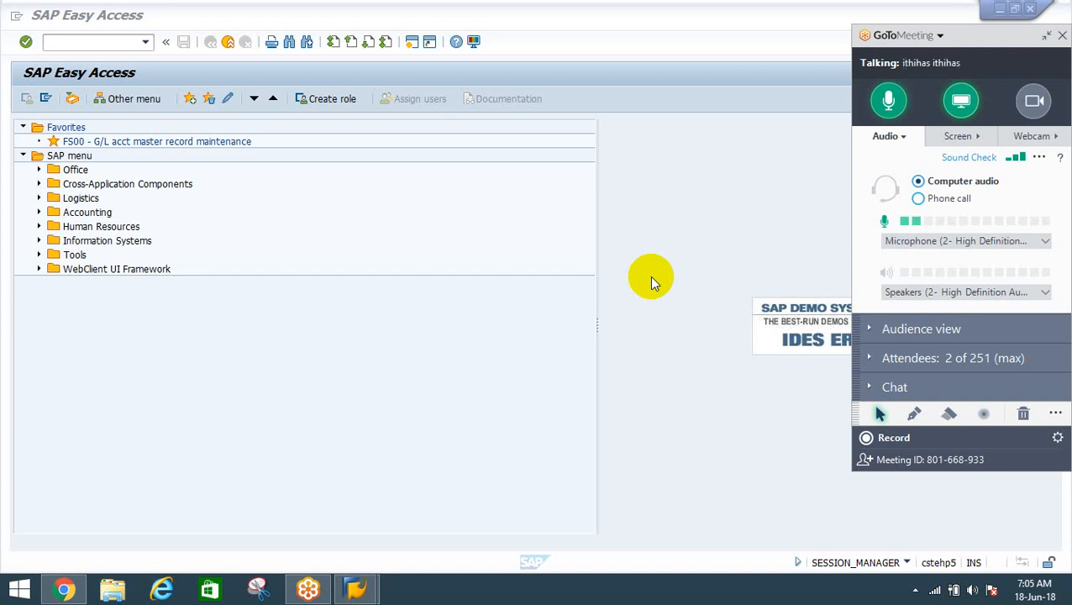
Step: Open a blank Excel workbook, maximize its window, and collapse the GoToMeeting panel covering the sheet
key(super+r)
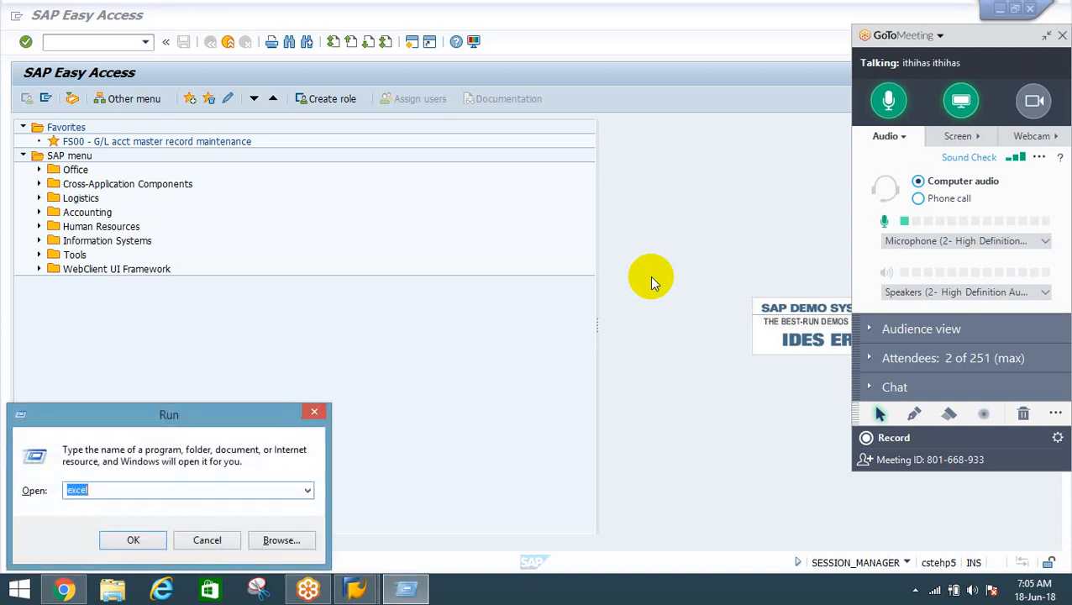
key(Return)
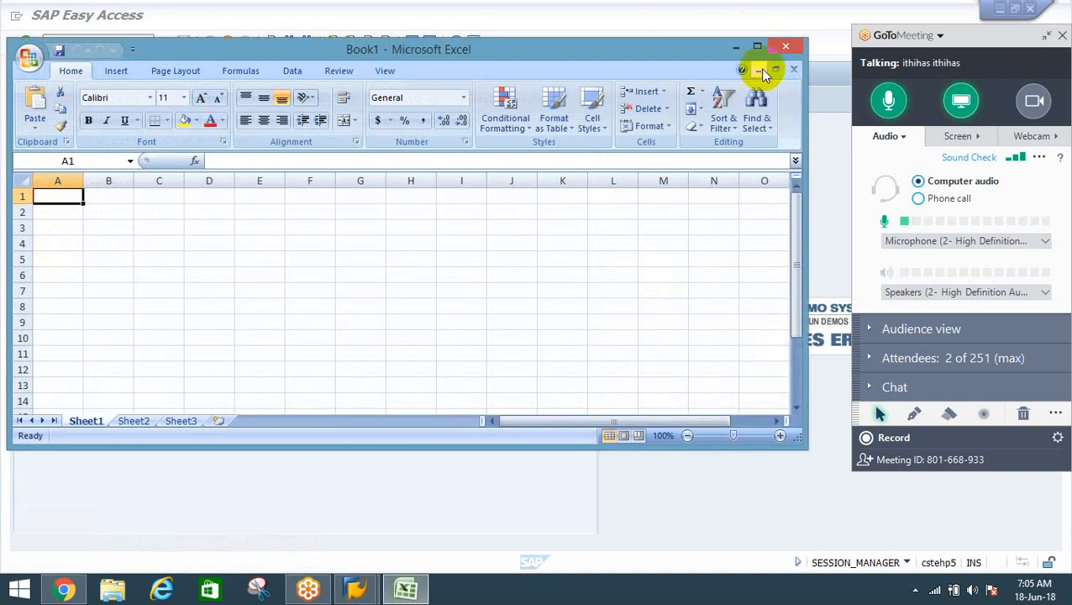
click(759, 46)
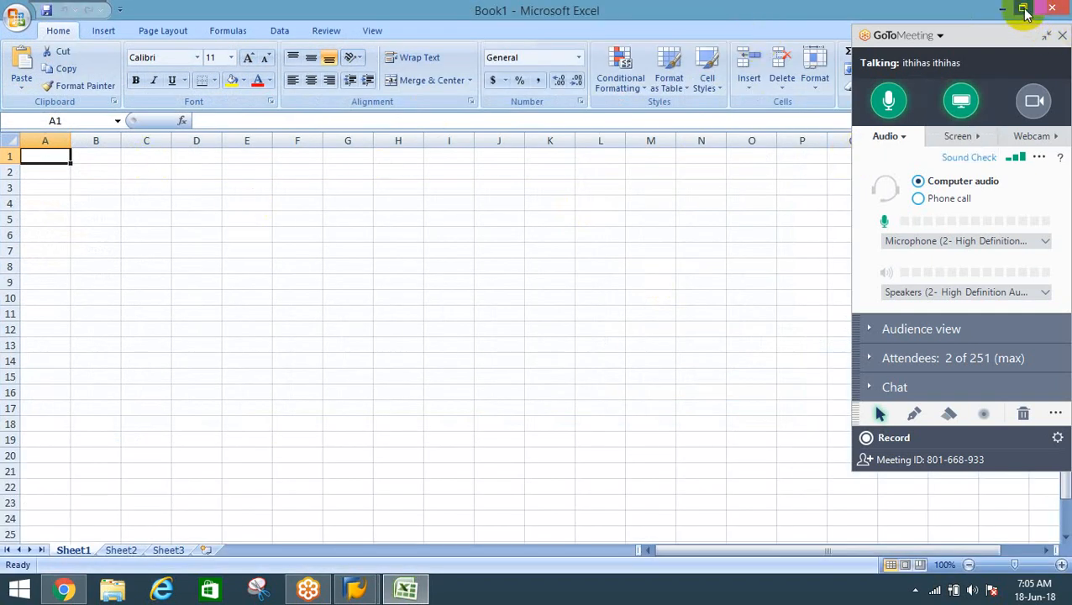
click(1046, 36)
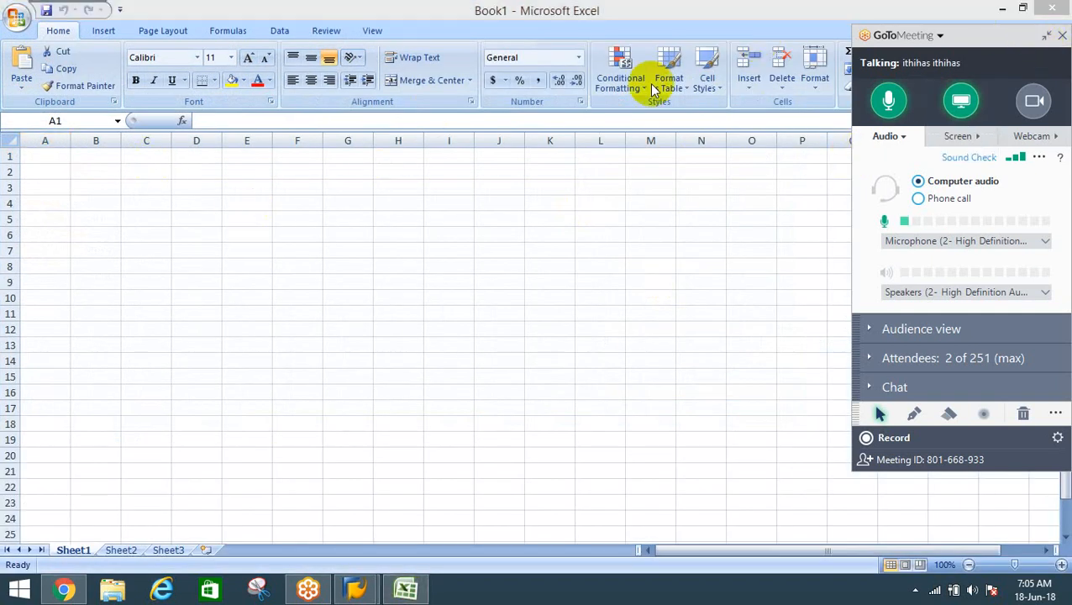
click(1047, 38)
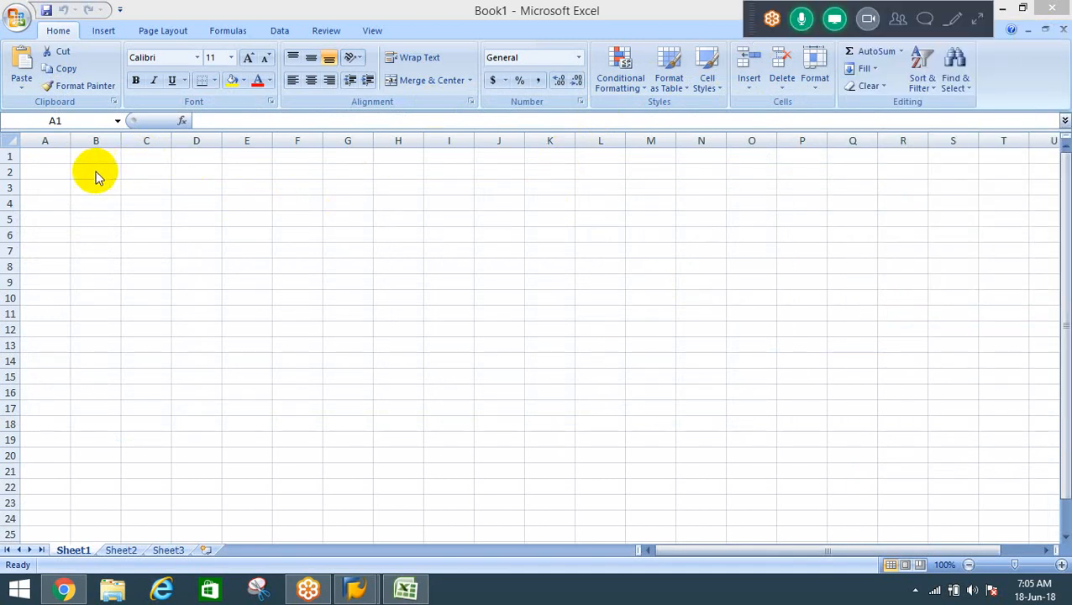
Step: Enter the heading "Activity dependent planning" in cell B2
click(81, 173)
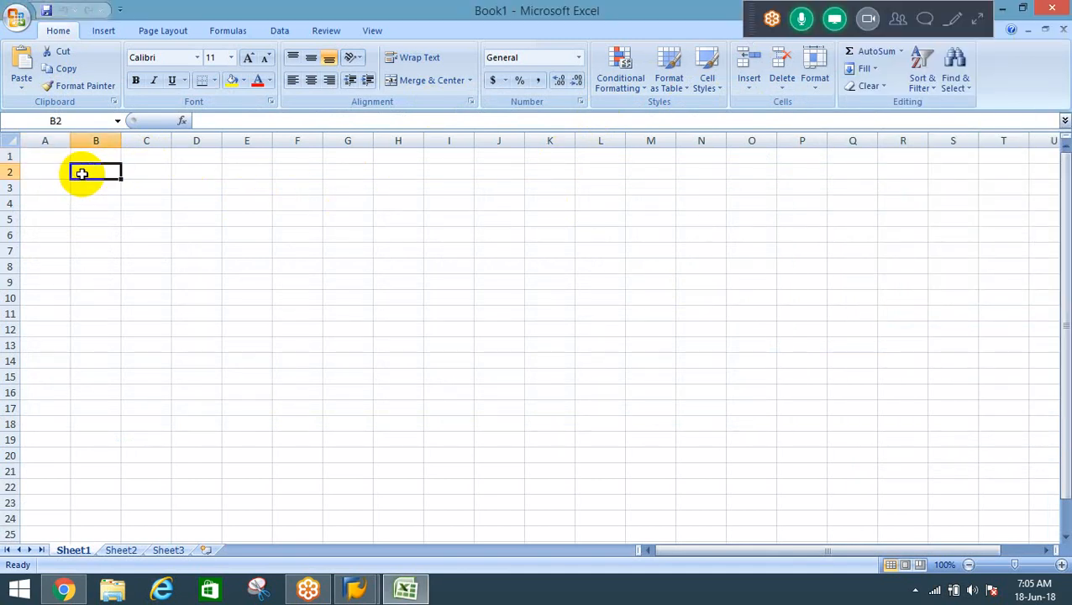
text(A)
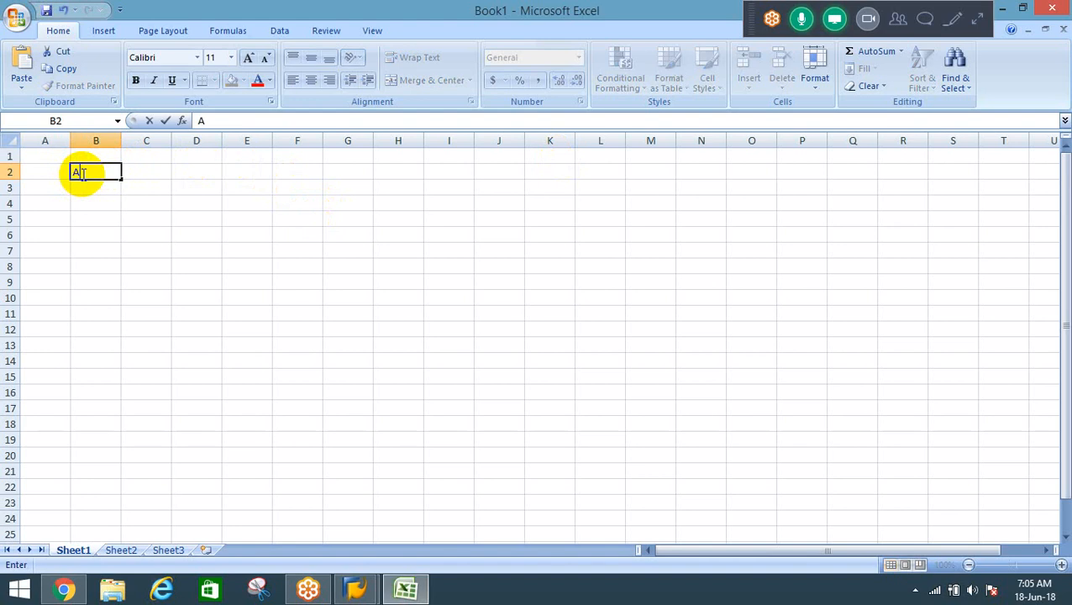
text(ctivity depend)
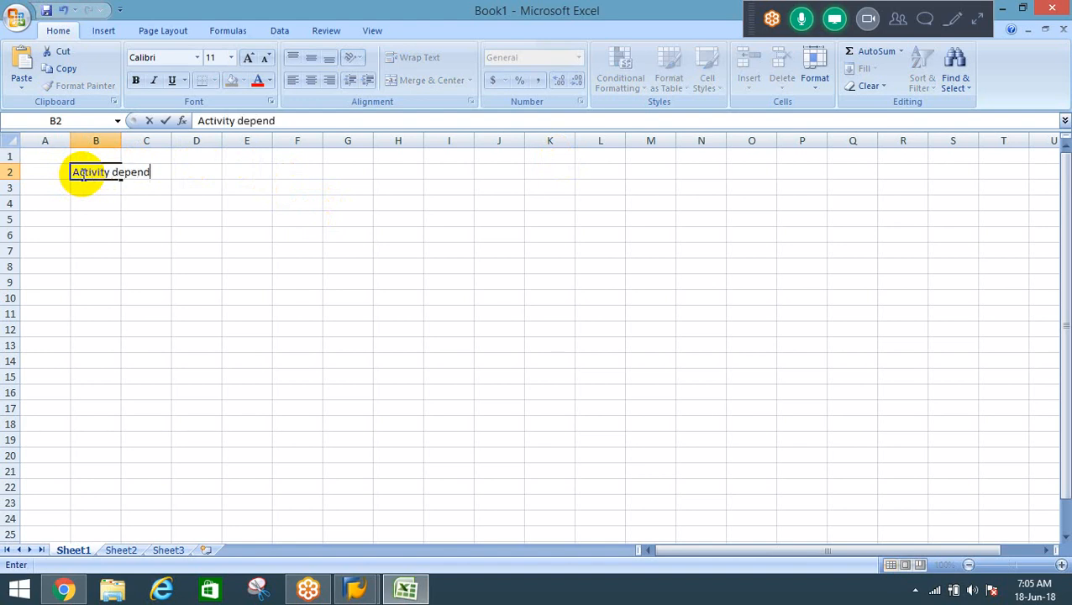
text(ent planning)
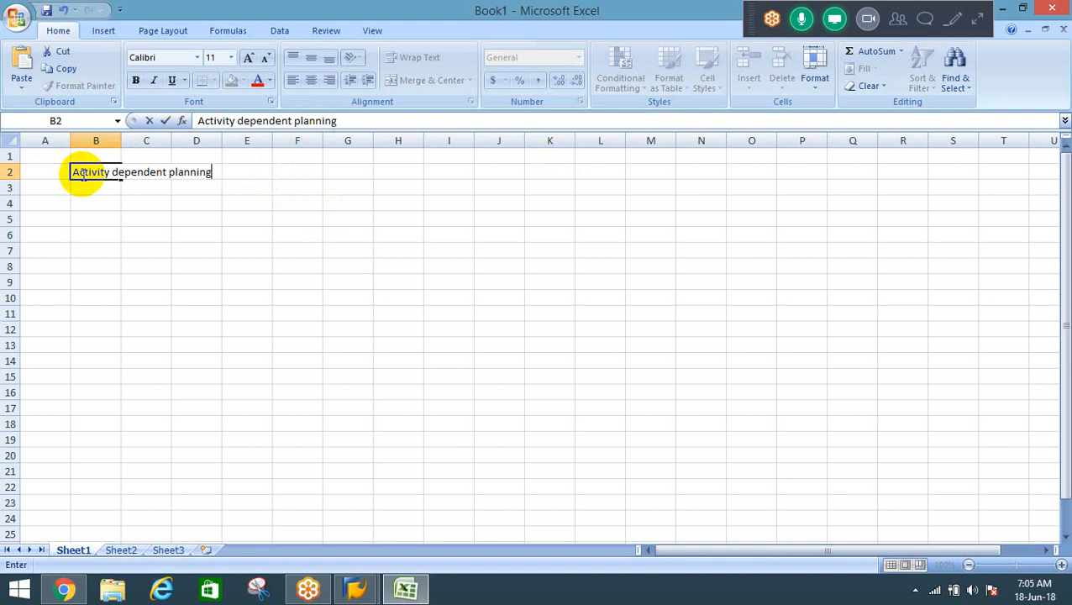
key(Return)
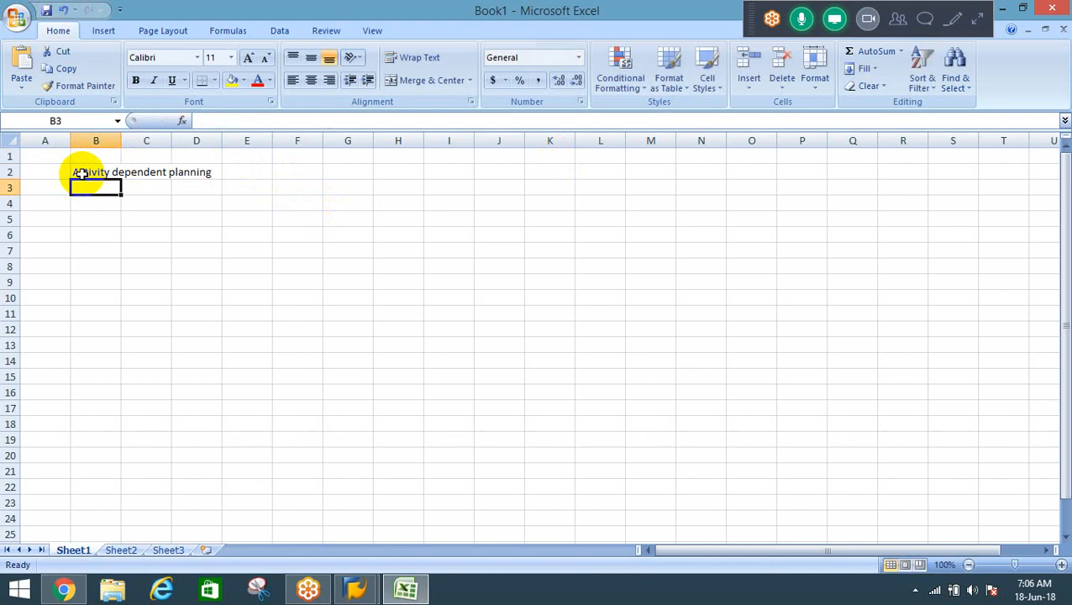
Step: Enter the label "Input planning" in cell B4, leaving row 3 empty below the heading
key(Return)
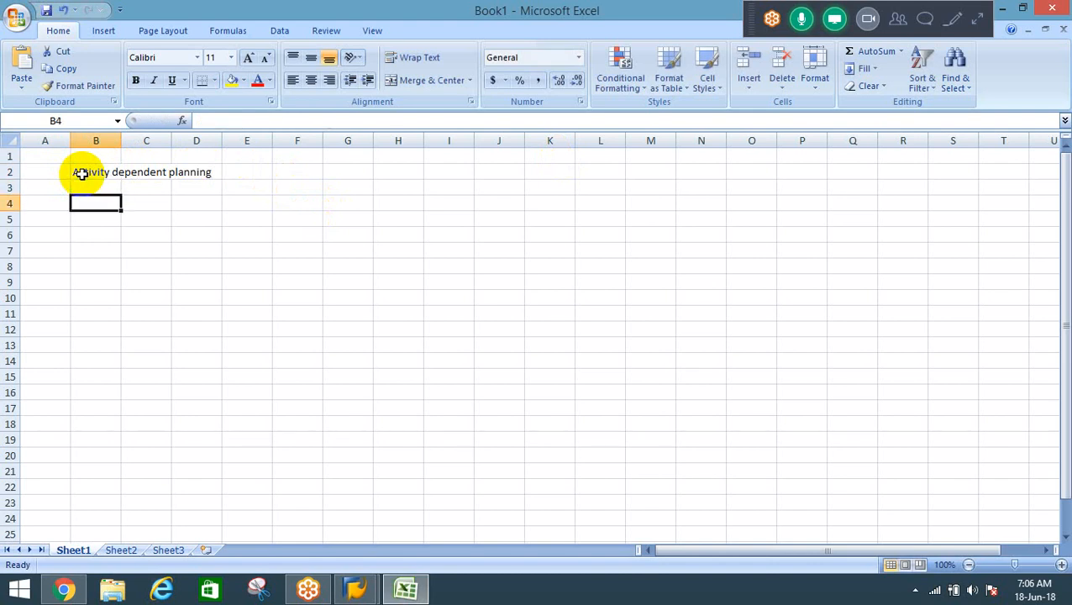
text(Inpit pla)
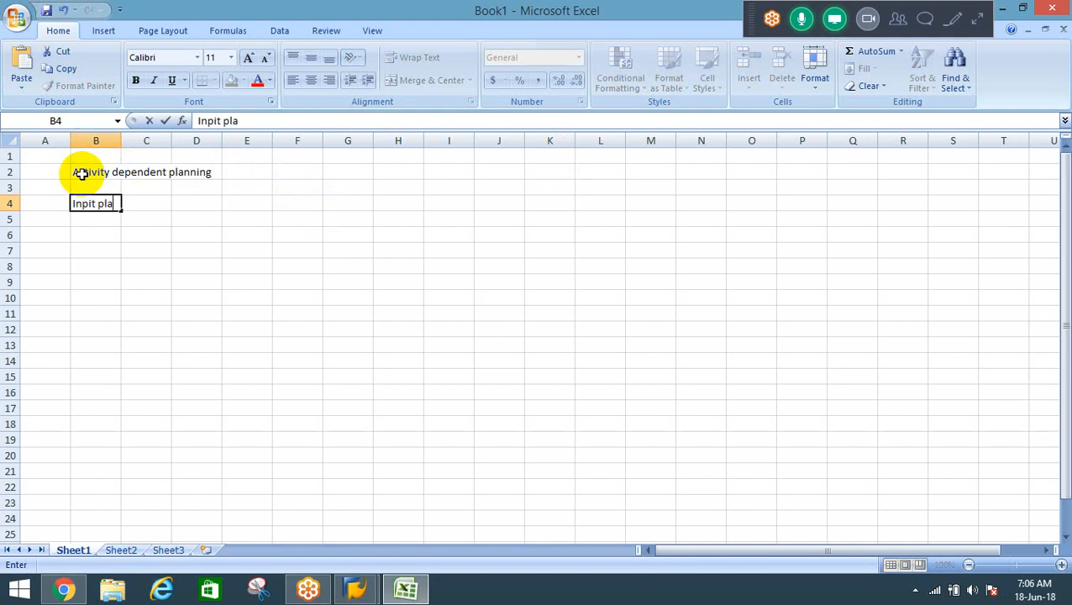
key(Escape)
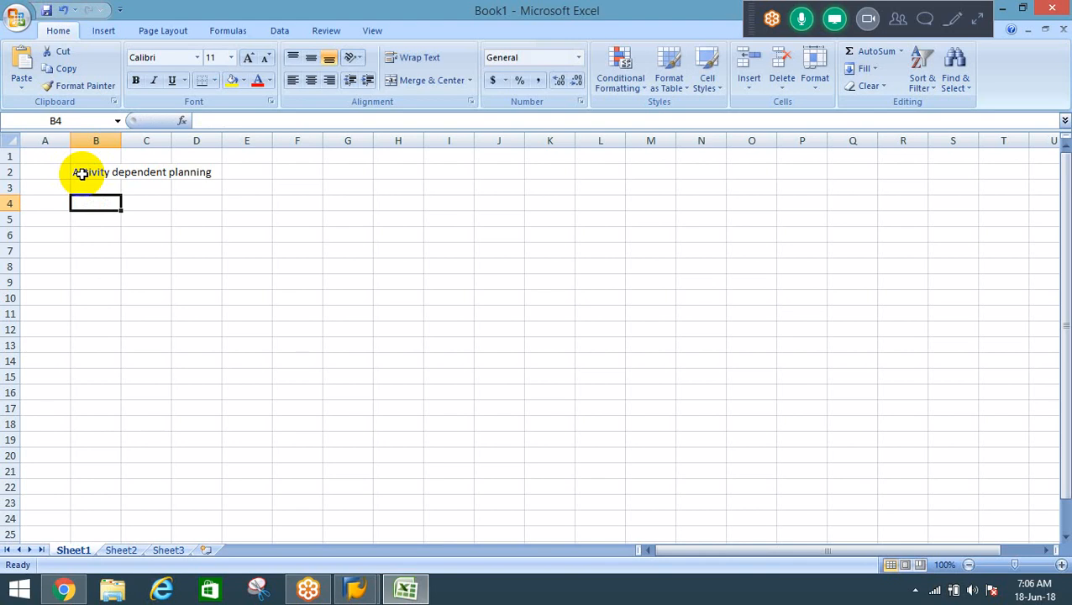
text(Input pla)
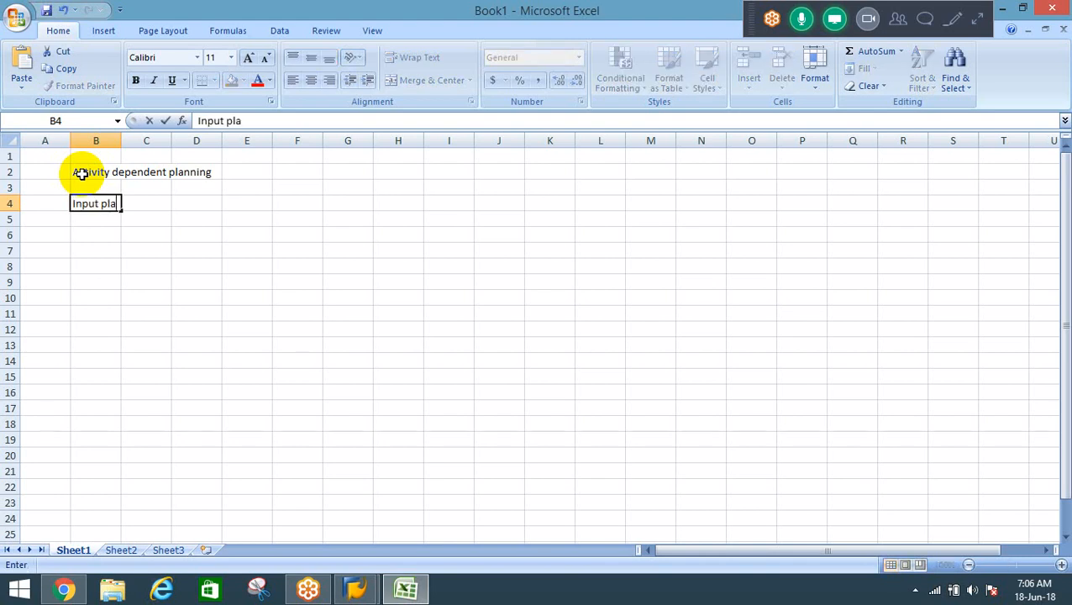
text(nning)
key(Return)
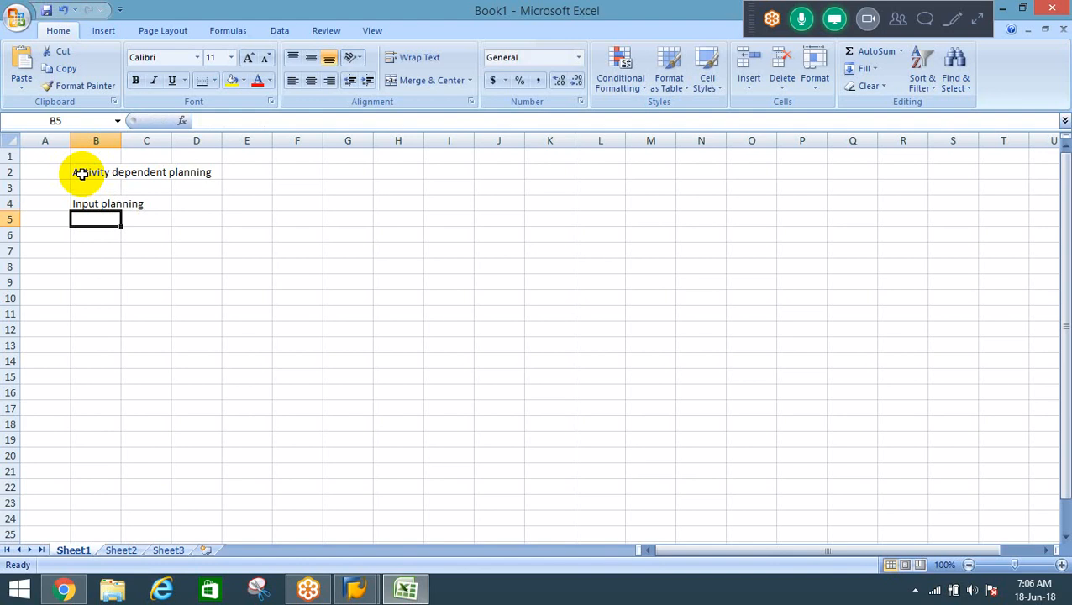
Step: Enter the transaction code KP06 in cell D4, on the Input planning row
key(Return)
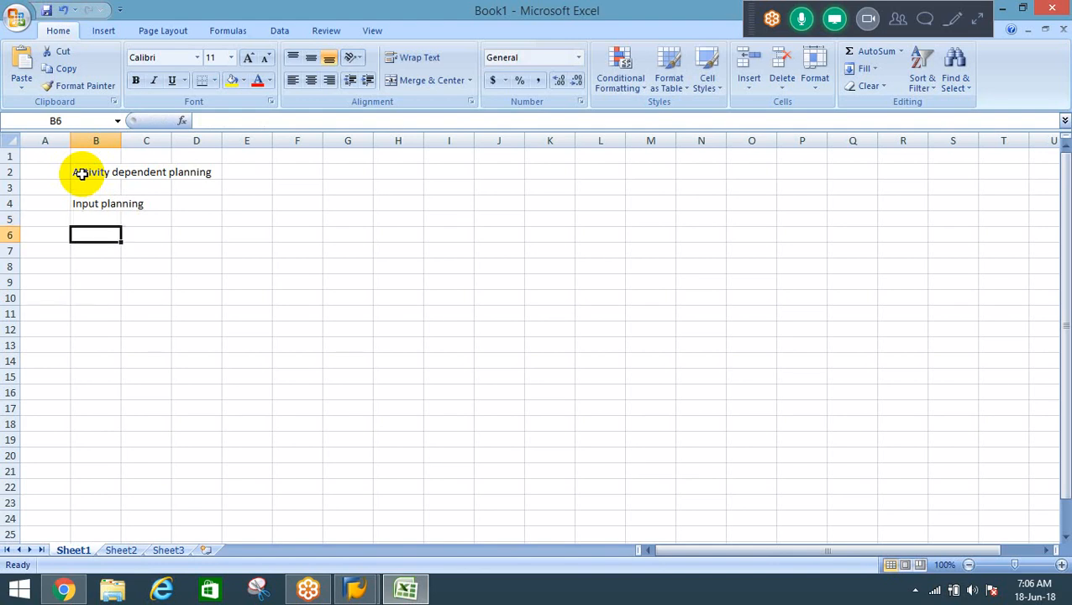
key(Up)
key(Up)
key(Right)
key(Right)
text(KP06)
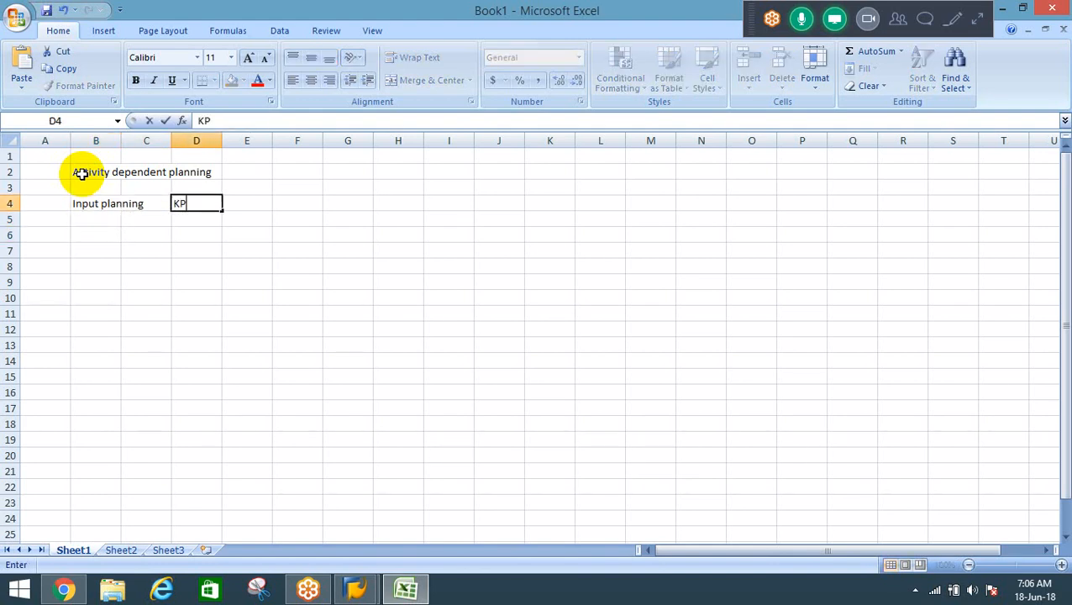
key(Return)
Step: Enter CC in B6, CE in B7 and AT in C7 under Input planning
key(Left)
key(Left)
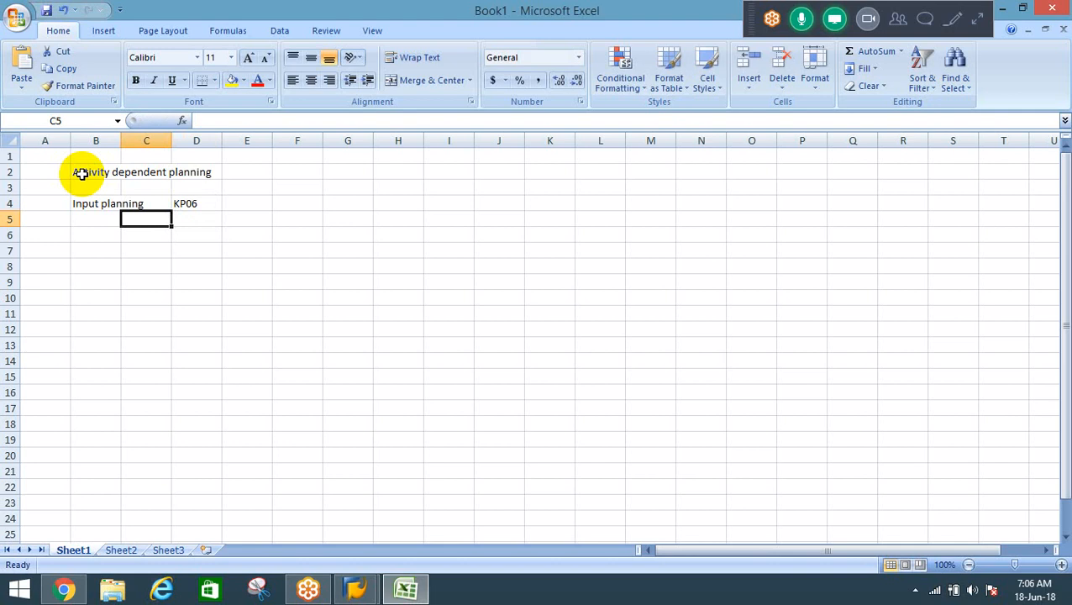
key(Down)
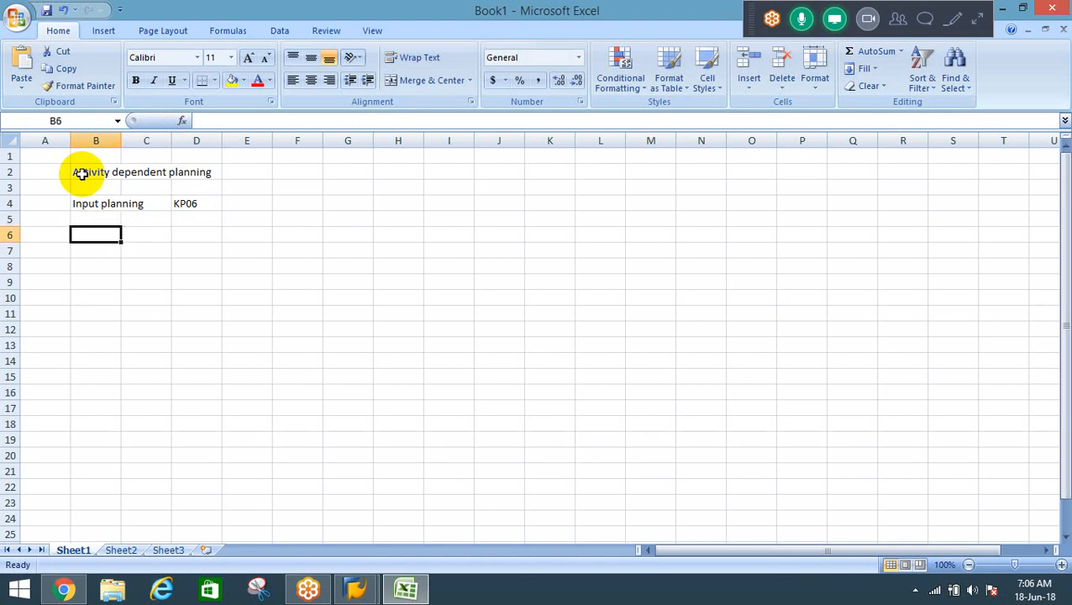
text(CC)
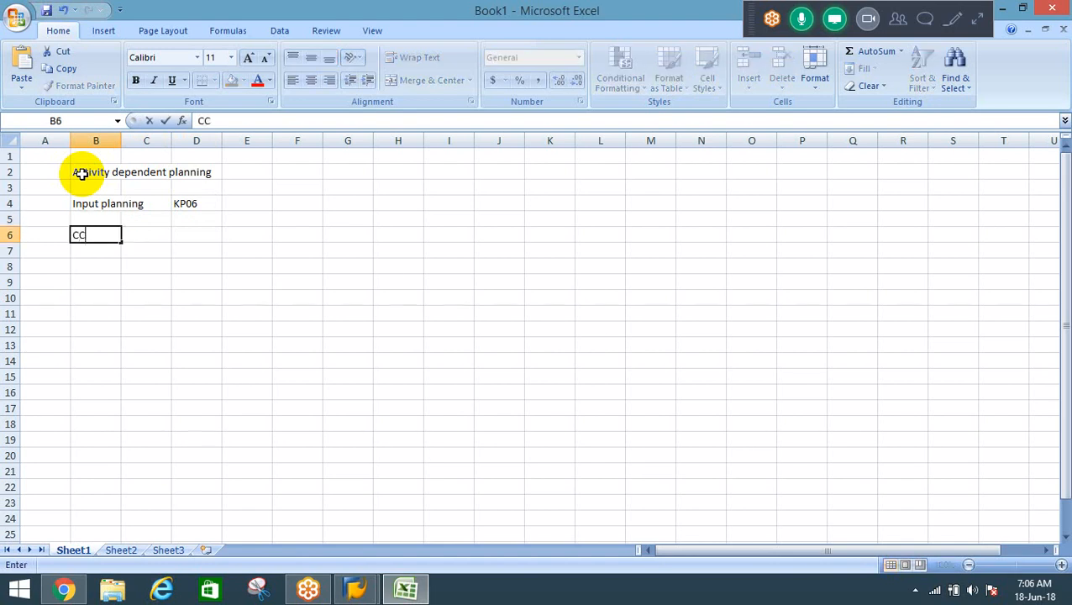
key(Return)
text(CE)
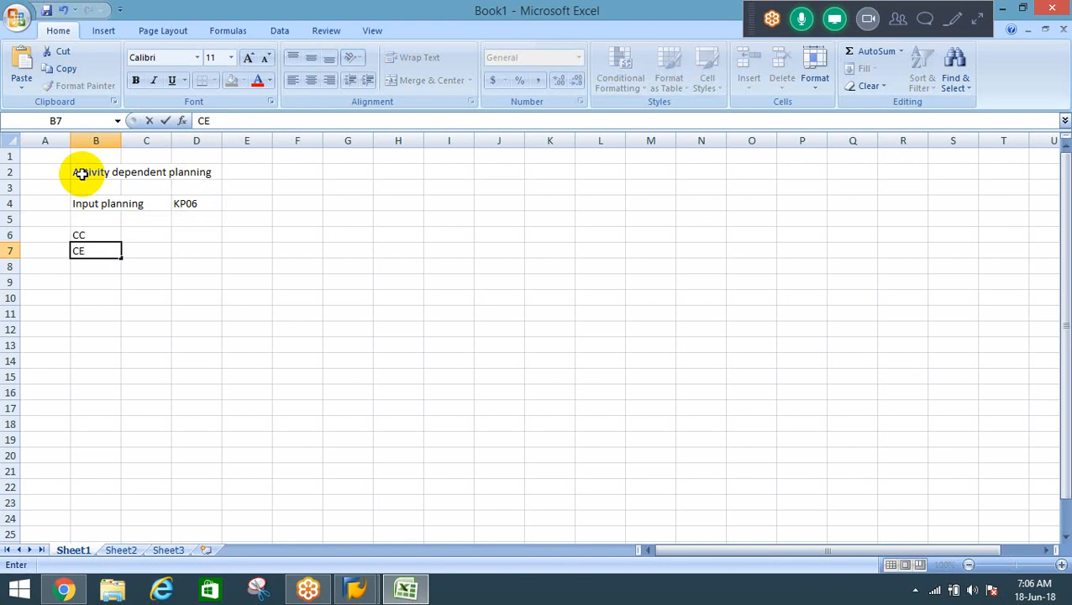
key(Tab)
text(AT)
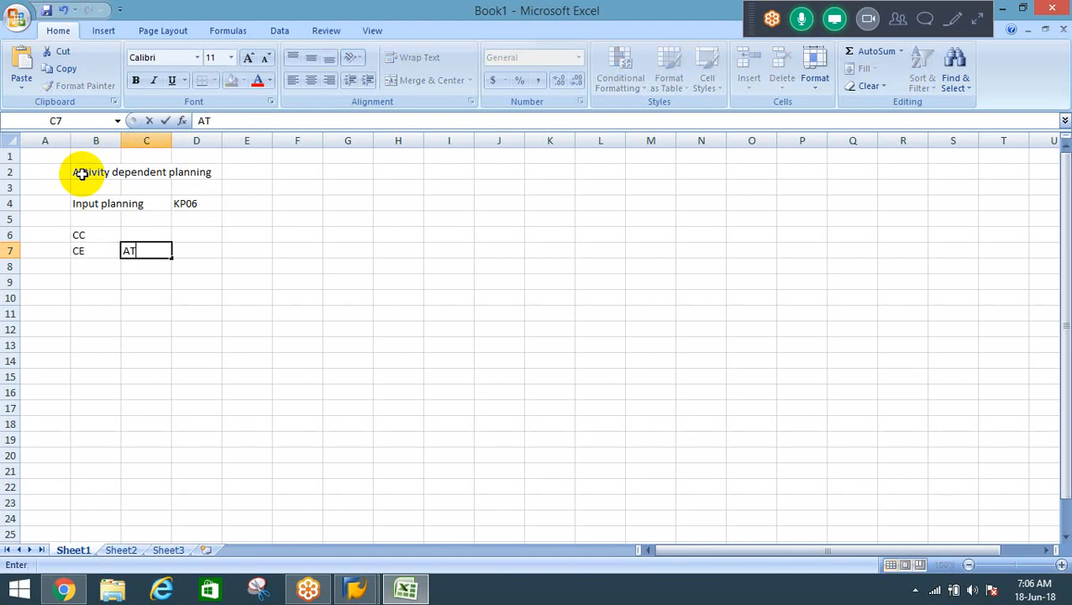
key(shift+Tab)
key(Up)
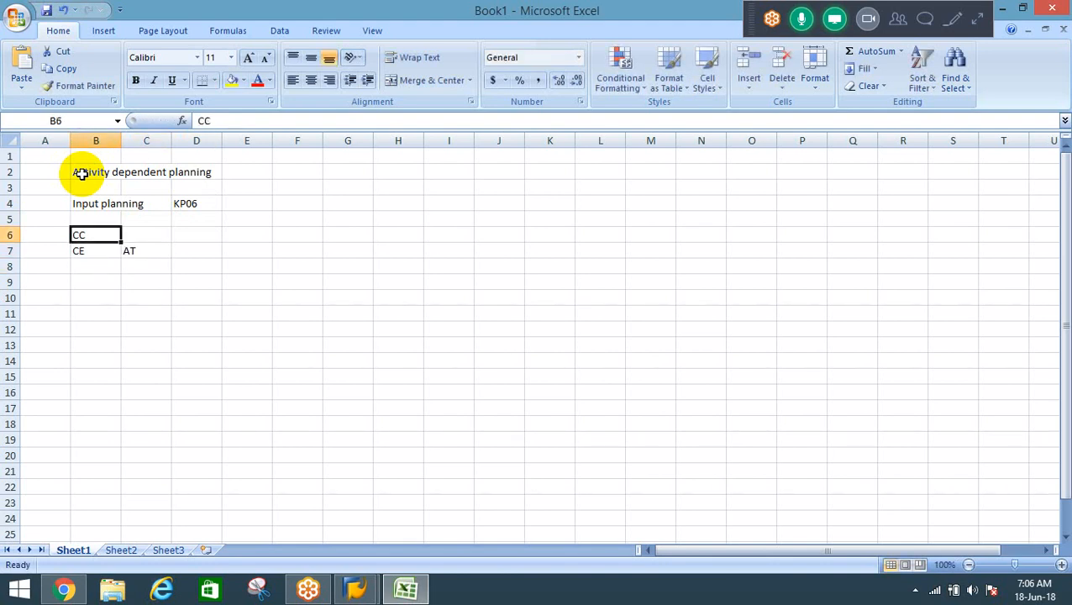
key(Down)
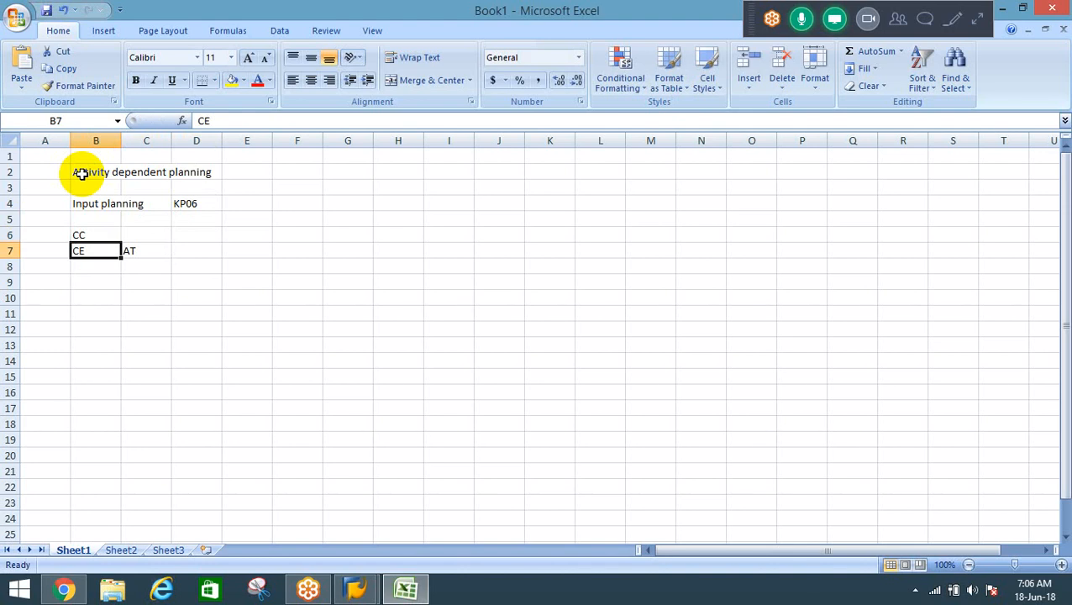
key(Right)
key(Right)
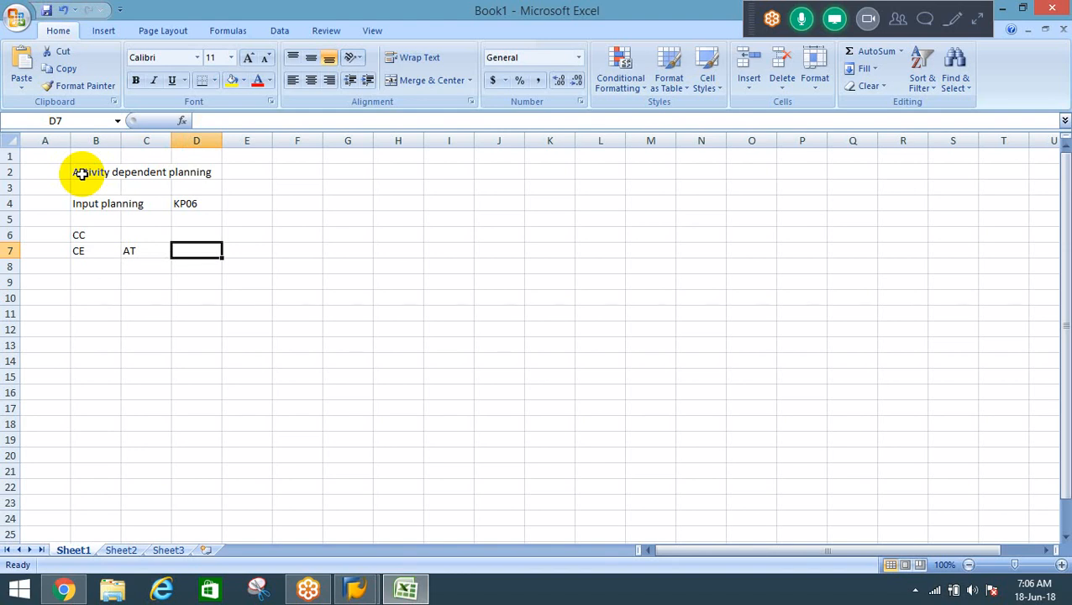
key(Left)
key(Left)
key(Up)
key(Up)
key(Up)
key(Up)
key(Down)
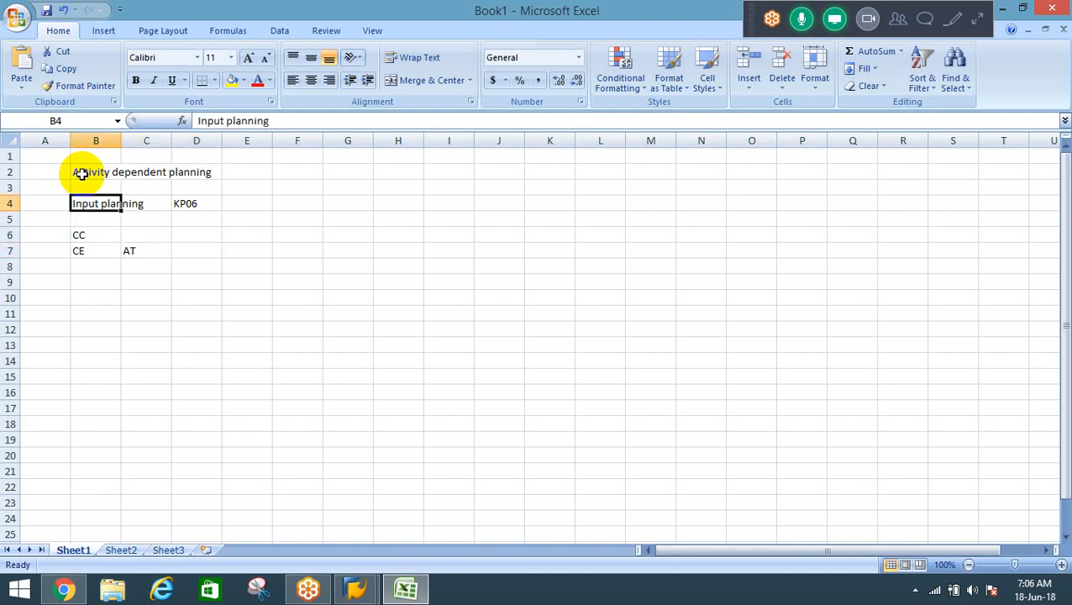
Step: Enter the label "Output planning" in cell B9, below the CE and AT row
key(Down)
key(Down)
key(Down)
key(Down)
key(Down)
text(O)
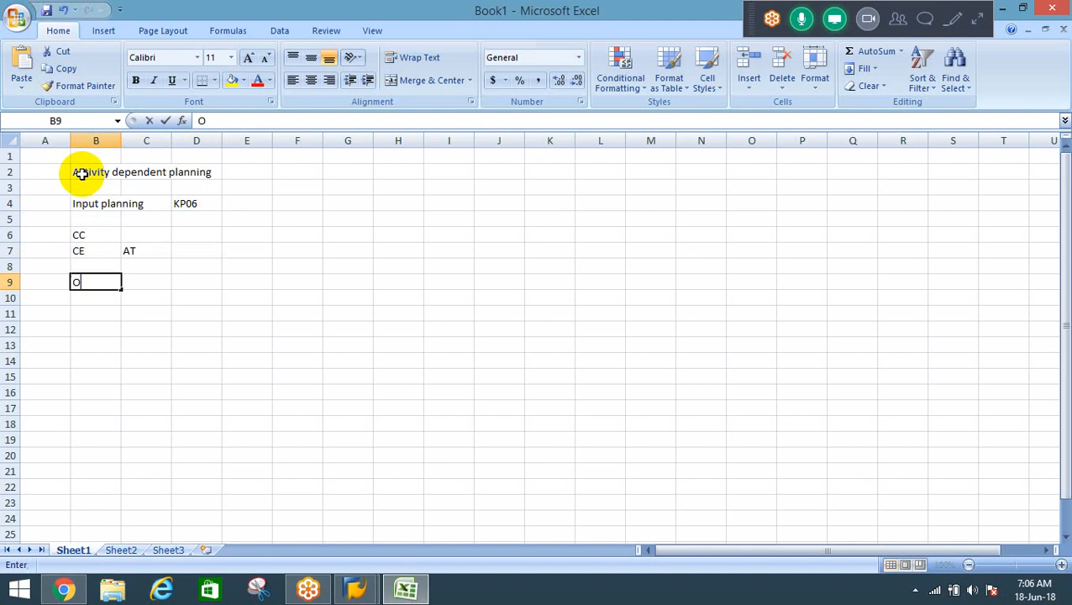
text(ut)
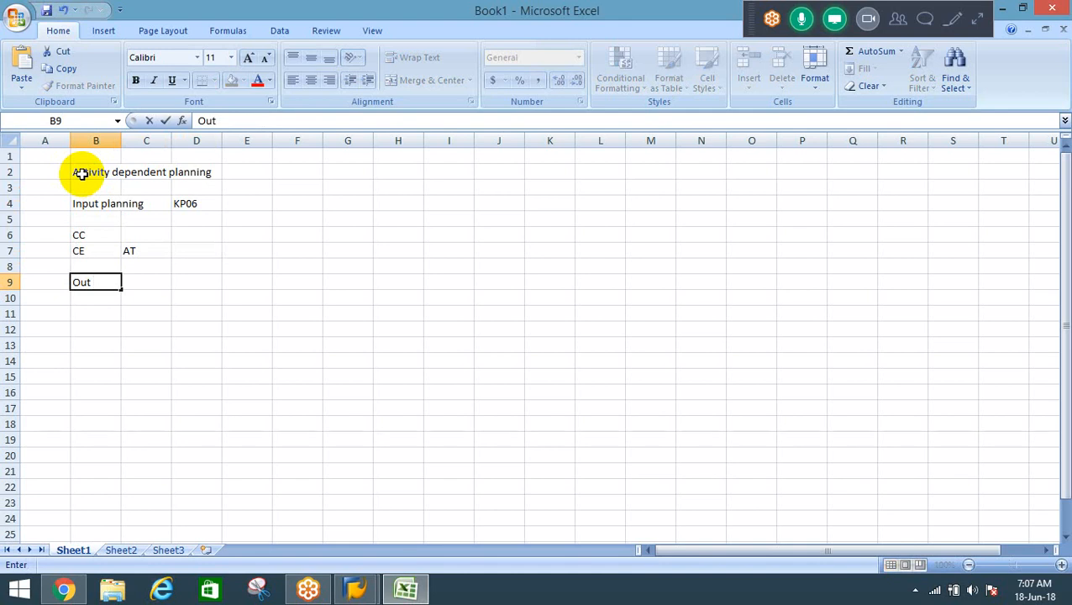
text(put planning)
key(Return)
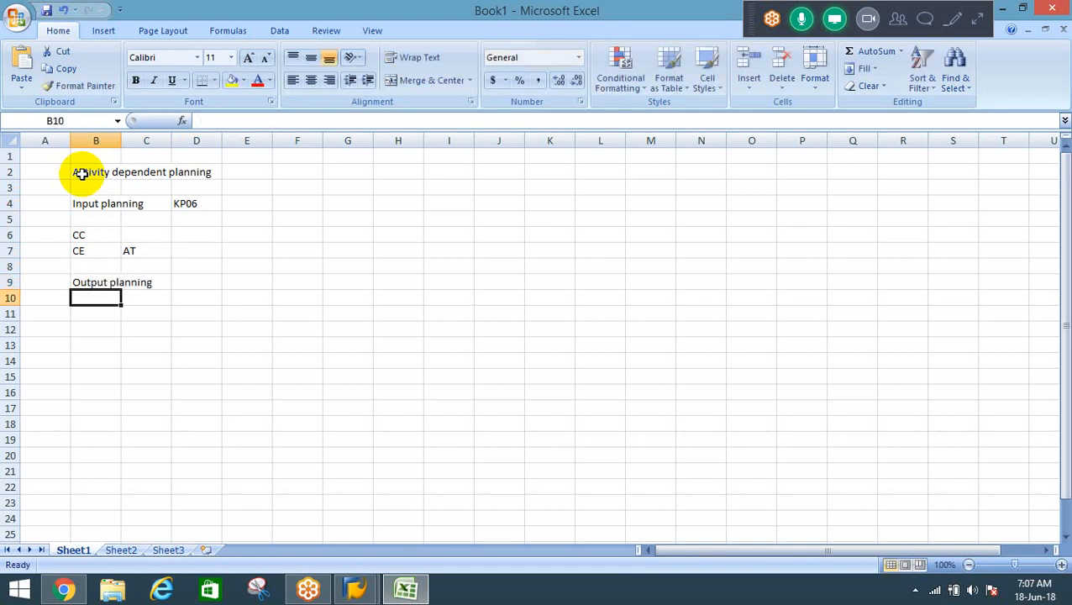
Step: Merge and center the CC label across cells B6 and C6
key(Up)
key(Up)
key(Up)
key(Up)
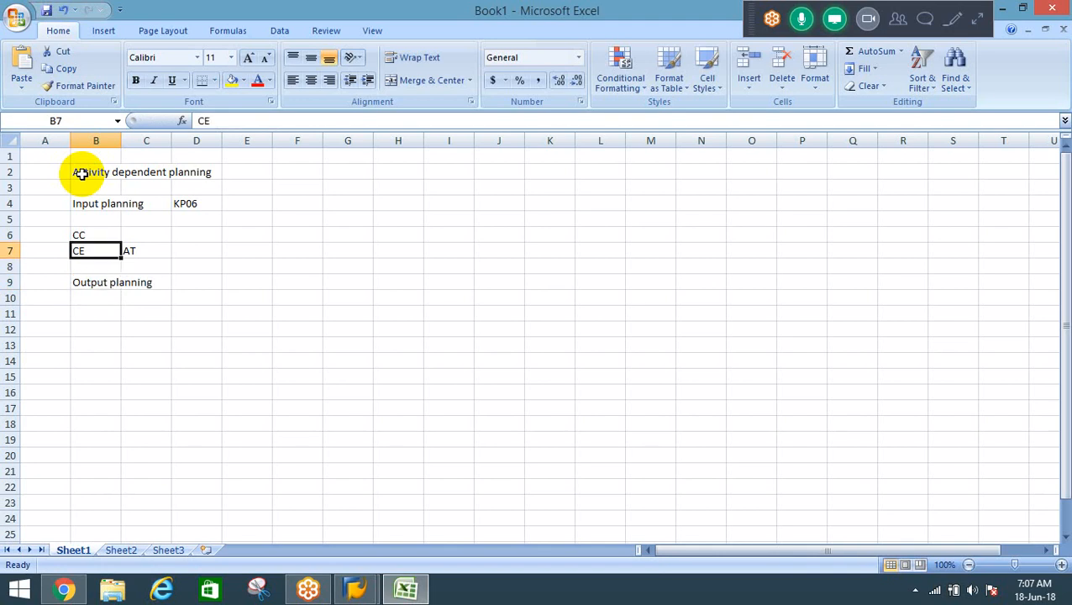
key(shift+Right)
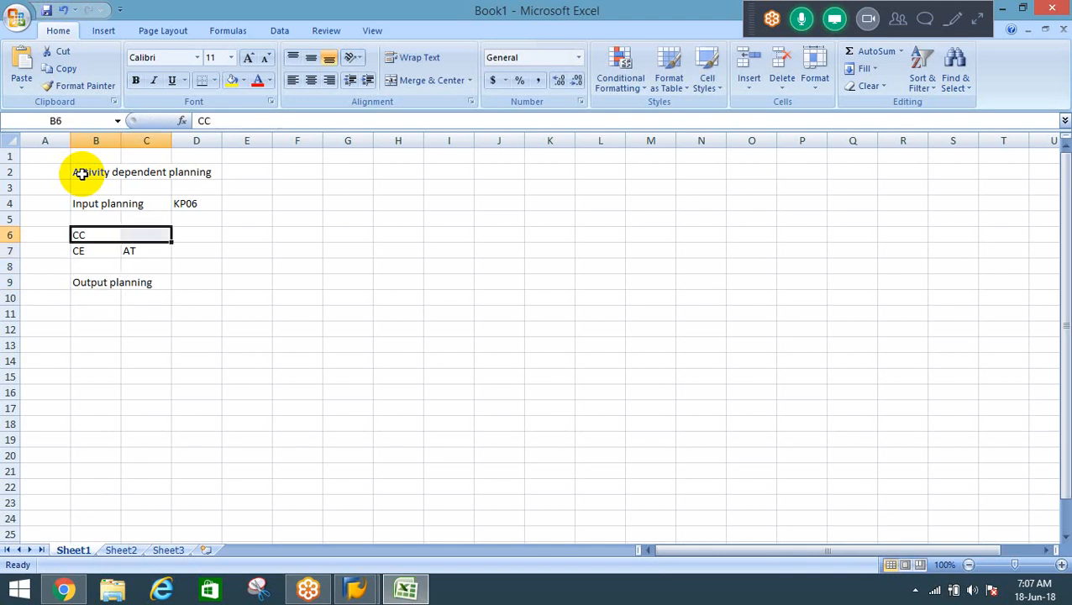
key(alt+h)
key(m)
key(c)
Step: Copy the merged CC label to row 10 under Output planning and enter AT in B11
key(ctrl+c)
key(Down)
key(Down)
key(Down)
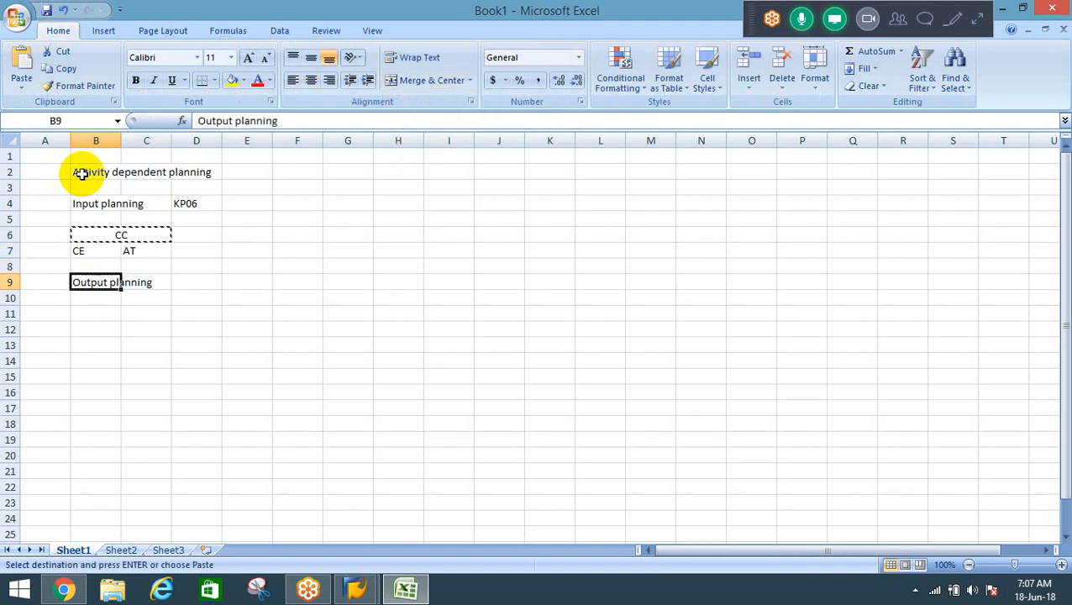
key(Down)
key(Return)
text(AT)
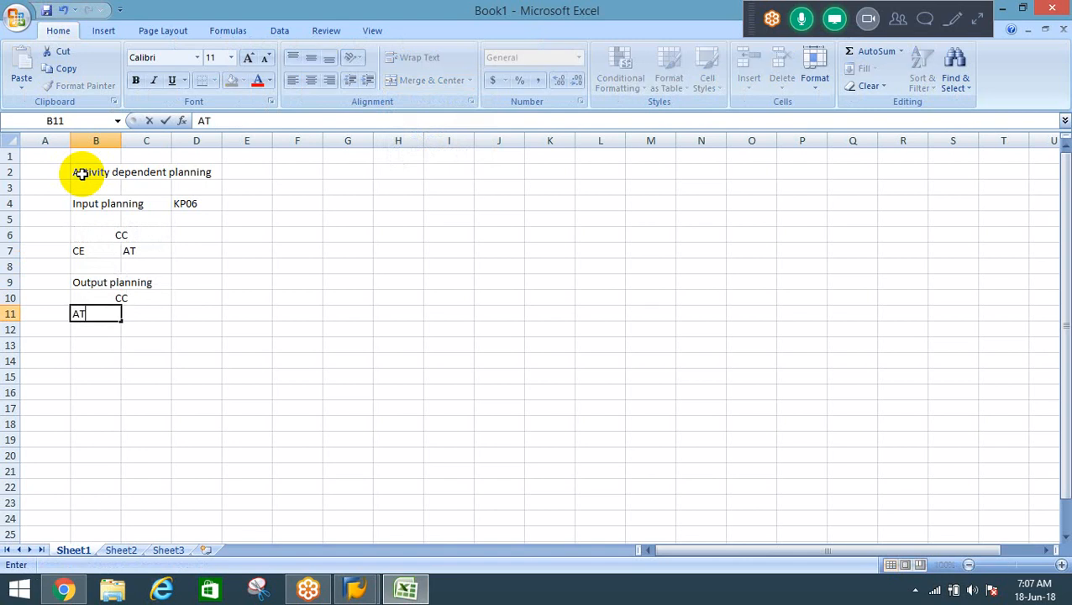
key(Tab)
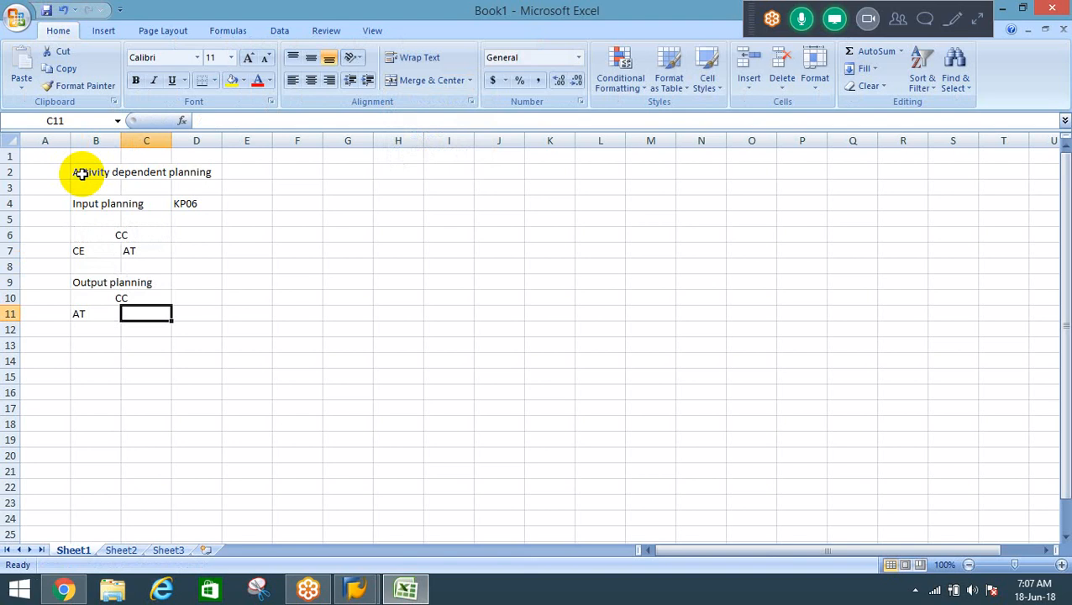
key(Up)
key(Up)
key(Up)
key(Down)
key(Down)
key(Down)
key(Down)
key(Down)
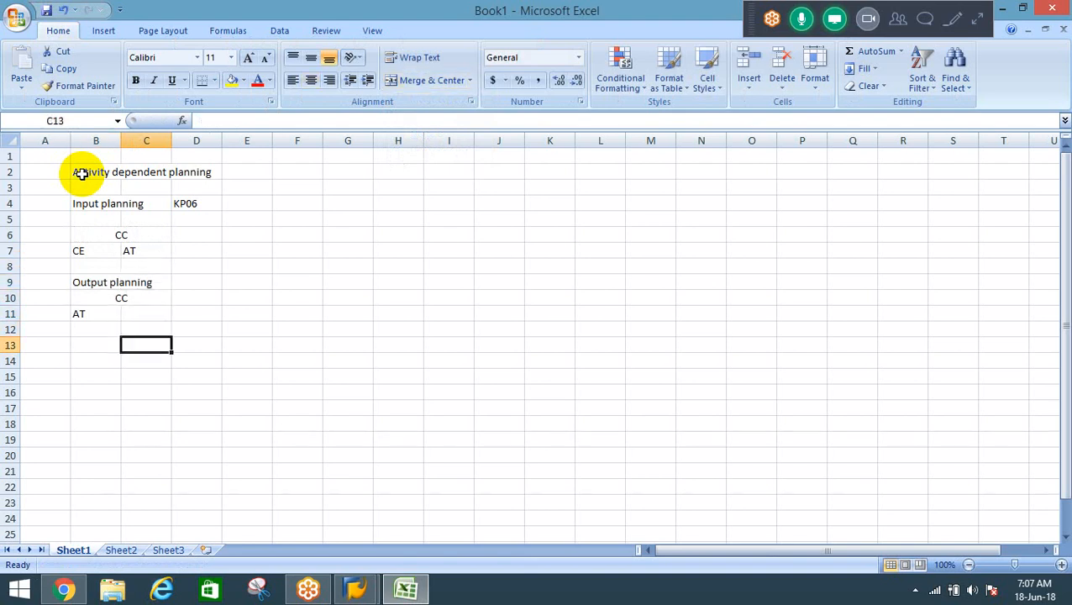
Step: Copy the heading "Activity dependent planning" from B2 to B13, below the Output planning block
key(Left)
key(Up)
key(Up)
key(Up)
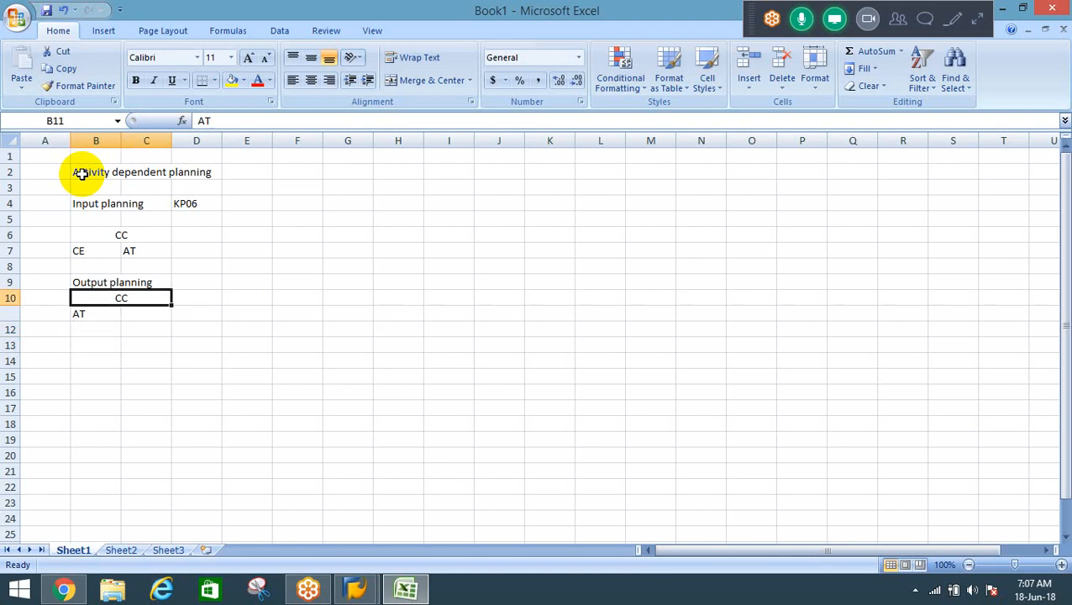
click(81, 174)
key(ctrl+c)
key(Down)
key(Down)
key(Down)
key(Down)
key(Down)
key(Down)
key(Down)
key(Down)
key(Down)
key(Down)
key(Down)
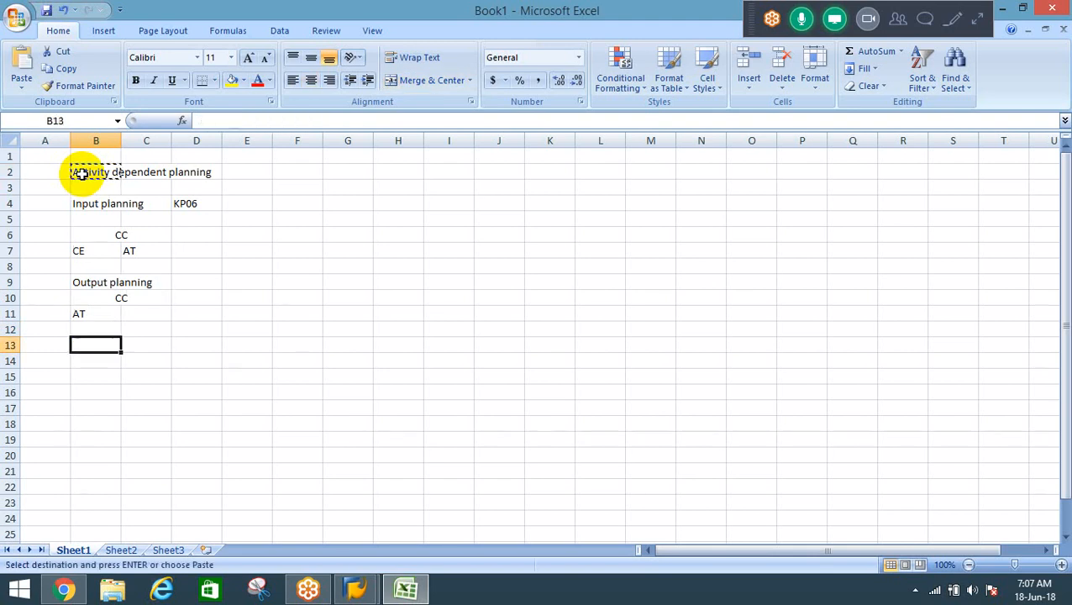
key(Return)
key(Down)
key(Up)
key(Down)
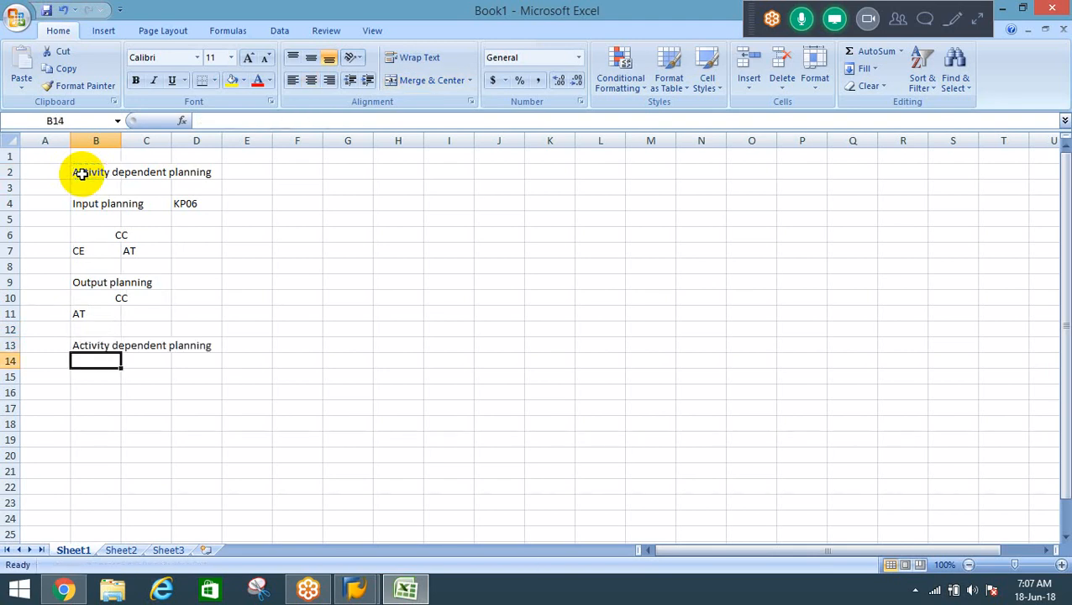
Step: Copy the row 4 labels "Input planning" and KP06 to row 14, under the copied heading
key(Up)
key(Up)
key(Up)
key(Up)
key(Up)
key(Up)
key(Up)
key(Up)
key(Up)
key(Up)
key(Up)
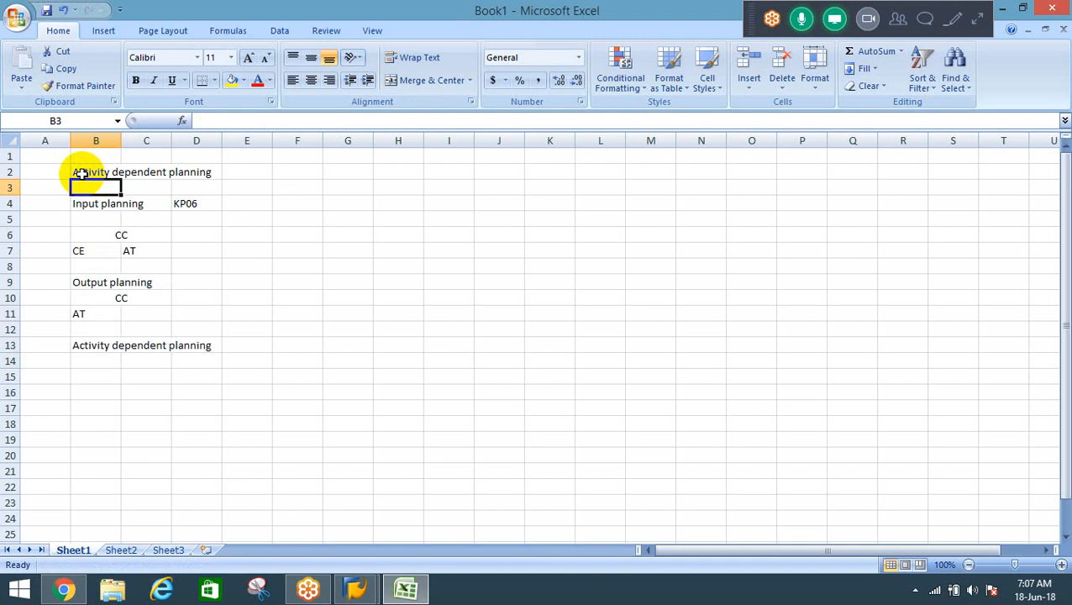
key(Down)
key(shift+Right)
key(shift+Right)
key(ctrl+c)
key(Down)
key(Down)
key(Down)
key(Down)
key(Down)
key(Down)
key(Down)
key(Down)
key(Down)
key(Down)
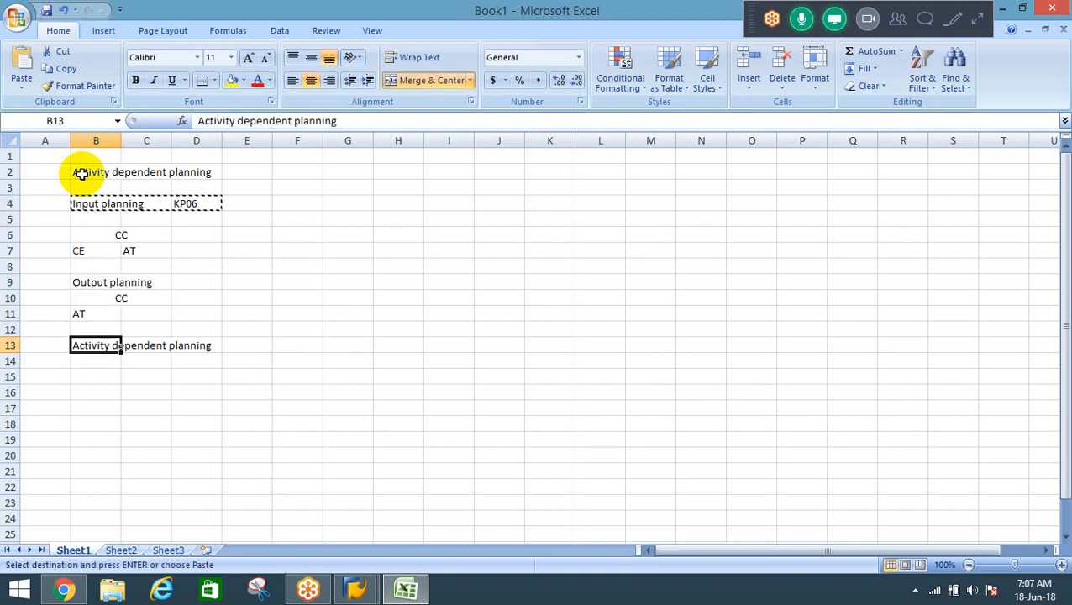
key(Return)
key(Down)
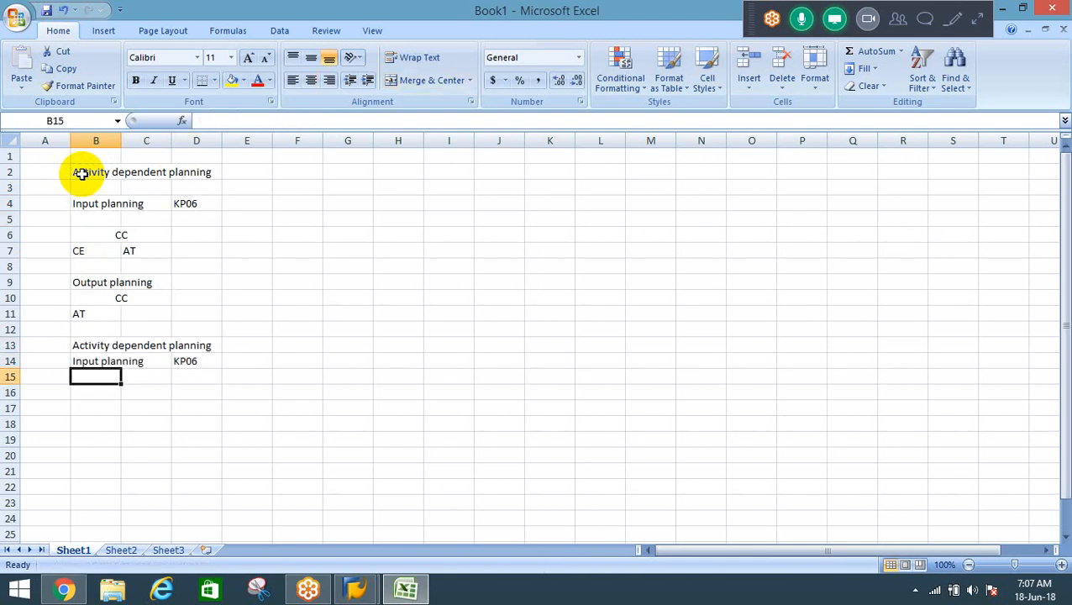
Step: Enter CC in B15 and CE in B16 under the second Input planning label
text(CC)
key(Return)
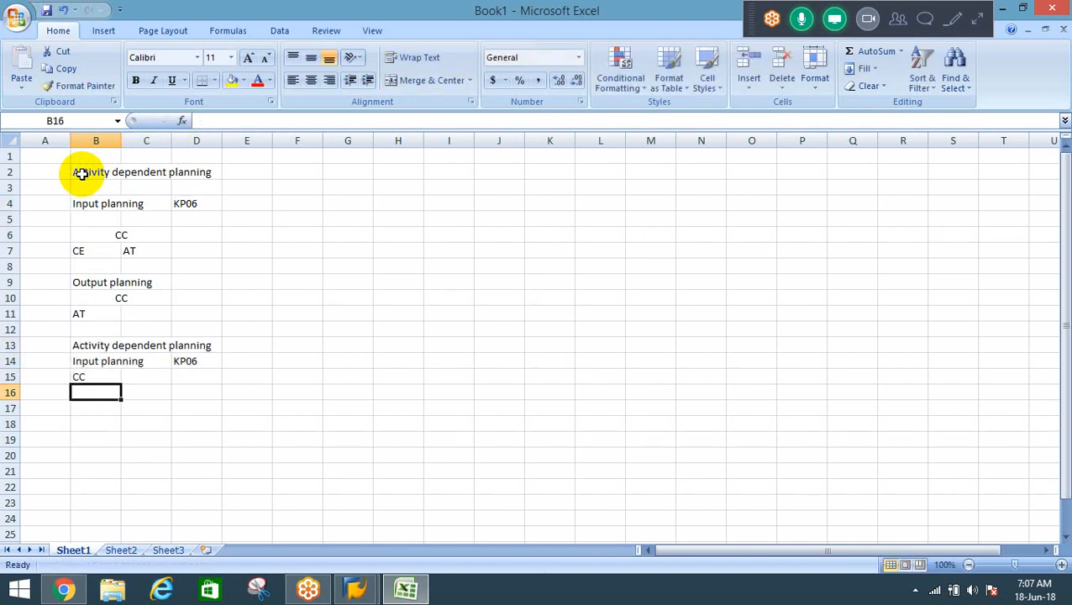
text(CE)
key(Return)
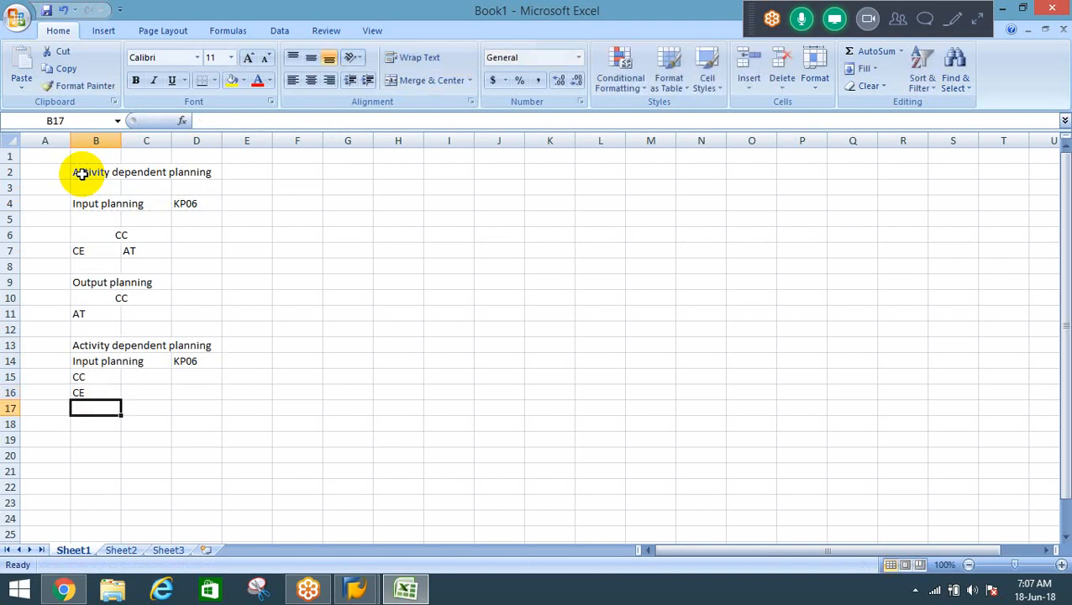
Step: Insert 14 blank rows at row 9, above the Output planning label
key(Up)
key(Up)
key(Up)
key(Up)
key(Up)
key(Up)
key(Up)
key(Up)
key(Up)
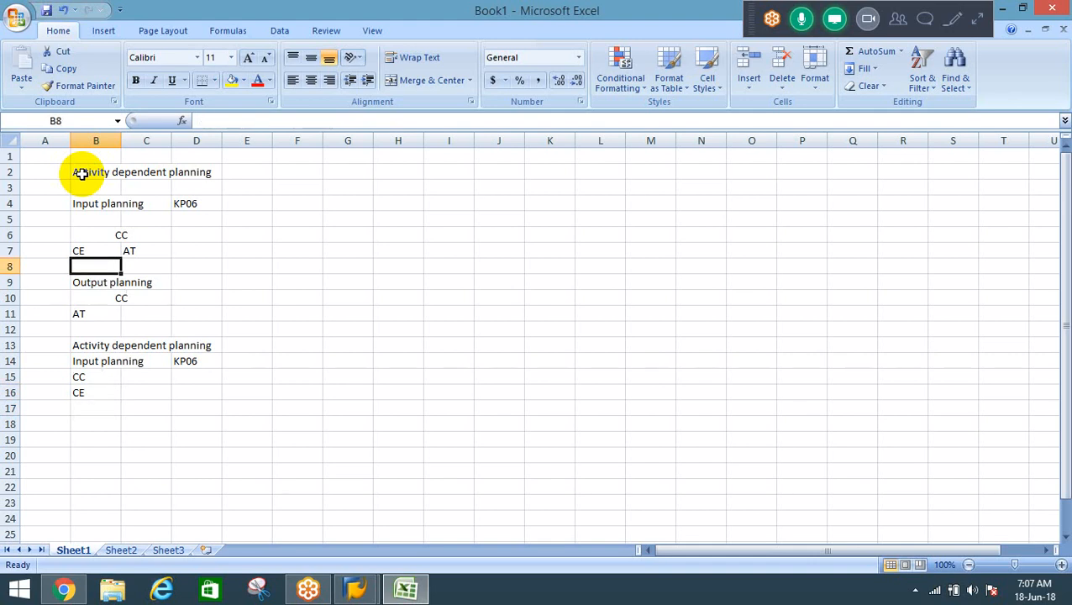
key(Up)
key(Up)
key(Up)
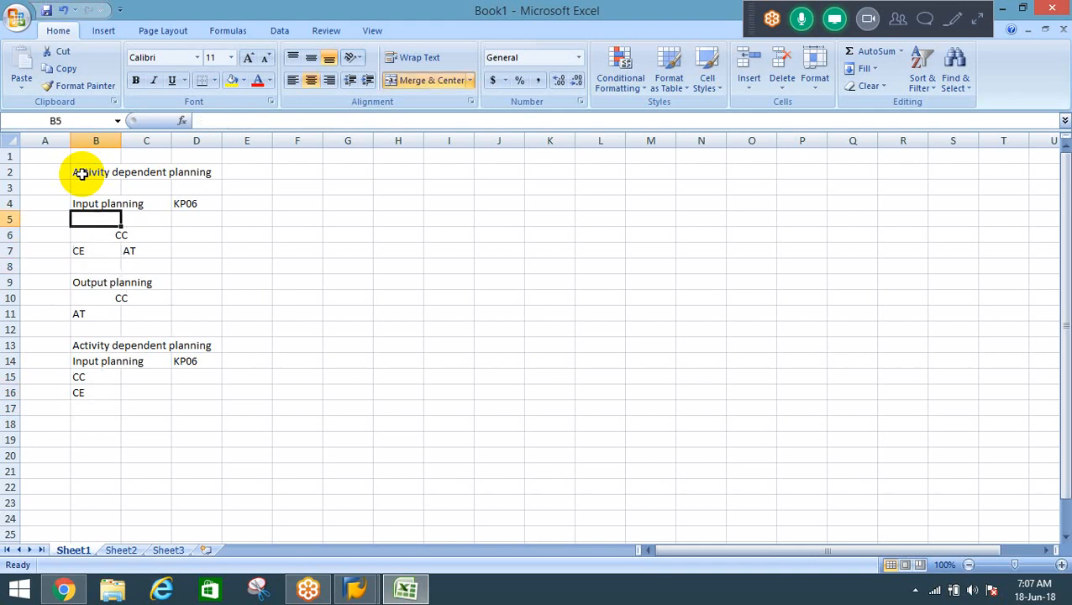
key(Down)
key(shift+Down)
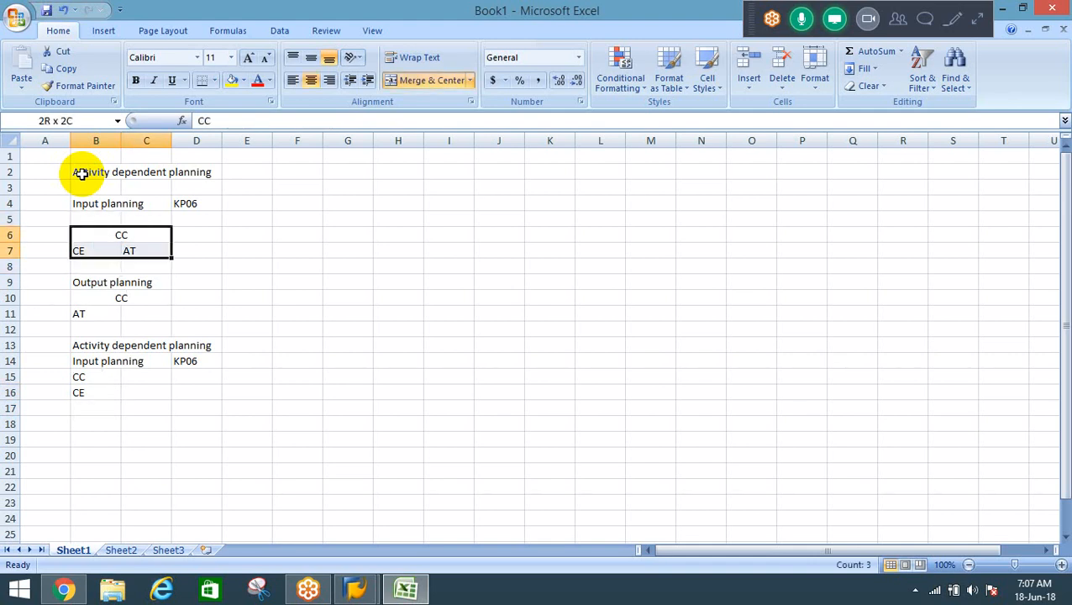
key(Down)
key(Down)
key(Up)
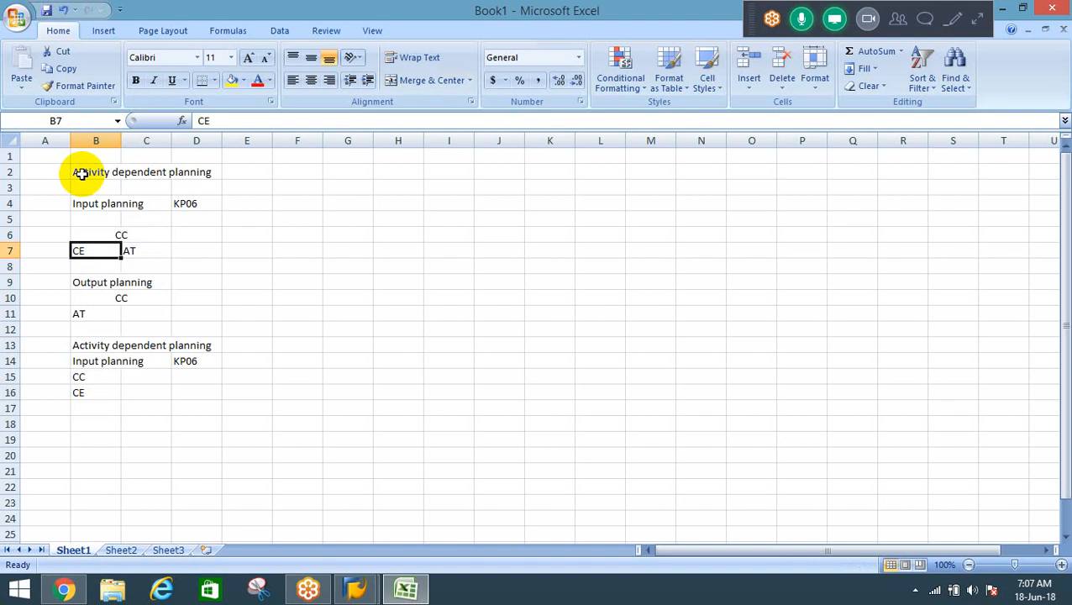
key(Down)
key(Down)
key(shift+Down)
key(shift+Down)
key(shift+Down)
key(shift+Down)
key(shift+Down)
key(shift+Down)
key(shift+Down)
key(shift+Down)
key(shift+Down)
key(shift+Down)
key(shift+Down)
key(shift+Down)
key(shift+Down)
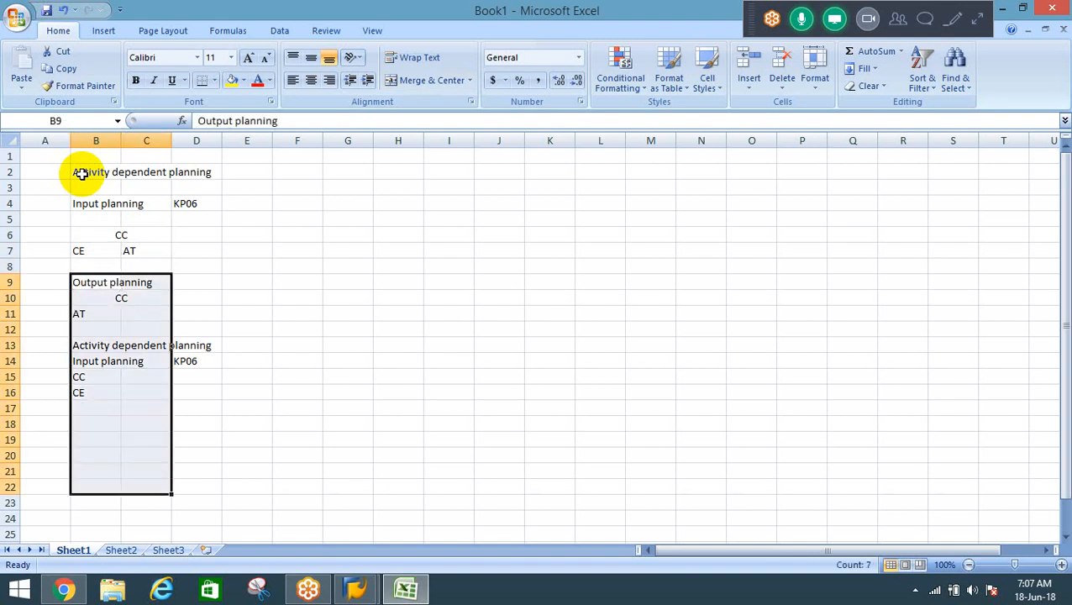
key(alt+i)
key(r)
Step: Clear the CE and AT labels from cells B7 and C7 under the merged CC label
key(Up)
key(Up)
key(Up)
key(Down)
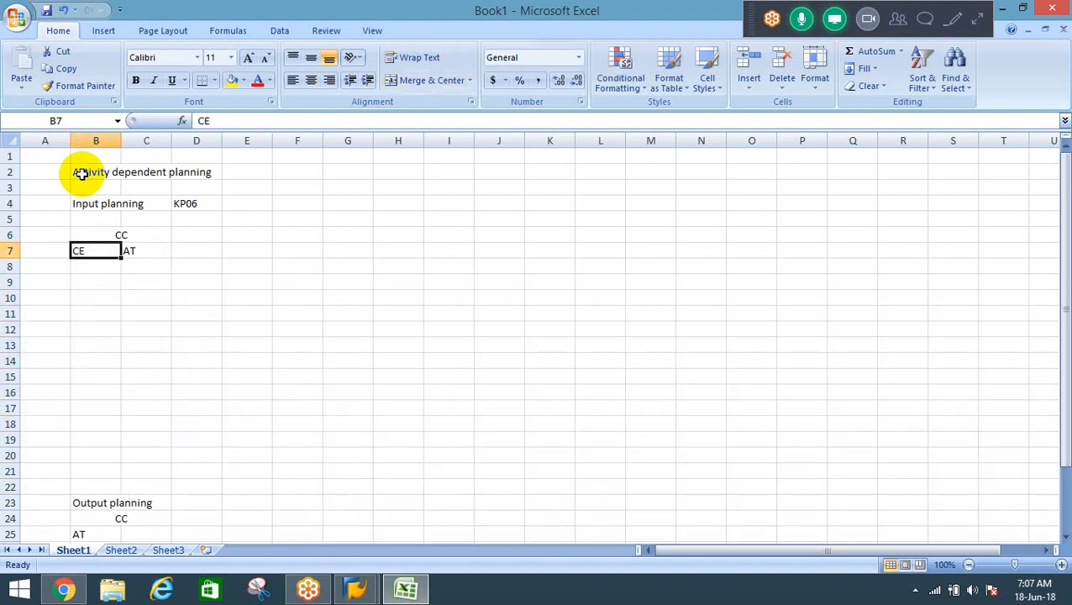
key(shift+Right)
key(Delete)
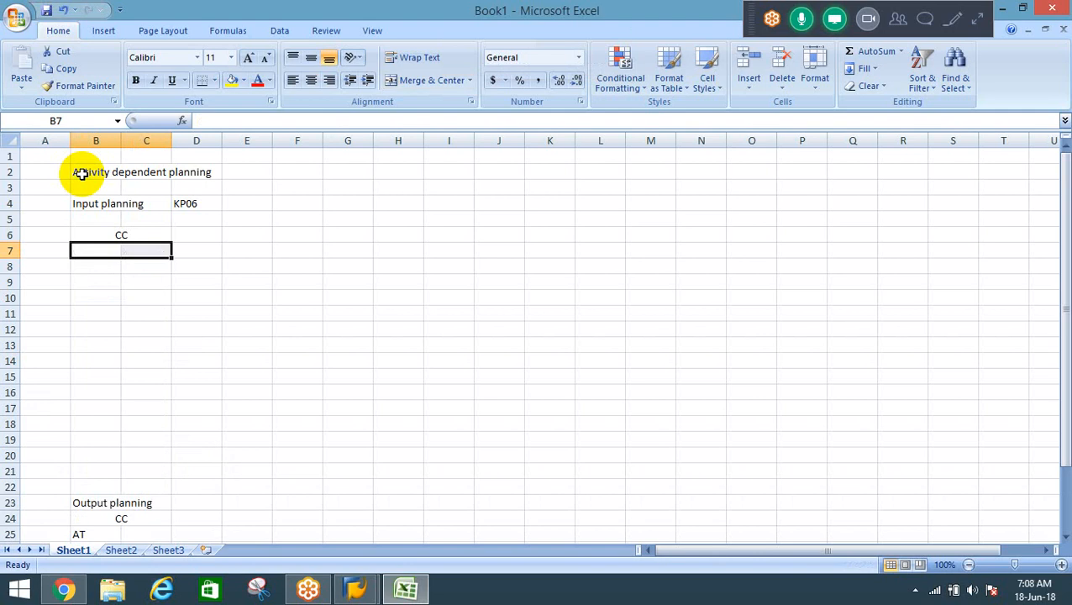
key(Up)
key(Down)
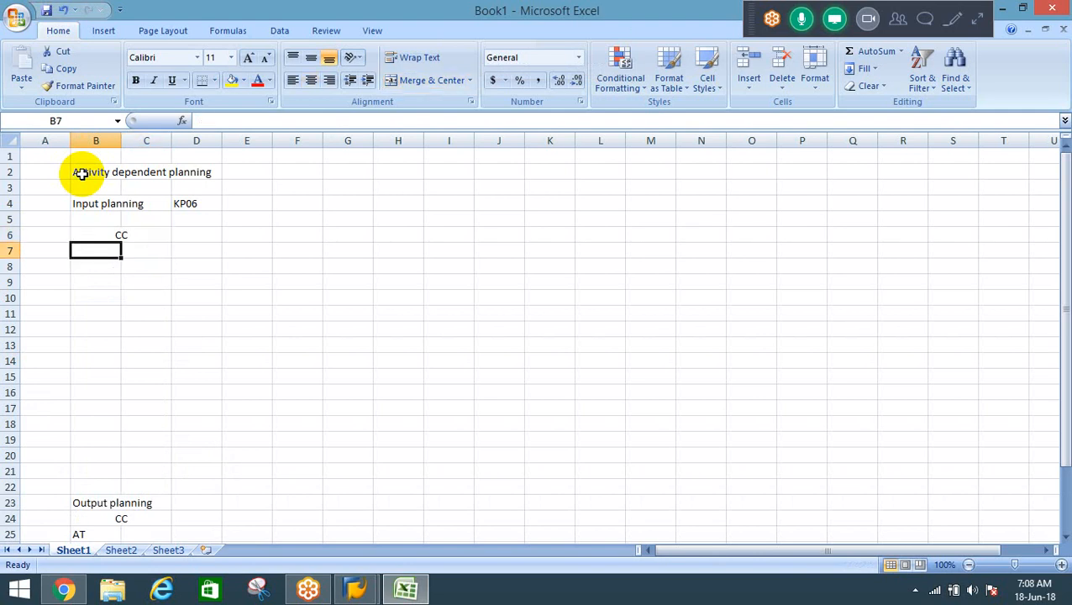
Step: List the cost elements Salaries, Bonus, PF, Grtuity and Dep in cells B7 to B11
text(Salaries)
key(Return)
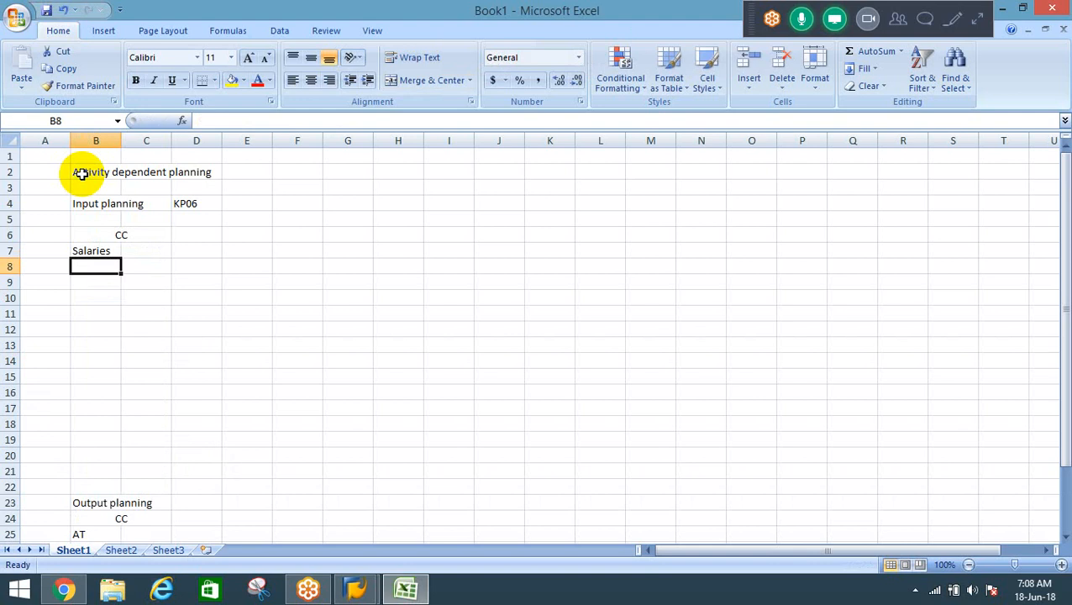
text(Bonus)
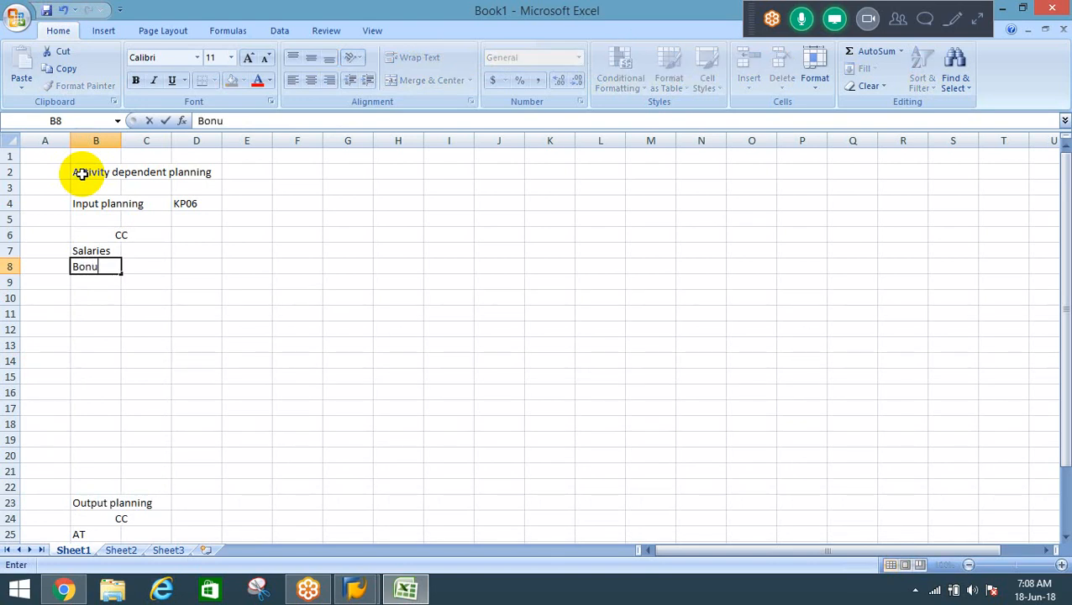
key(Return)
key(Up)
key(Down)
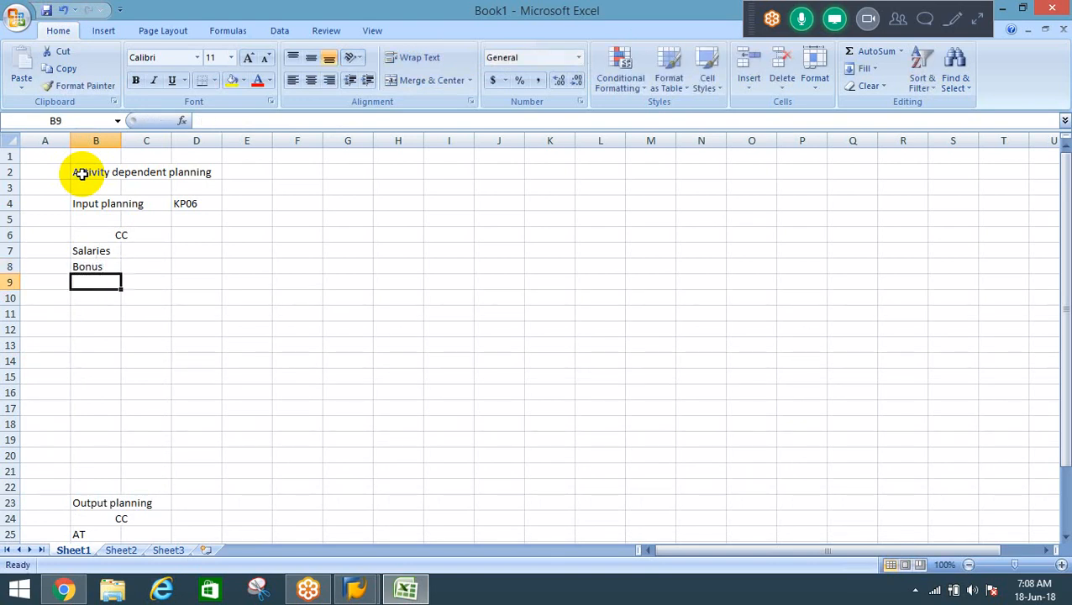
text(PF)
key(Return)
text(Gr)
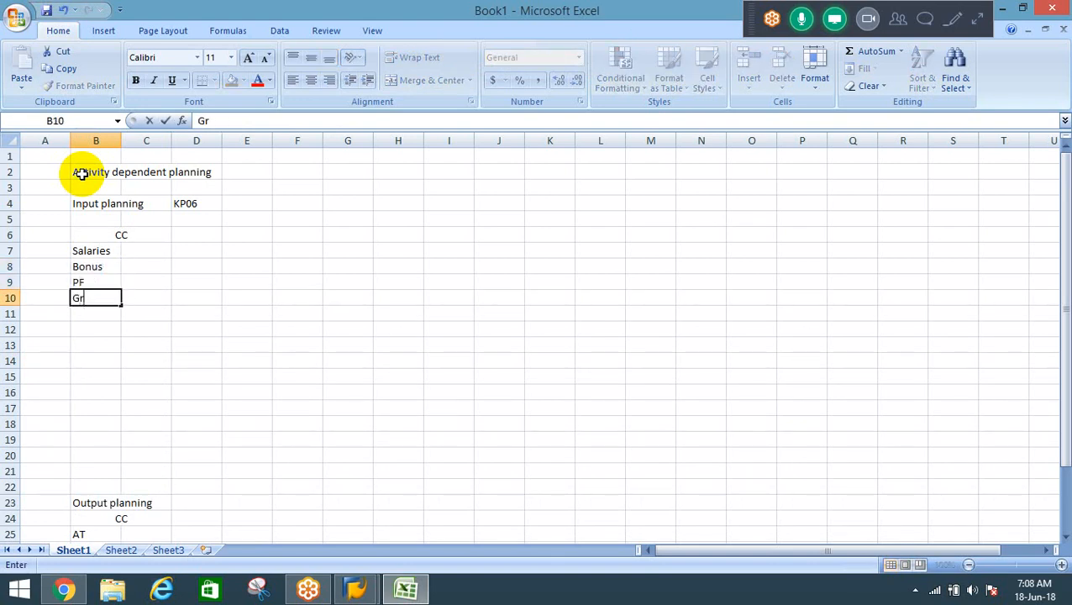
text(tuity)
key(Return)
text(Dep)
key(Return)
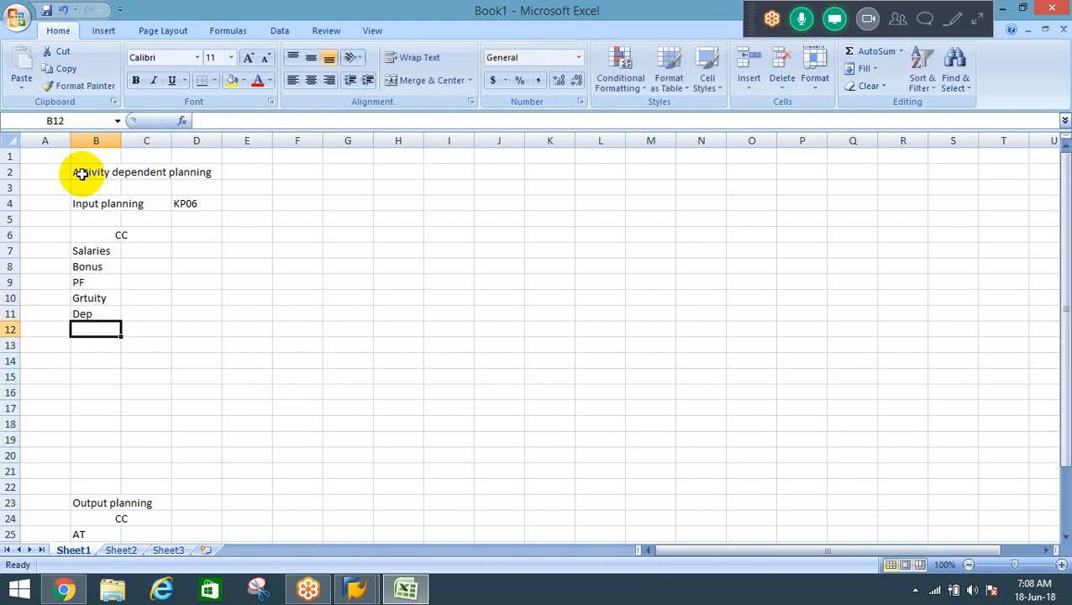
Step: Correct the label in B10 to Gratuity and add Repair in B12
key(Up)
key(Up)
key(F2)
key(Left)
key(Left)
key(Left)
key(Left)
key(Left)
text(a)
key(Return)
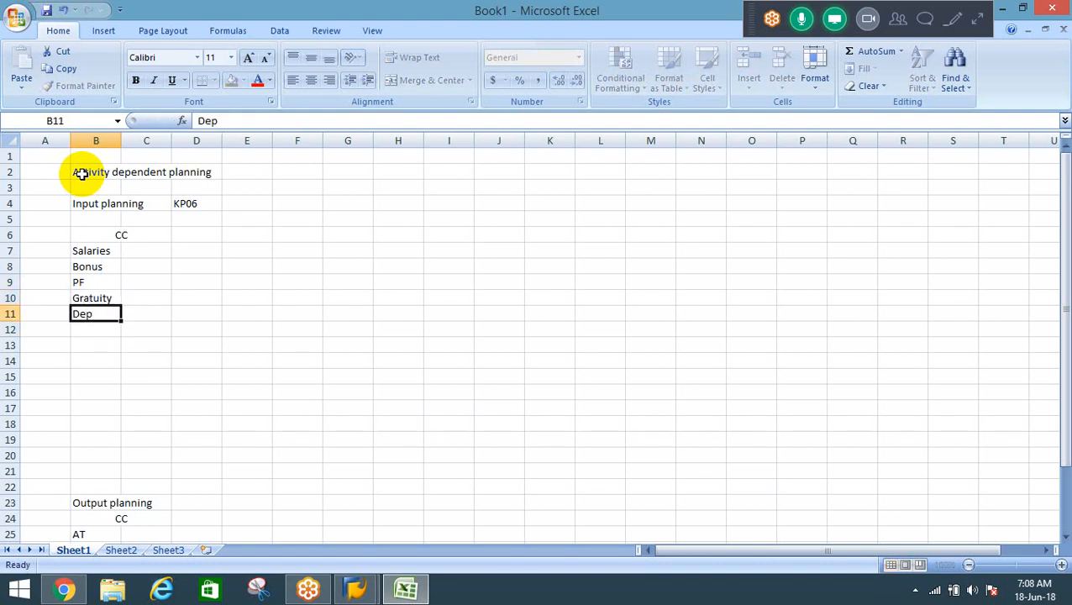
key(Return)
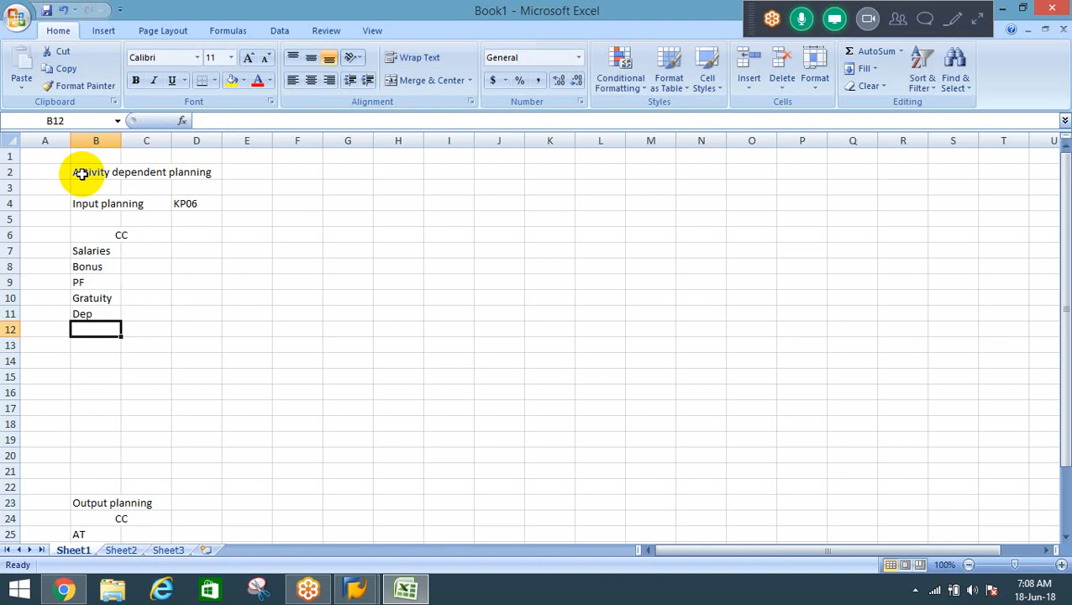
text(Repair)
key(Return)
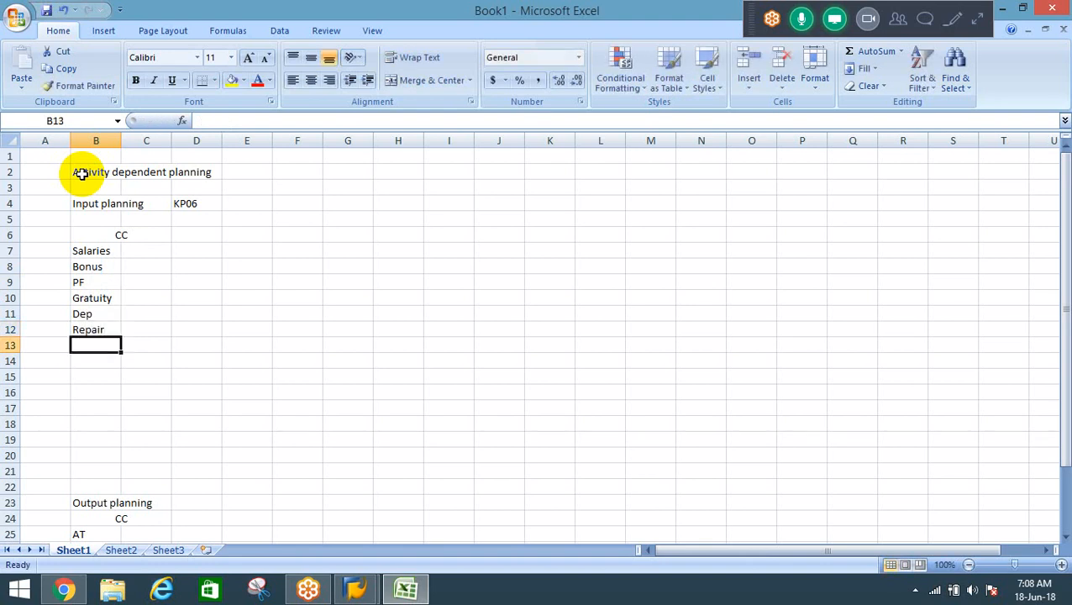
Step: Enter an amount of 120000 for Salaries in C7
key(Up)
key(Up)
key(Up)
key(Up)
key(Up)
key(Up)
key(Right)
text(1)
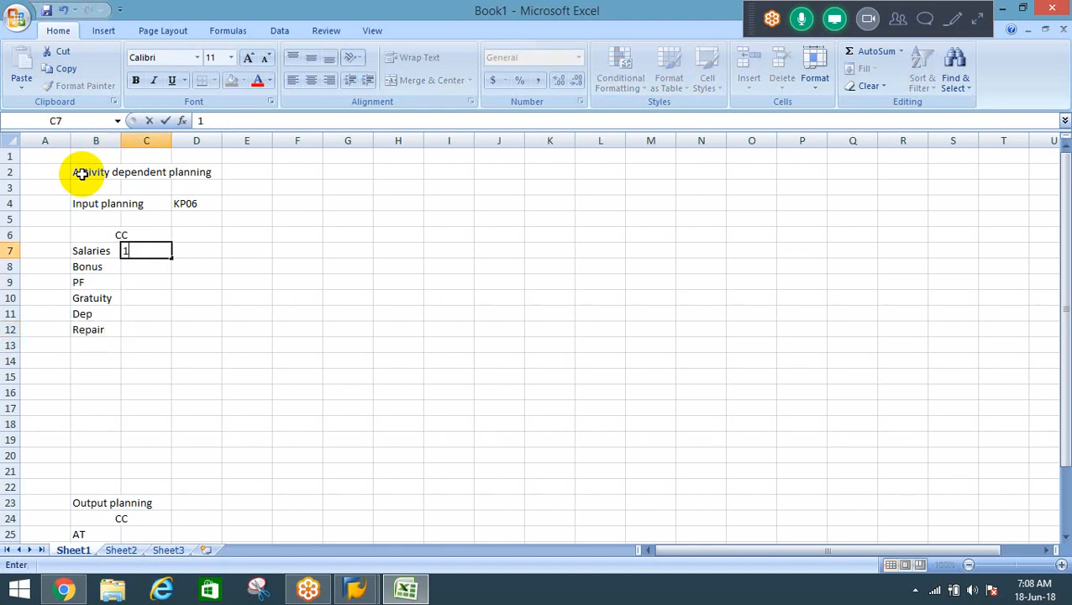
text(20000)
key(Return)
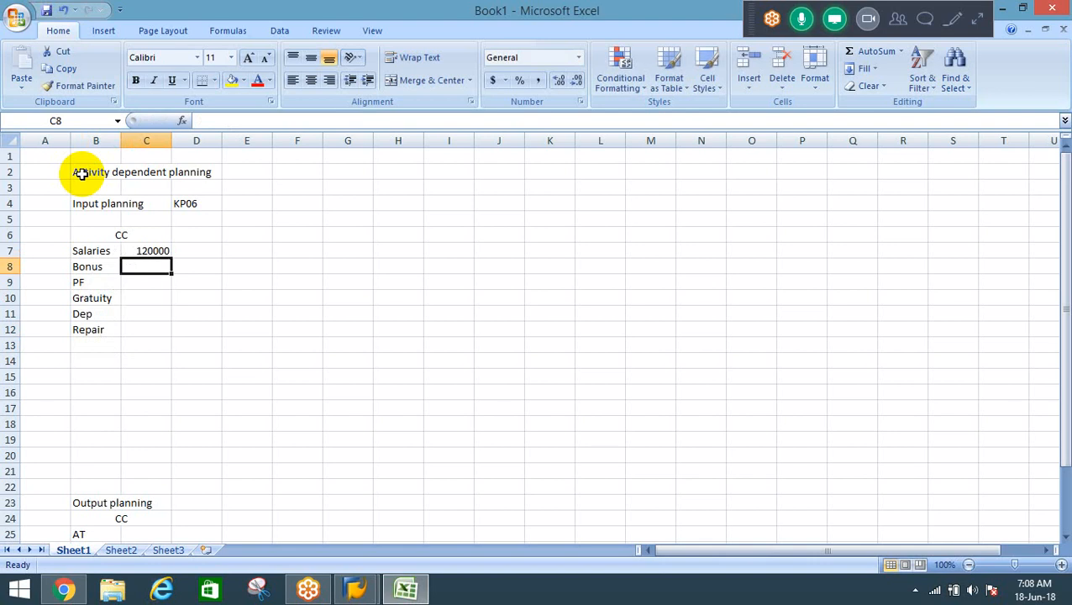
text(6)
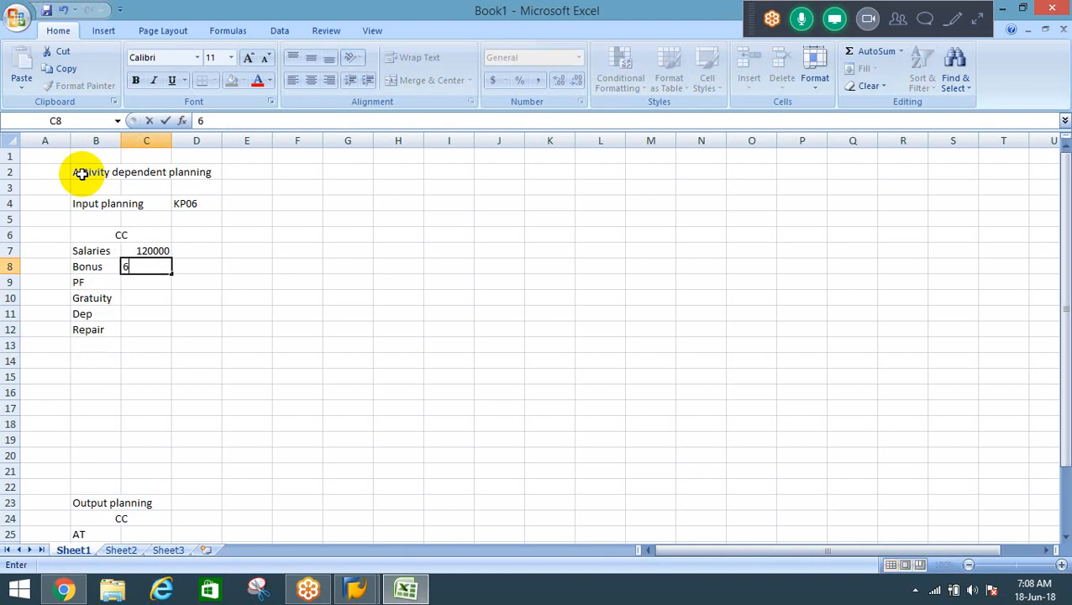
key(Escape)
text(6)
key(Escape)
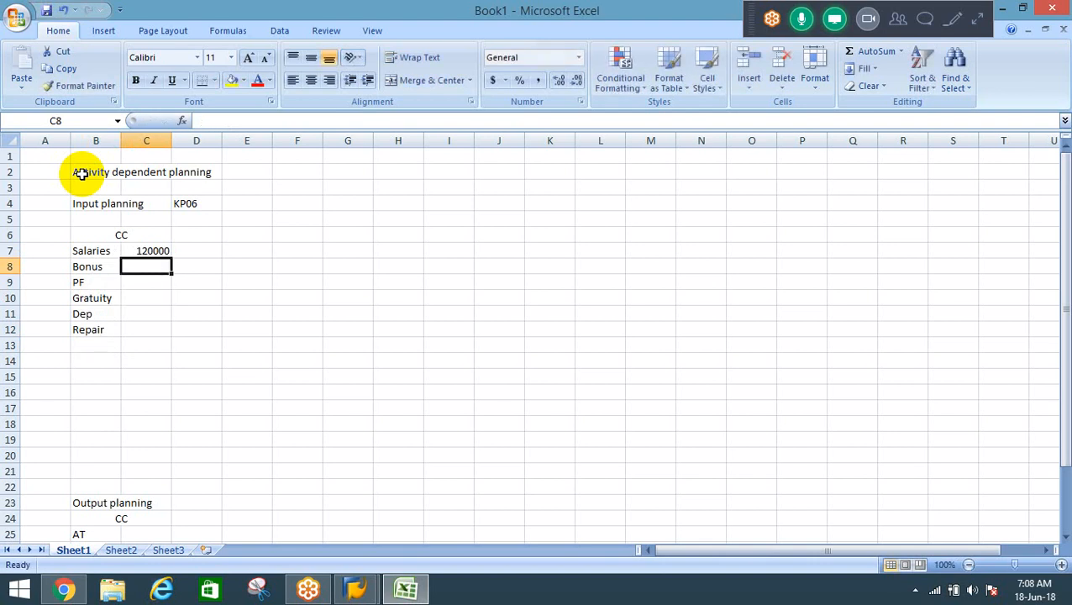
Step: Enter 6000 for Bonus in C8 and fill the same amount down to PF in C9
text(6000)
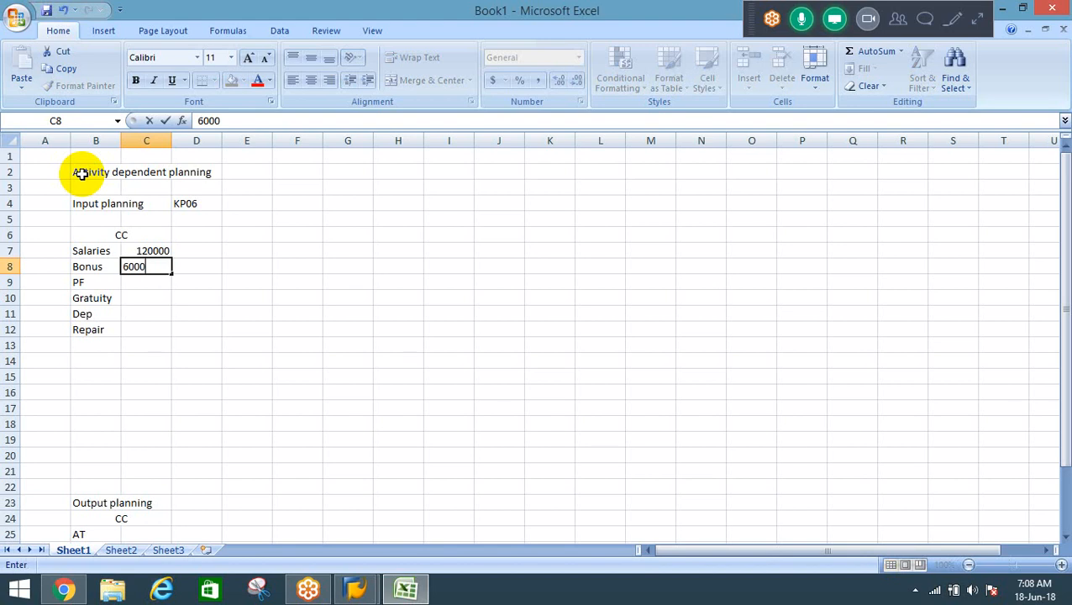
key(Return)
key(ctrl+d)
key(Return)
Step: Enter 1200 for Gratuity, 60000 for Dep and 30000 for Repair in C10 to C12
text(1200)
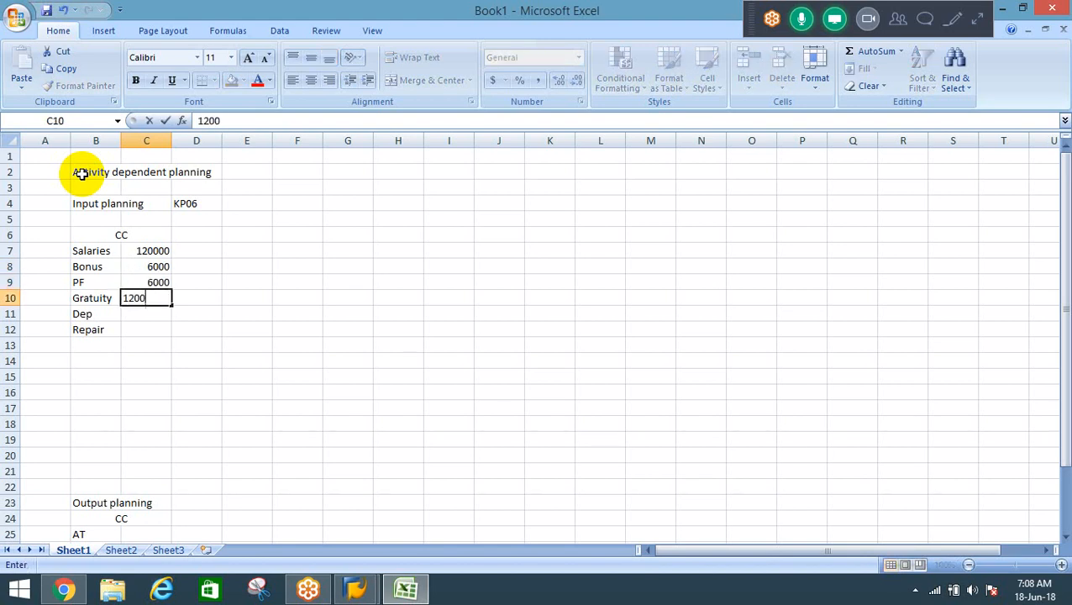
key(Return)
text(60000)
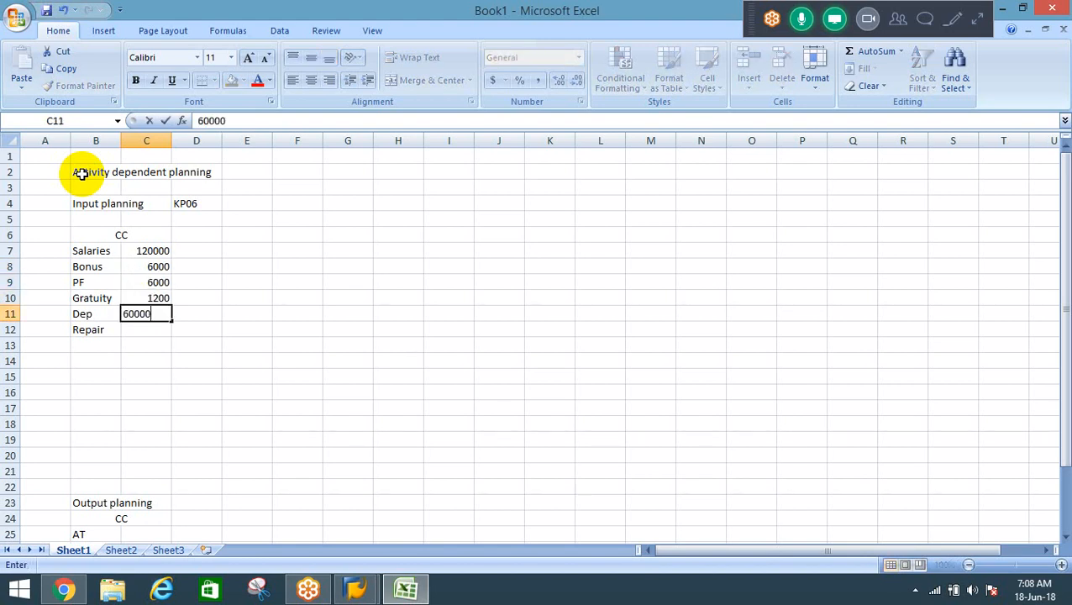
key(Return)
text(30000)
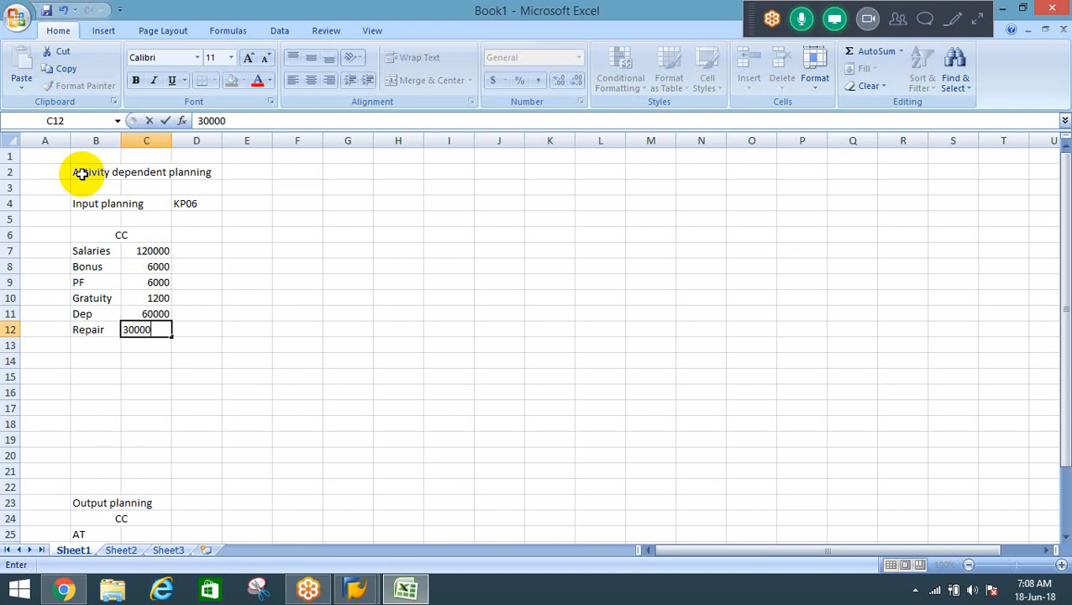
key(Return)
key(Down)
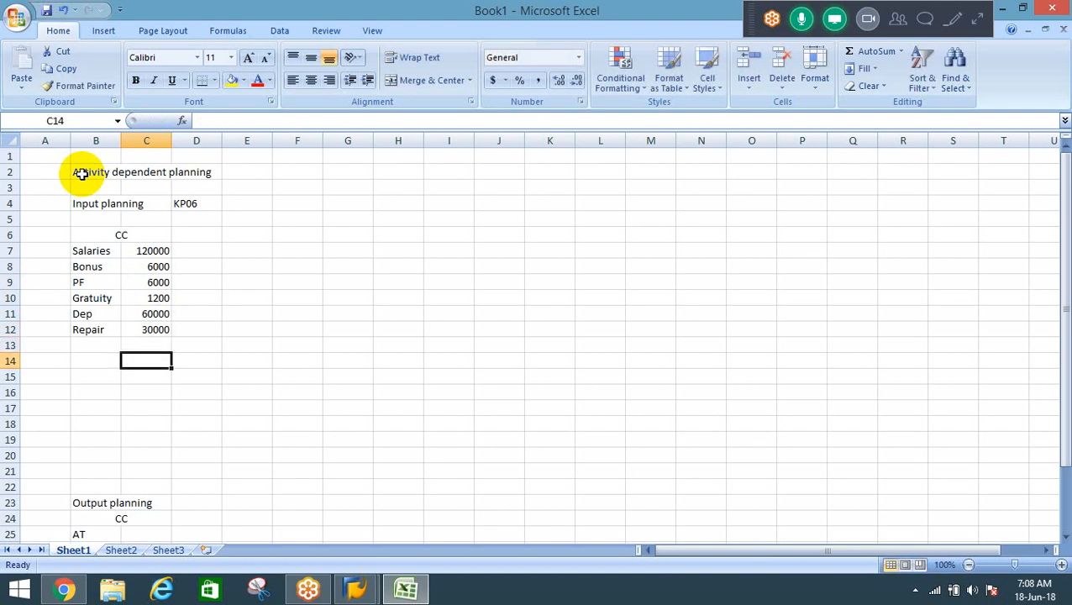
Step: Move the six cost amounts from C7:C12 to D7:D12, leaving column C free
key(Up)
key(Up)
key(Up)
key(Up)
key(Up)
key(Up)
key(Up)
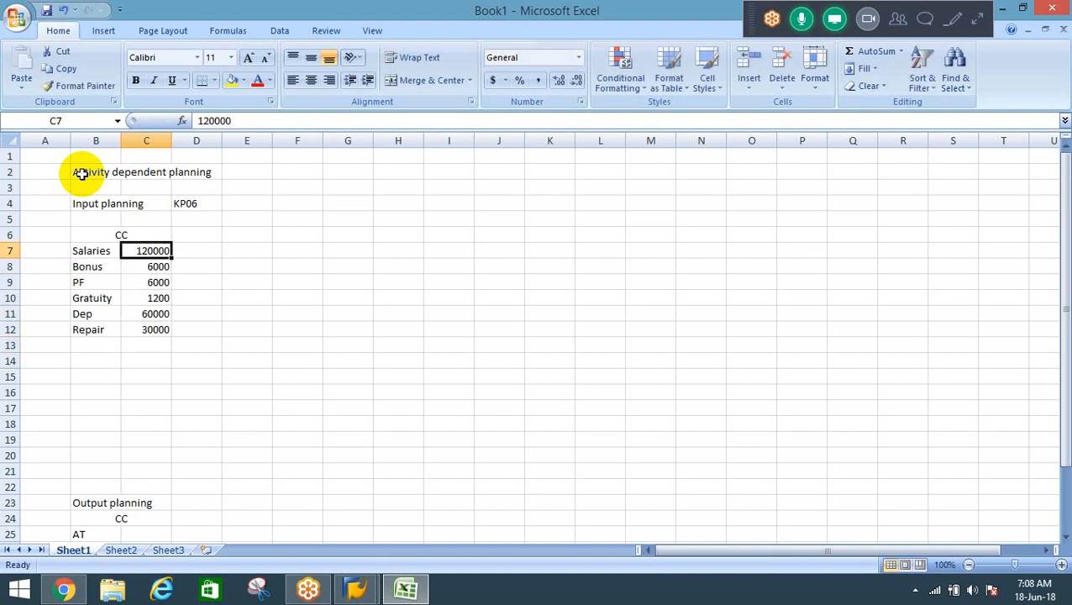
key(shift+Down)
key(shift+Down)
key(shift+Down)
key(shift+Down)
key(shift+Down)
key(ctrl+x)
key(Right)
key(ctrl+v)
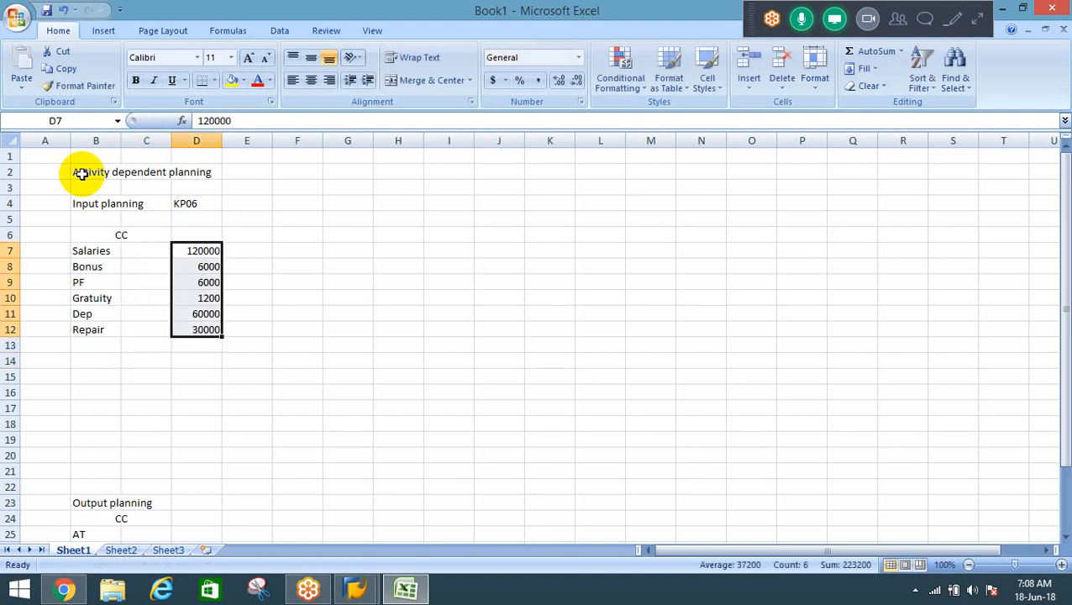
Step: Enter LABOUR in C7 as the activity type for Salaries
key(Left)
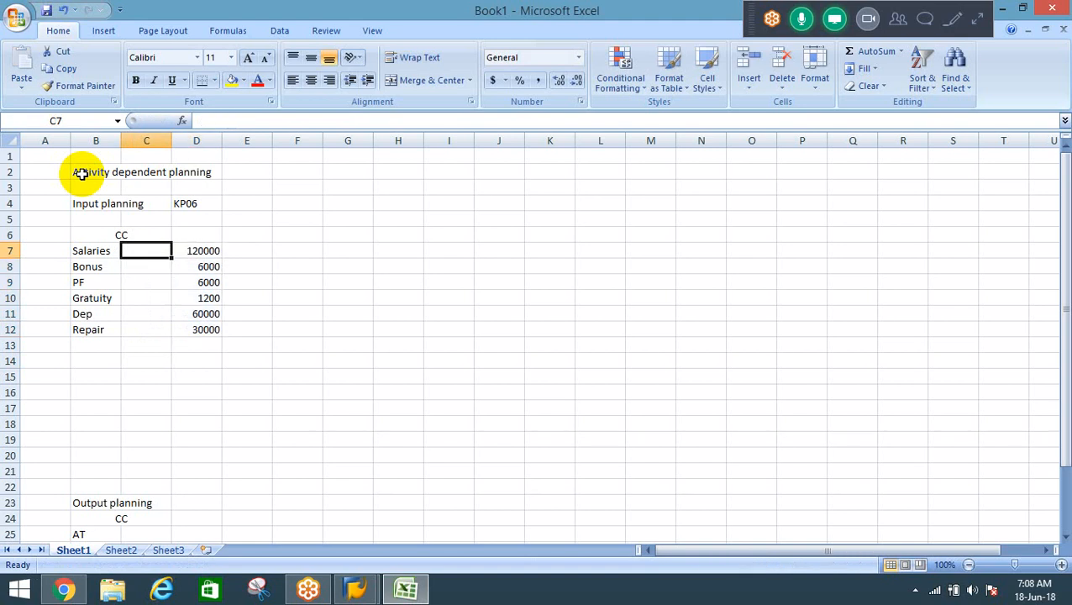
key(Left)
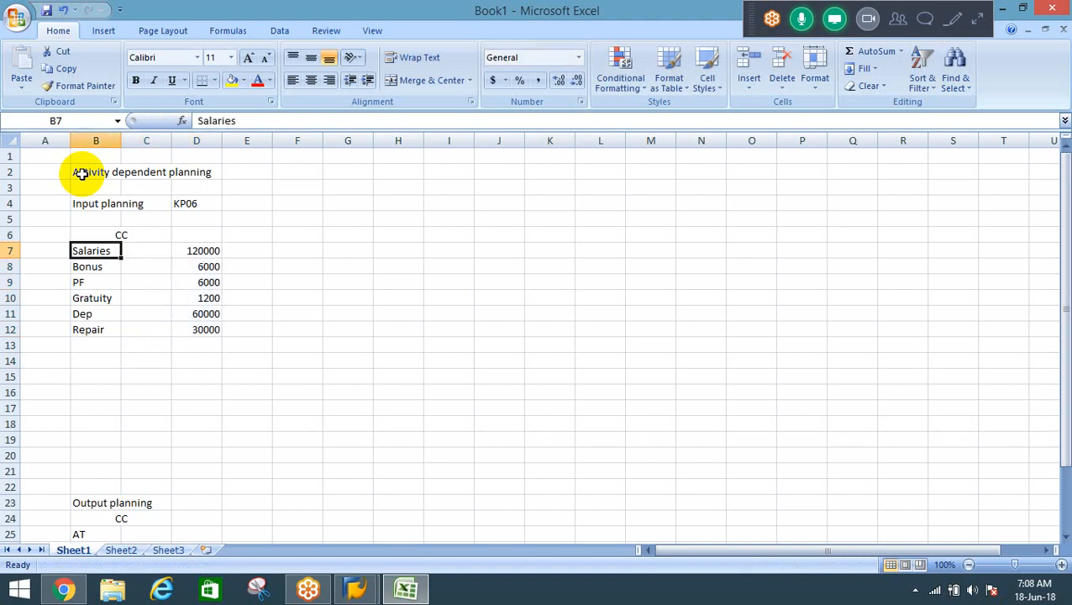
key(Right)
key(Right)
key(Left)
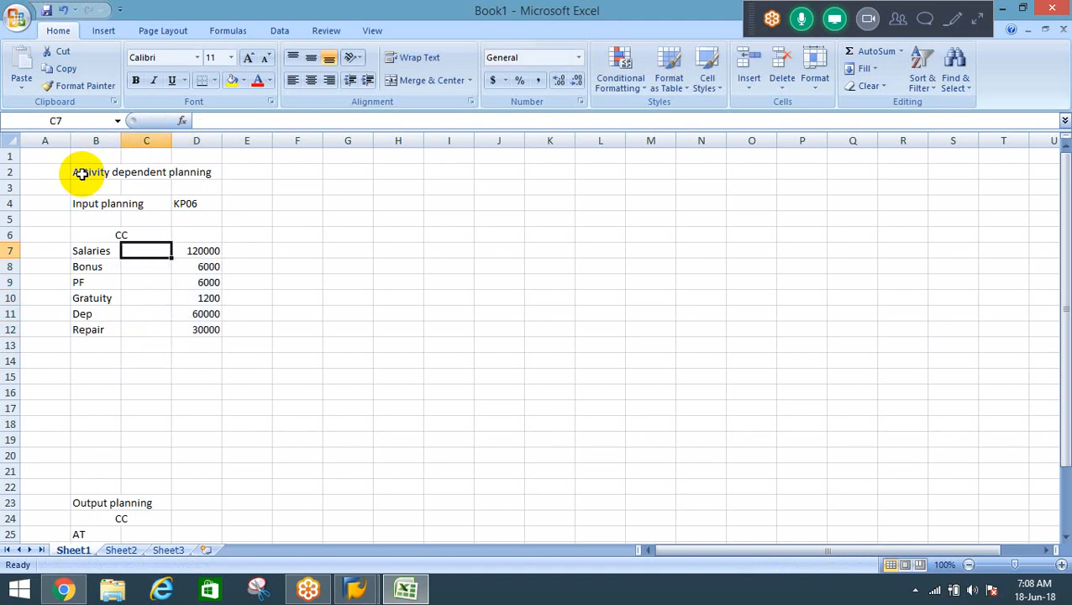
text(LABOUR)
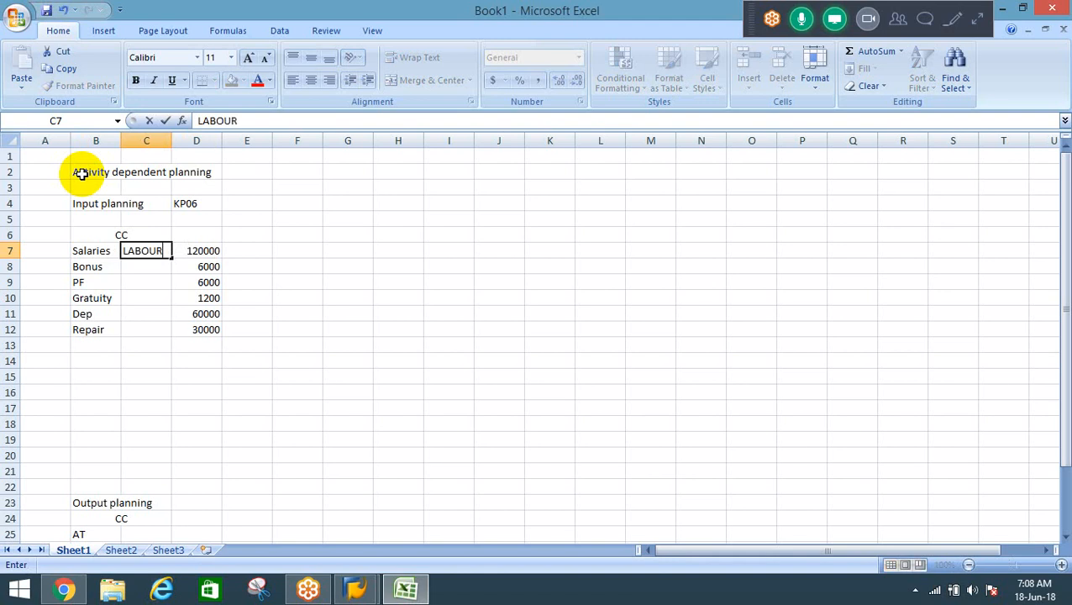
key(Return)
key(Up)
Step: Copy the LABOUR entry from C7 down to Bonus, PF and Gratuity in C8 to C10
key(ctrl+c)
key(Down)
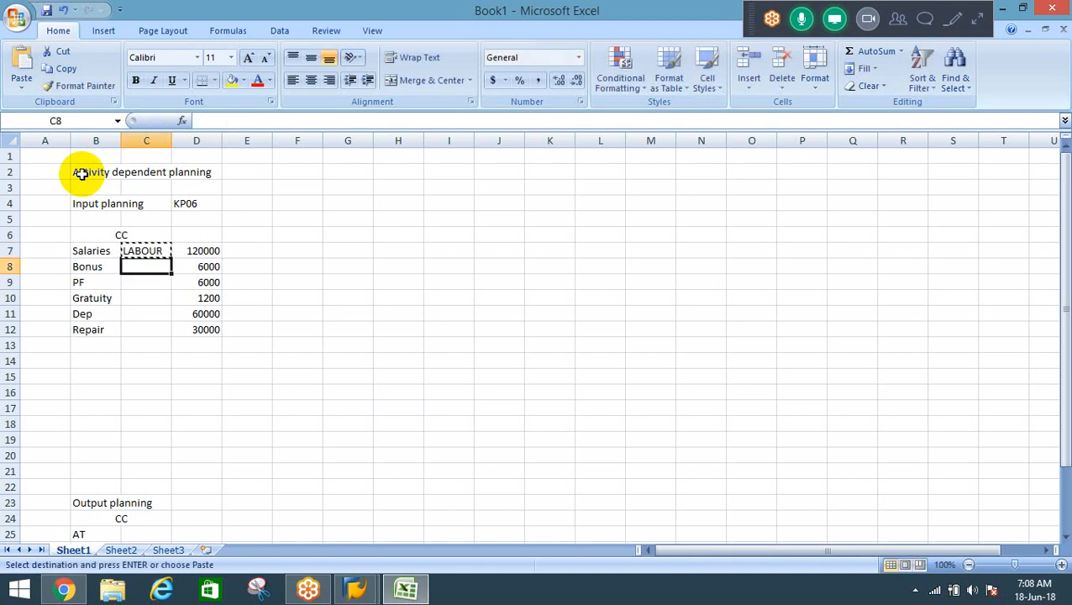
key(Return)
key(ctrl+c)
key(Down)
key(Return)
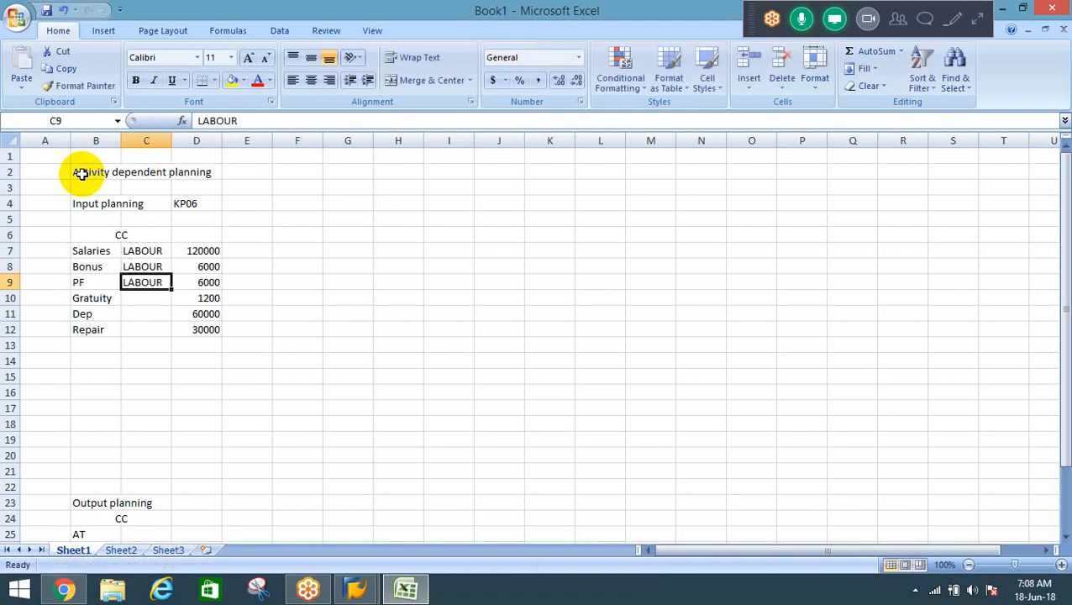
key(ctrl+c)
key(Down)
key(Return)
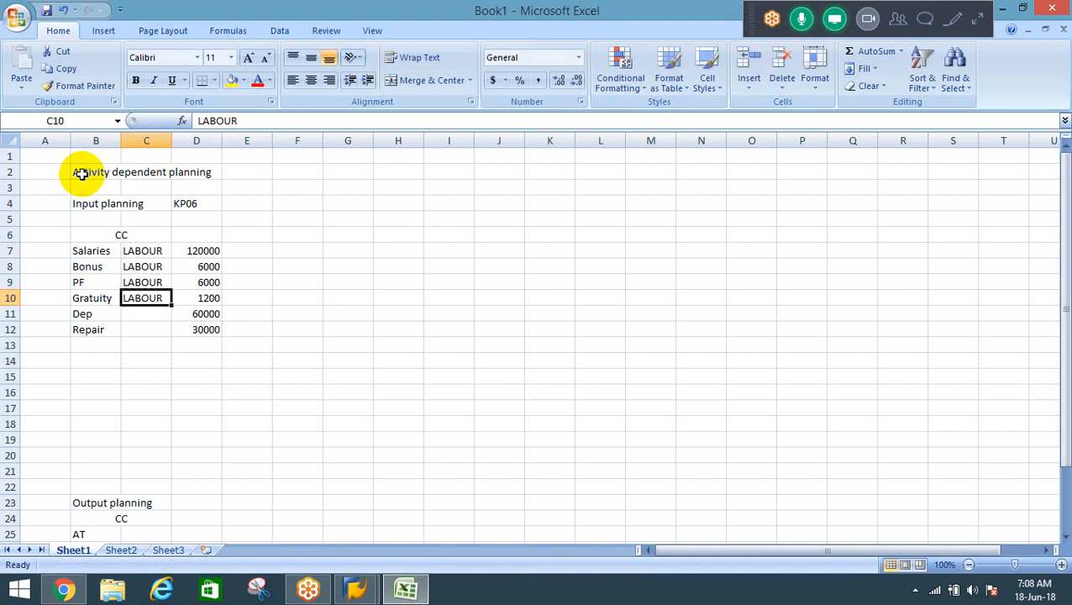
key(ctrl+c)
key(Escape)
Step: Enter MACHINE for Dep in C11 and fill it down to Repair in C12
key(Down)
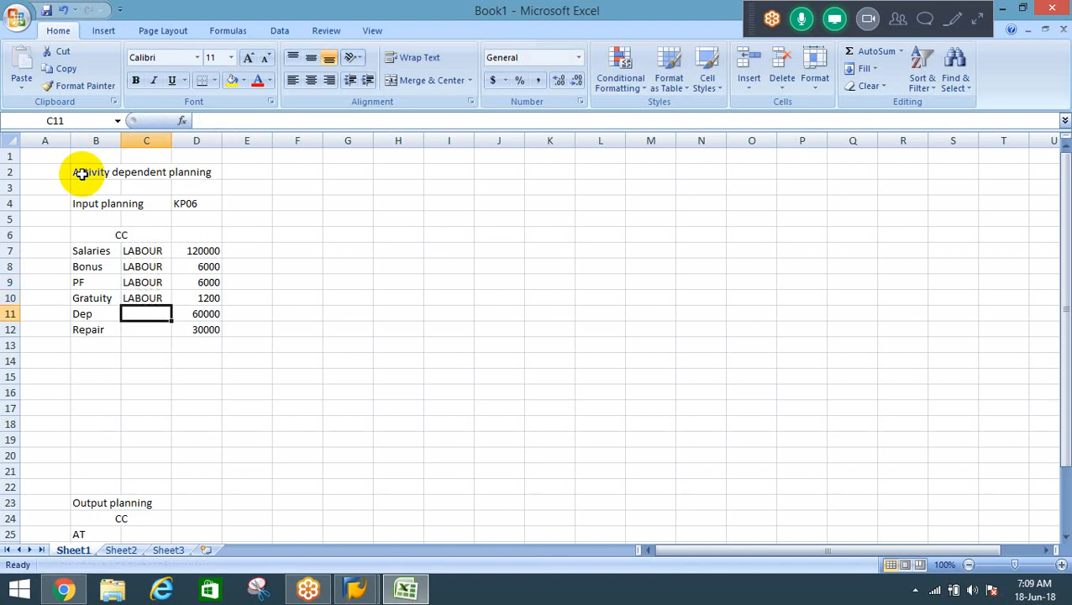
text(MACHINE)
key(Return)
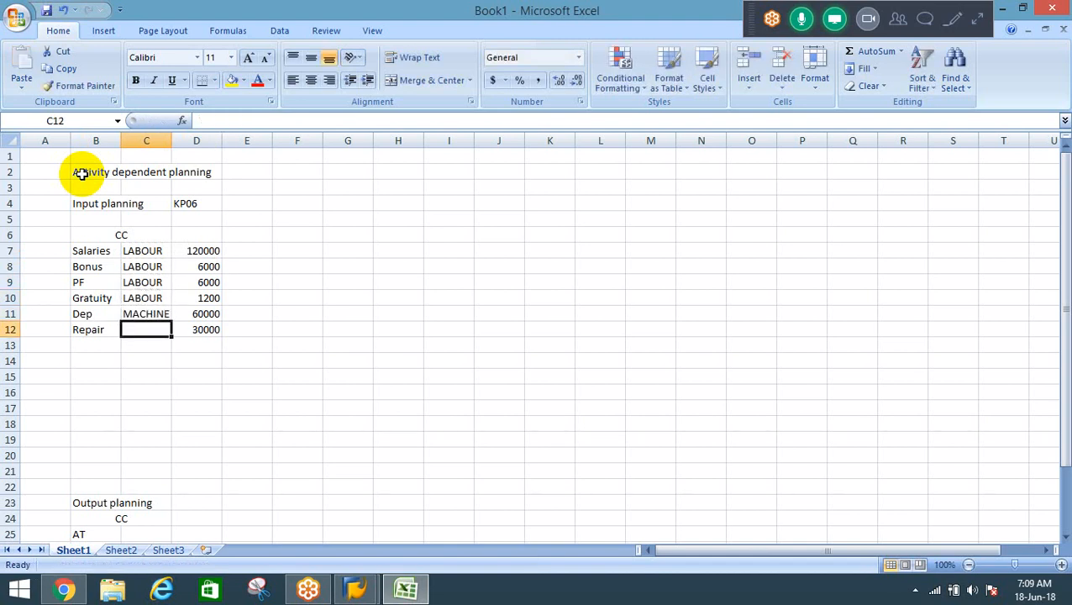
key(ctrl+d)
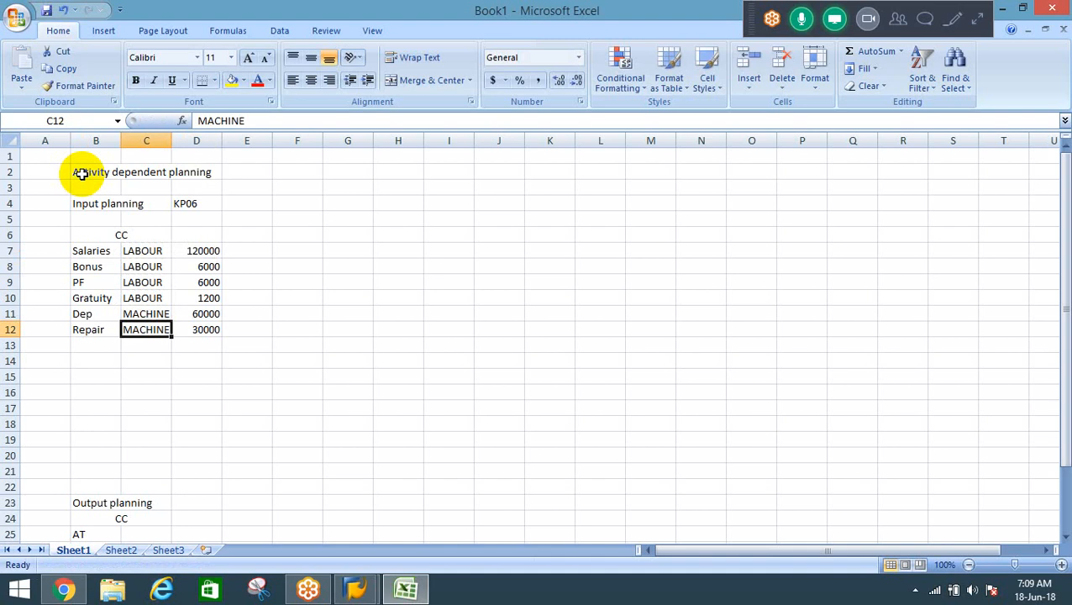
Step: Delete the eight empty rows 13 to 20 between the cost list and the Output planning section
key(Down)
key(Left)
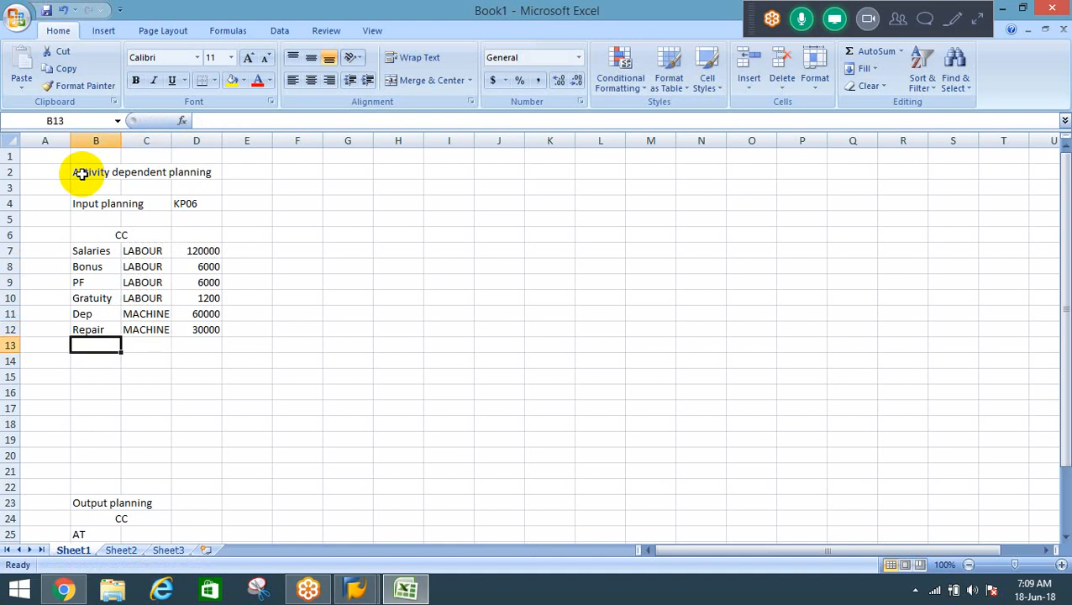
key(shift+Down)
key(shift+Down)
key(shift+Down)
key(shift+Down)
key(shift+Down)
key(shift+Down)
key(shift+Down)
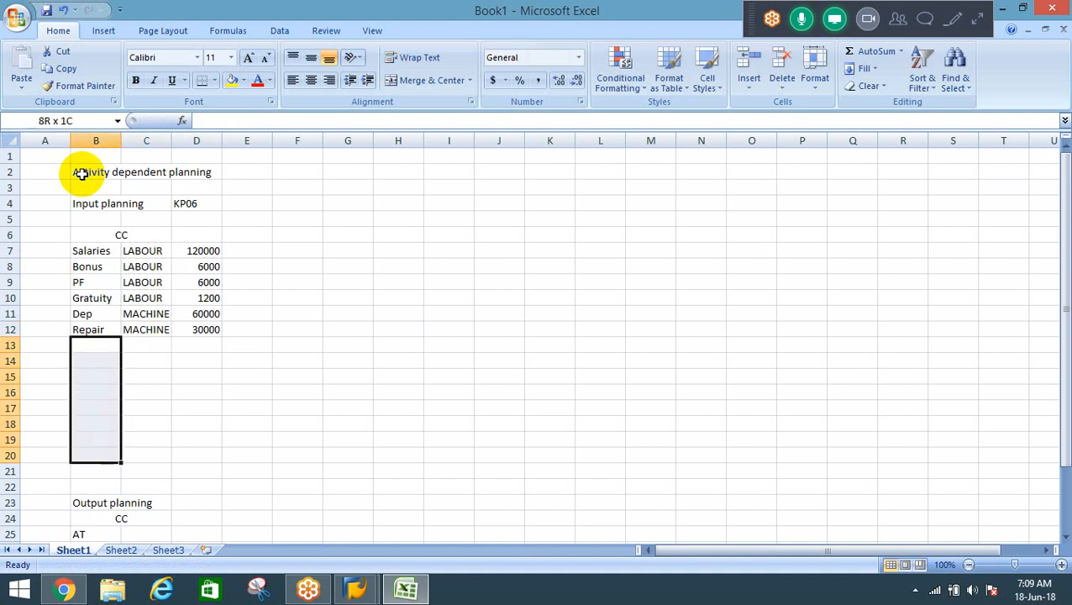
key(shift+space)
key(ctrl+minus)
Step: Replace the AT label in B17 under Output planning with LABOUR
key(Down)
key(Down)
key(Down)
key(Down)
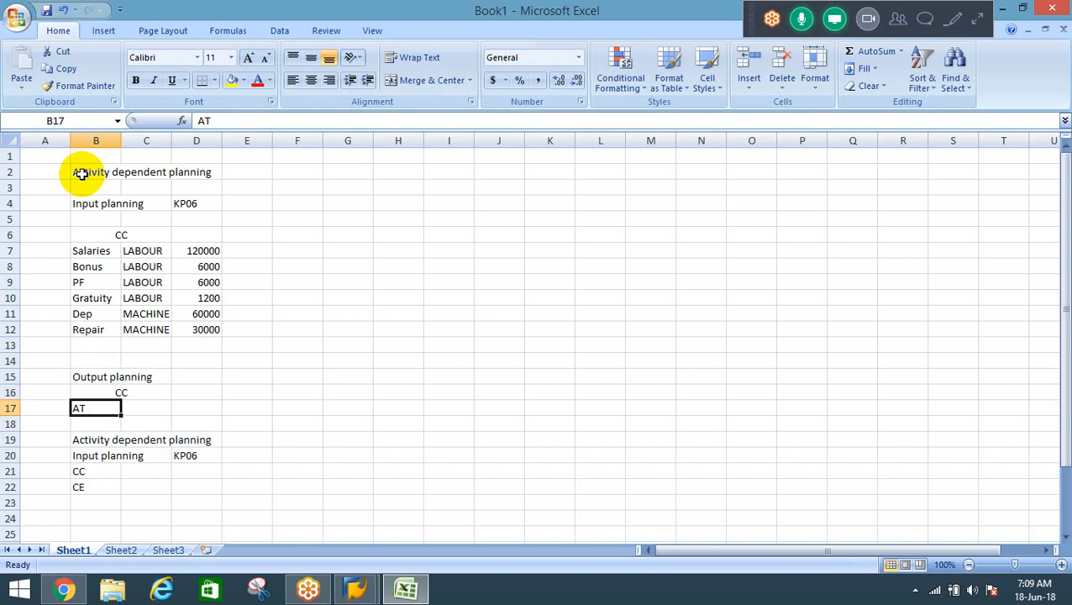
text(LABOUR)
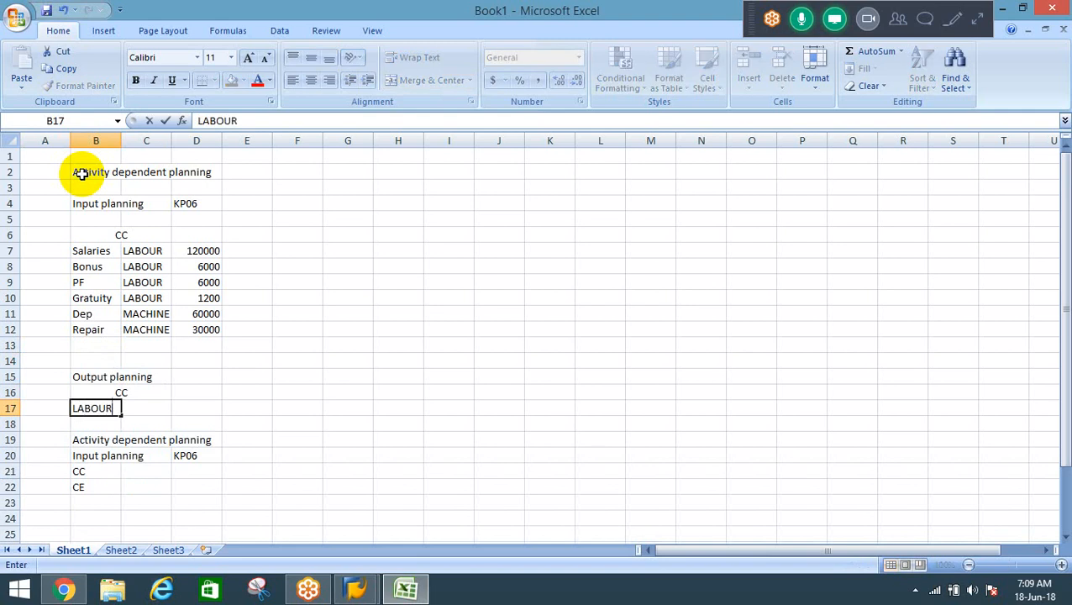
key(Return)
key(Up)
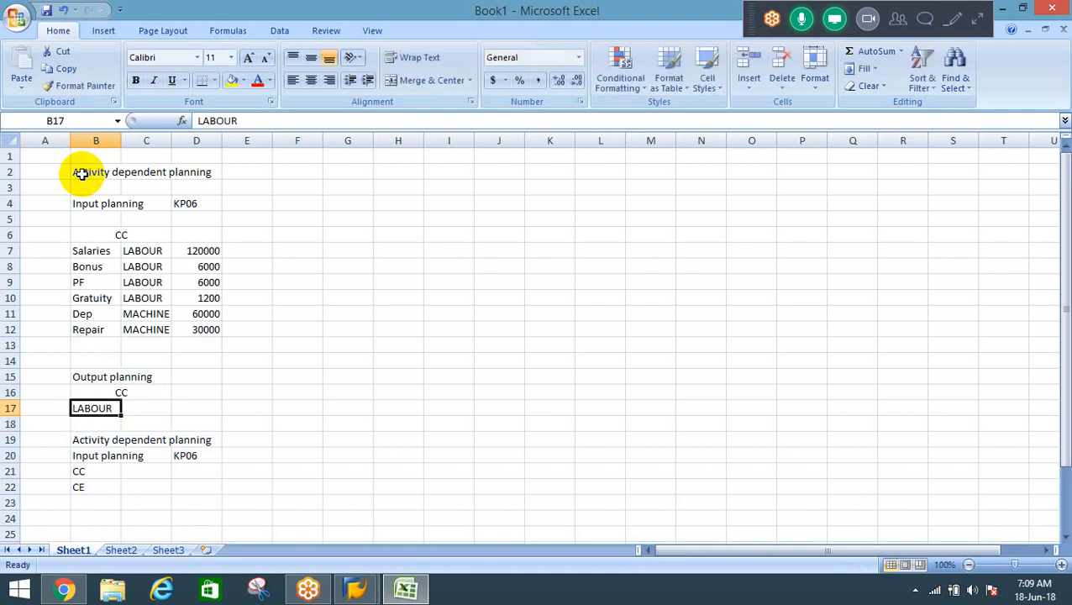
Step: Insert four blank rows at row 18, below the LABOUR row of the output planning
key(Tab)
key(Return)
key(shift+Down)
key(shift+Down)
key(shift+Down)
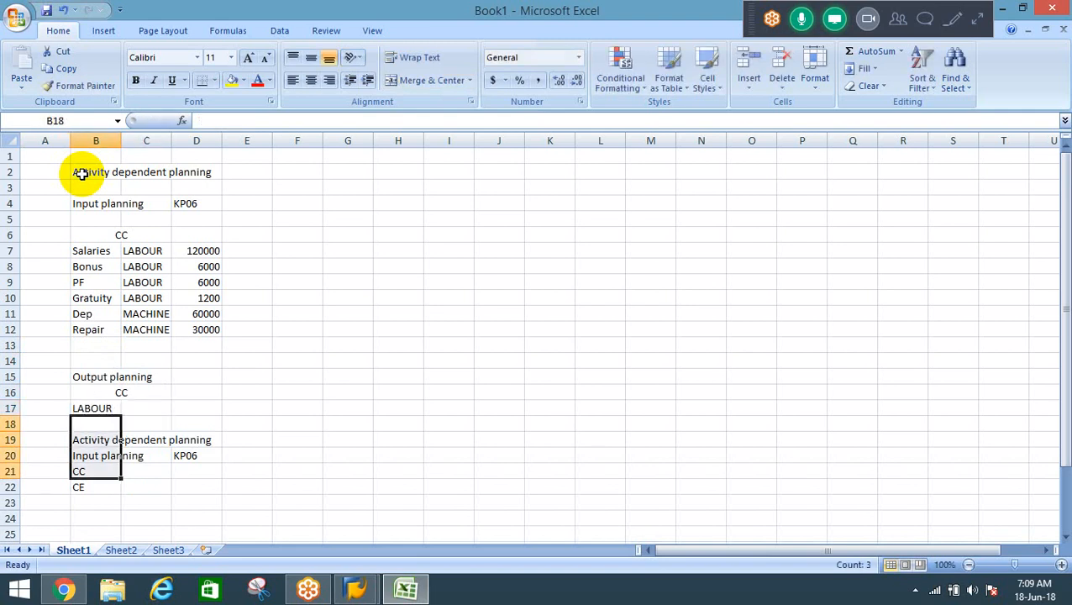
key(alt+i)
key(r)
Step: Enter 2400 in C17 as the output quantity for LABOUR
key(Right)
key(Up)
text(2400)
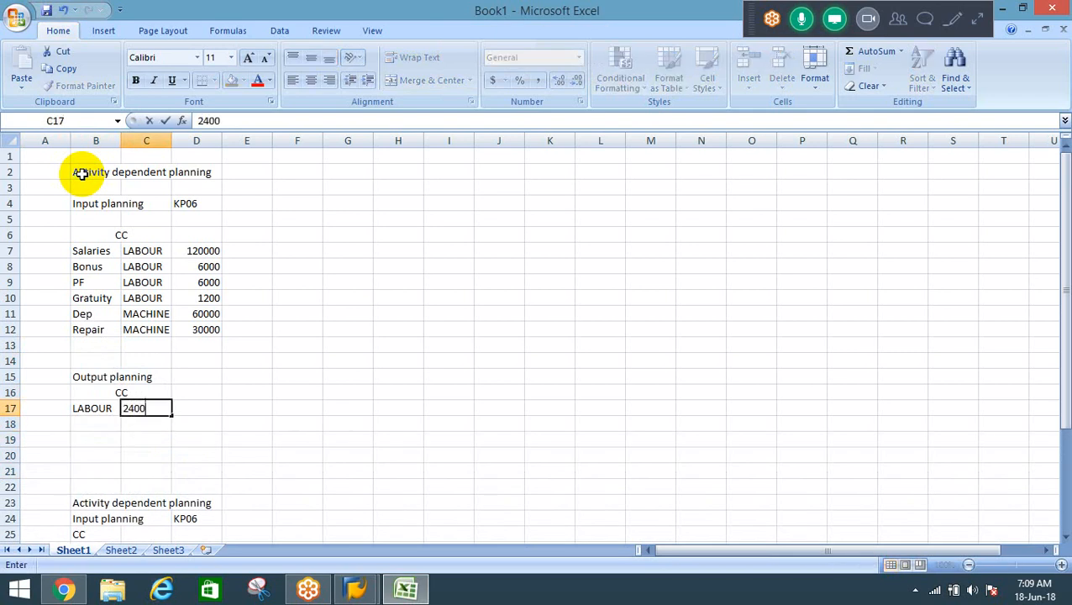
key(Return)
key(Left)
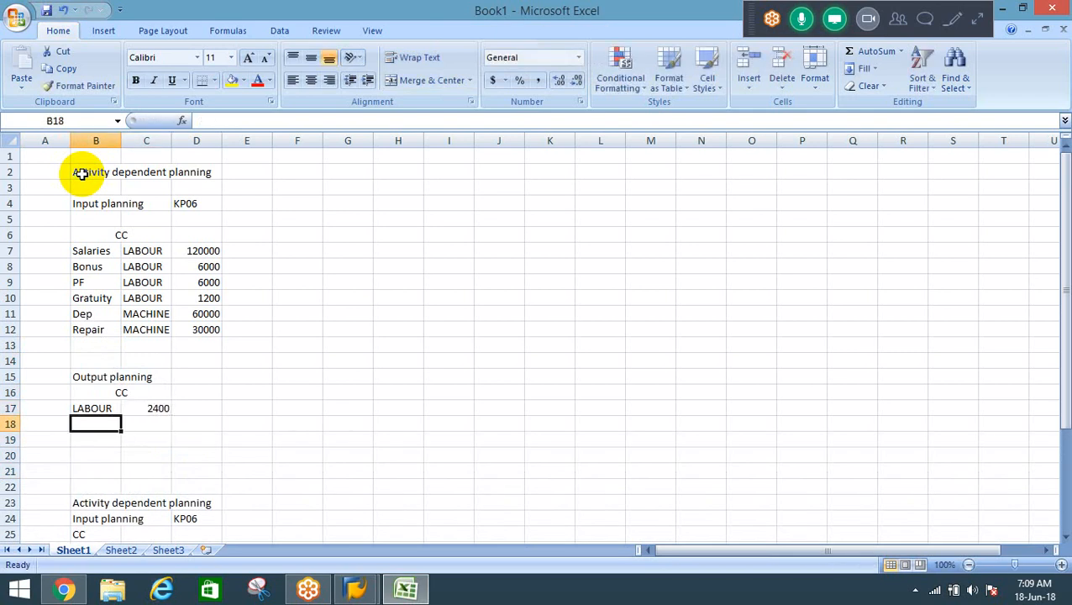
Step: Add a second activity type labelled MACHIN in B18 with an output quantity of 1200 in C18
text(MACHINE)
key(Right)
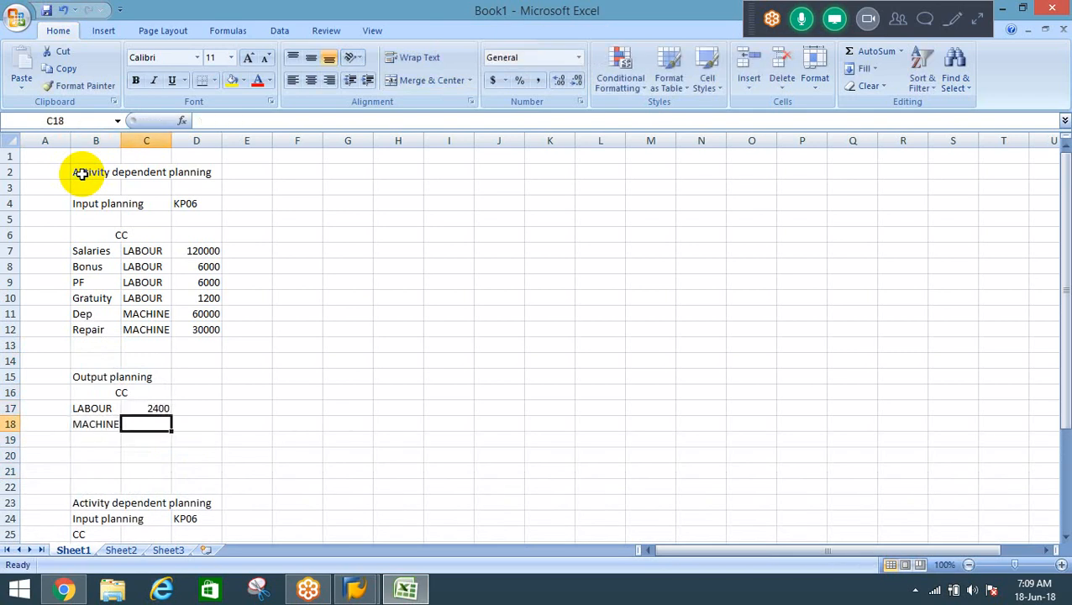
key(Left)
key(F2)
key(BackSpace)
key(Tab)
text(1200)
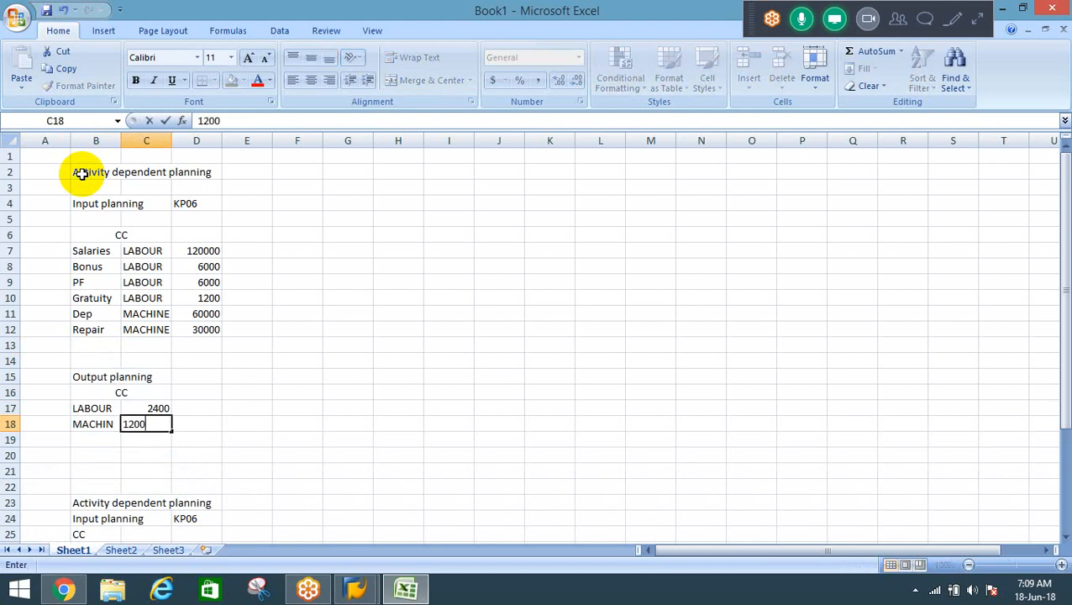
key(Return)
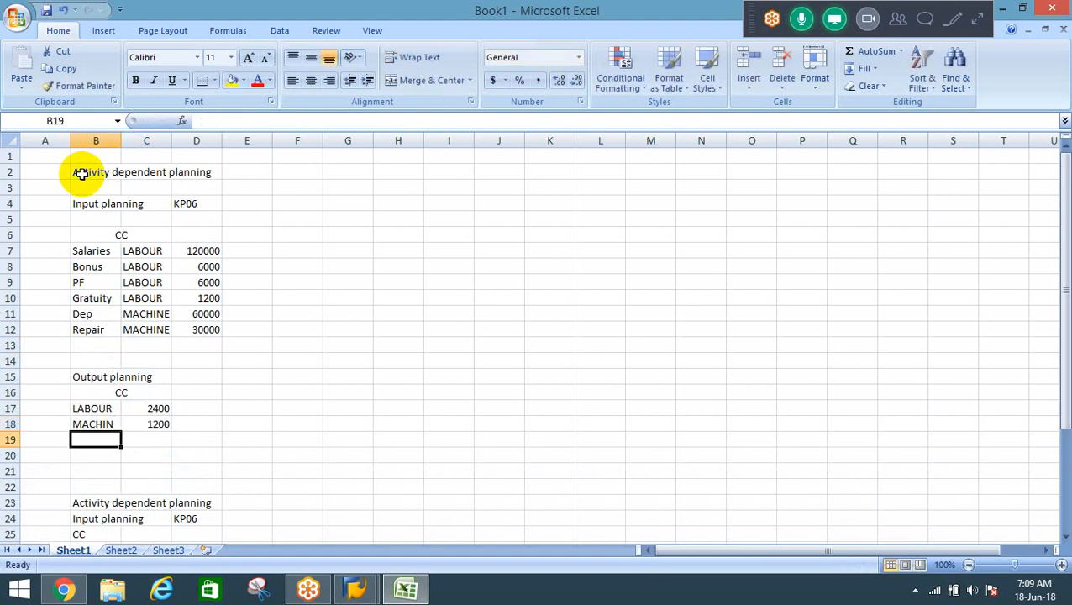
key(Right)
key(Right)
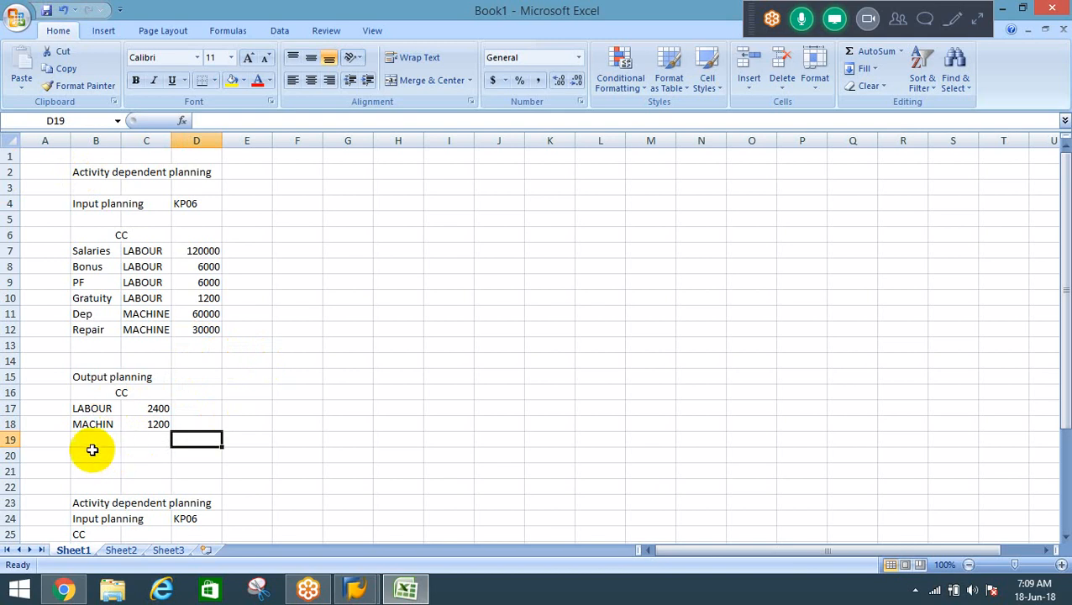
Step: Enter the label Price in F8, beside the input planning list
click(305, 262)
text(Price)
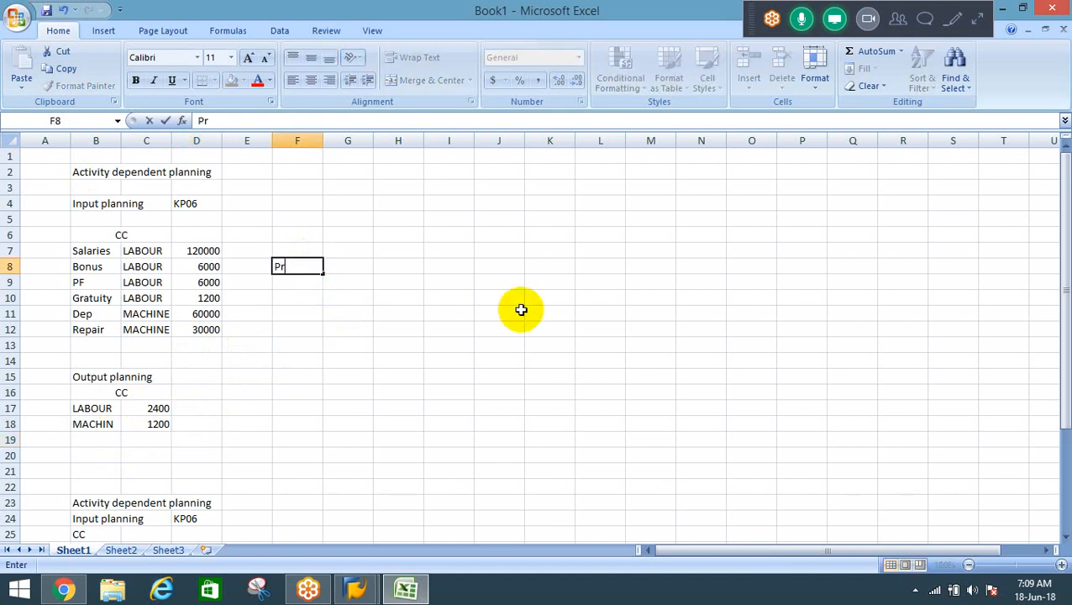
key(Return)
key(Up)
key(Right)
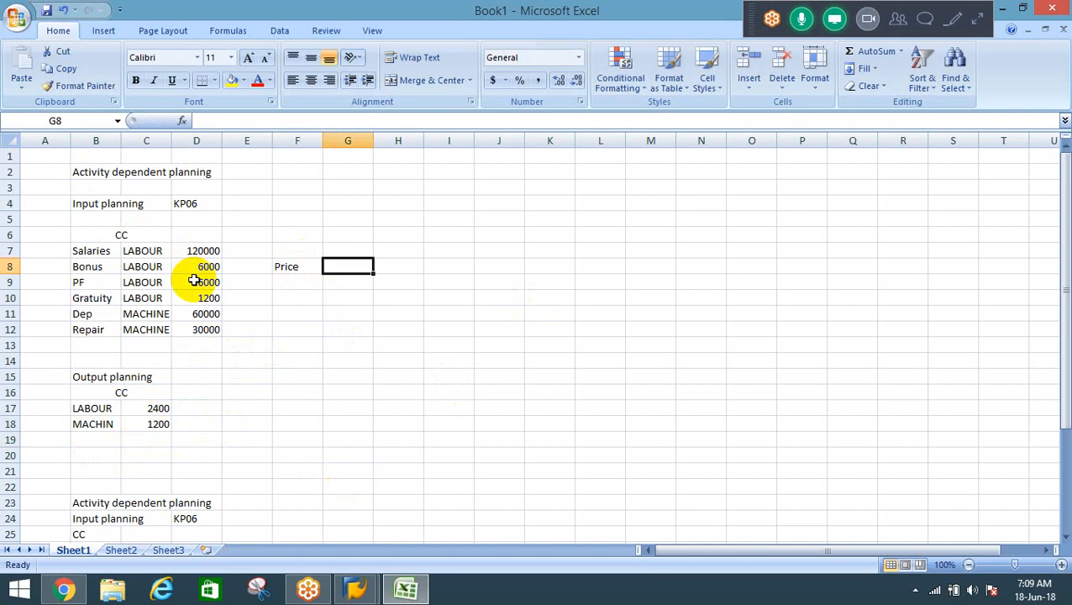
Step: Review the labour costs in D7:D10 and the labour quantity in C17, and enter Labour in G8
drag(201, 249, 203, 294)
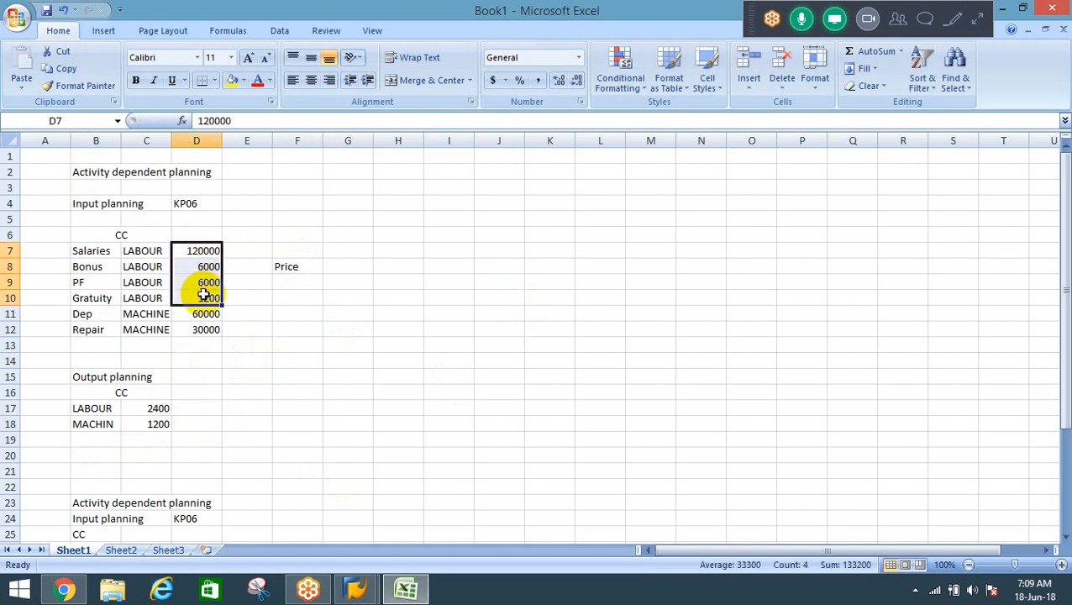
click(150, 409)
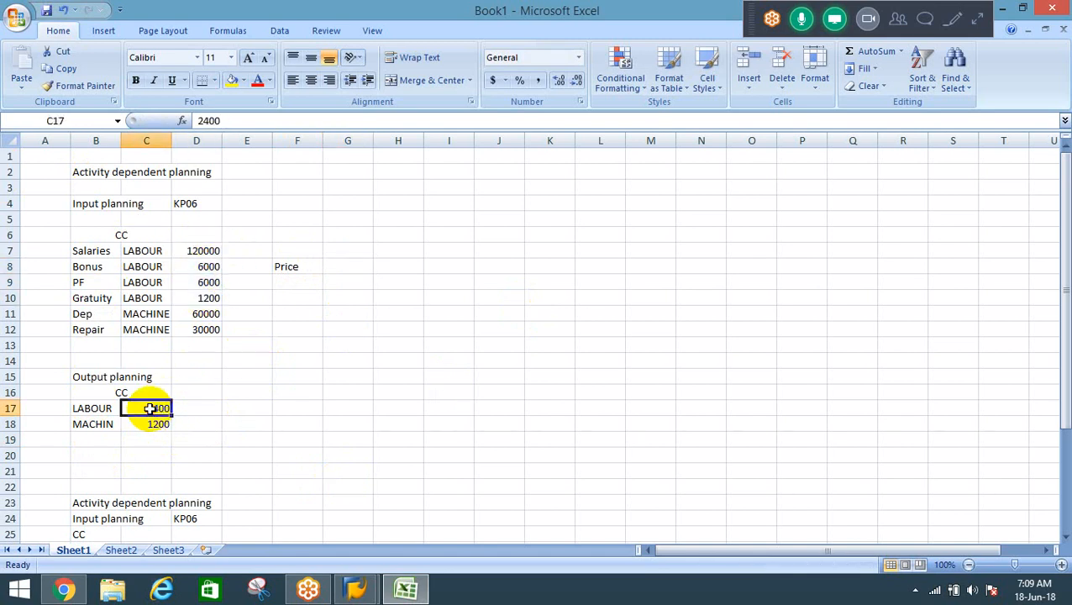
click(394, 265)
click(334, 266)
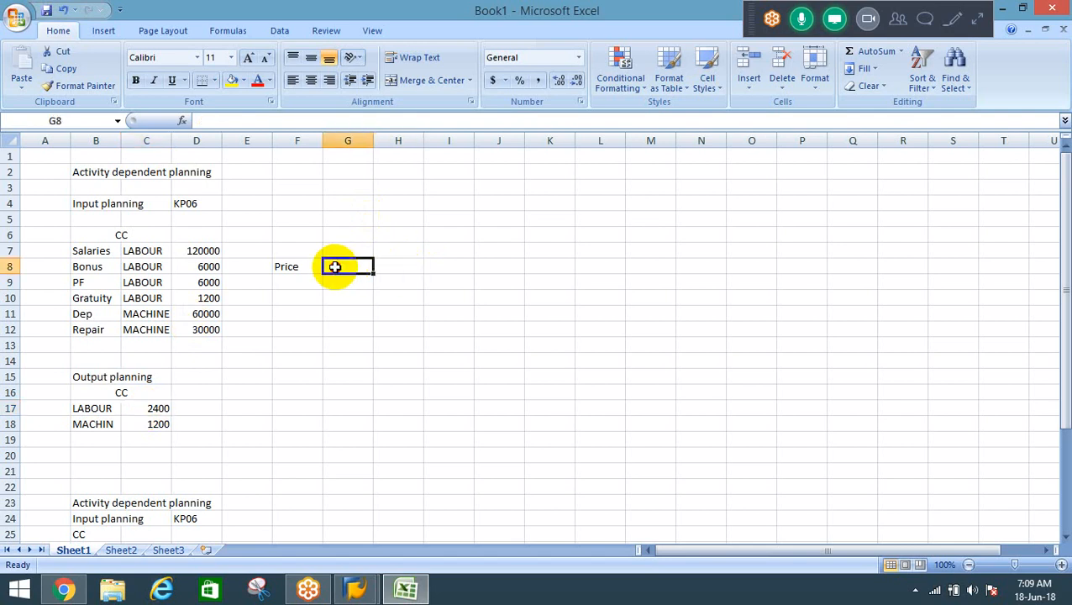
text(Labour)
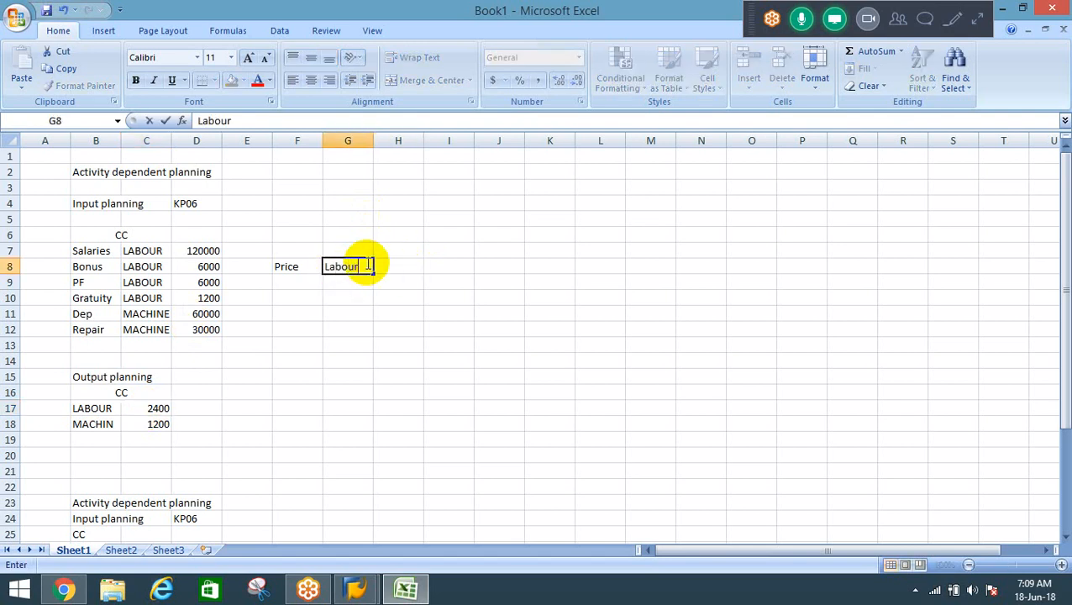
key(Return)
key(Up)
Step: Enter the labour price formula =D7+D8+D9+D10/C17 in H8
key(Right)
text(=)
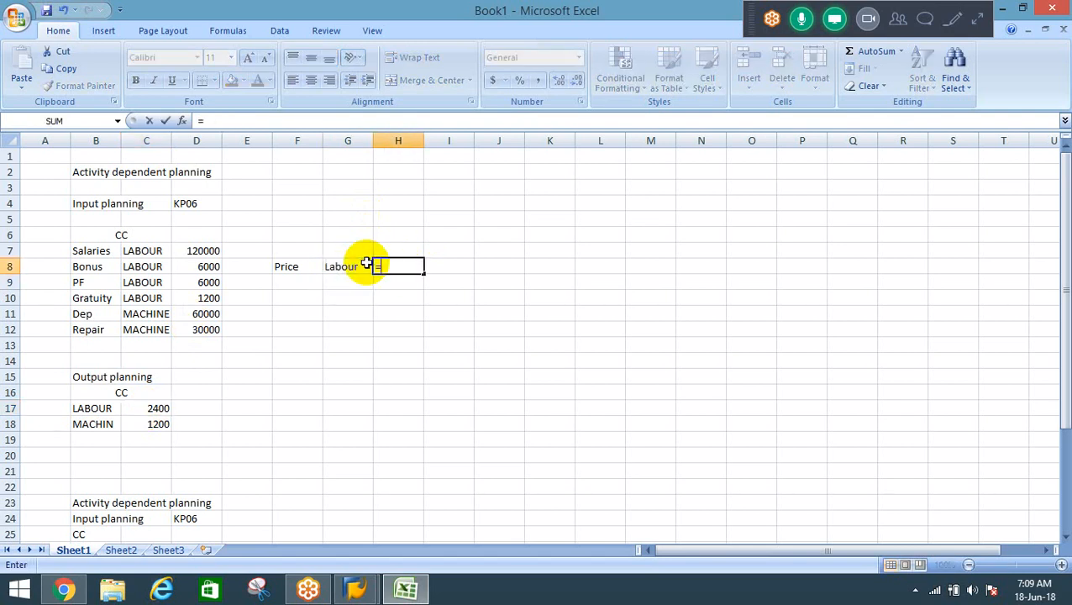
click(203, 251)
text(+)
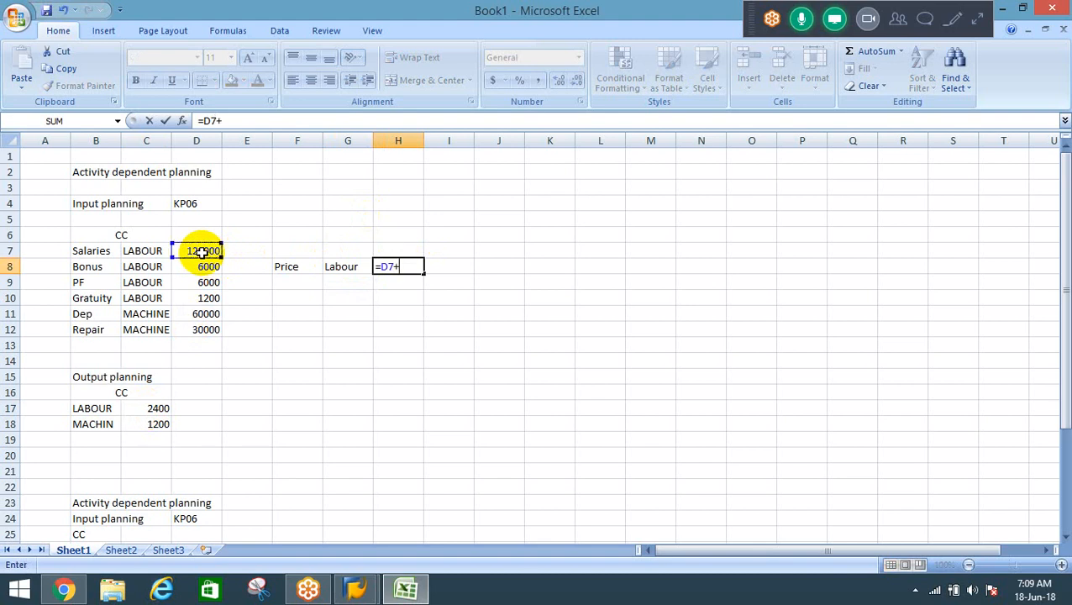
click(196, 267)
text(+)
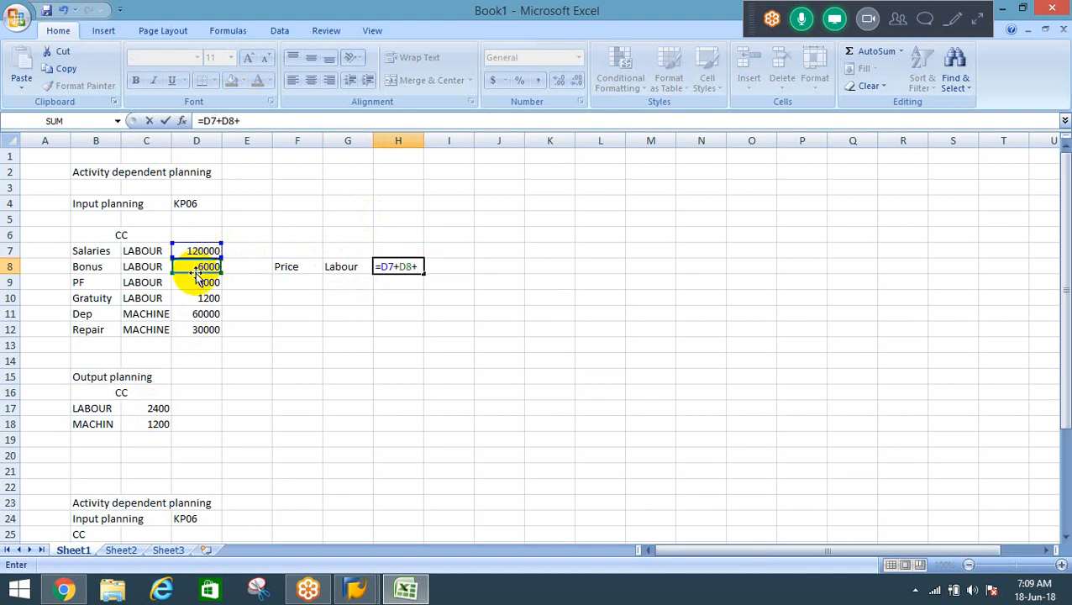
click(188, 283)
text(+)
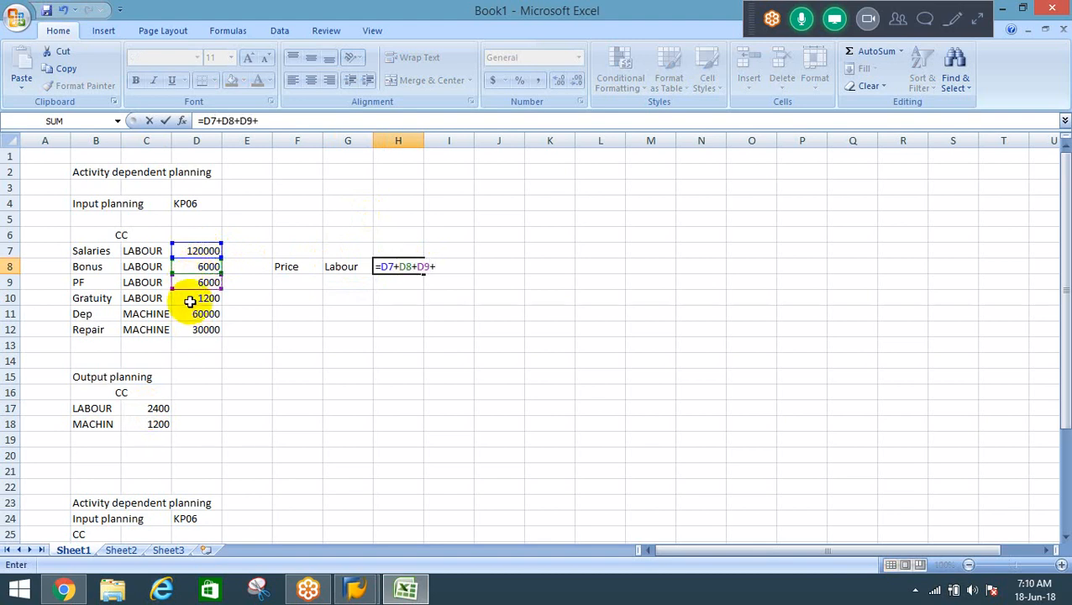
click(188, 299)
text(/)
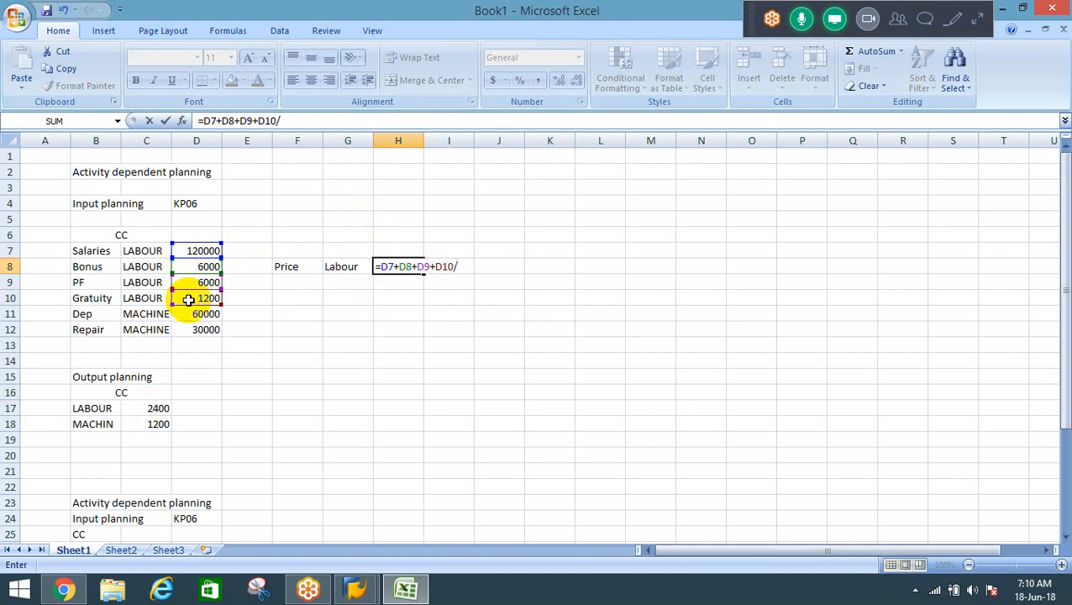
click(150, 409)
key(Return)
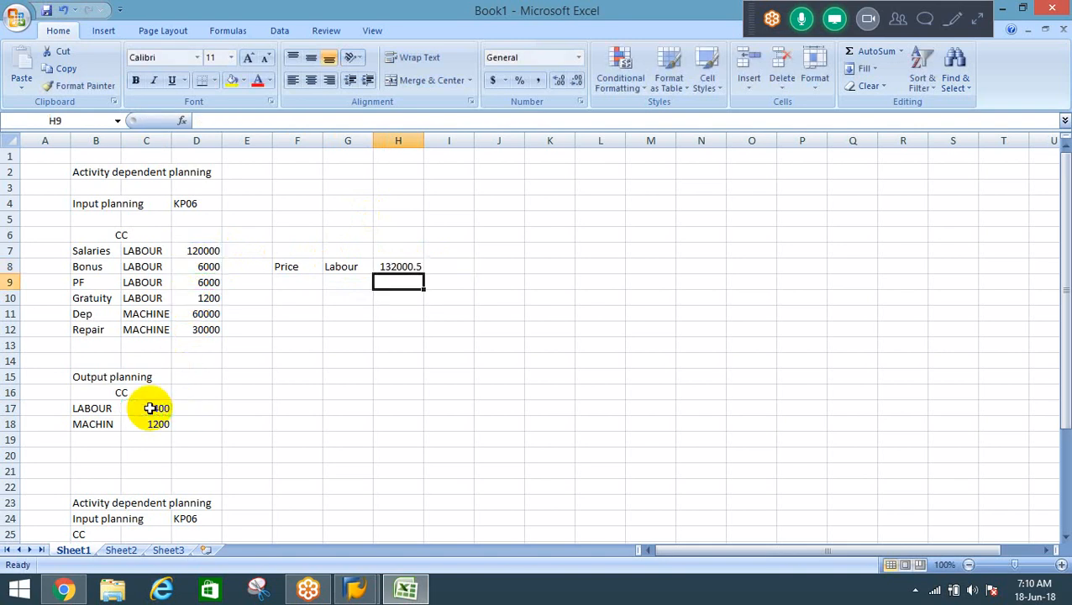
Step: Correct the labour price formula in H8 to =(D7+D8+D9+D10)/C17
key(Up)
key(F2)
key(Left)
key(Left)
key(Left)
text())
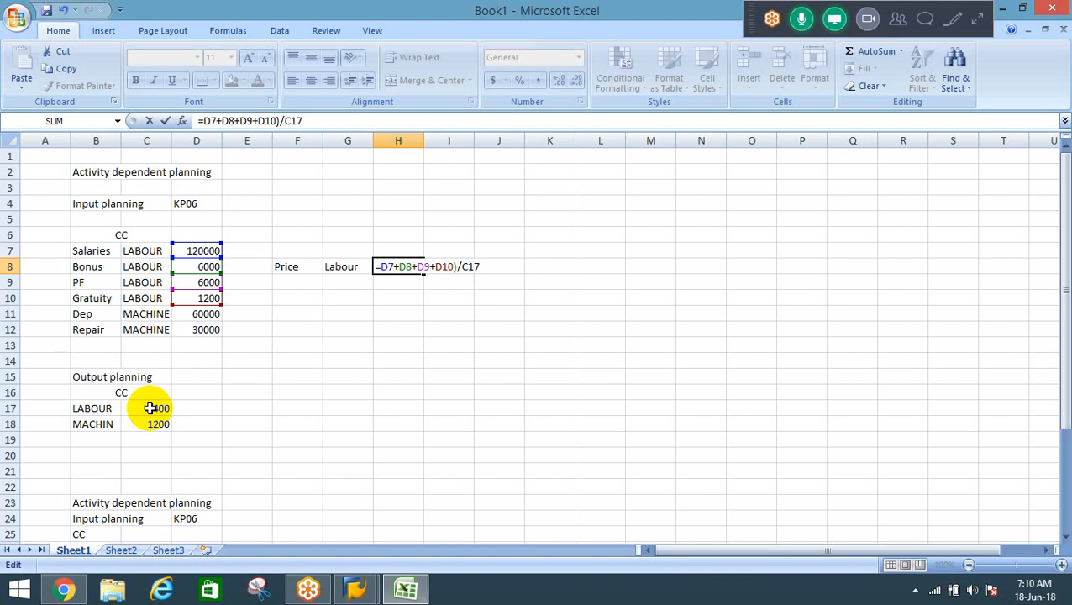
key(Home)
key(Right)
text(()
key(Return)
key(Up)
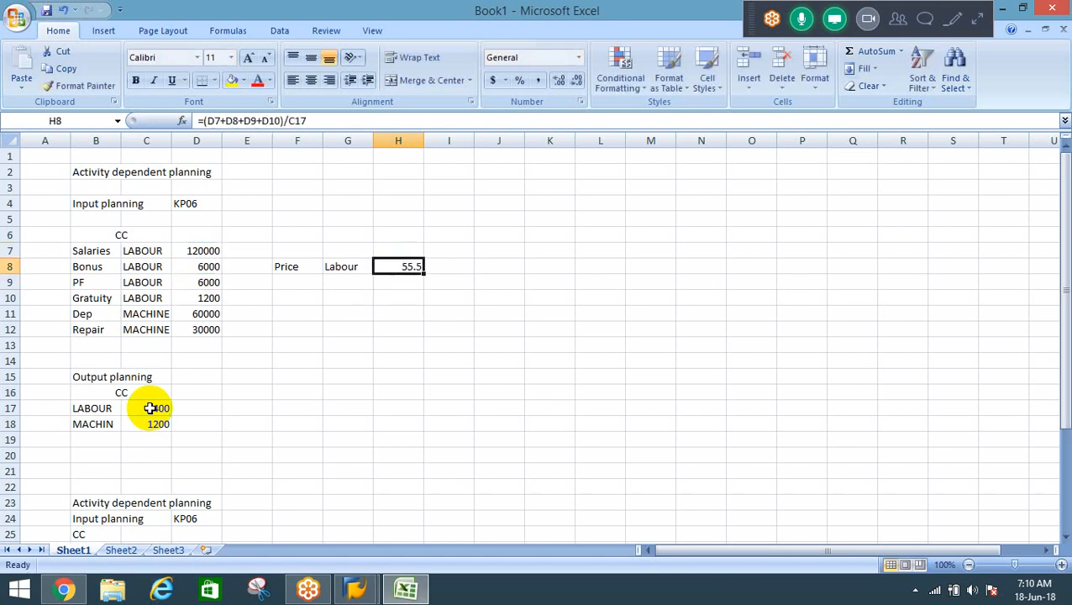
Step: Enter the label Machine in G9, below the Labour price label
key(Down)
key(Left)
text(Machine)
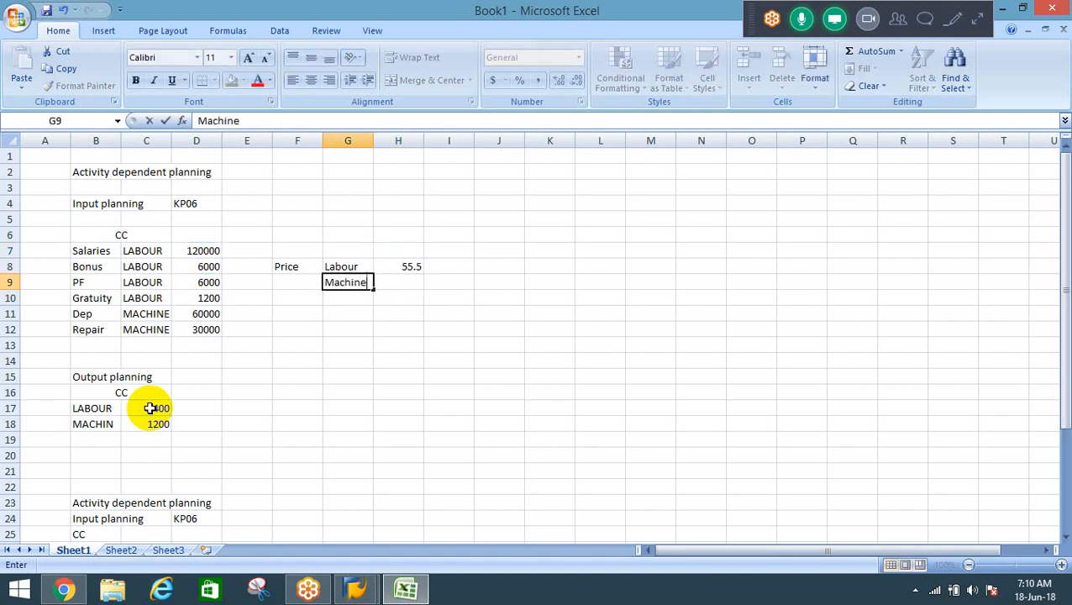
key(Return)
key(Up)
key(Right)
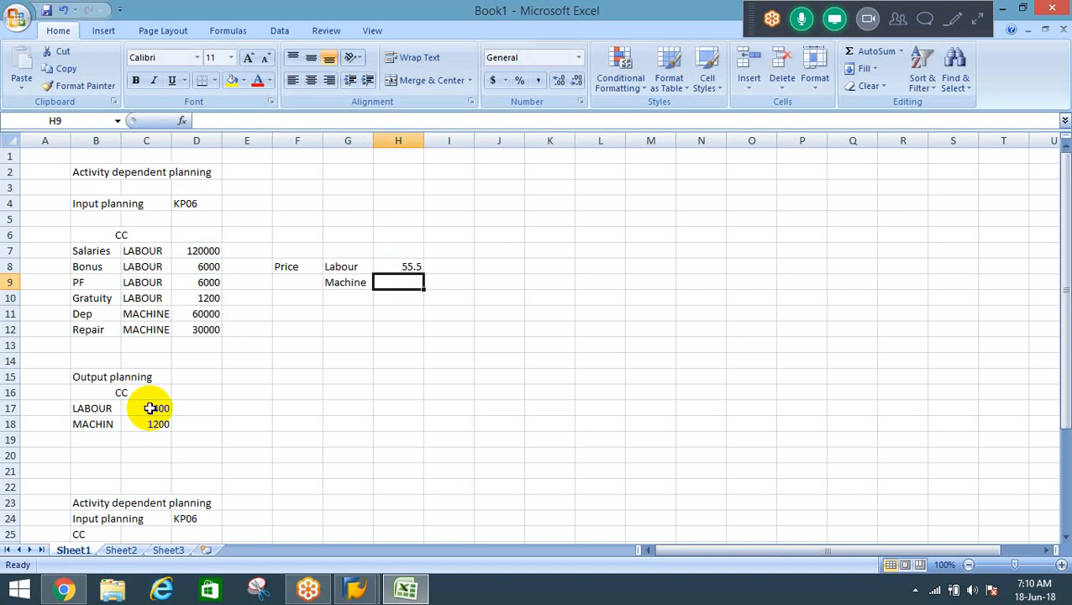
Step: Enter the machine price formula =(D11+D12)/C18 in H9 and display the result with one decimal place
text(=)
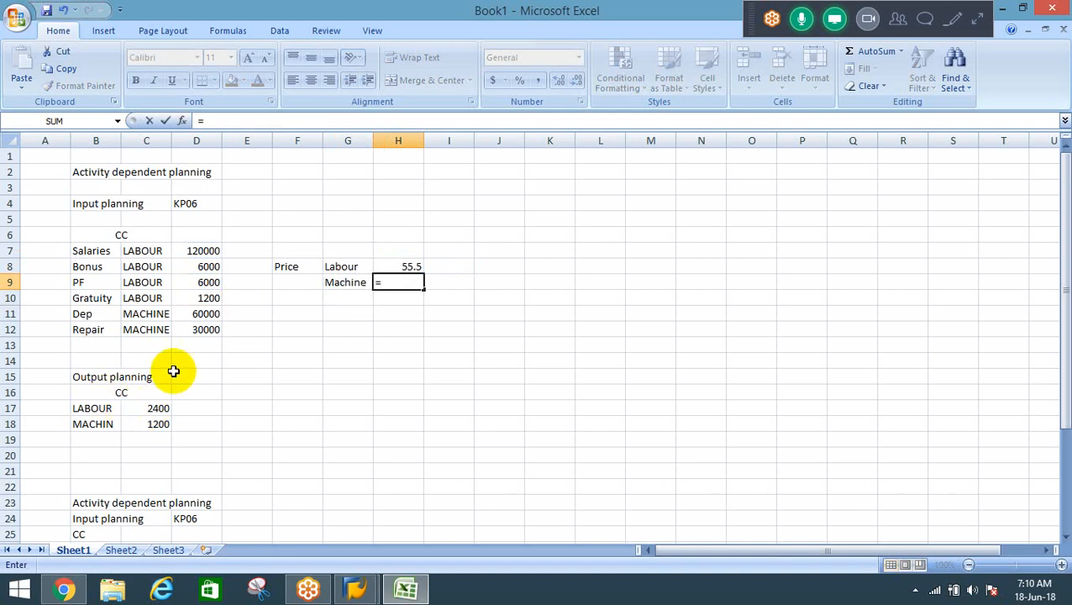
text(()
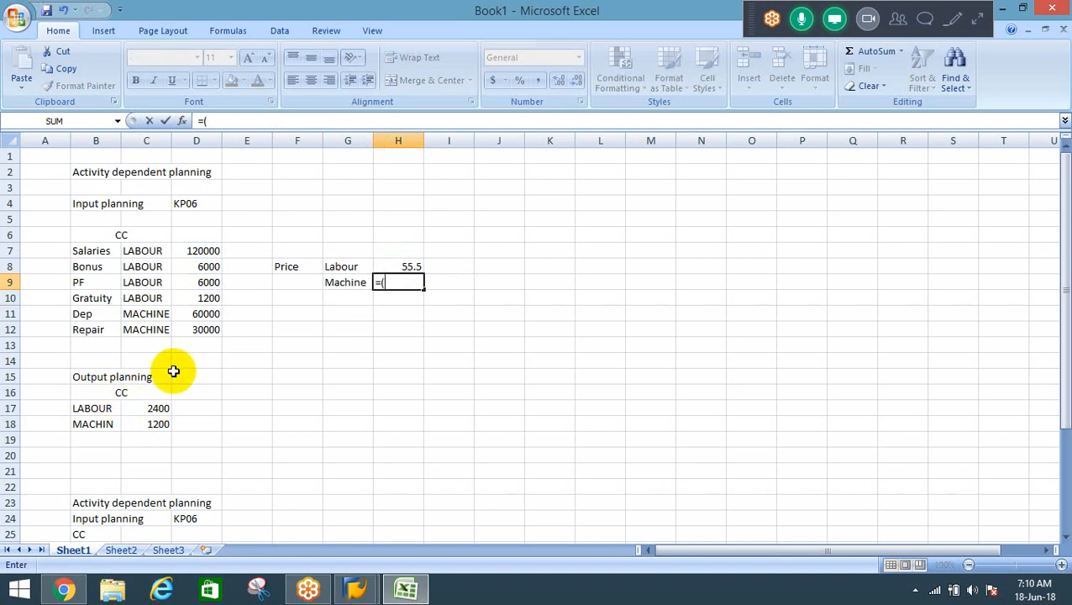
click(201, 312)
text(+)
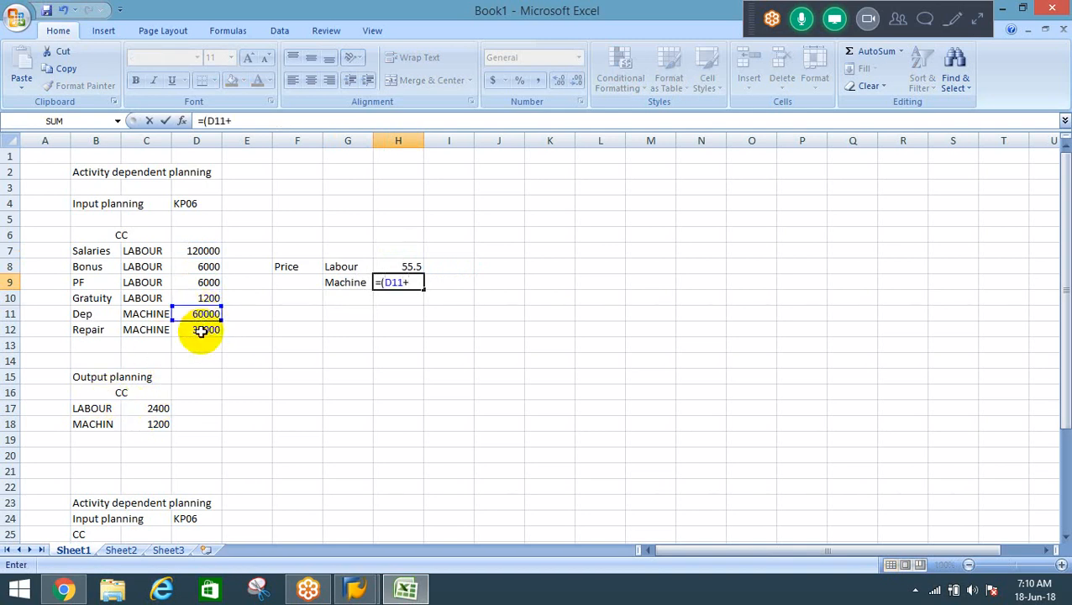
click(201, 329)
text()/)
click(156, 425)
key(Return)
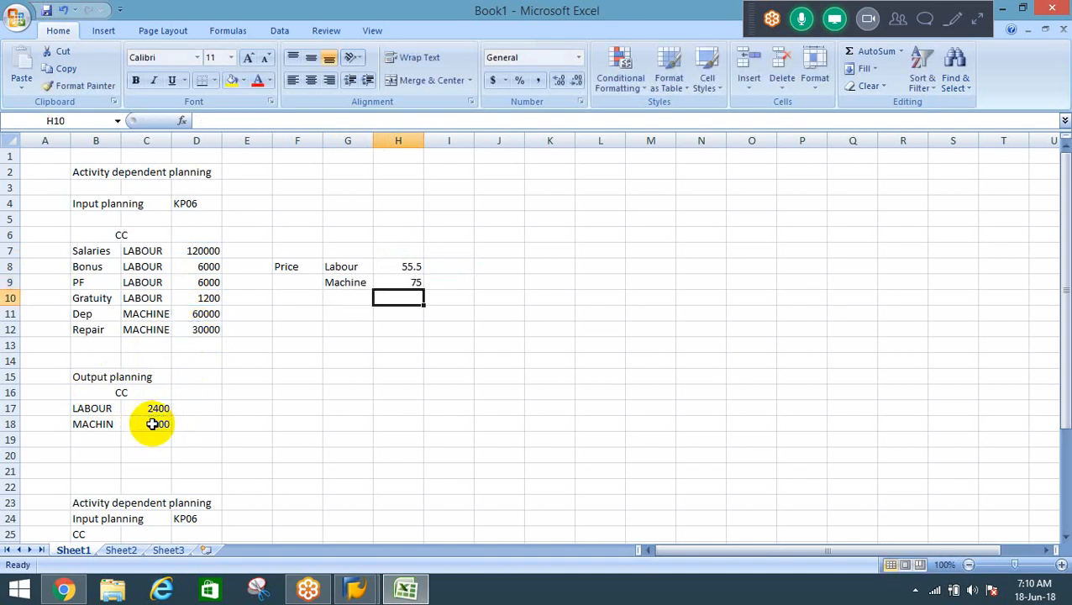
key(Up)
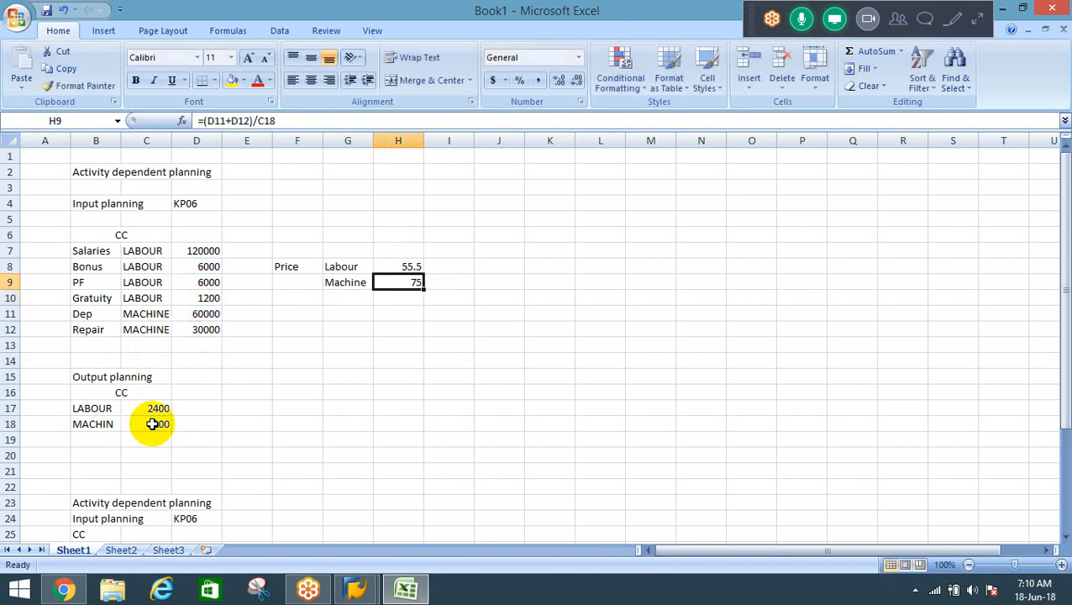
click(561, 81)
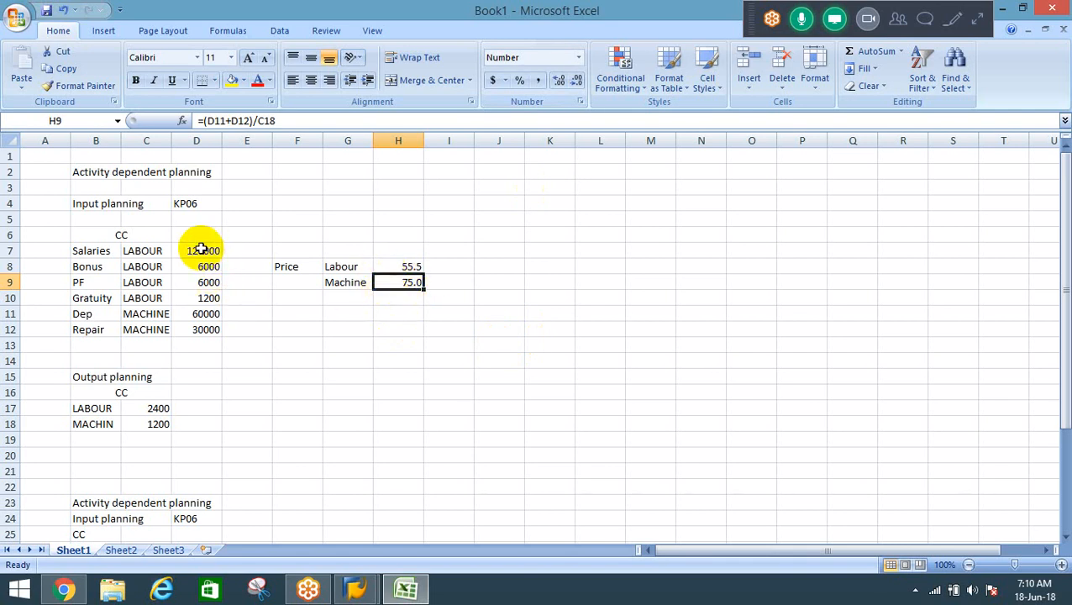
Step: Review the labour costs in D7:D10, the machine activity in C11 and the labour price in H8
drag(202, 250, 208, 294)
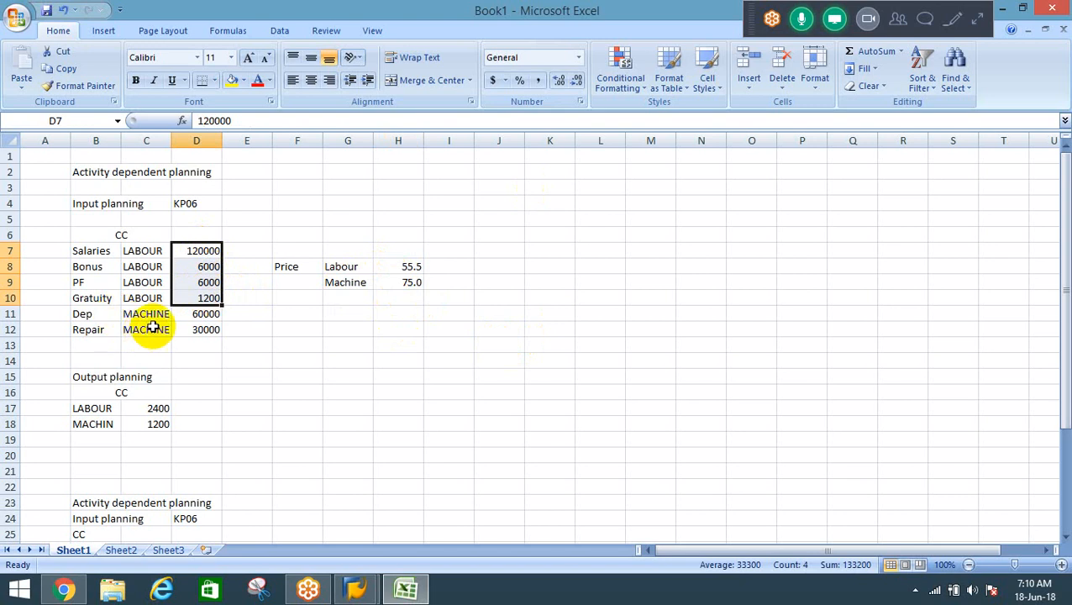
click(143, 314)
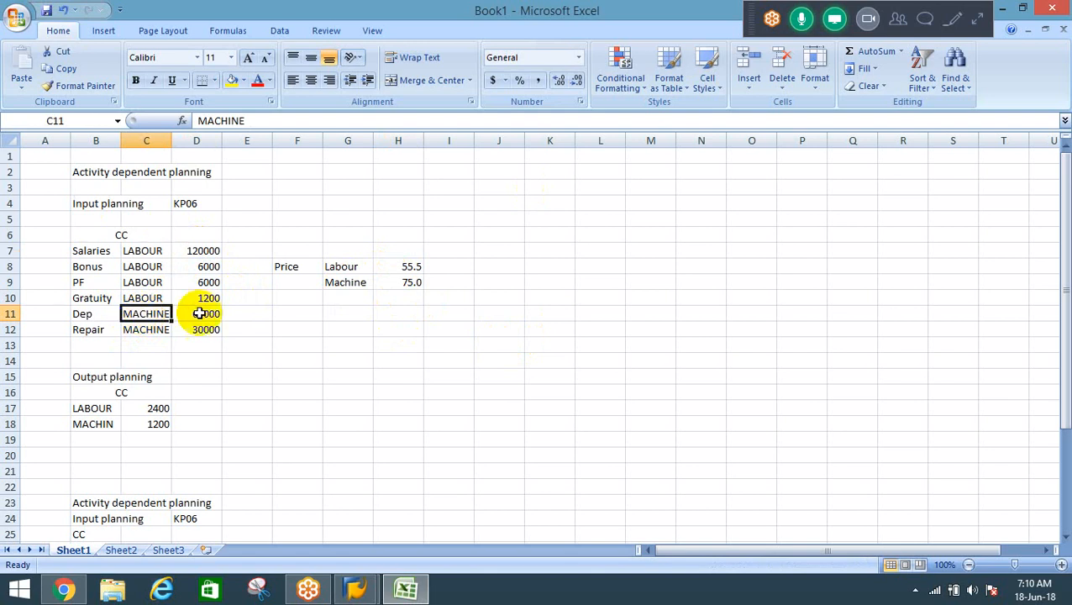
click(406, 267)
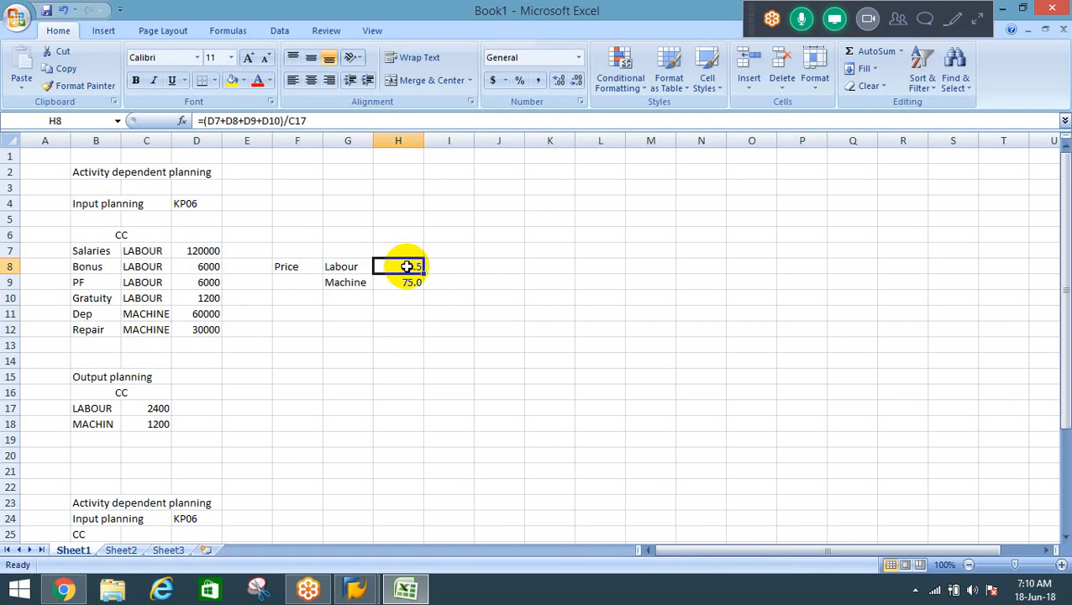
Step: Delete the two blank rows 20 and 21 below the output planning section
click(89, 454)
key(shift+Down)
key(shift+space)
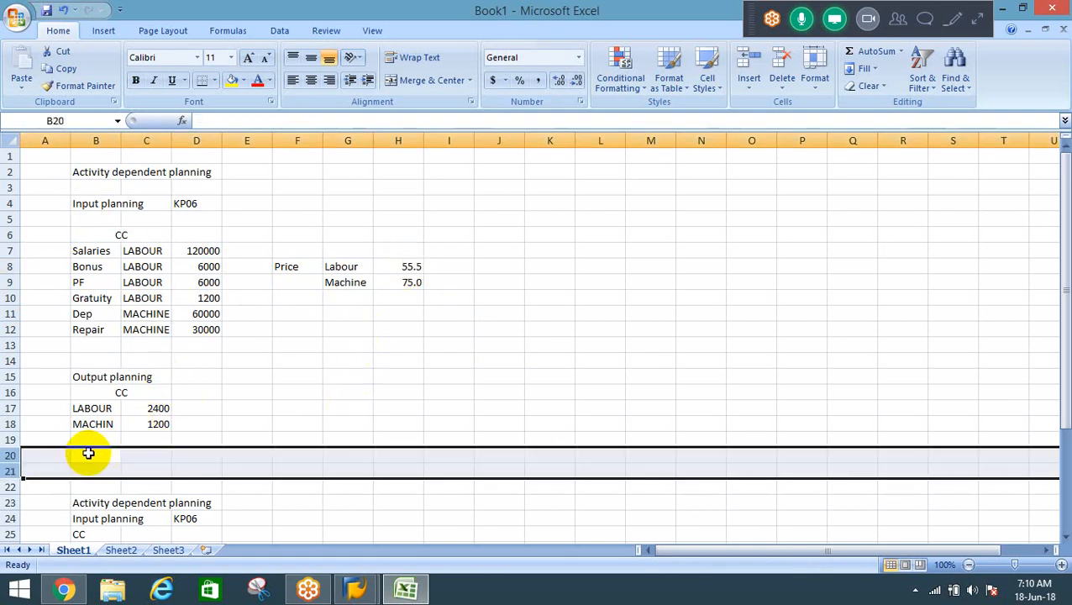
key(ctrl+minus)
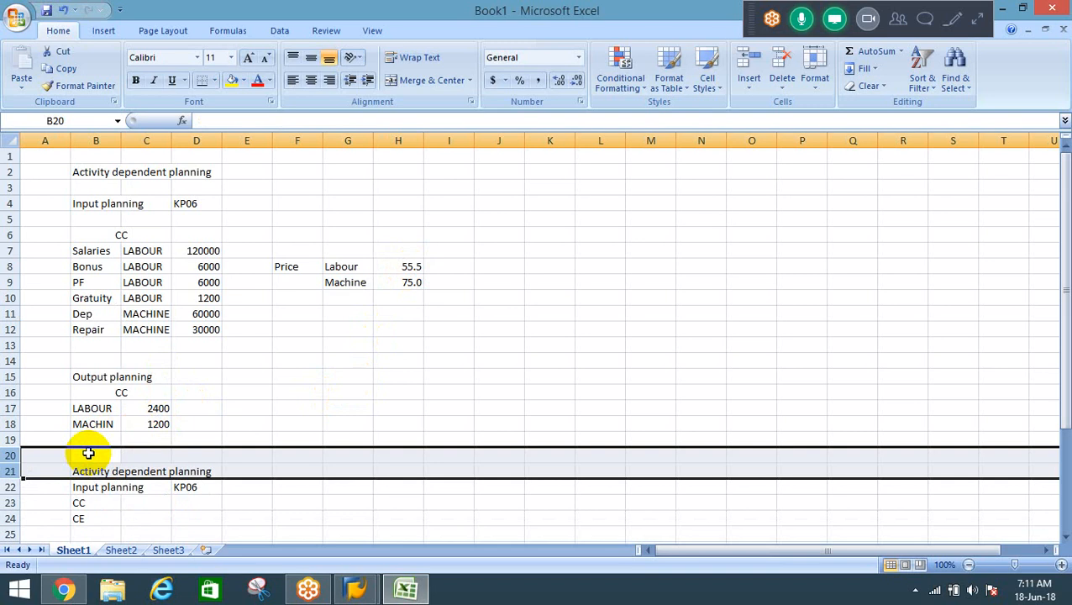
Step: Change the second section's heading in B21 to Activity independent planning
key(Down)
key(Down)
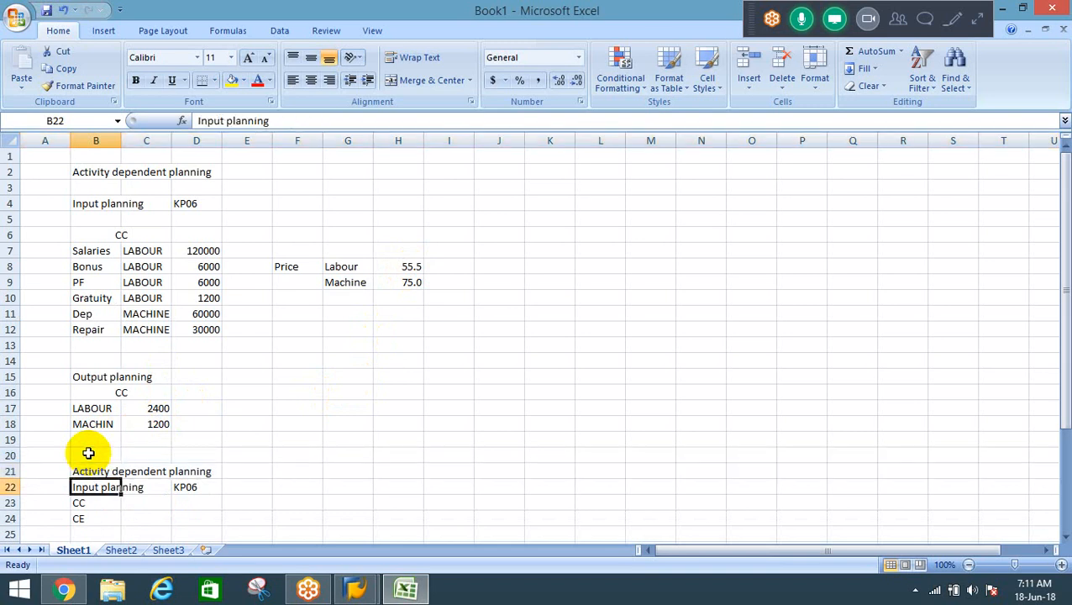
key(Down)
key(Down)
key(Down)
key(Down)
key(Down)
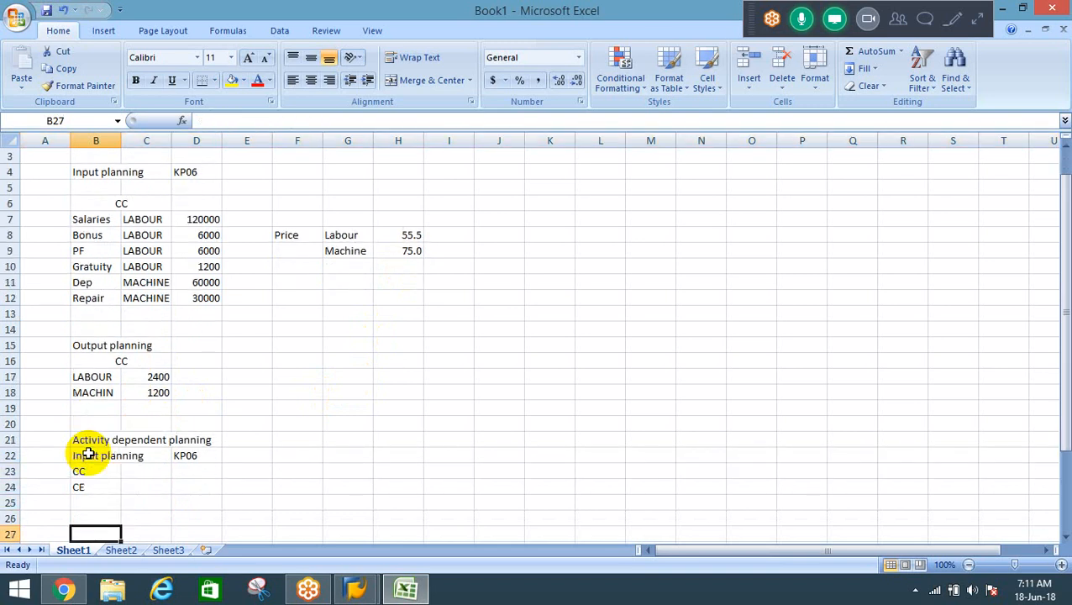
key(Up)
key(Up)
key(Up)
key(Up)
key(Up)
key(Up)
key(F2)
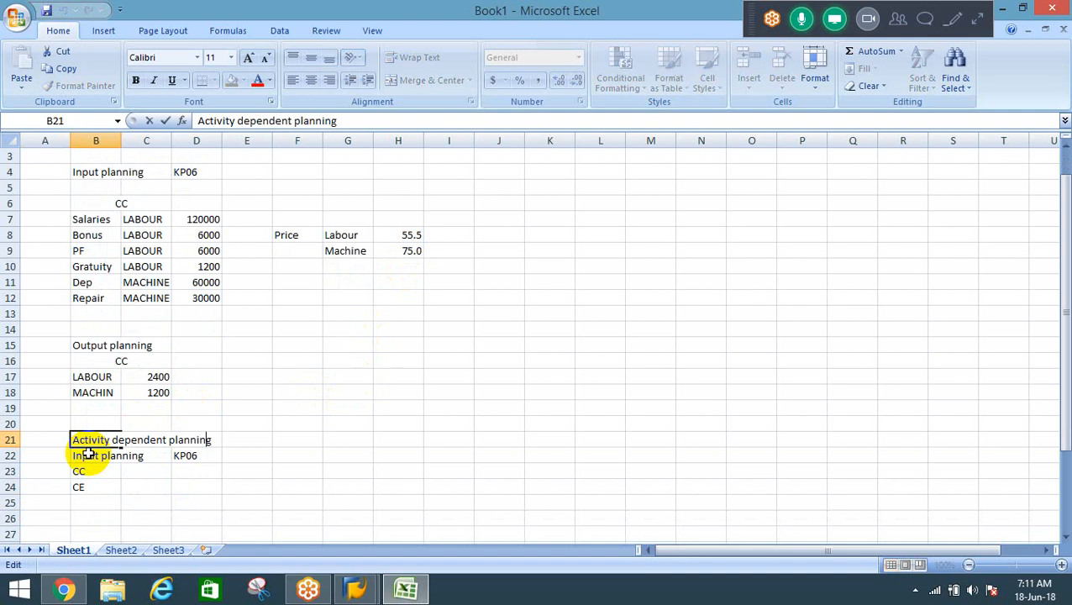
text(in)
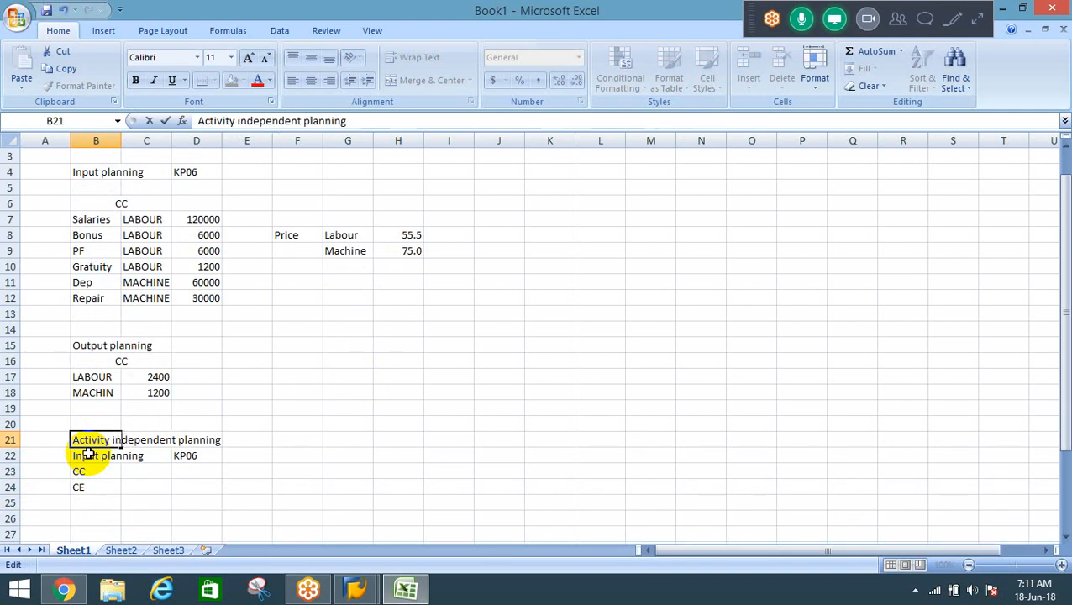
key(Return)
key(Down)
key(Down)
key(Down)
key(Down)
key(Down)
key(Down)
key(Down)
key(Down)
key(Down)
key(Down)
key(Down)
key(Down)
key(Down)
key(Down)
key(Down)
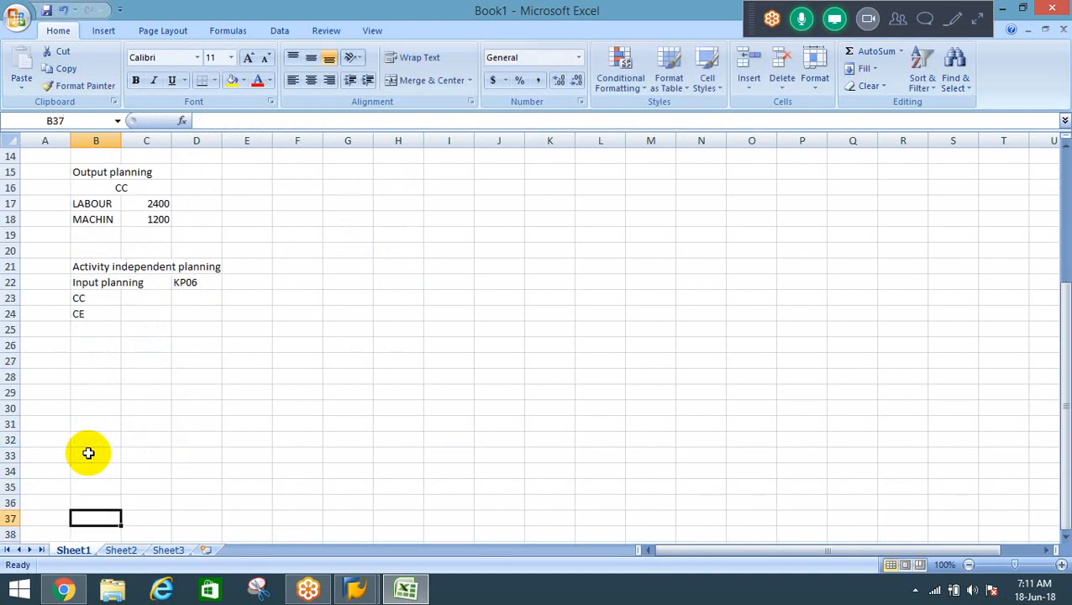
key(Up)
key(Up)
key(Up)
key(Up)
key(Up)
key(Up)
key(Up)
key(Up)
key(Up)
key(Up)
key(Up)
key(Up)
key(Up)
key(Up)
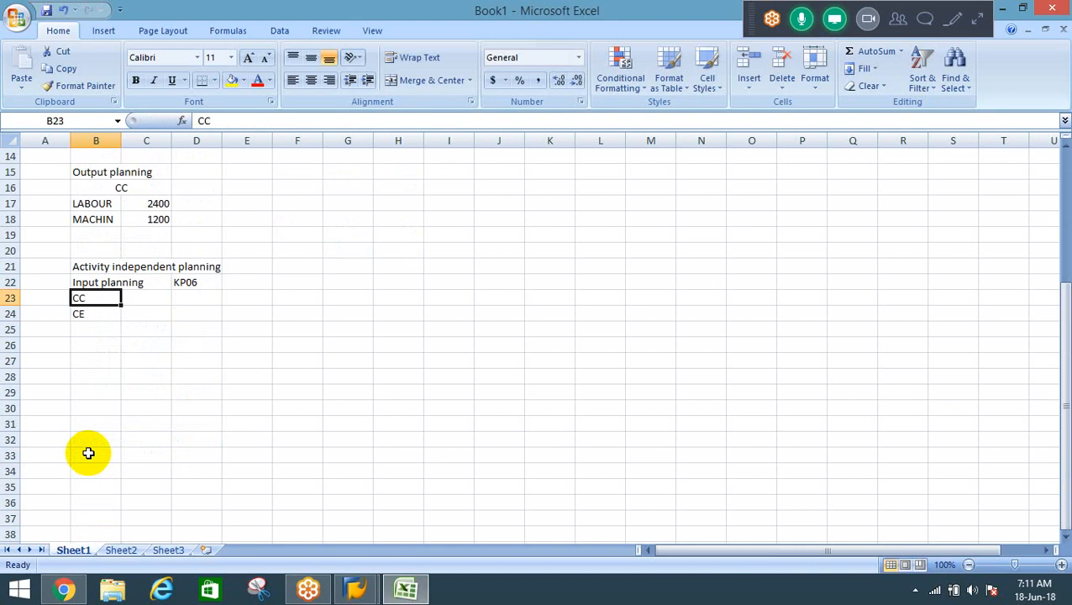
key(Down)
Step: Copy the input planning list B6:D12 into the activity independent section starting at B23, replacing the CC and CE entries
key(Up)
key(Up)
key(Up)
key(Up)
key(Up)
key(Up)
key(Up)
key(Up)
key(Up)
key(Up)
key(Up)
key(Up)
key(Up)
key(Up)
key(Up)
key(Up)
key(Up)
key(Up)
key(Up)
key(Up)
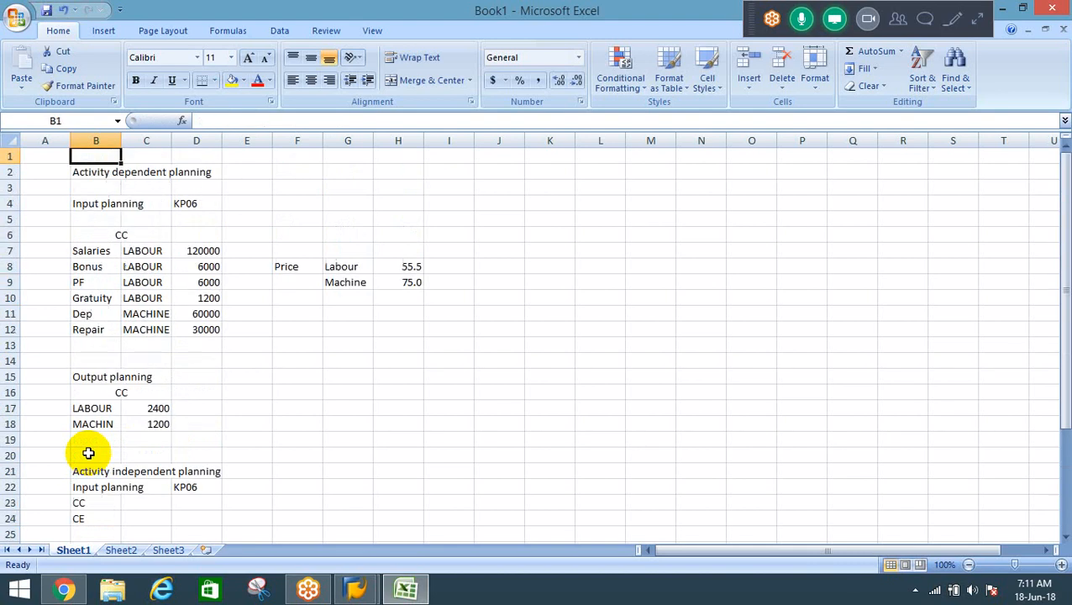
key(Down)
key(Down)
key(Down)
key(Down)
key(Down)
key(Down)
key(Up)
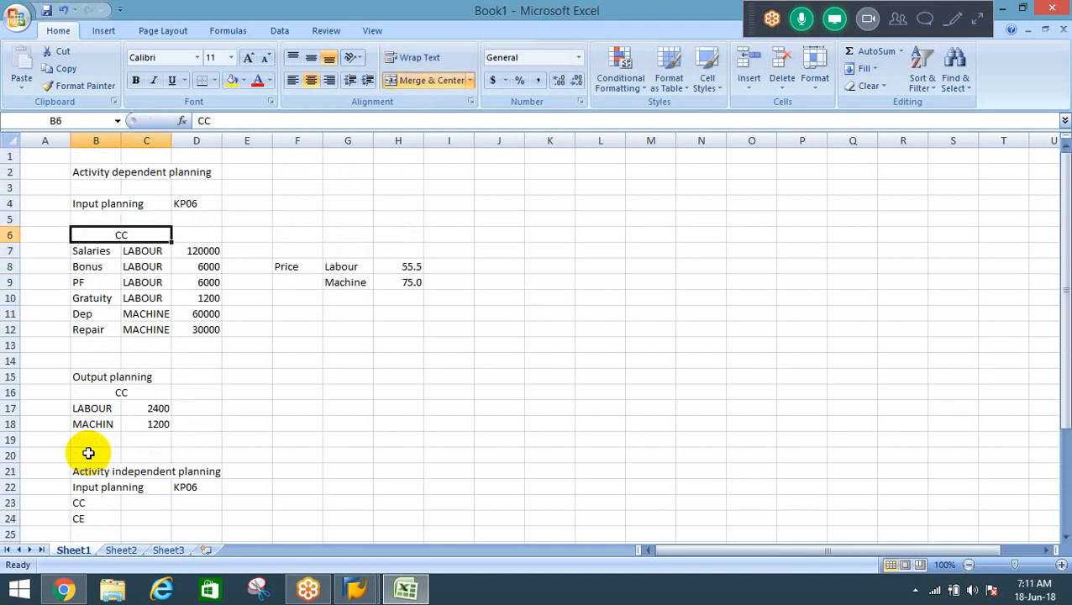
key(shift+Down)
key(shift+Down)
key(shift+Down)
key(shift+Down)
key(shift+Down)
key(shift+Down)
key(shift+Right)
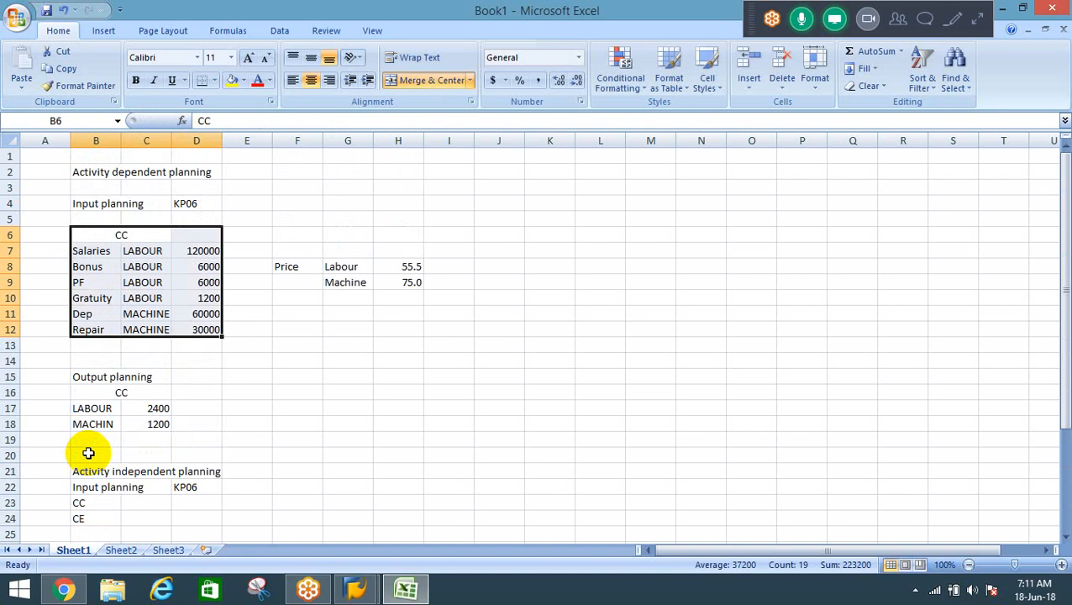
key(ctrl+c)
key(Down)
key(Down)
key(Down)
key(Down)
key(Down)
key(Down)
key(Down)
key(Down)
key(Down)
key(Down)
key(Down)
key(Down)
key(Down)
key(Down)
key(Down)
key(Down)
key(Down)
key(Return)
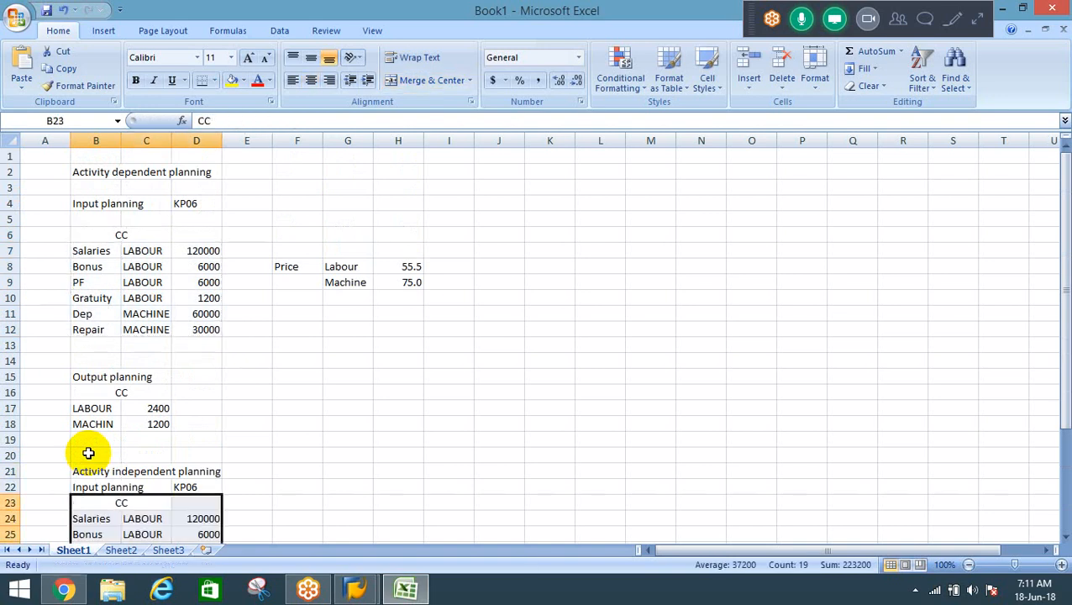
Step: Clear the LABOUR and MACHINE activity types from C24:C29 in the copied list
key(Down)
key(Right)
key(Down)
key(Up)
key(shift+Down)
key(shift+Down)
key(shift+Down)
key(shift+Down)
key(shift+Down)
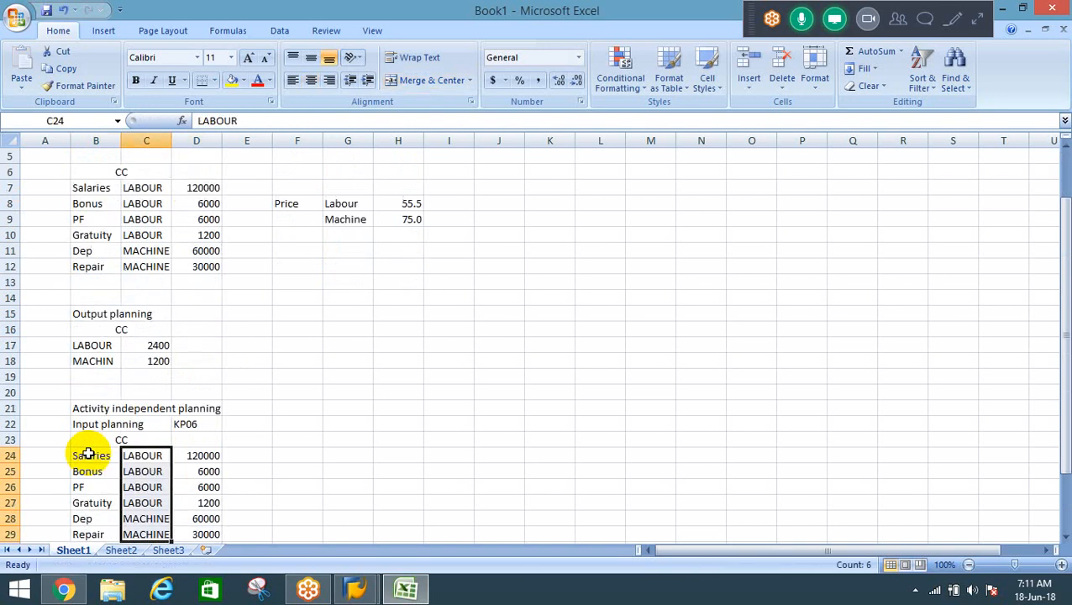
key(Delete)
Step: Move the cost amounts from D24:D29 into C24:C29, next to the cost names
key(Right)
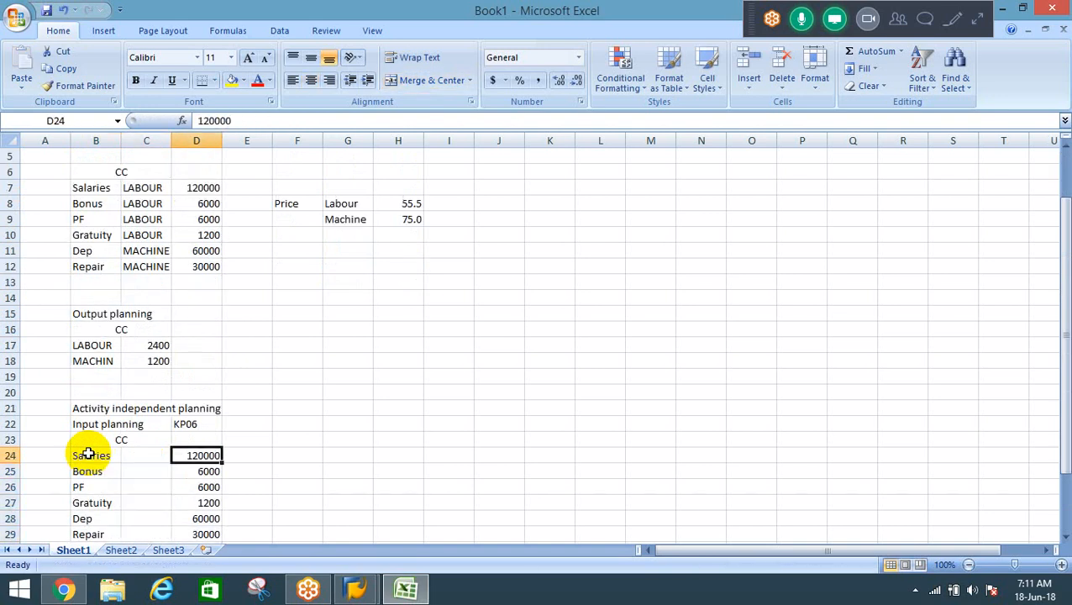
key(shift+Down)
key(shift+Down)
key(shift+Down)
key(shift+Down)
key(shift+Down)
key(ctrl+x)
key(Left)
key(Return)
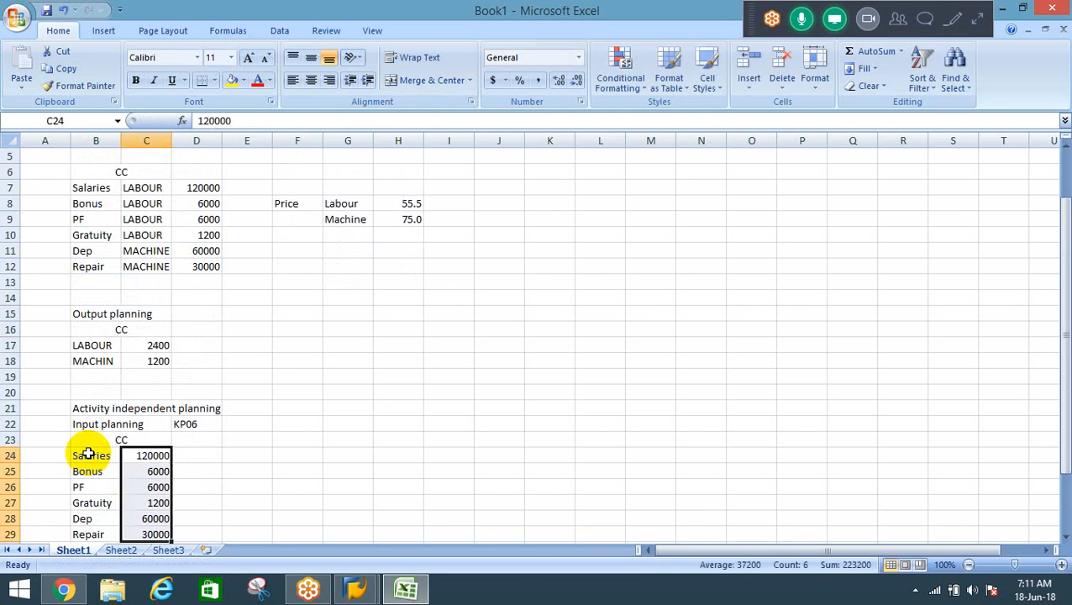
Step: Copy the Output planning block B15:C18 into the activity independent section starting at B31
key(Down)
key(Up)
key(Up)
key(Up)
key(Up)
key(Up)
key(Up)
key(Up)
key(Up)
key(Up)
key(Up)
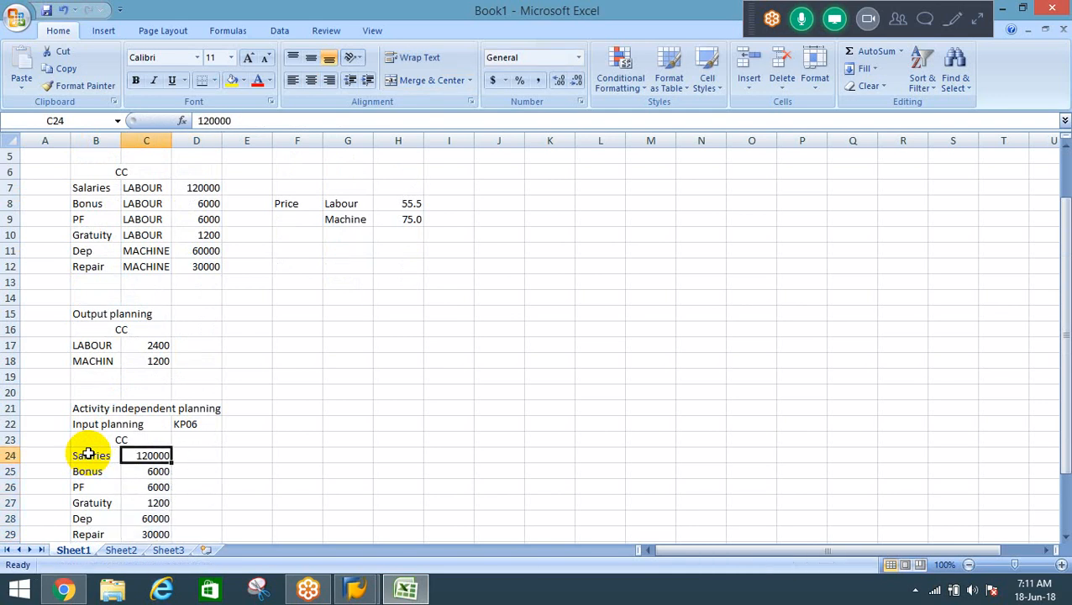
key(Left)
key(shift+Down)
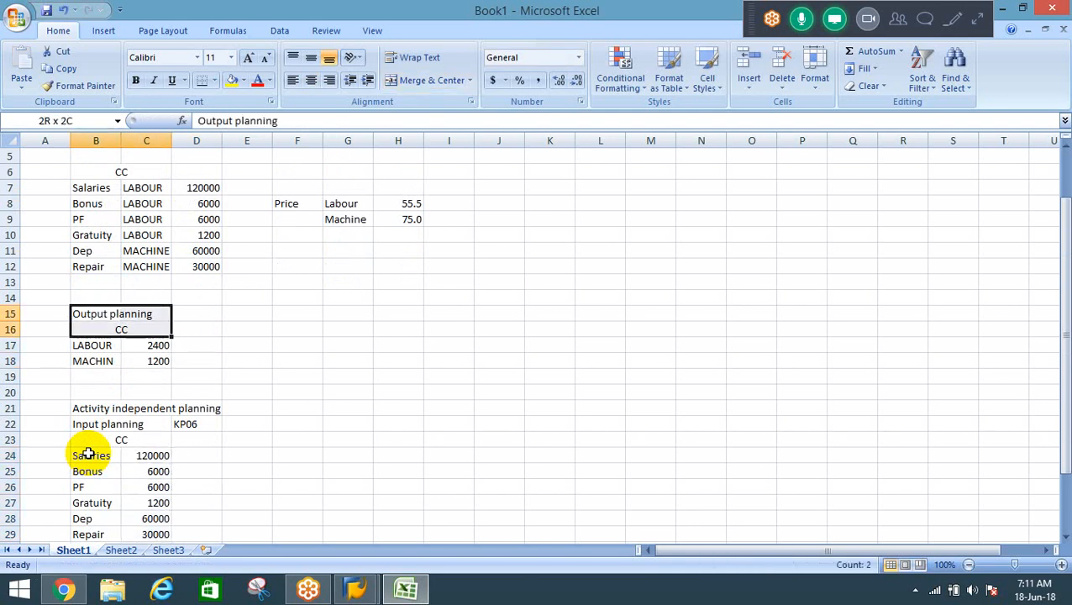
key(shift+Down)
key(shift+Down)
key(ctrl+c)
key(Down)
key(Down)
key(Down)
key(Down)
key(Down)
key(Down)
key(Down)
key(Down)
key(Down)
key(Down)
key(Down)
key(Down)
key(Down)
key(Down)
key(Down)
key(Down)
key(Down)
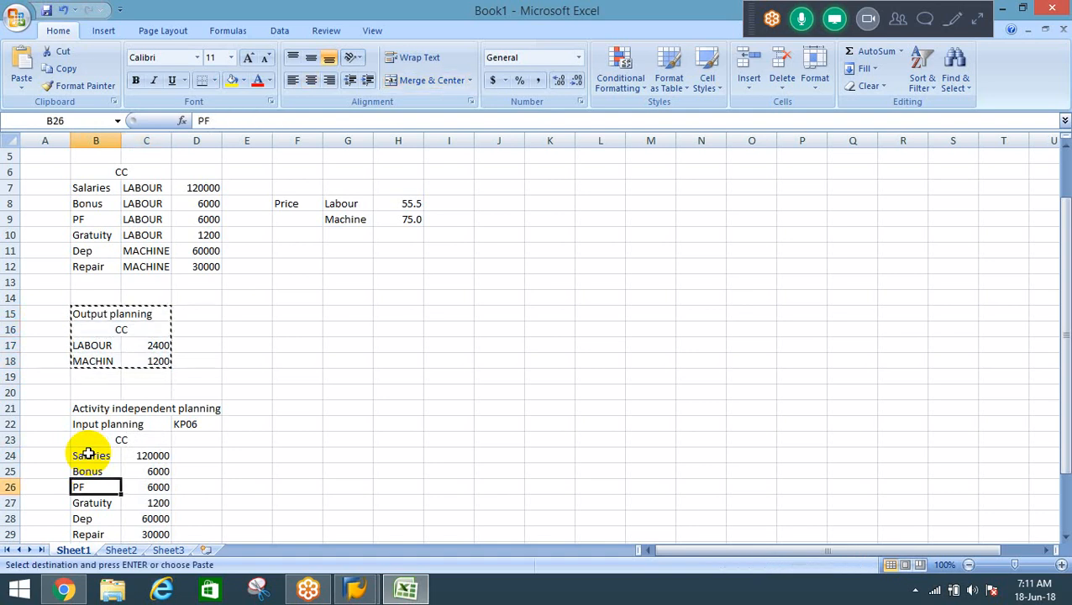
key(Up)
key(Return)
Step: Enter the code KP26 in D31 beside the copied Output planning heading
key(Right)
key(Down)
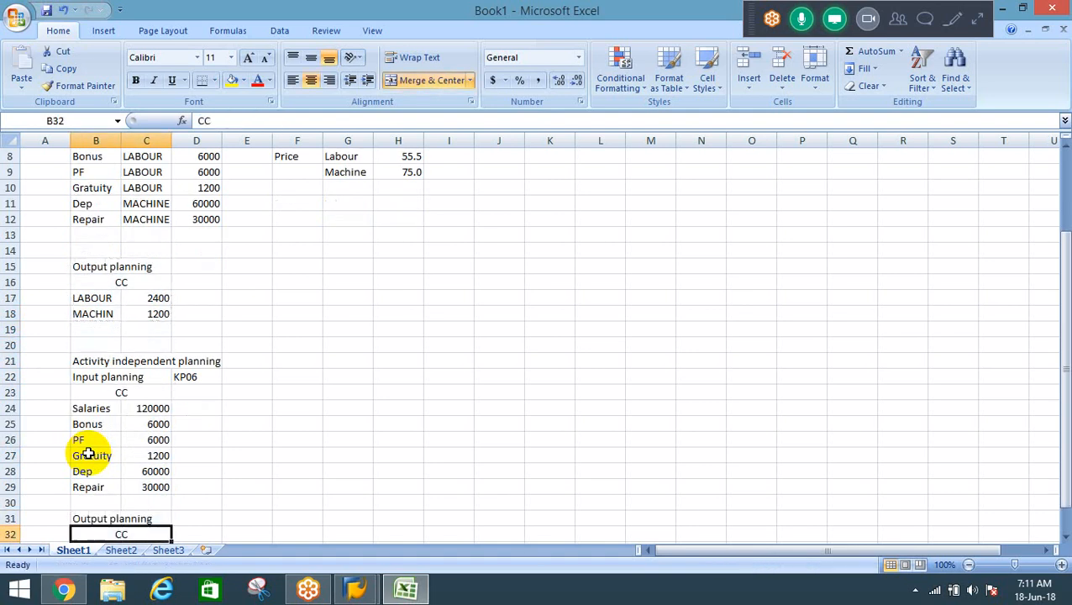
key(Down)
key(Up)
key(Up)
key(Right)
text(KP26)
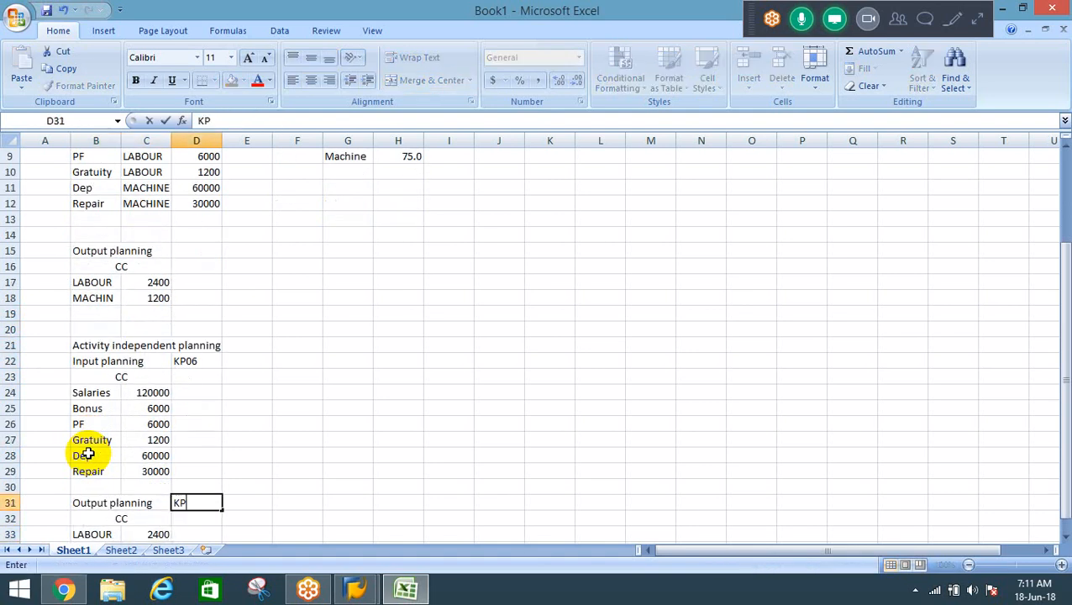
key(Return)
Step: Enter the labels Price in F25 and Labour in G25 beside the activity independent cost list
key(Down)
key(Down)
key(Down)
key(Down)
key(Down)
key(Down)
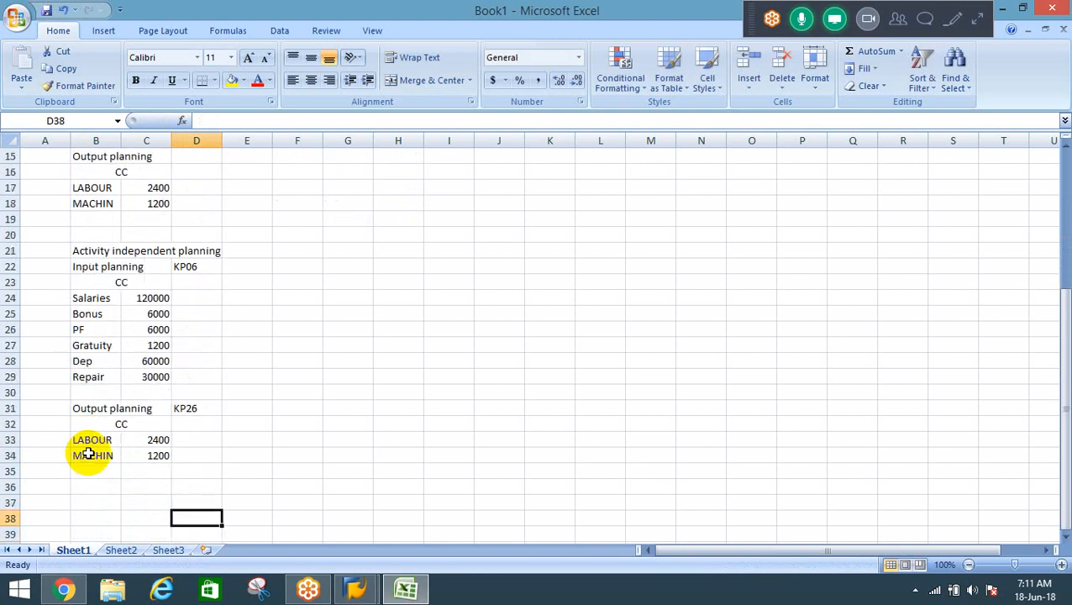
key(Up)
key(Up)
key(Up)
key(Up)
key(Up)
key(Up)
key(Up)
key(Up)
key(Up)
key(Up)
key(Up)
key(Up)
key(Up)
key(Right)
key(Right)
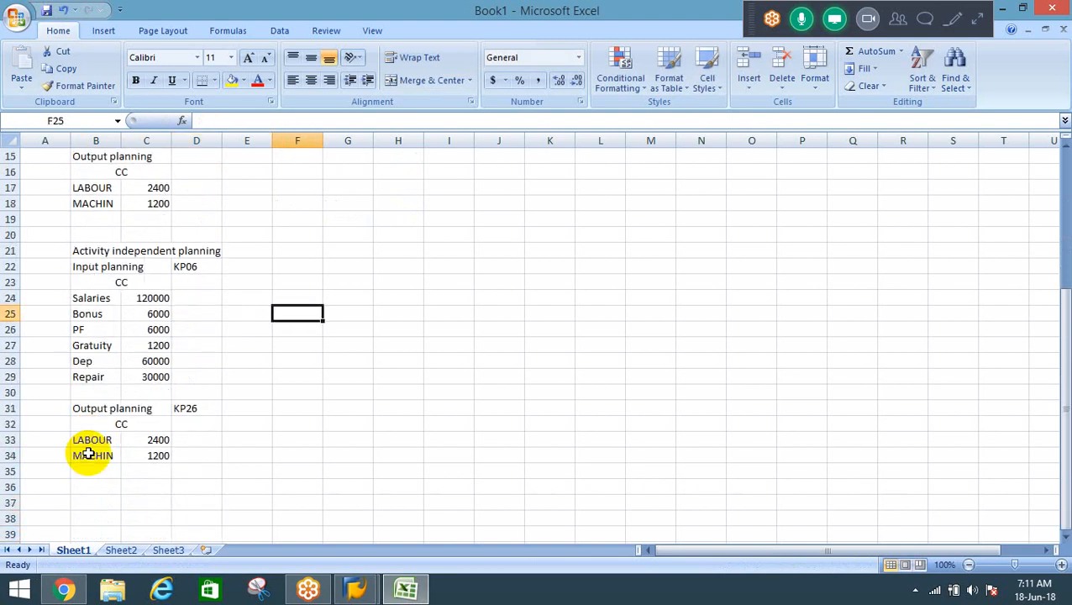
text(Price)
key(Return)
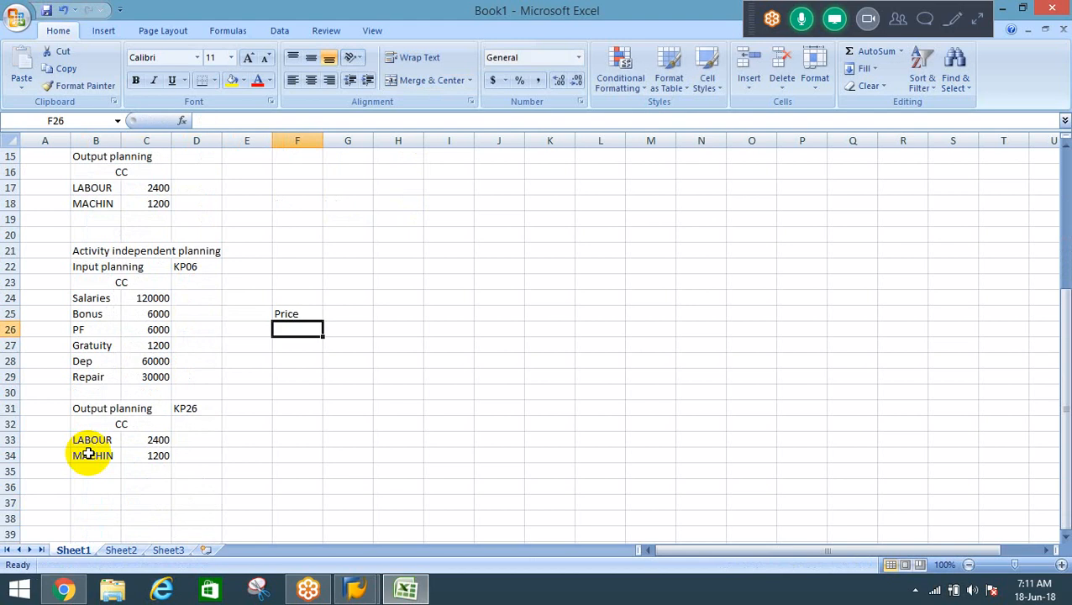
key(Up)
key(Right)
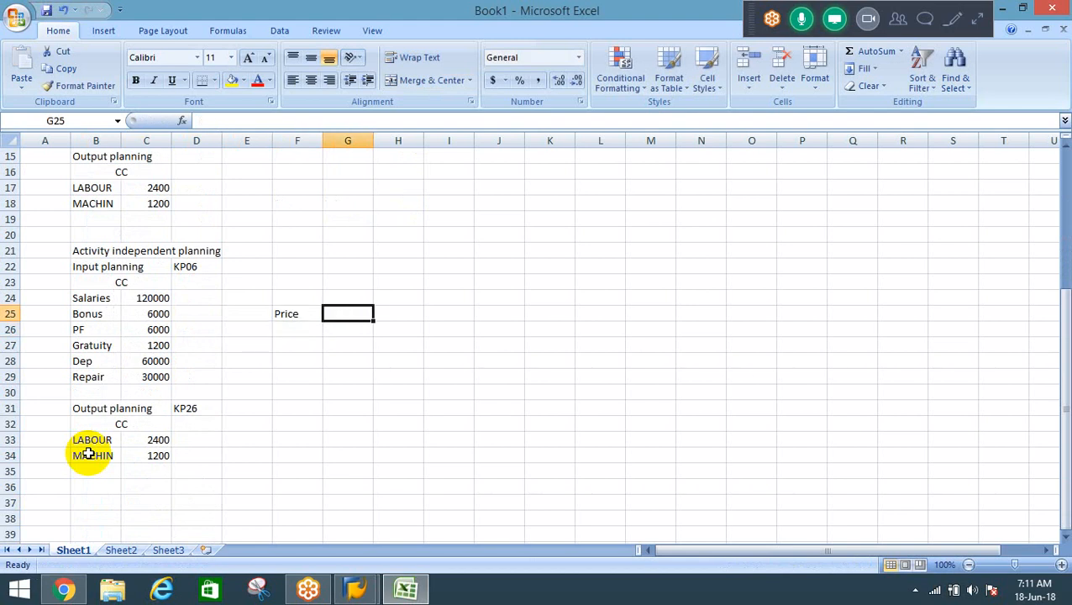
text(Labour)
key(Return)
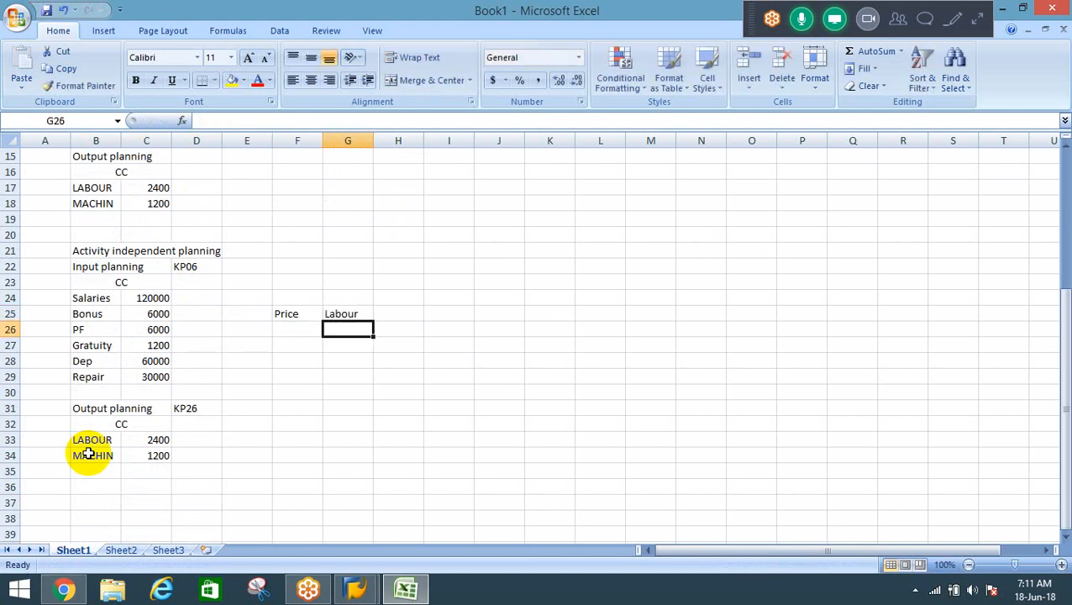
key(Up)
key(Down)
key(Up)
key(Right)
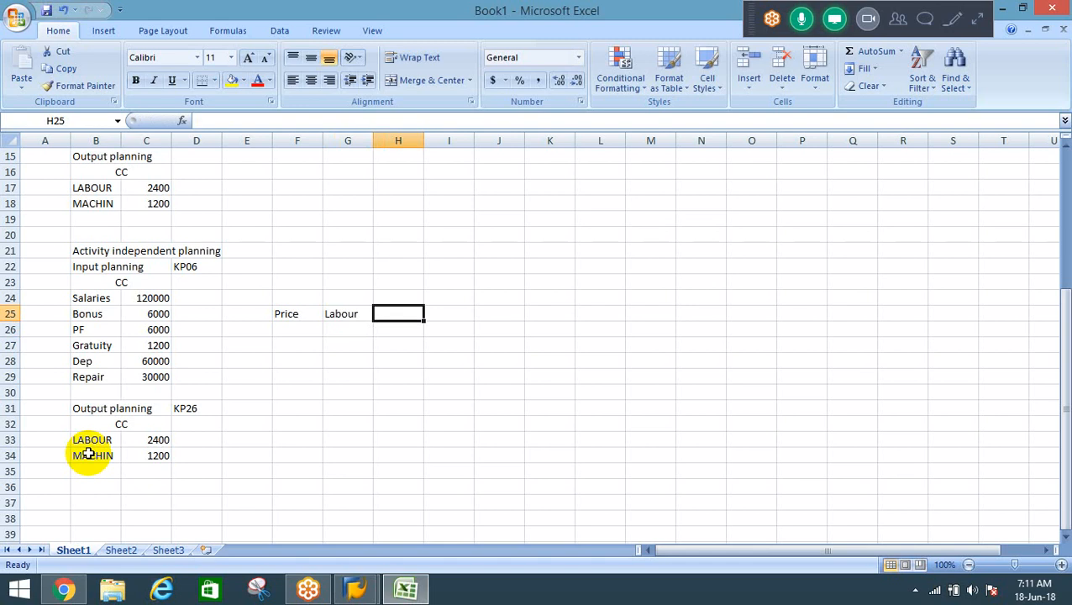
text(=sum)
key(Tab)
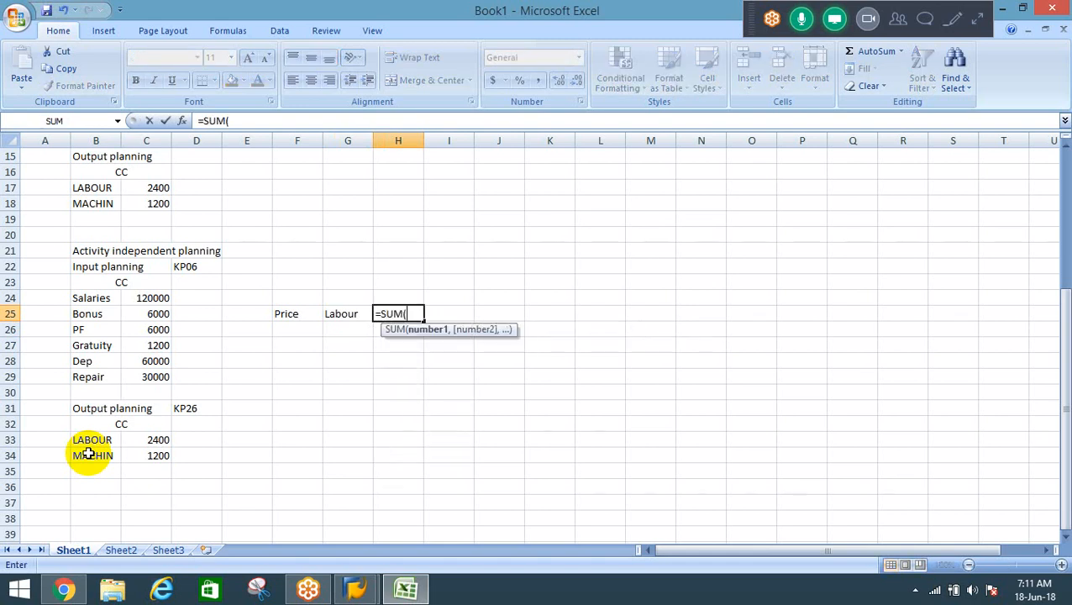
key(Escape)
Step: Enter the label Machine in G26 below Labour
key(Down)
key(Left)
text(Mac)
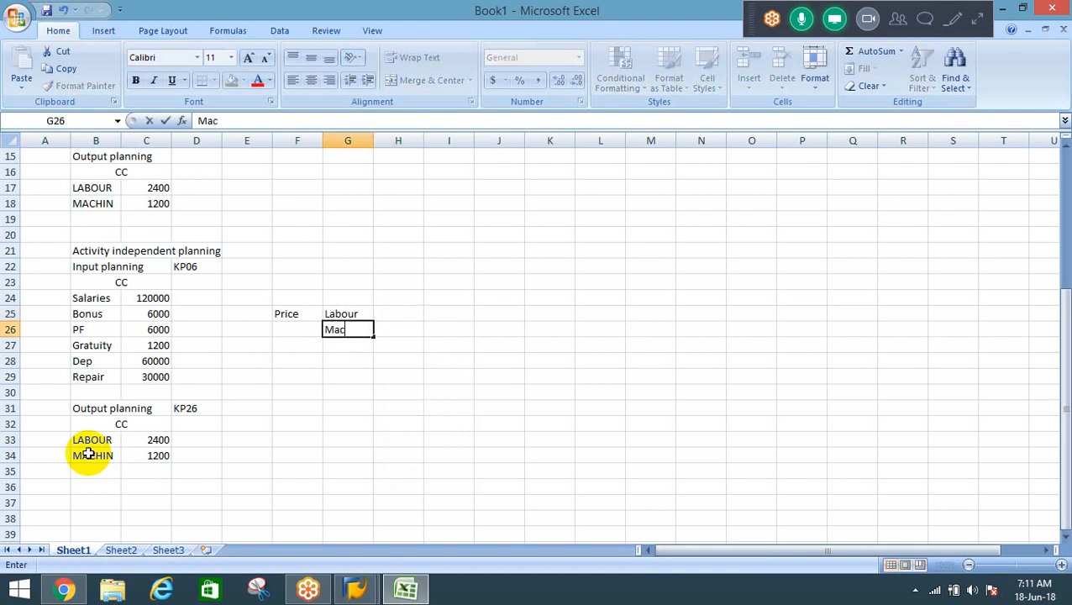
text(hine)
key(Return)
Step: Add the column headings Exp in H24 and Lab hrs in I24 above the price rows
key(Right)
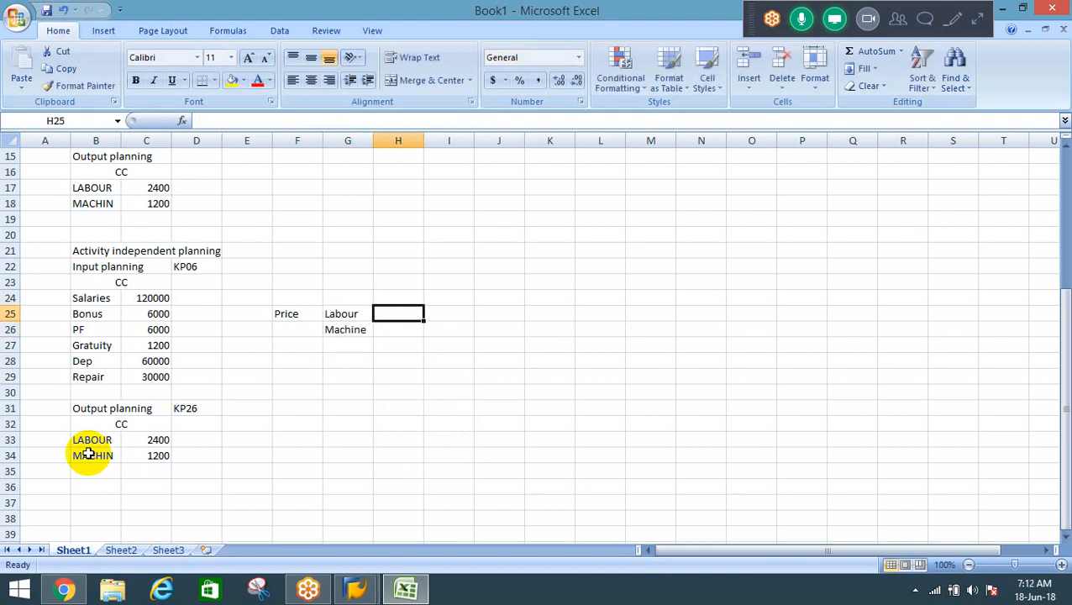
text(=)
key(Escape)
key(Up)
text(Exp)
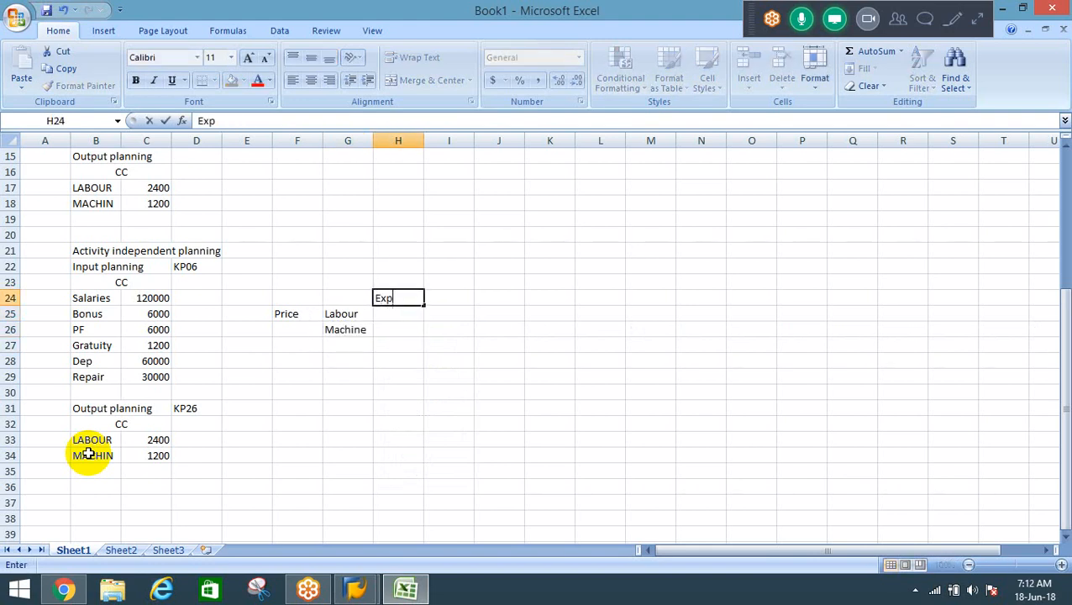
key(Right)
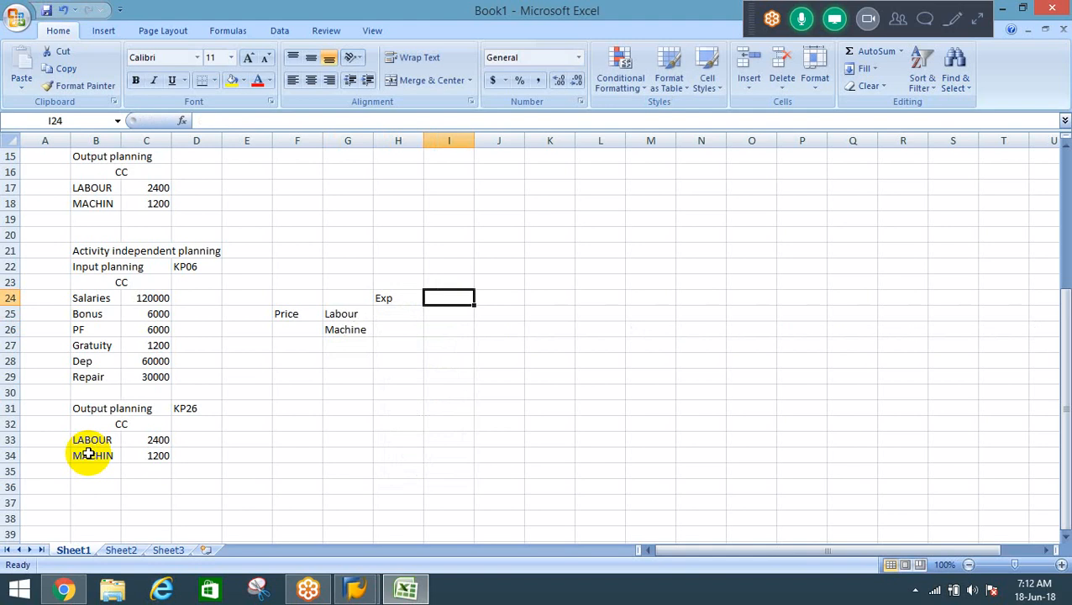
text(Lab hrs)
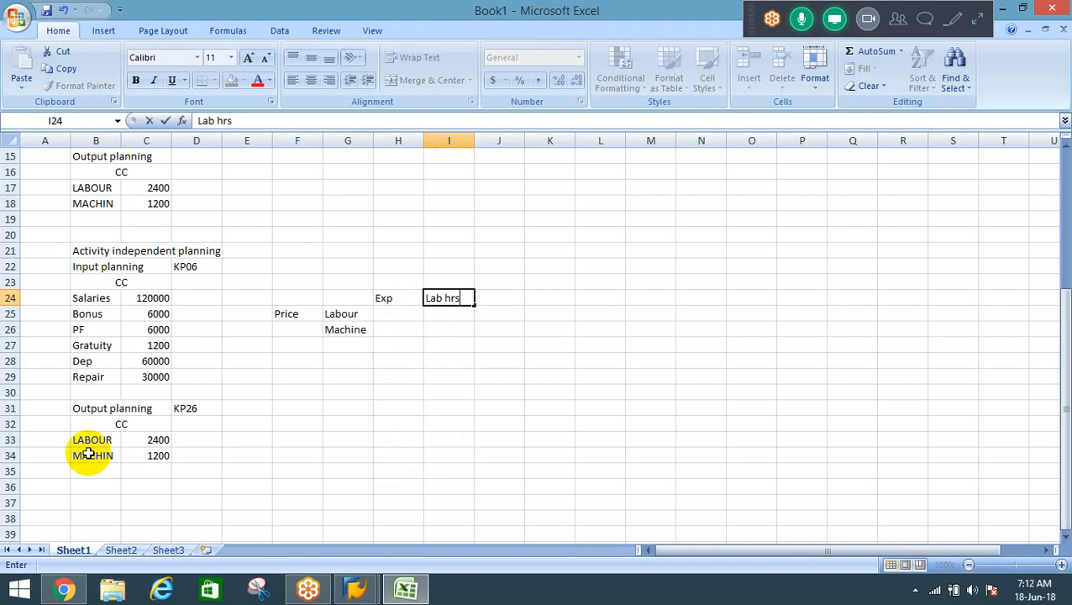
key(Return)
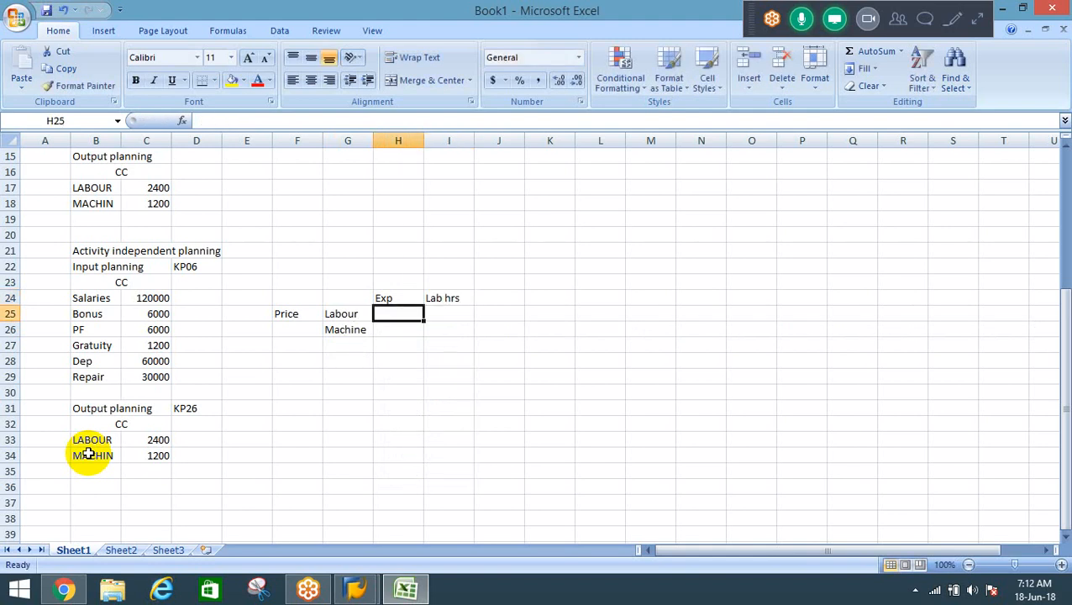
Step: Calculate the Labour row's expense in H25 as half of all costs with the formula =SUM(C24:C29)/2
text(=)
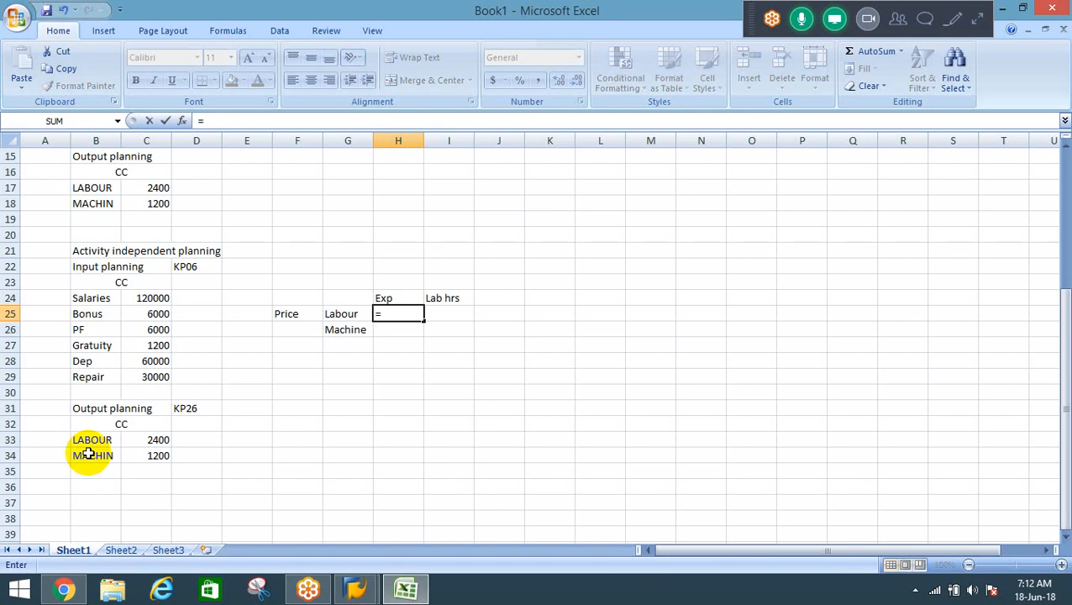
text(sum)
key(Tab)
key(Left)
key(Left)
key(Left)
key(Left)
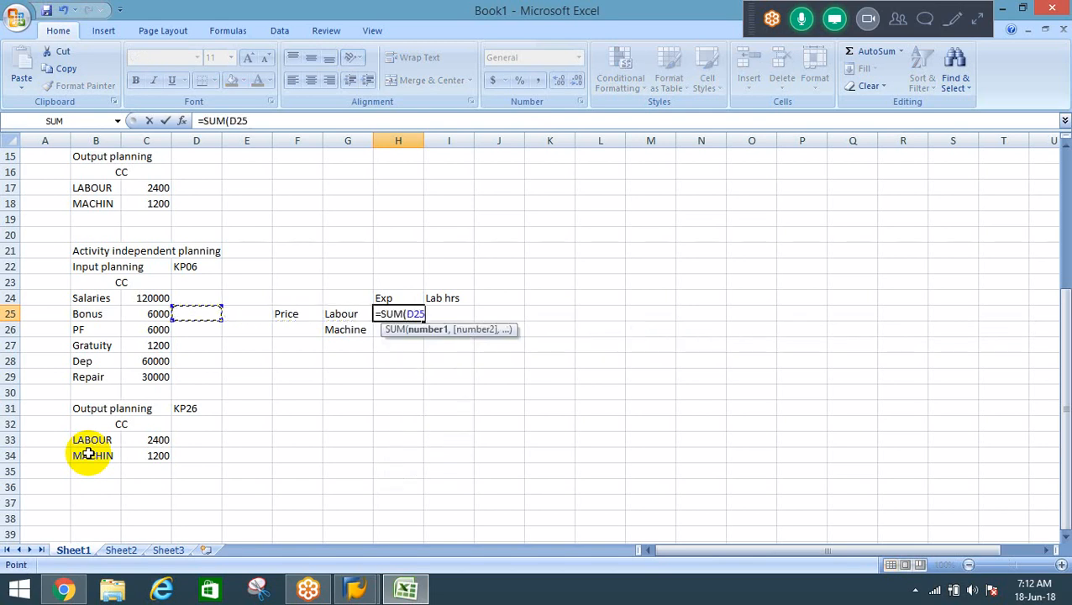
key(Left)
key(Up)
key(shift+Down)
key(shift+Down)
key(shift+Down)
key(shift+Down)
key(shift+Down)
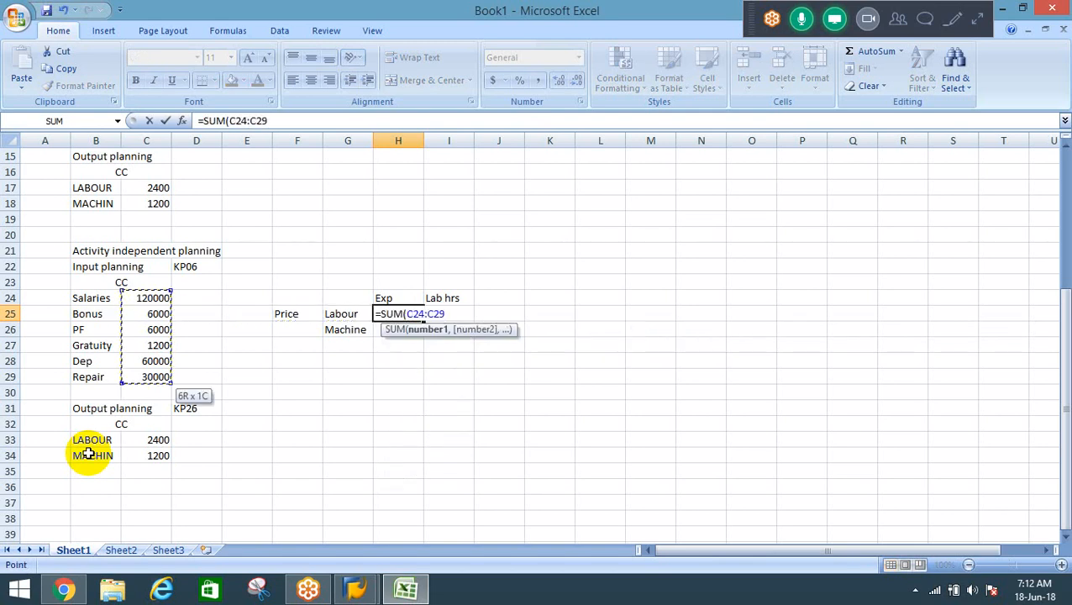
text()/)
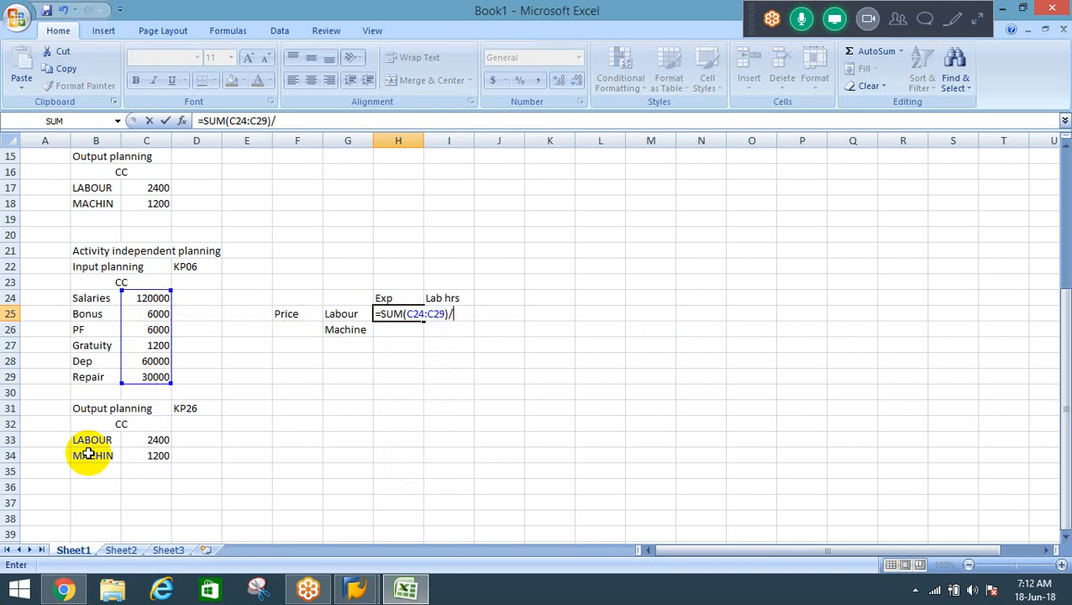
key(Return)
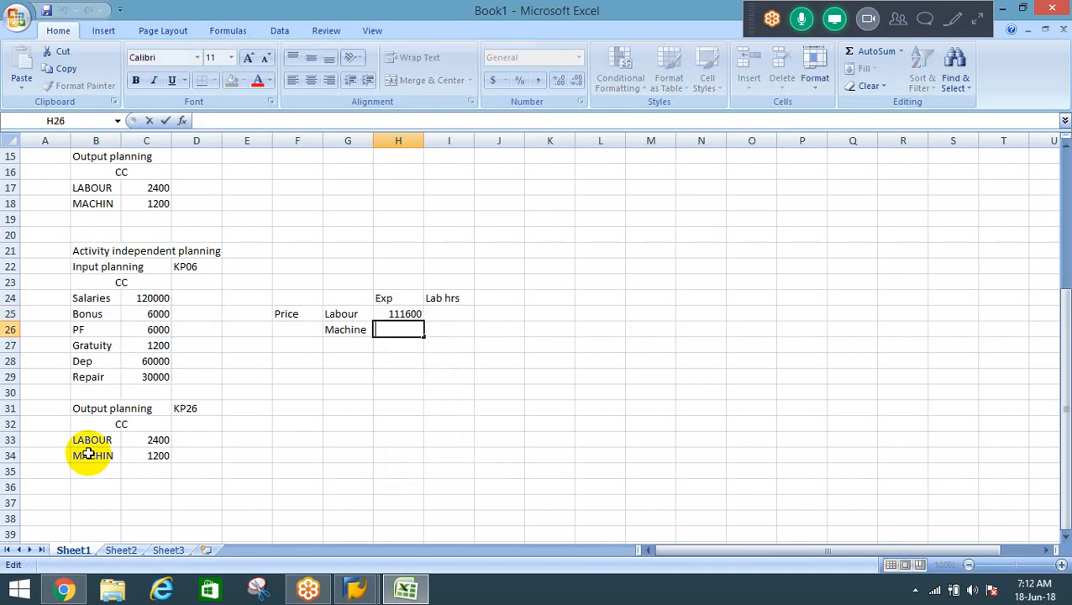
key(Up)
key(F2)
key(Left)
key(Left)
key(Left)
key(shift+Left)
key(shift+Left)
key(shift+Left)
key(shift+Left)
key(shift+Left)
key(shift+Left)
key(shift+Left)
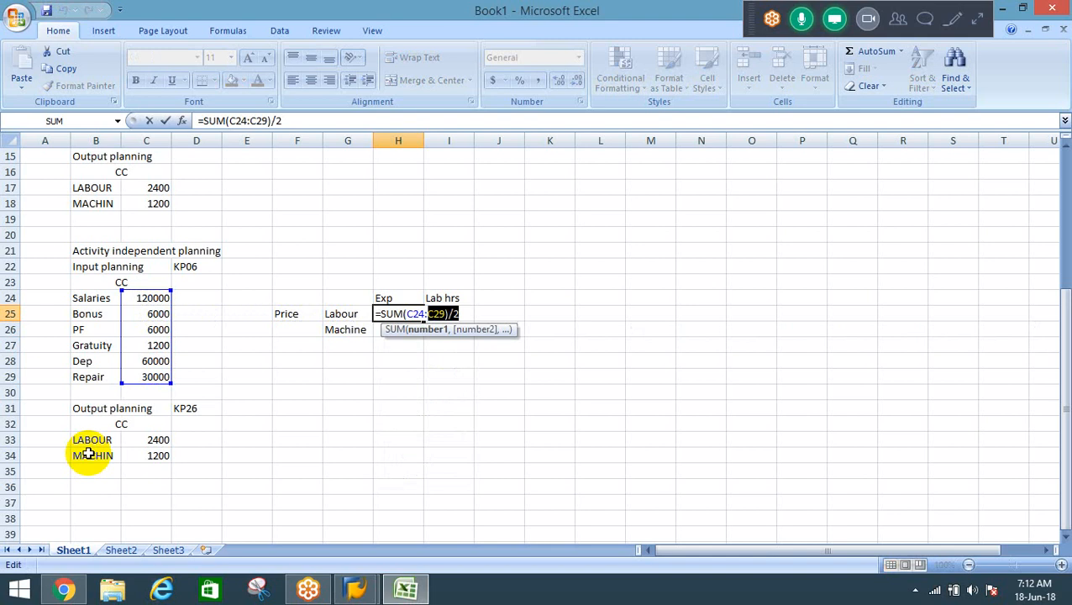
key(Escape)
key(F2)
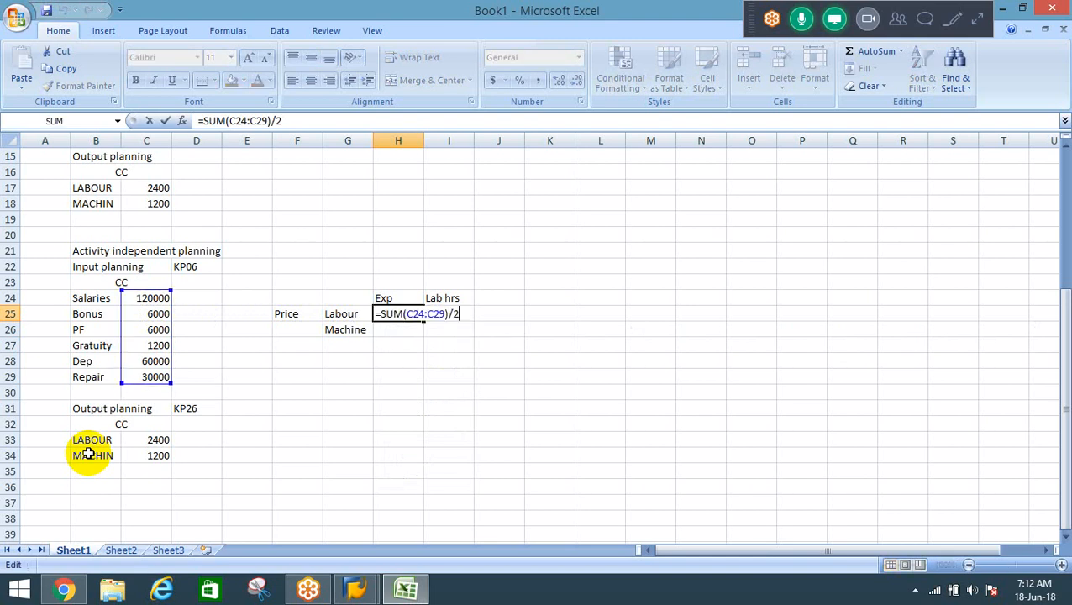
key(Escape)
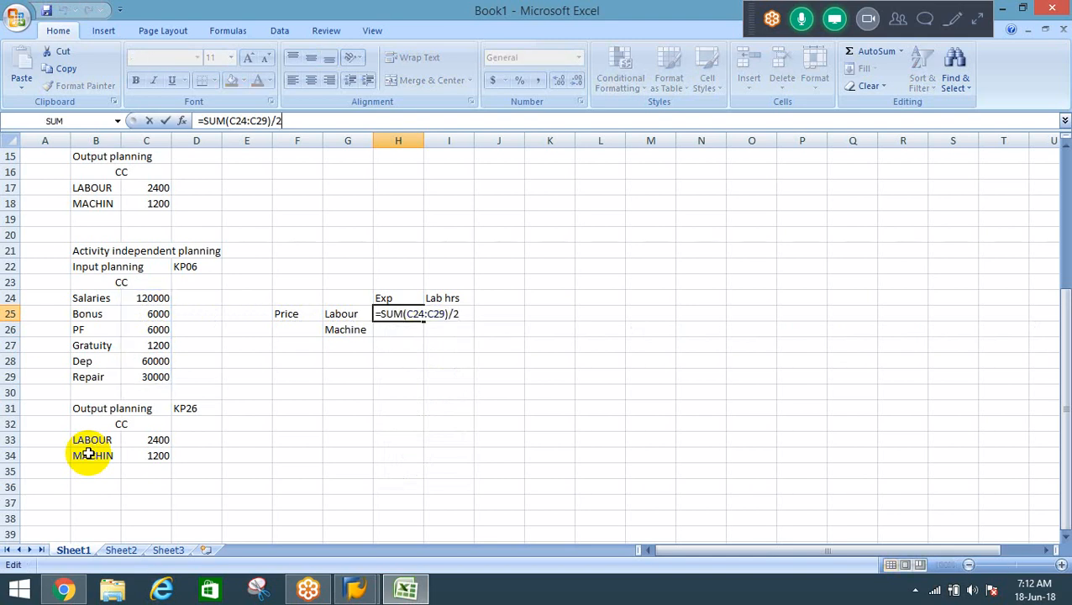
Step: Copy the formula text =SUM(C24:C29)/2 from H25 into H26 for the Machine row, keeping the same cell references
key(F2)
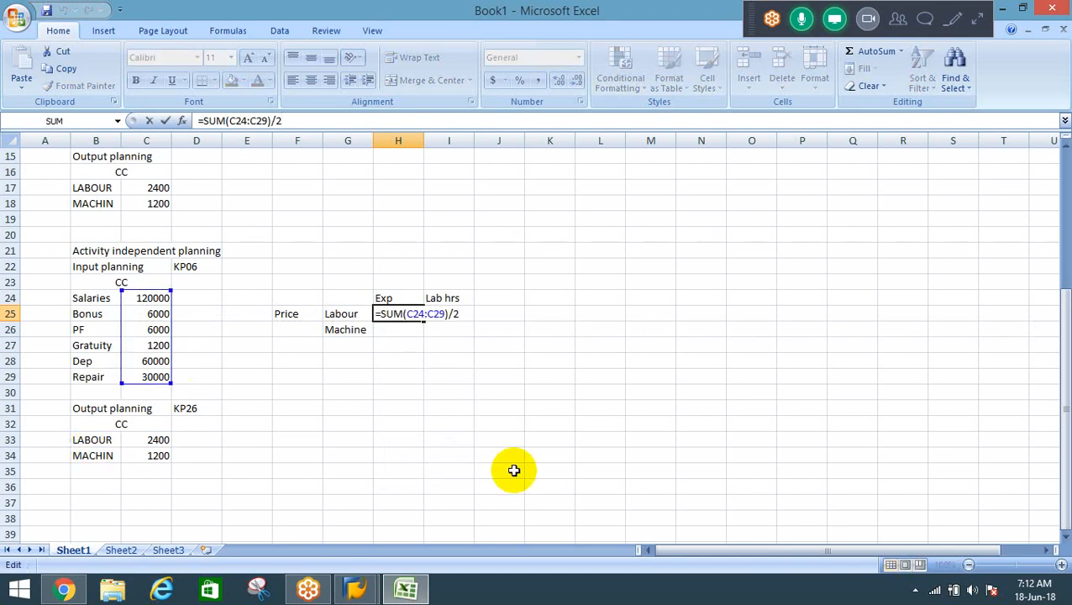
key(shift+Left)
key(shift+Left)
key(shift+Left)
key(shift+Left)
key(shift+Left)
key(shift+Left)
key(shift+Left)
key(shift+Left)
key(shift+Left)
key(shift+Left)
key(shift+Left)
key(shift+Left)
key(shift+Left)
key(shift+Left)
key(shift+Left)
key(ctrl+c)
key(Return)
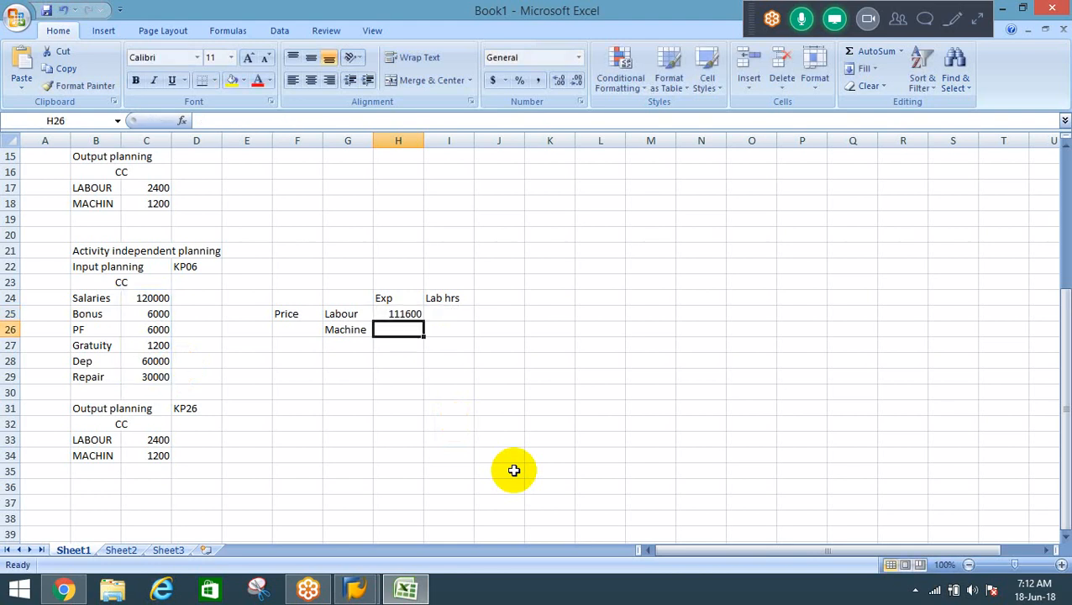
key(ctrl+v)
key(F2)
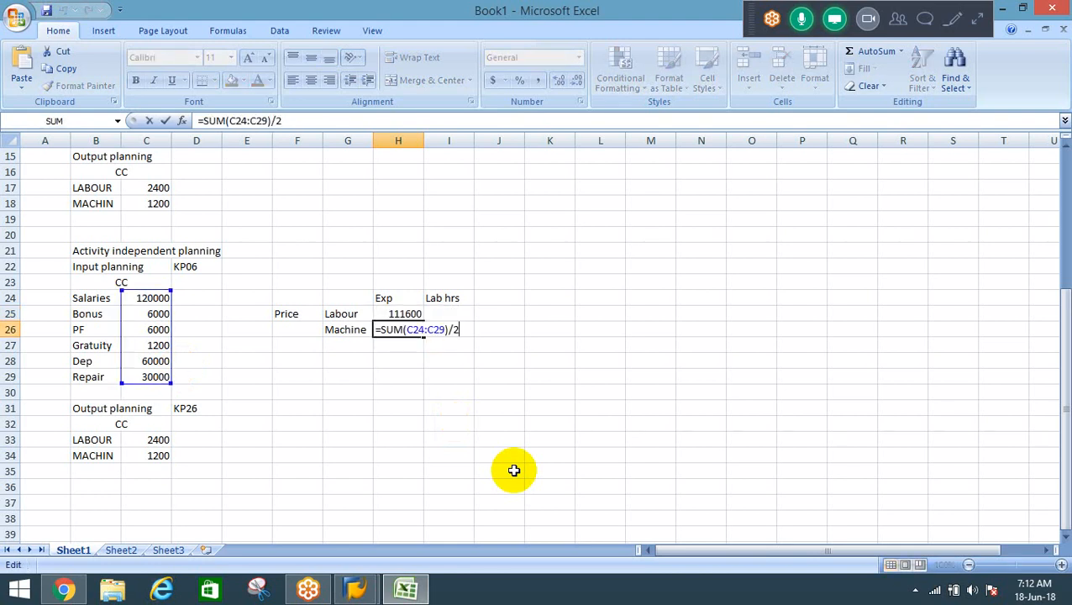
key(Return)
Step: Enter the hours 2400 for Labour in I25 and 1200 for Machine in I26
key(Up)
key(Up)
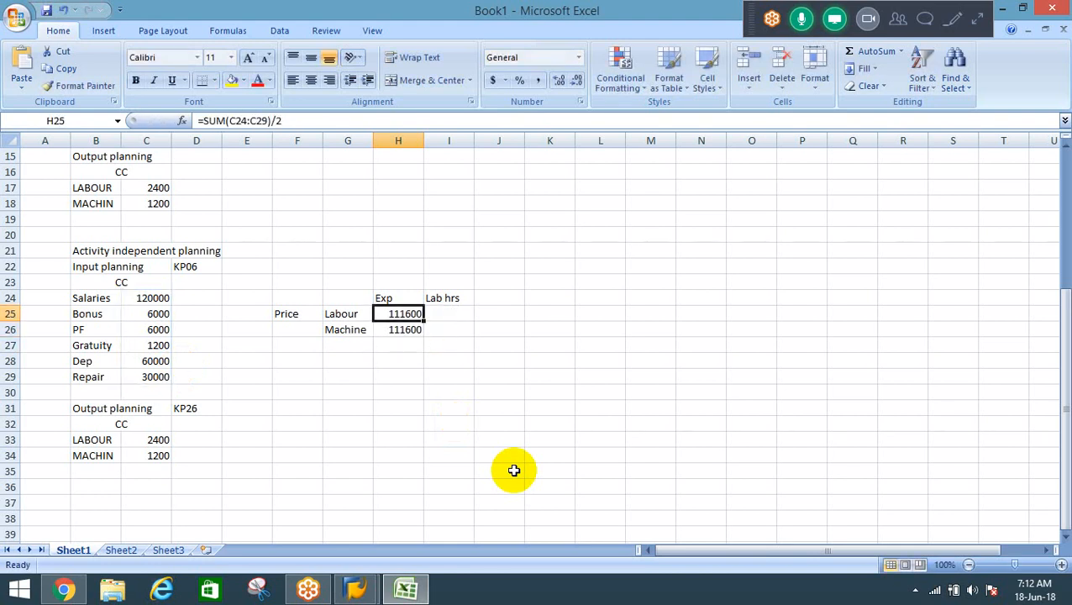
key(Left)
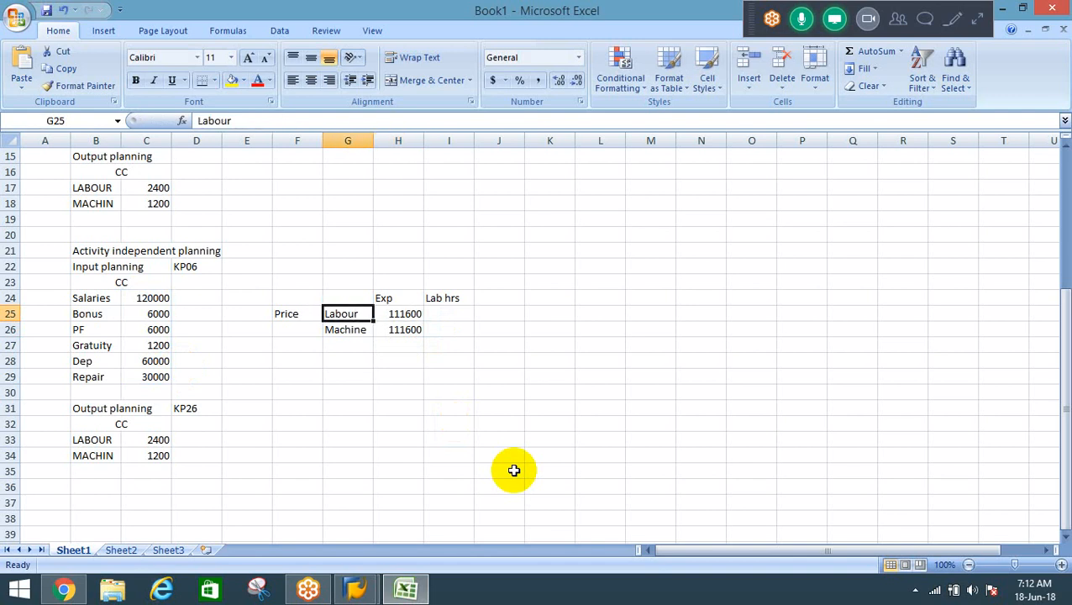
key(Down)
key(Up)
key(Right)
key(Right)
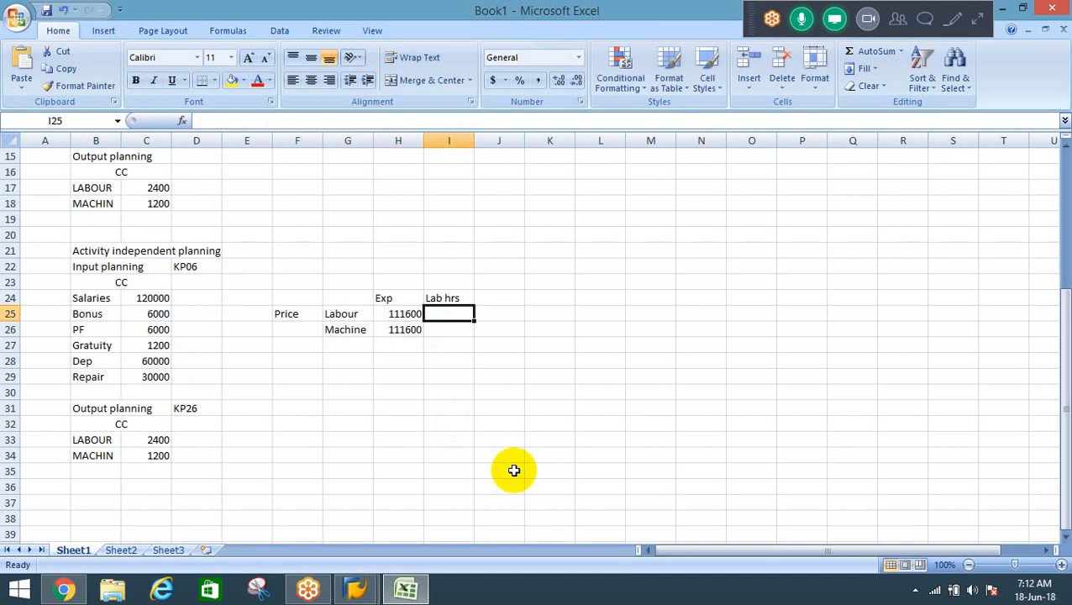
text(2400)
key(Return)
text(12)
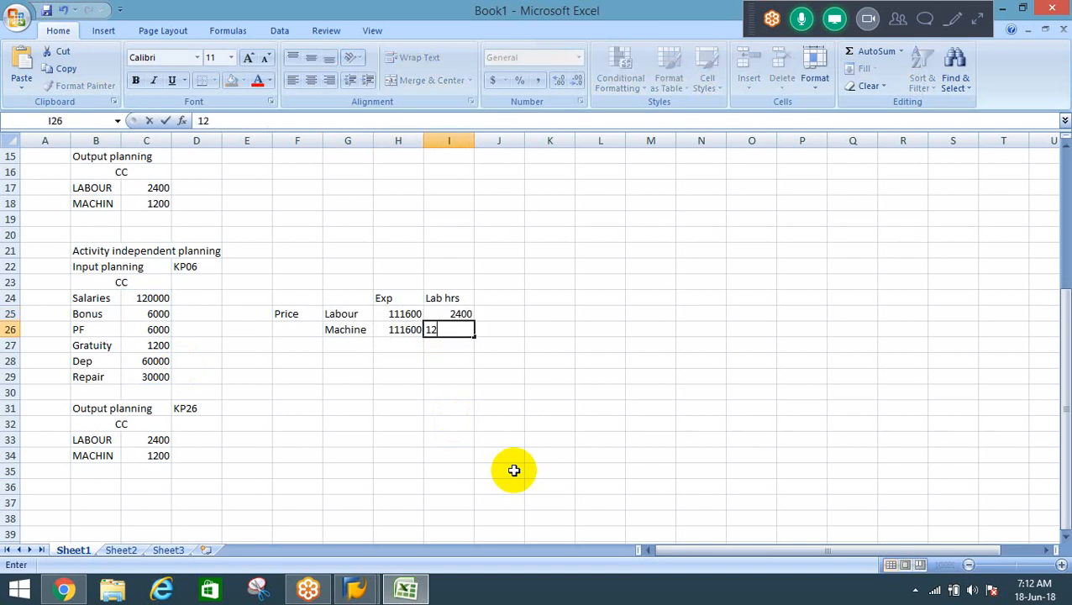
text(00)
key(Return)
Step: Add the column heading Price in J24 beside Lab hrs
key(Up)
key(Up)
key(Up)
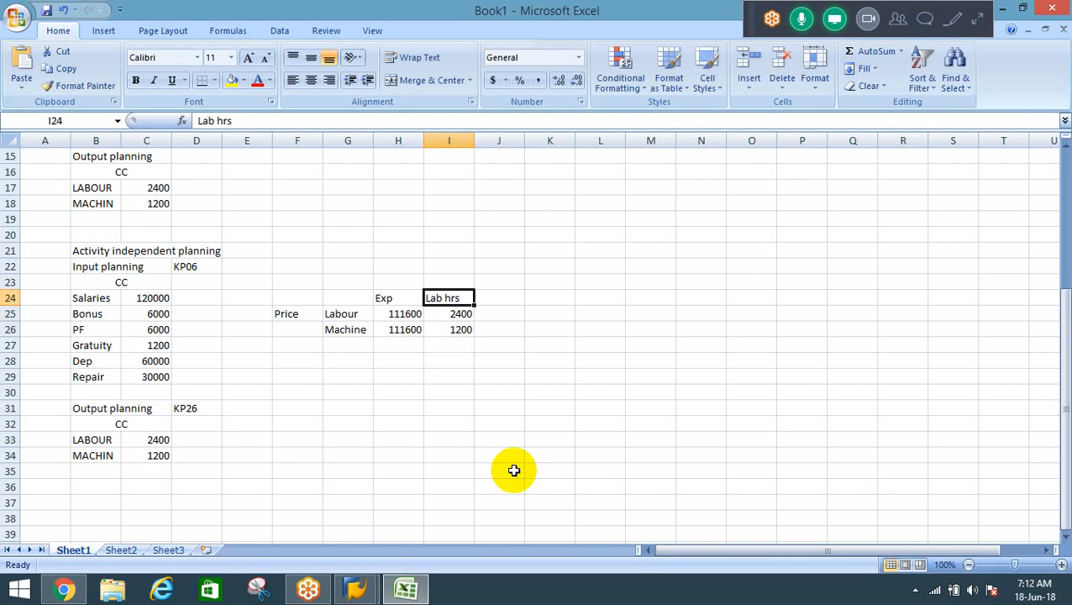
key(Right)
text(Price)
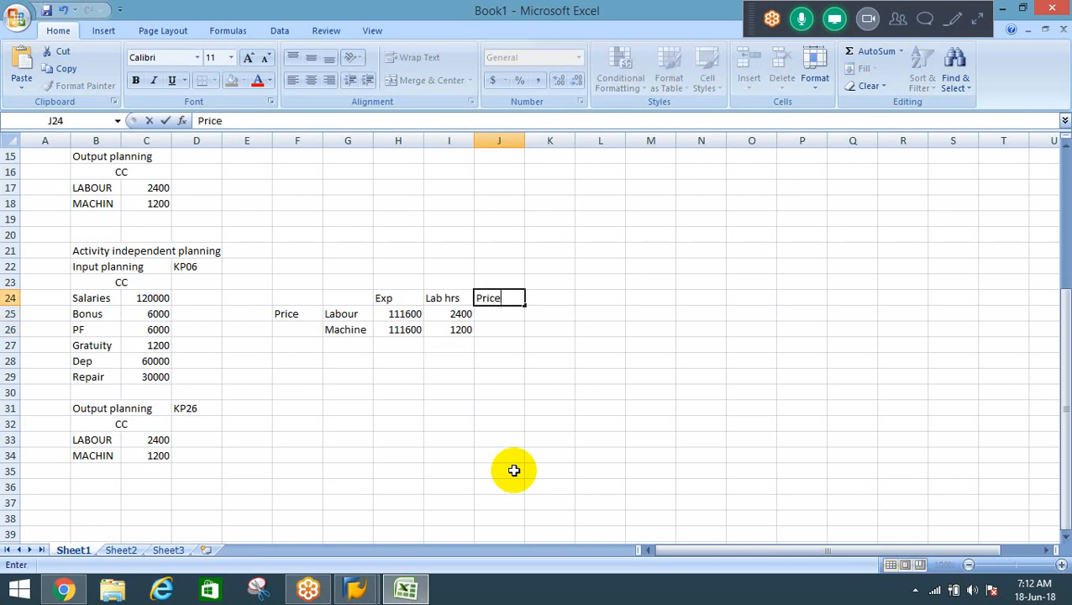
key(Return)
Step: Calculate the Labour price in J25 by dividing expense by hours with the formula =H25/I25
text(=)
key(Left)
key(Left)
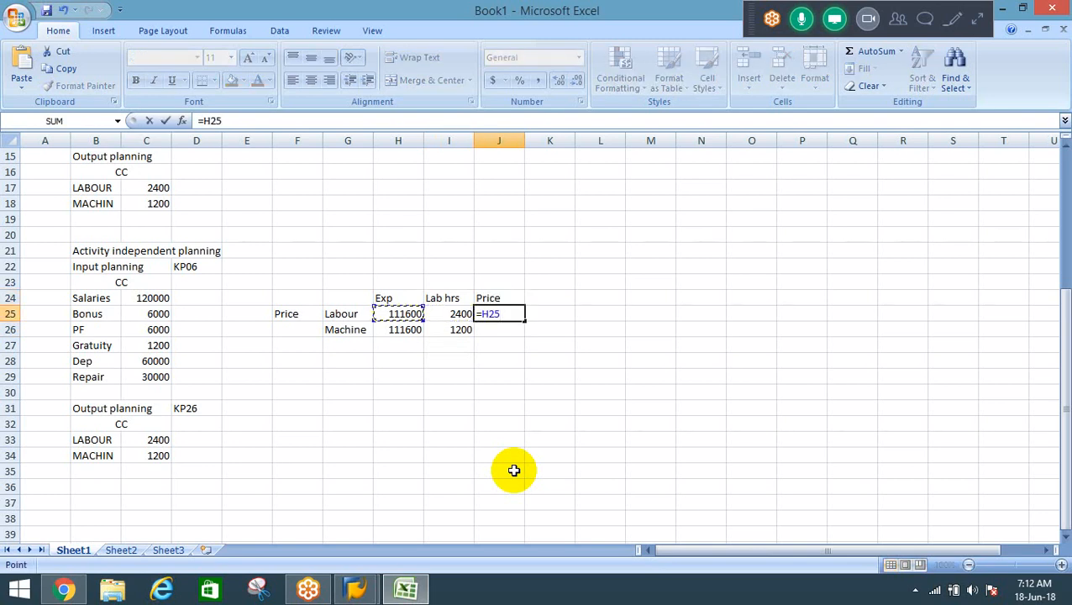
text(/)
key(Left)
key(Return)
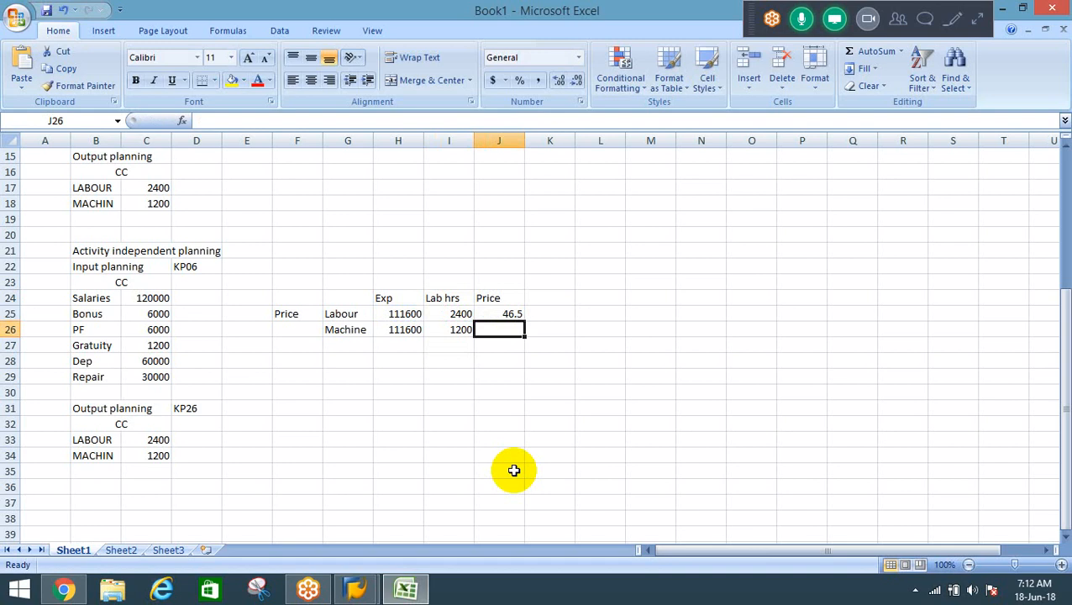
Step: Fill the price formula from J25 down into J26 for the Machine row
key(ctrl+d)
key(F2)
key(Return)
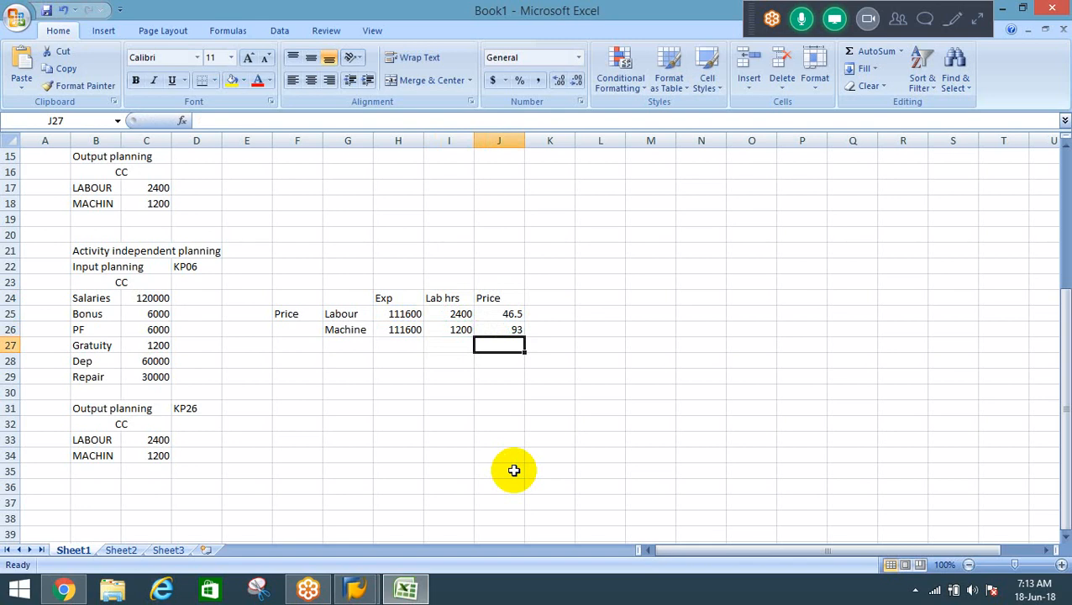
Step: Compare the activity dependent prices in H8:H9 with the activity independent prices in J25:J26
key(Up)
key(Up)
key(Up)
key(Up)
key(Up)
key(Up)
key(Up)
key(Up)
key(Up)
key(Up)
key(Up)
key(Up)
key(Up)
key(Up)
key(Up)
key(Up)
key(Up)
key(Up)
key(Up)
key(Up)
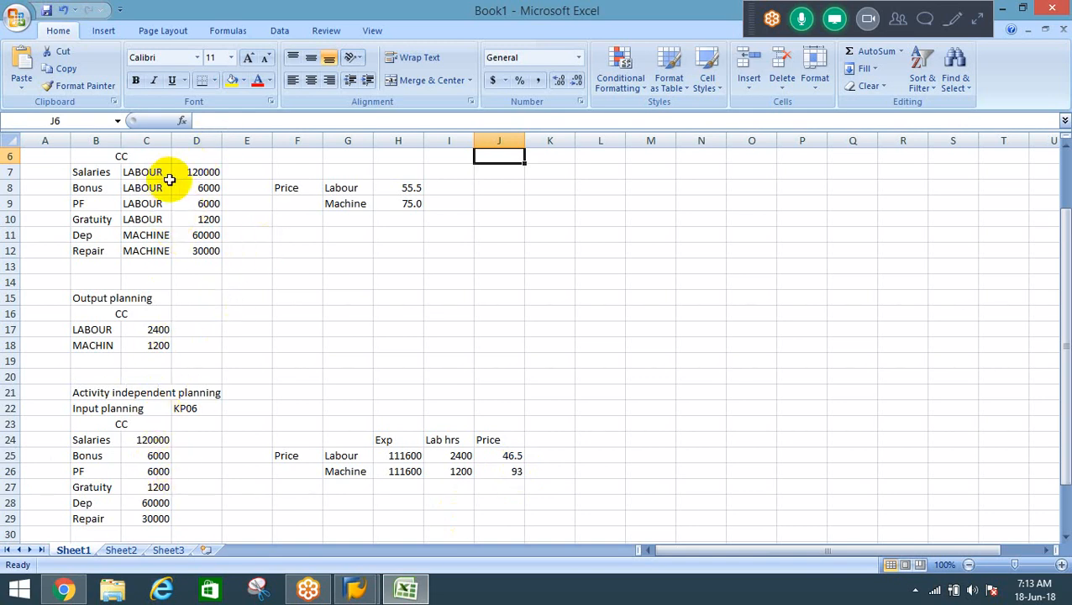
drag(409, 190, 407, 203)
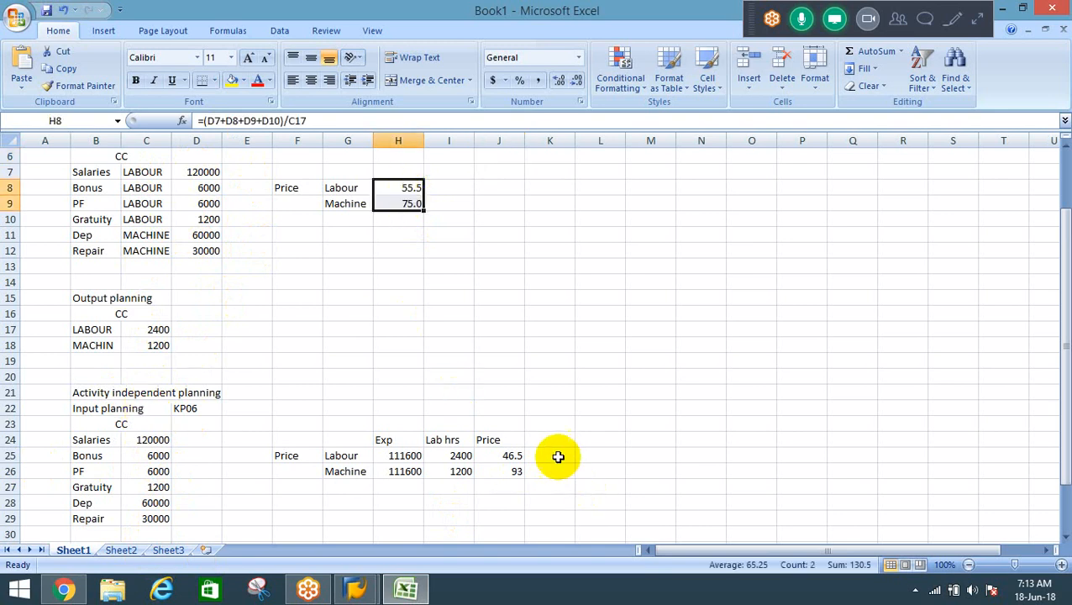
drag(502, 455, 505, 471)
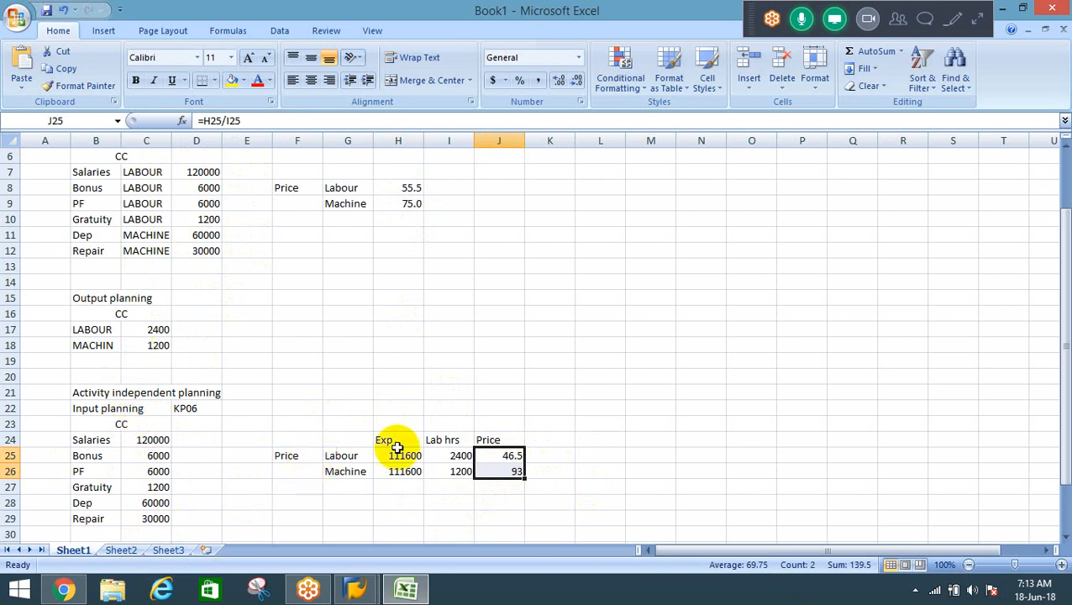
Step: Add the section heading Splitting Structure in B37 below the output planning block
click(379, 503)
key(Down)
key(Down)
key(Down)
key(Down)
key(Down)
key(Down)
key(Down)
key(Down)
key(Down)
key(Down)
key(Down)
key(Down)
key(Down)
key(Down)
key(Down)
key(Down)
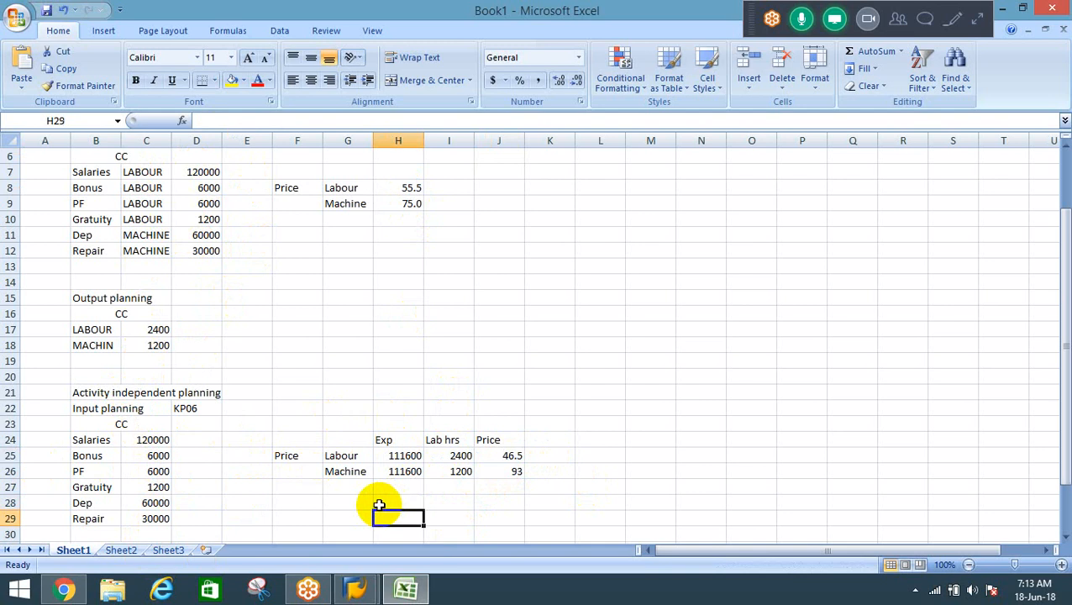
key(Left)
key(Left)
key(Left)
key(Left)
key(Left)
key(Left)
key(Left)
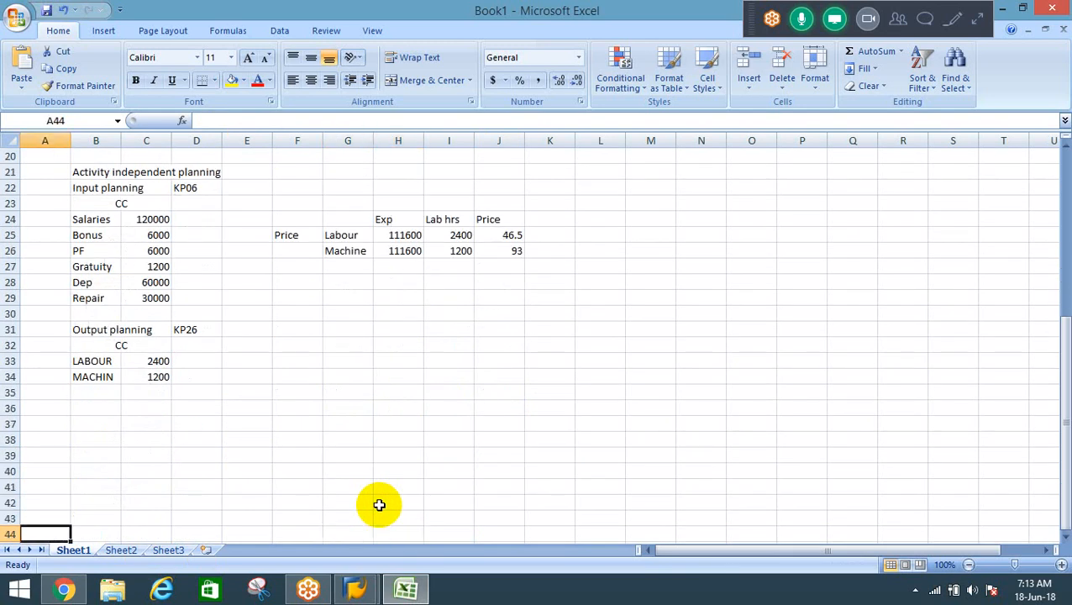
key(Up)
key(Up)
key(Up)
key(Up)
key(Up)
key(Up)
key(Up)
key(Right)
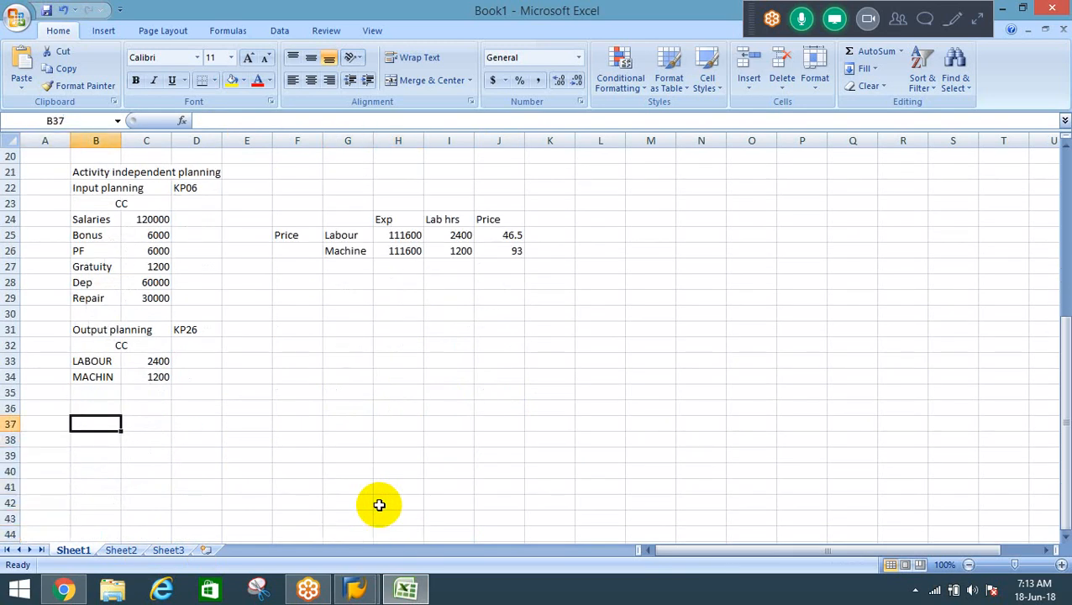
text(Splitting)
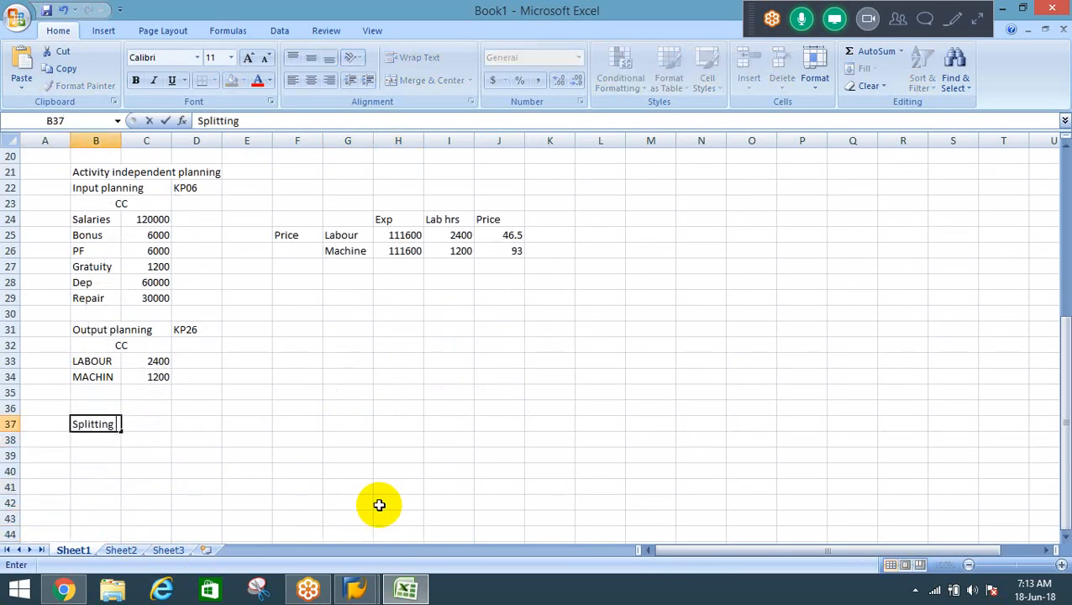
text( Structure)
key(Return)
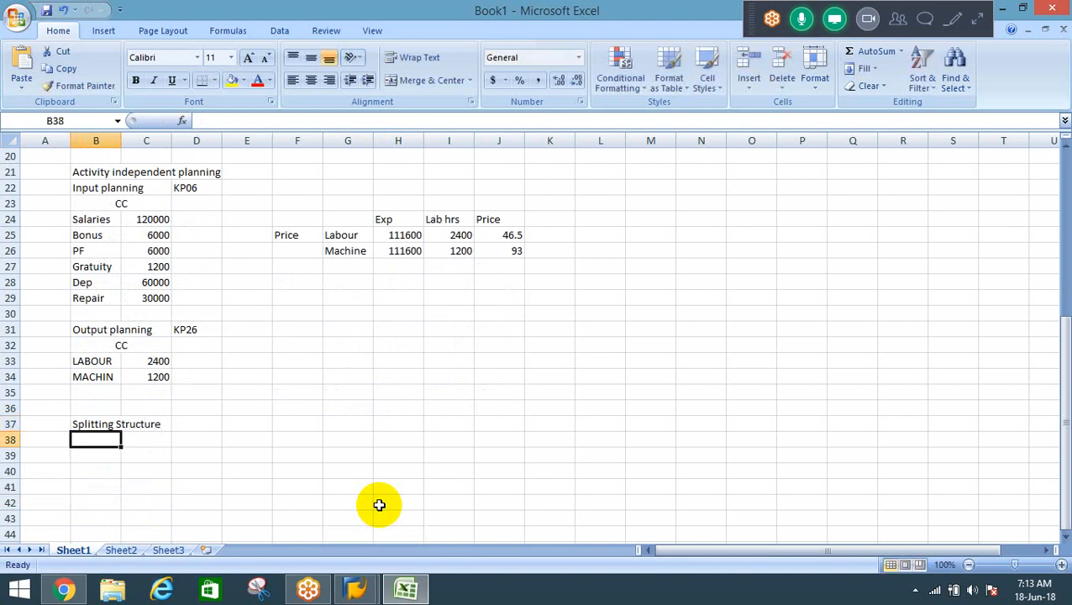
Step: Enter the label RS in B39 under the Splitting Structure heading
key(Return)
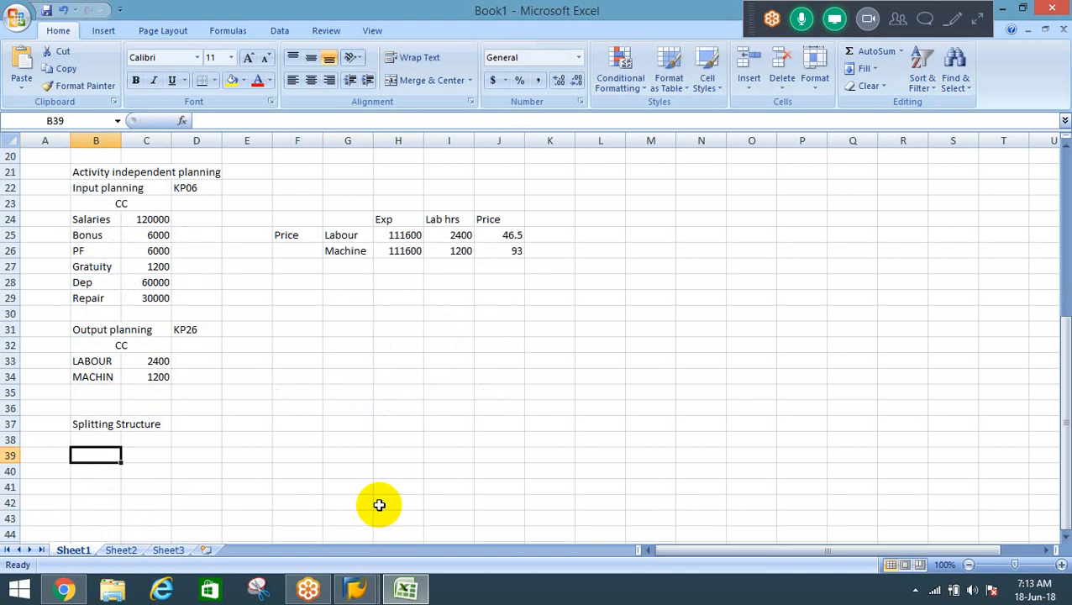
text(RS)
key(Return)
key(Down)
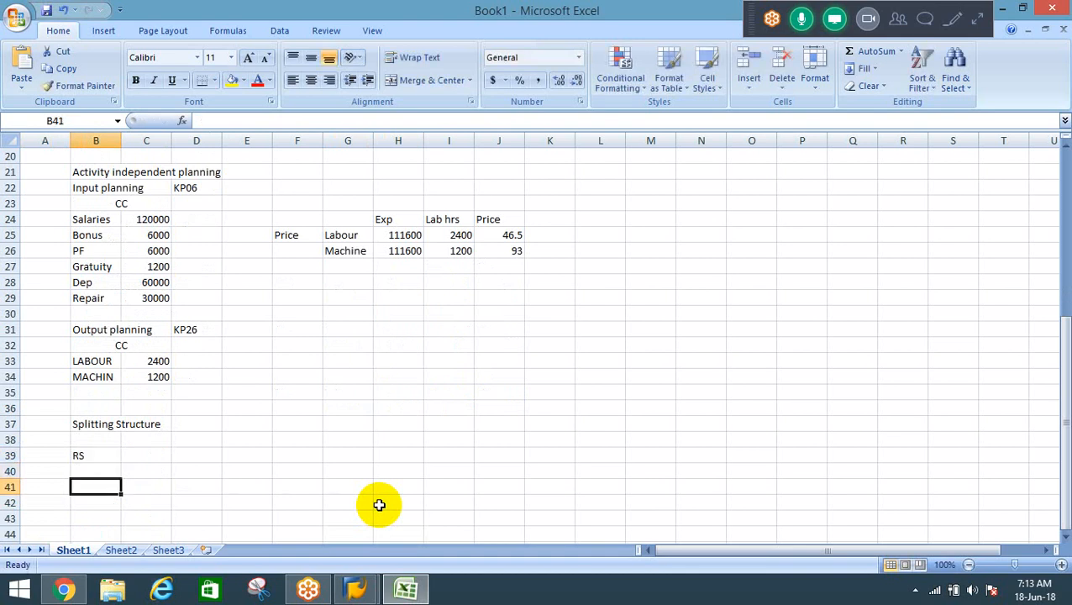
key(Up)
key(Up)
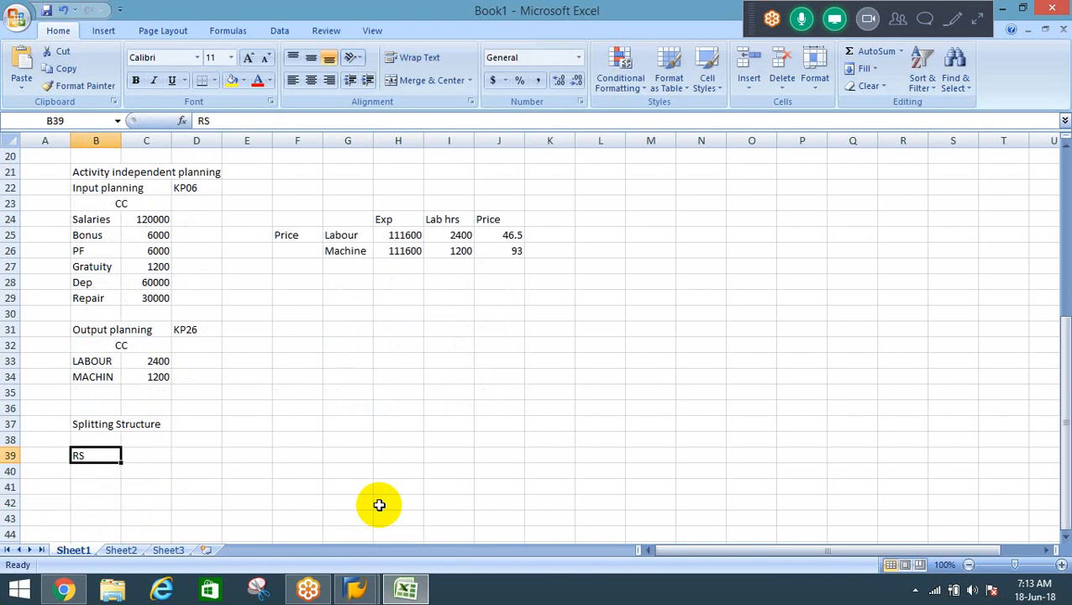
Step: Add the column headings CE in C40 and AT in D40 below the RS label
key(Down)
key(Right)
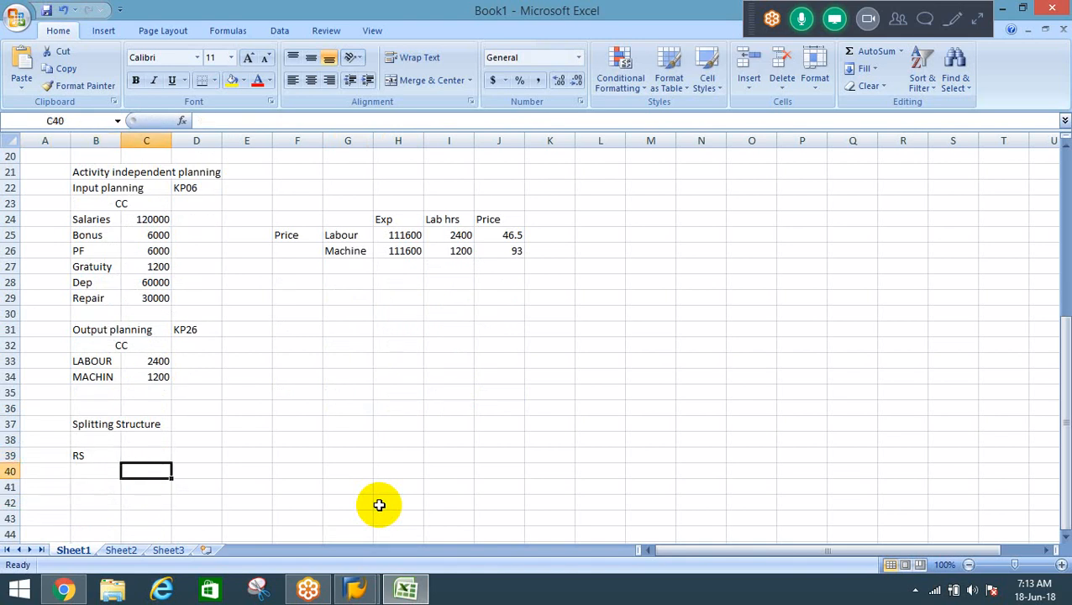
text(C)
key(BackSpace)
text(CE)
key(Return)
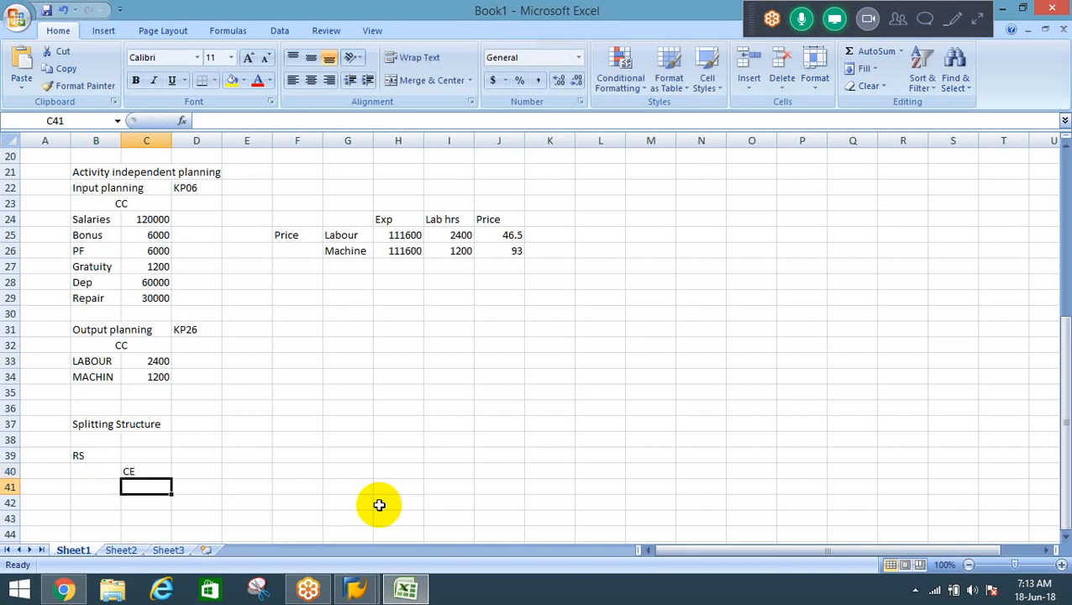
key(Up)
key(Right)
text(AT)
key(Return)
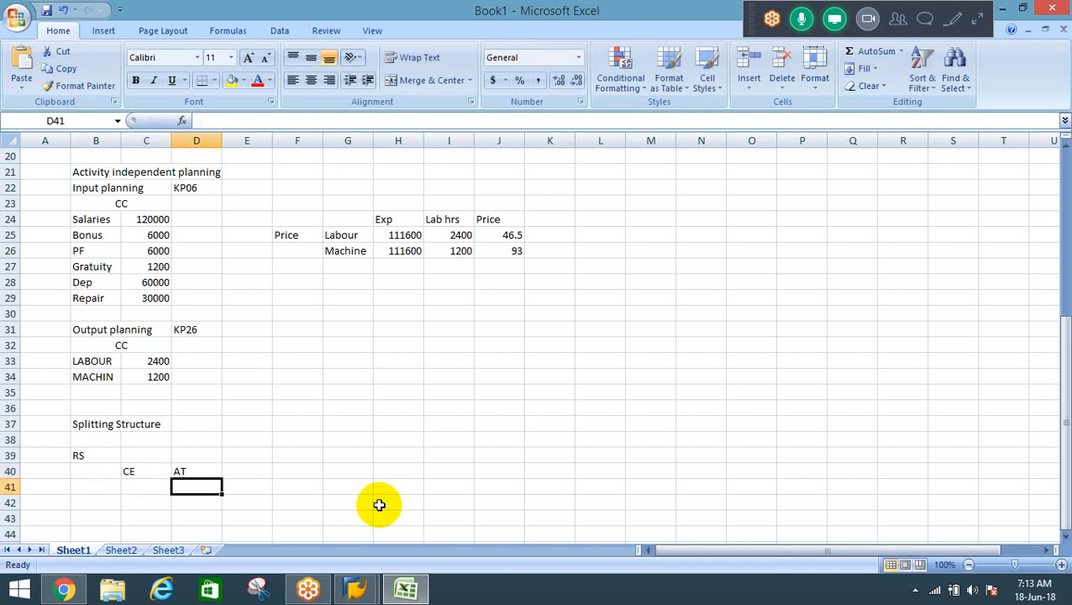
Step: Enter Salaries in C41 with the activity type LABOUR in D41
key(Left)
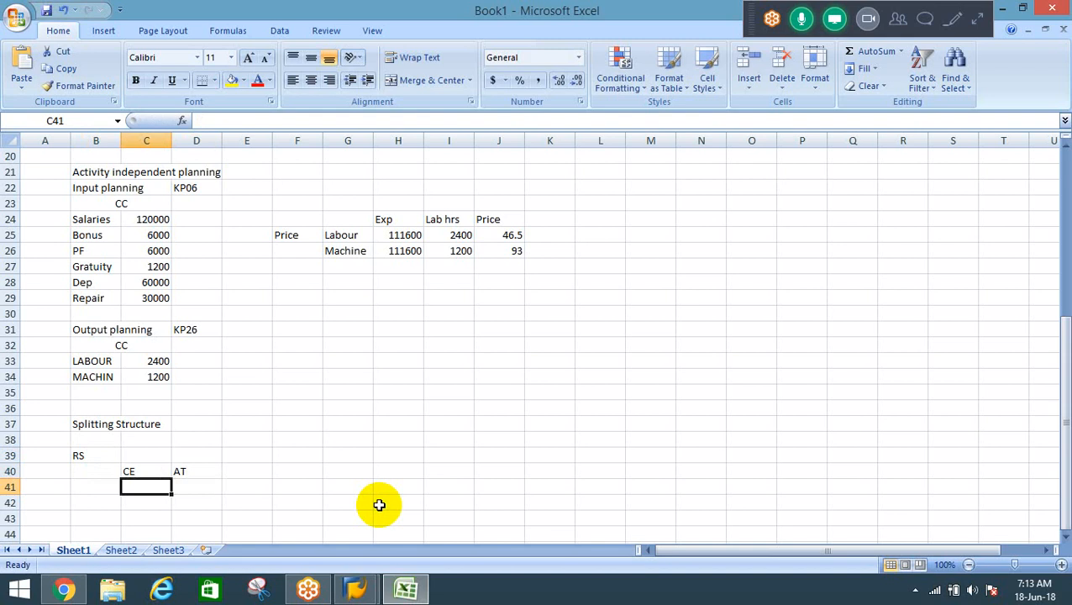
text(Salaries)
key(Tab)
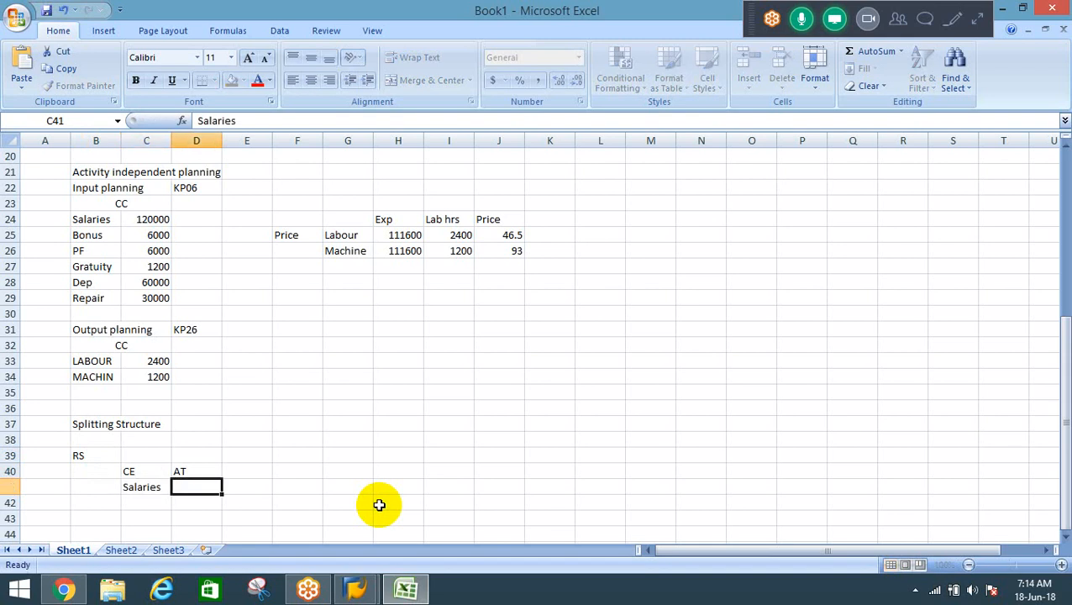
text(LABOUR)
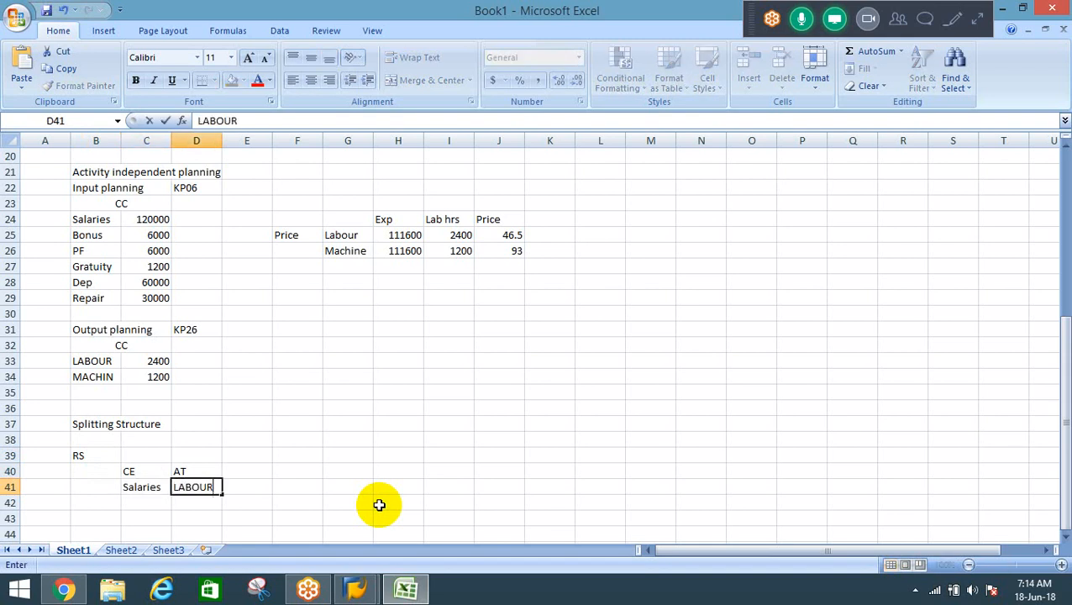
key(Return)
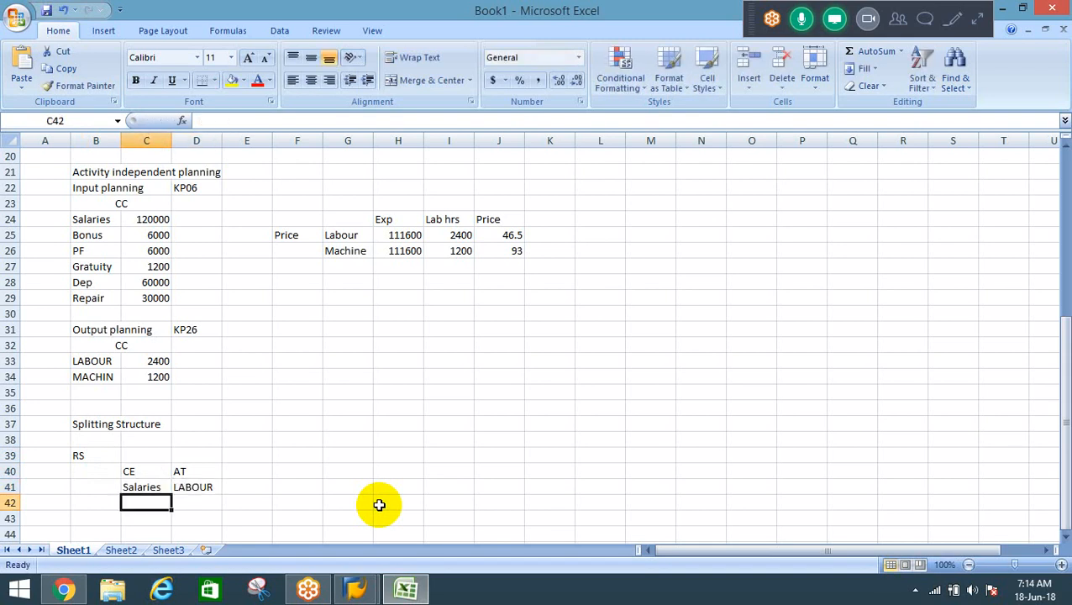
key(Up)
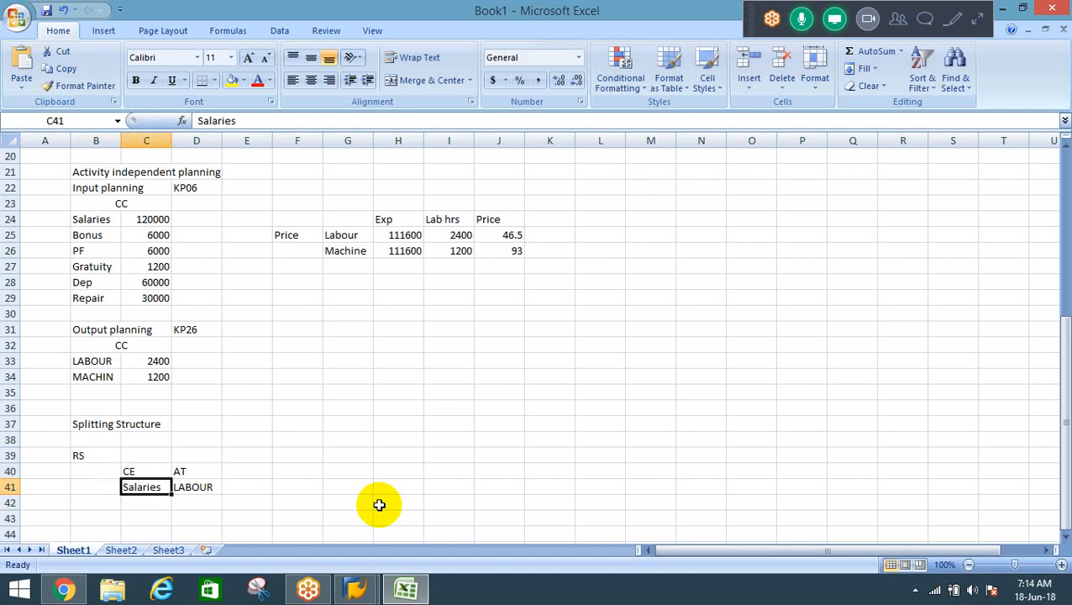
key(Down)
key(Down)
key(Down)
key(Down)
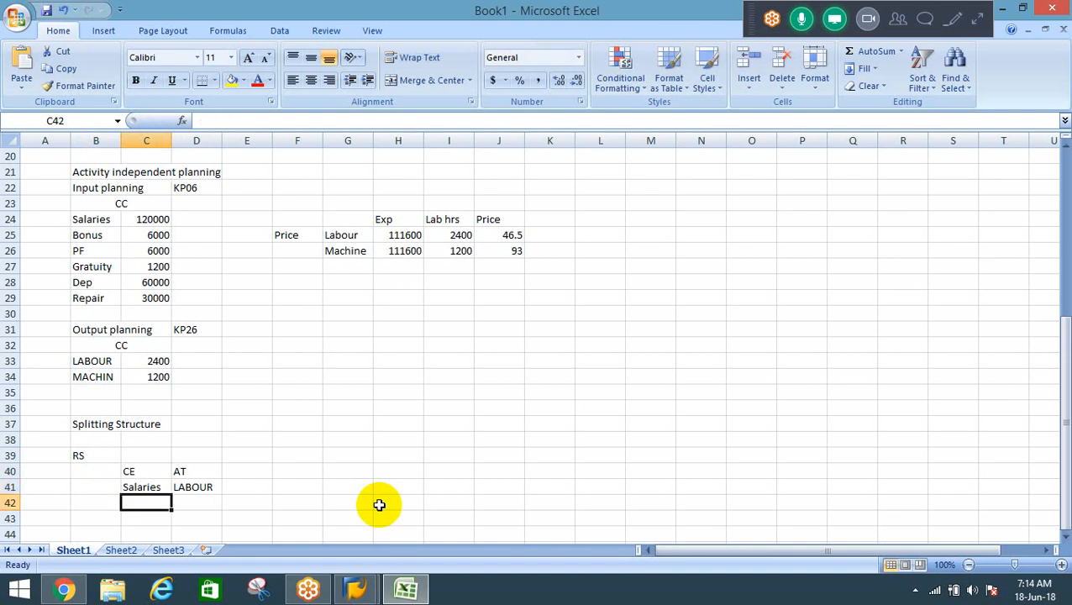
key(Up)
key(Up)
key(Up)
key(Up)
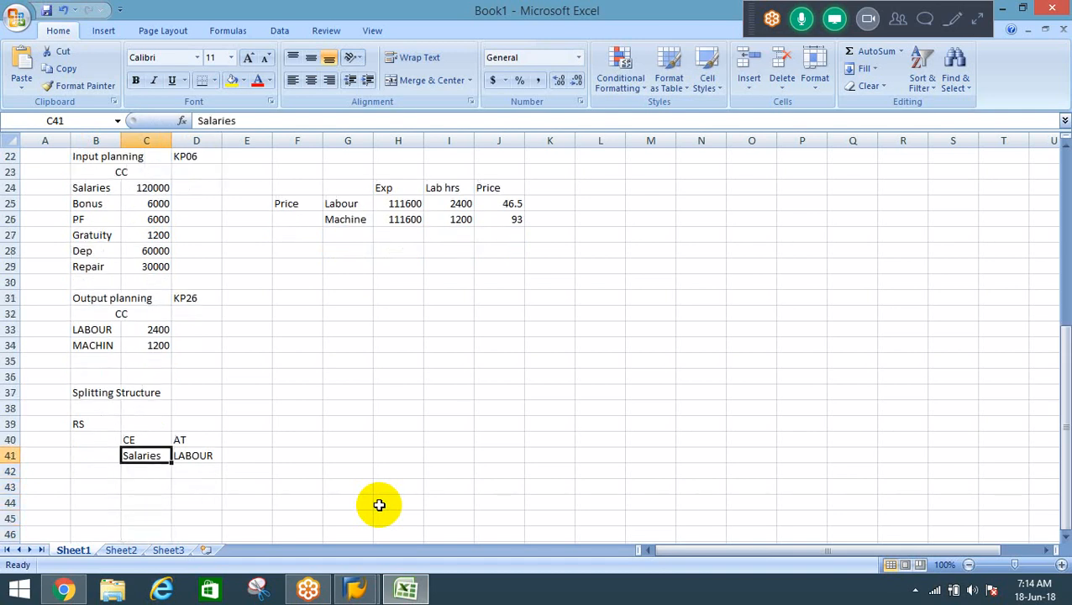
key(Right)
key(Left)
key(Down)
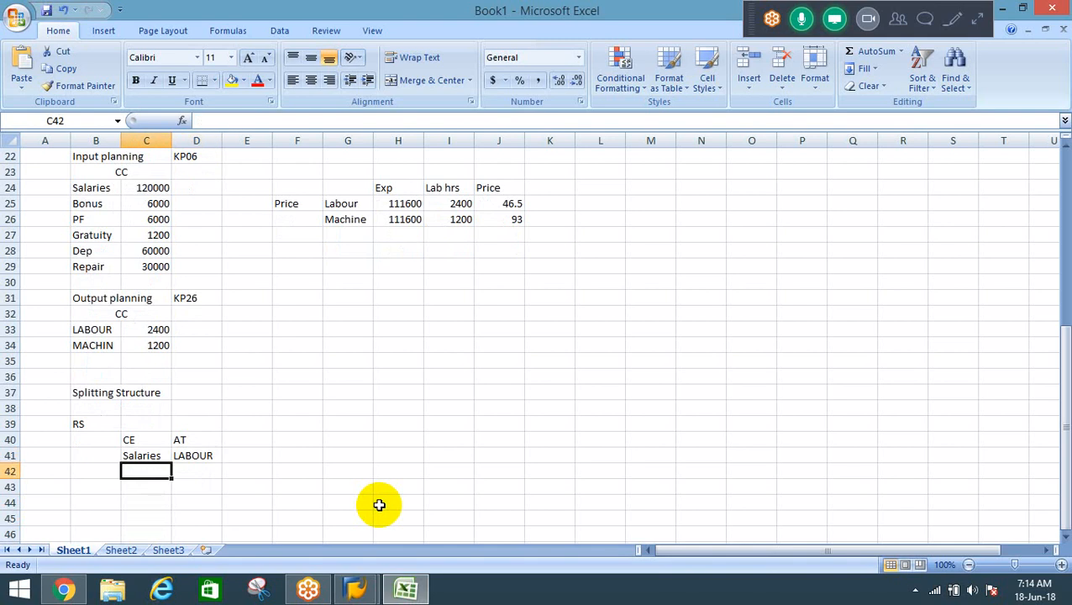
Step: Enter BONUS in C42 with the activity type LABOUR in D42
text(BONUS)
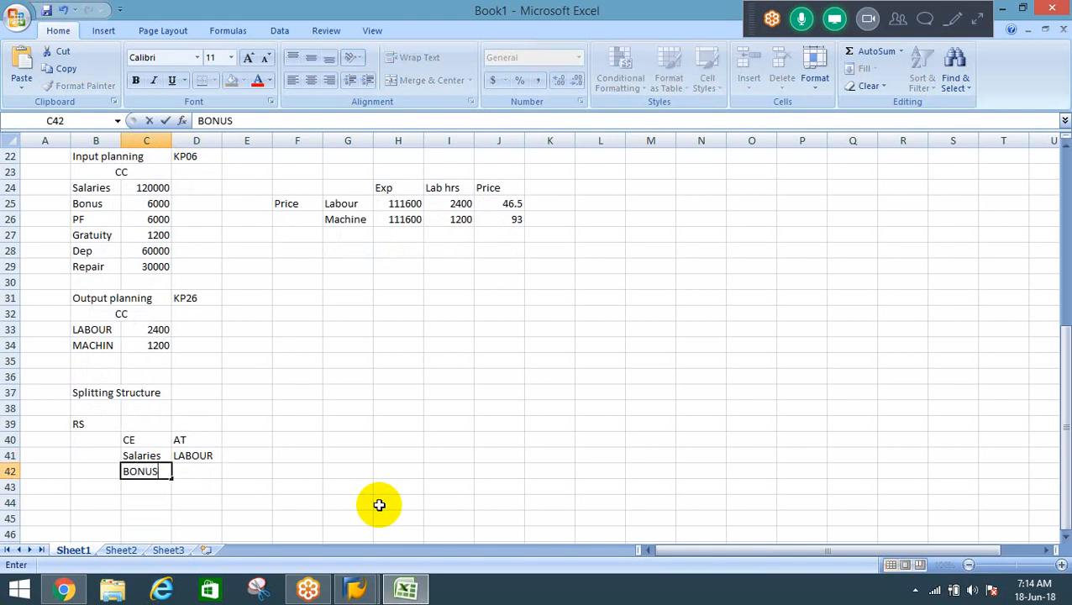
key(Tab)
text(L)
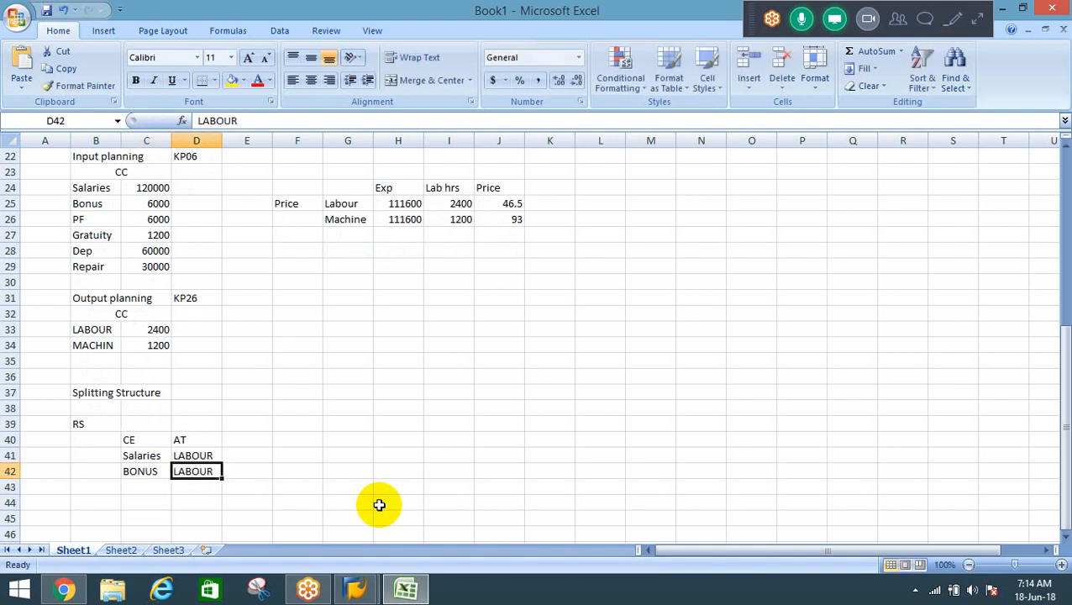
key(Return)
Step: Copy the cost names PF, Gratuity, Dep and Repair from B26:B29 into the CE column starting at C43
key(Up)
key(Up)
key(Up)
key(Up)
key(Up)
key(Up)
key(Up)
key(Up)
key(Up)
key(Up)
key(Up)
key(Up)
key(Up)
key(Up)
key(Up)
key(Up)
key(Up)
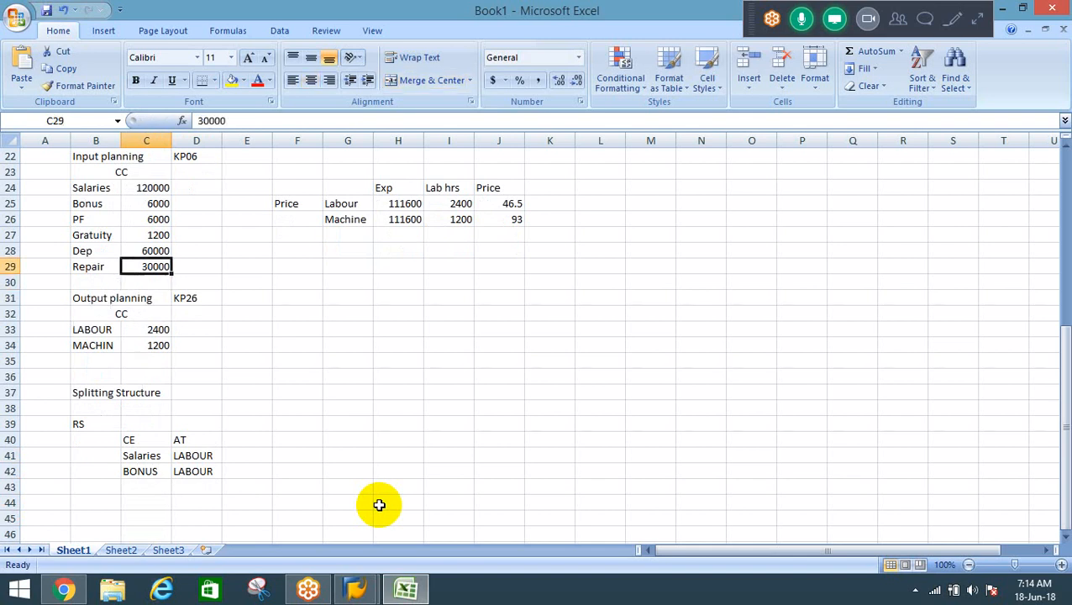
key(Left)
key(shift+Down)
key(shift+Down)
key(shift+Down)
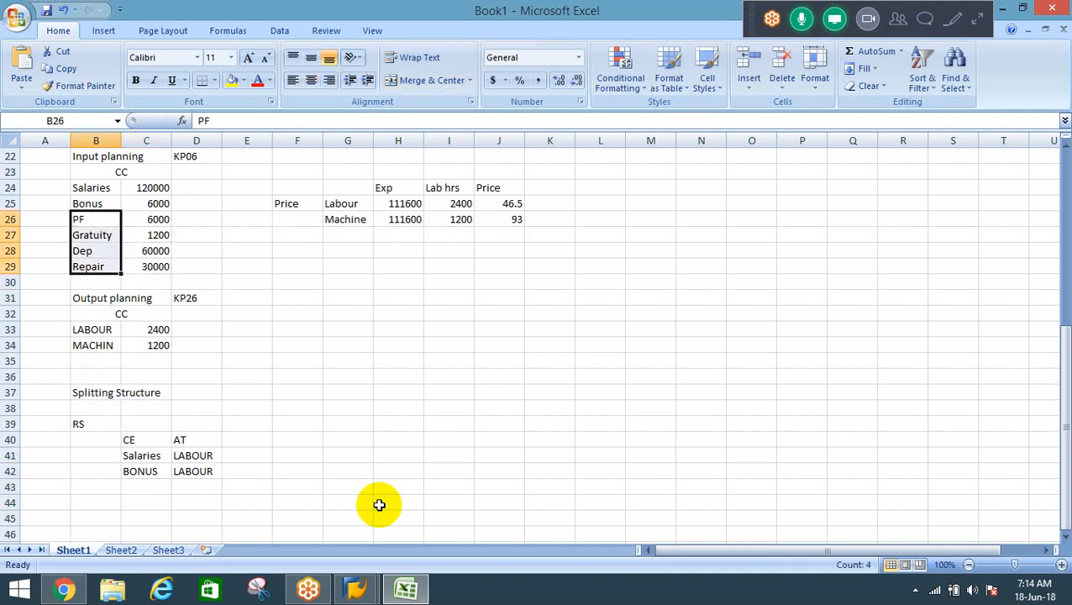
key(ctrl+c)
key(Down)
key(Down)
key(Down)
key(Down)
key(Down)
key(Down)
key(Down)
key(Down)
key(Down)
key(Down)
key(Down)
key(Down)
key(Down)
key(Down)
key(Down)
key(Down)
key(Down)
key(Right)
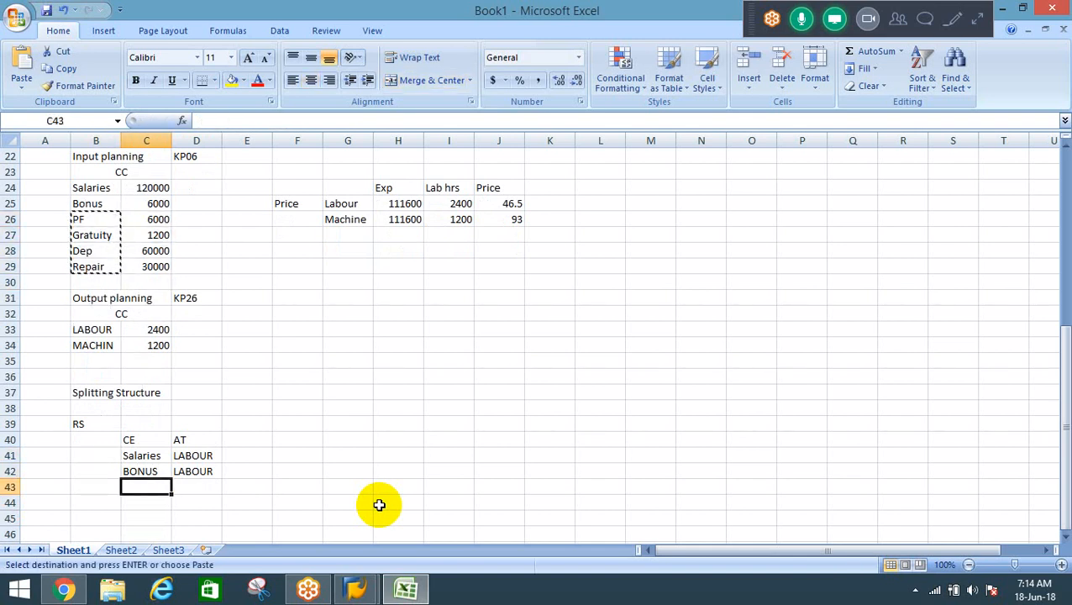
key(Return)
Step: Fill the activity type LABOUR down into D43 and D44 for PF and Gratuity
key(Right)
key(ctrl+d)
key(Down)
key(ctrl+d)
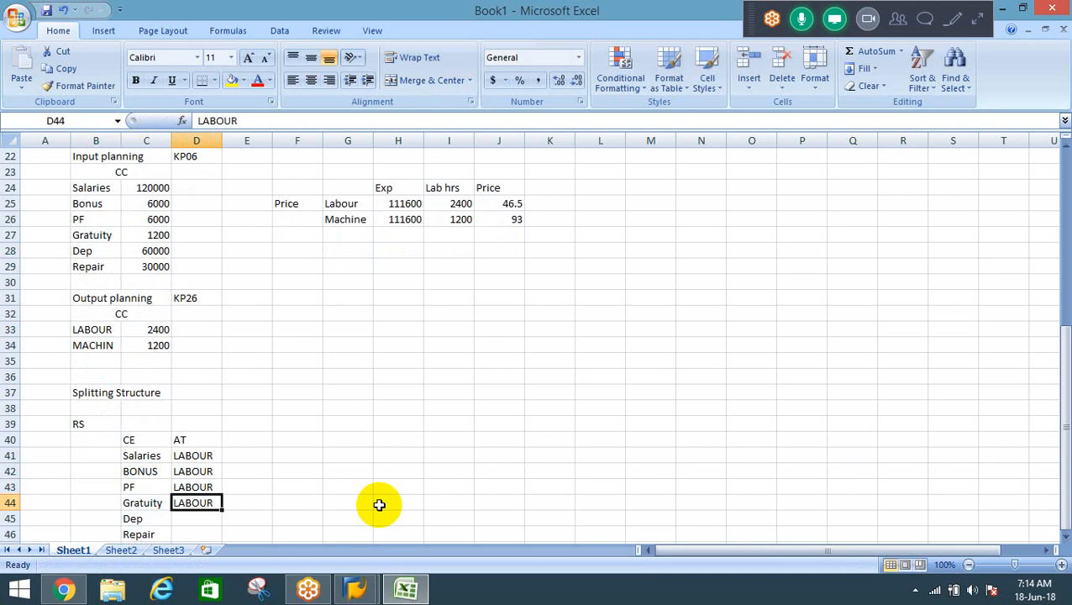
Step: Assign the activity type MACHIN to Dep and Repair in D45:D46 of the splitting structure
key(Down)
text(MACHINE)
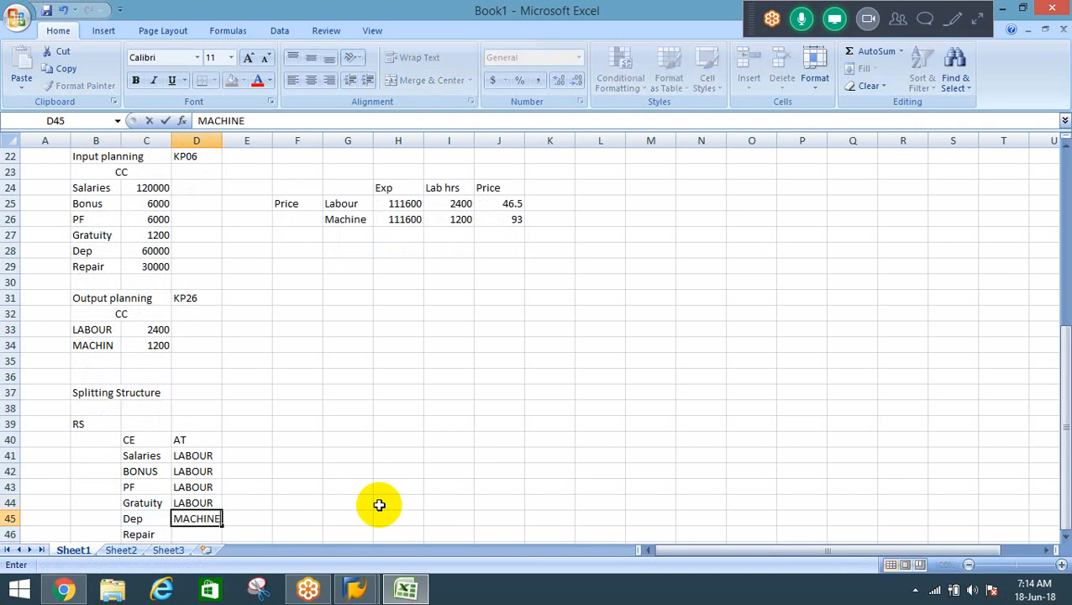
key(Return)
key(Up)
key(F2)
key(BackSpace)
key(Return)
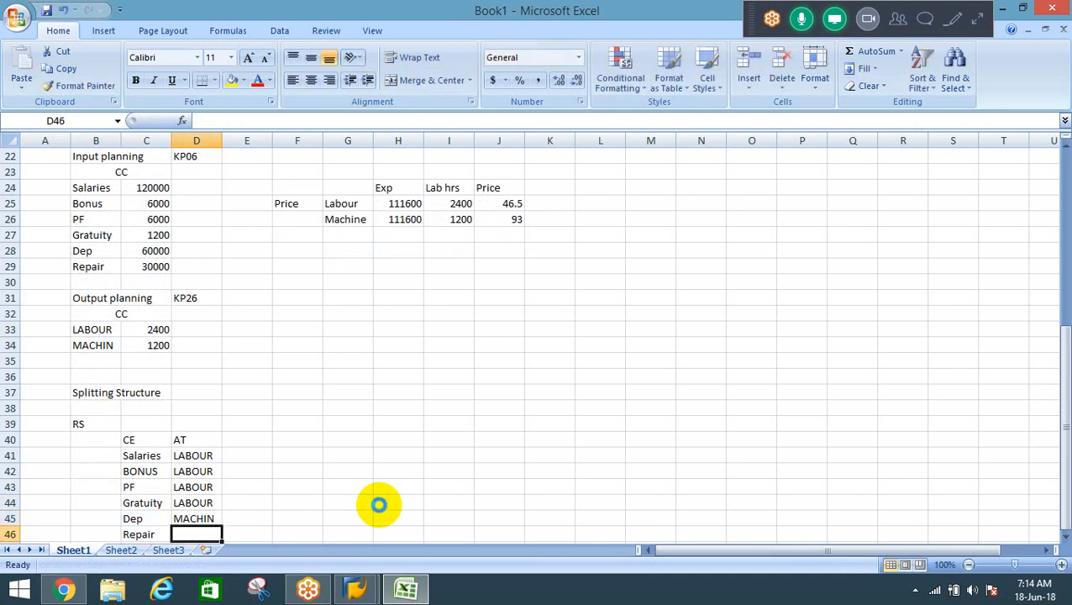
key(ctrl+d)
key(Down)
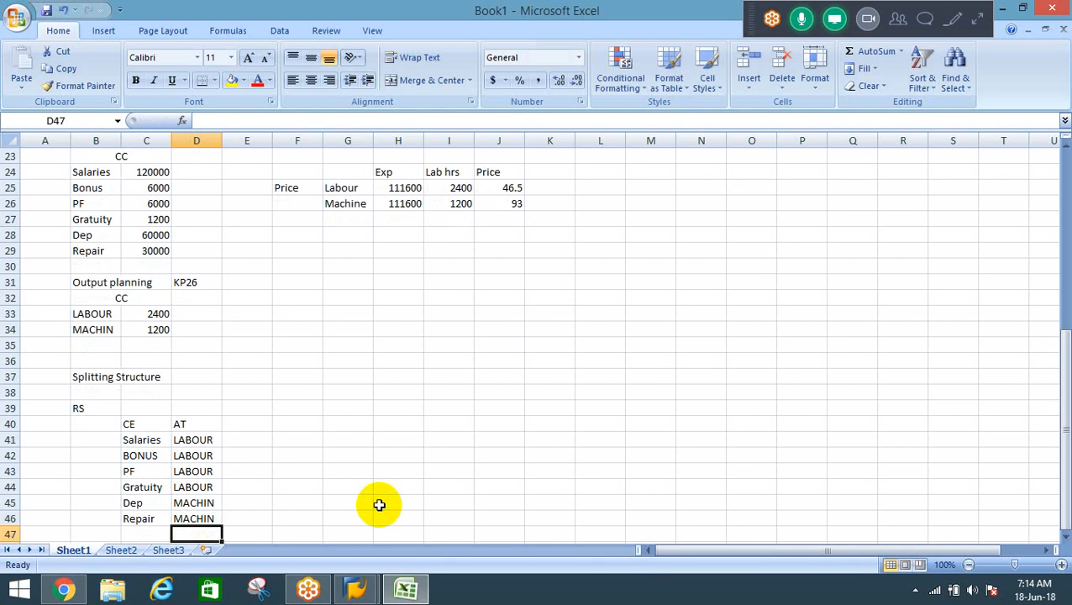
Step: Review the activity types assigned to the cost elements in the RS splitting structure
key(Up)
key(Up)
key(Up)
key(Up)
key(Up)
key(Up)
key(Up)
key(Up)
key(Up)
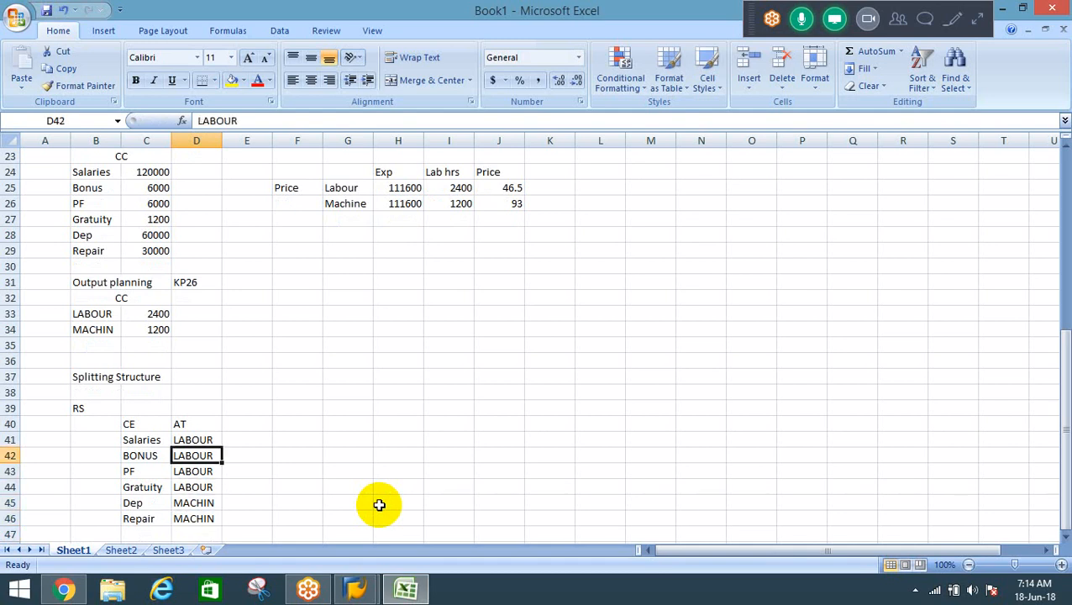
key(Left)
key(Left)
key(Down)
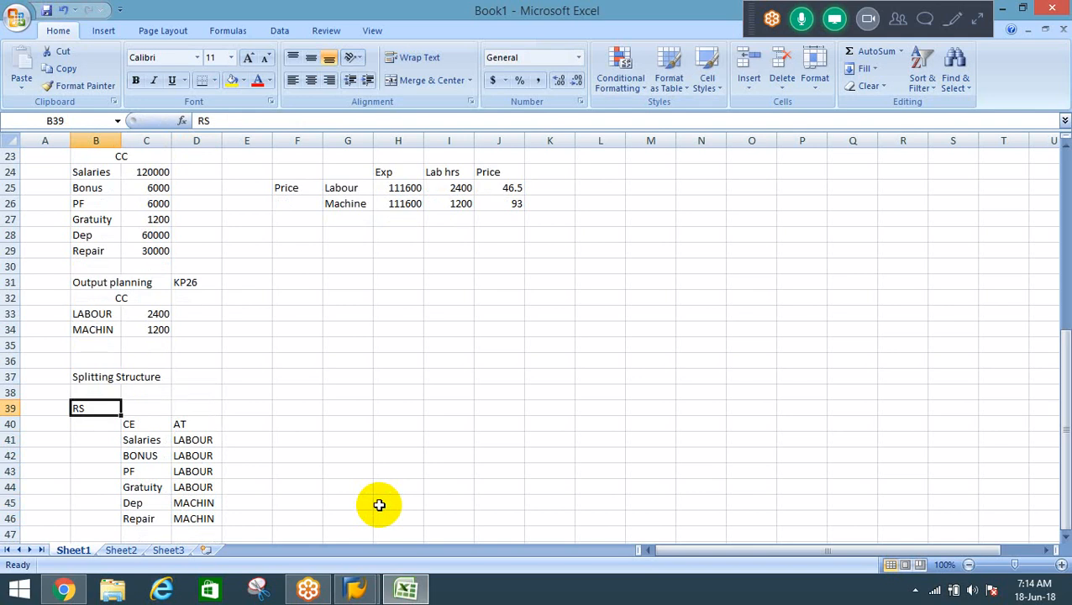
Step: Compare the activity independent input costs from Salaries to Repair with the cost elements listed under RS
key(Up)
key(Up)
key(Up)
key(Up)
key(Up)
key(Up)
key(Up)
key(Up)
key(Up)
key(Up)
key(Up)
key(Up)
key(Up)
key(Up)
key(Up)
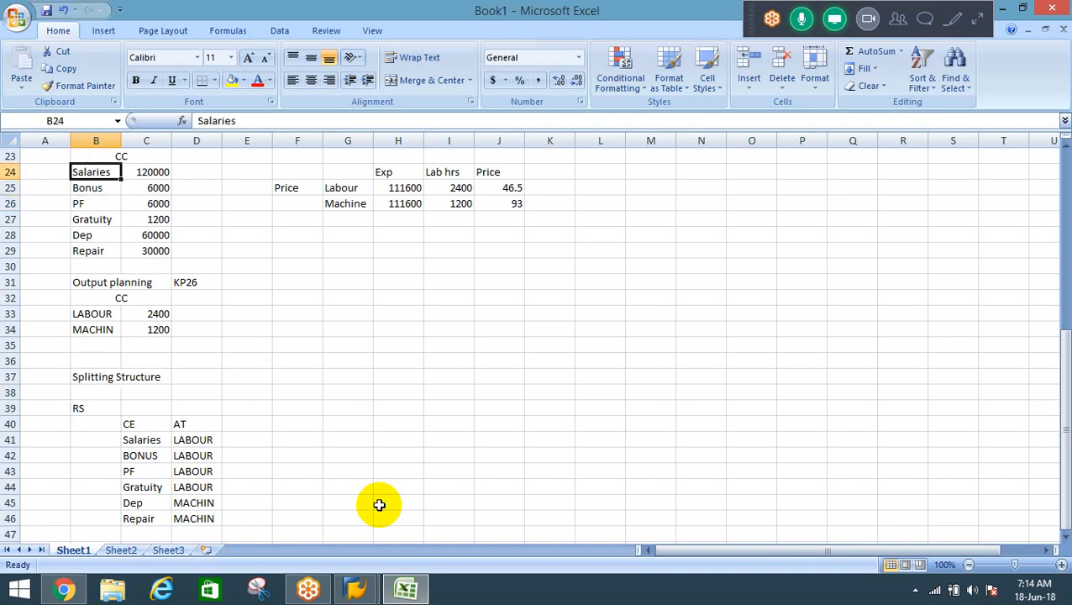
key(Down)
key(Down)
key(Down)
key(Down)
key(Down)
key(Down)
key(Down)
key(Down)
key(Down)
key(Down)
key(Down)
key(Down)
key(Down)
key(Down)
key(Down)
key(Down)
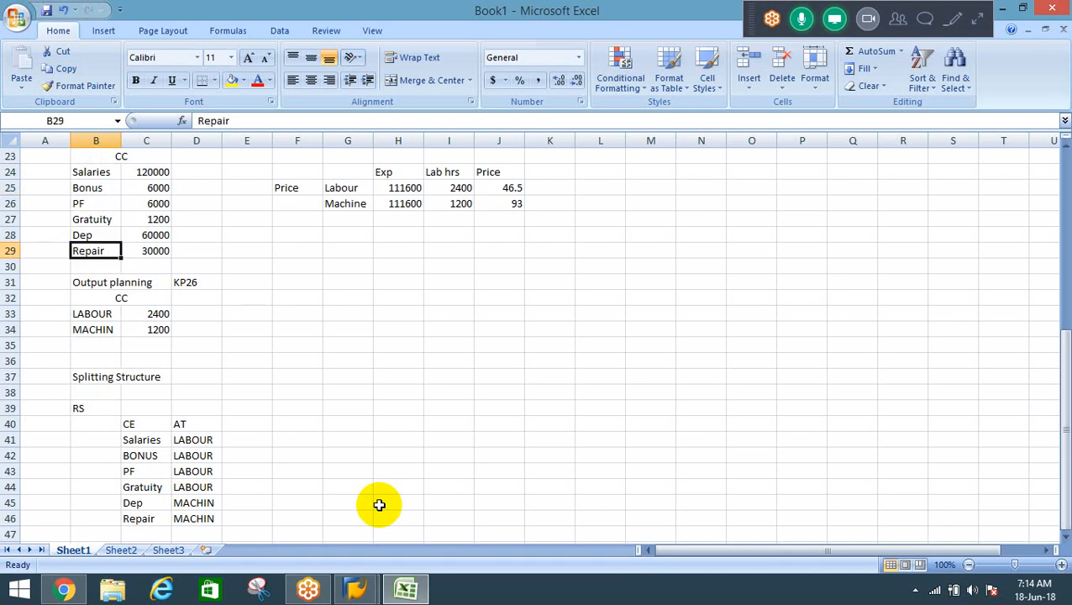
key(Right)
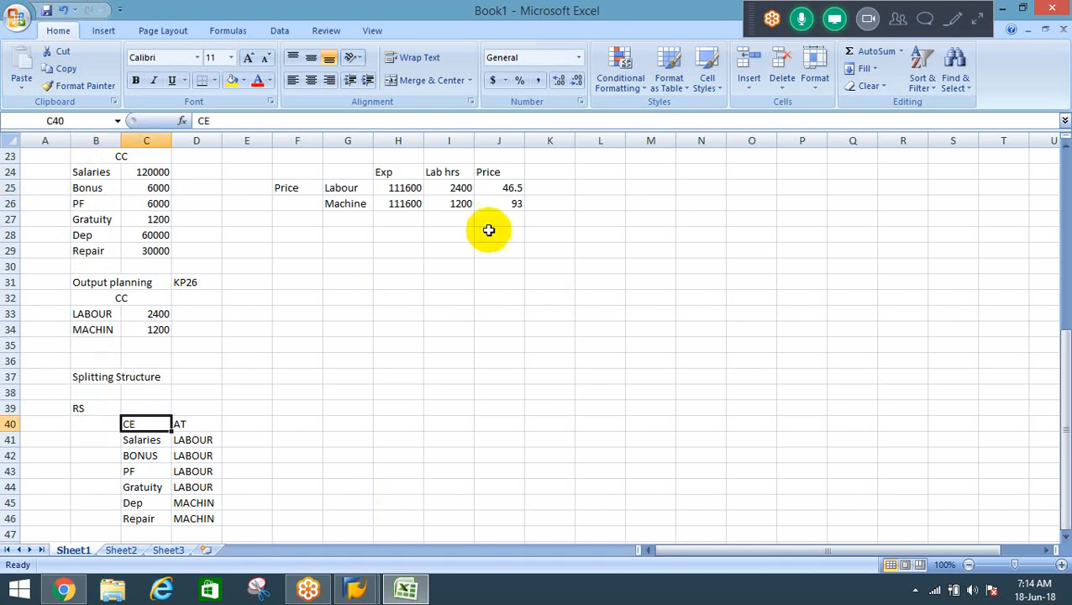
Step: Clear the expense, hours and price values in H25:J26 of the activity independent price table
drag(403, 188, 515, 205)
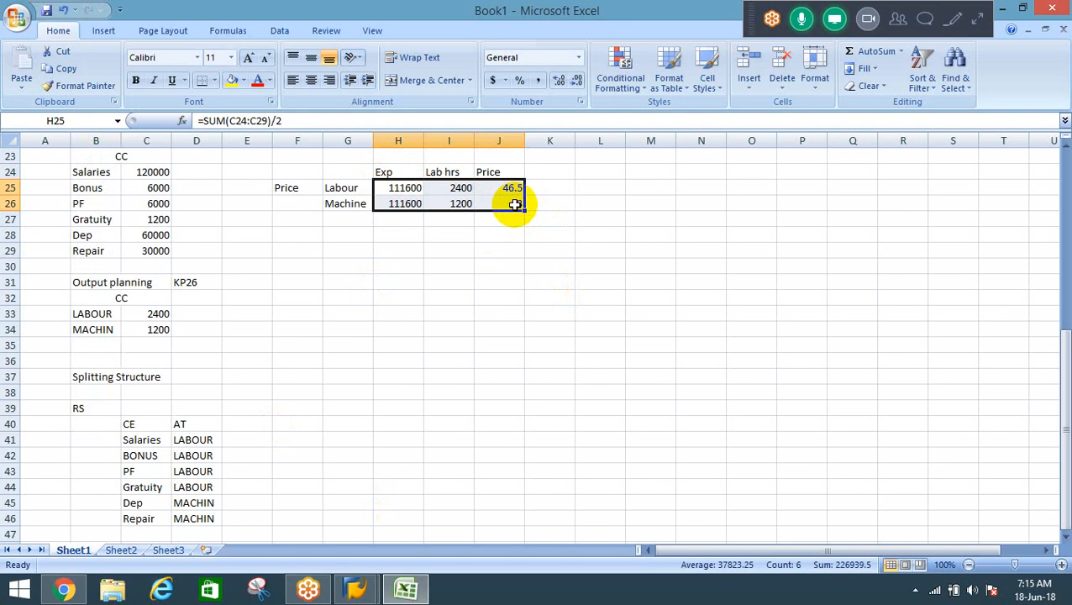
key(Delete)
key(Left)
key(Right)
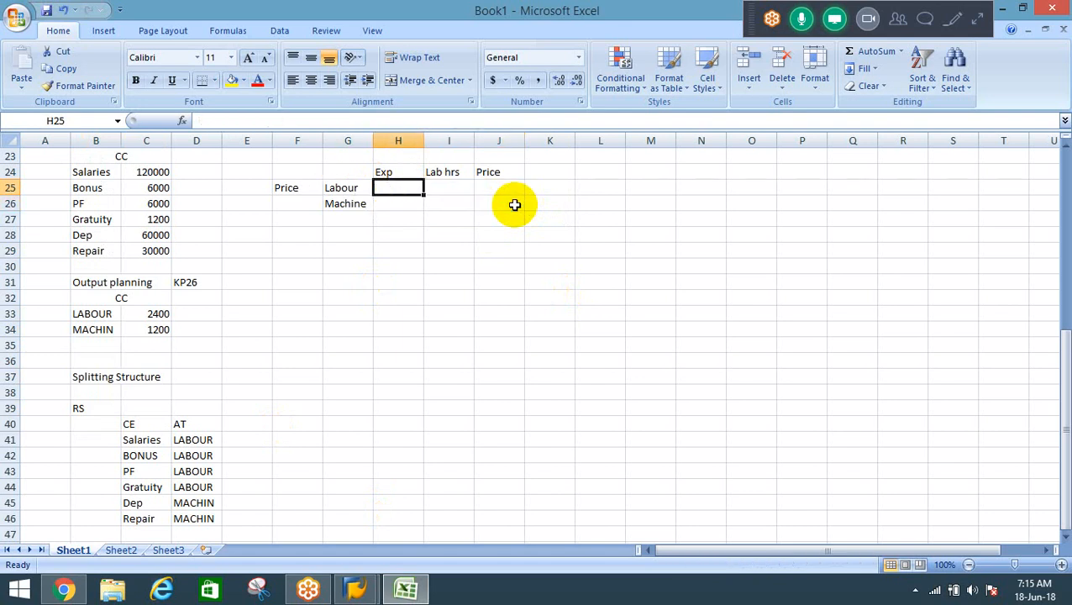
click(84, 406)
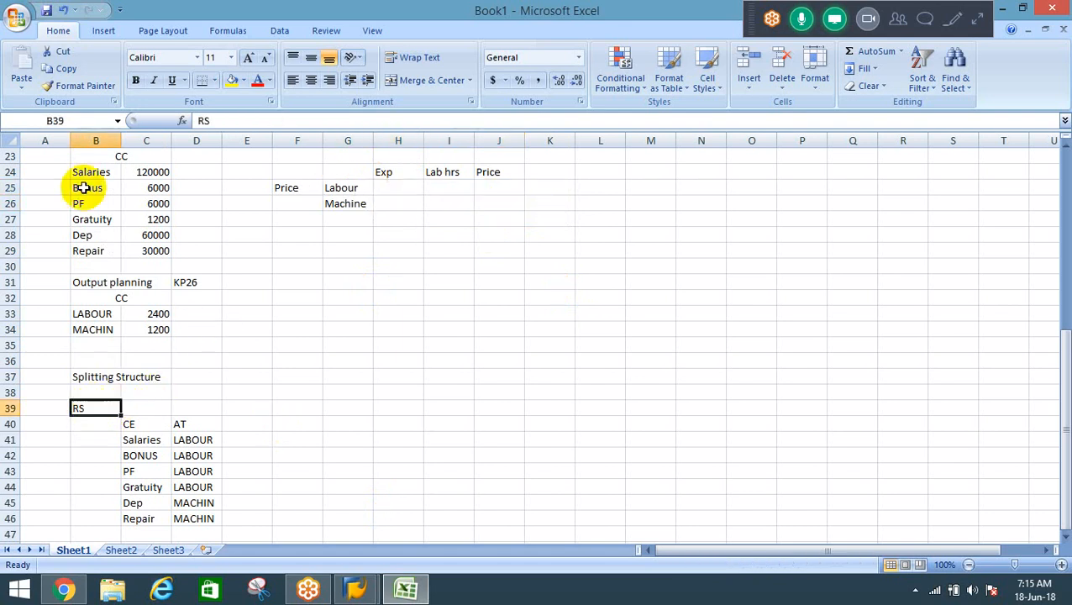
click(139, 149)
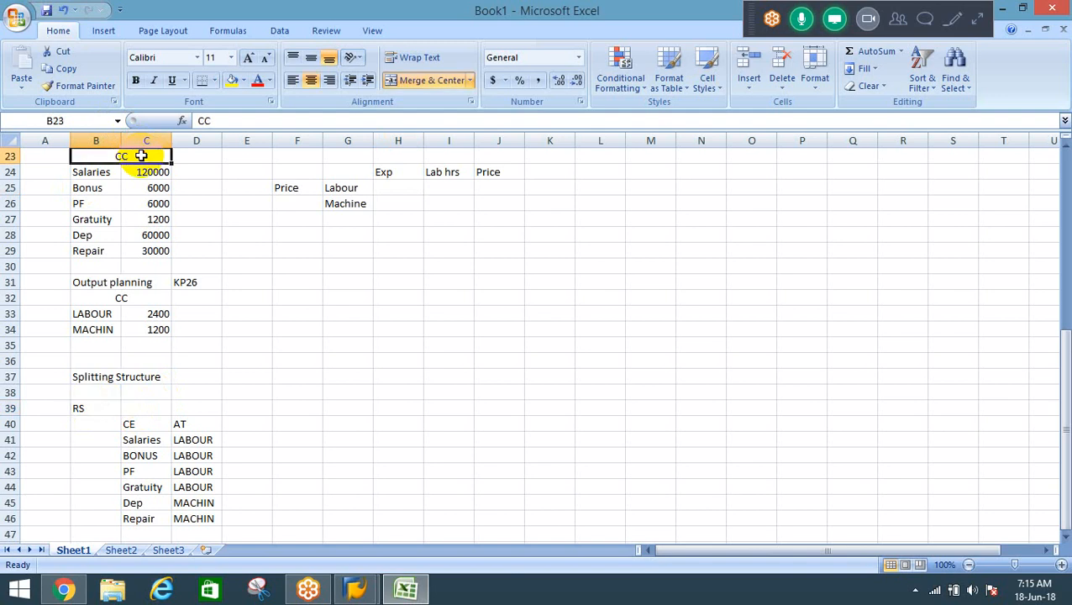
Step: Calculate the Labour expense in H25 as =C24+C25+C26+C27, adding Salaries, Bonus, PF and Gratuity
click(401, 189)
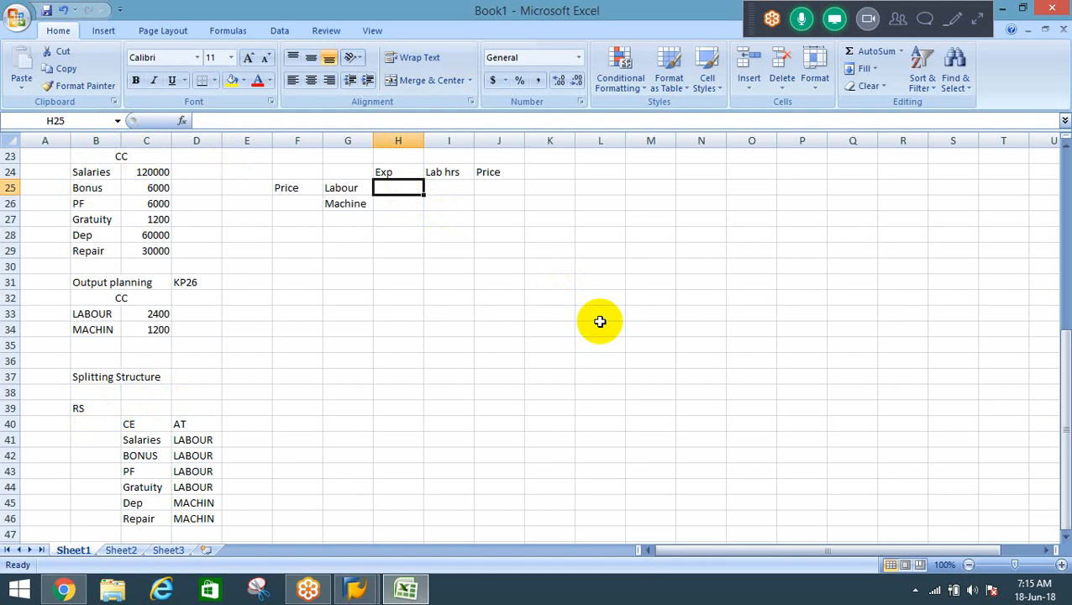
text(=)
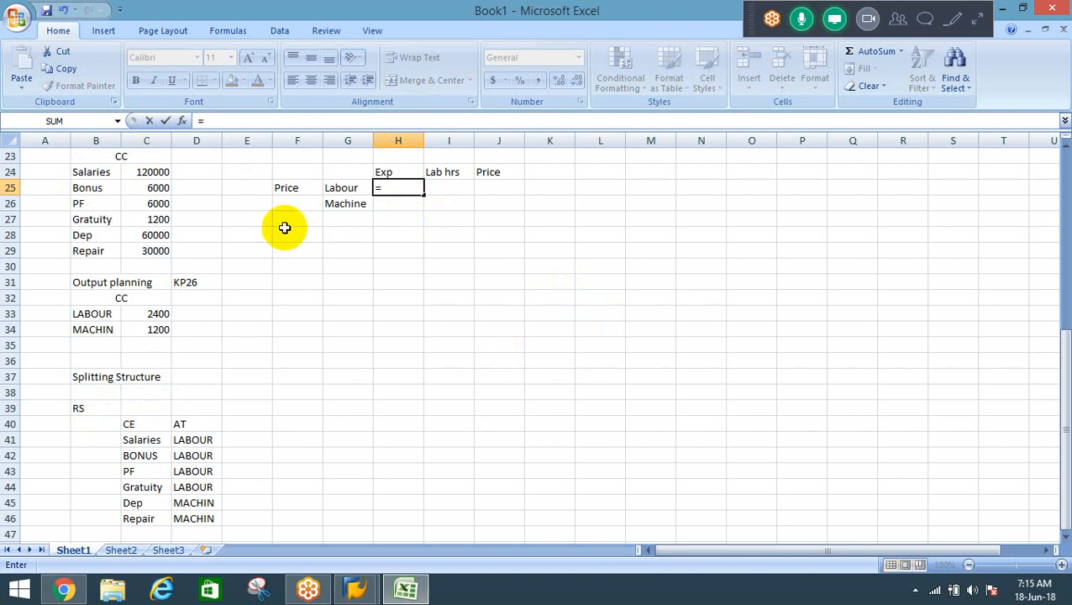
click(136, 171)
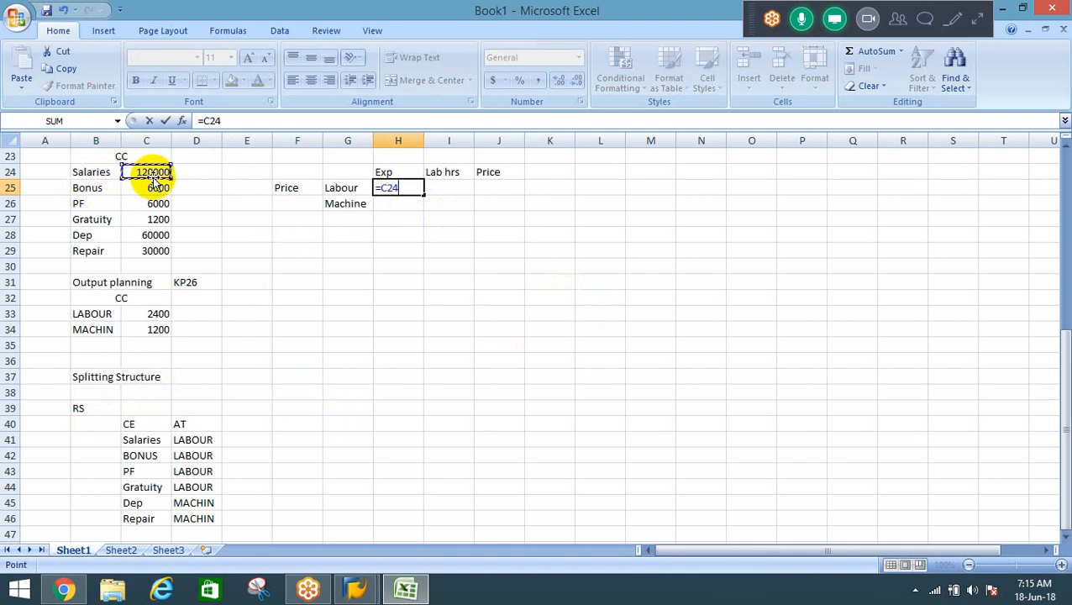
text(+)
click(148, 186)
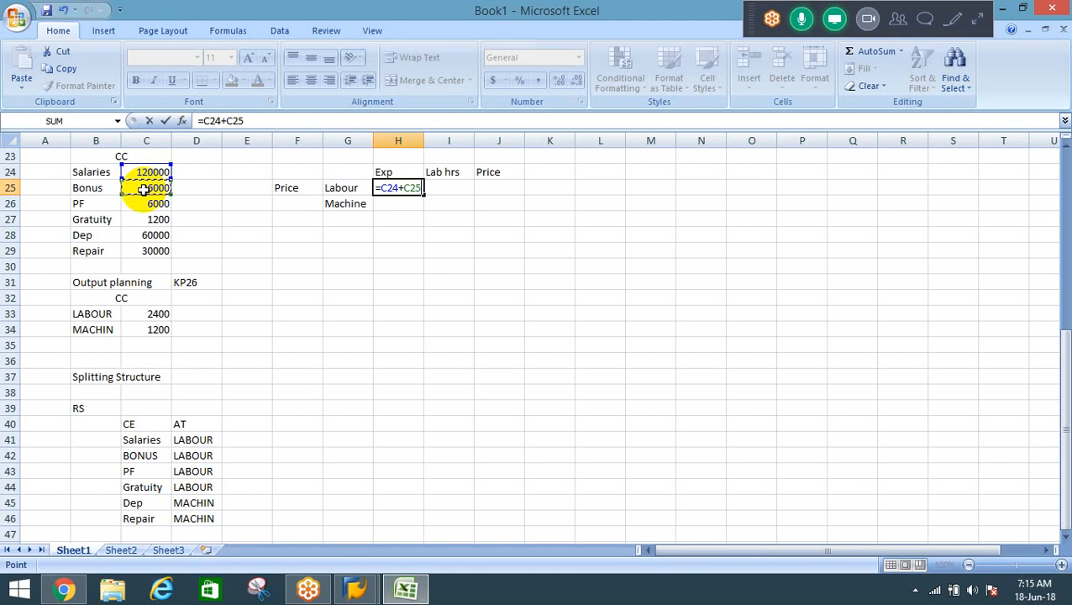
text(+)
click(144, 202)
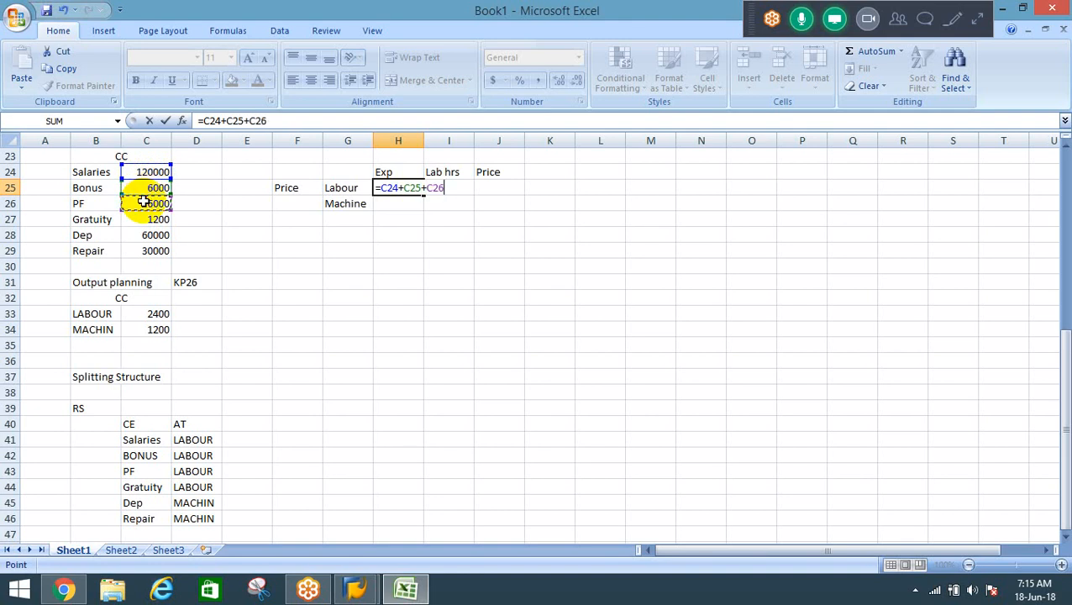
text(+)
click(141, 219)
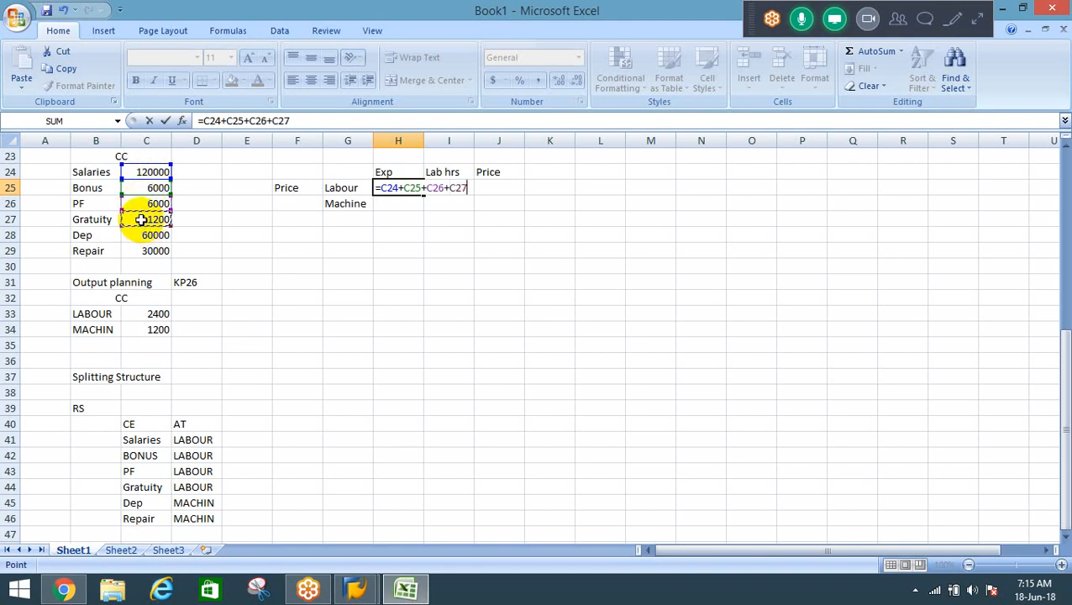
key(Return)
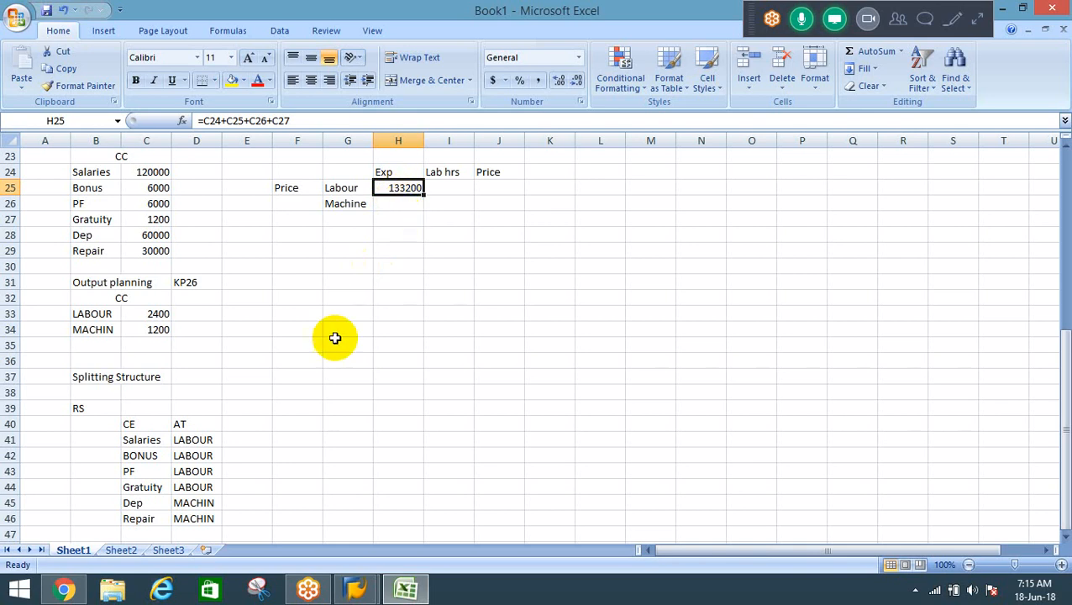
Step: Calculate the Machine expense in H26 as =C28+C29, adding Dep and Repair
click(78, 408)
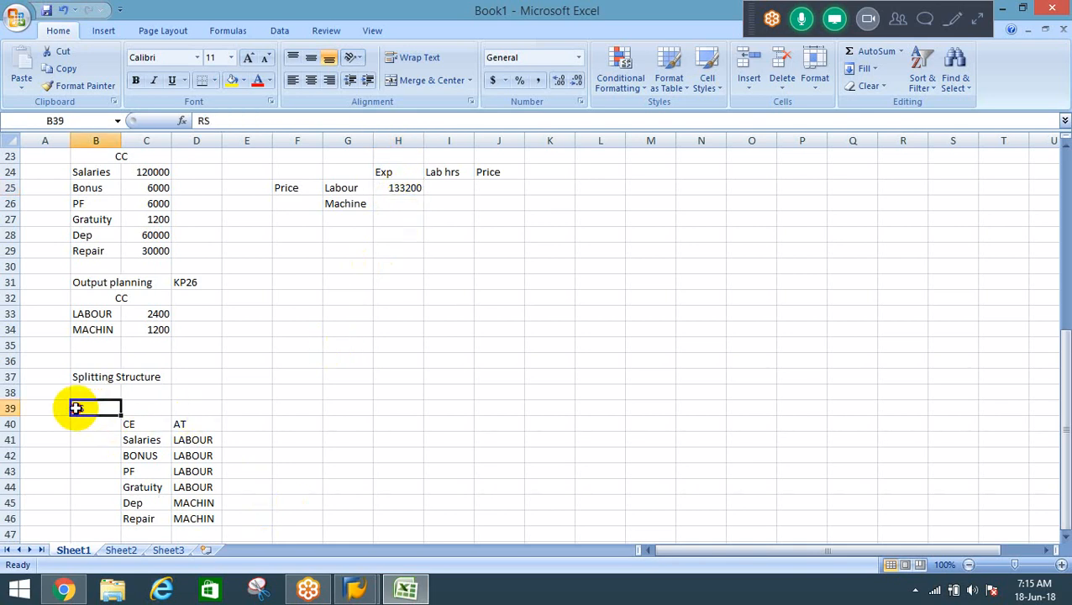
click(109, 158)
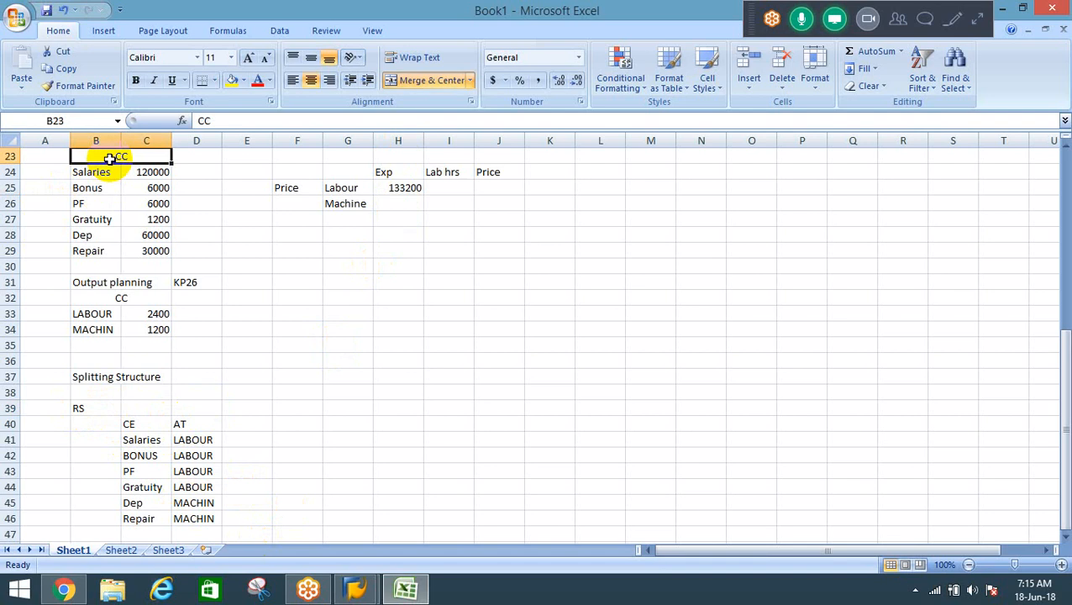
click(82, 411)
click(147, 440)
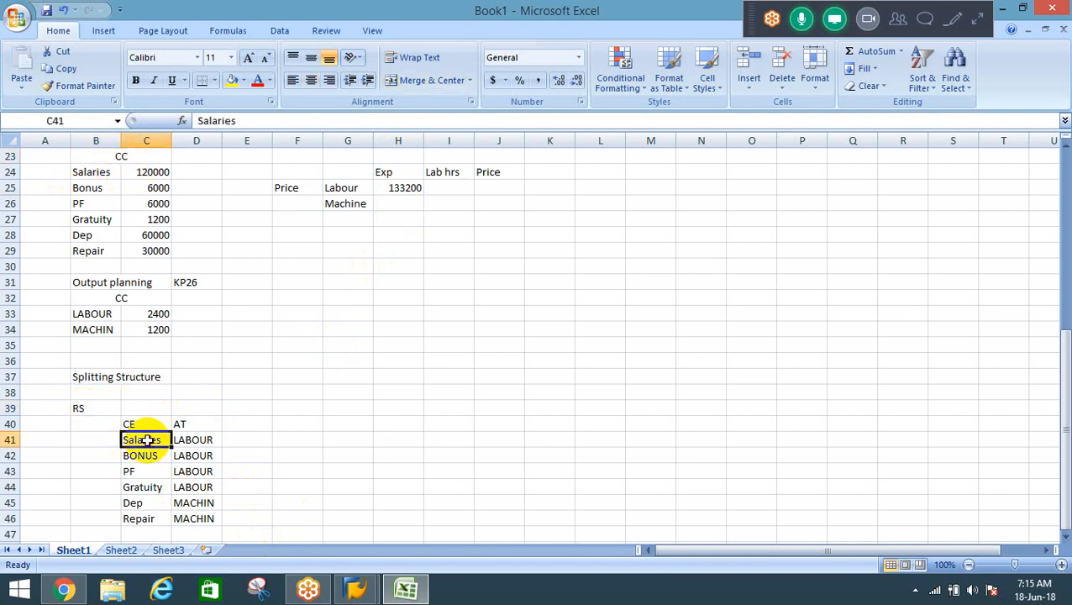
click(193, 441)
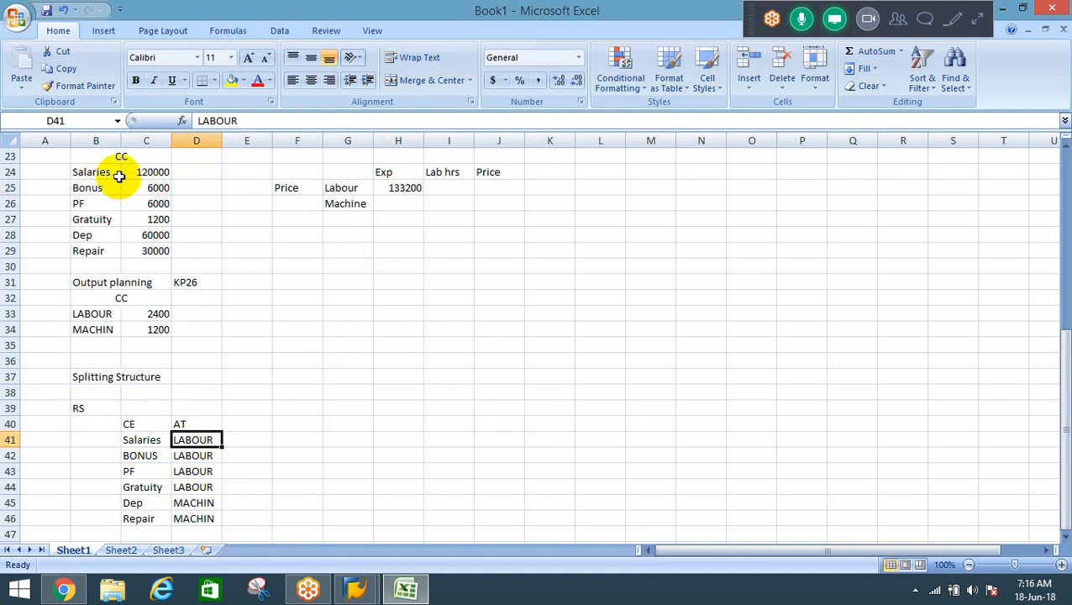
click(402, 202)
text(=)
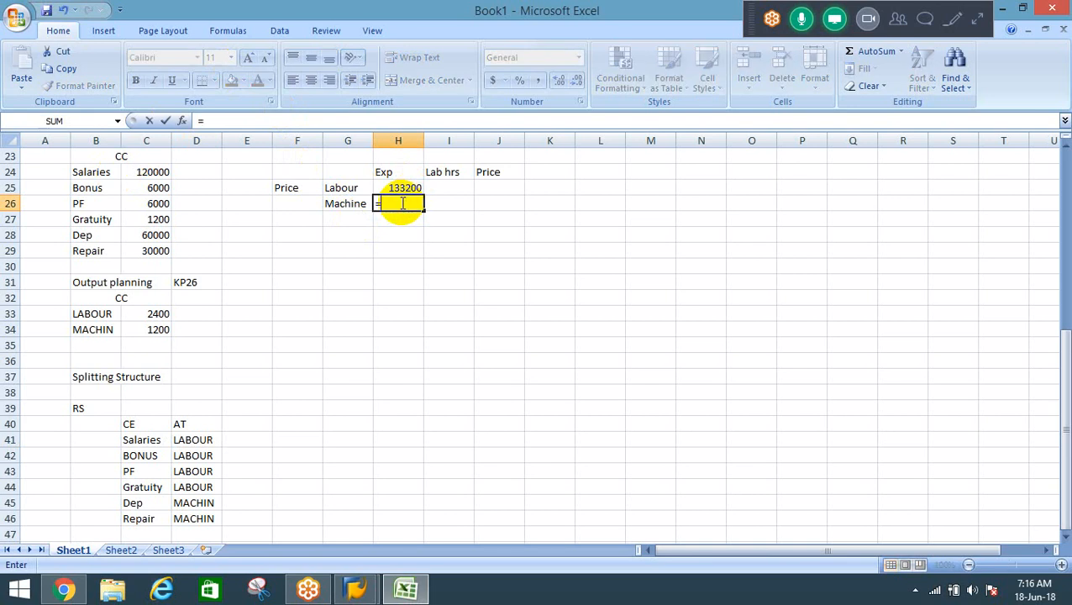
click(154, 236)
text(+)
click(142, 252)
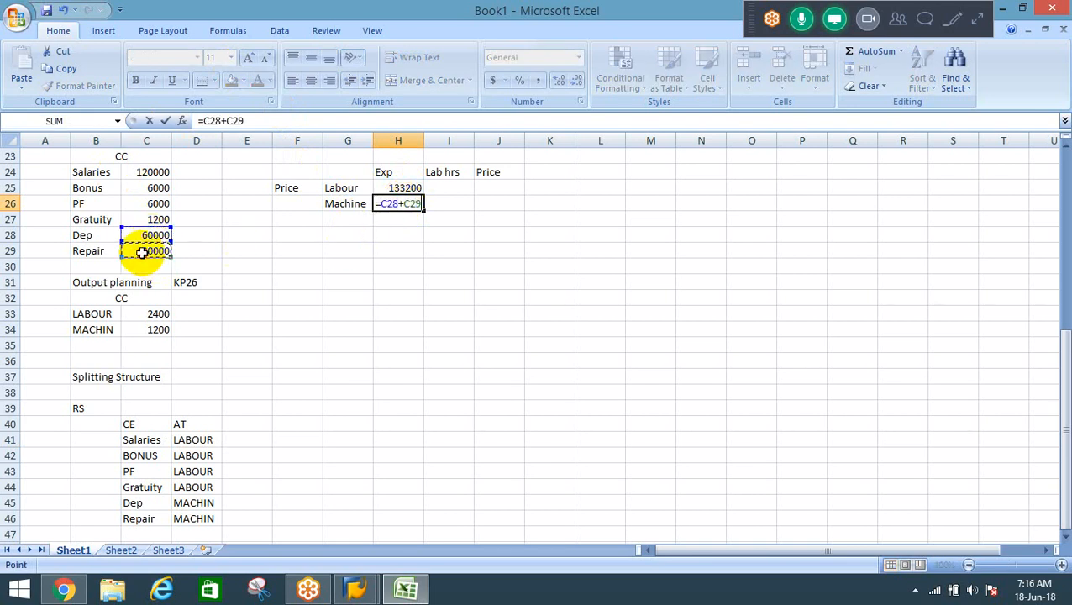
key(Return)
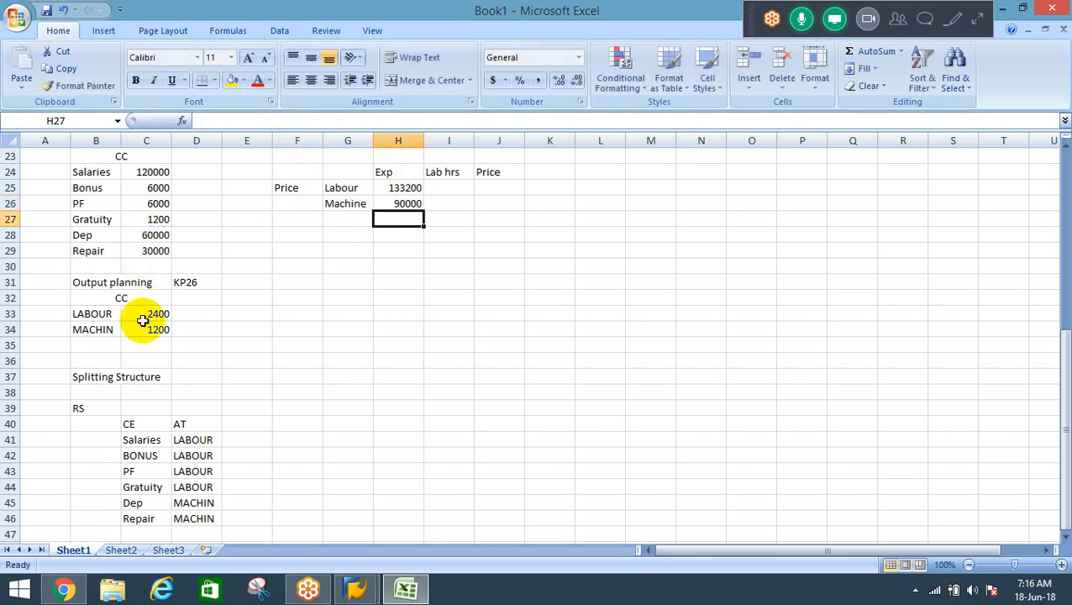
Step: Enter 2400 hours for Labour in I25 and 1200 hours for Machine in I26
click(186, 503)
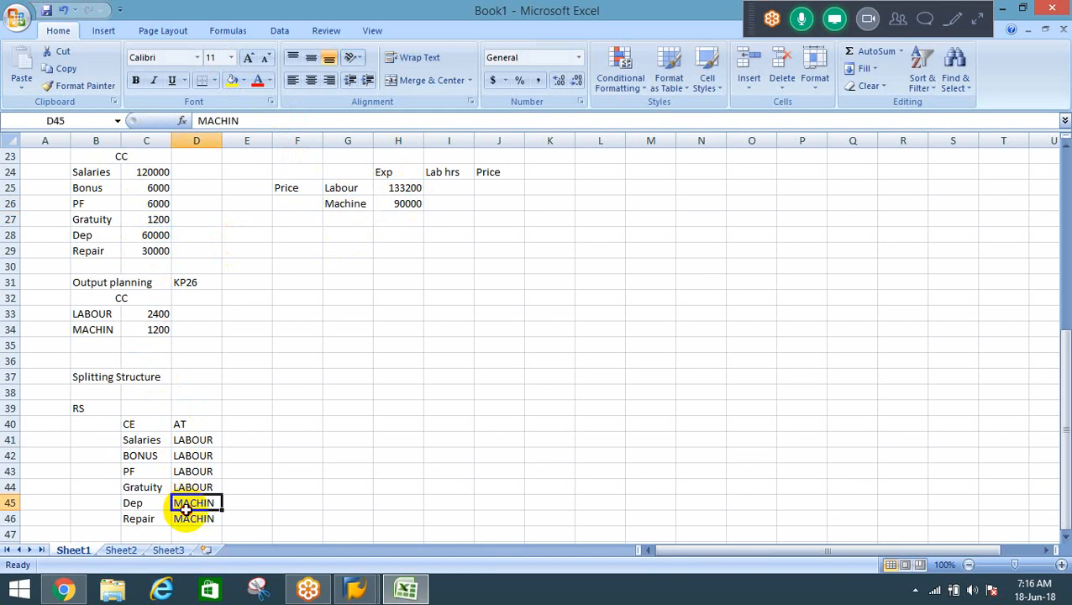
click(443, 188)
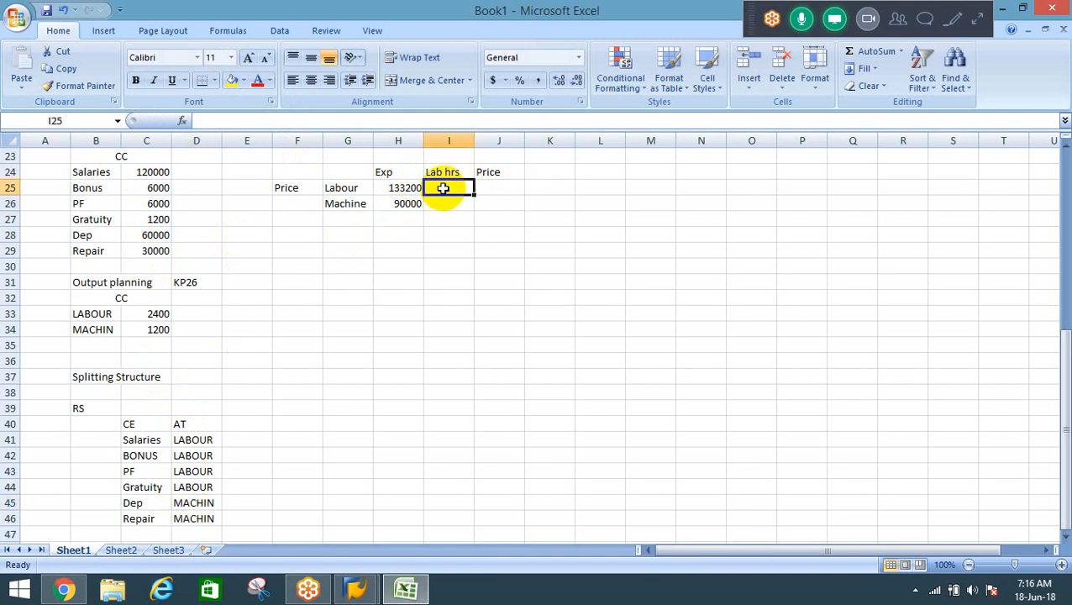
text(2400)
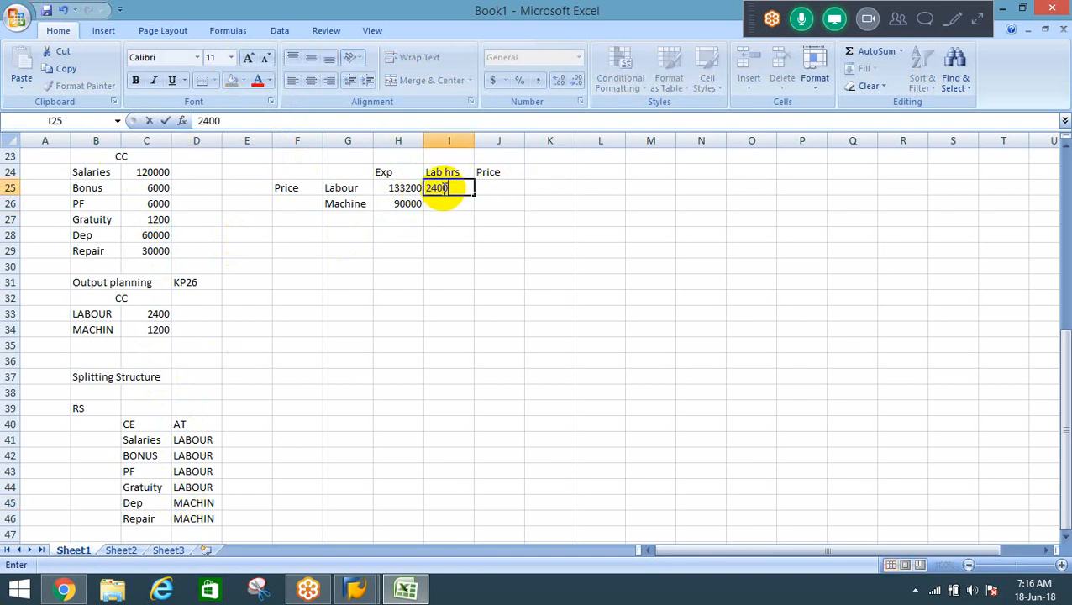
key(Return)
text(1200)
key(Tab)
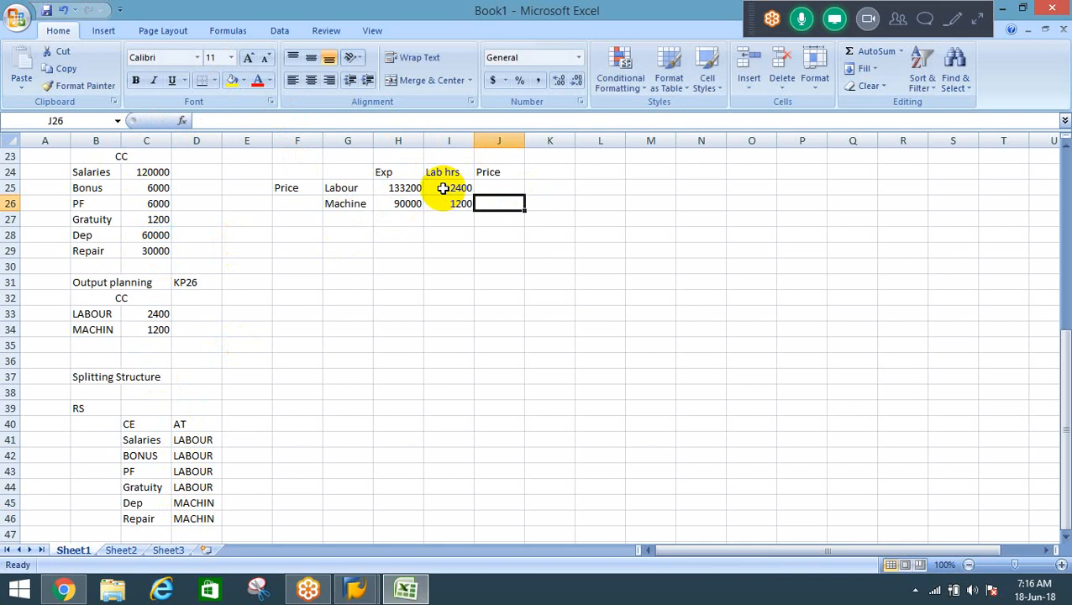
Step: Calculate the Labour price in J25 as =H25/I25 and fill the formula down to Machine in J26
key(Up)
text(=)
key(Left)
key(Left)
text(/)
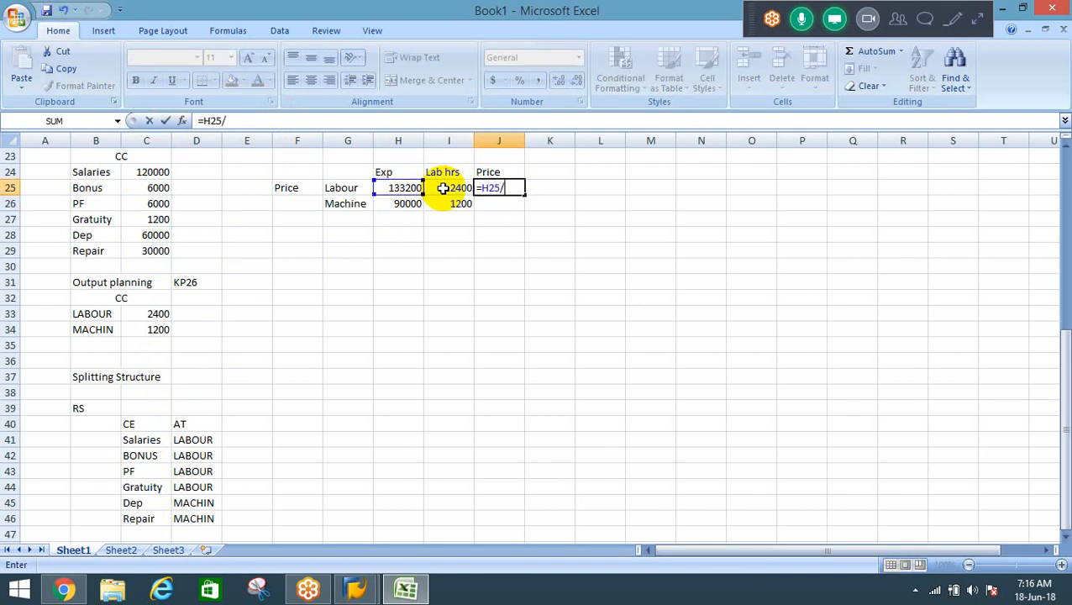
key(Left)
key(Return)
key(ctrl+d)
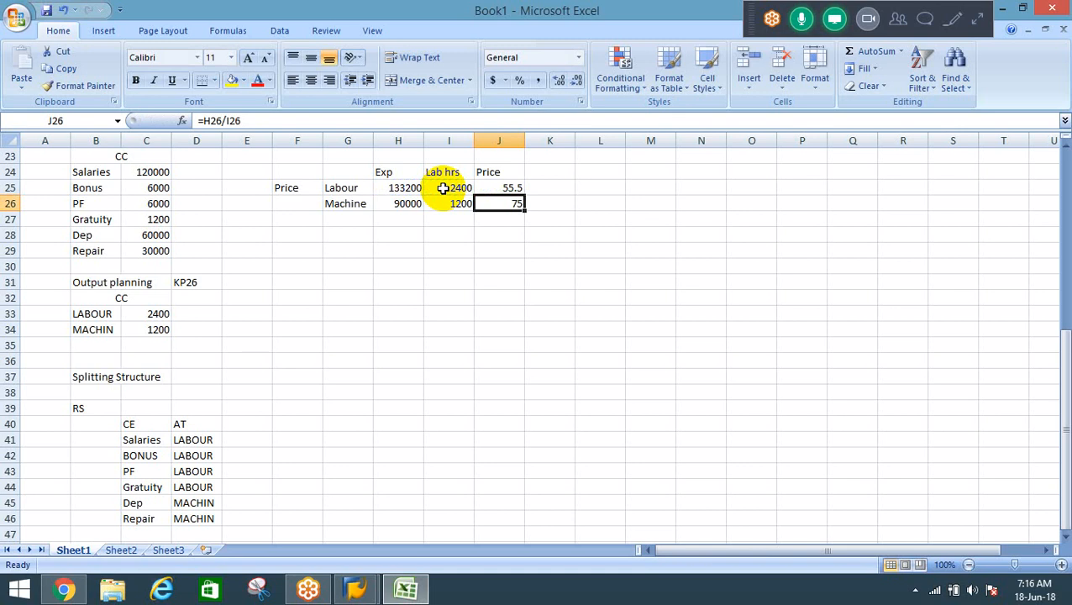
Step: Compare the recalculated Labour and Machine prices with those in the activity dependent planning section above
key(Up)
key(Up)
key(Up)
key(Up)
key(Up)
key(Up)
key(Up)
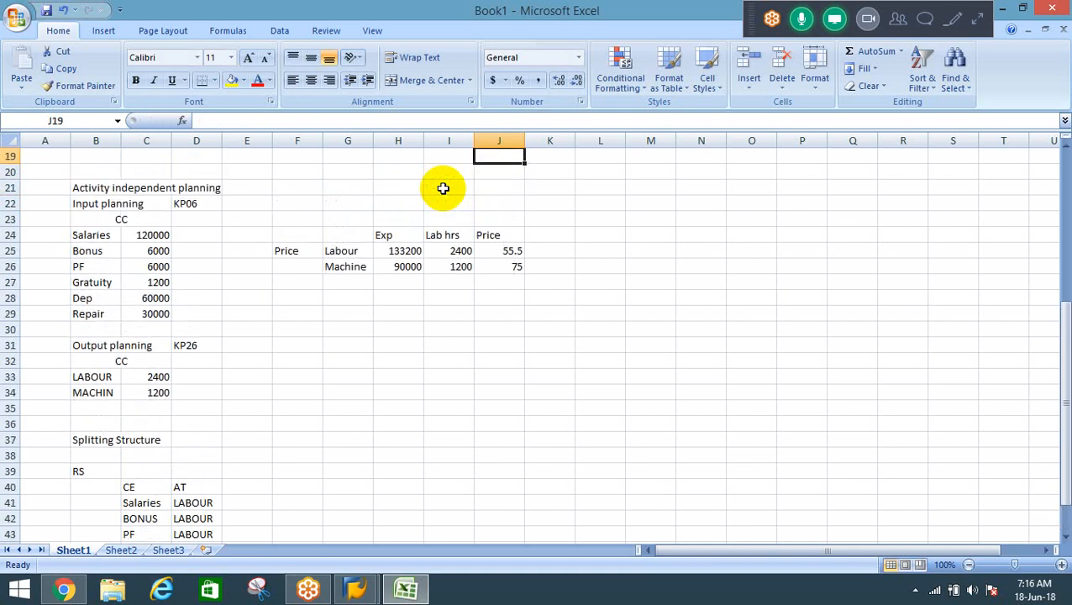
key(Down)
key(Up)
key(Up)
key(Up)
key(Up)
key(Up)
key(Up)
key(Up)
key(Up)
key(Up)
key(Up)
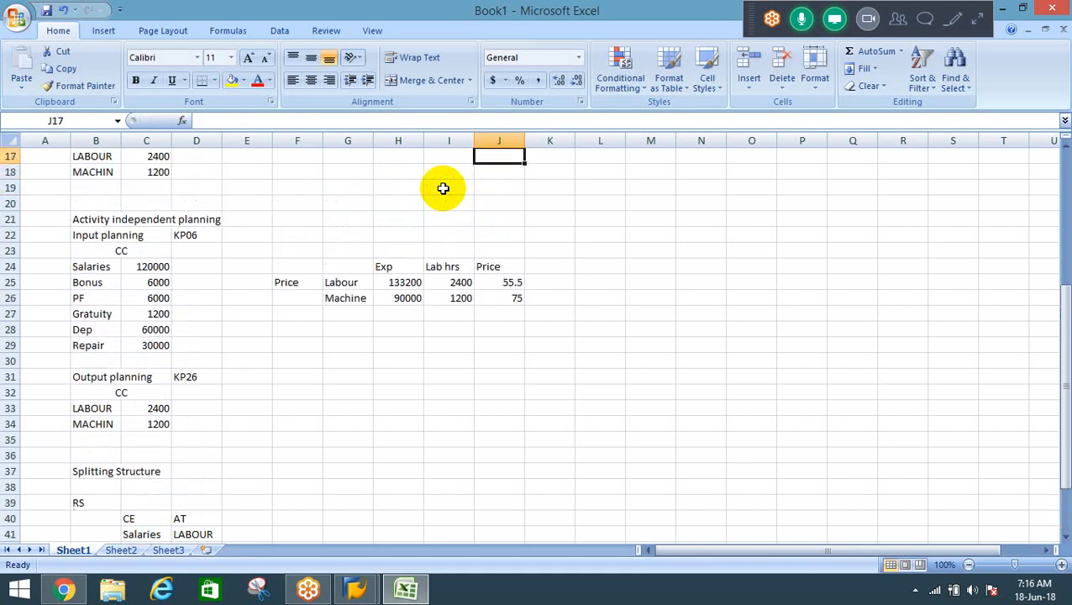
key(Up)
key(Up)
key(Up)
key(Up)
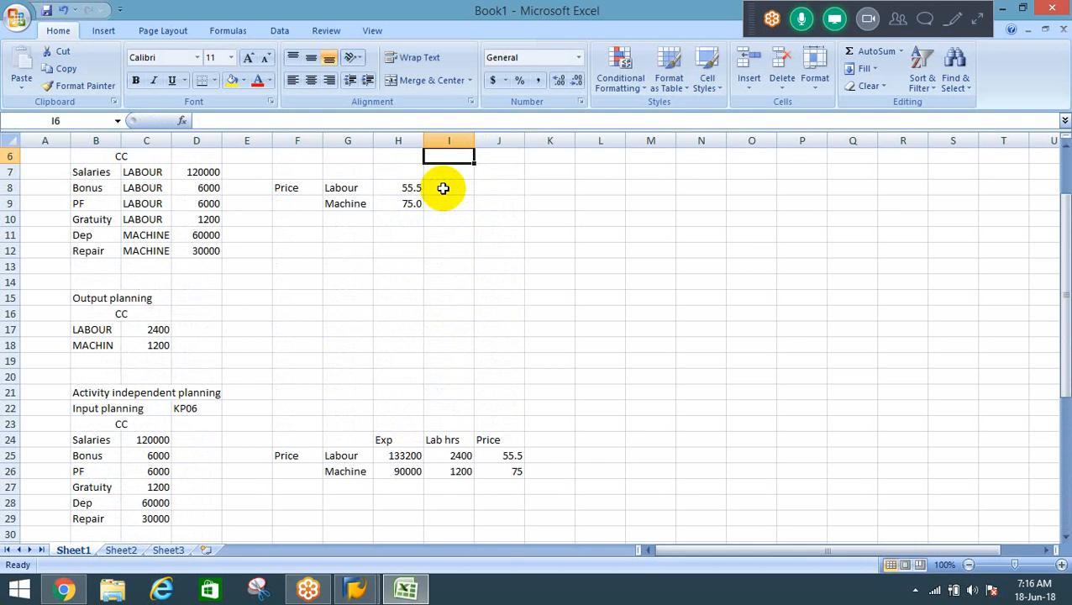
Step: Examine the Labour price formula in H8 and the recalculated prices in the activity independent planning section
key(Left)
key(Left)
key(Down)
key(Down)
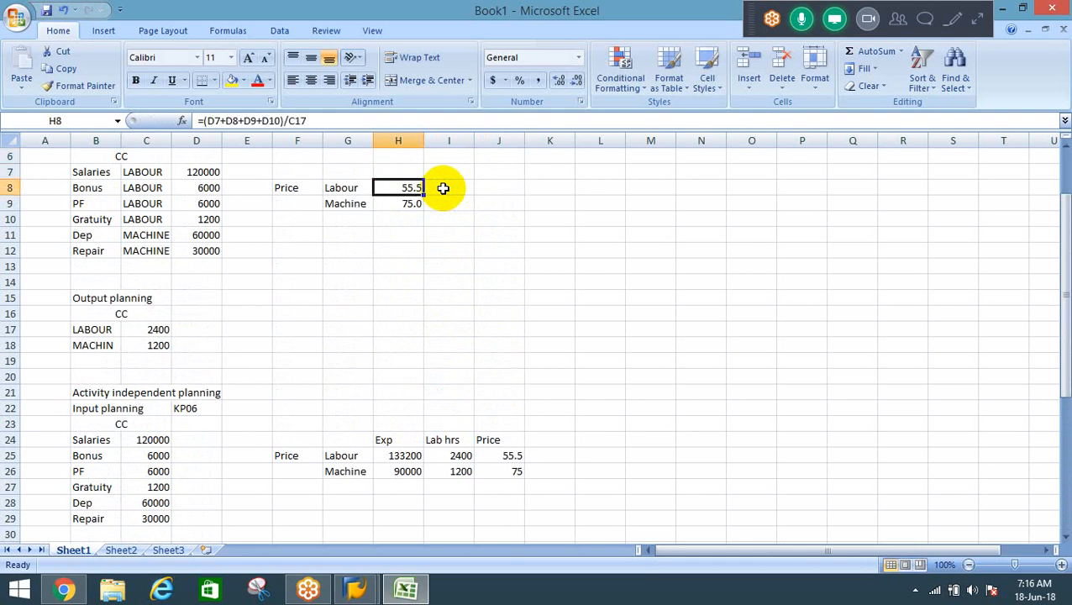
key(Down)
key(Down)
key(Down)
key(Down)
key(Down)
key(Down)
key(Down)
key(Down)
key(Down)
key(Down)
key(Down)
key(Down)
key(Down)
key(Down)
key(Down)
key(Down)
key(Down)
key(Down)
key(Down)
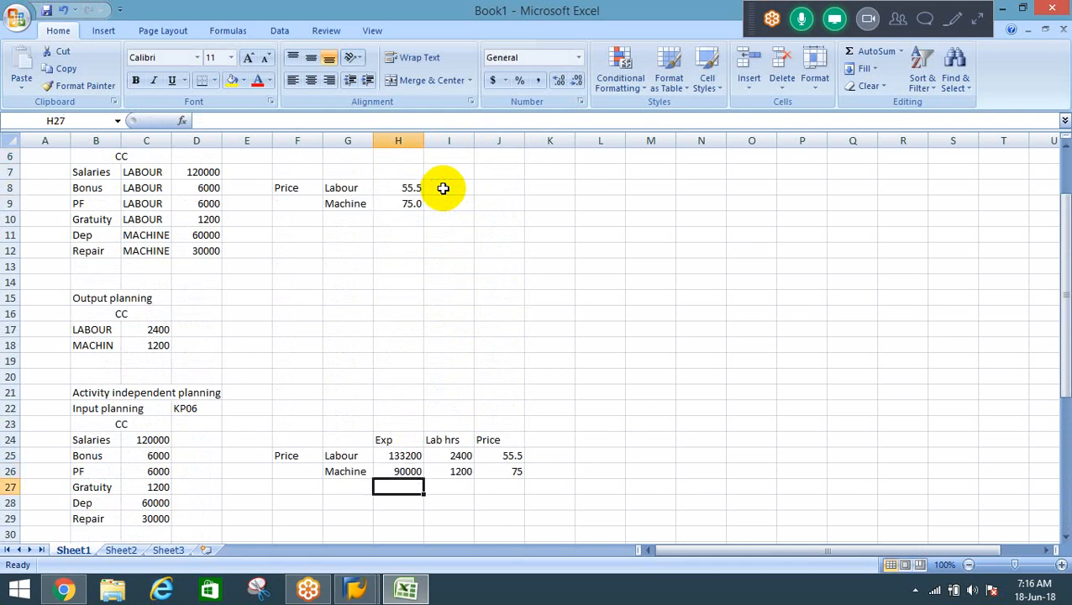
key(Down)
key(Down)
key(Down)
key(Down)
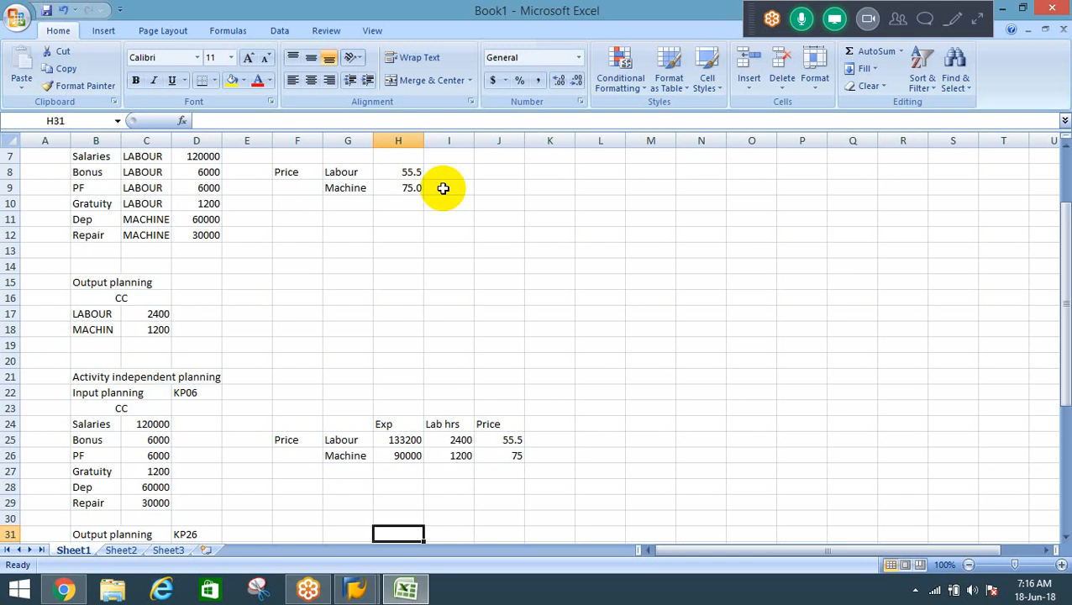
Step: Review the KP26 output planning and the Splitting Structure assignments against the Labour and Machine expenses
key(Down)
key(Down)
key(Down)
key(Down)
key(Down)
key(Down)
key(Down)
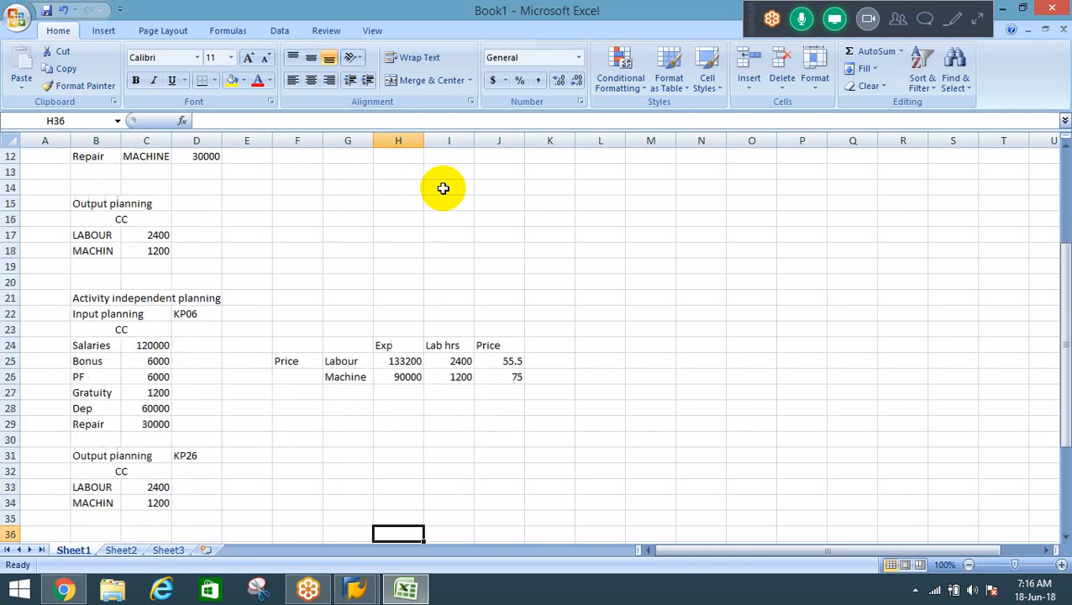
key(Down)
key(Down)
key(Down)
key(Down)
key(Down)
key(Down)
key(Down)
key(Down)
key(Down)
key(Down)
key(Down)
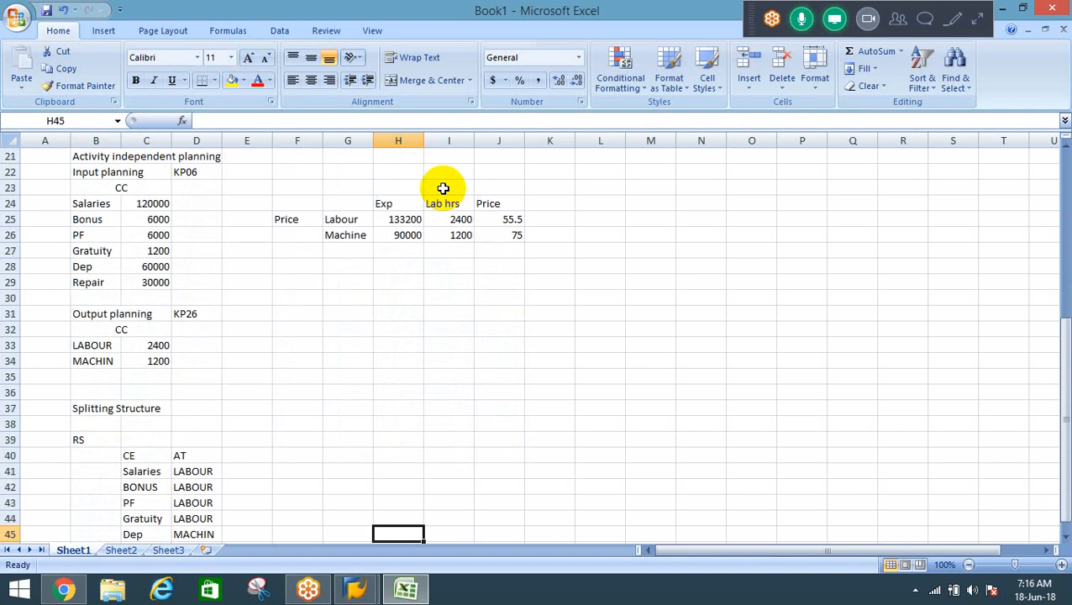
key(Up)
key(Up)
key(Up)
key(Up)
key(Up)
key(Up)
key(Up)
key(Up)
key(Up)
key(Up)
key(Up)
key(Up)
key(Up)
key(Up)
key(Up)
key(Up)
key(Up)
key(Up)
key(Up)
key(Up)
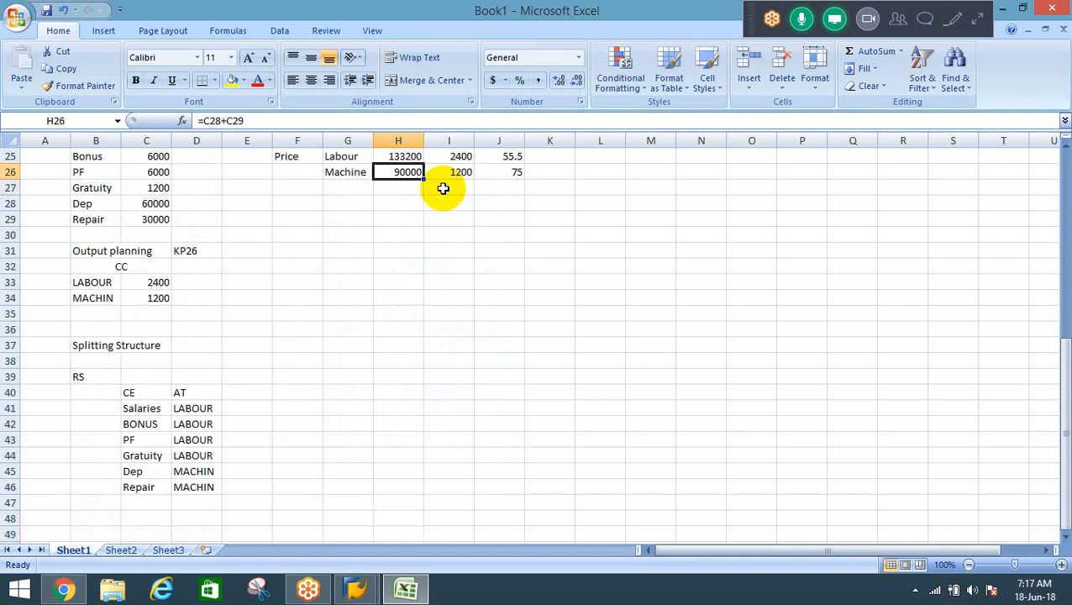
key(Up)
key(Up)
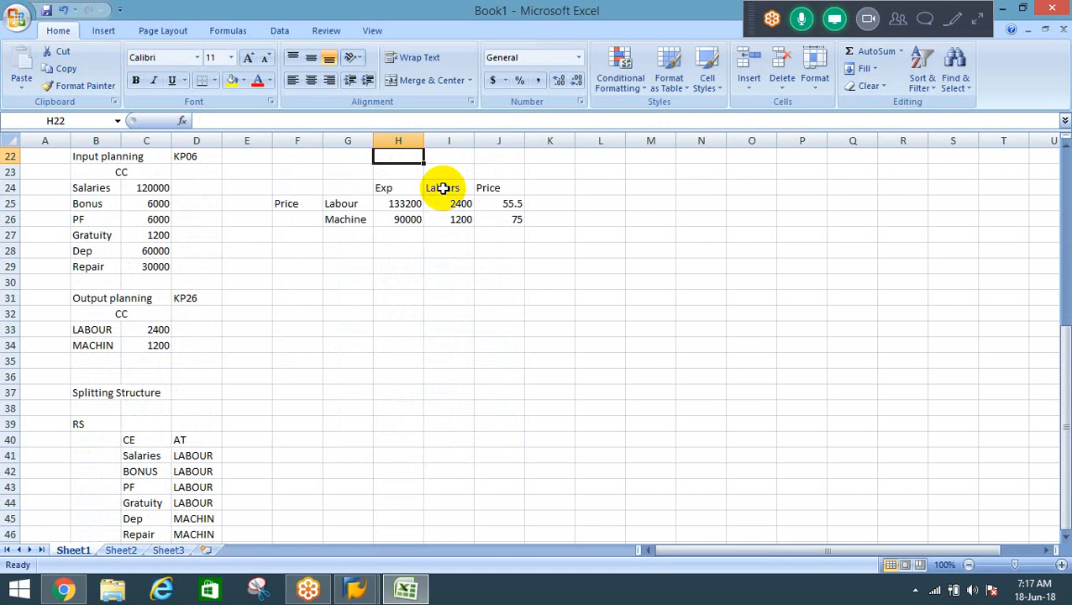
Step: Add a CLEANING row under MACHIN in the KP26 output planning, with CLEANING in B35 and 3600 in C35
key(Down)
key(Left)
key(Left)
key(Left)
key(Down)
key(Down)
key(Down)
key(Down)
key(Down)
key(Down)
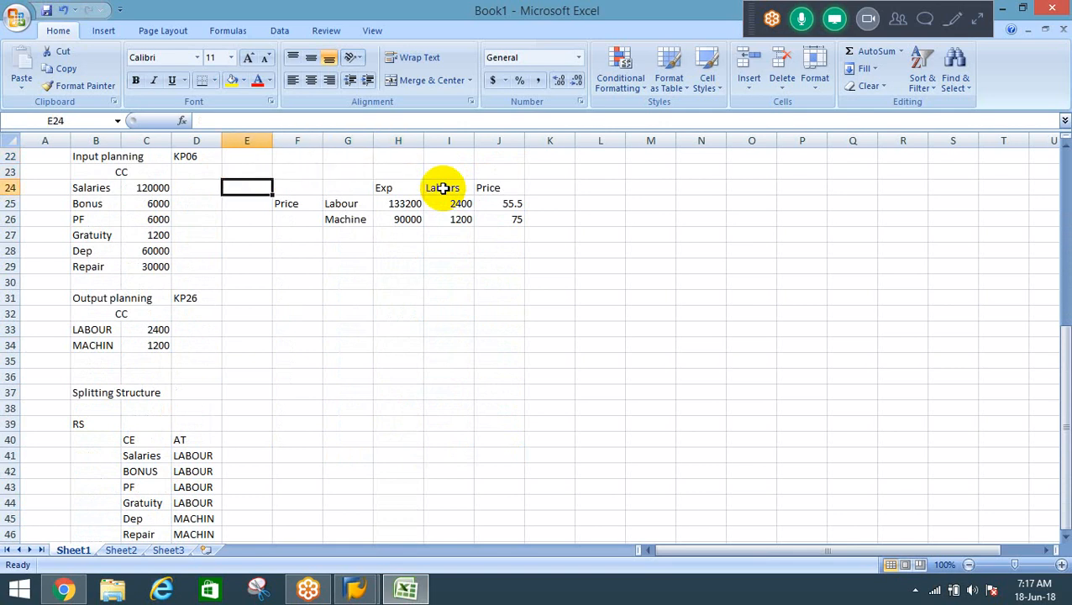
key(Down)
key(Down)
key(Down)
key(Down)
key(Left)
key(Left)
key(Left)
key(Down)
key(Down)
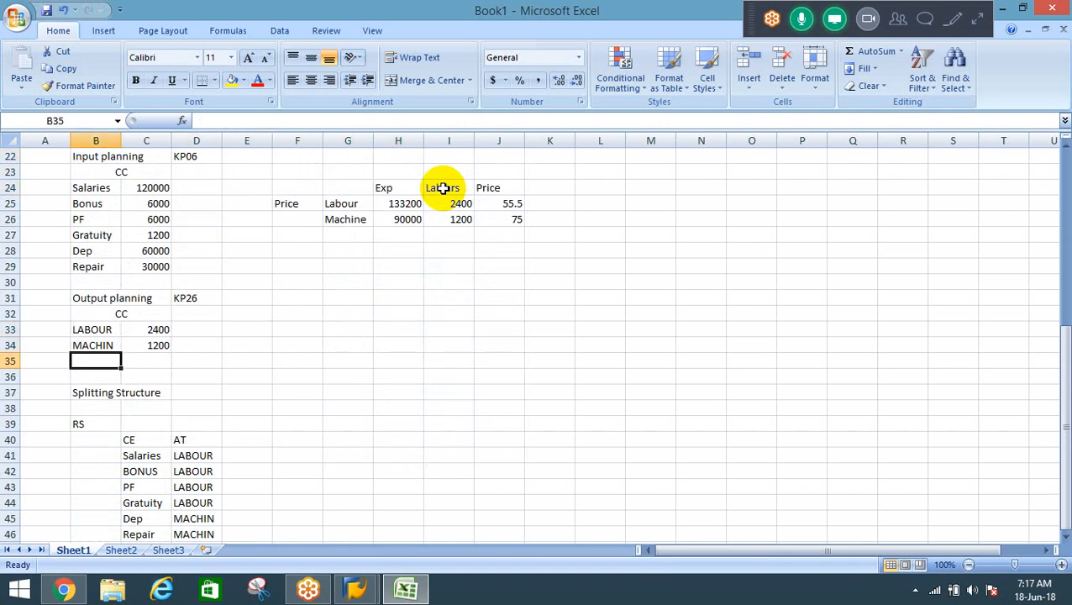
text(CLA)
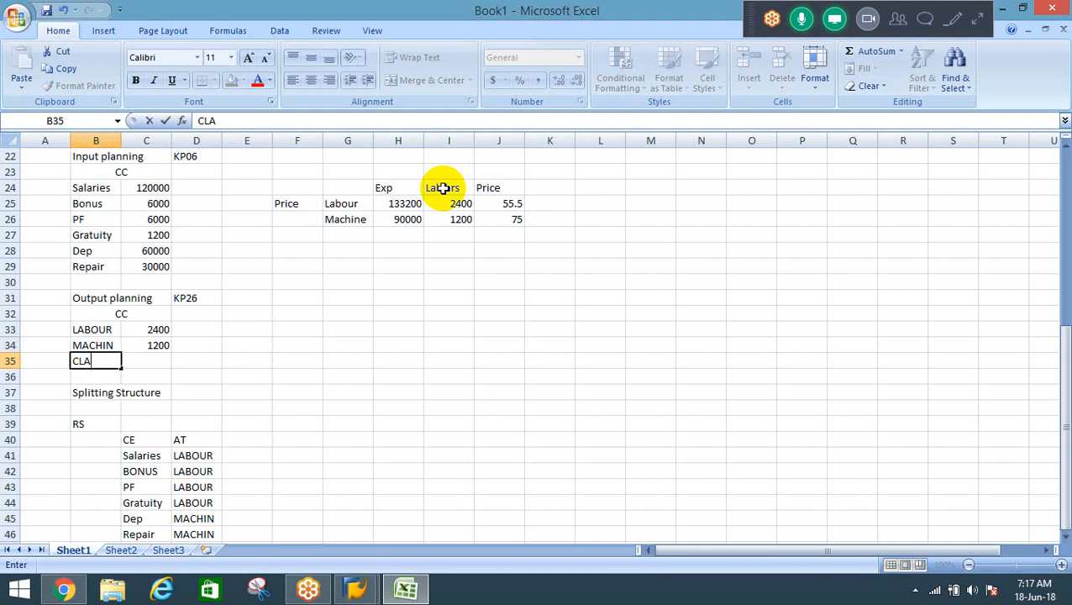
key(BackSpace)
text(EANING)
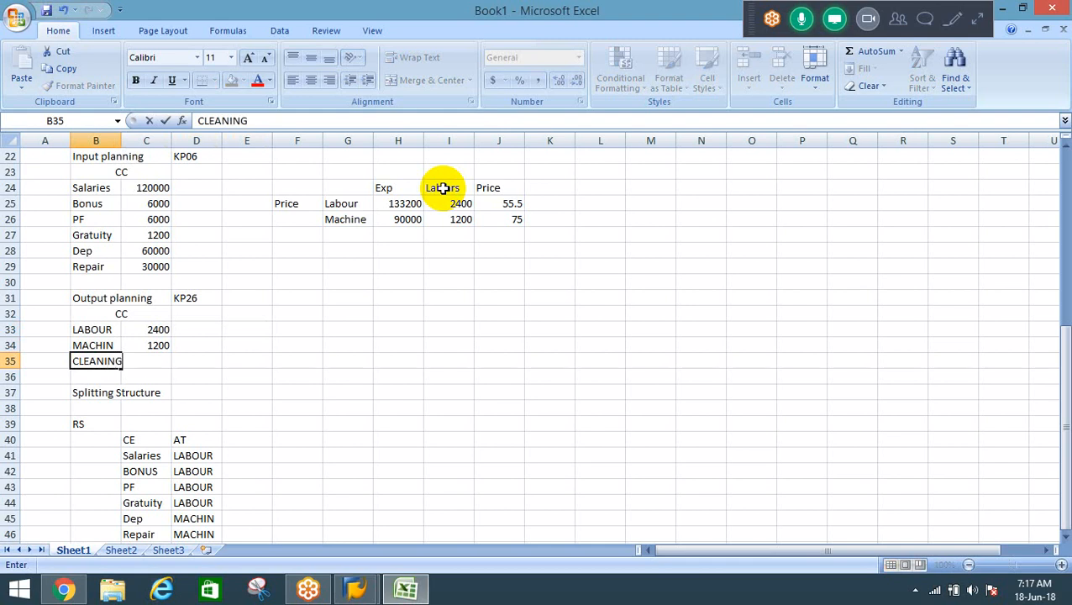
key(Return)
key(Up)
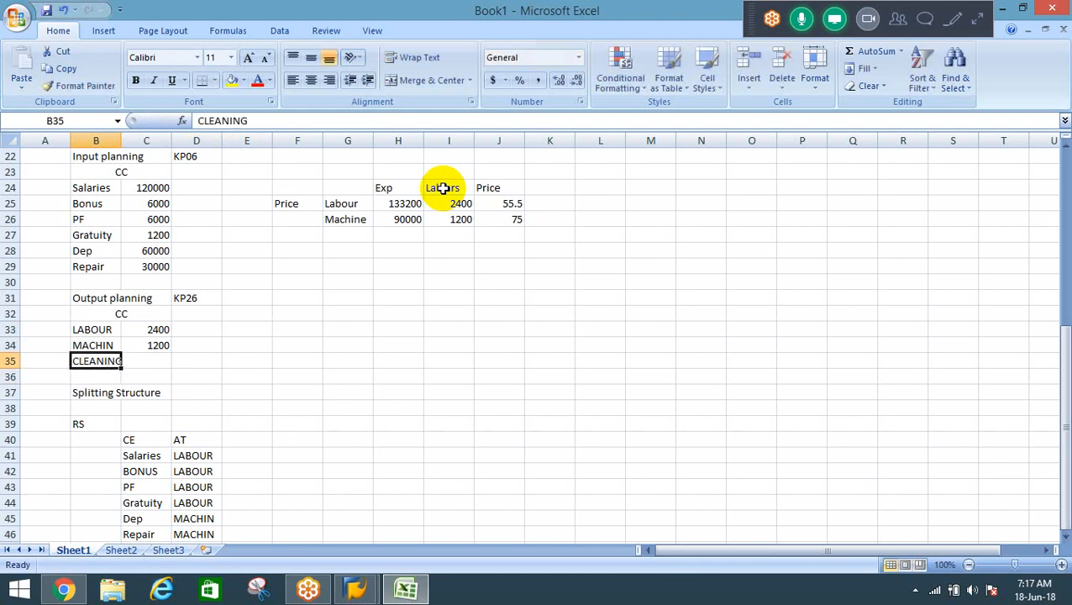
key(Right)
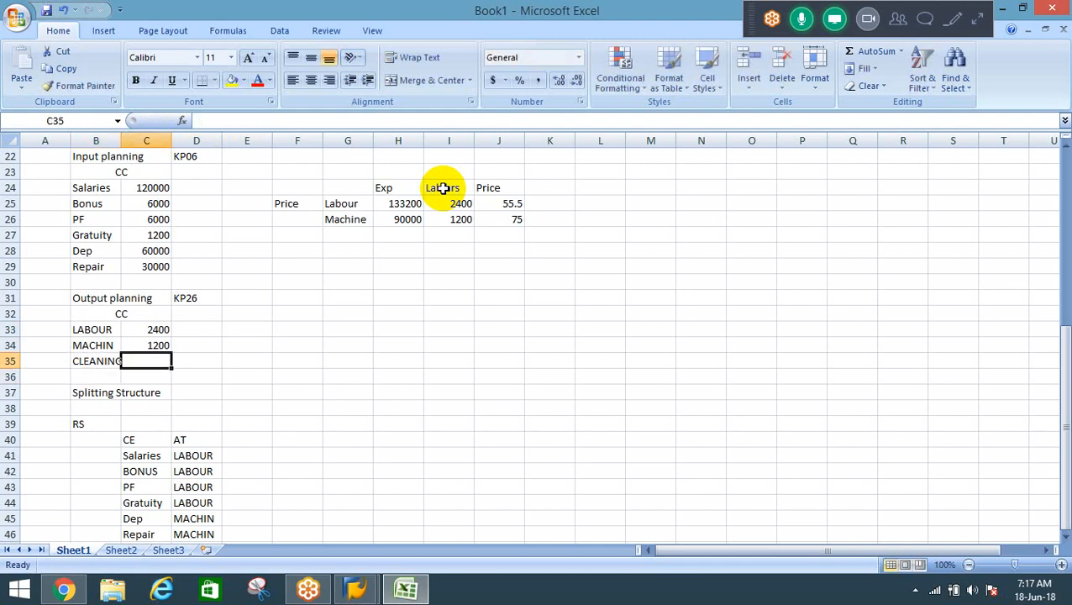
text(3600)
key(Return)
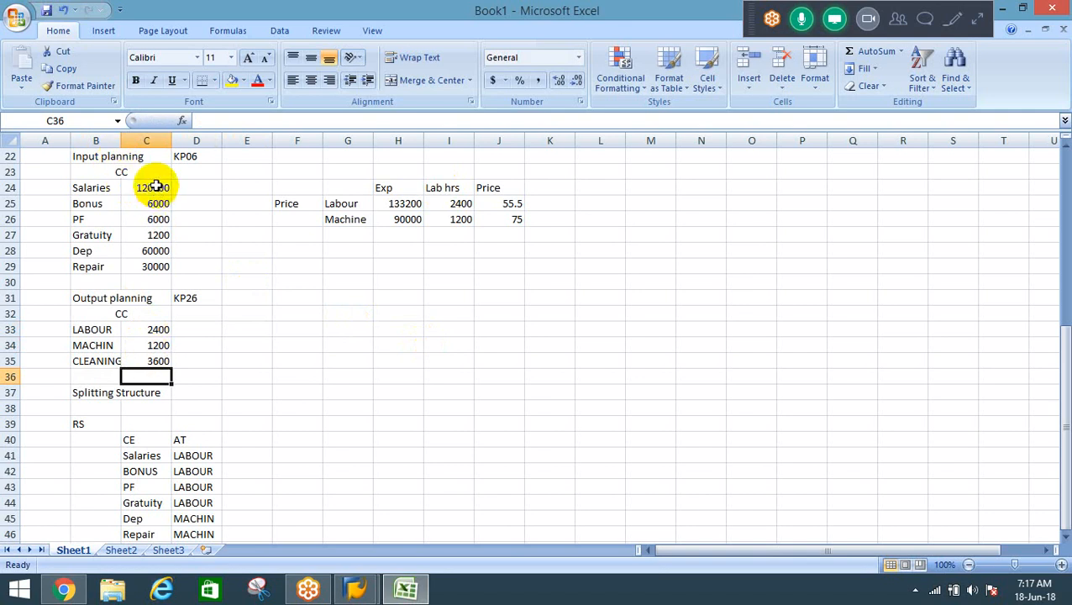
Step: Compare the salary-related costs and Dep in the input planning with the LABOUR, MACHIN and CLEANING output quantities
drag(155, 186, 158, 241)
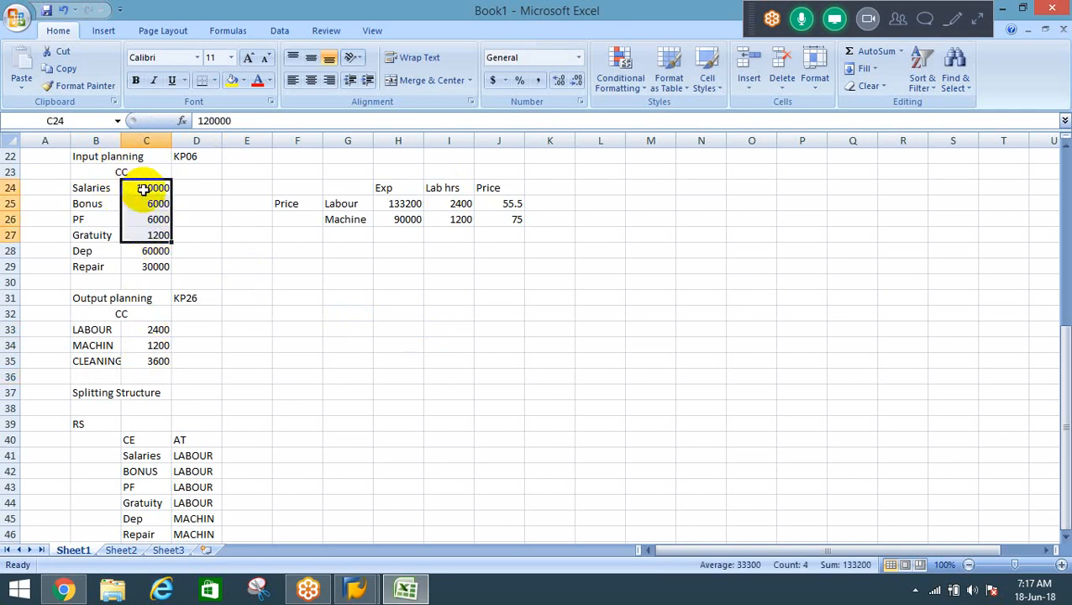
drag(144, 189, 146, 231)
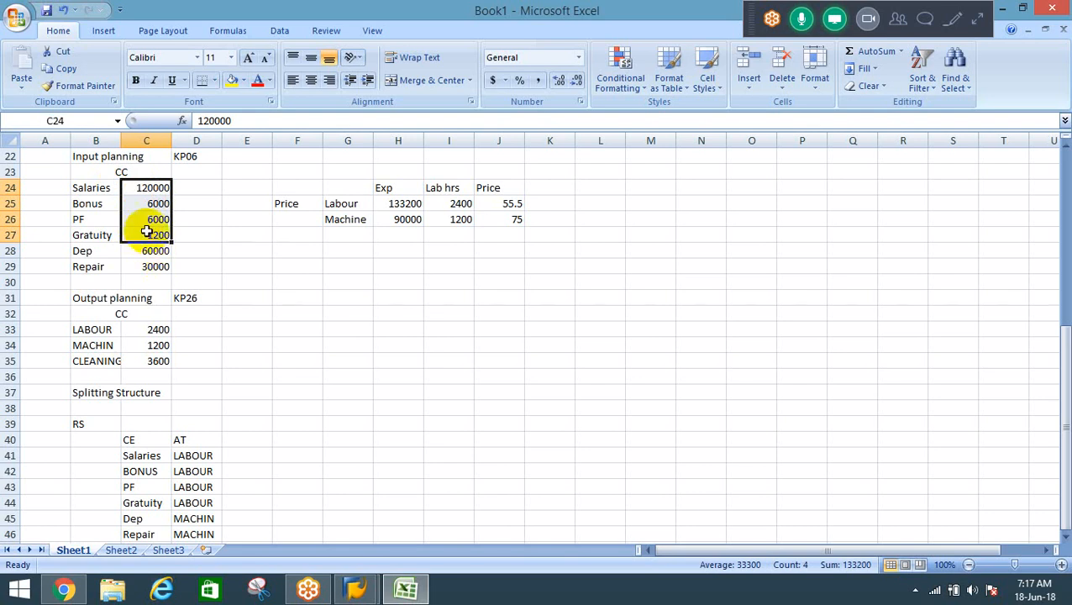
click(158, 361)
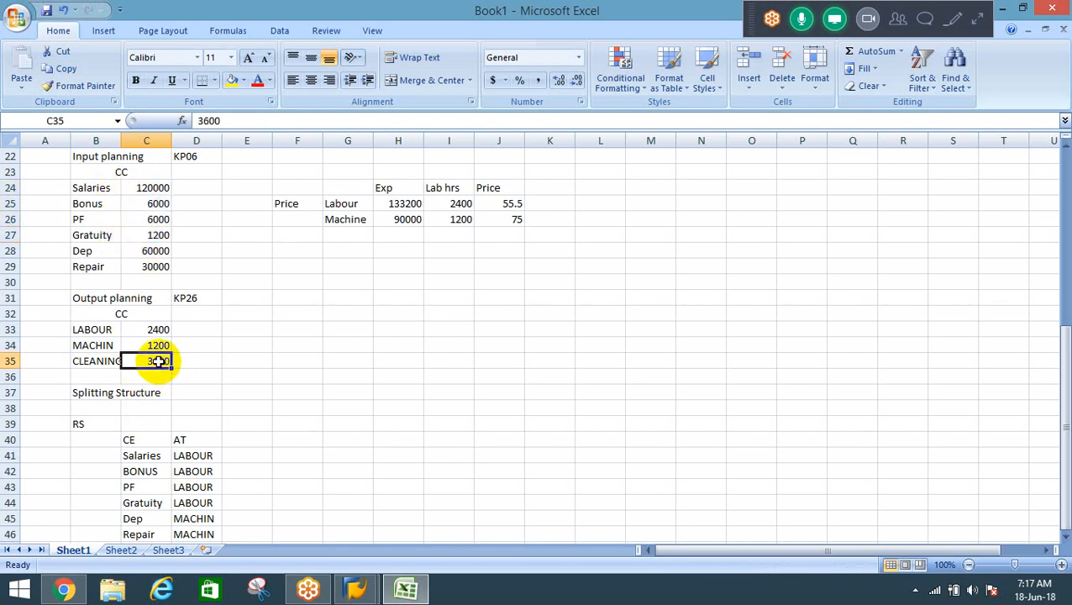
click(94, 329)
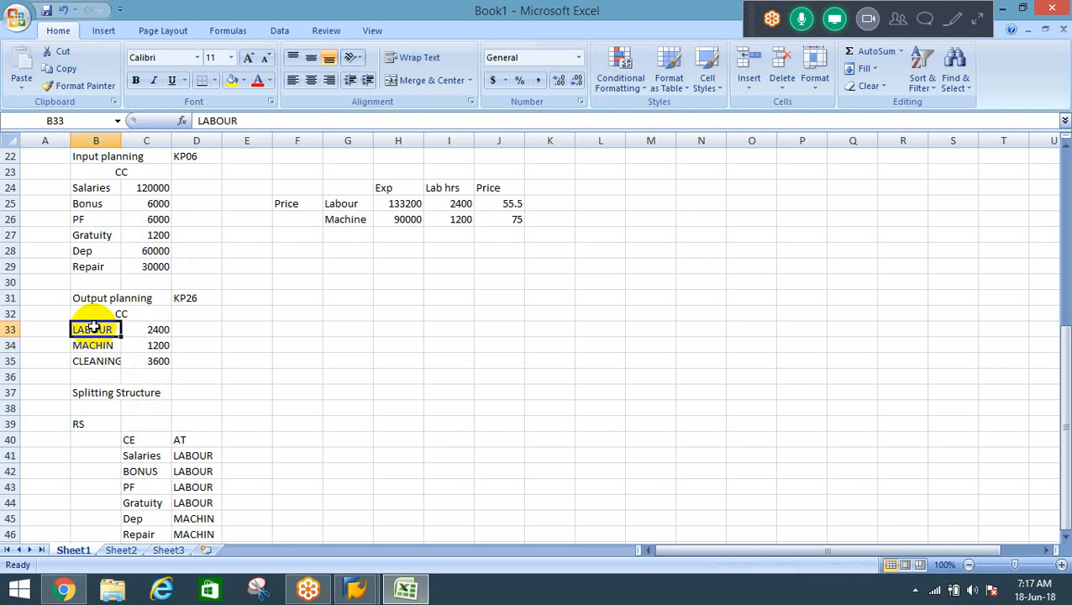
click(89, 361)
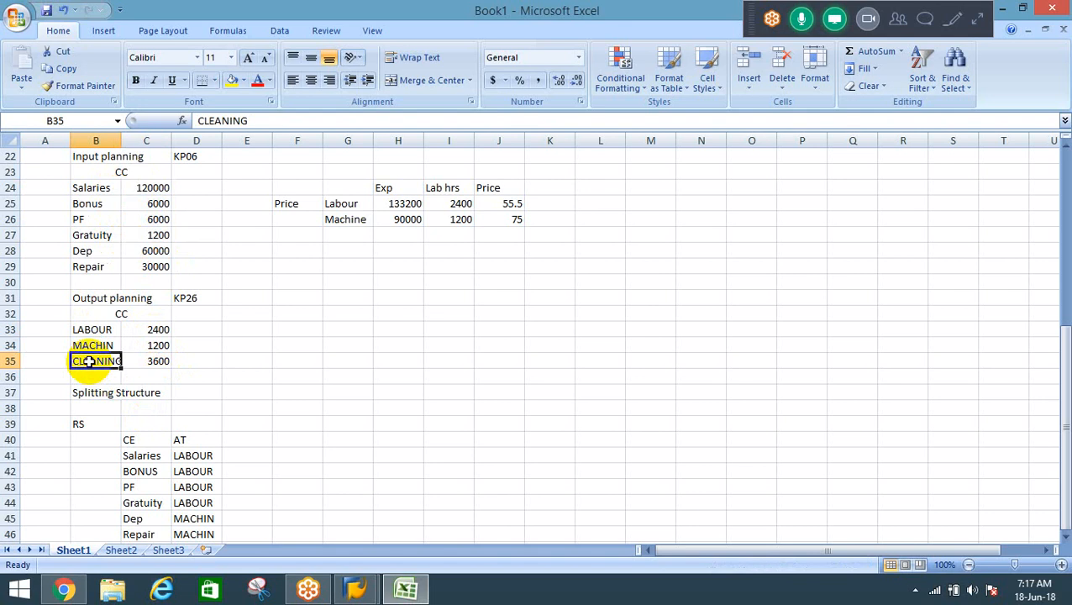
click(88, 187)
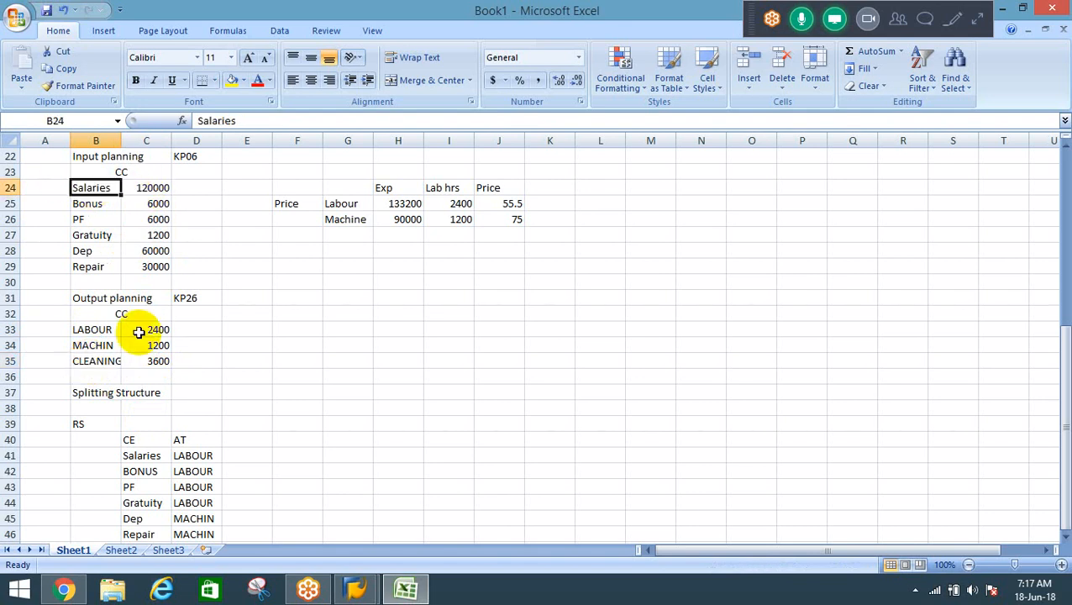
click(151, 188)
click(148, 328)
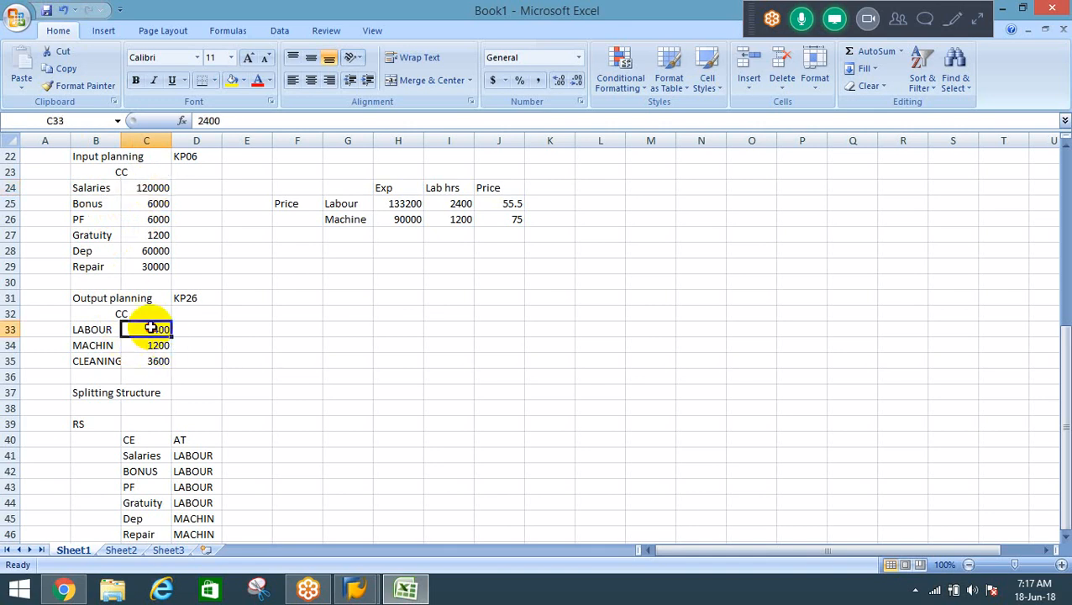
click(155, 361)
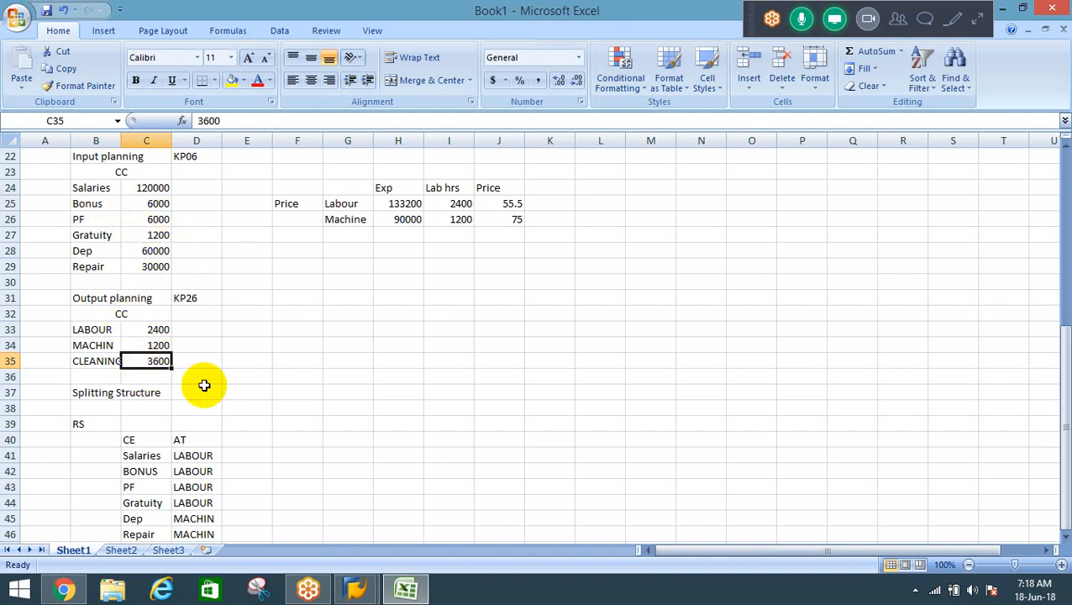
click(156, 250)
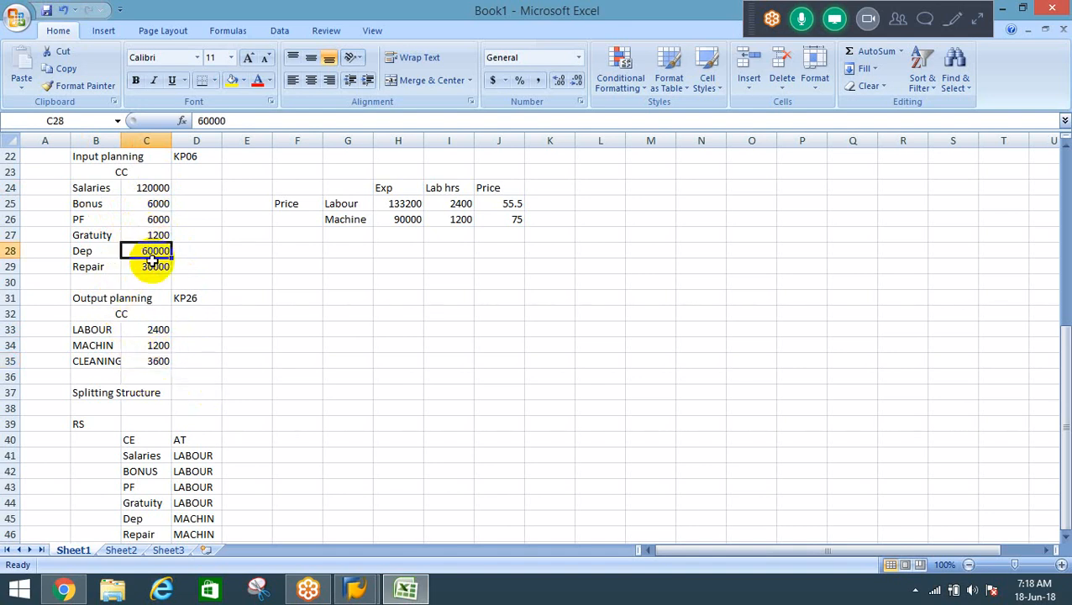
click(158, 346)
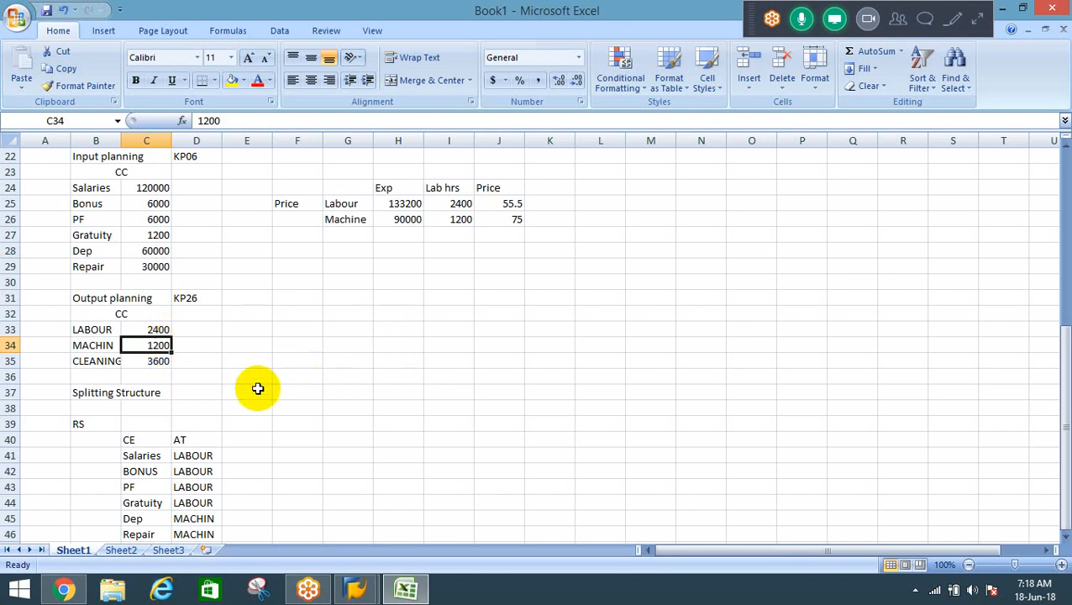
Step: Change the activity type assigned to Salaries in D41 of the Splitting Structure to LABOUR+CLEANING
click(215, 471)
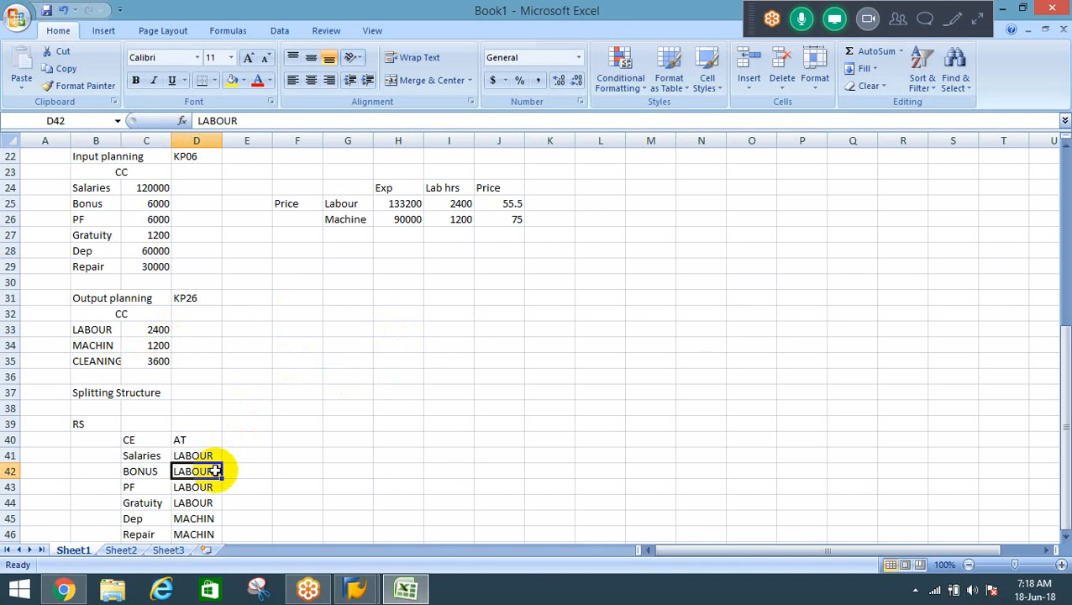
key(Down)
key(Down)
key(Down)
key(Down)
key(Down)
key(Down)
key(Down)
key(Down)
key(Down)
key(Down)
key(Down)
key(Down)
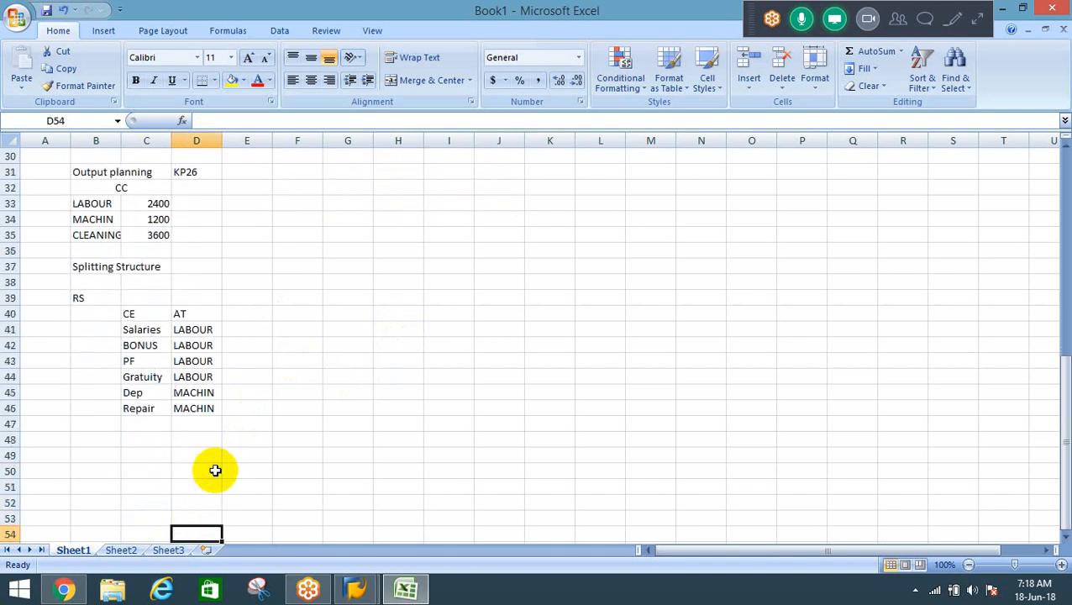
key(Up)
key(Up)
key(Up)
key(Up)
key(Up)
key(Up)
key(Up)
key(Up)
key(Up)
key(Up)
key(Up)
key(Up)
key(Up)
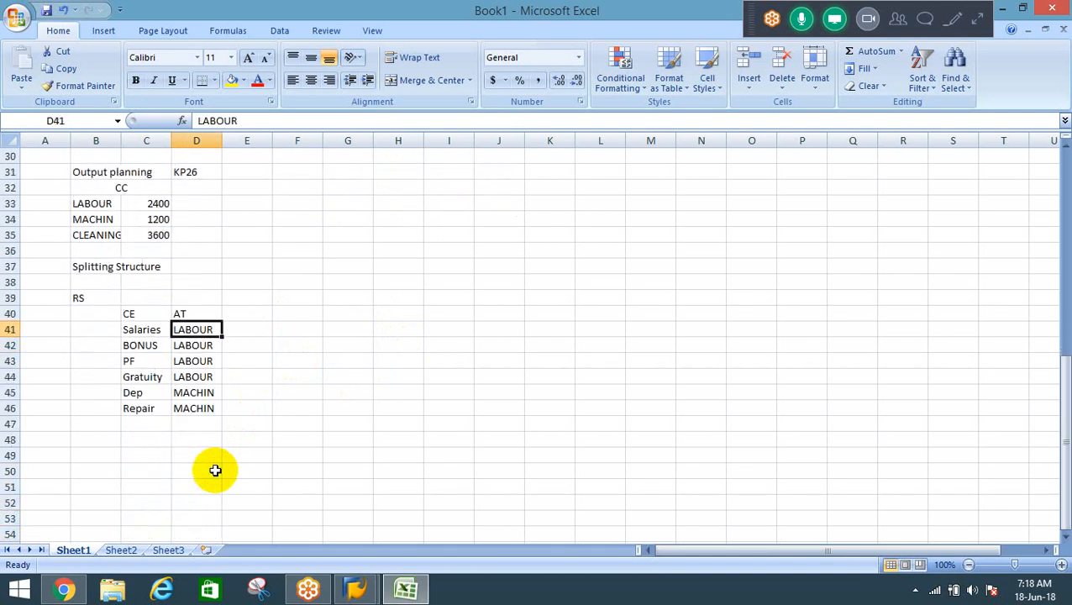
key(F2)
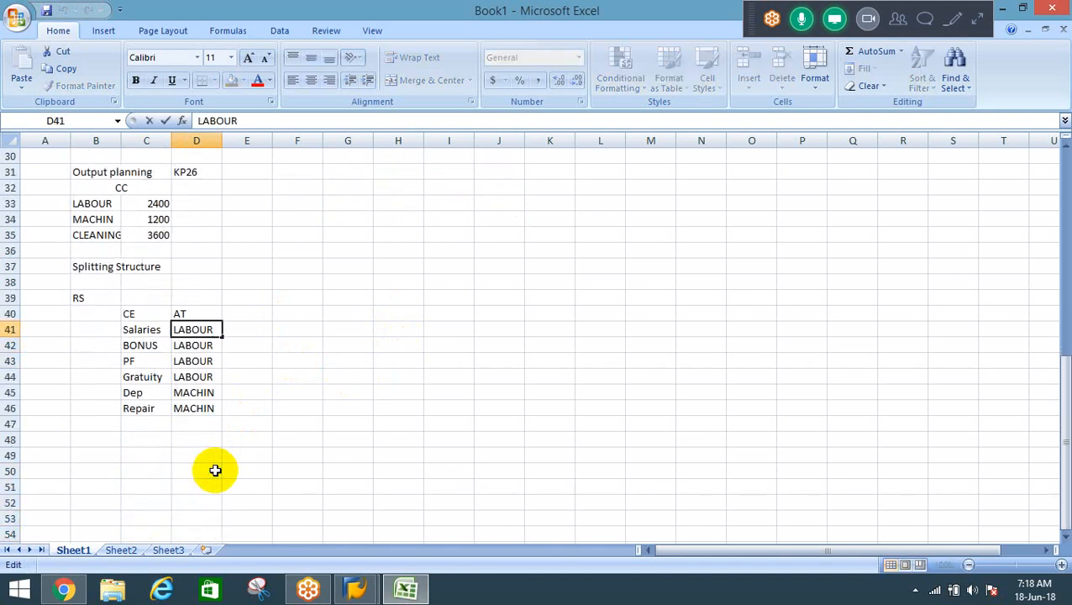
text(+)
text(MA)
key(BackSpace)
key(BackSpace)
text(CLEANING)
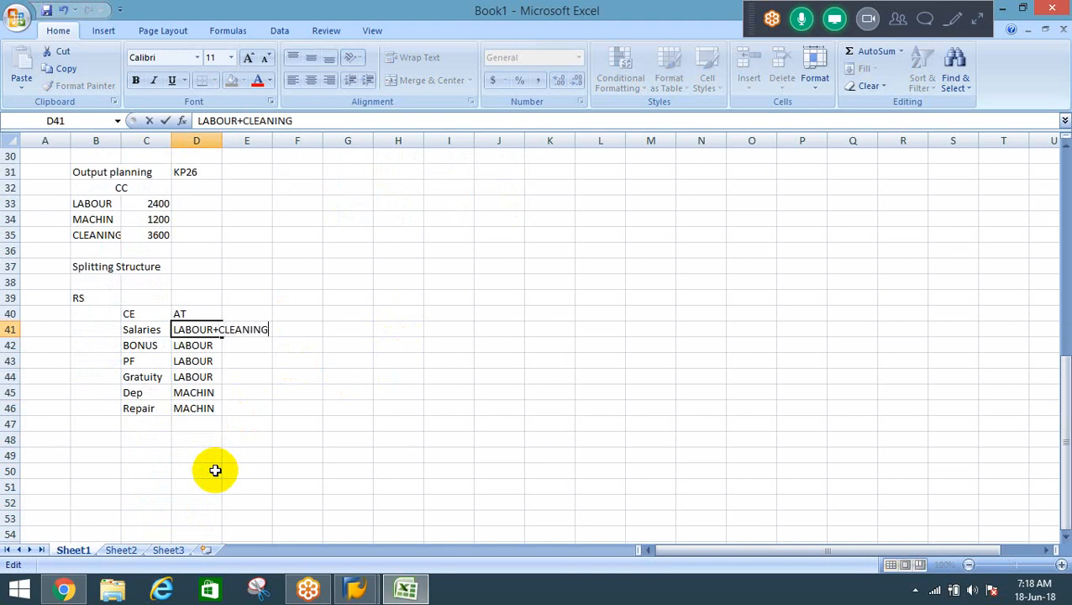
key(Return)
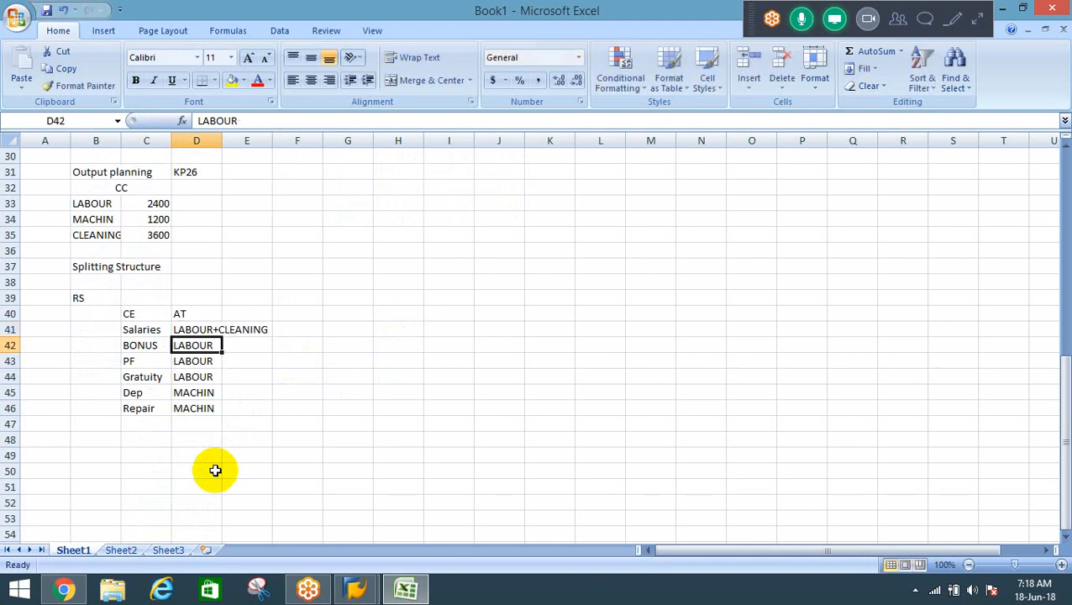
Step: Copy LABOUR+CLEANING down to the BONUS, PF and Gratuity rows in D42:D44
key(ctrl+d)
key(Down)
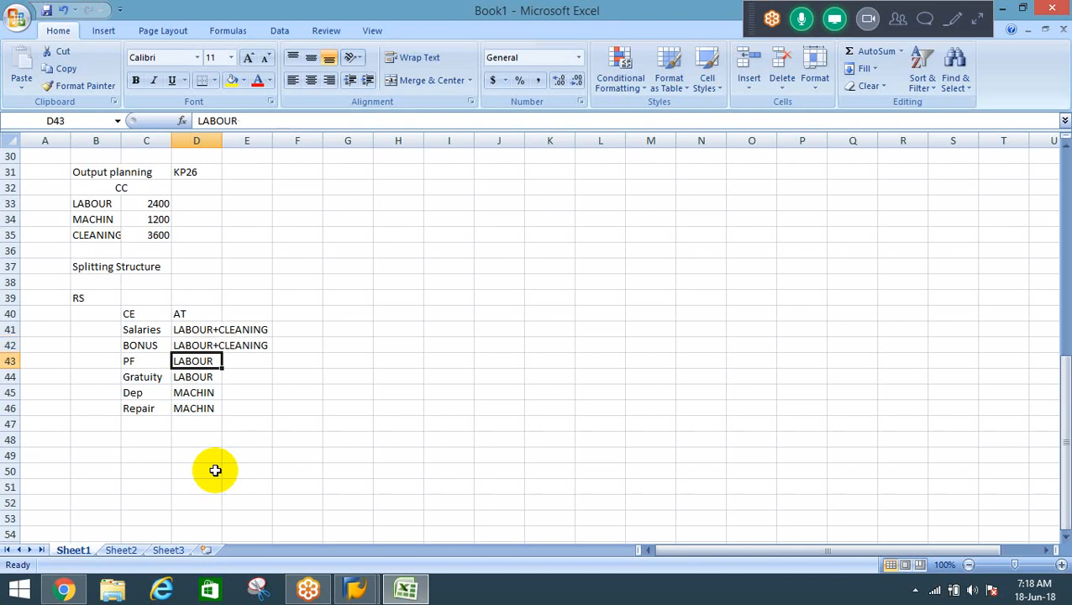
key(ctrl+d)
key(Down)
key(ctrl+d)
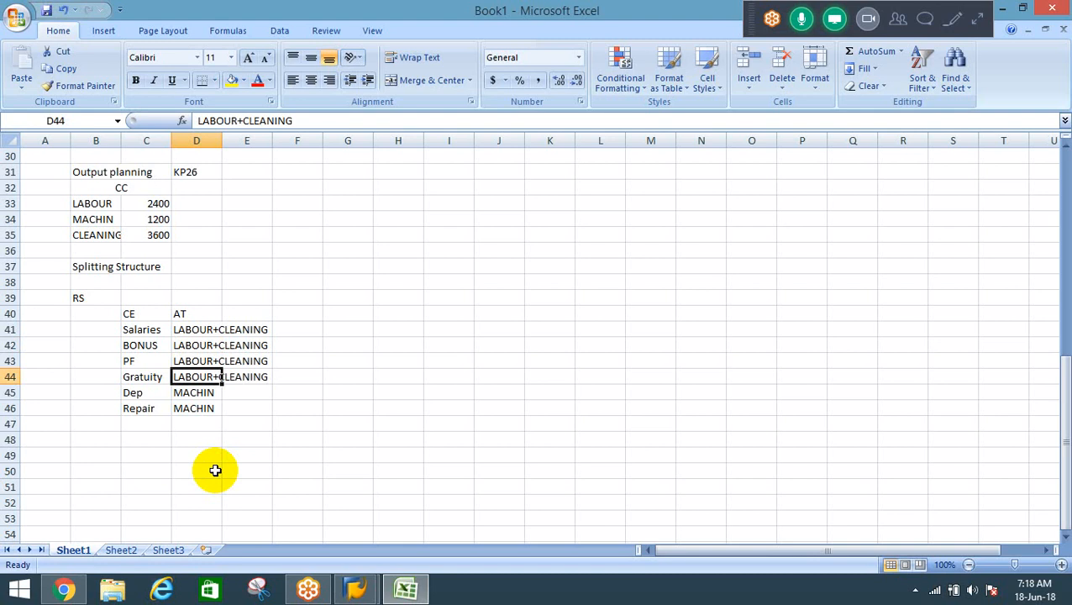
Step: AutoFit the width of column D to the LABOUR+CLEANING entries in D41:D44
key(shift+Up)
key(shift+Up)
key(shift+Up)
key(alt+o)
key(c)
key(a)
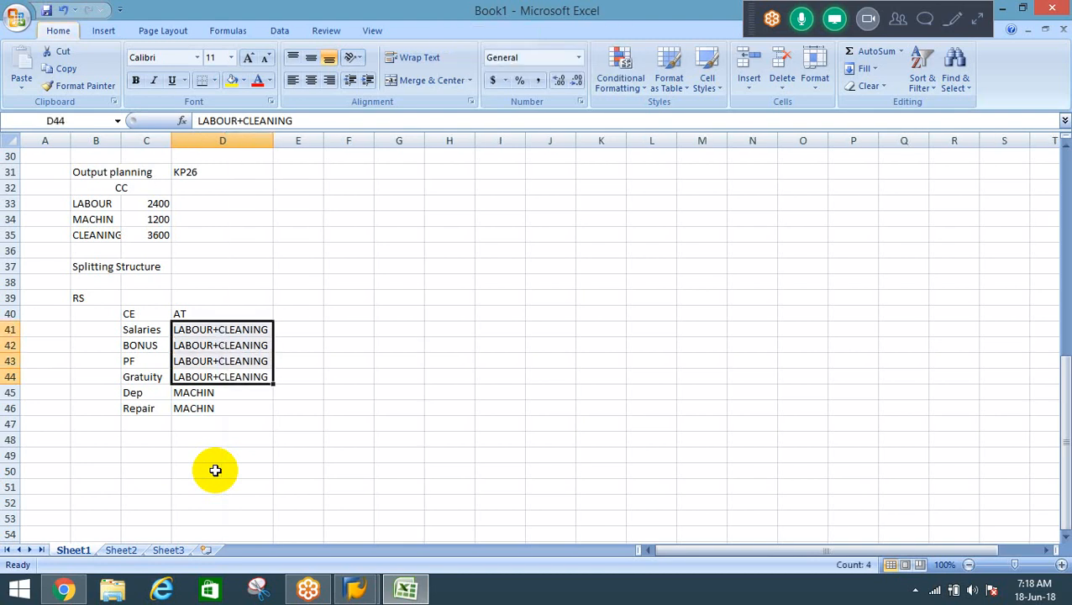
key(Up)
key(Up)
key(Up)
key(Up)
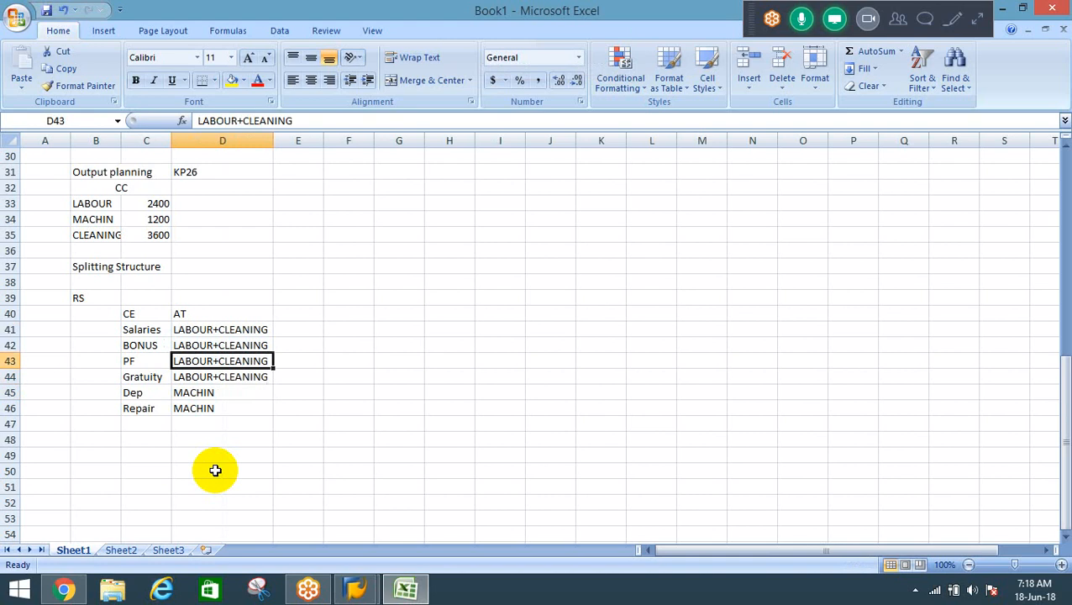
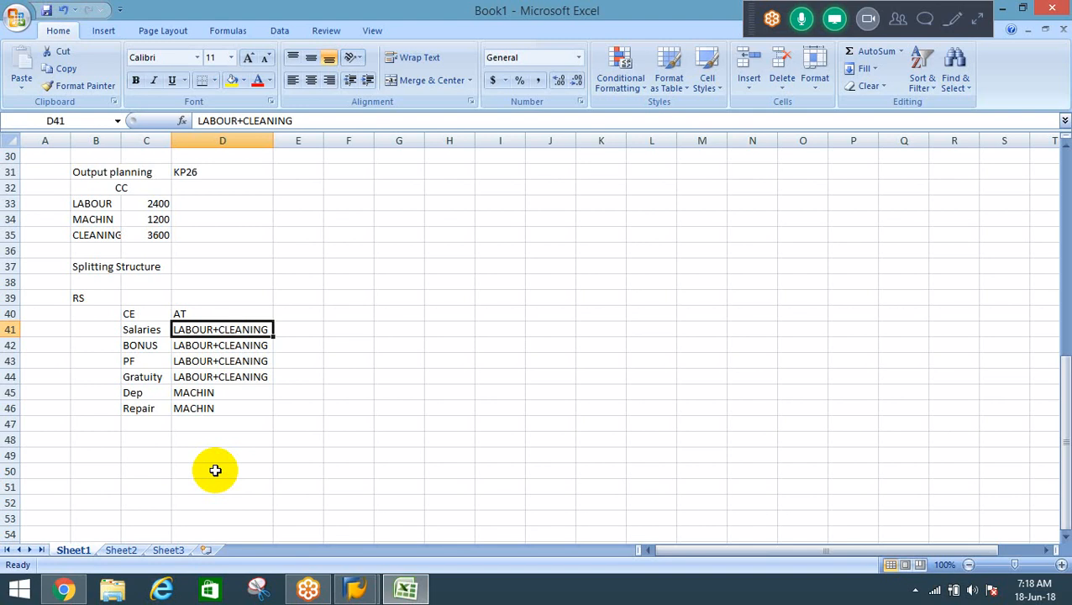
Step: Enter Act Qty in E41 as the splitting rule next to the Salaries assignment
key(Right)
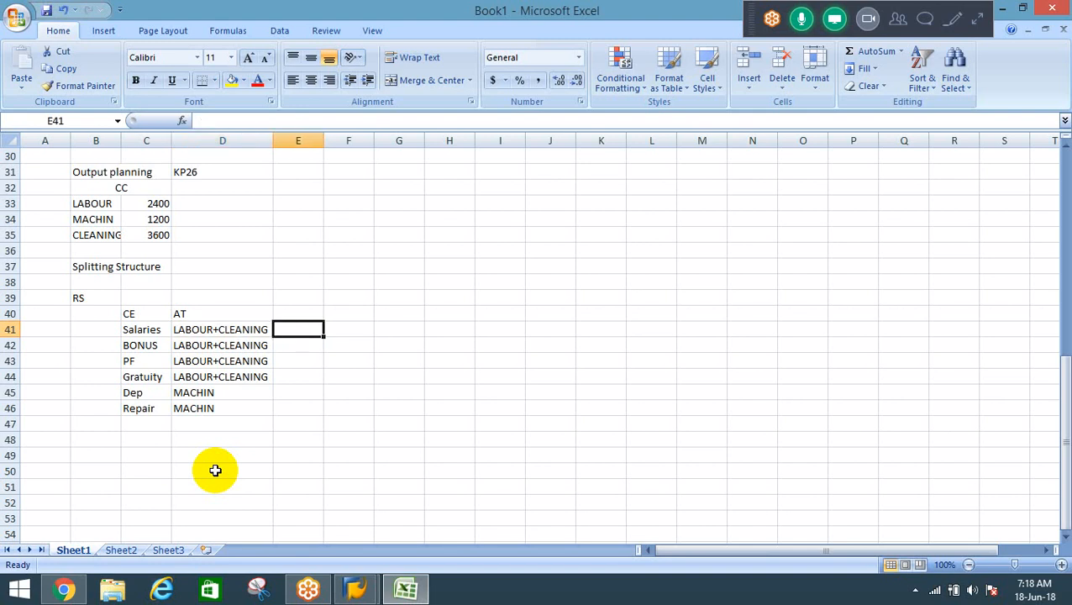
text(Act)
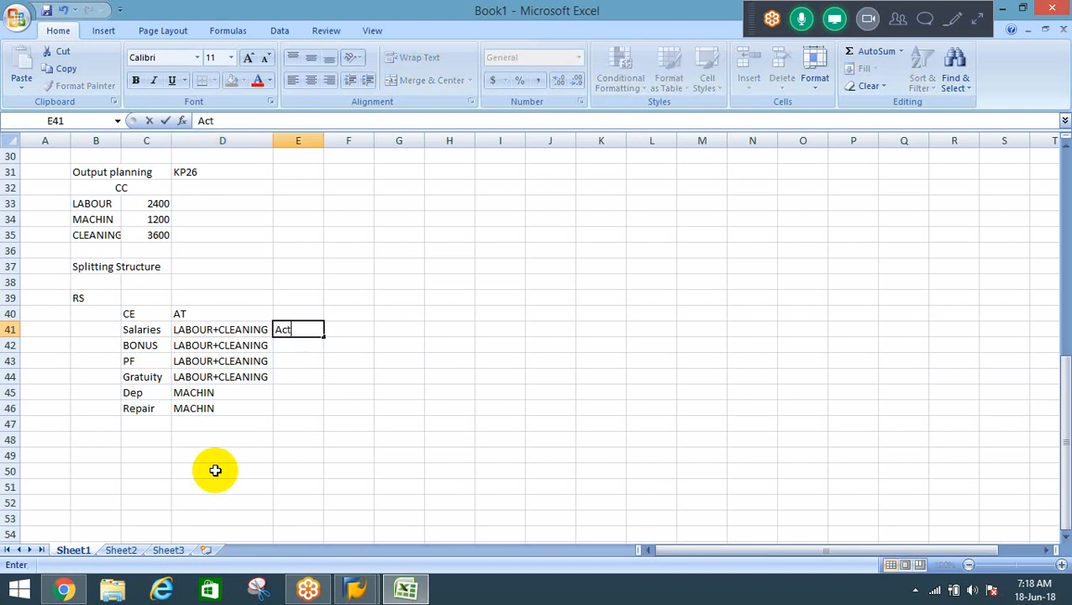
text( Qty)
key(Return)
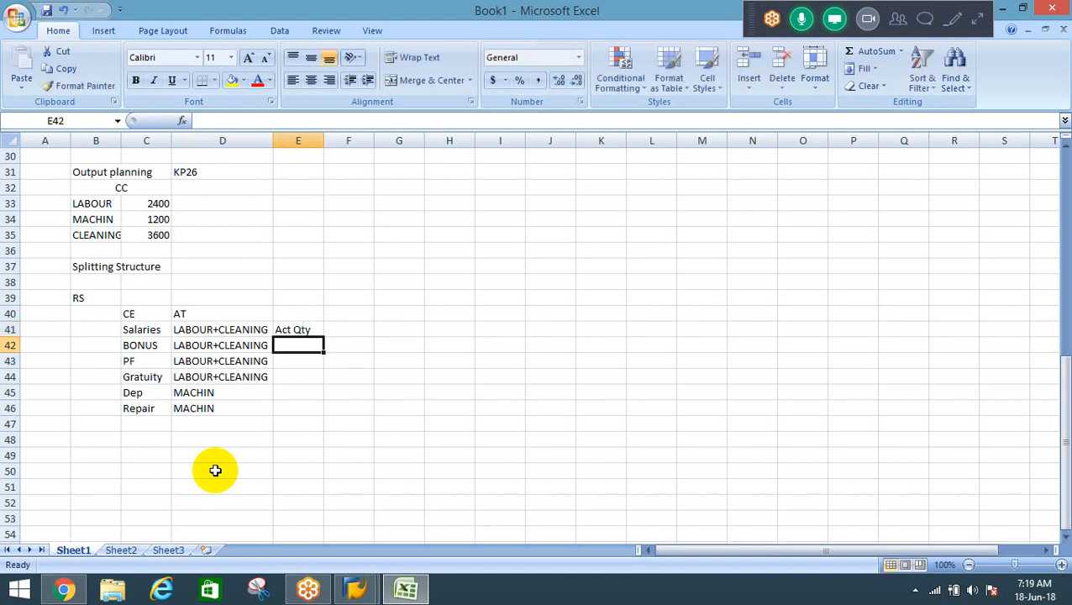
Step: Examine the LABOUR and CLEANING quantities in the KP26 output planning
key(Up)
key(Up)
key(Up)
key(Up)
key(Up)
key(Up)
key(Up)
key(Up)
key(Up)
key(Up)
key(Up)
key(Up)
key(Up)
key(Up)
key(Up)
key(Up)
key(Up)
key(Up)
key(Up)
key(Up)
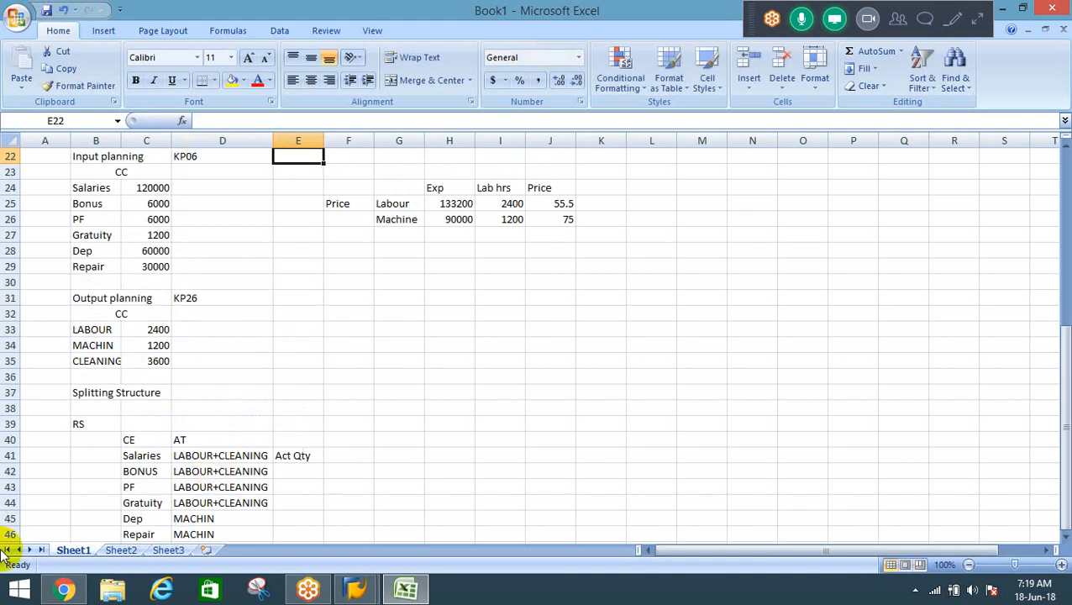
click(147, 328)
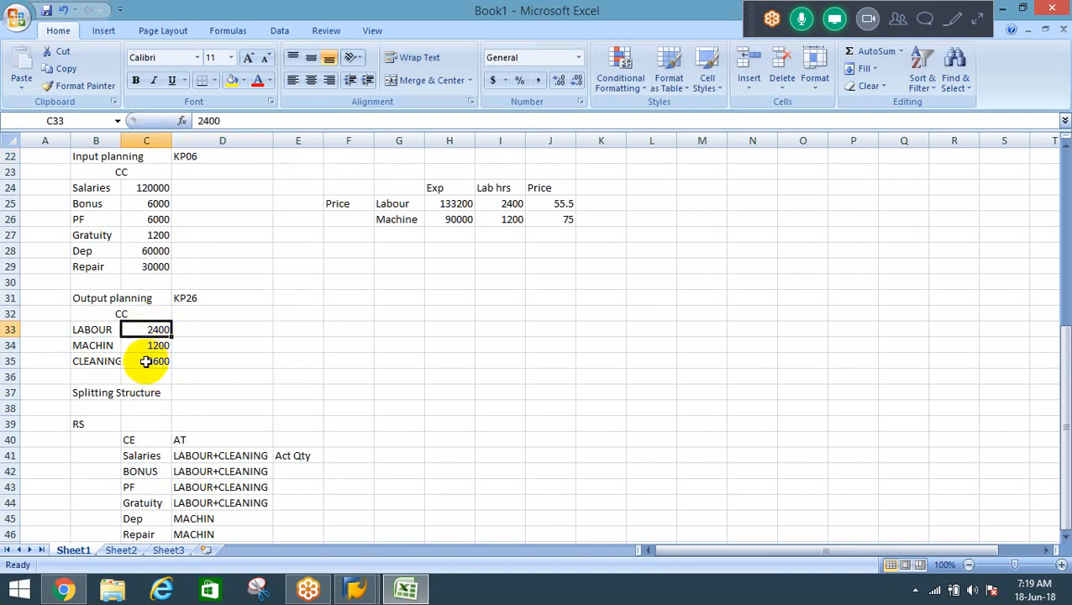
click(147, 360)
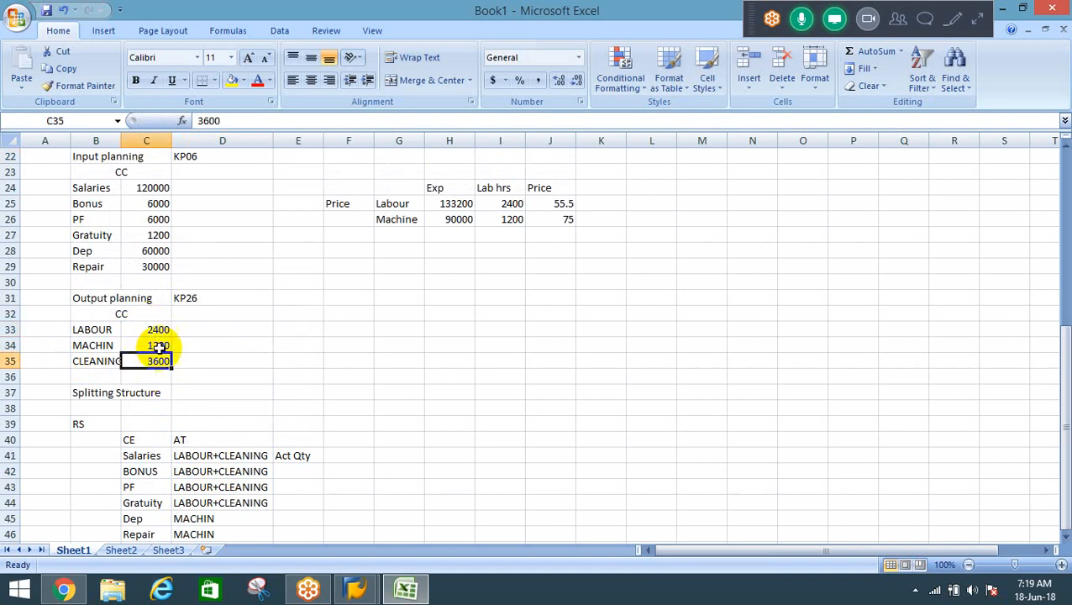
Step: Add a Cleaning row label in G27 below Machine in the activity independent price table
click(404, 235)
text(Cleaning)
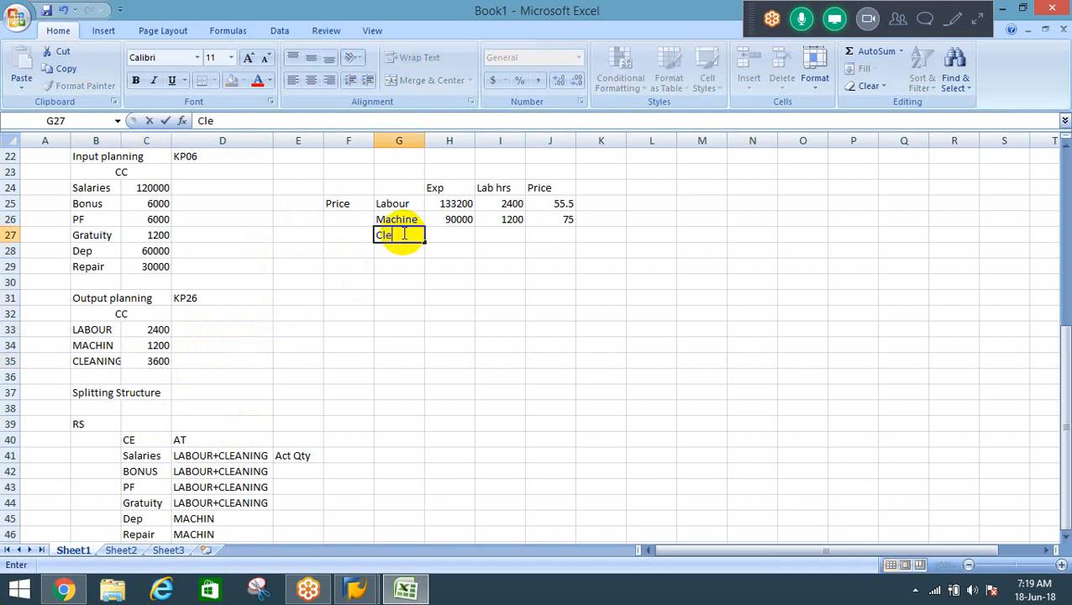
key(Return)
Step: Insert a new column before Exp in the price table and head it Salaries in H24
click(404, 235)
key(Up)
key(Up)
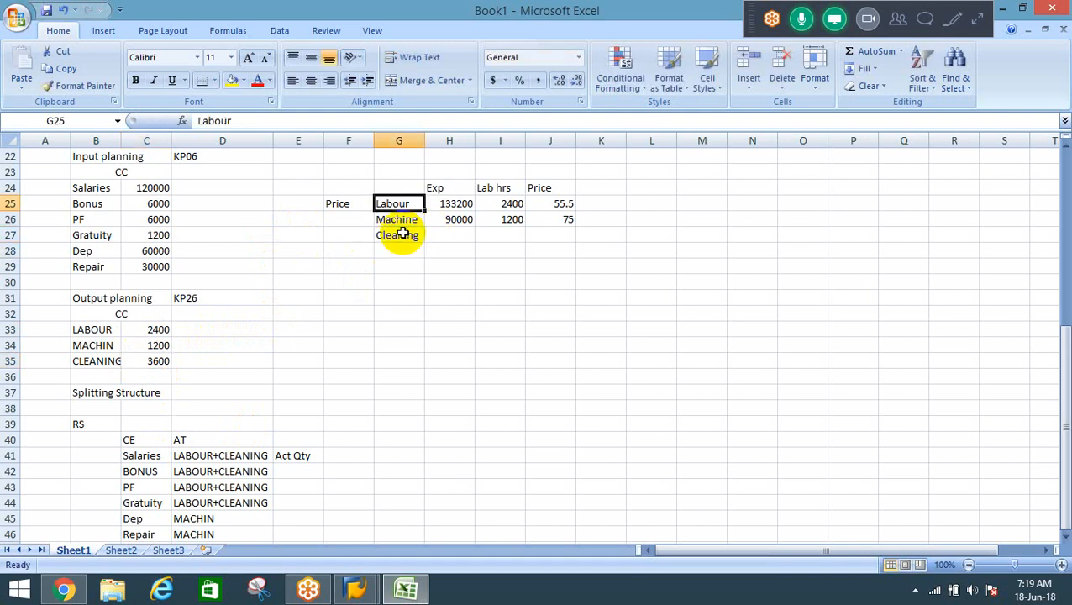
key(Right)
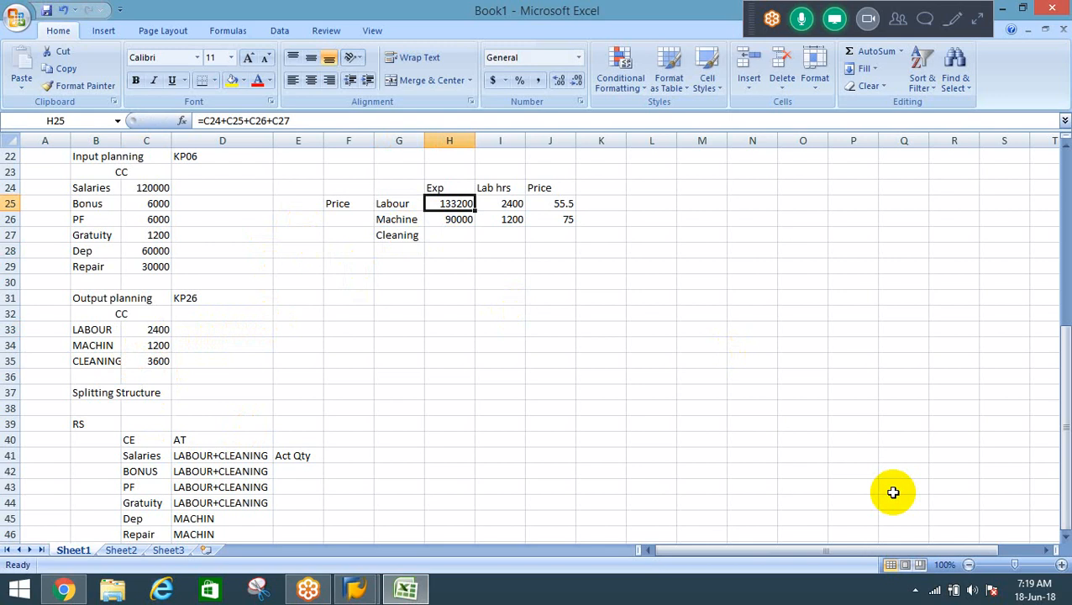
key(alt+i)
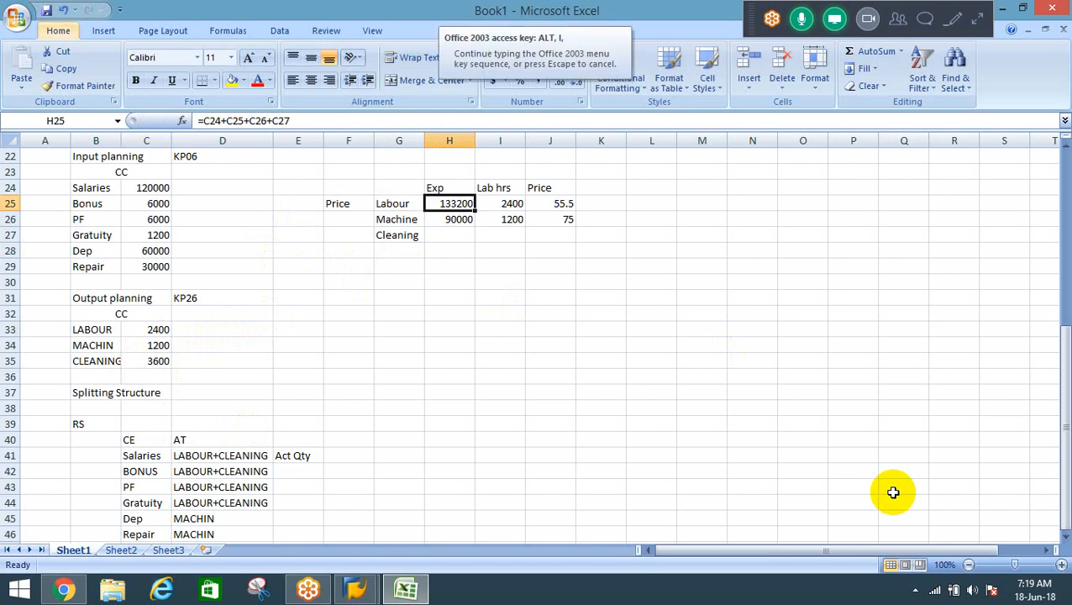
key(c)
key(Up)
text(Salaries)
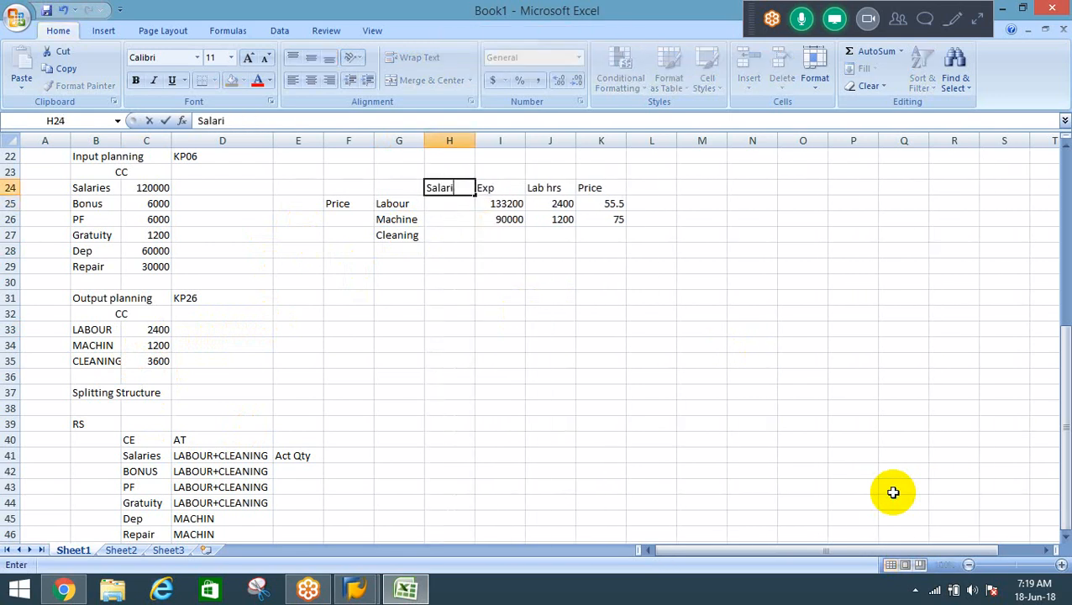
key(Return)
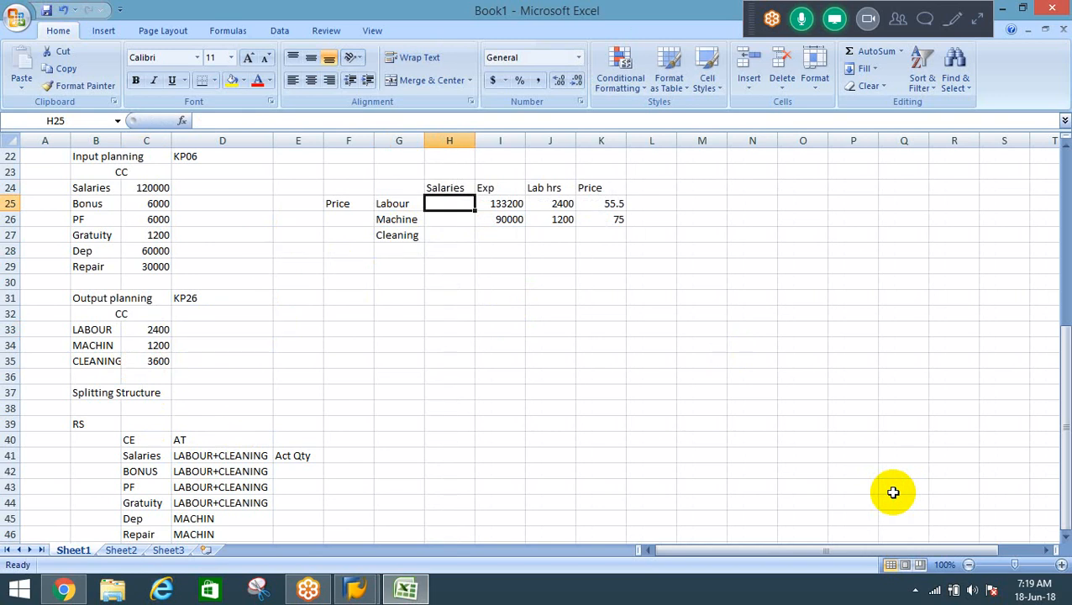
Step: Calculate Labour's share of the salaries in H25 with =C24/(2400+3600)*2400
text(=)
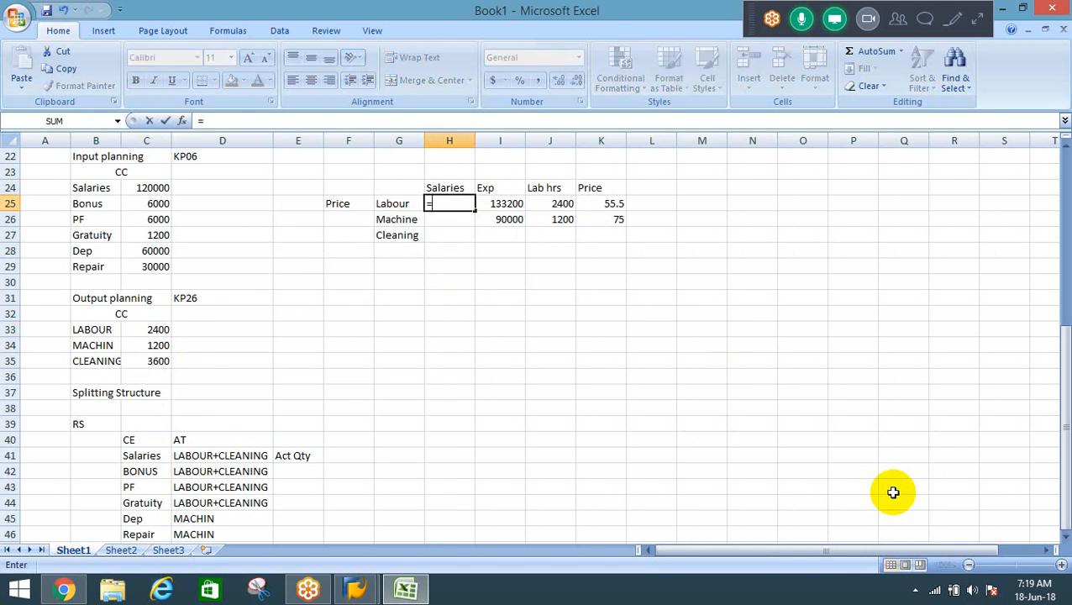
key(Left)
key(Left)
key(Left)
key(Left)
key(Left)
key(Up)
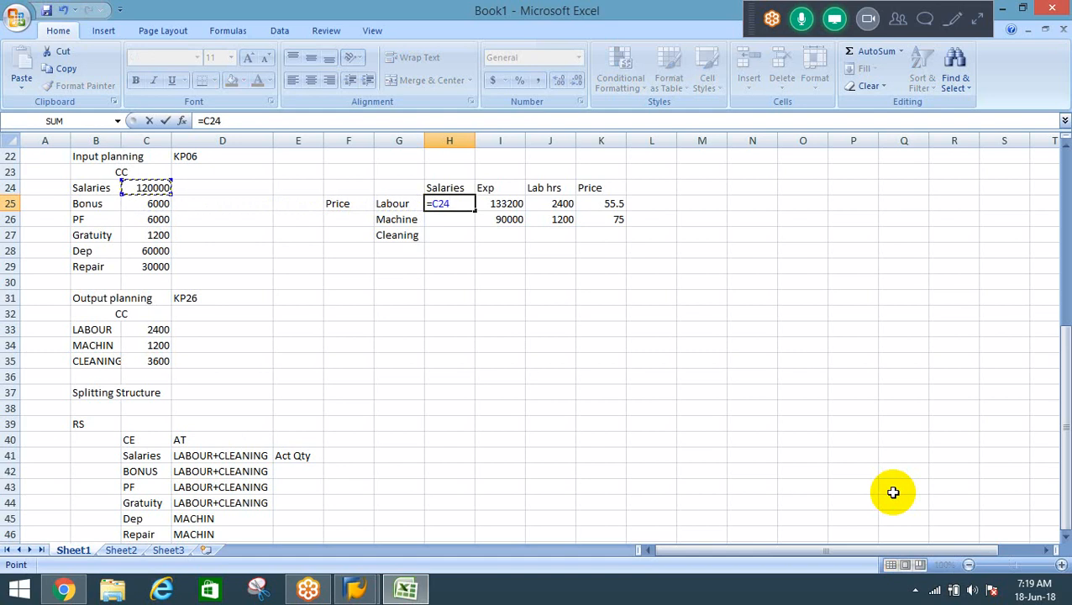
text(/)
text((2400)
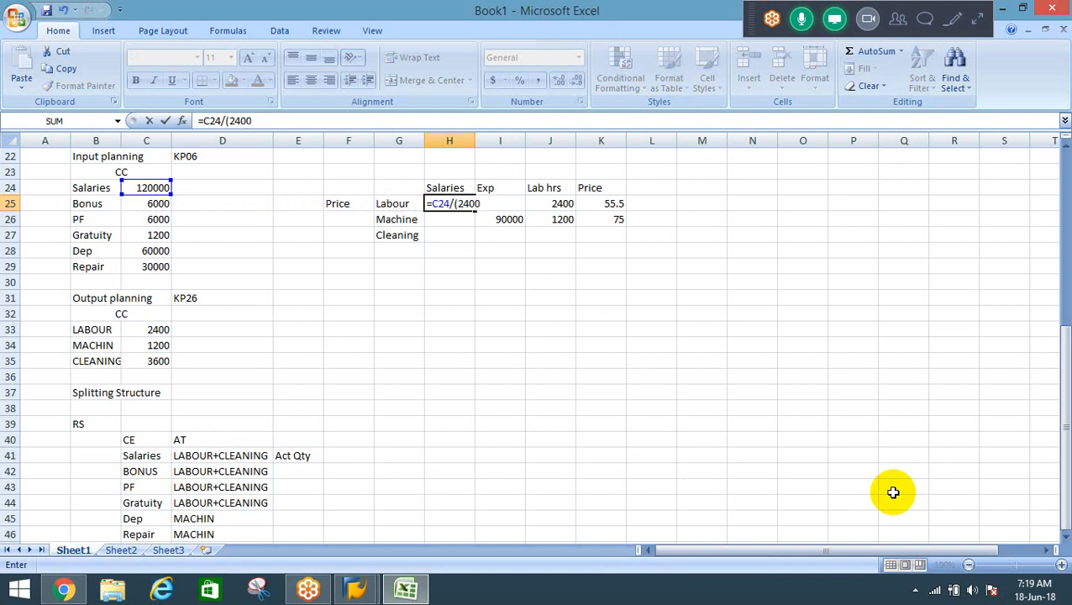
text(+3600)*2400)
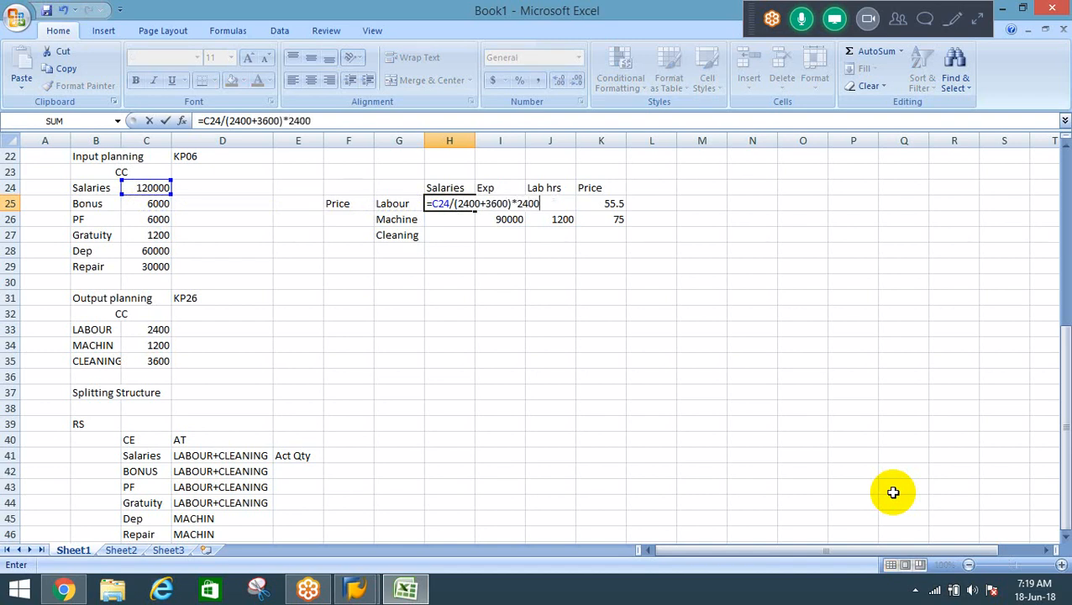
key(Return)
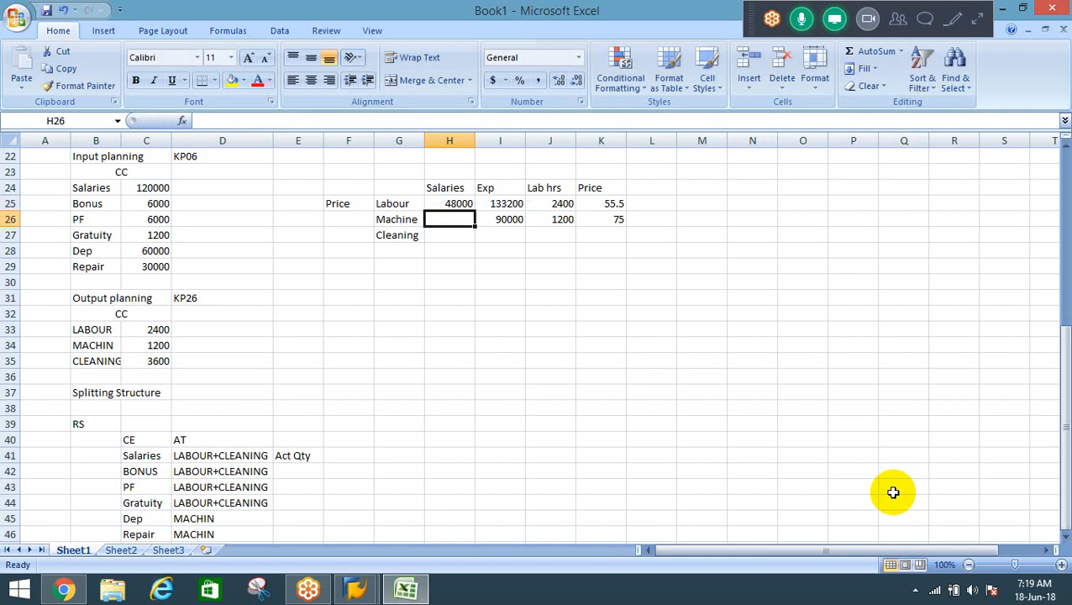
Step: Copy the H25 formula text to H27 and change its multiplier to 3600 for Cleaning's share of the salaries
key(Down)
key(Up)
key(Up)
key(F2)
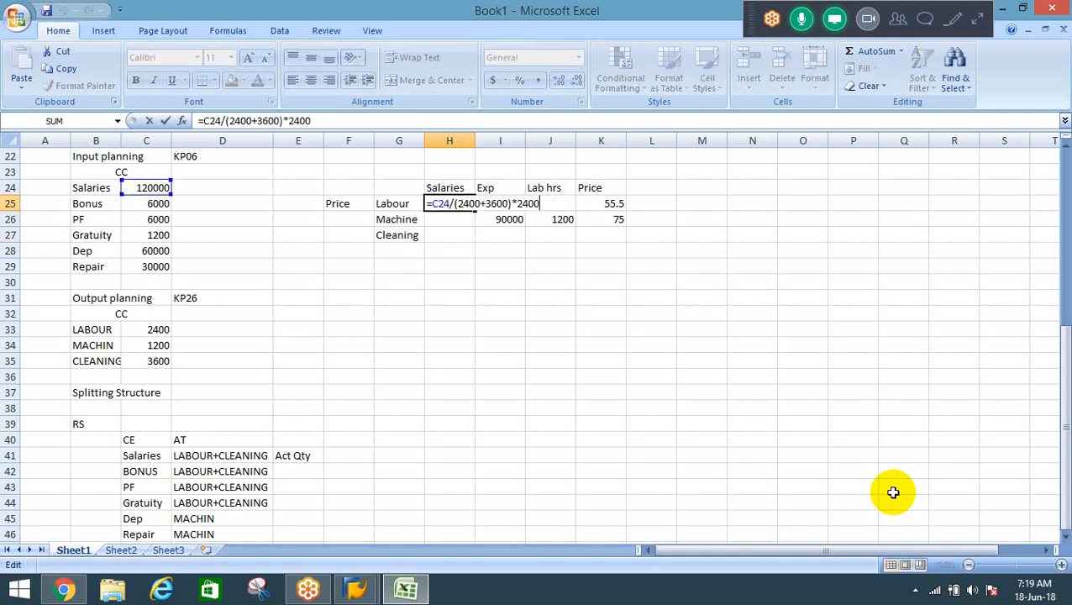
key(shift+Left)
key(shift+Left)
key(shift+Left)
key(shift+Left)
key(shift+Home)
key(ctrl+c)
key(Return)
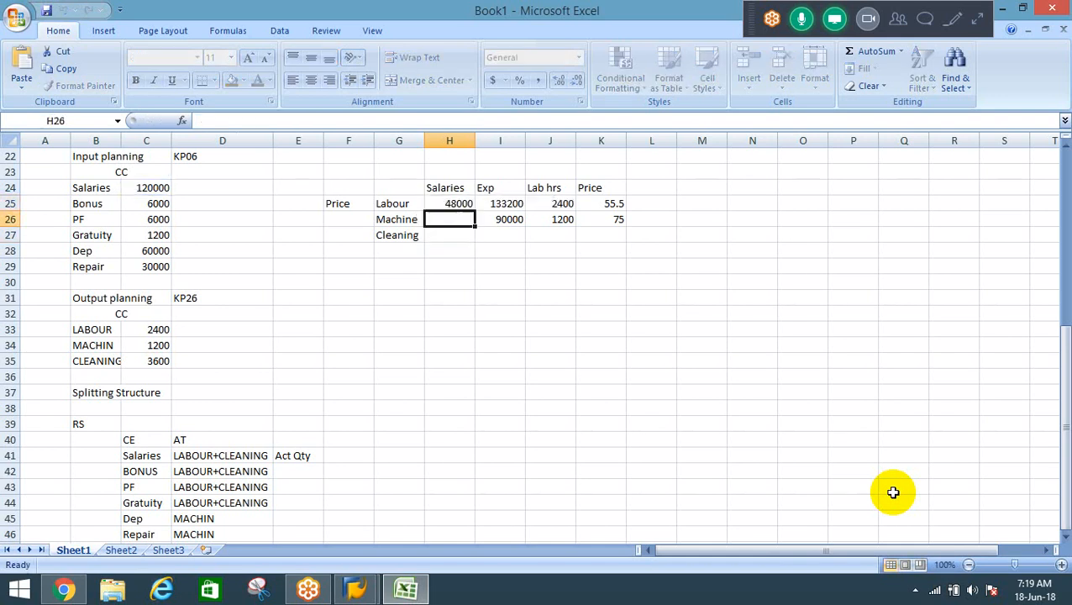
key(Down)
key(ctrl+v)
key(F2)
key(Left)
key(Left)
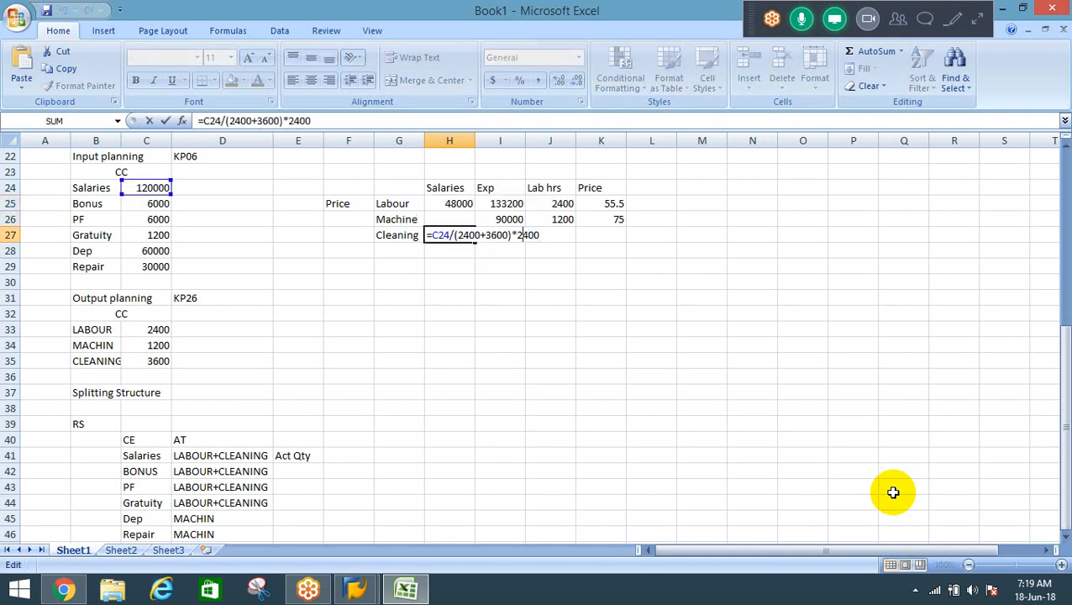
key(BackSpace)
key(BackSpace)
text(36)
key(Return)
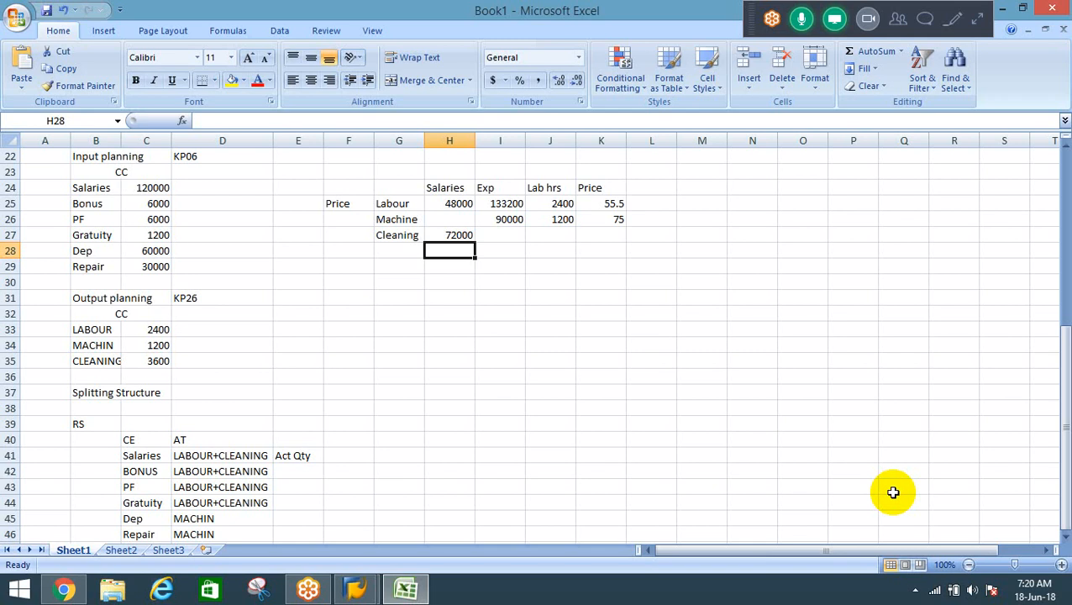
Step: Review the Salaries row in the activity dependent input planning, checking its cost element, activity type and amount
key(Up)
key(Up)
key(Up)
key(Up)
key(Up)
key(Up)
key(Up)
key(Up)
key(Up)
key(Up)
key(Up)
key(Up)
key(Up)
key(Up)
key(Up)
key(Up)
key(Up)
key(Up)
key(Up)
key(Up)
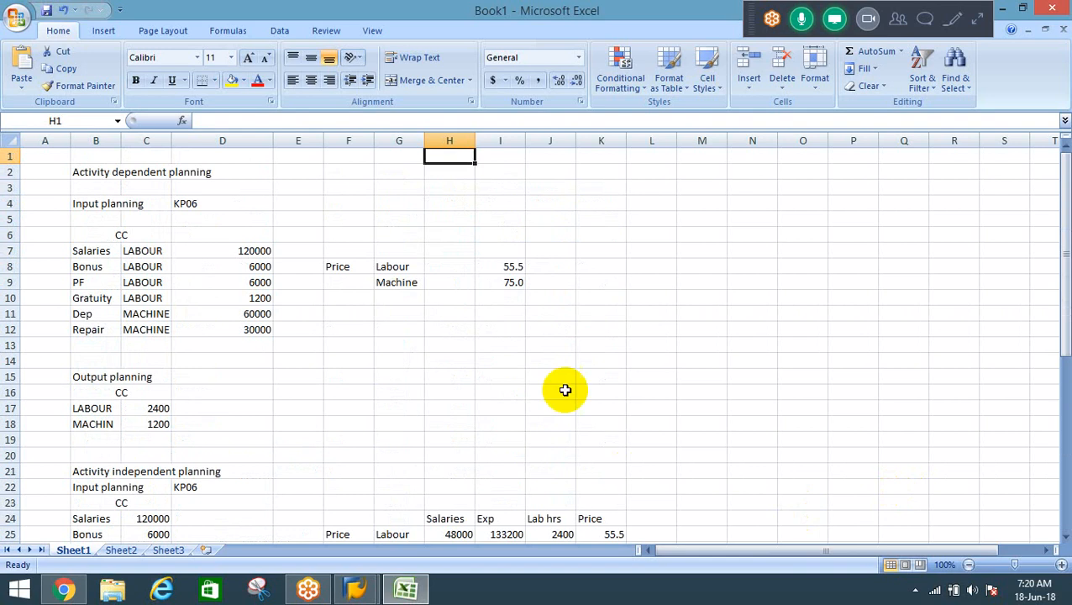
click(89, 251)
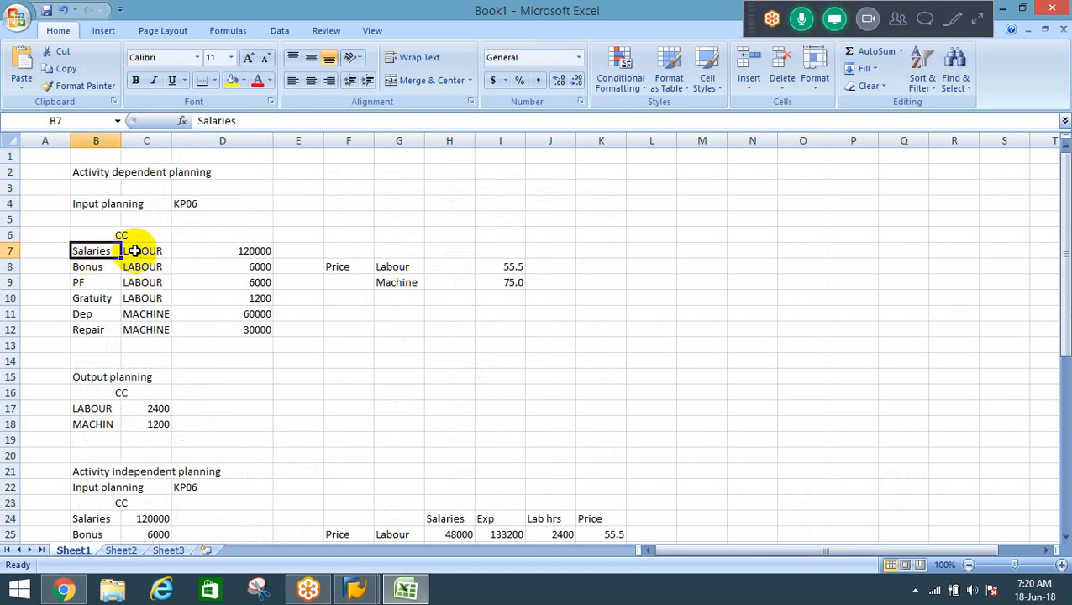
click(139, 251)
click(225, 251)
click(91, 253)
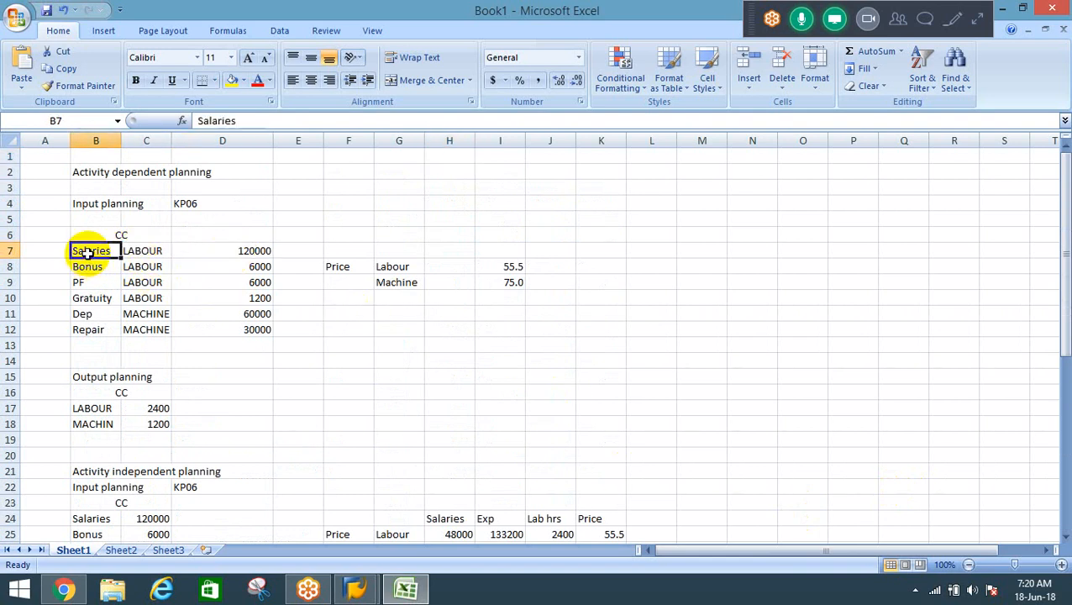
click(149, 251)
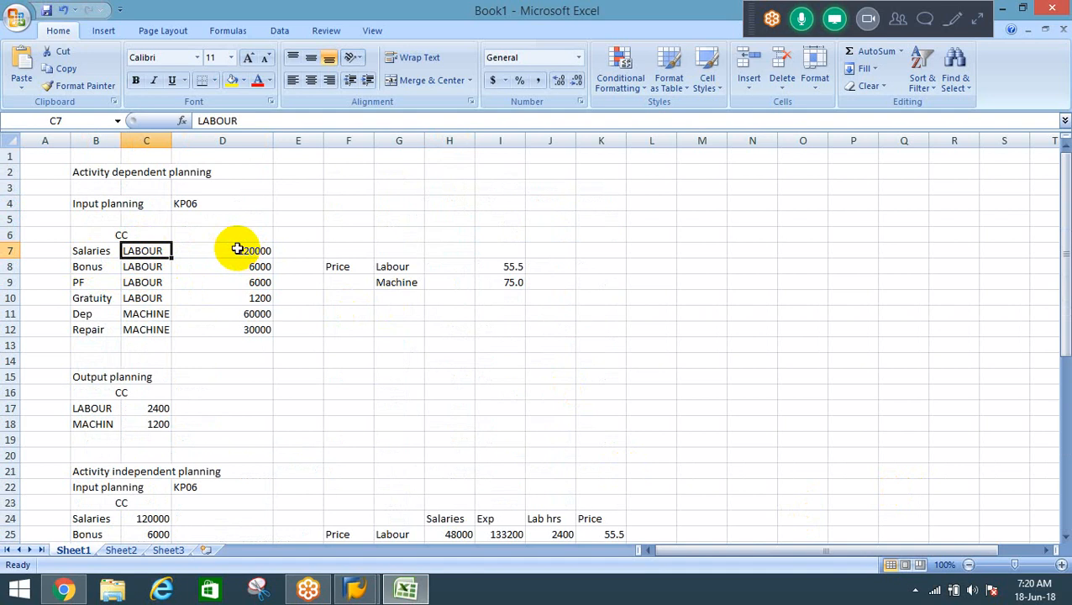
click(238, 250)
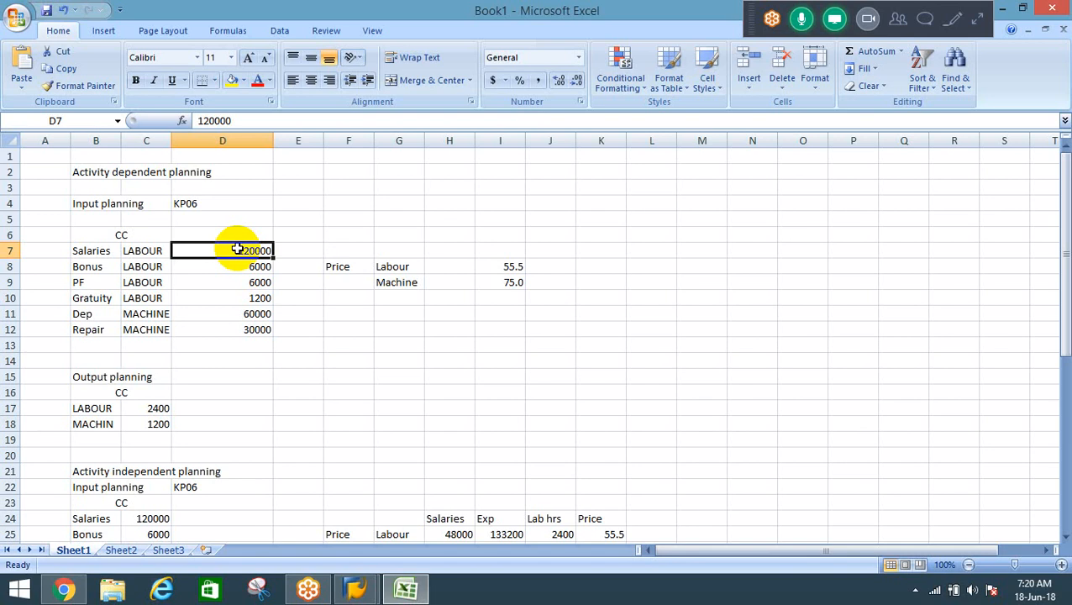
Step: Return to the activity independent price table and examine the Labour salary share formula in H25
key(Down)
key(Down)
key(Down)
key(Down)
key(Down)
key(Down)
key(Down)
key(Down)
key(Down)
key(Down)
key(Down)
key(Down)
key(Down)
key(Down)
key(Down)
key(Down)
key(Down)
key(Down)
key(Down)
key(Down)
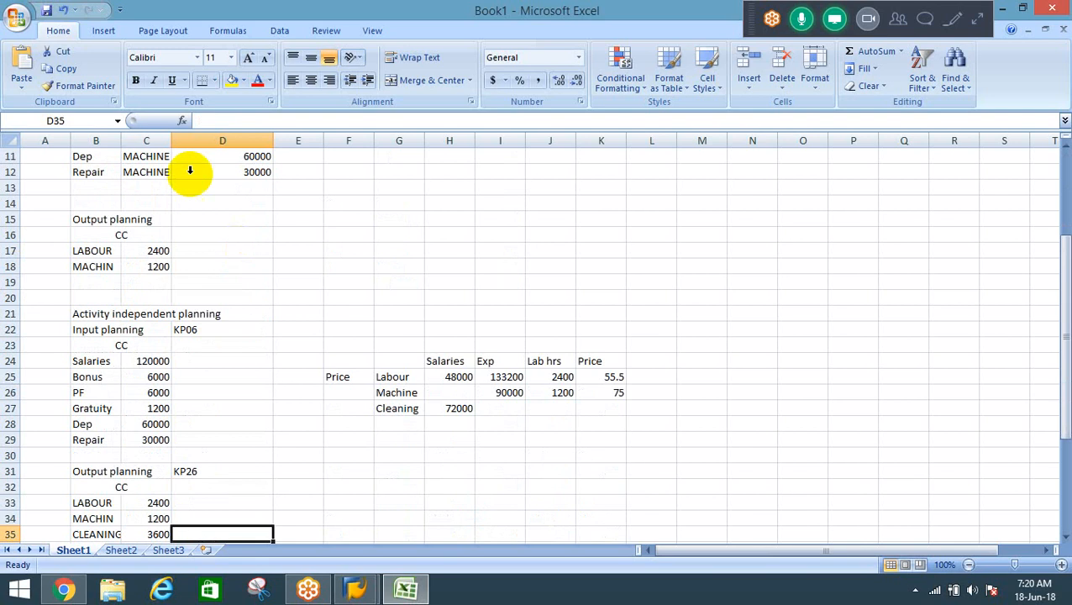
click(449, 377)
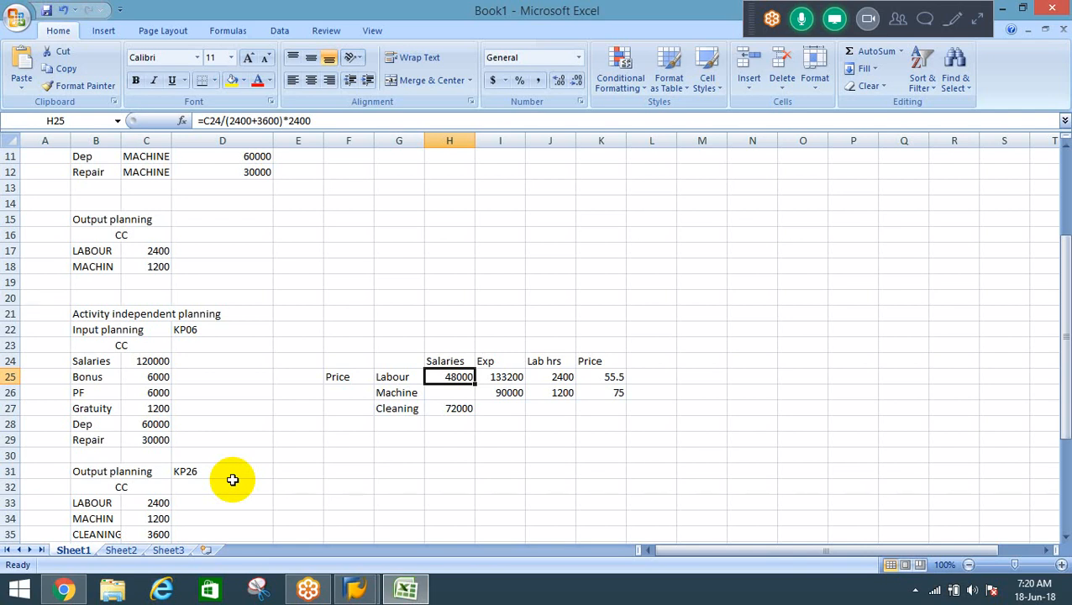
Step: Review the Splitting Structure assignments of the cost elements to LABOUR+CLEANING and MACHIN
key(Down)
key(Down)
key(Down)
key(Down)
key(Down)
key(Down)
key(Down)
key(Down)
key(Down)
key(Down)
key(Down)
key(Down)
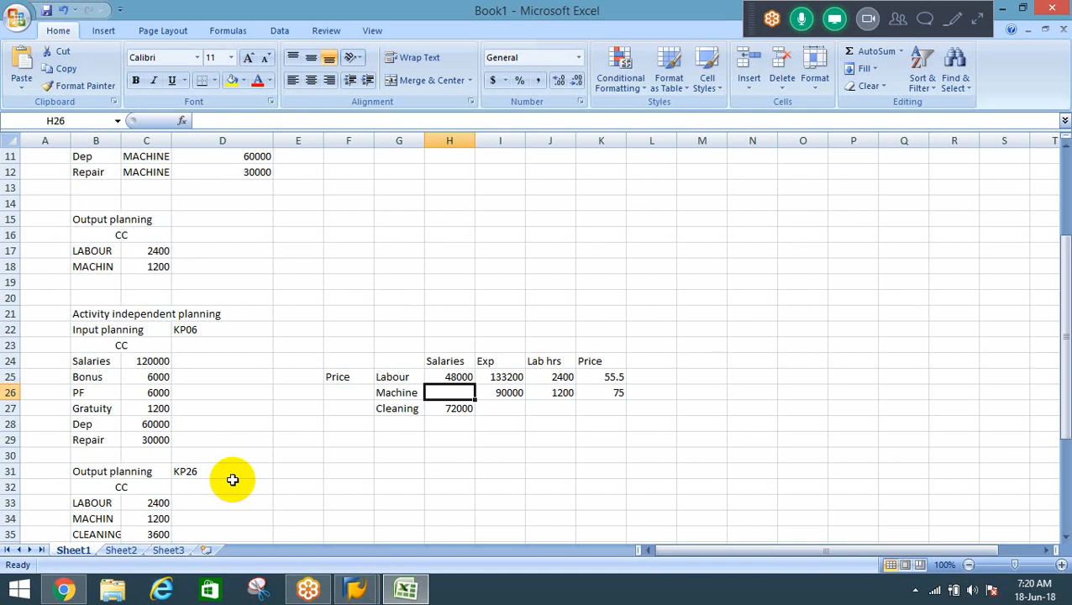
key(Down)
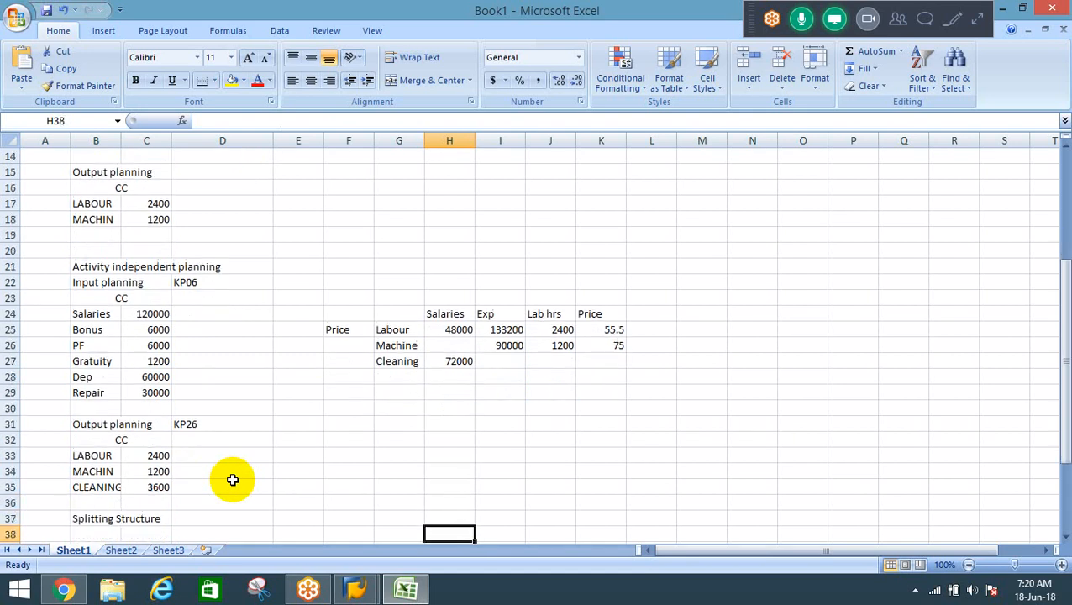
key(Down)
key(Down)
key(Down)
key(Down)
key(Down)
key(Down)
key(Down)
key(Down)
key(Down)
key(Down)
key(Down)
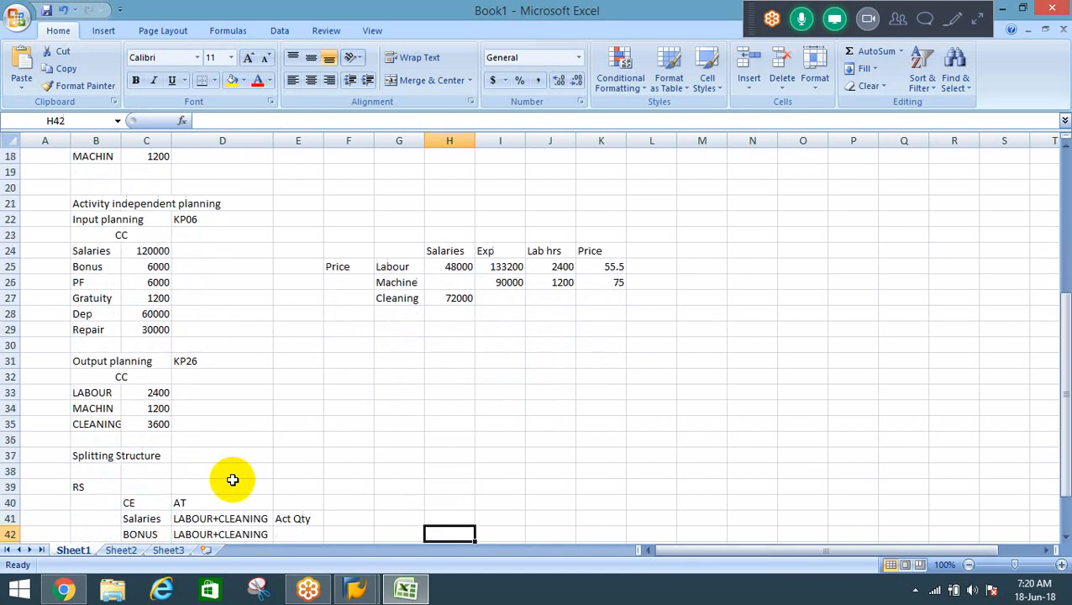
key(Down)
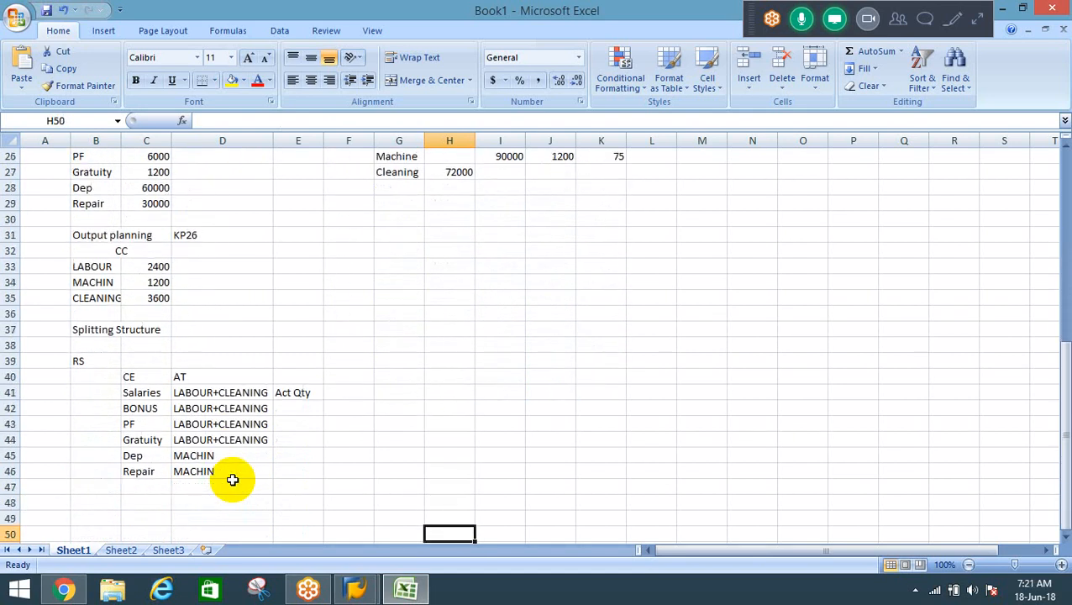
Step: Return to the activity independent price table and examine its expense, labour hours and price figures for Labour and Machine
key(Up)
key(Up)
key(Up)
key(Up)
key(Up)
key(Up)
key(Up)
key(Up)
key(Up)
key(Up)
key(Up)
key(Up)
key(Up)
key(Up)
key(Up)
key(Up)
key(Up)
key(Up)
key(Up)
key(Up)
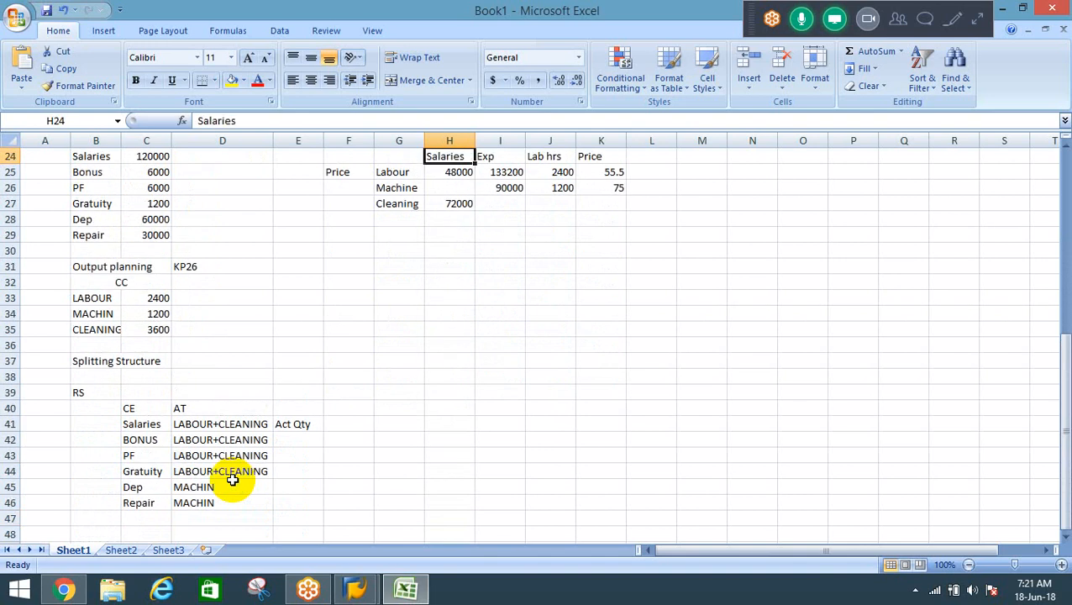
key(Right)
key(shift+Down)
key(shift+Down)
key(shift+Right)
key(shift+Right)
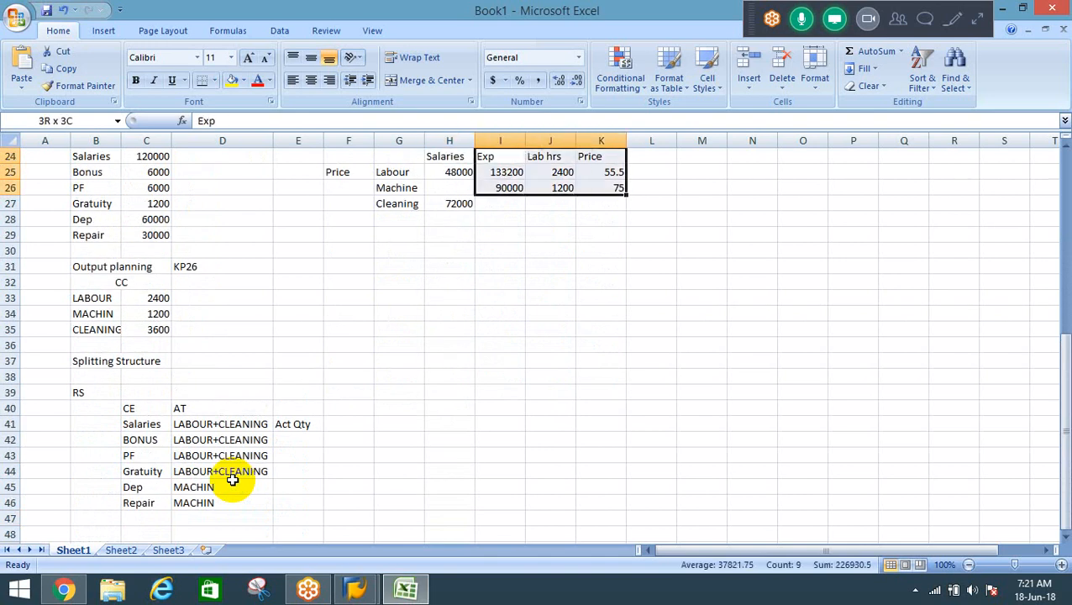
Step: Switch to SAP Easy Access, run transaction SPRO and display the SAP Reference IMG
key(alt+Tab)
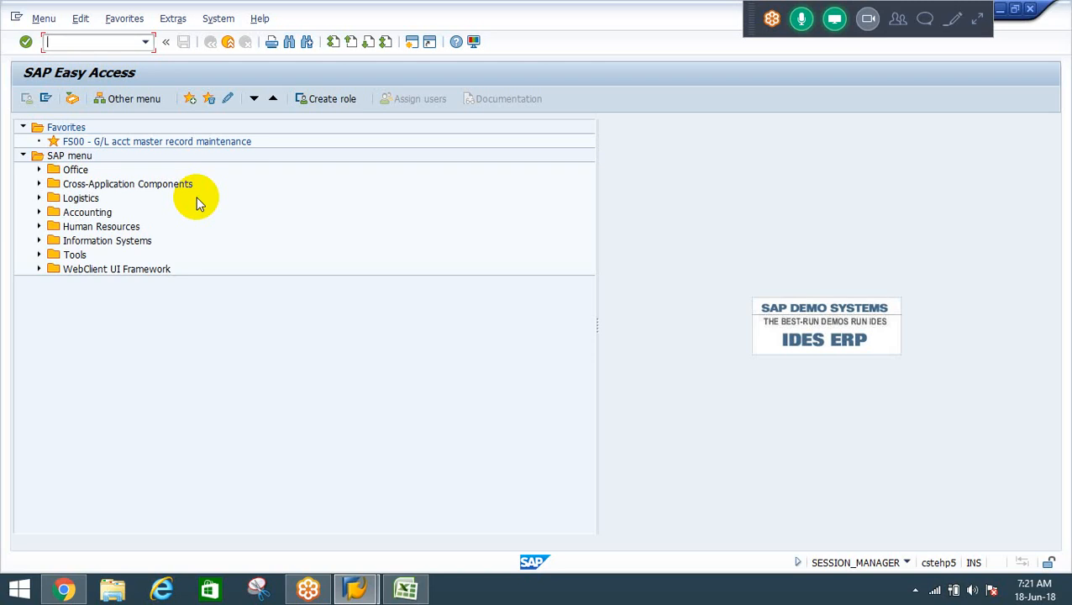
text(spro)
key(Return)
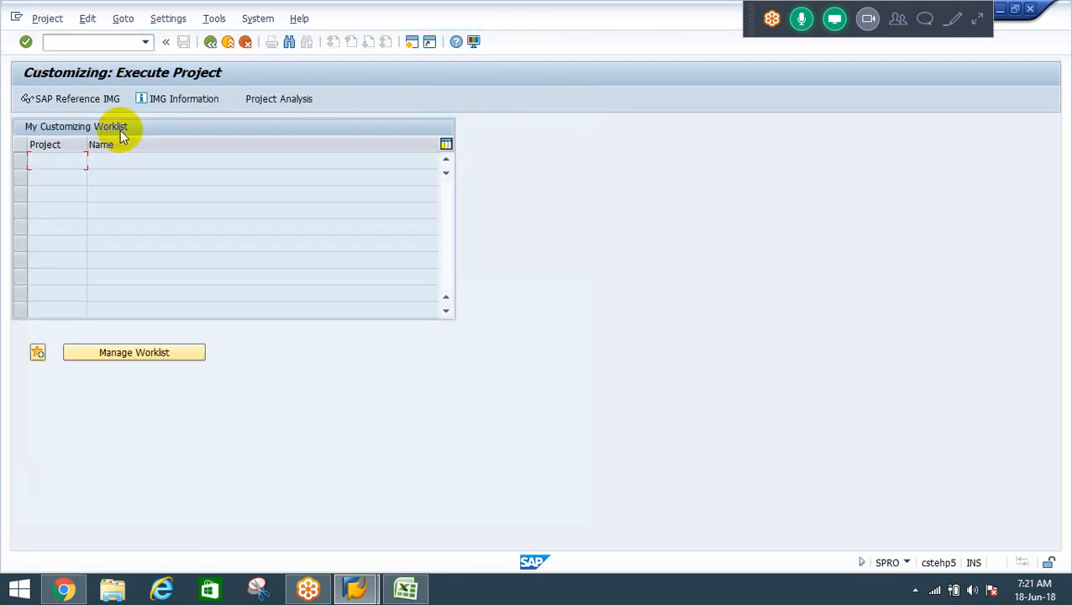
click(51, 99)
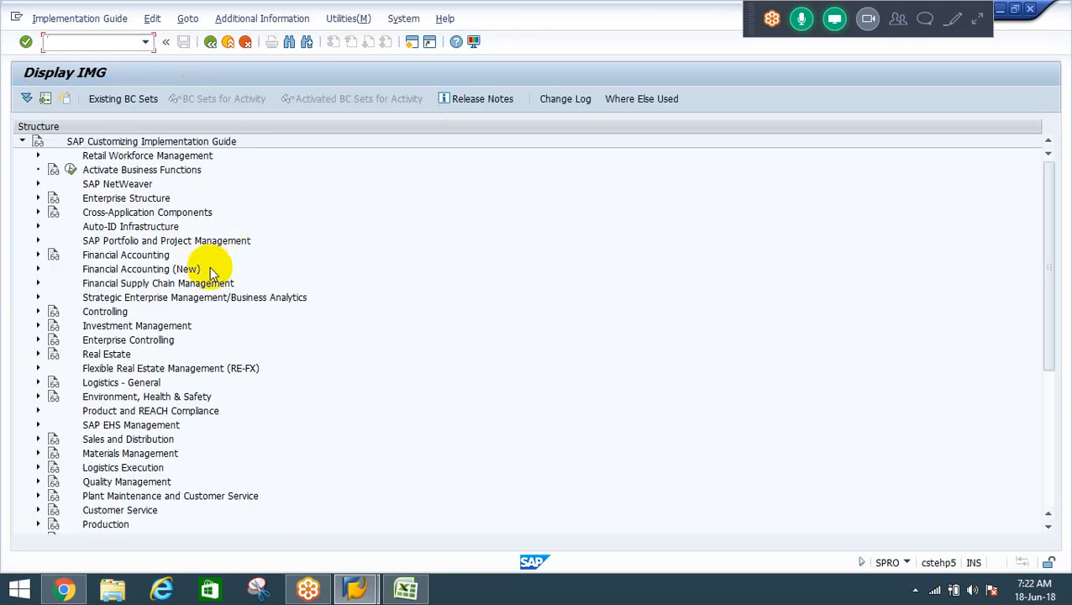
Step: Expand Controlling and its Cost Center Accounting node in the implementation guide
click(111, 298)
key(Down)
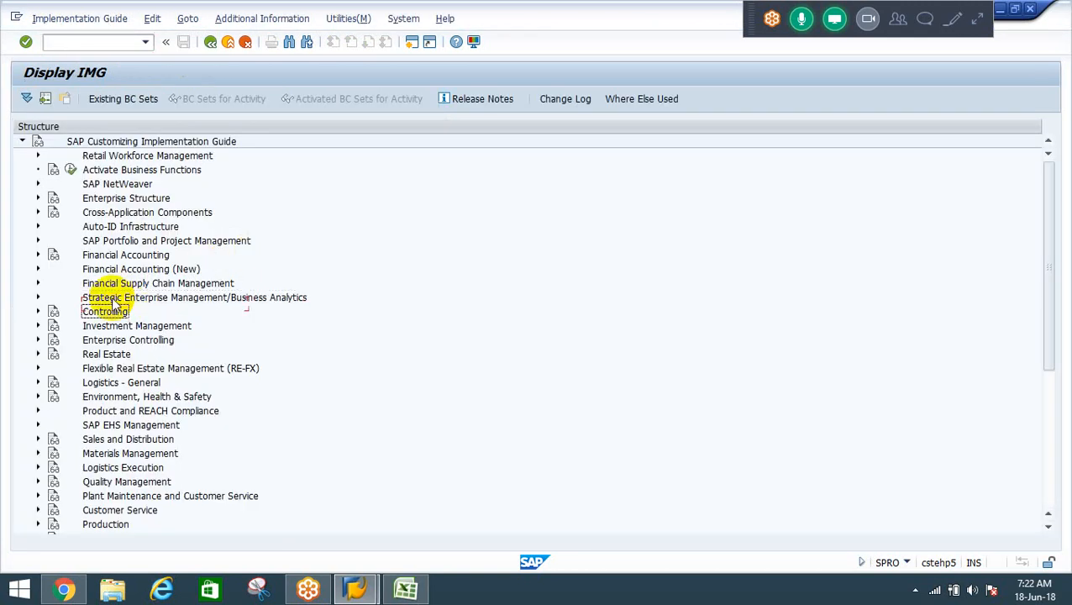
key(Right)
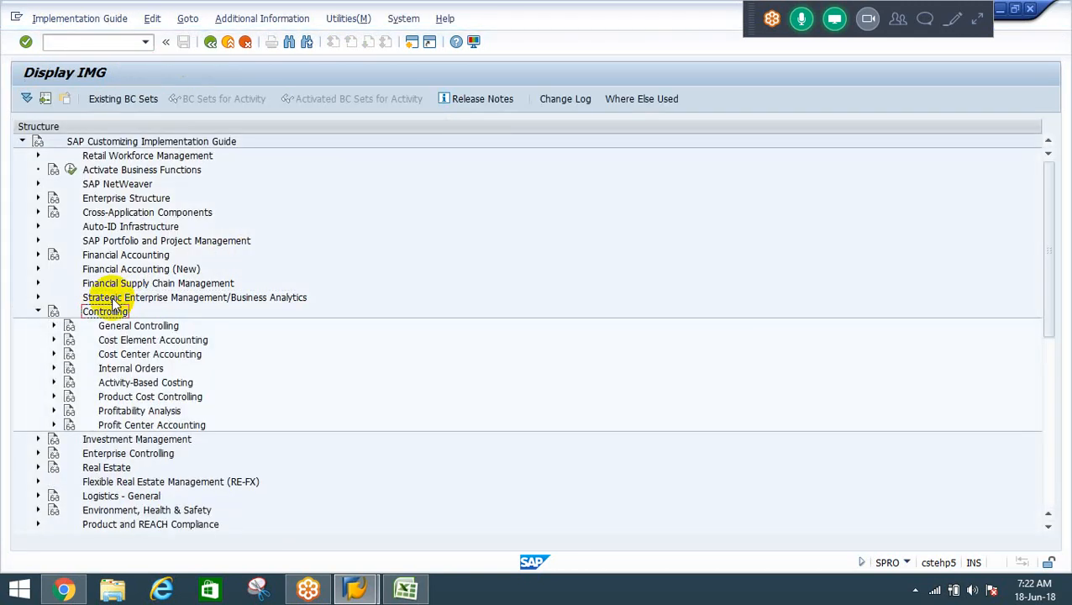
key(Down)
key(Down)
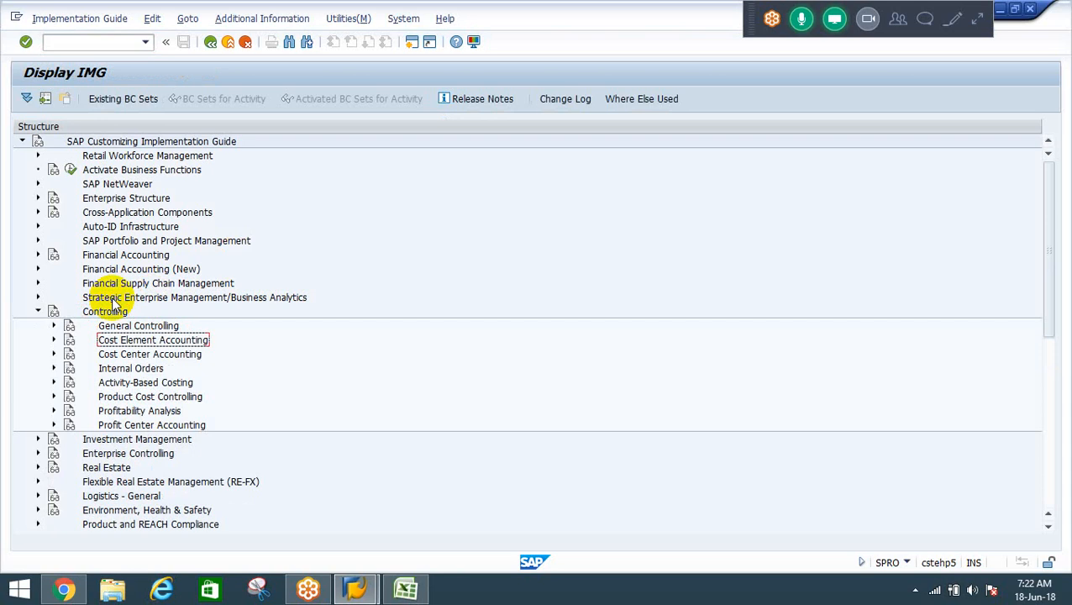
key(Down)
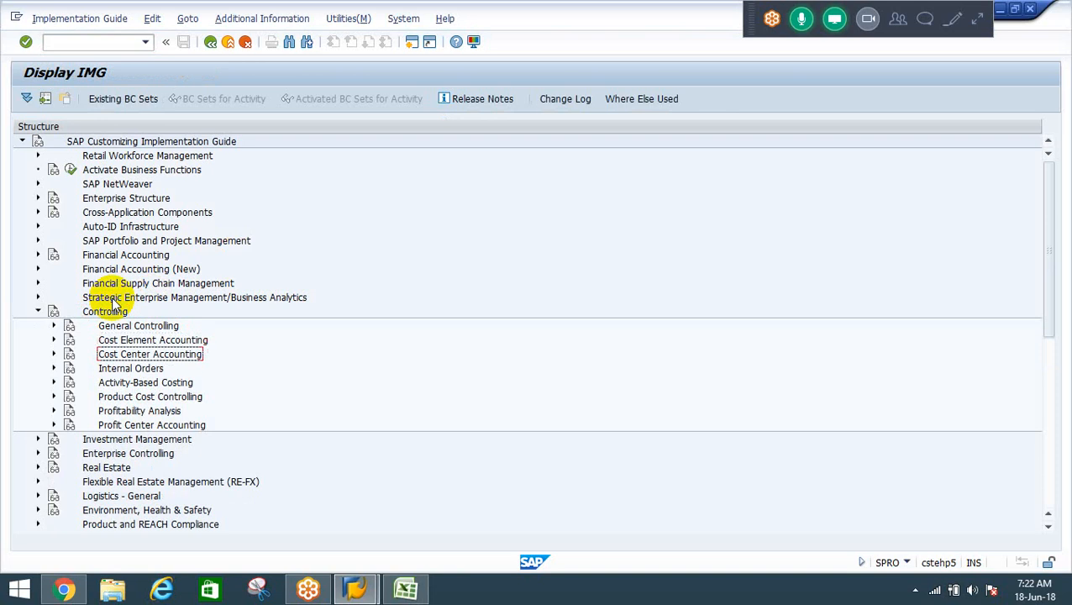
key(Right)
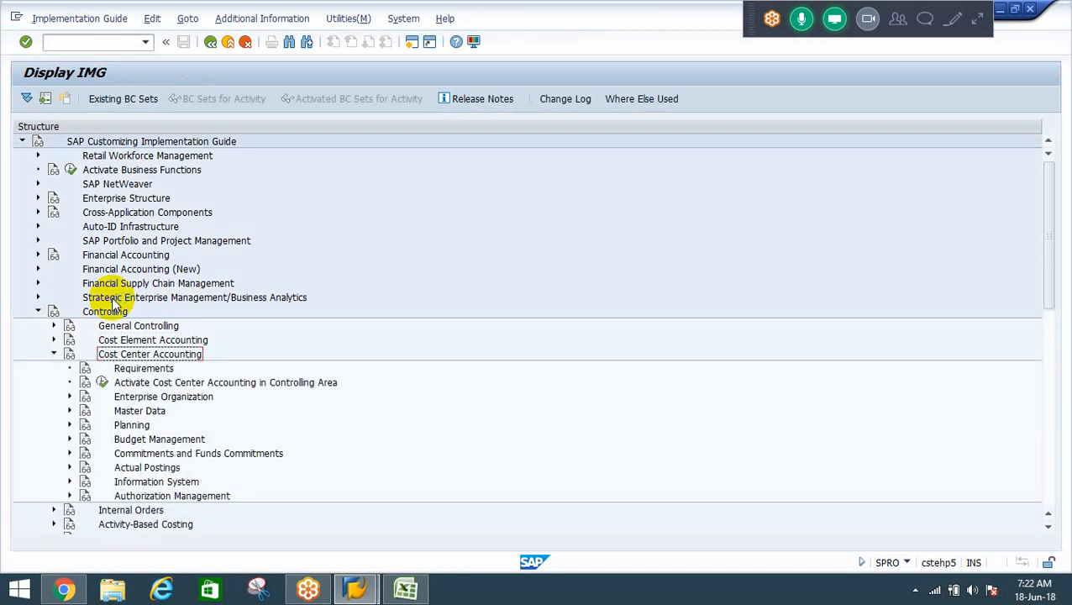
Step: Expand Planning under Cost Center Accounting and its Allocations node
key(Down)
key(Down)
key(Down)
key(Down)
key(Down)
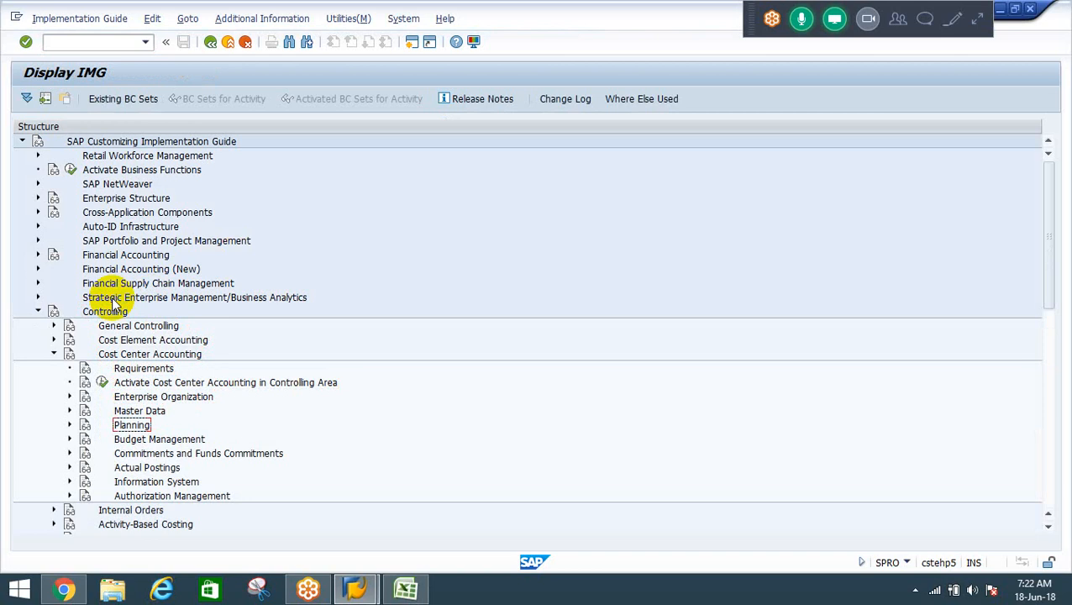
key(Right)
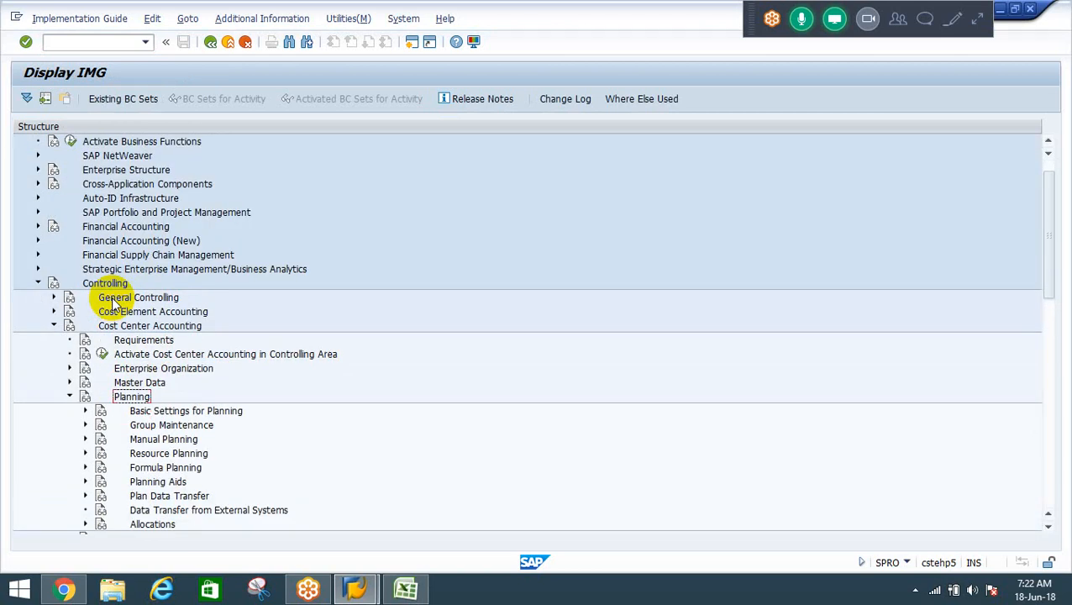
key(Down)
key(Down)
key(Down)
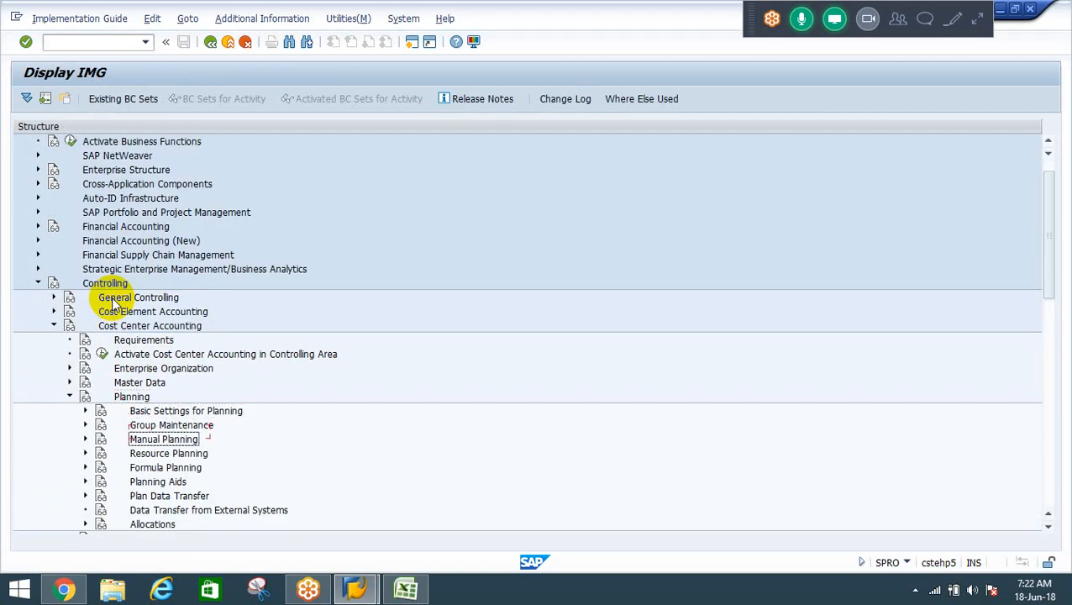
key(Down)
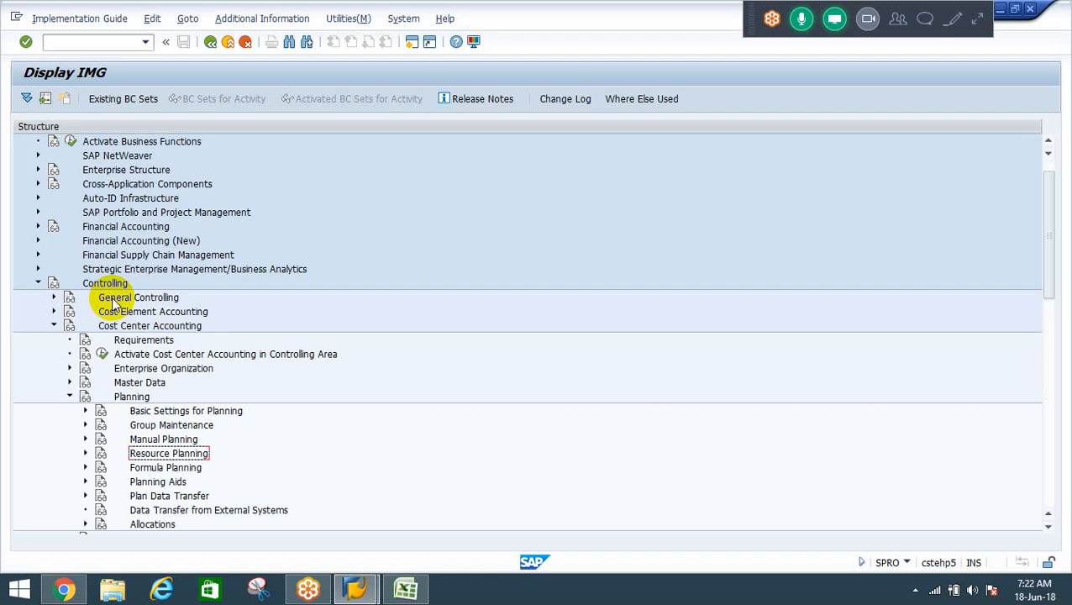
key(Up)
key(Up)
key(Down)
key(Down)
key(Down)
key(Down)
key(Down)
key(Down)
key(Down)
key(Right)
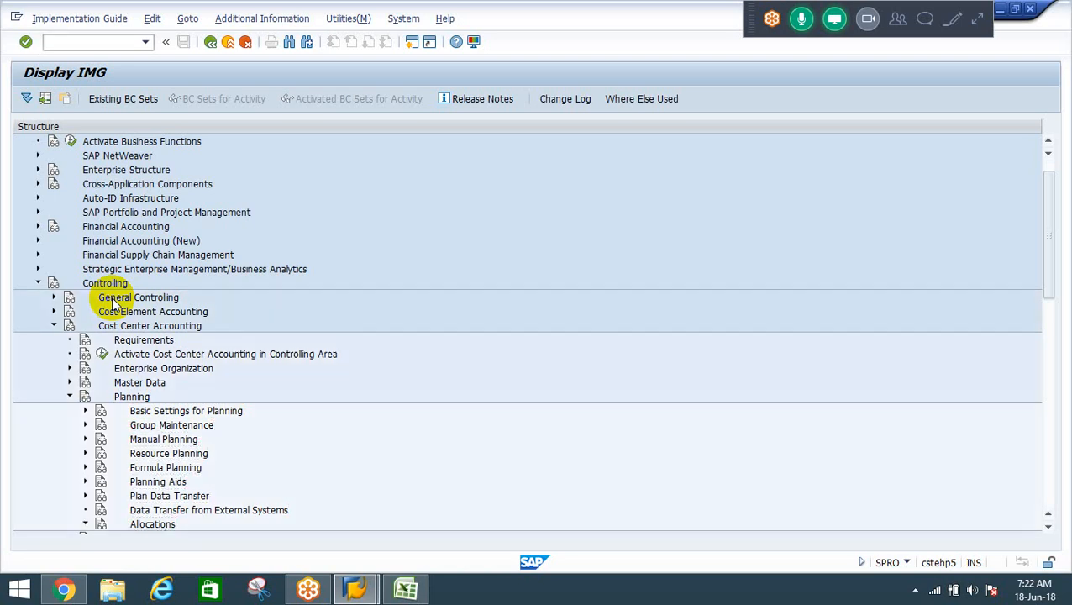
Step: Expand Activity Allocation under Allocations and its Splitting node
scroll(115, 304, down, 1)
key(Down)
key(Down)
key(Down)
key(Down)
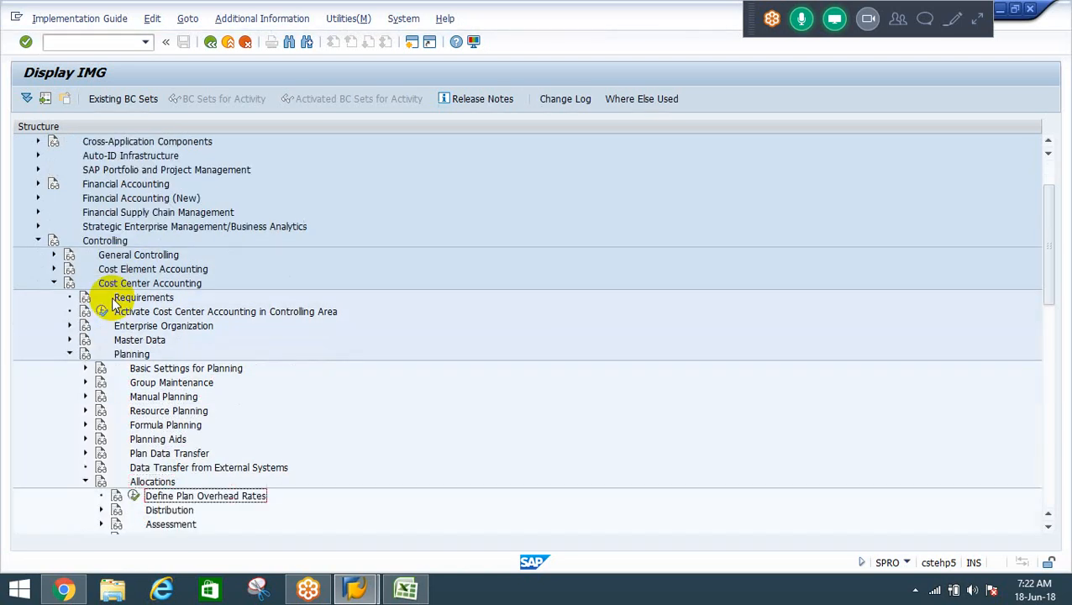
scroll(115, 304, down, 1)
key(Right)
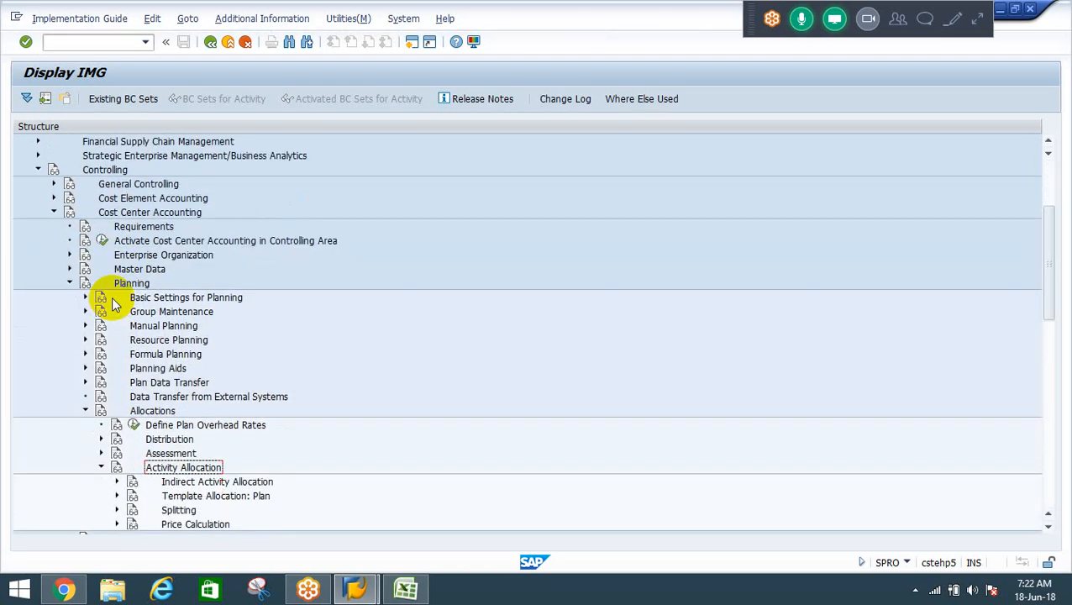
key(Down)
key(Down)
key(Down)
key(Right)
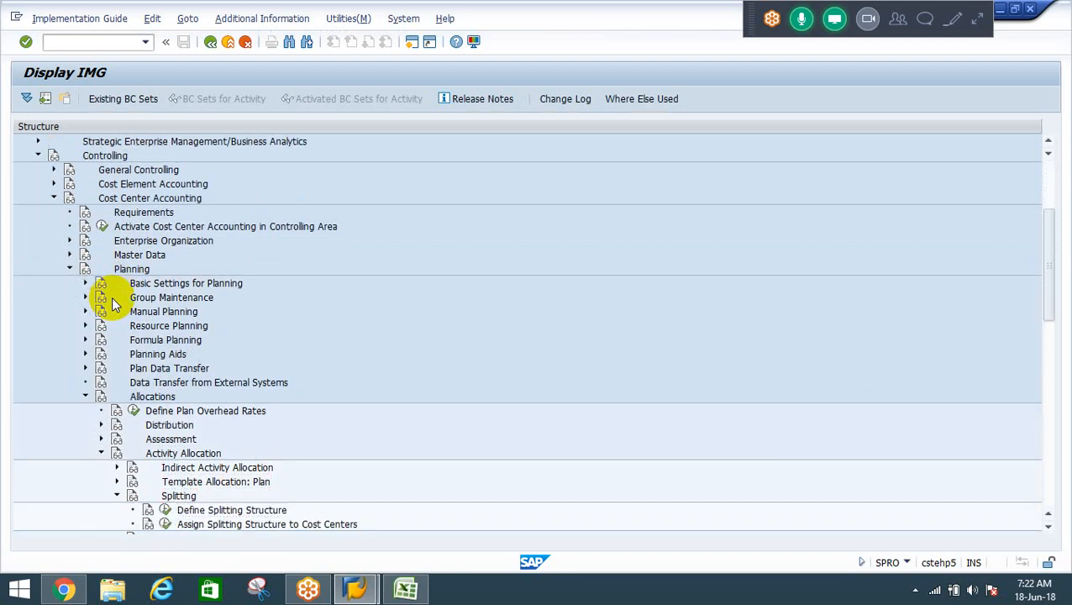
Step: Execute the Define Splitting Structure activity under Splitting
key(Down)
key(Down)
key(Down)
key(Down)
key(Down)
key(Up)
key(Up)
key(Up)
key(Up)
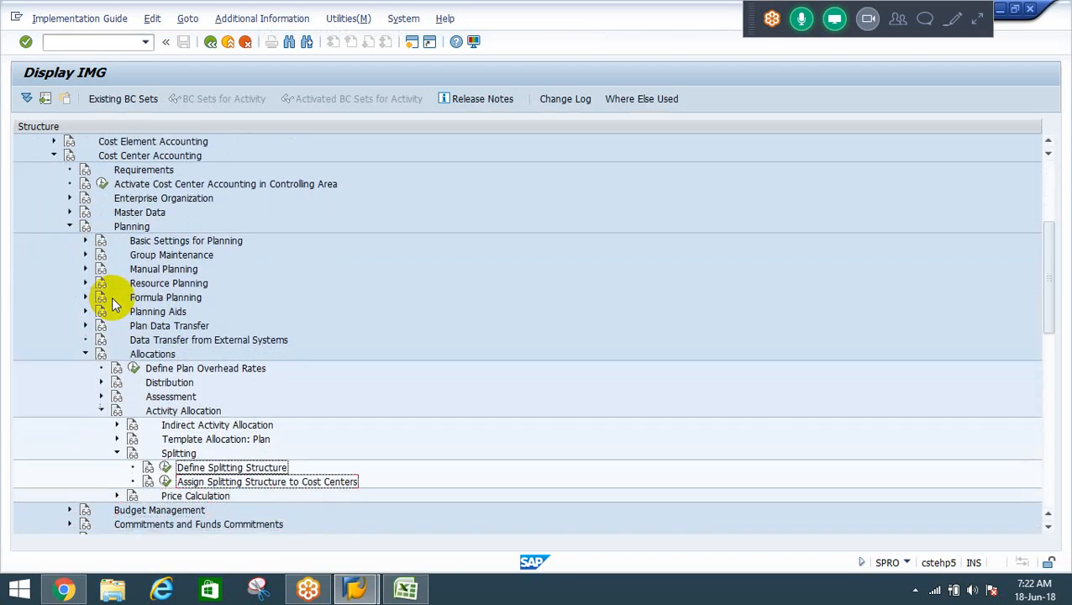
key(Left)
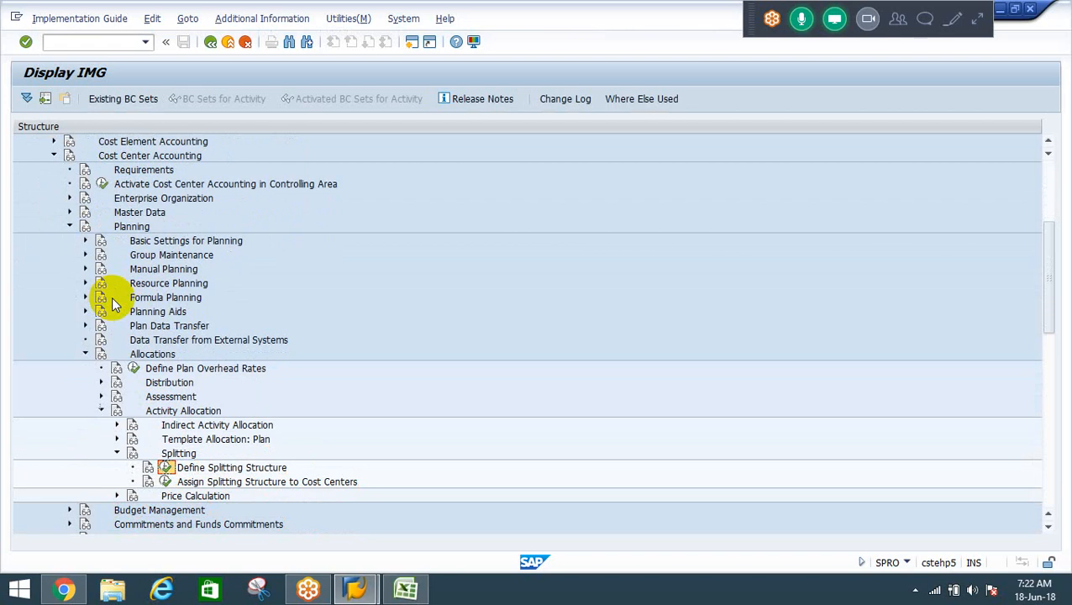
key(Return)
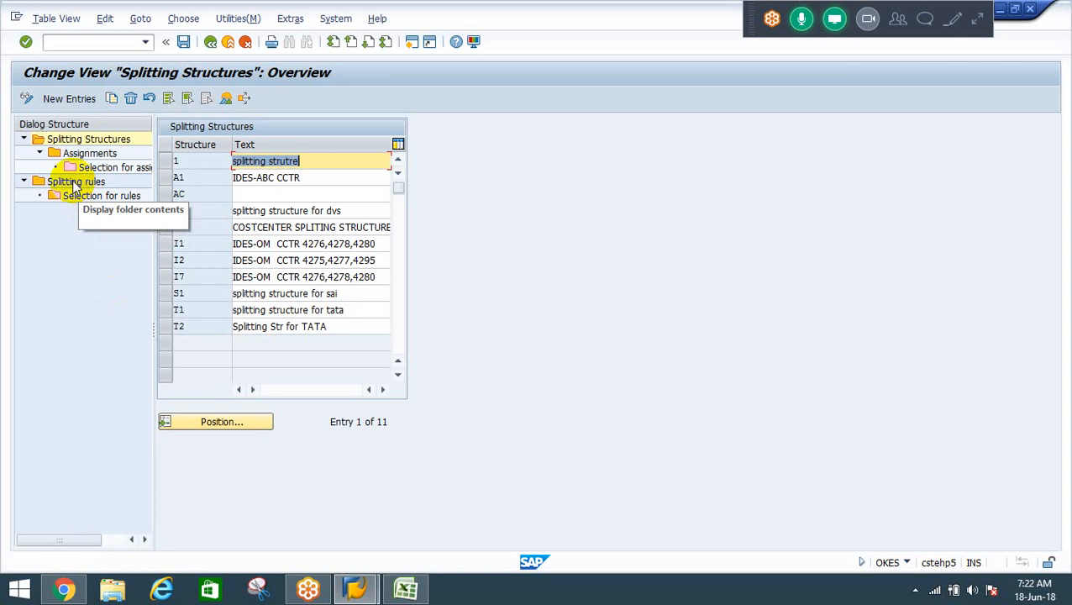
Step: Check the planning sheet in Excel briefly, return to SAP and display the Splitting rules overview
key(alt+Tab)
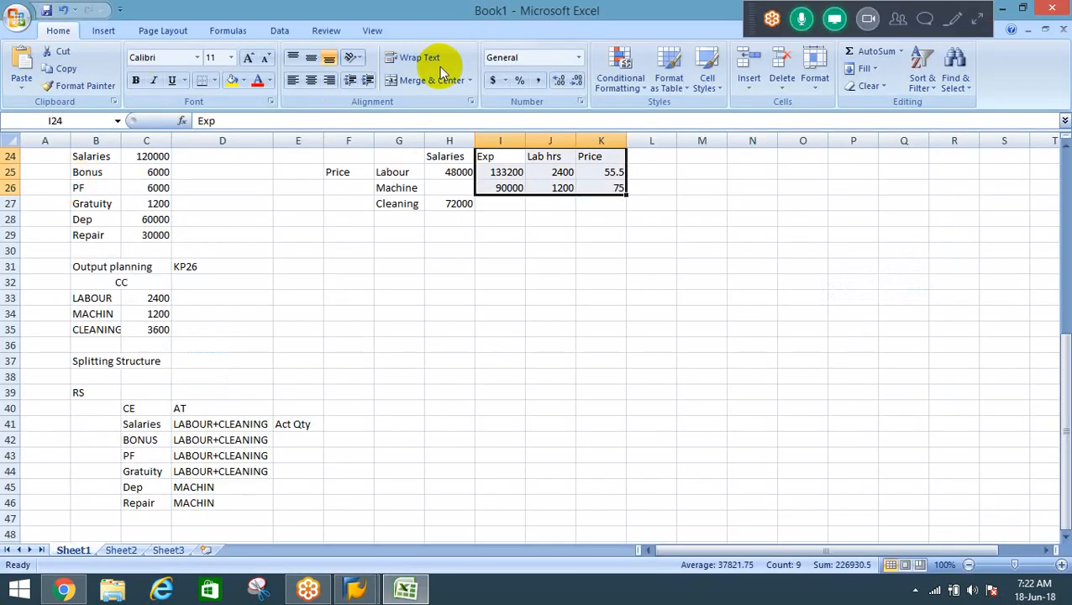
key(alt+Tab)
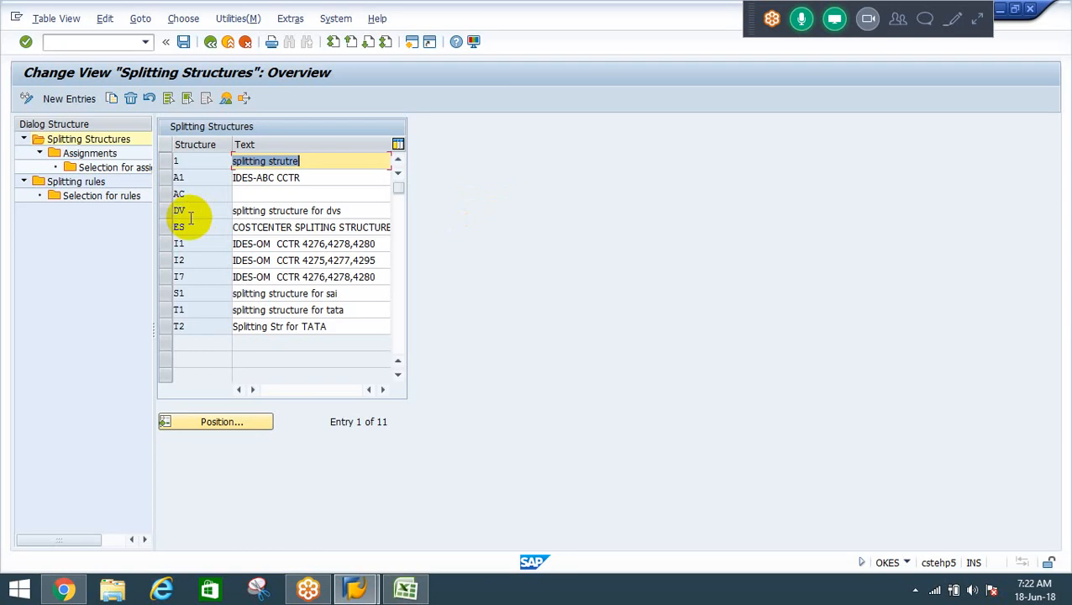
click(74, 184)
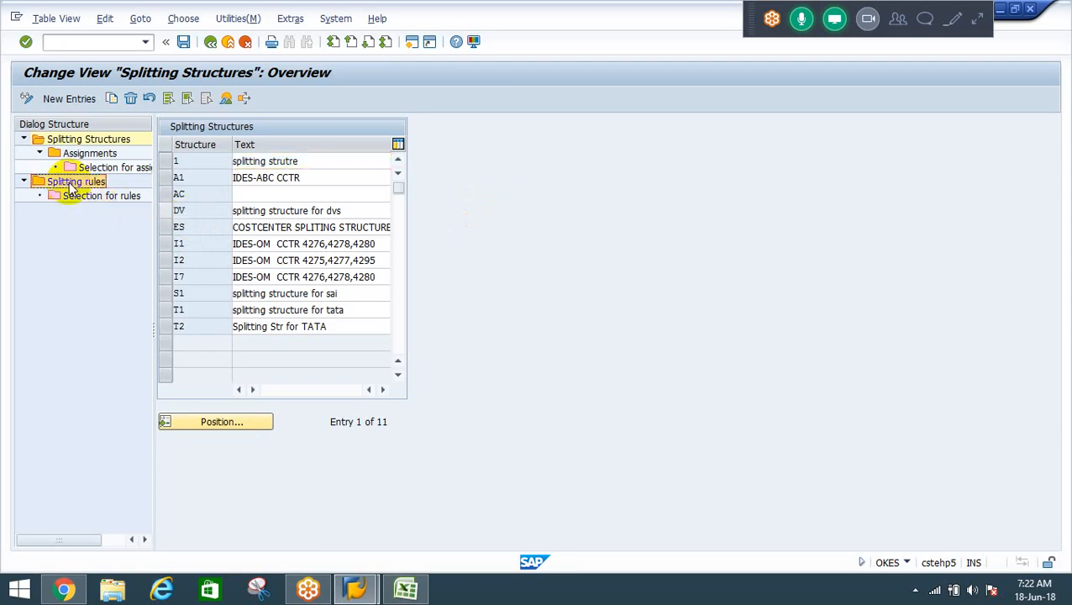
double_click(74, 183)
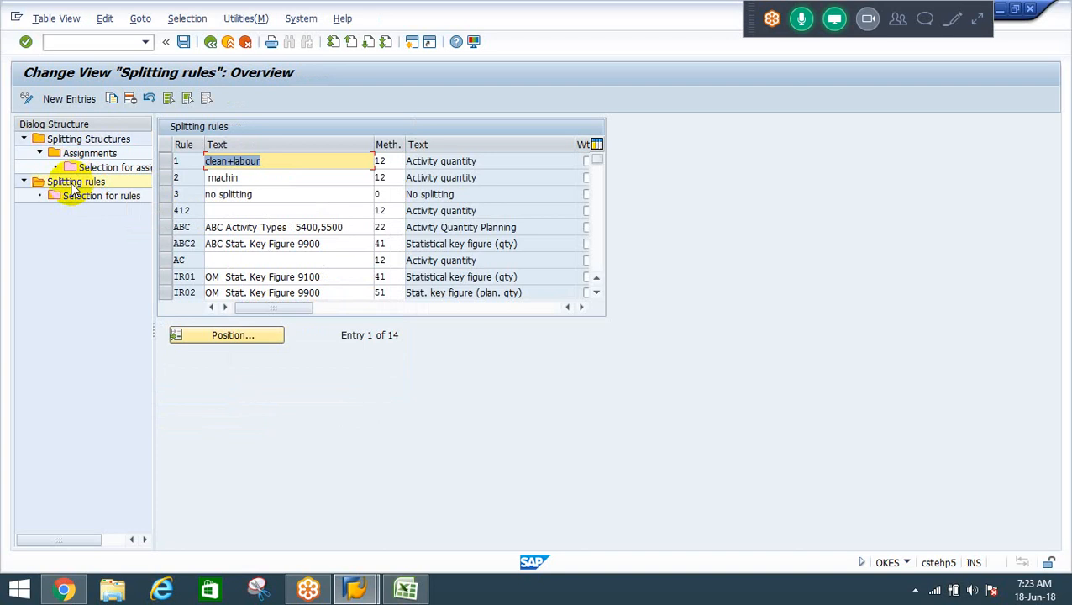
Step: Try to delete the existing splitting rule R1 and cancel the maintenance
click(60, 102)
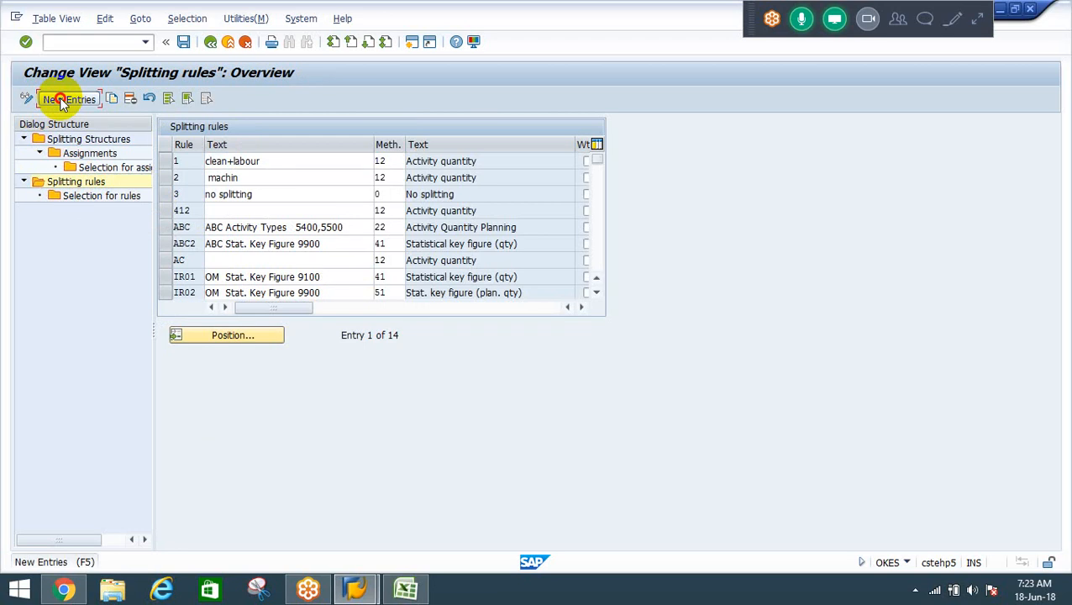
click(597, 260)
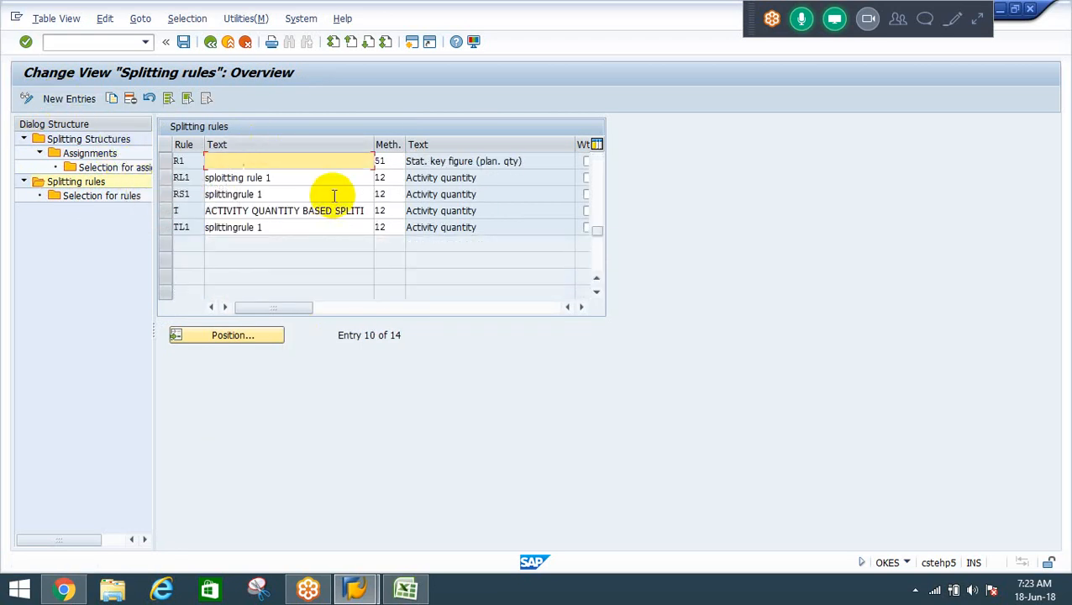
click(597, 278)
click(597, 278)
click(167, 195)
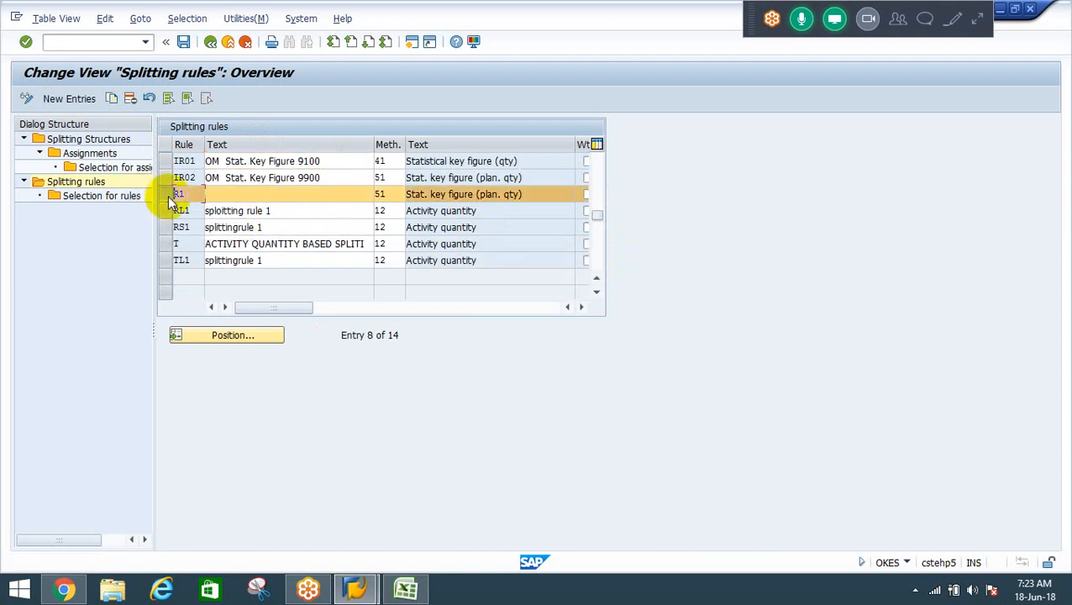
click(130, 98)
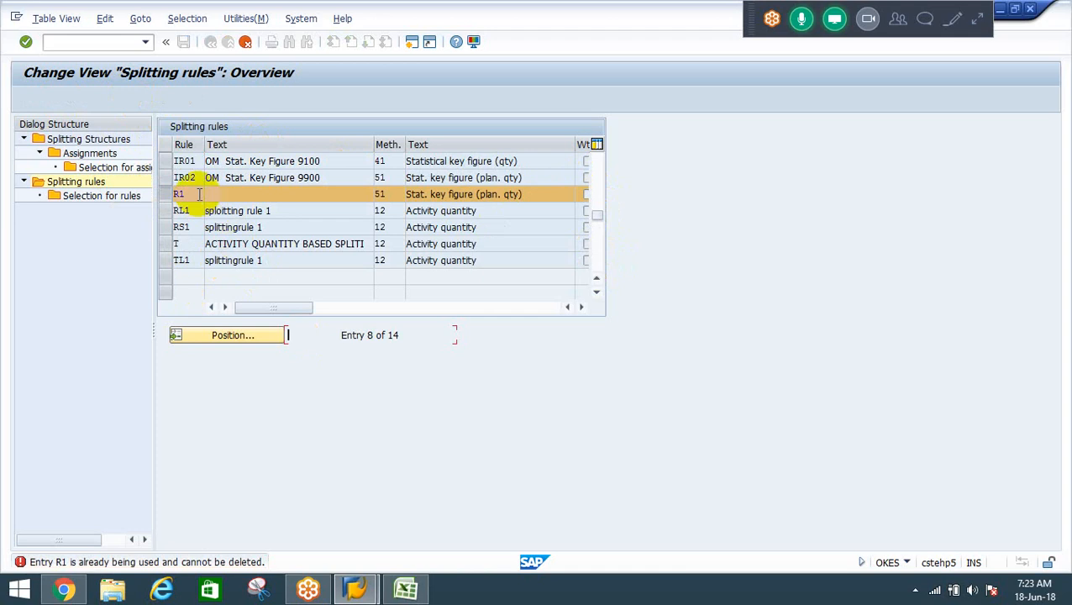
key(F12)
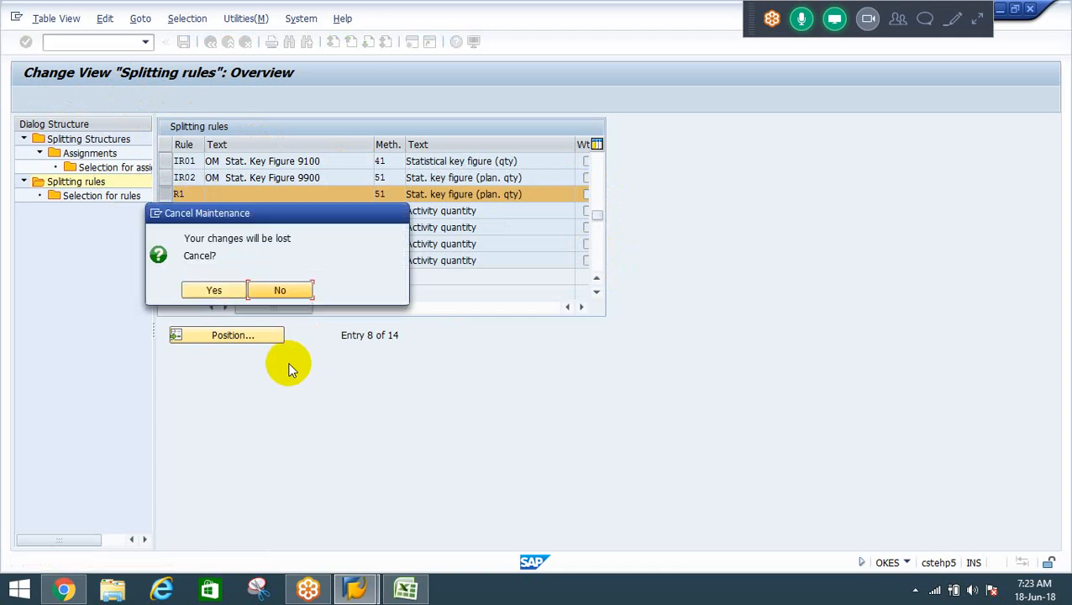
click(215, 291)
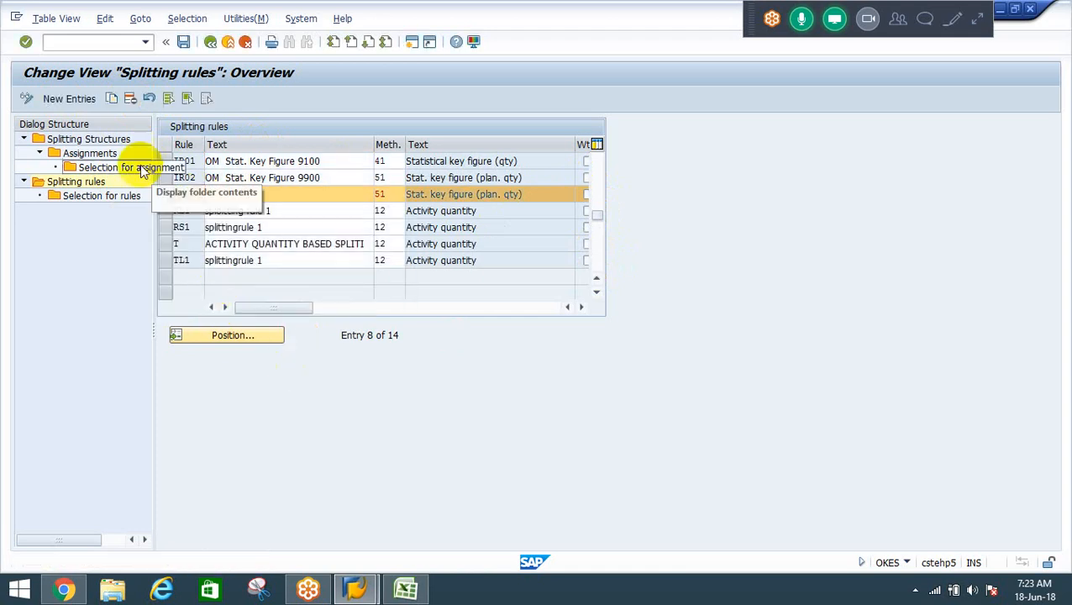
Step: Create a new splitting rule RE1 with the text "Labour and Cleaning"
click(69, 98)
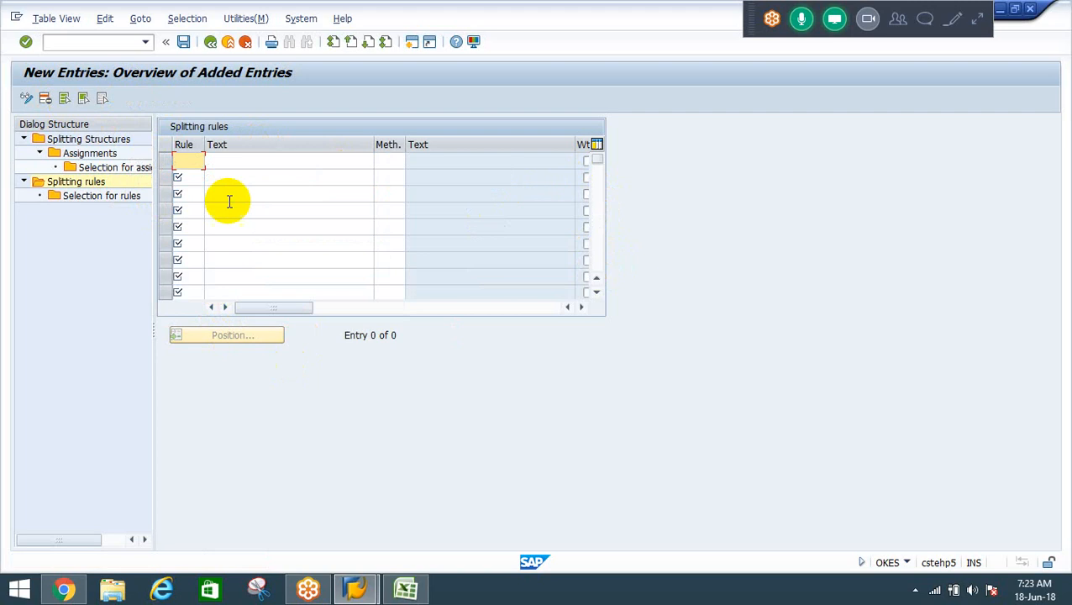
text(RE1)
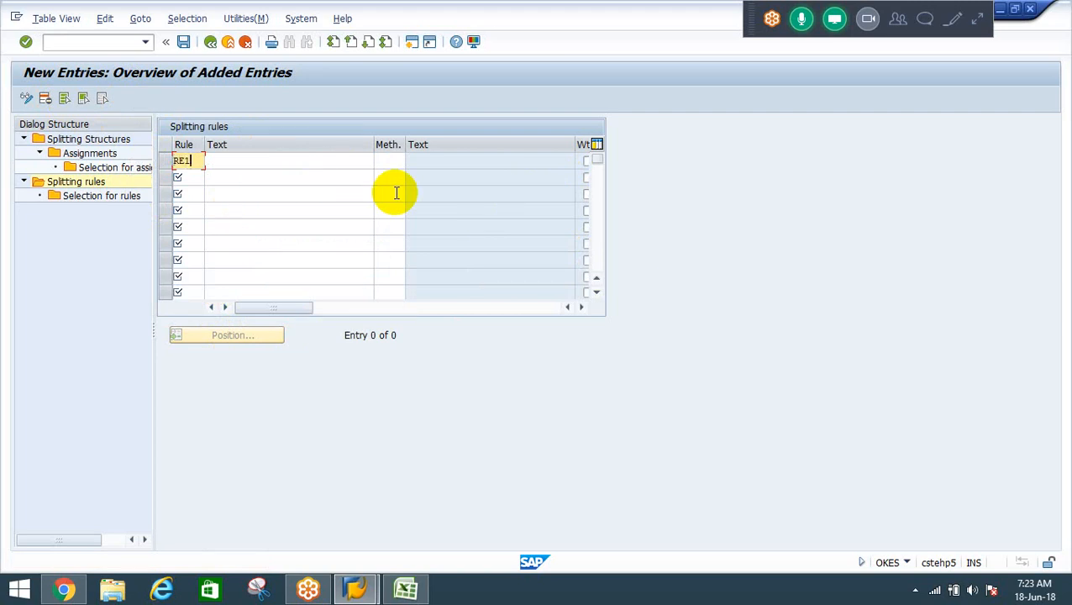
key(Tab)
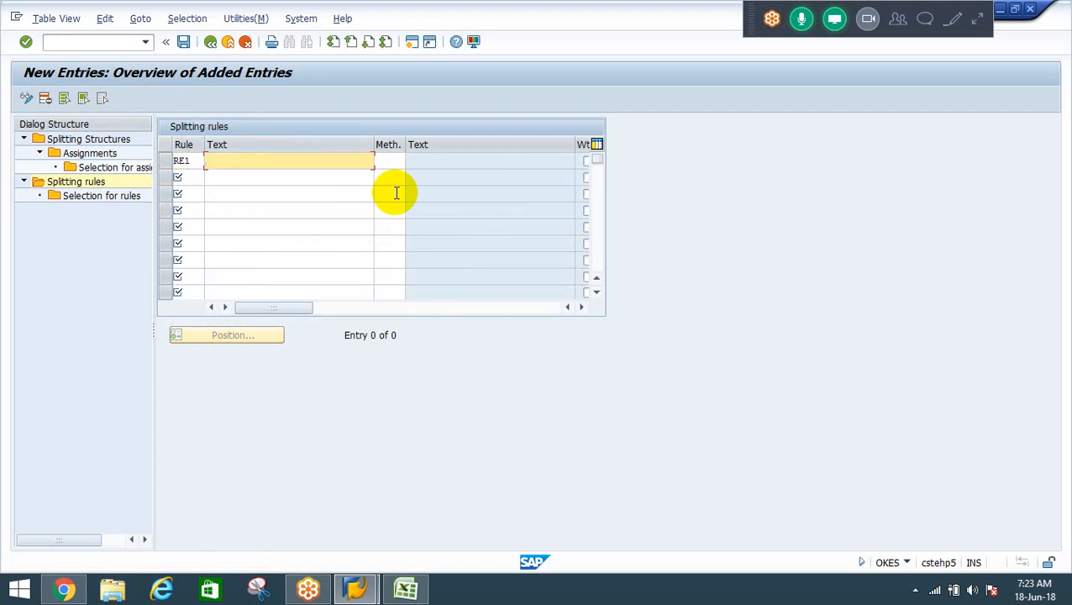
text(Labour and Cleaning)
key(Tab)
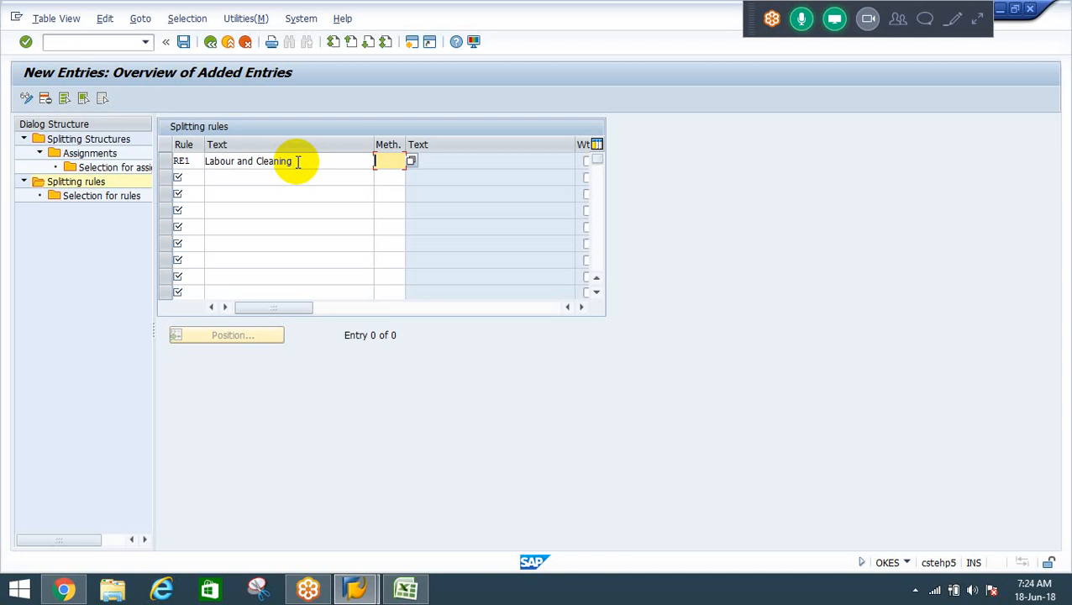
click(298, 162)
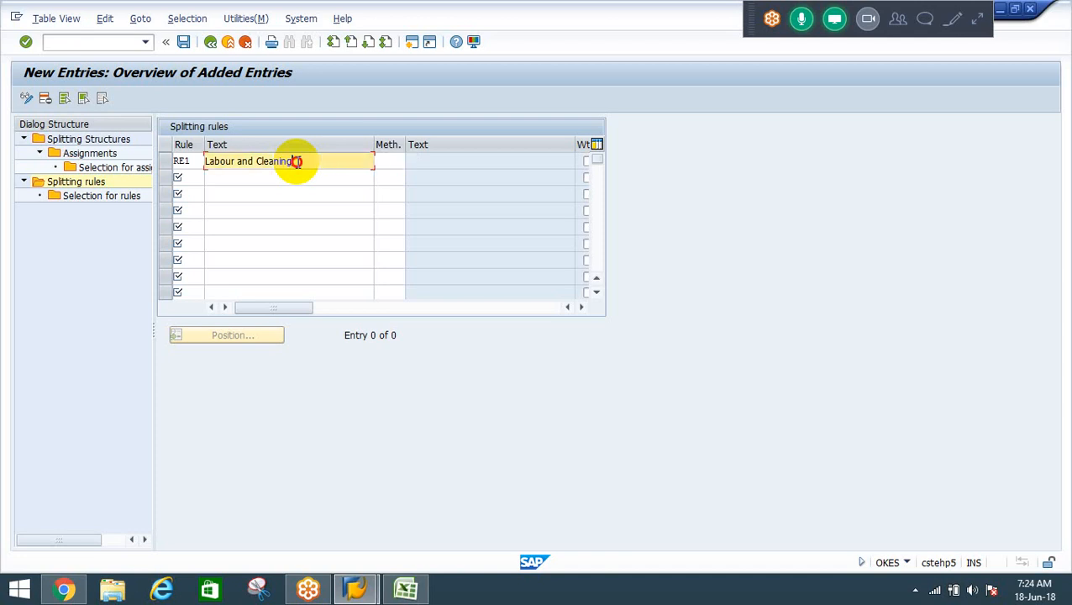
Step: Assign splitting method 12, Activity quantity, to rule RE1 from the list of possible methods
click(390, 160)
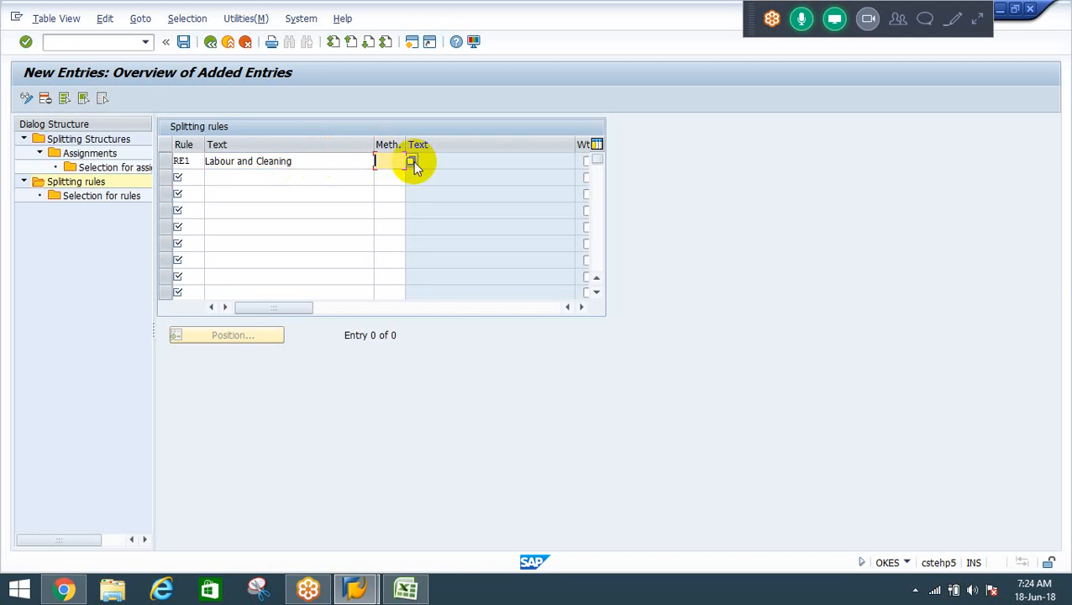
click(411, 160)
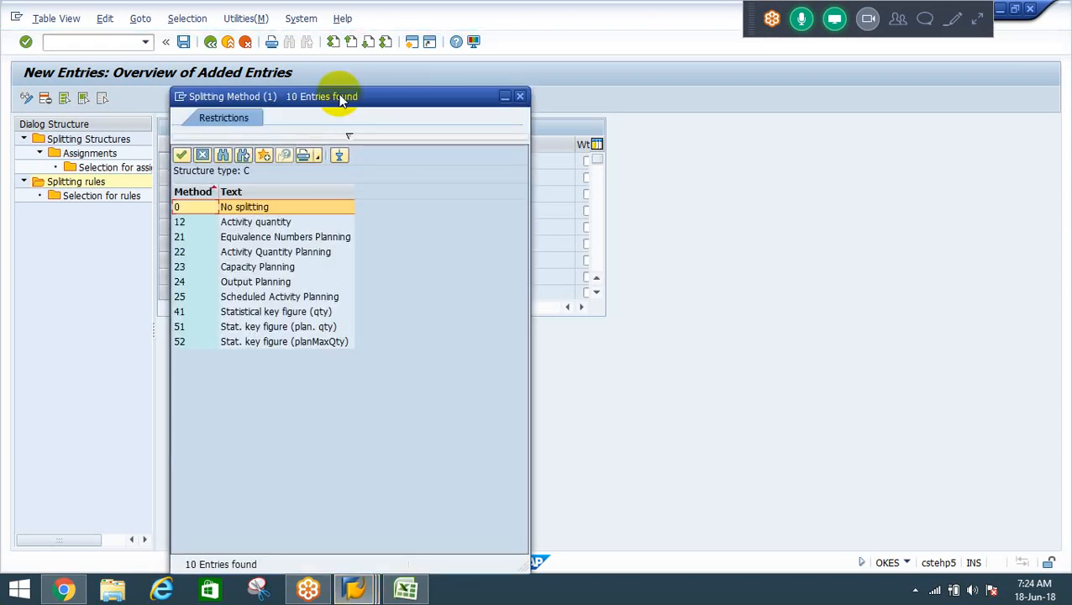
drag(341, 96, 604, 75)
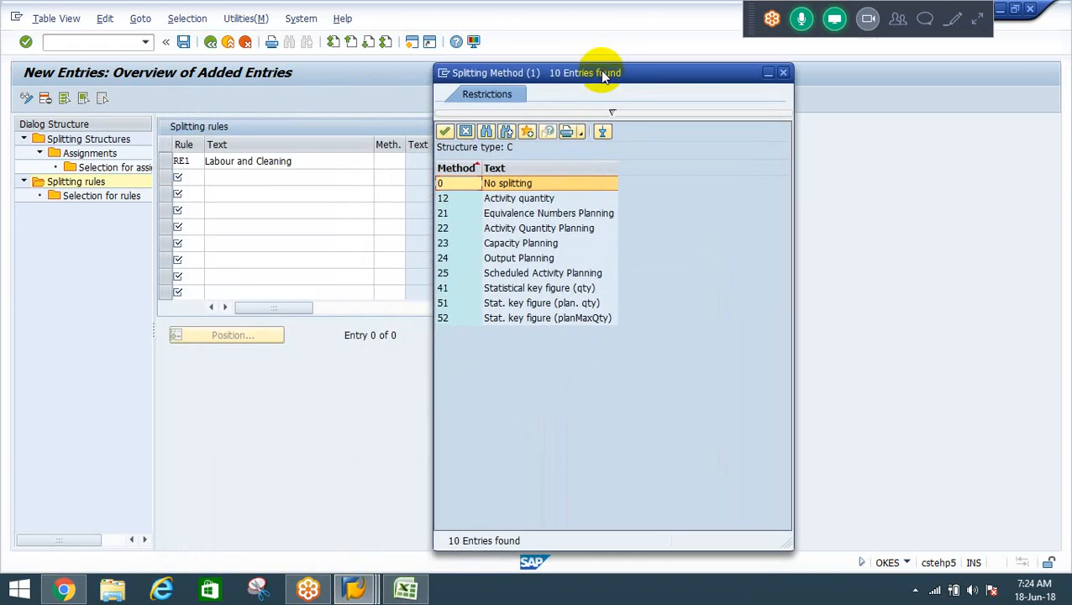
click(524, 200)
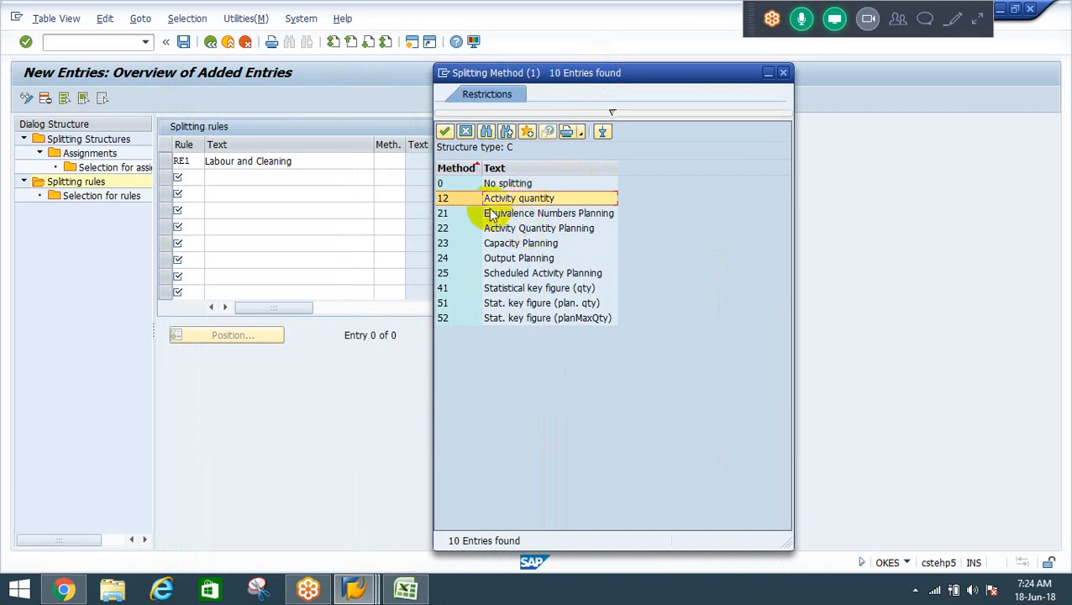
click(535, 243)
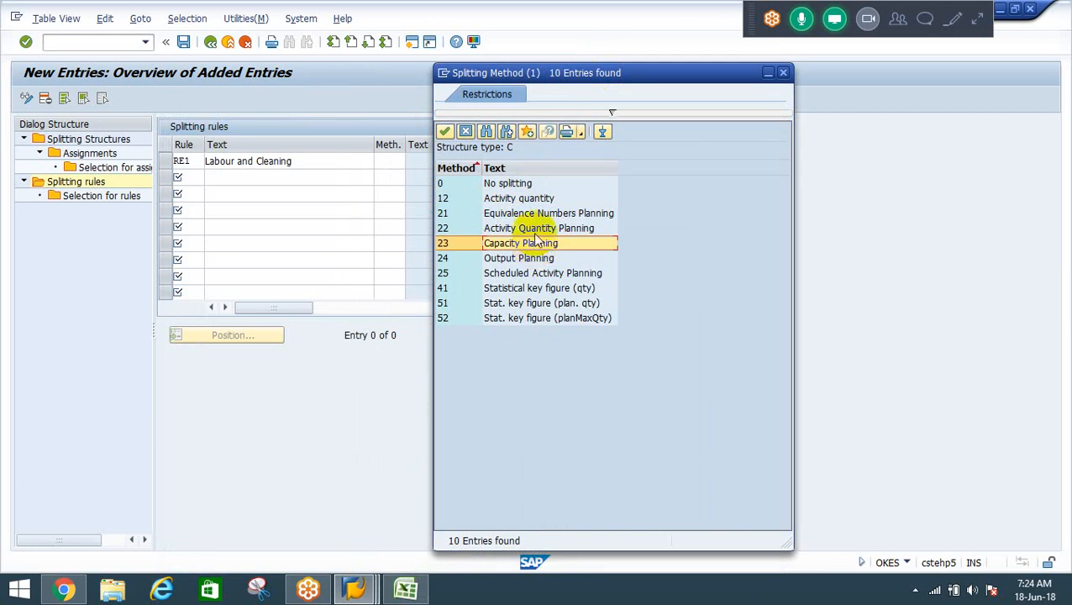
click(536, 215)
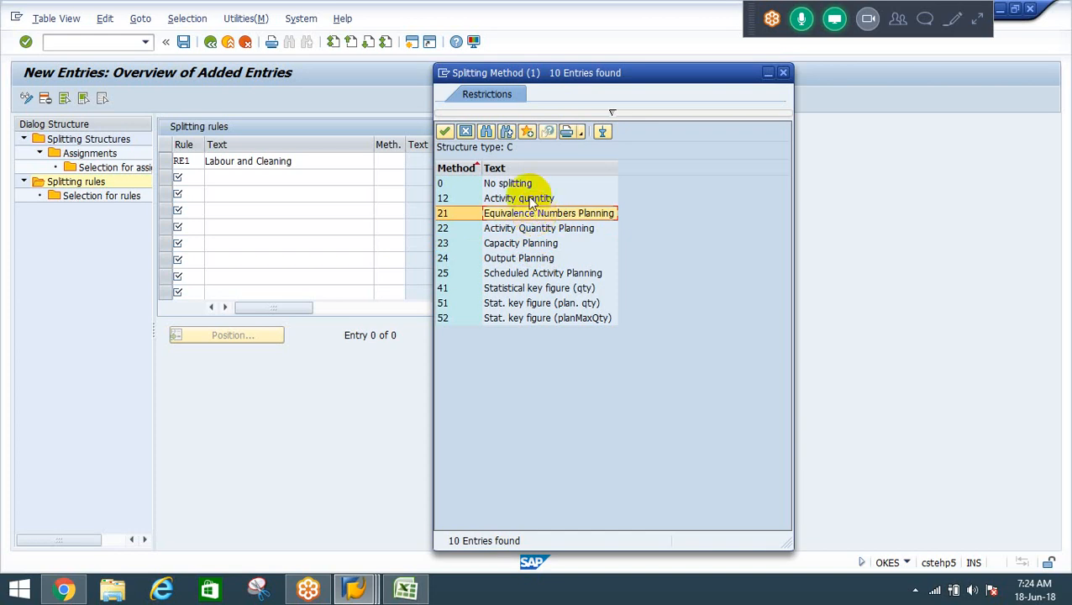
click(525, 200)
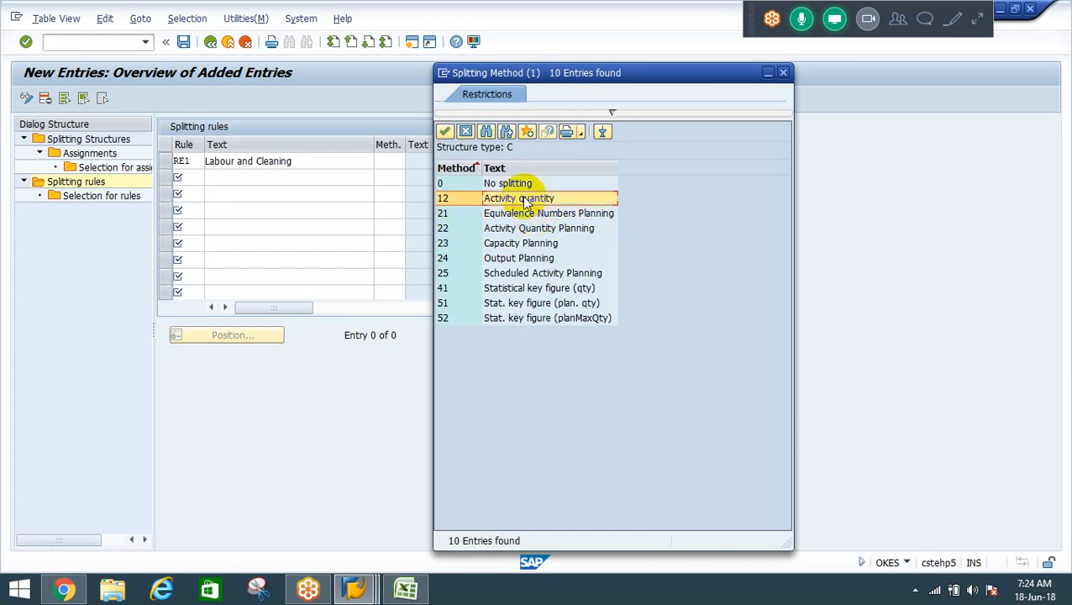
double_click(521, 199)
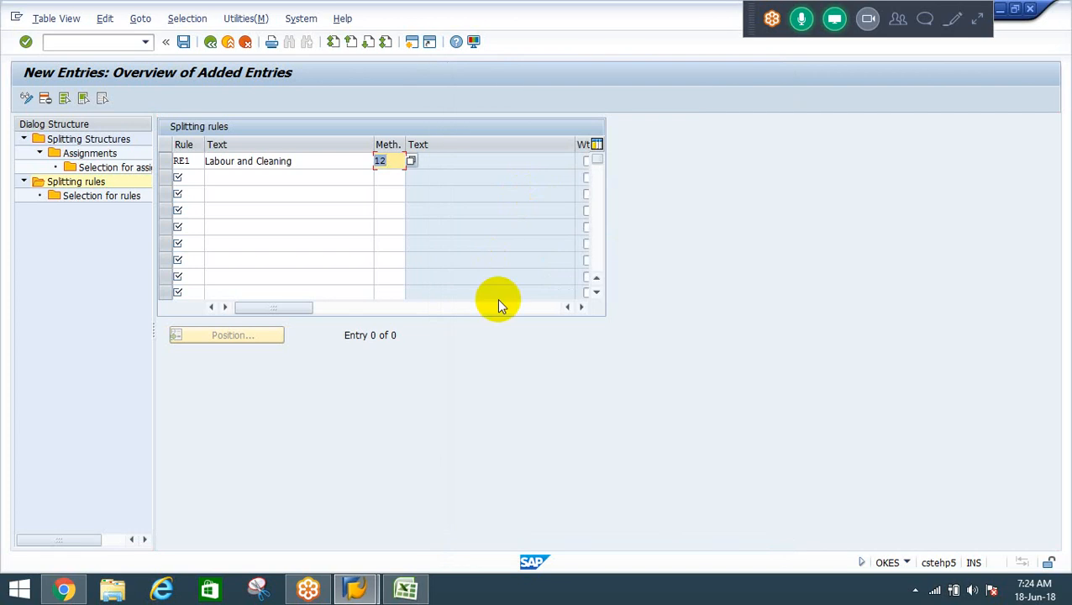
key(Return)
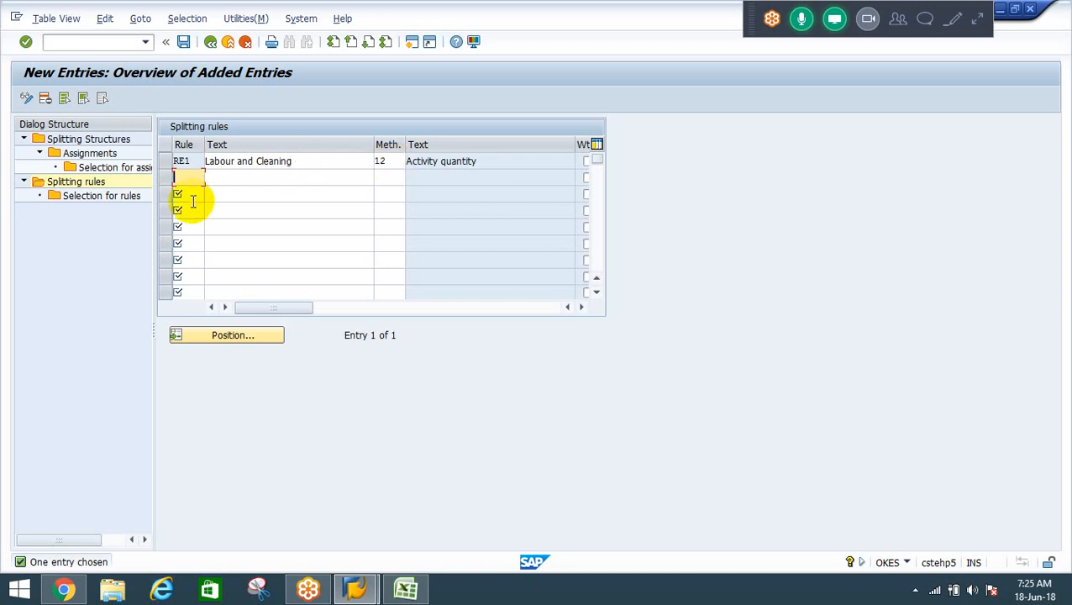
Step: Add a second splitting rule RE2 with the text "Machine" and splitting method 12
text(RE2)
key(Tab)
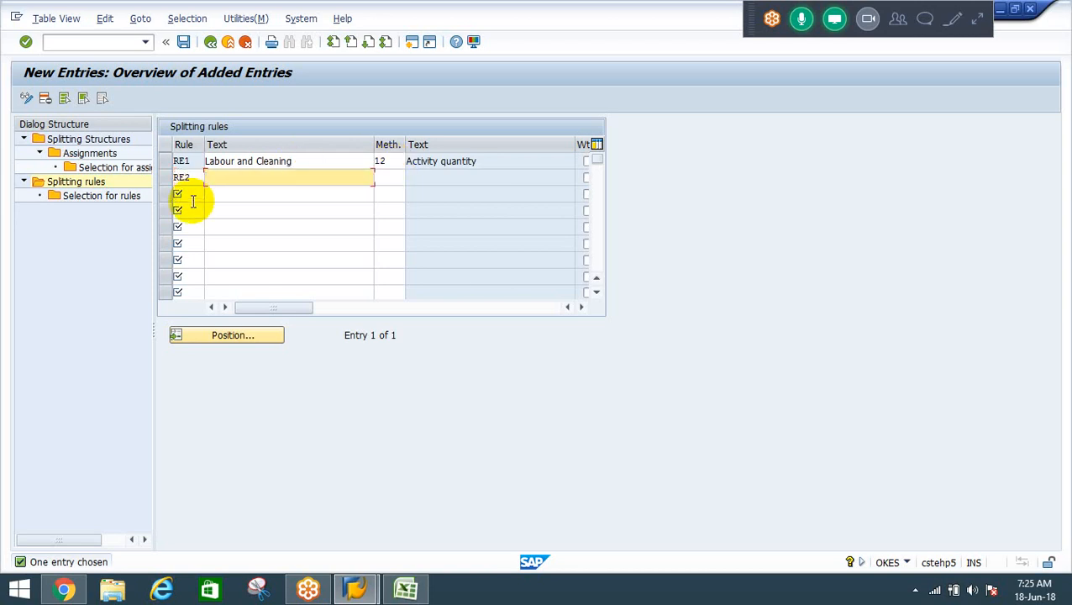
text(Machine)
key(Tab)
text(12)
key(Return)
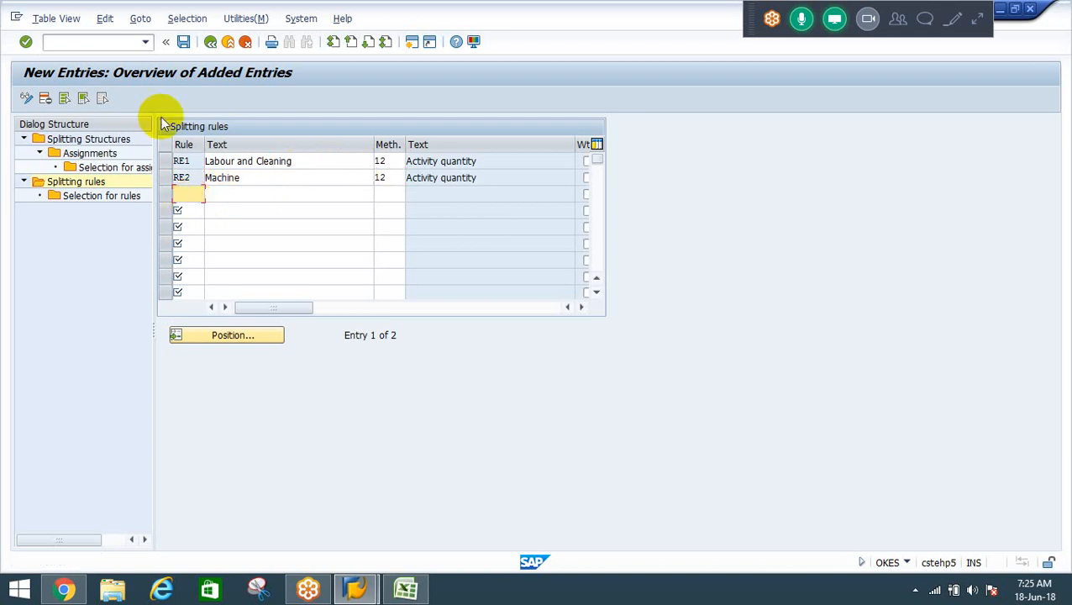
Step: Save the new splitting rules, accepting the proposed "FI Basic settings" customizing request
click(263, 176)
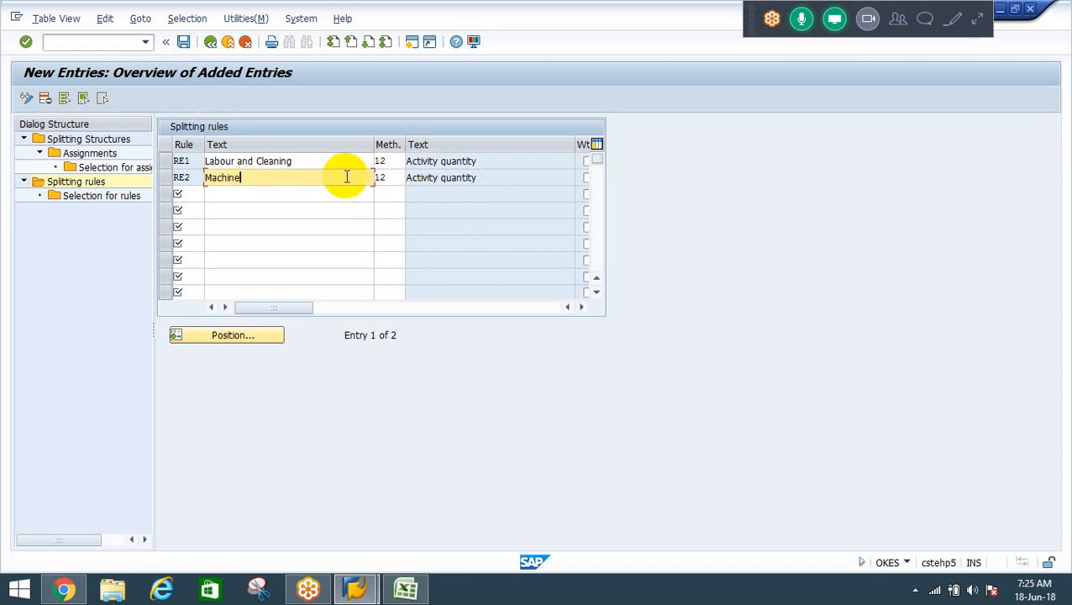
click(184, 41)
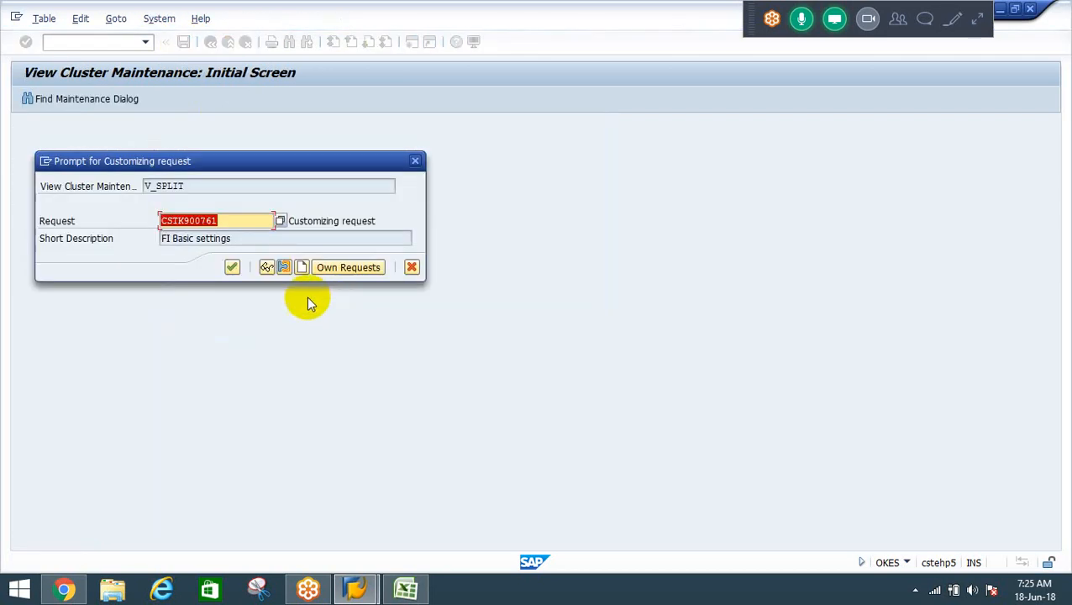
click(232, 267)
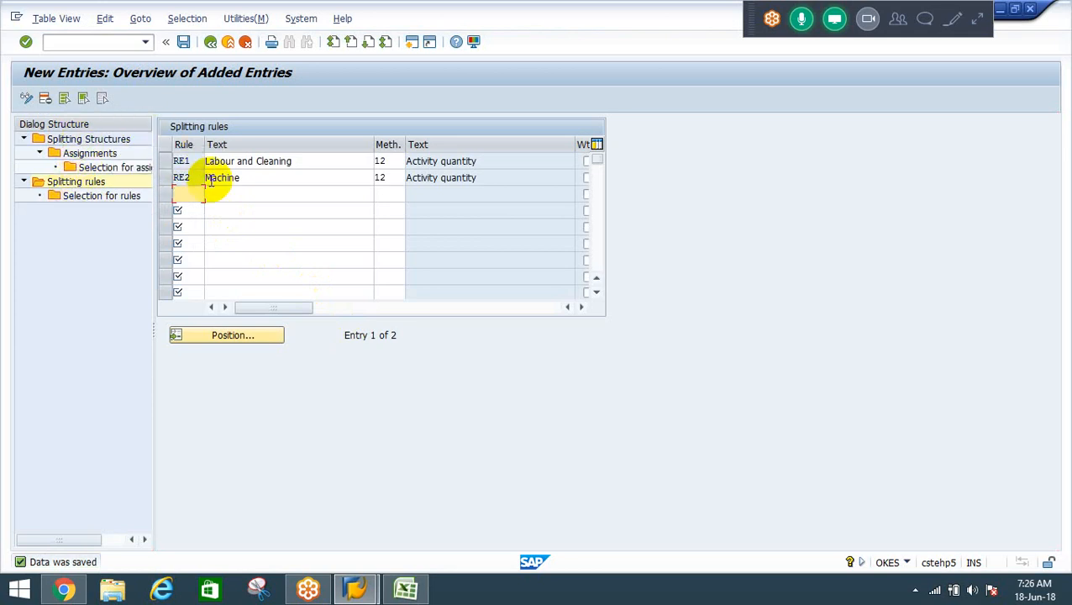
double_click(185, 161)
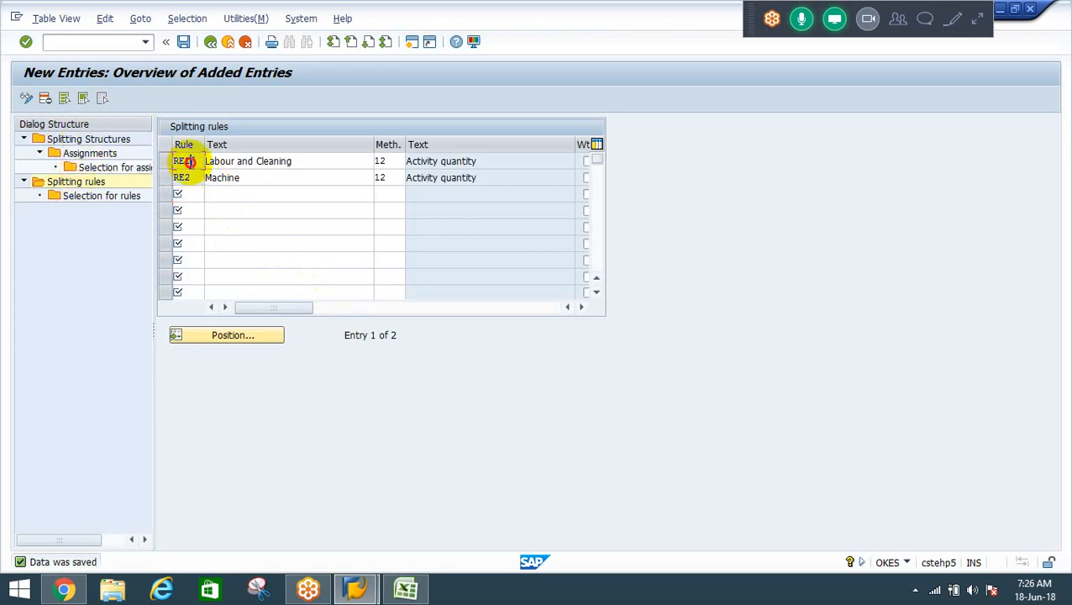
Step: Create a new splitting structure RS with the text "Splitting Structure - RECO"
double_click(108, 139)
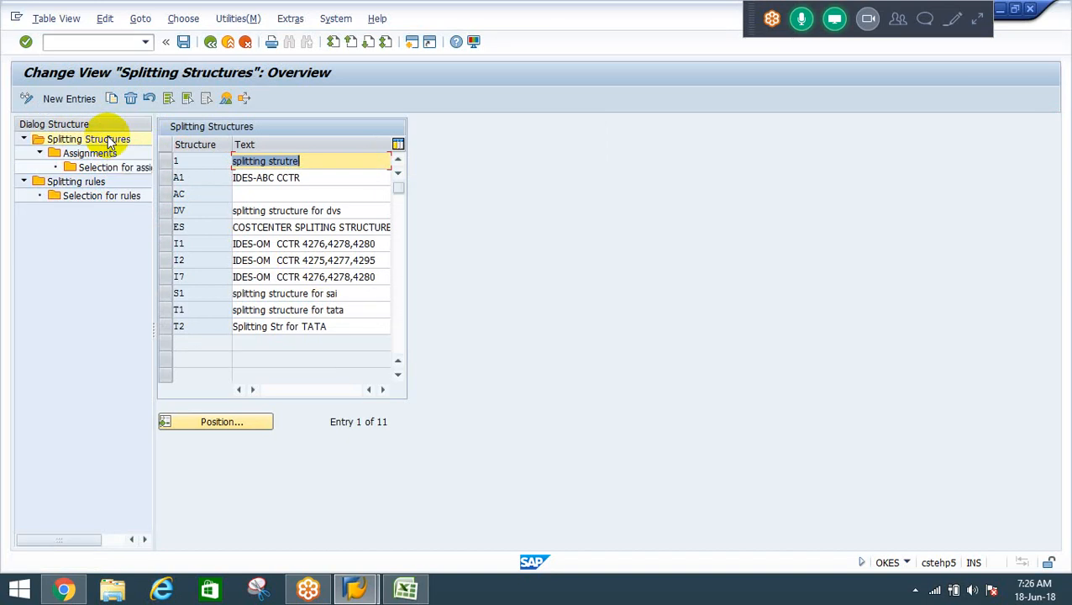
click(59, 101)
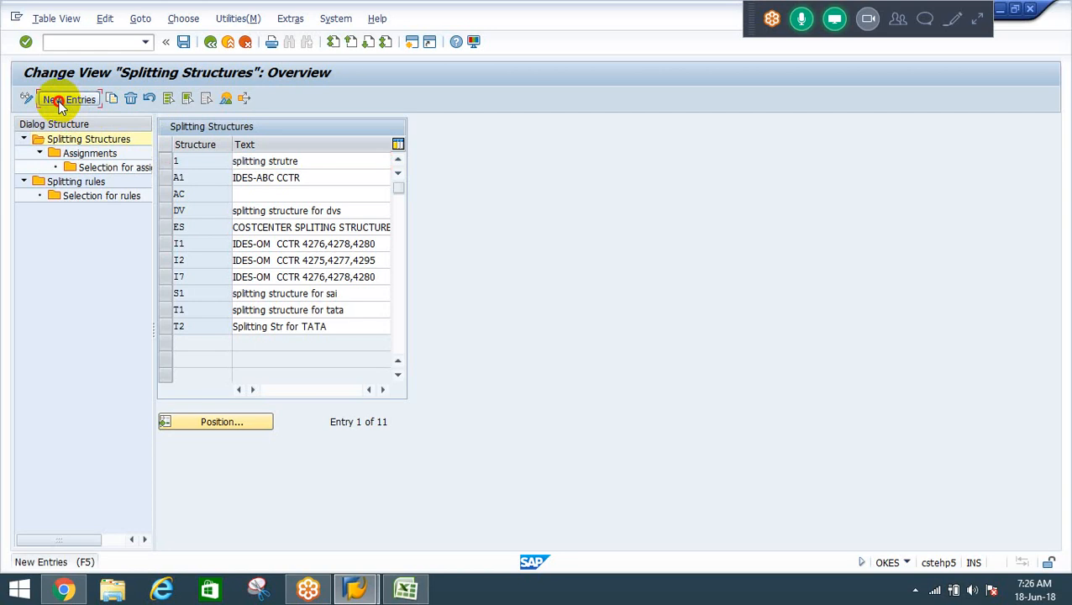
text(R)
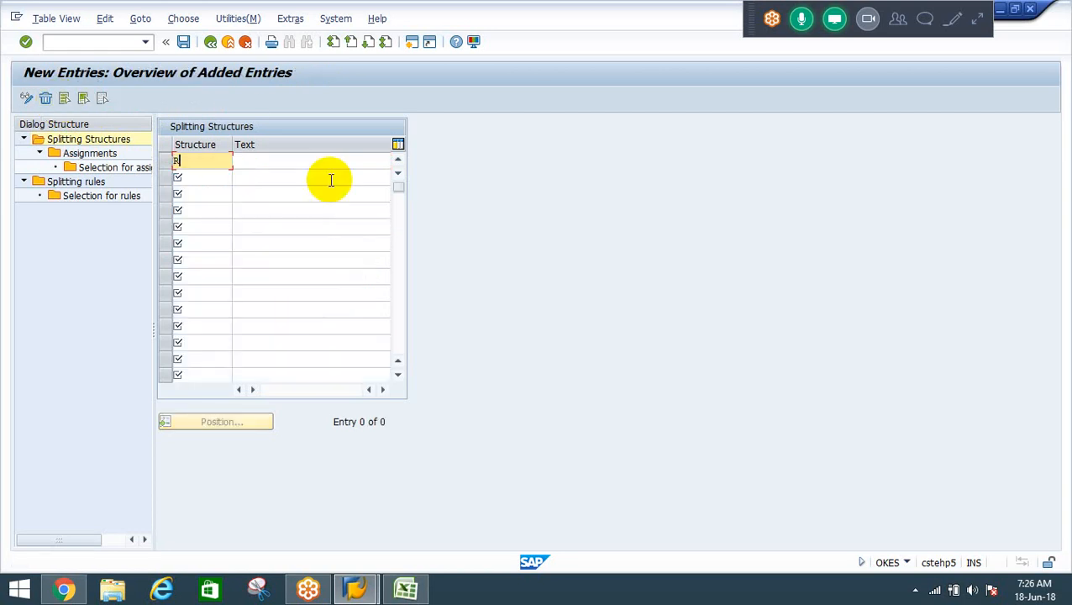
text(S)
key(Tab)
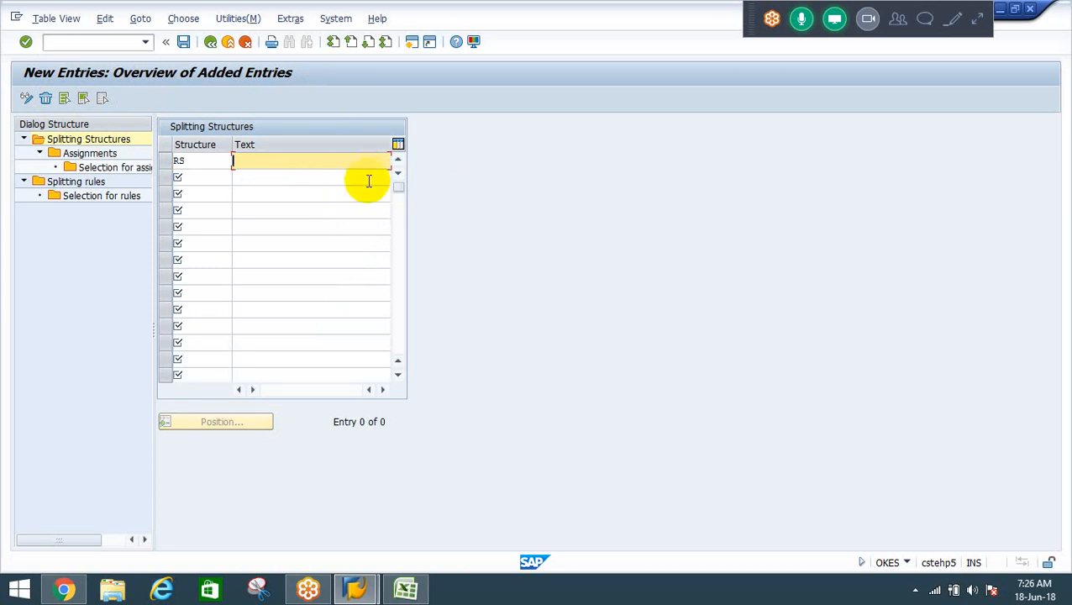
text(Splitting Structure - )
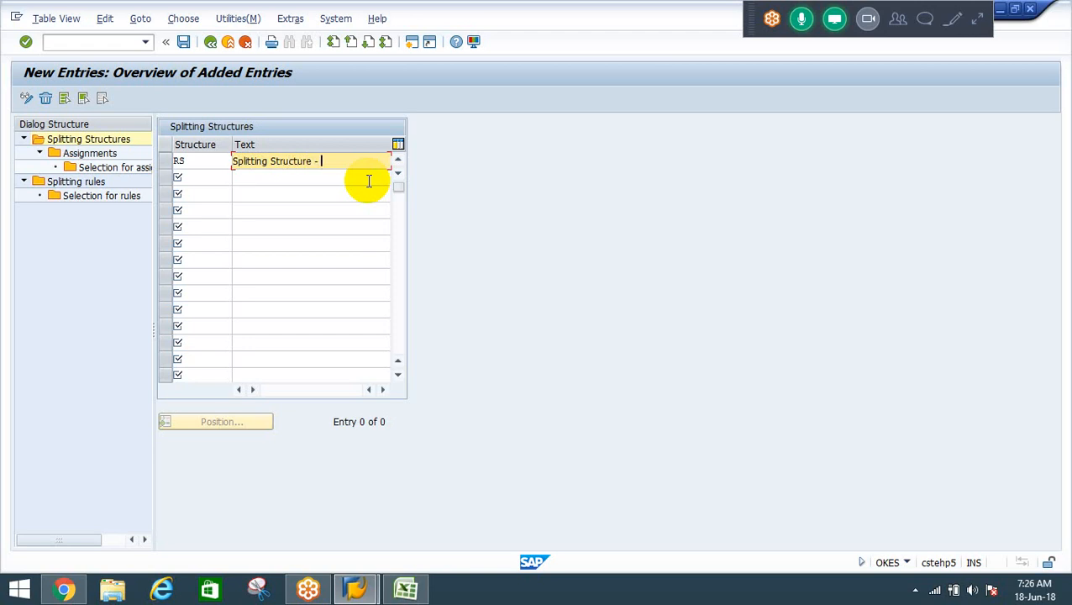
text(RECO)
key(Return)
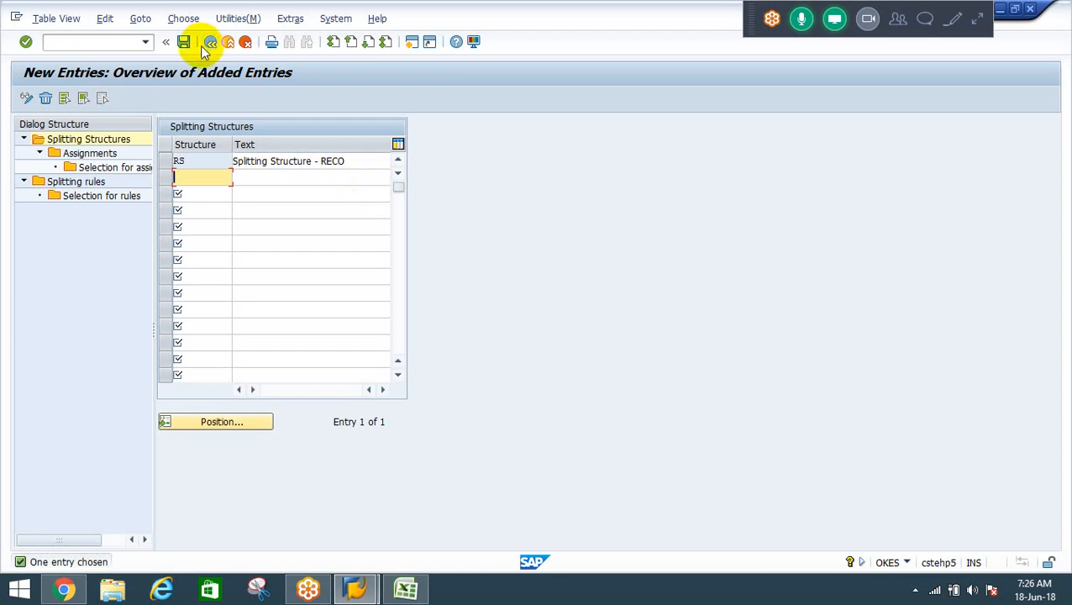
Step: In structure RS, create assignment 1 with the text "Labour and cleaning cost" and splitting rule RE1
click(166, 161)
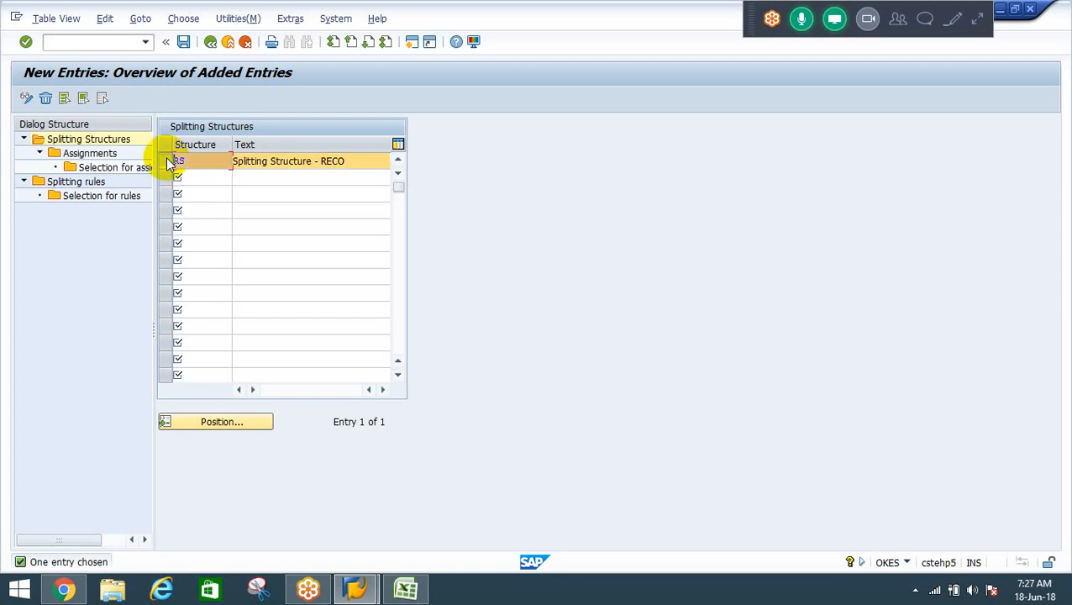
double_click(75, 157)
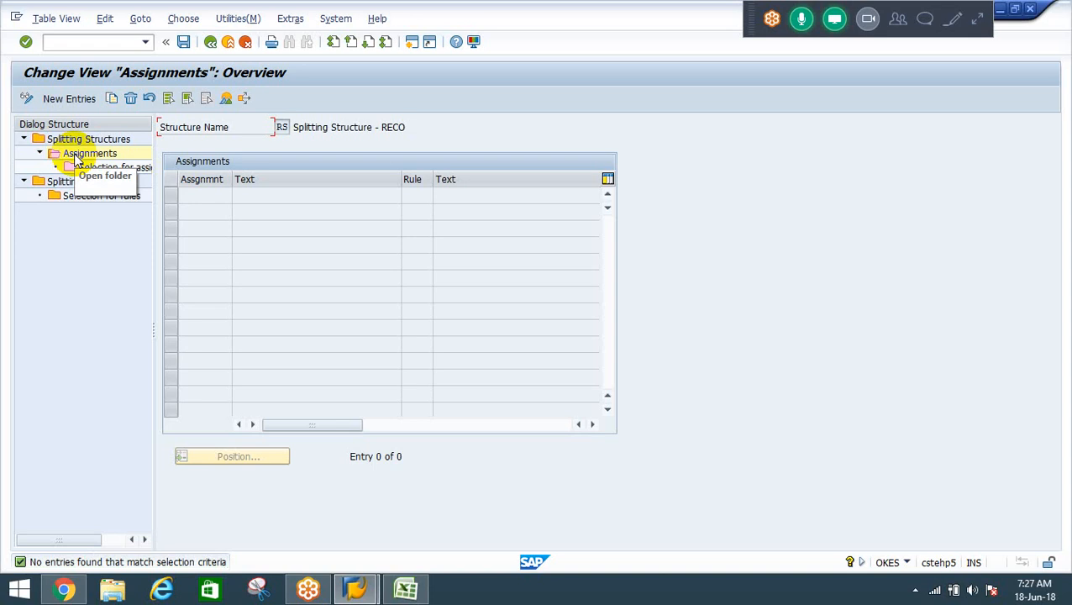
click(63, 100)
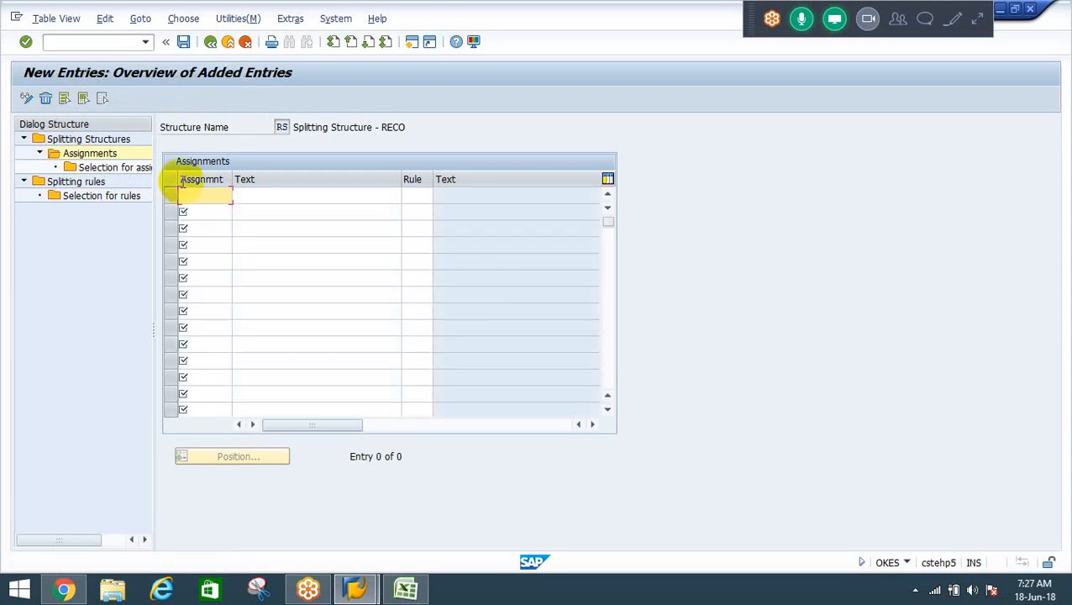
text(1)
key(Tab)
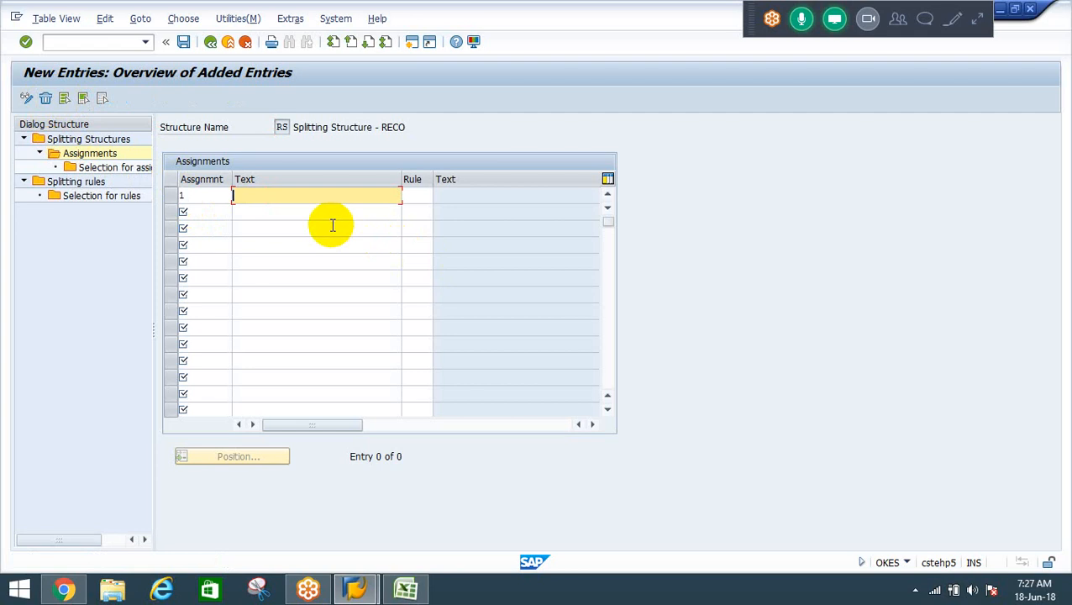
text(Labour and cleaning cost)
key(Tab)
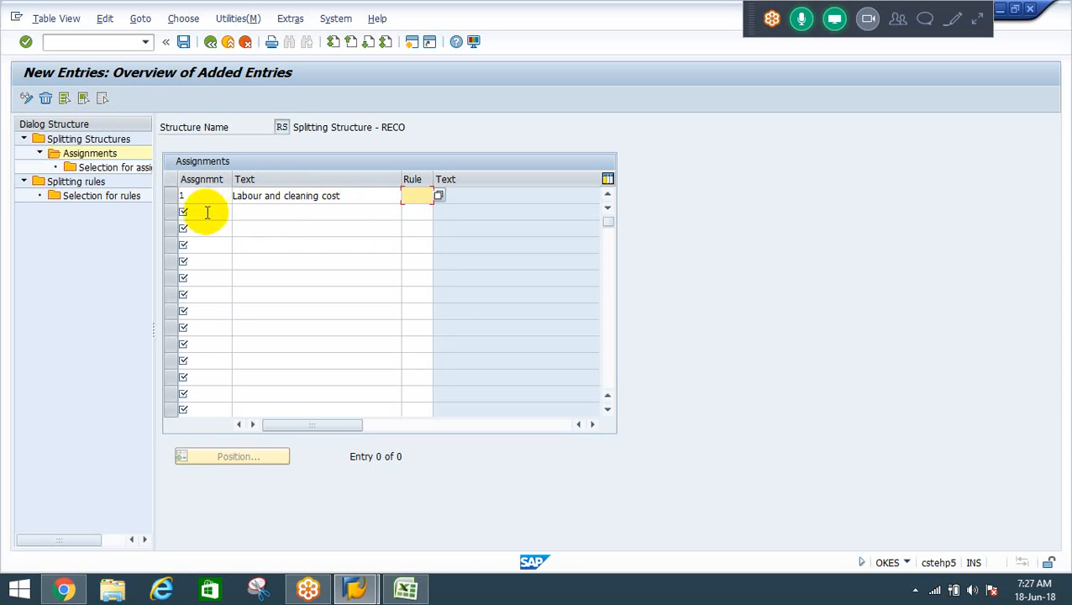
click(438, 196)
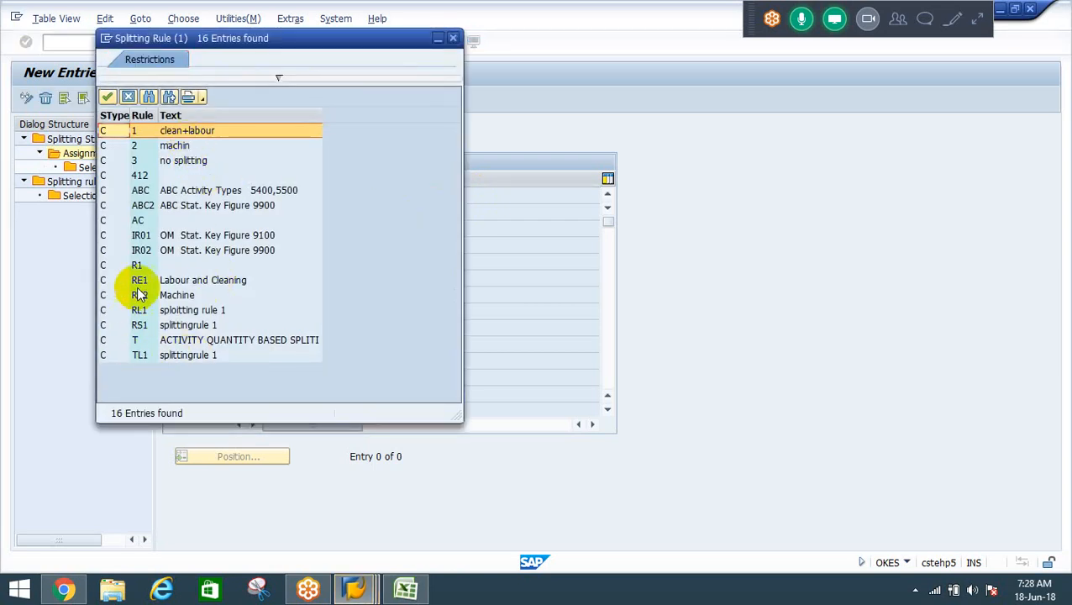
click(194, 283)
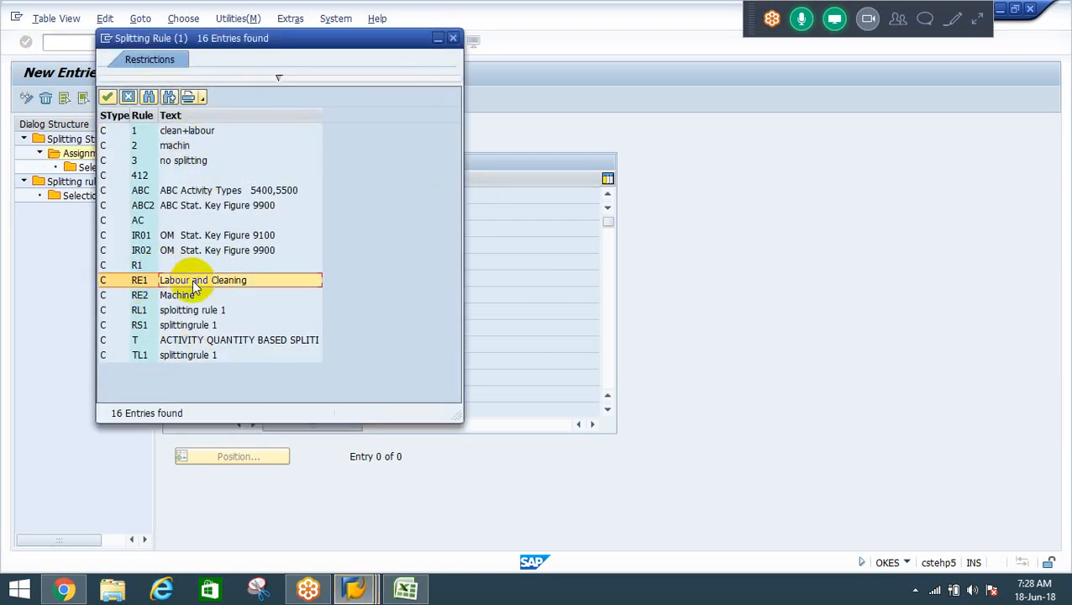
double_click(194, 283)
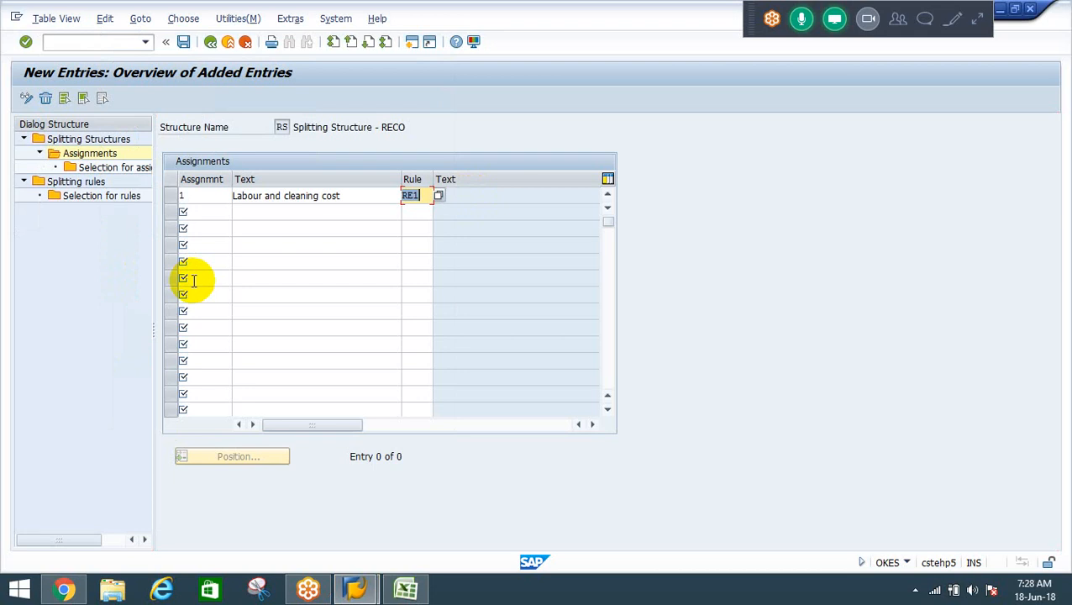
Step: In structure RS, add assignment 2 with the text "Machine cost" and splitting rule RE2, and save both assignments
click(194, 210)
text(2)
key(Tab)
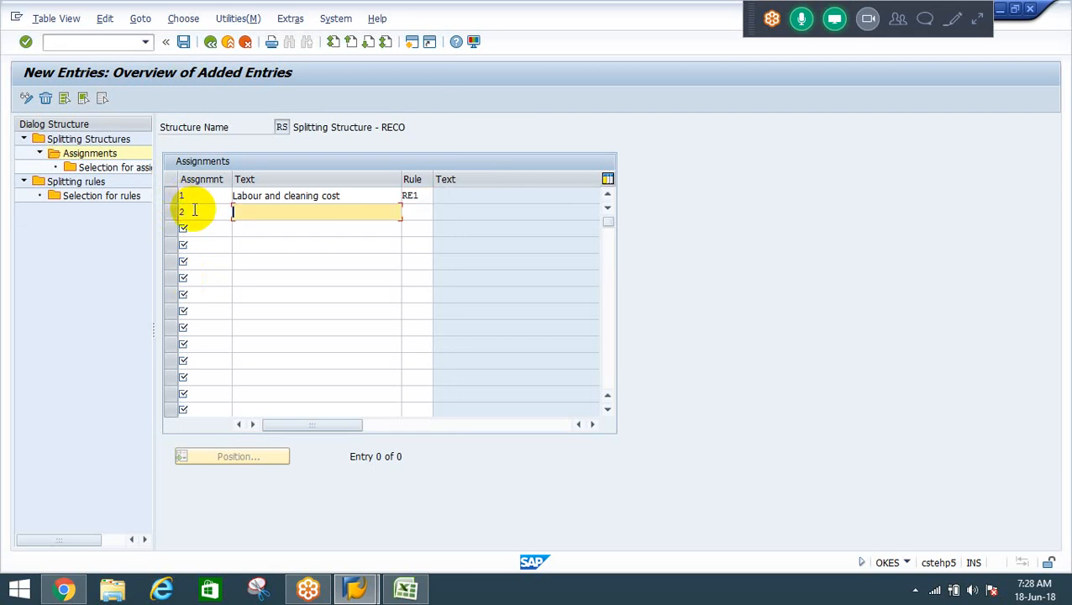
text(Machine)
key(Tab)
key(shift+Tab)
text(cost)
key(Tab)
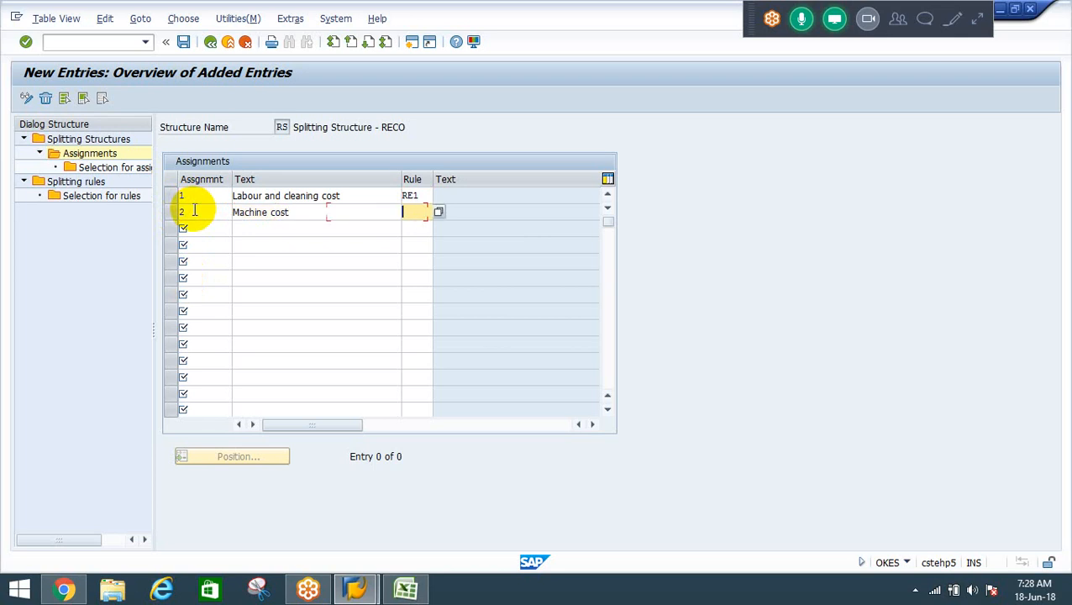
text(RE2)
key(Return)
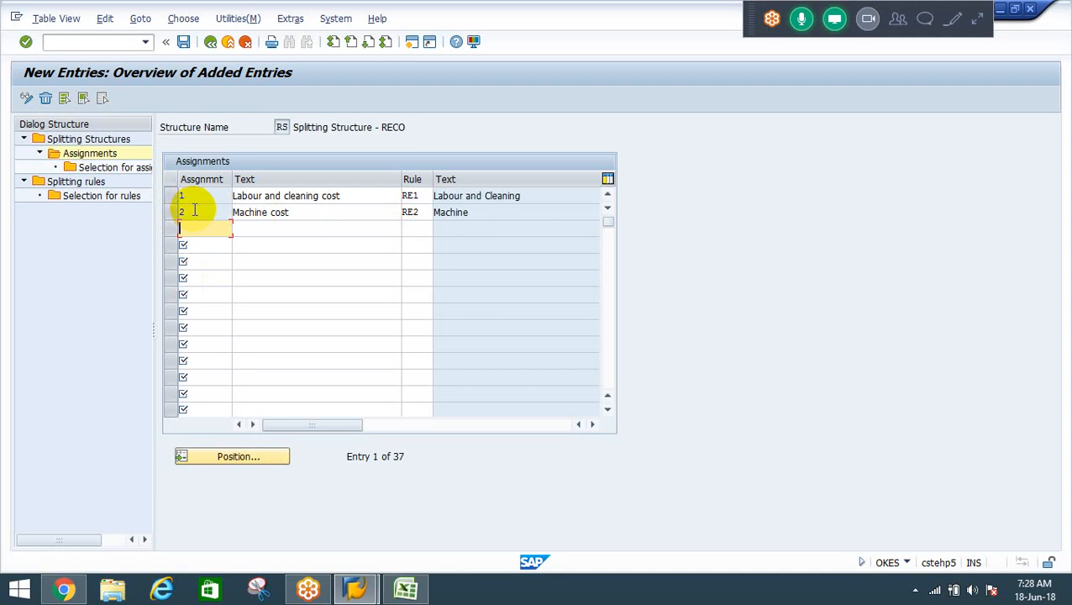
click(184, 43)
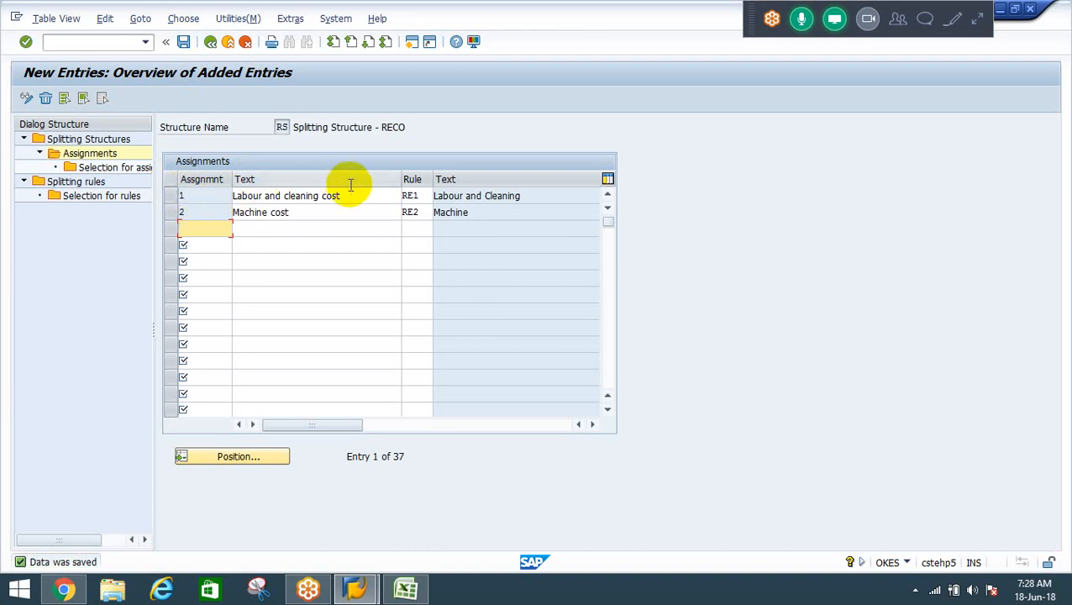
drag(352, 196, 224, 185)
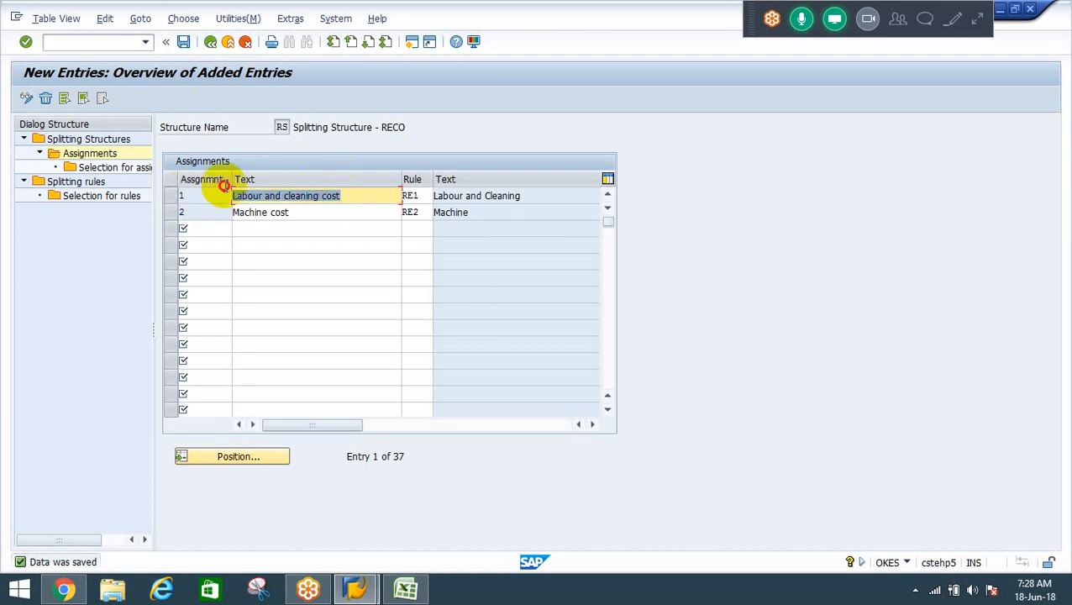
double_click(413, 196)
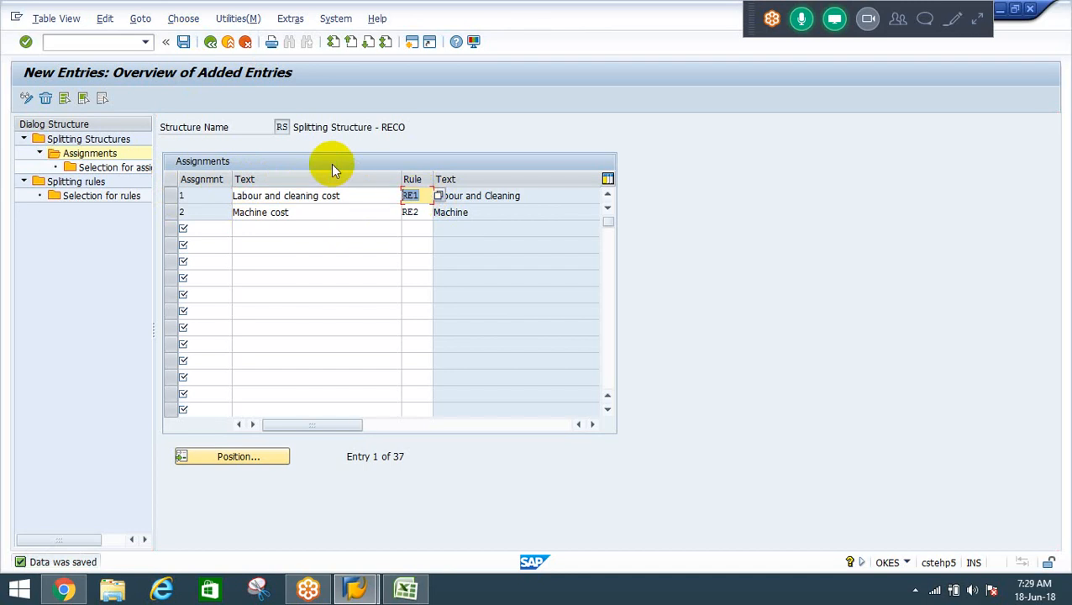
drag(371, 196, 246, 133)
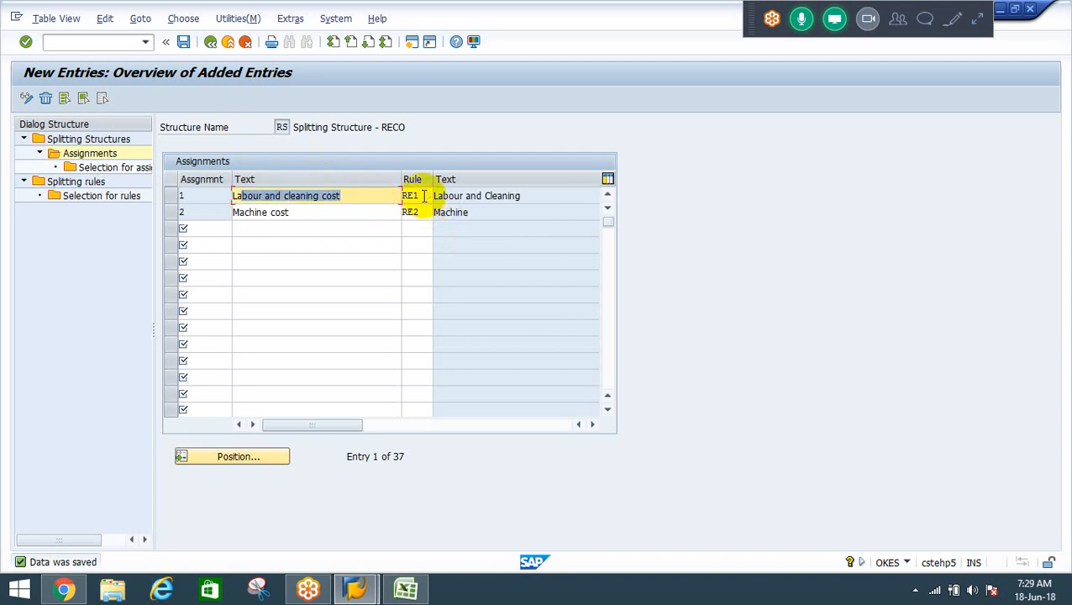
drag(425, 196, 390, 193)
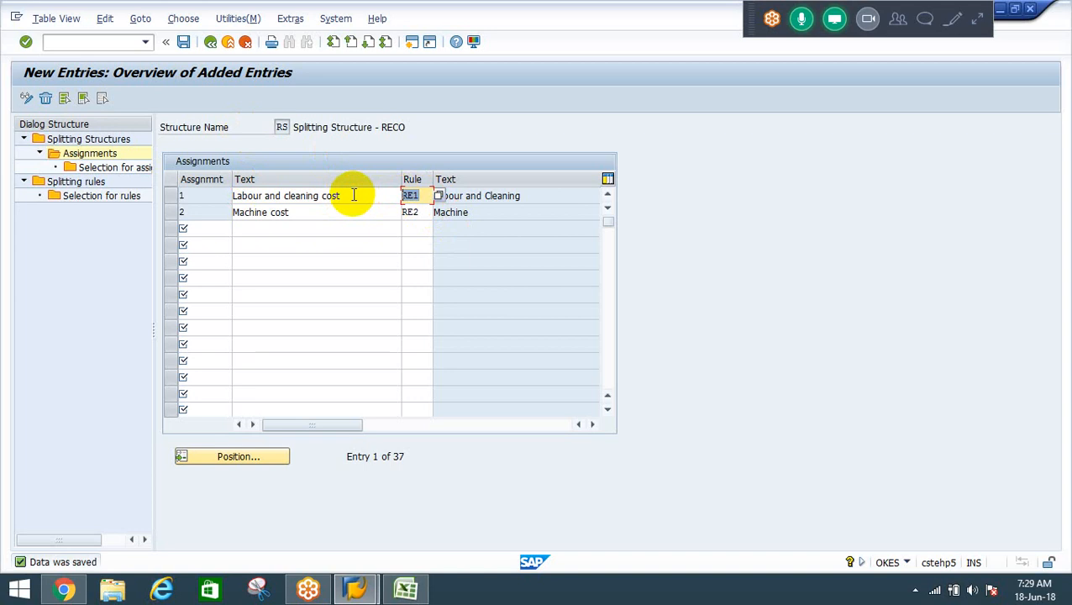
drag(291, 212, 190, 199)
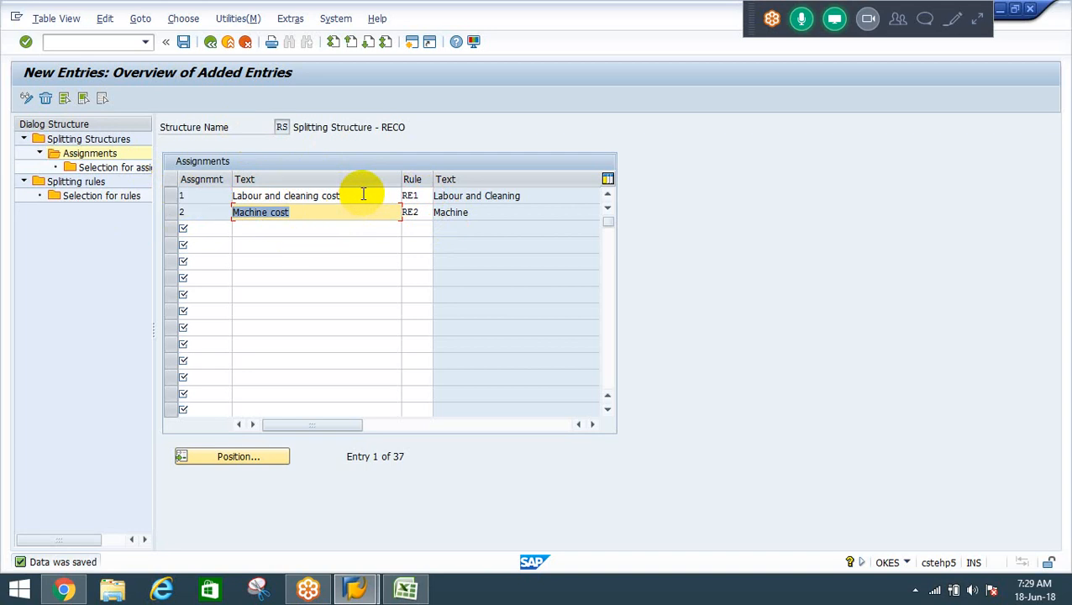
Step: Open new selection entries for assignment 1, Labour and cleaning cost, in the RS splitting structure
drag(363, 194, 200, 152)
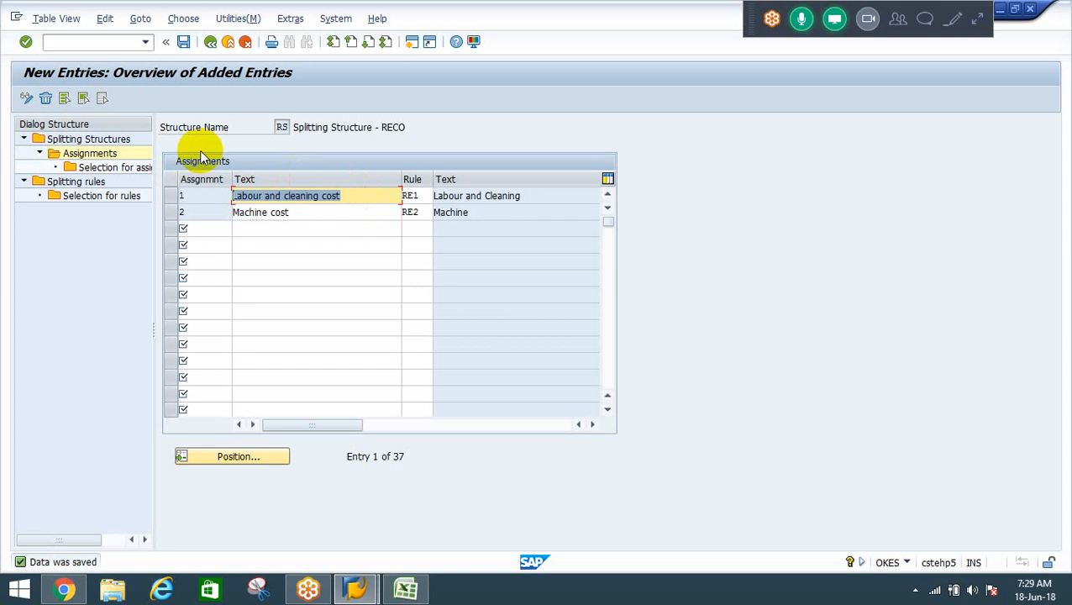
click(169, 195)
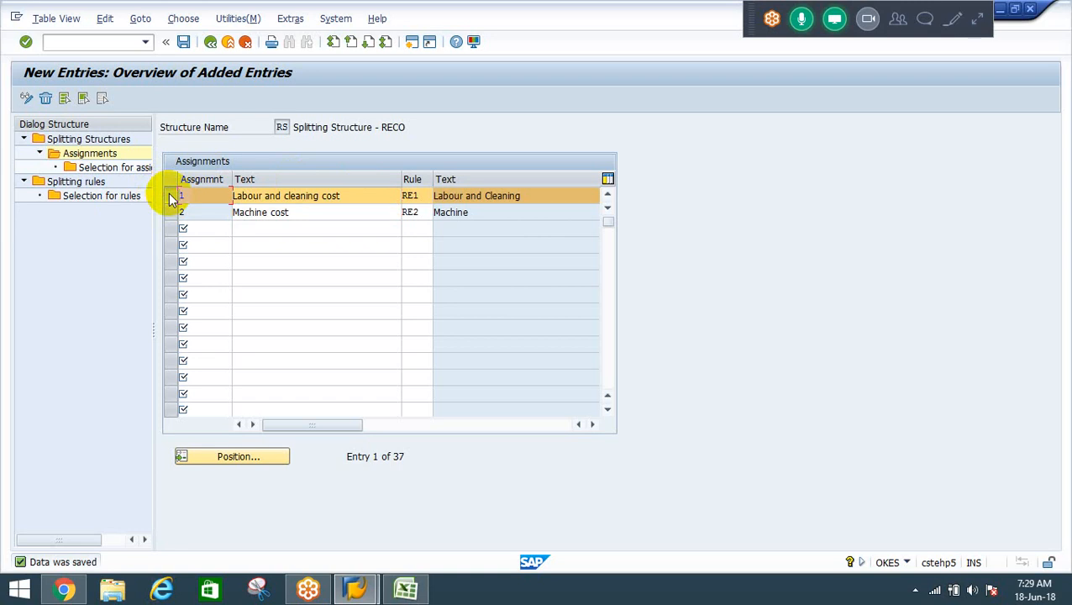
double_click(94, 171)
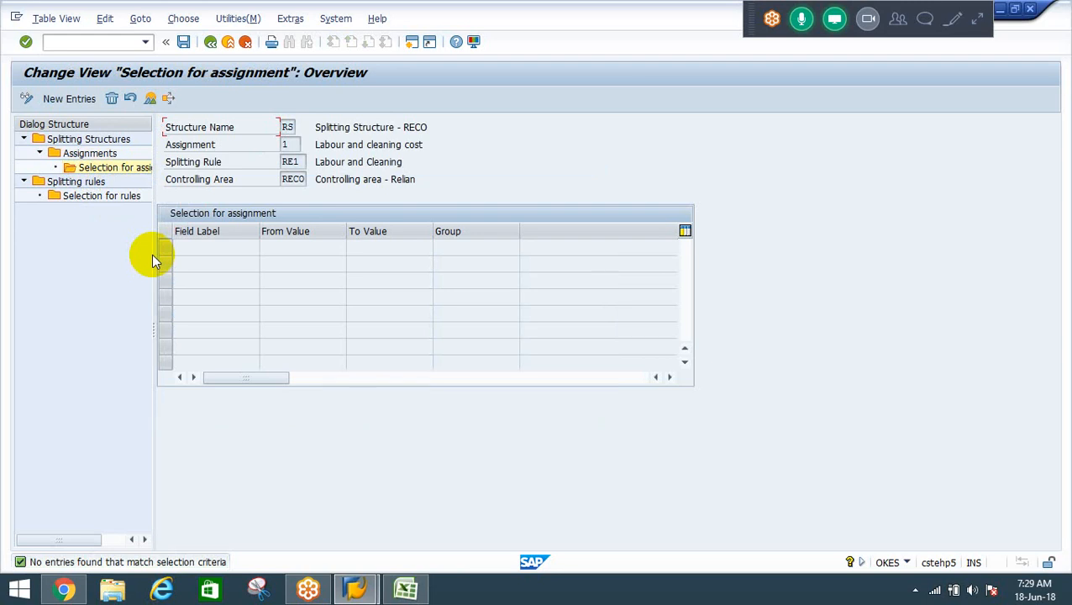
click(68, 99)
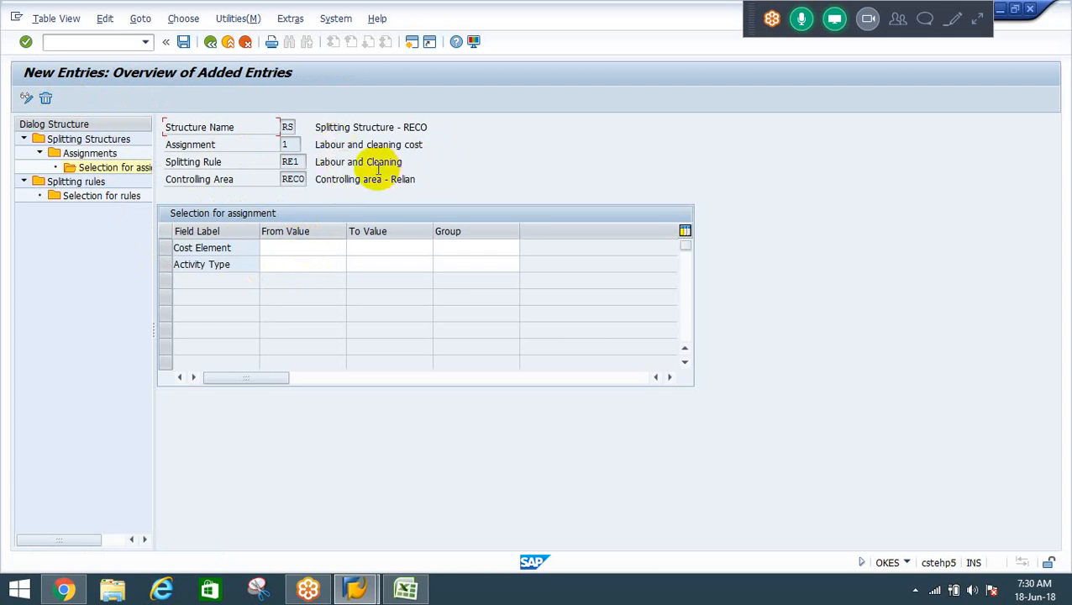
click(290, 249)
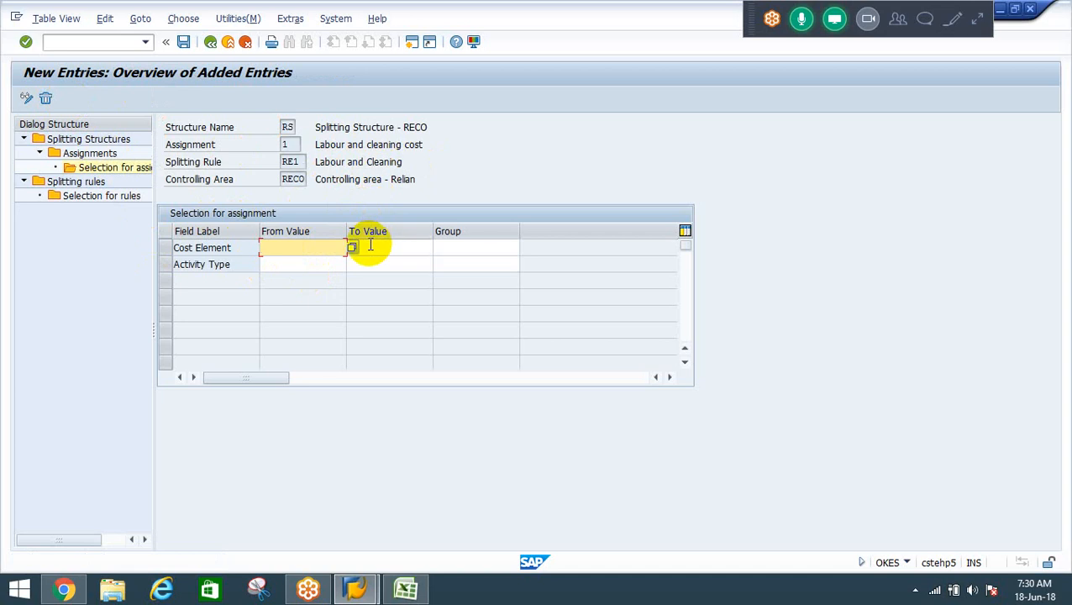
click(310, 265)
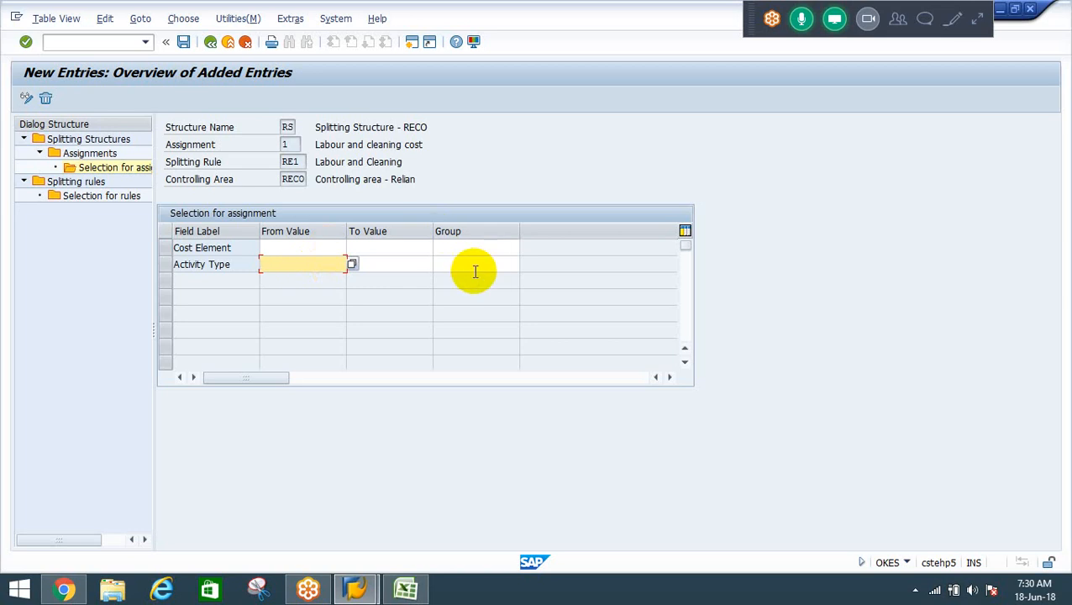
click(304, 247)
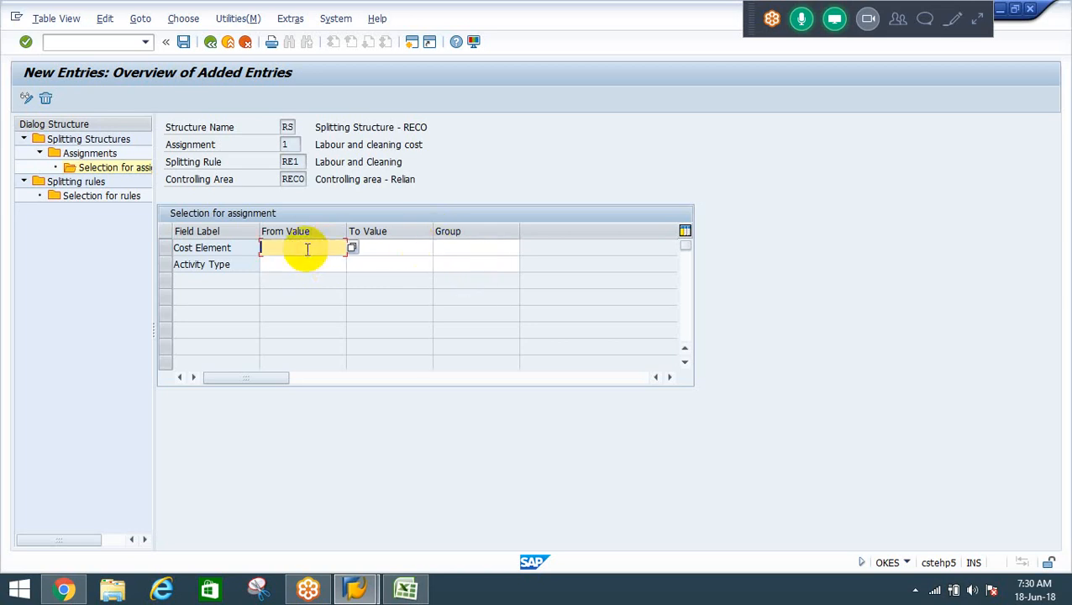
click(392, 248)
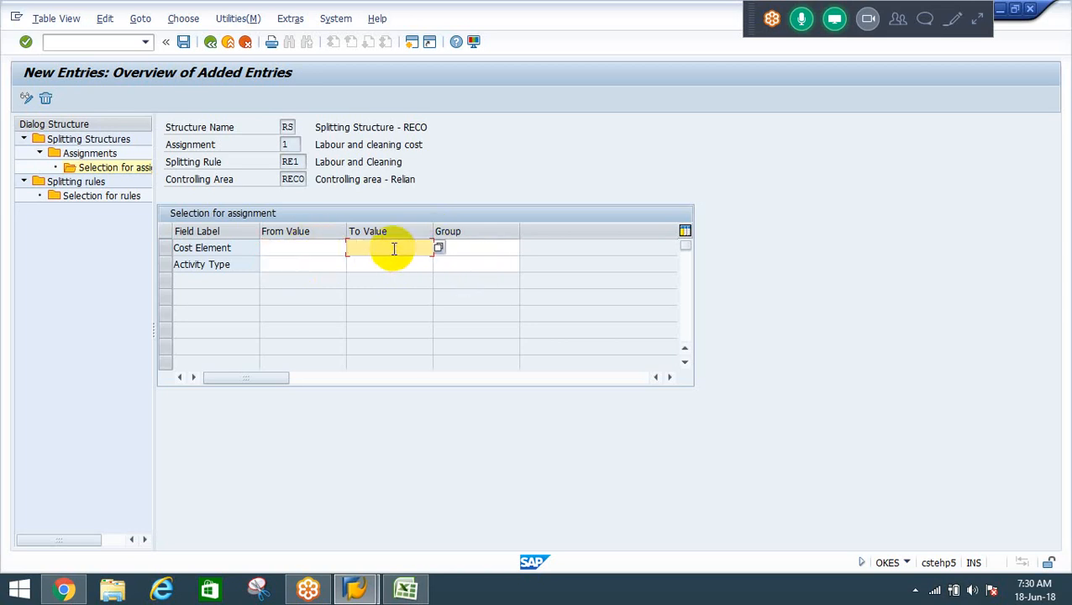
click(482, 247)
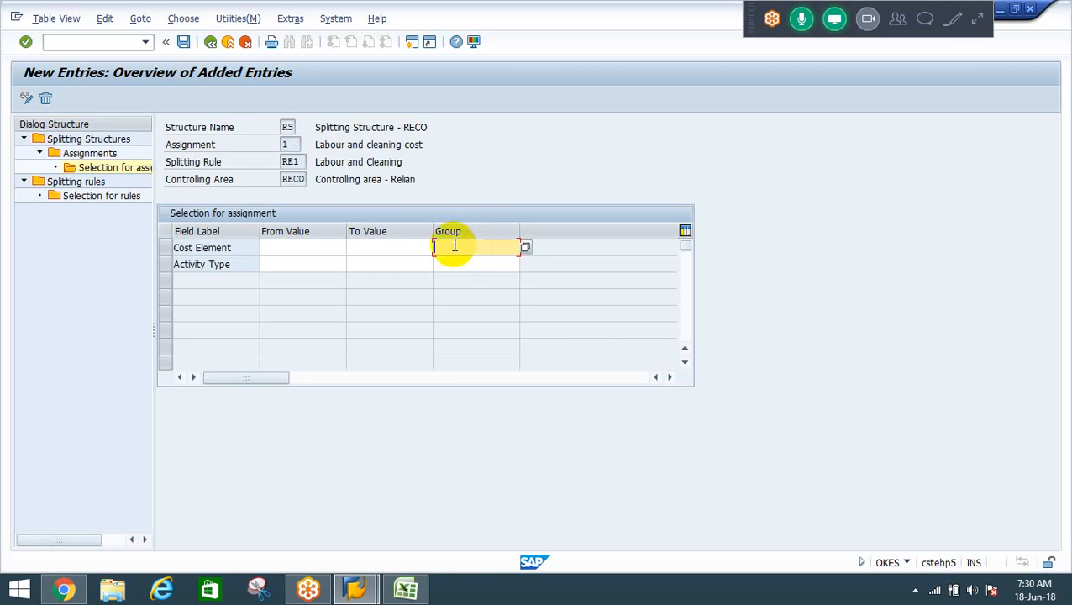
click(312, 247)
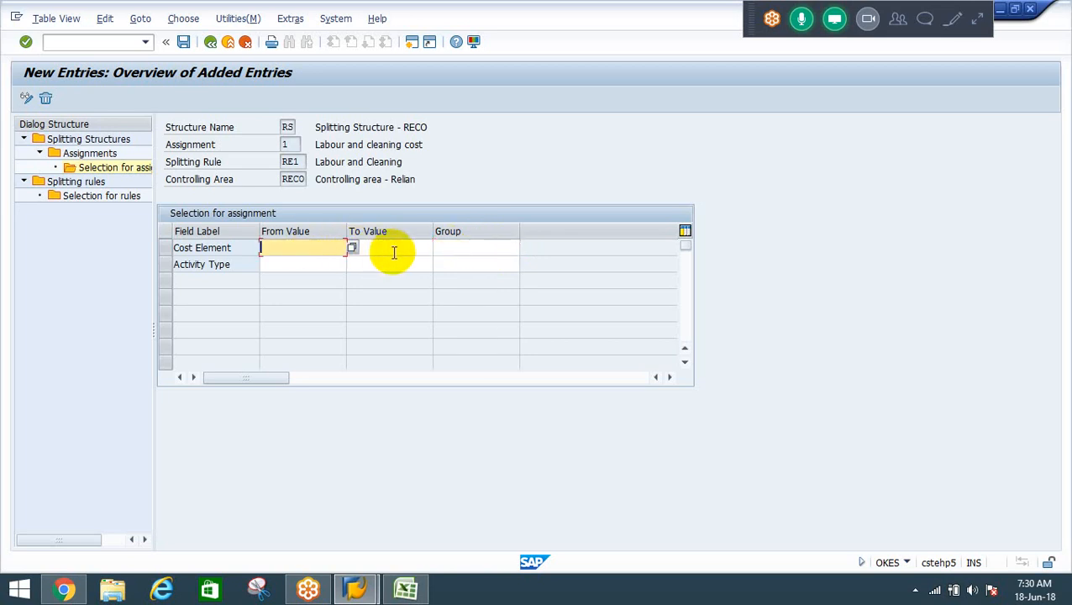
click(389, 249)
click(298, 249)
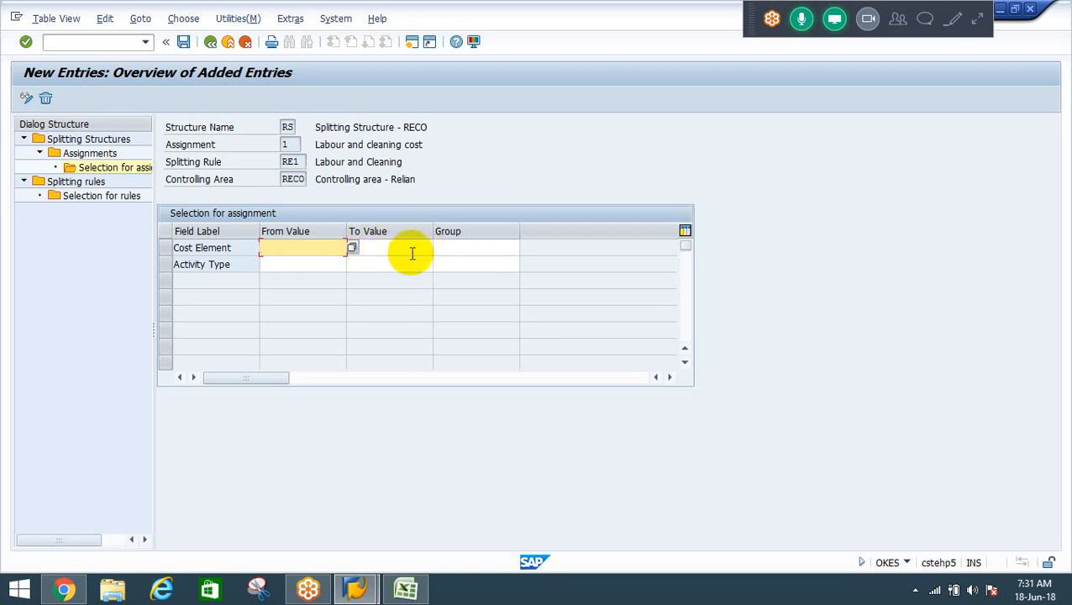
click(316, 246)
click(419, 247)
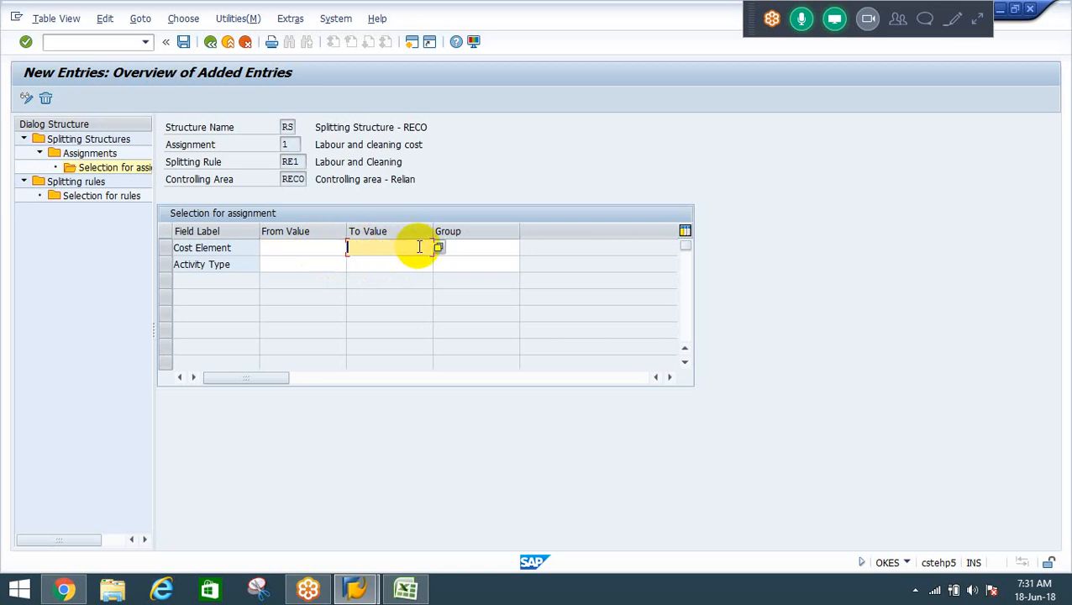
Step: Enter CE_LABOUR as the cost element group for the Labour and cleaning cost assignment
click(465, 246)
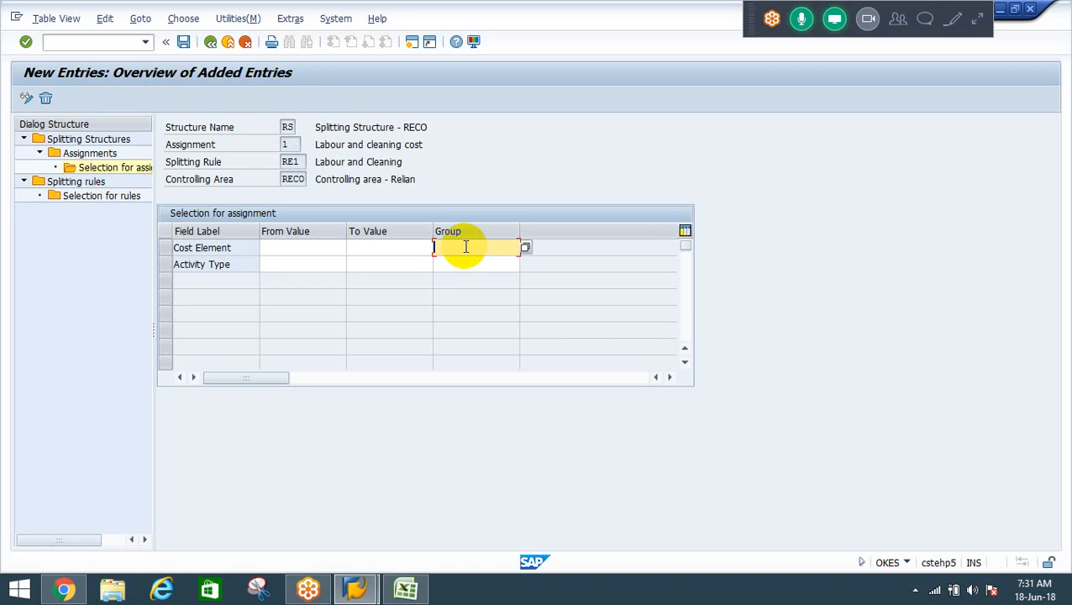
text(CE_1)
text(ABOUR)
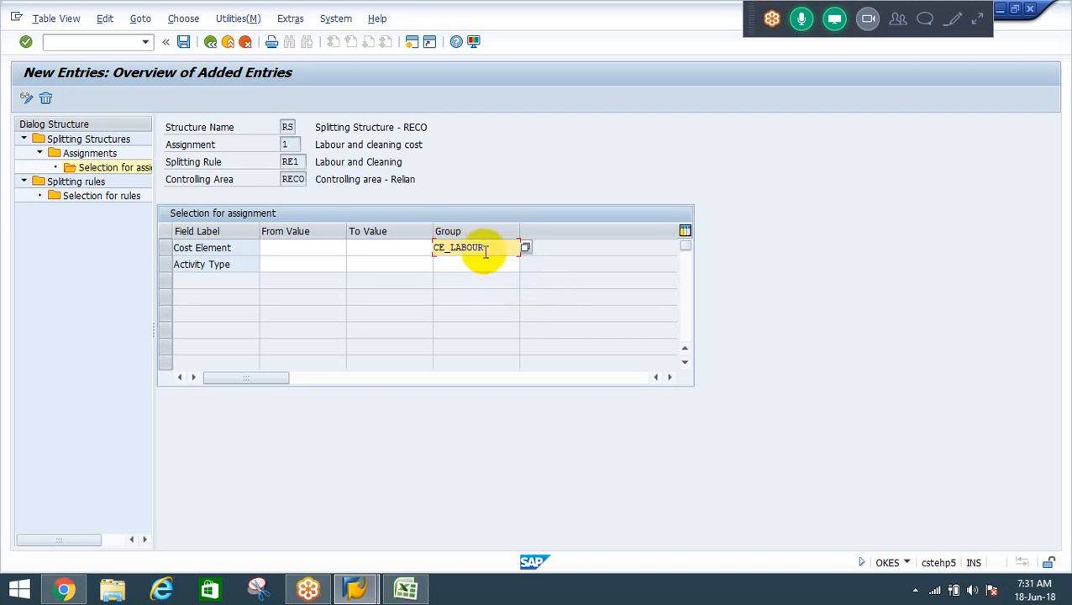
drag(480, 249, 416, 250)
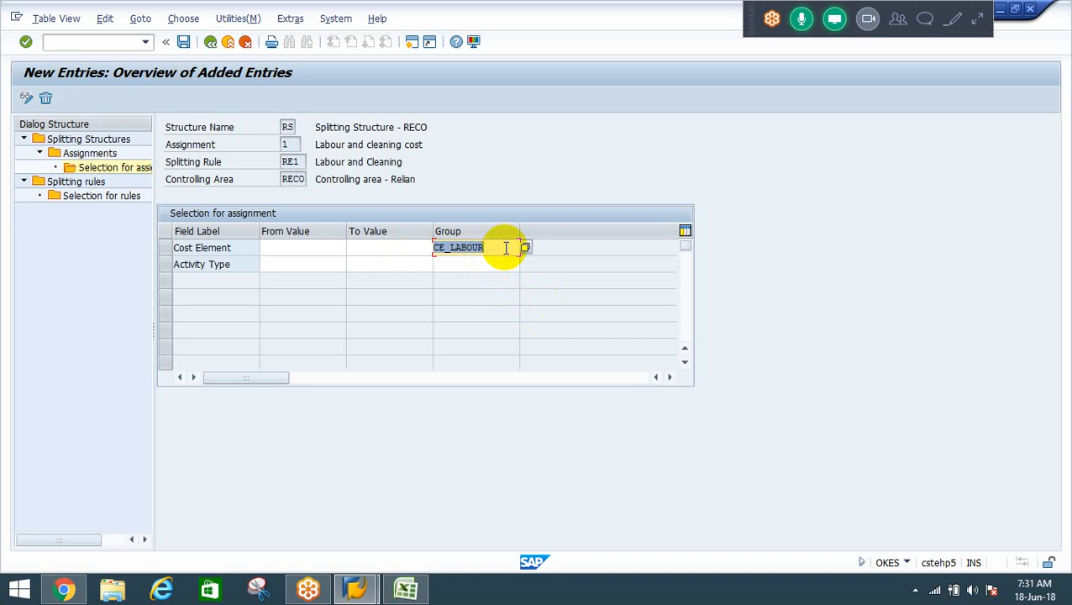
Step: Create the cost element group CE_LABOUR with the description "Labour CE group" and insert entry rows for its cost elements
click(292, 21)
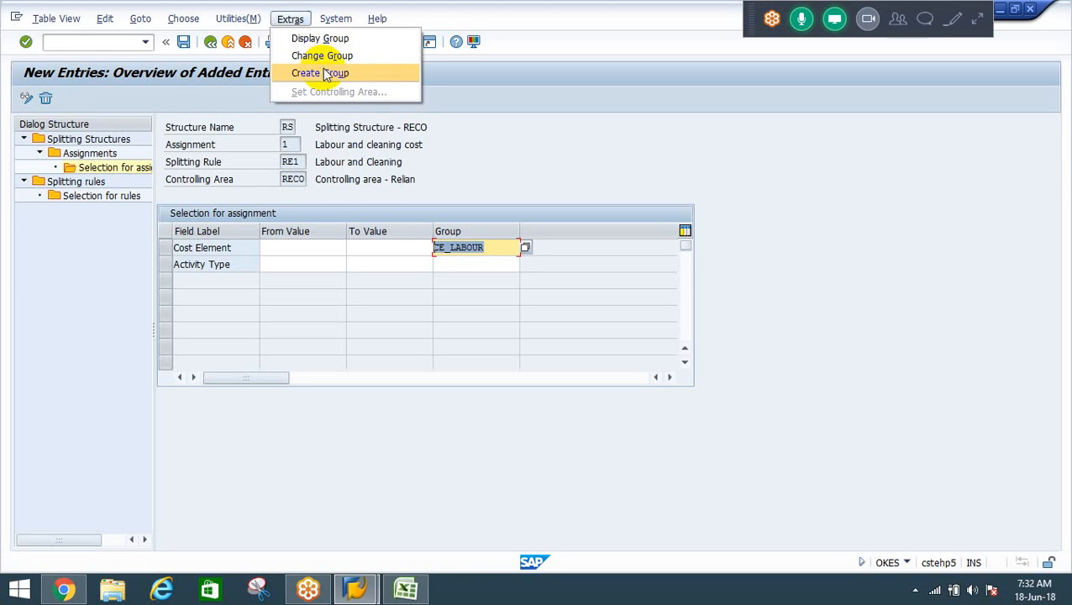
click(326, 73)
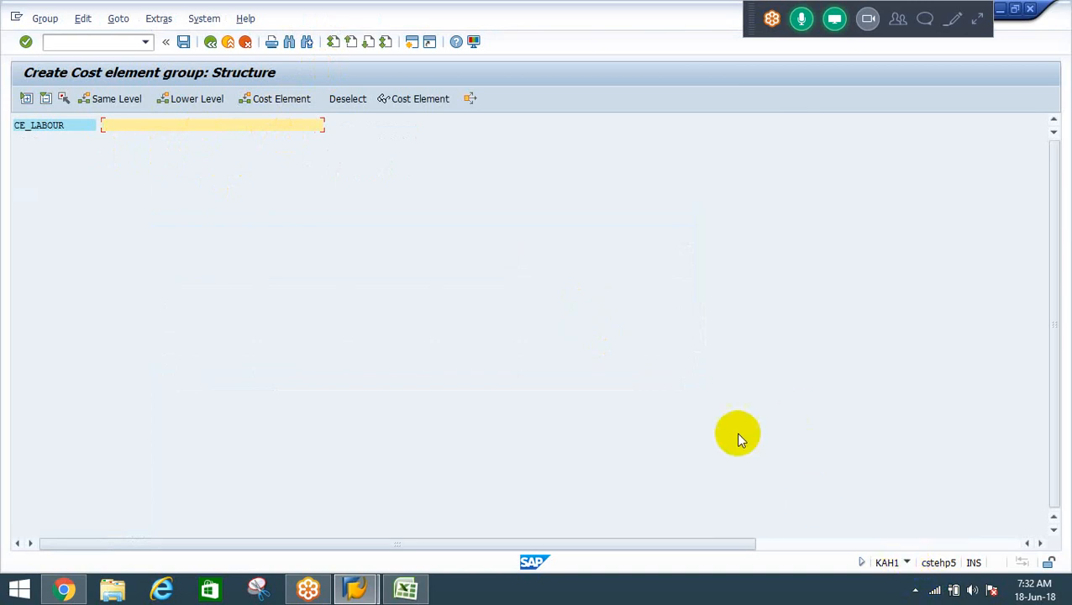
text(Labour CE group)
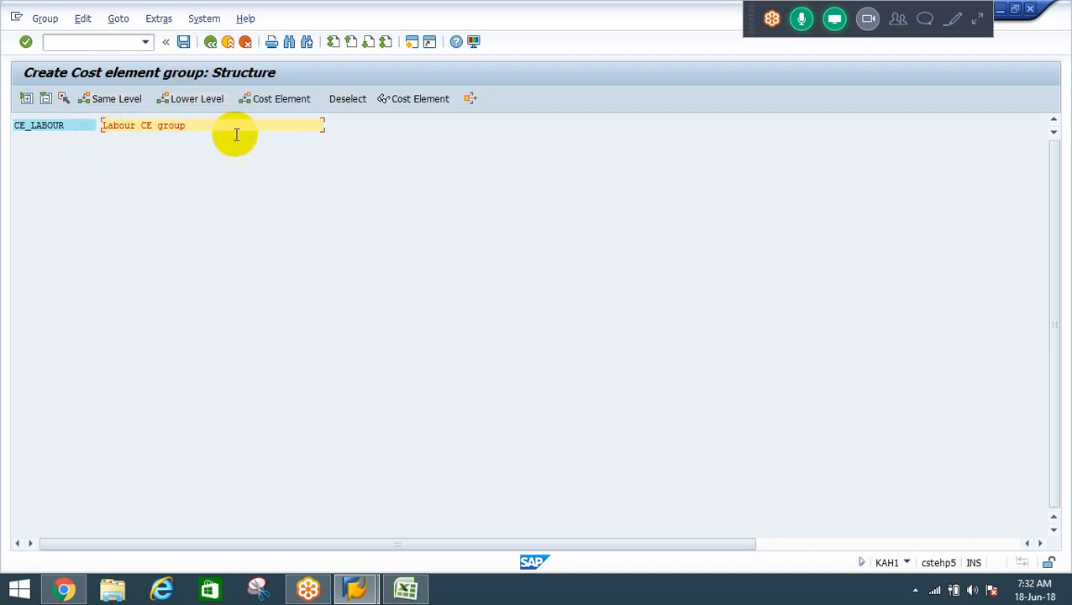
click(284, 100)
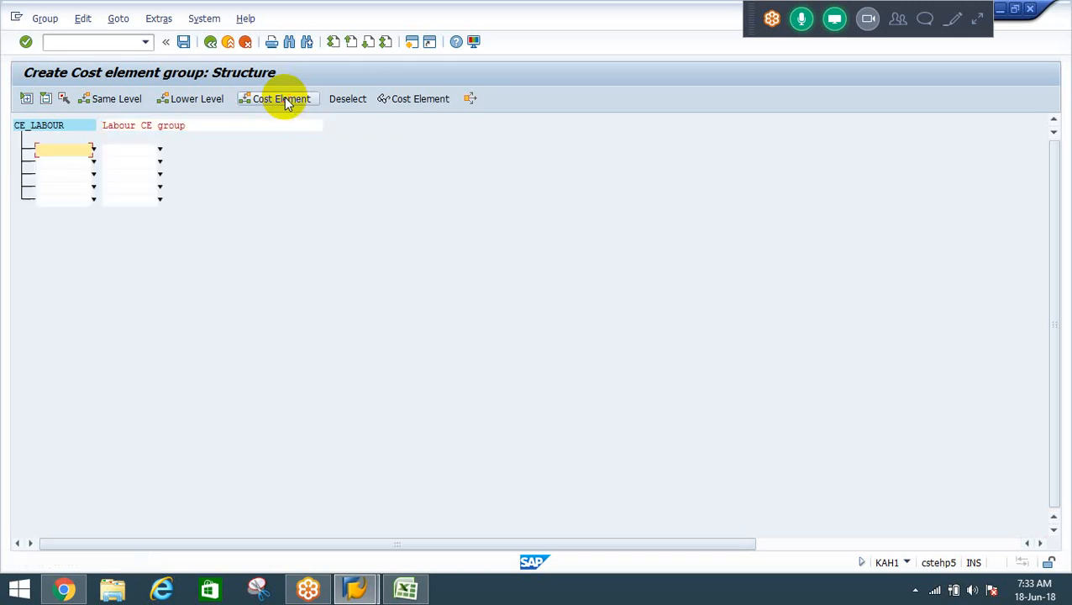
click(94, 152)
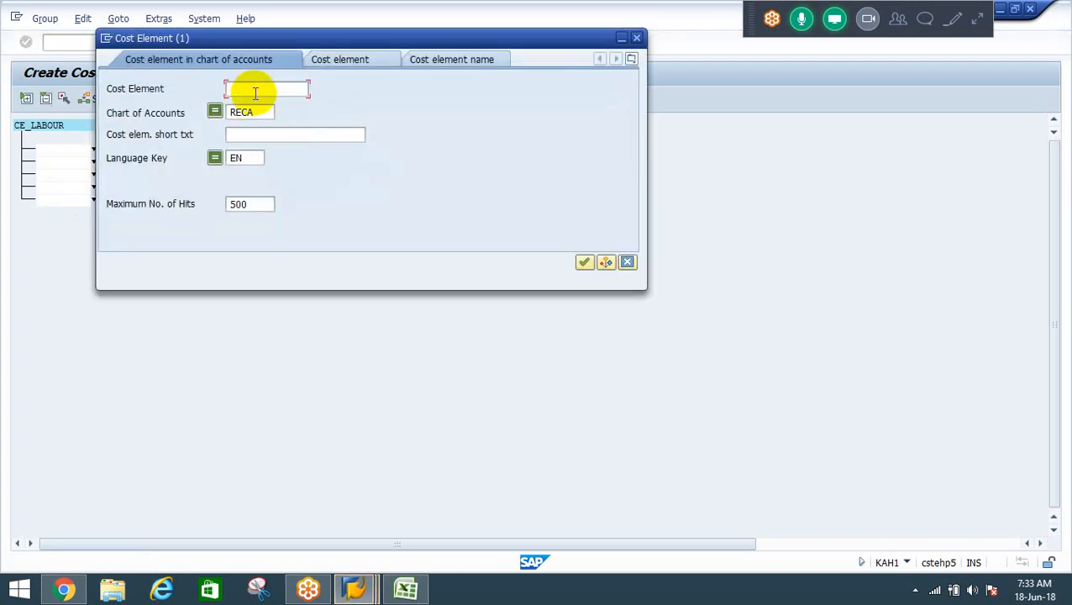
key(Return)
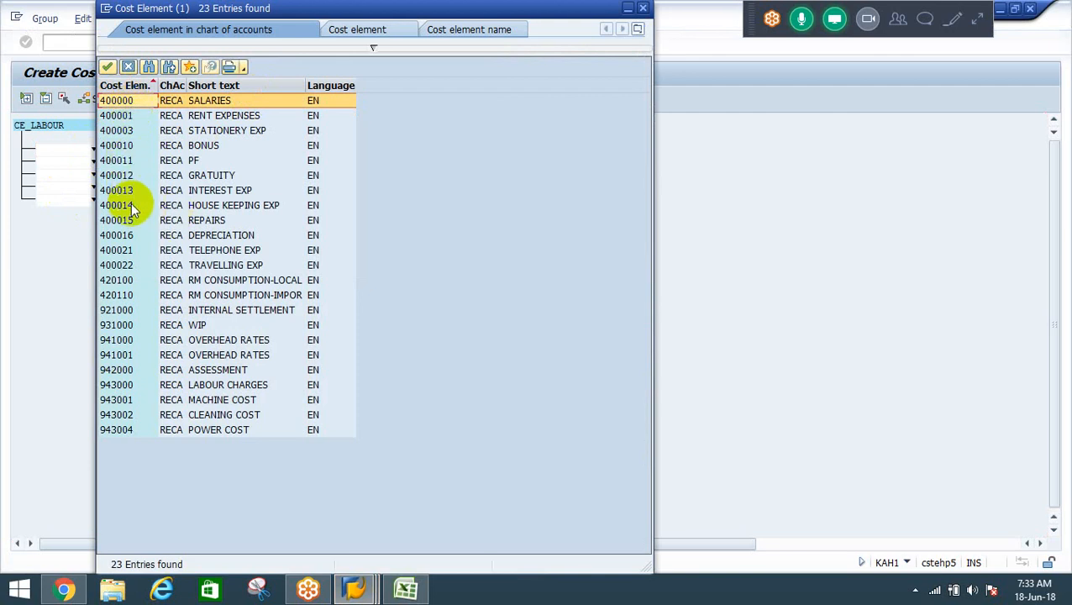
double_click(118, 175)
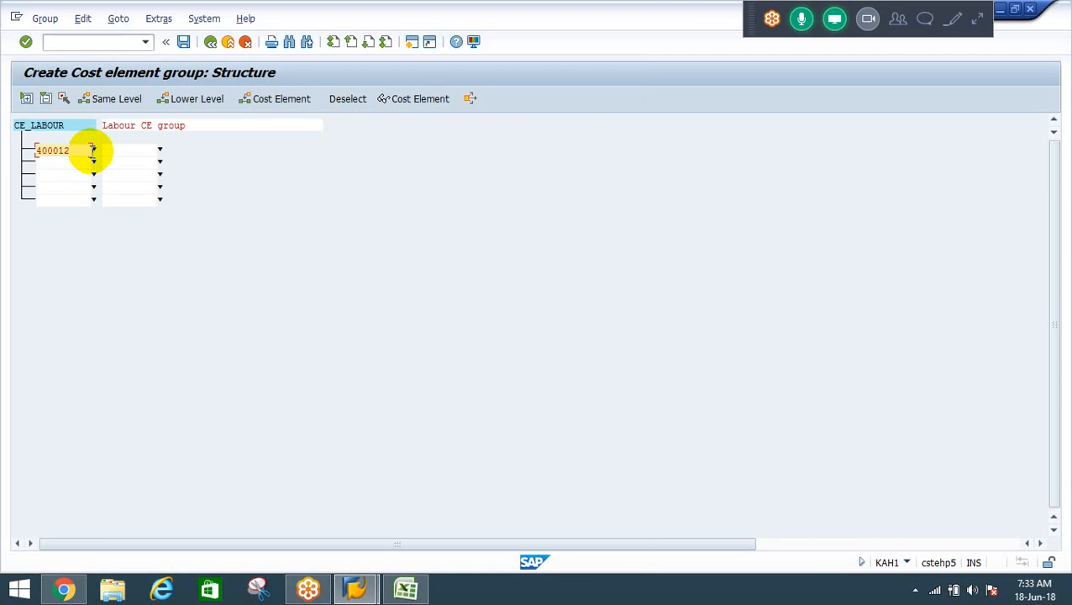
Step: Set the first cost element of the CE_LABOUR group to 400000 (Salaries)
click(93, 152)
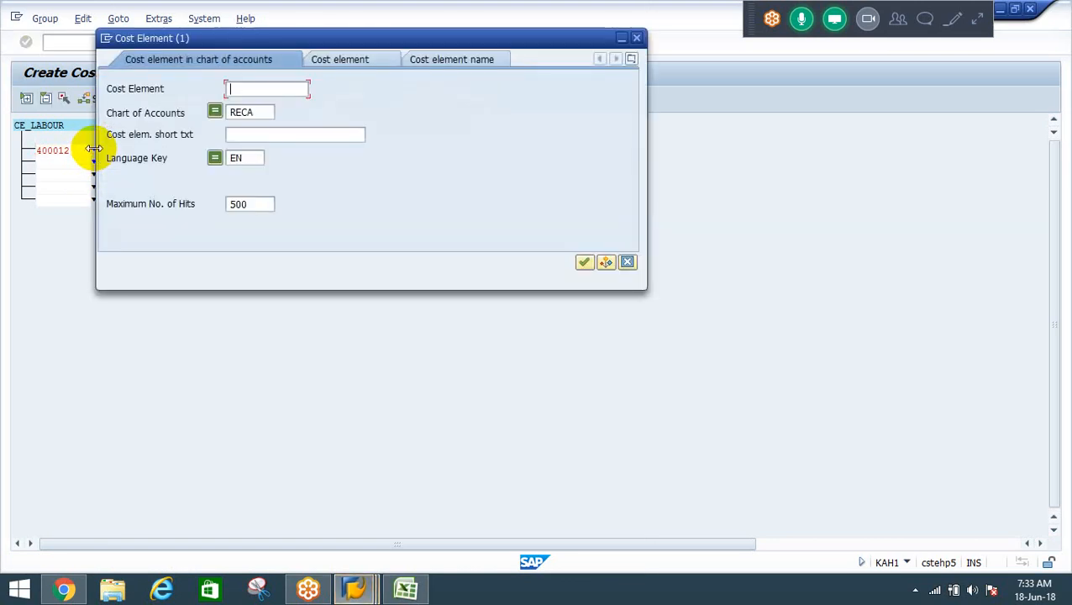
key(Return)
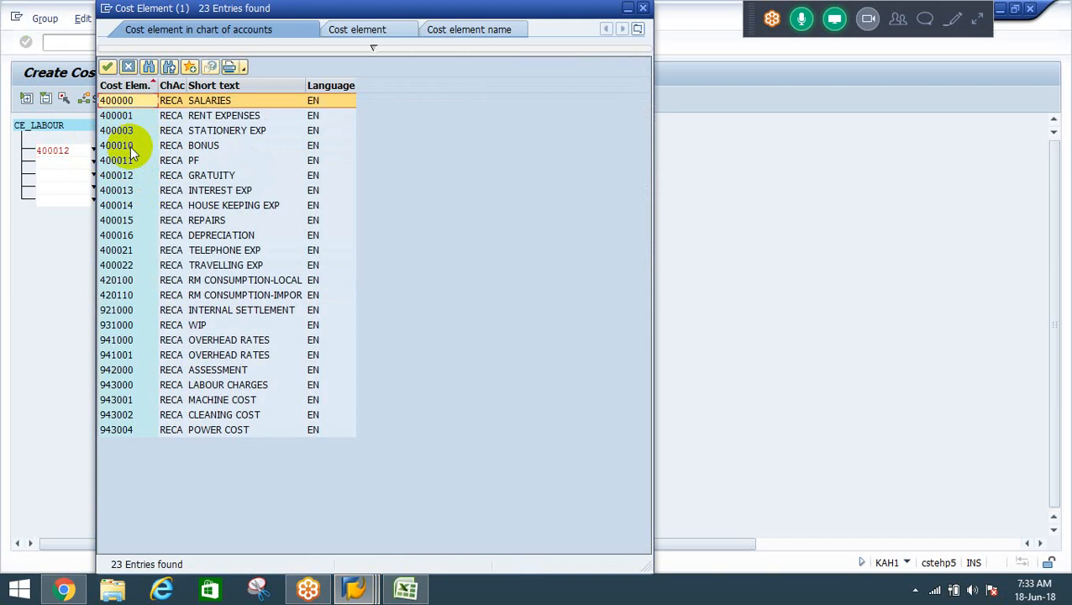
double_click(120, 102)
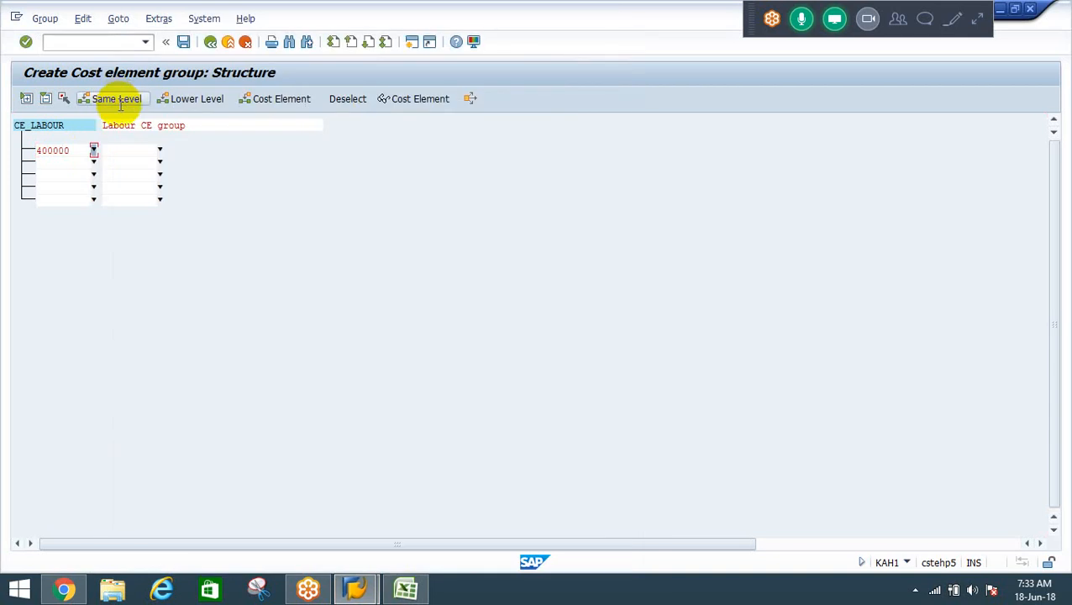
Step: Add the cost element range 400010 to 400012 in the second row of the CE_LABOUR group
click(69, 163)
click(94, 163)
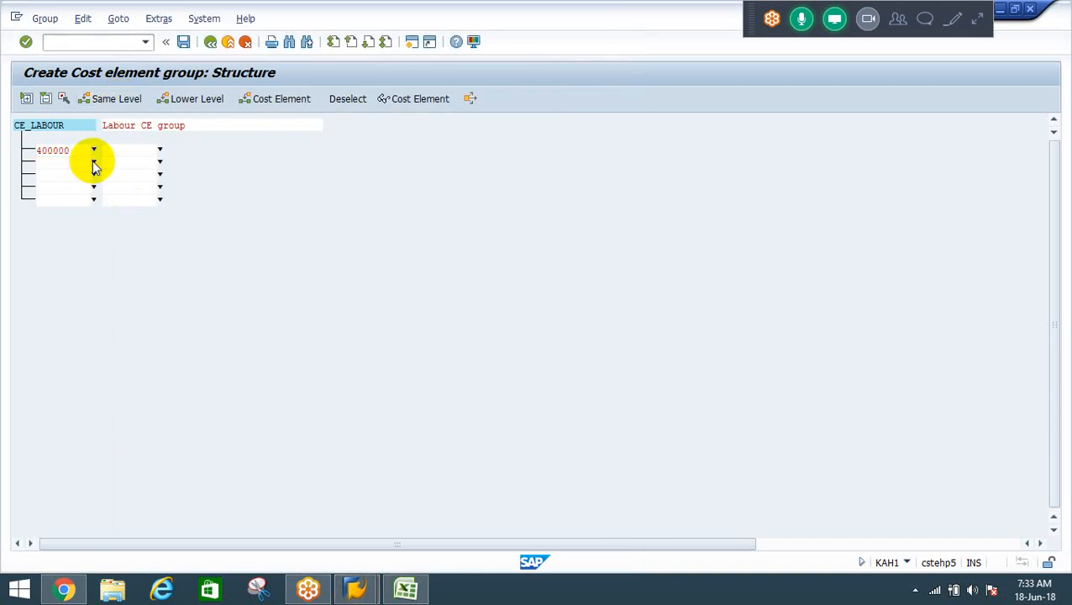
key(Return)
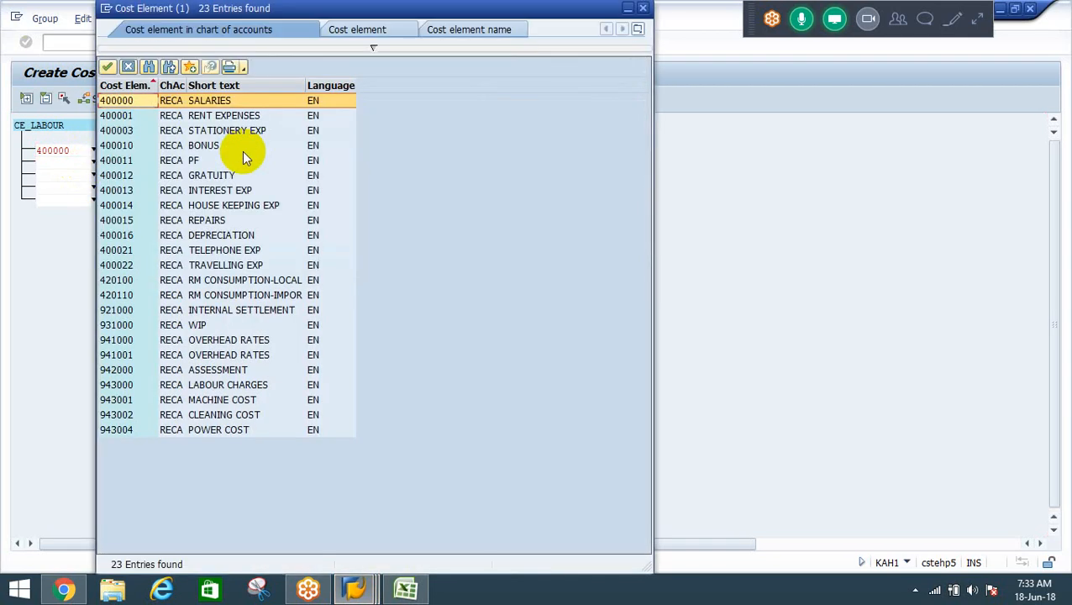
key(Down)
key(Down)
key(Down)
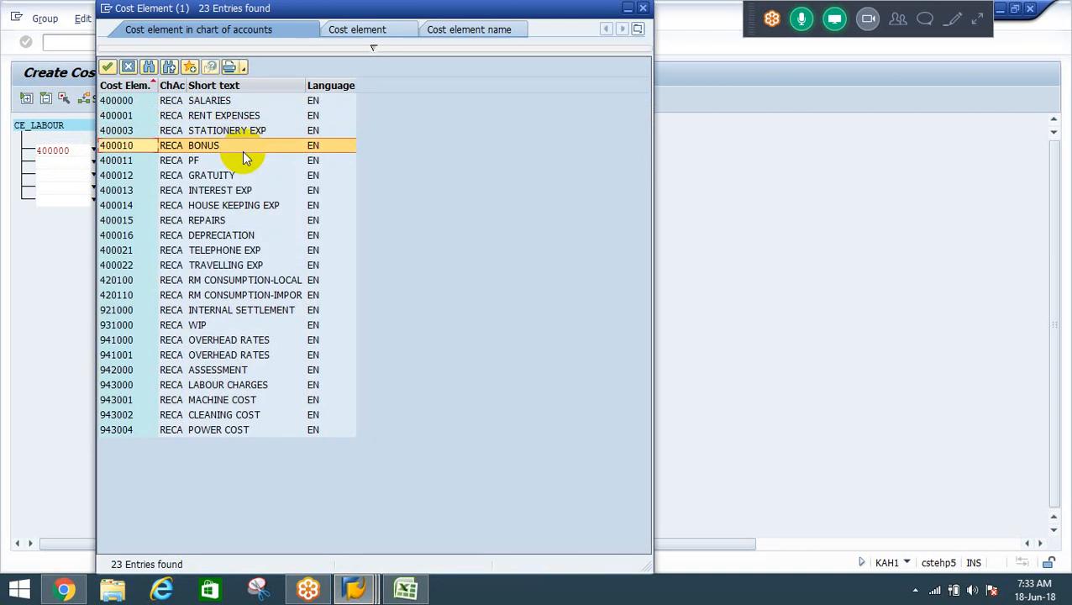
key(Down)
key(Up)
key(Return)
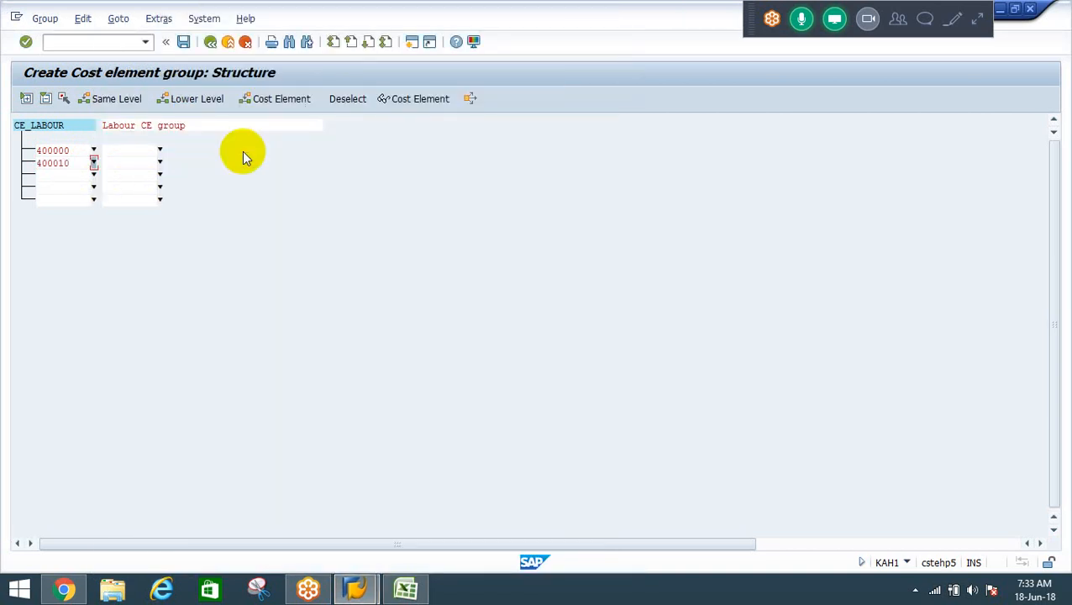
key(Tab)
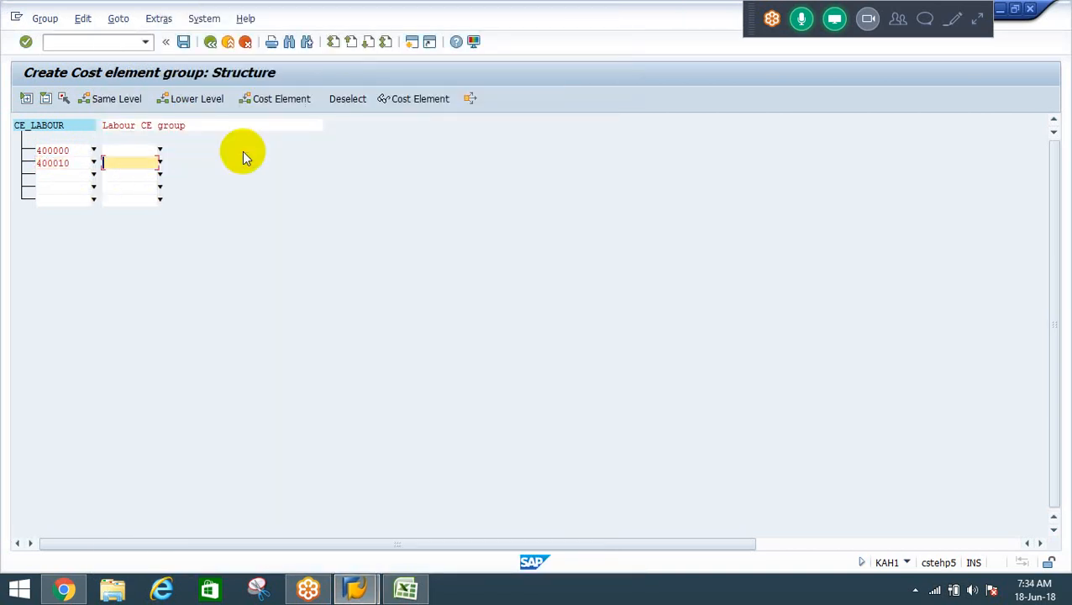
text(400012)
key(Return)
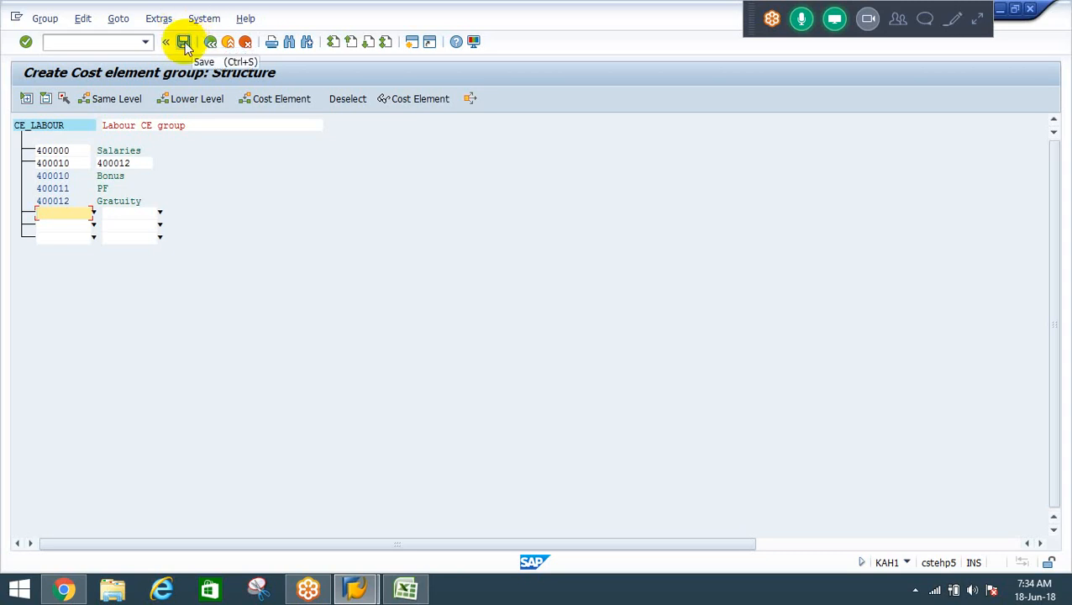
Step: Save the CE_LABOUR group, return to the selection for assignment and go to the activity type's group value
click(184, 43)
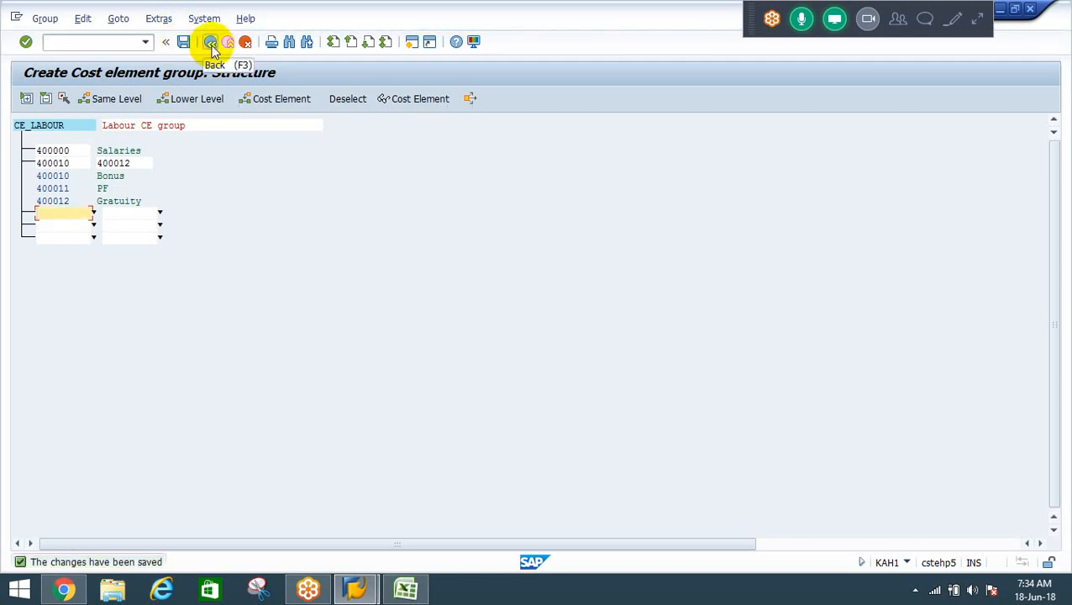
click(211, 48)
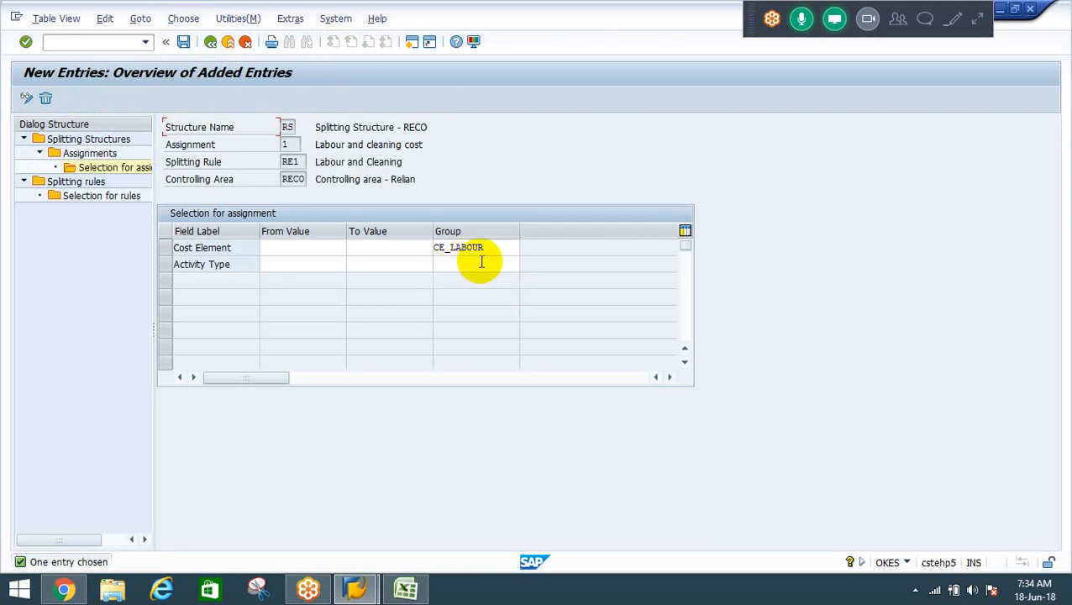
drag(496, 246, 423, 244)
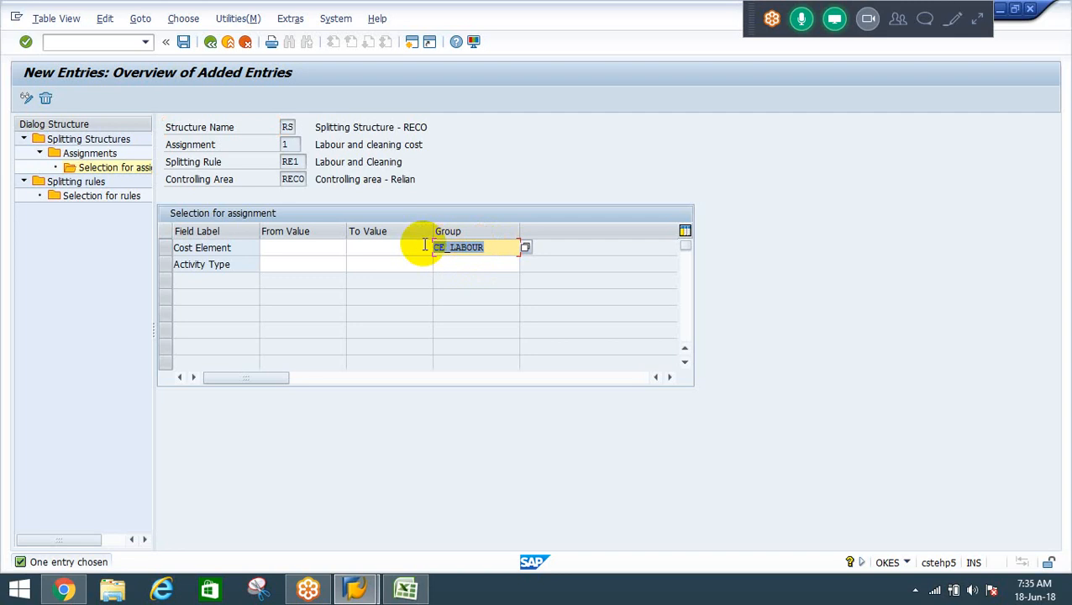
click(446, 264)
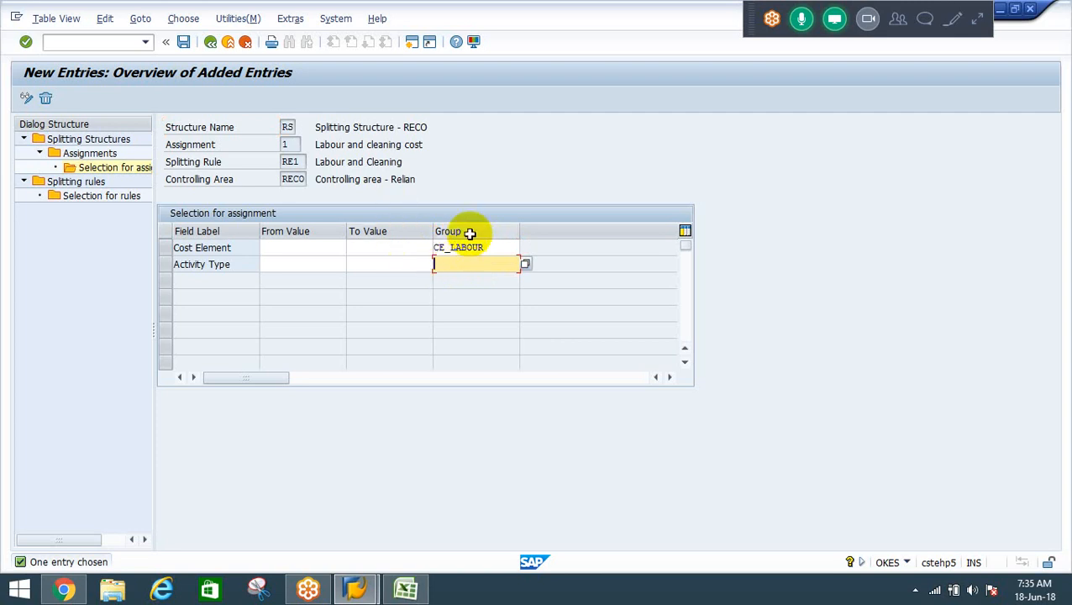
drag(491, 249, 418, 252)
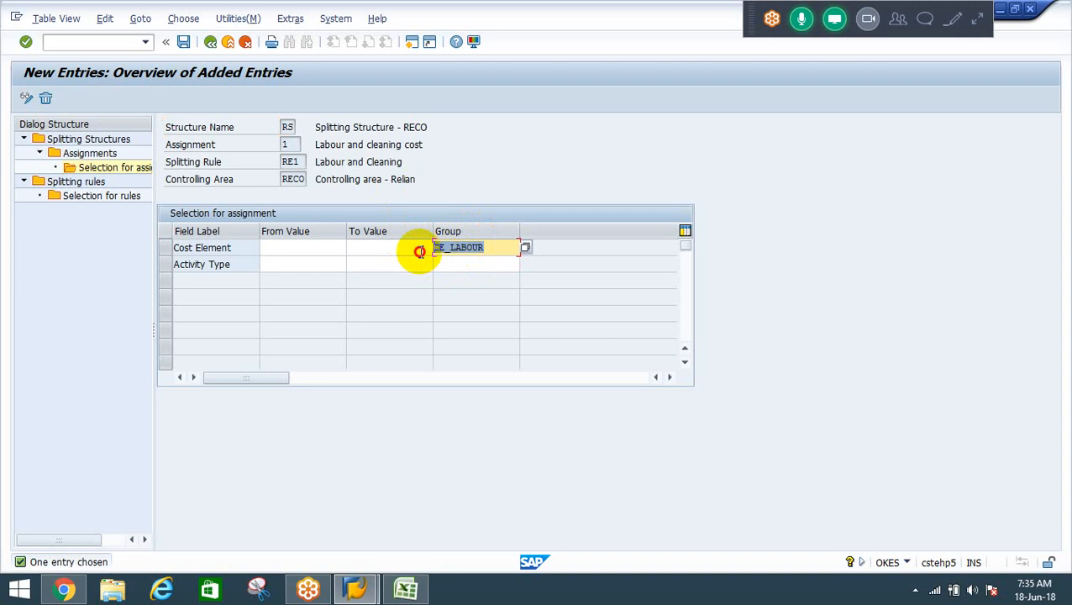
click(471, 265)
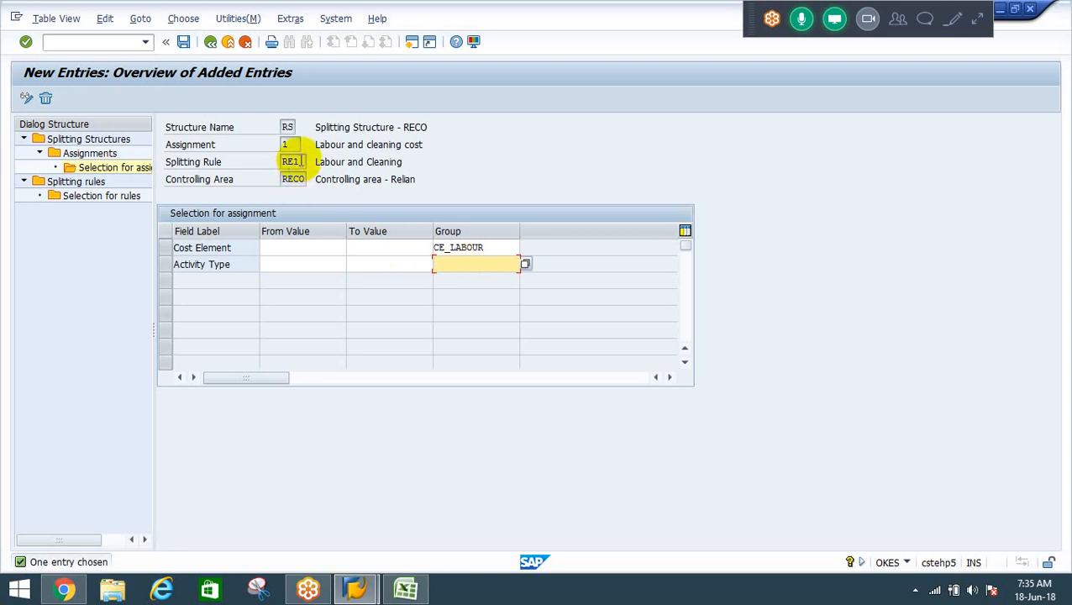
drag(302, 161, 265, 162)
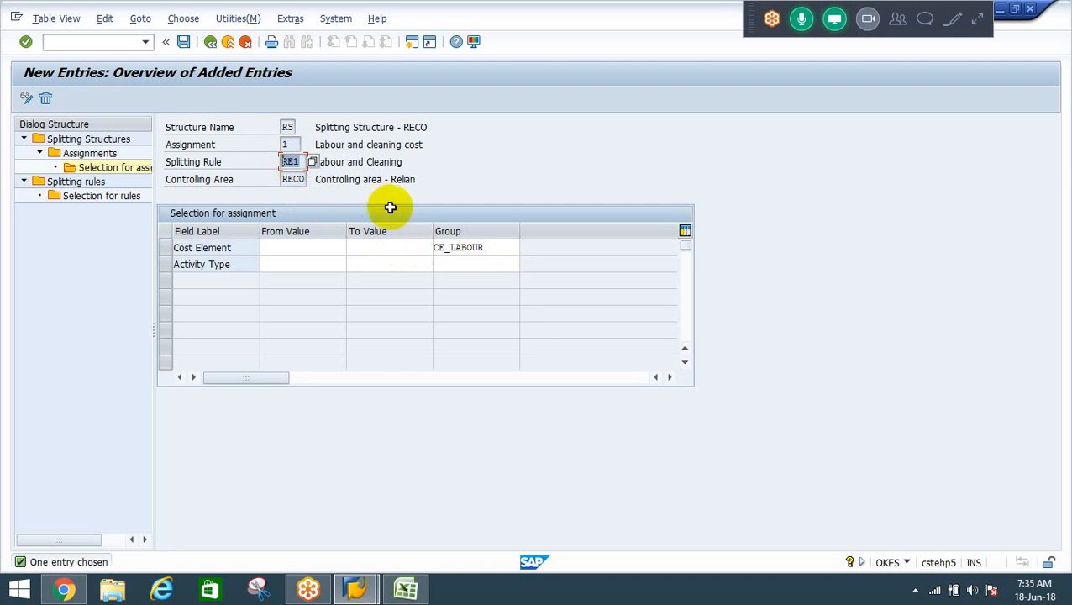
click(465, 265)
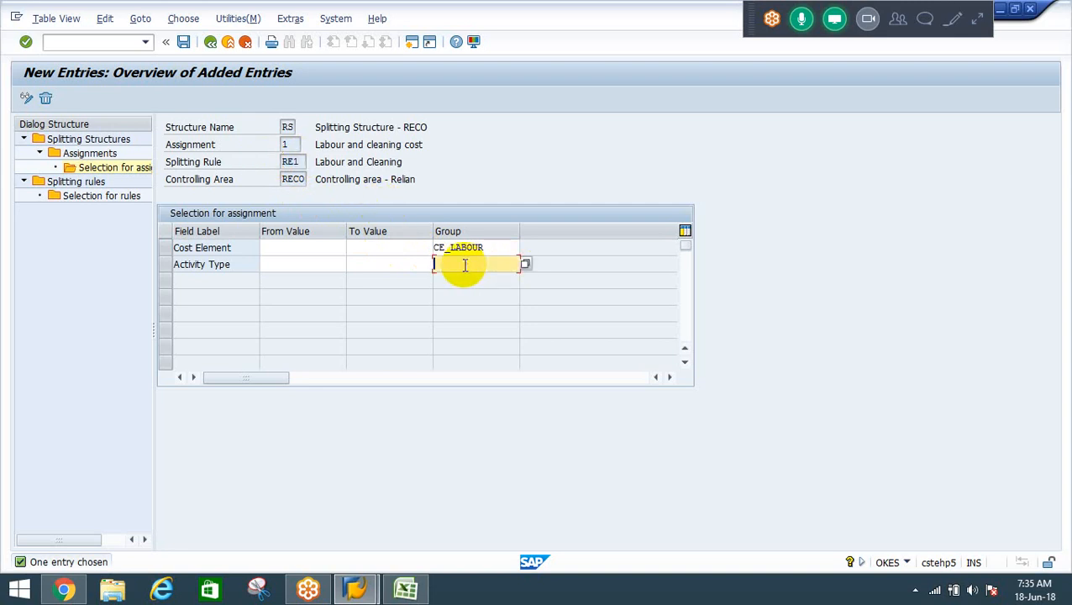
click(306, 264)
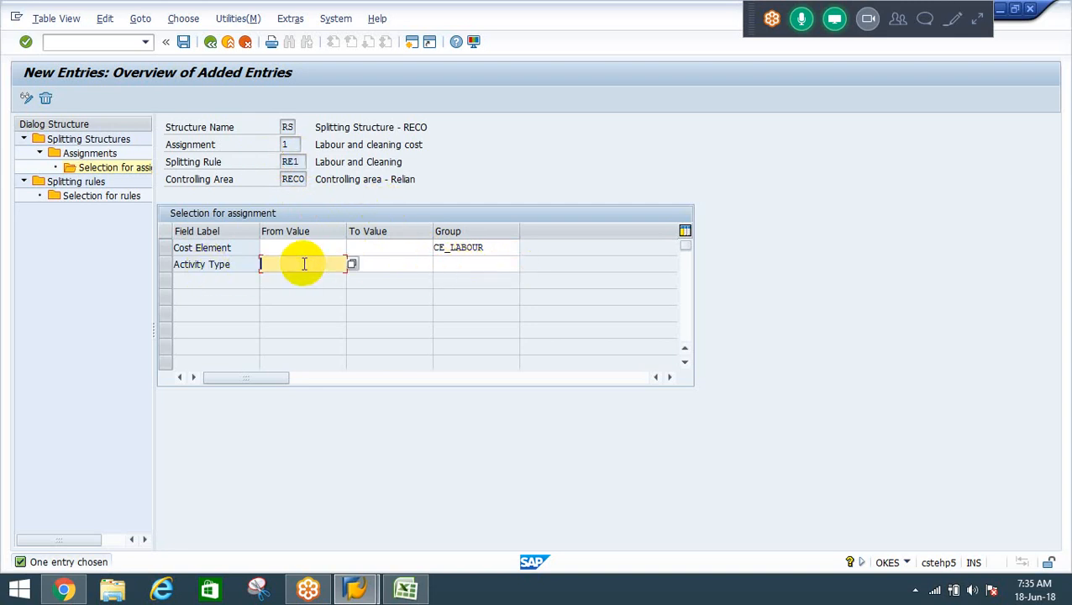
click(385, 267)
click(310, 266)
click(391, 264)
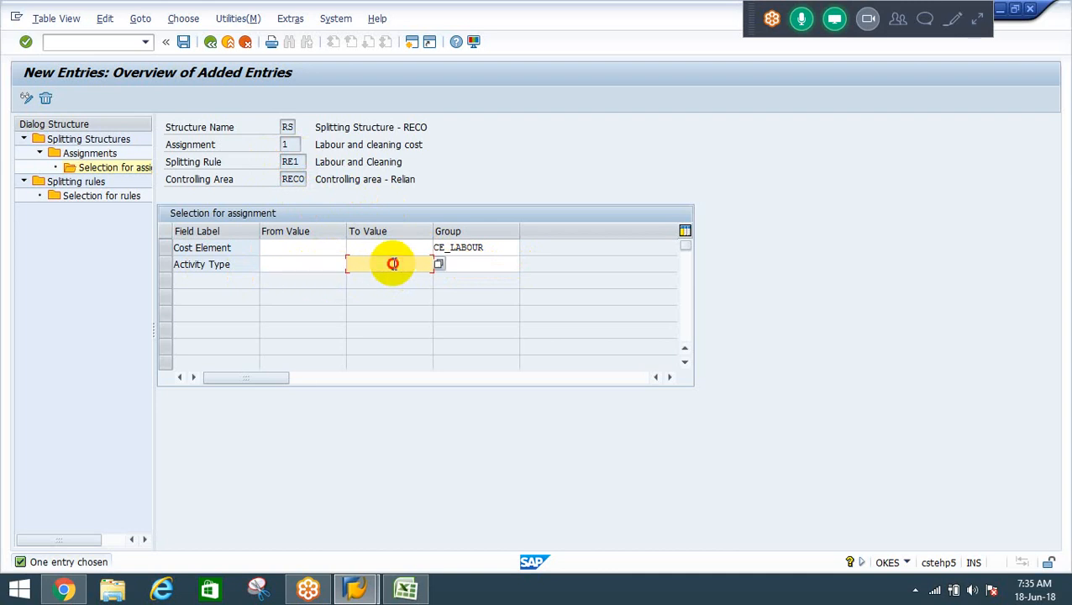
Step: Look up the activity types available in controlling area RECO for the activity type's From Value, and close the list without choosing one
click(325, 263)
click(352, 265)
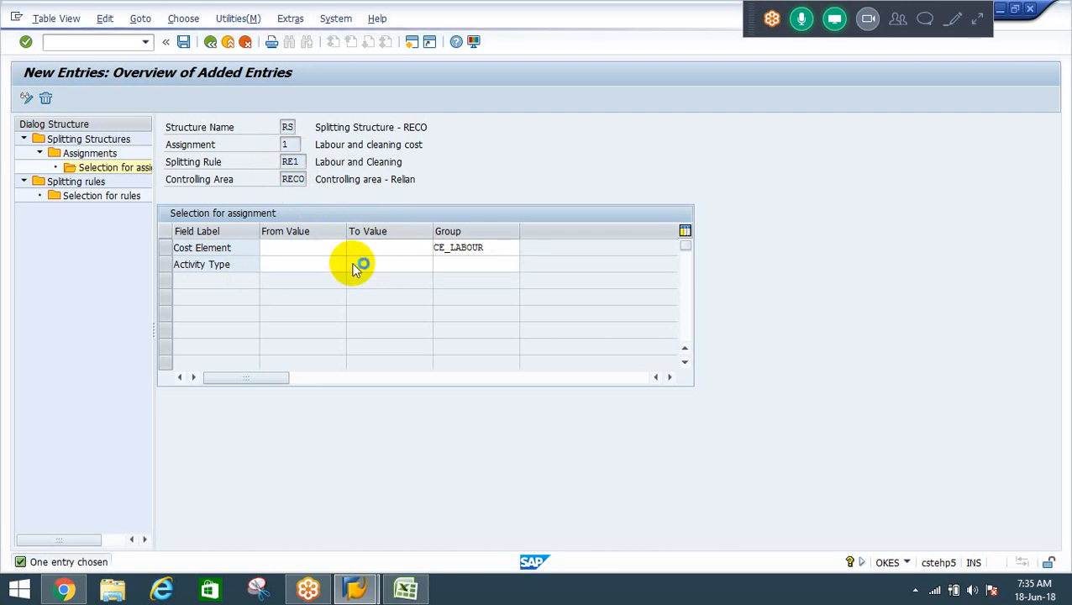
key(Return)
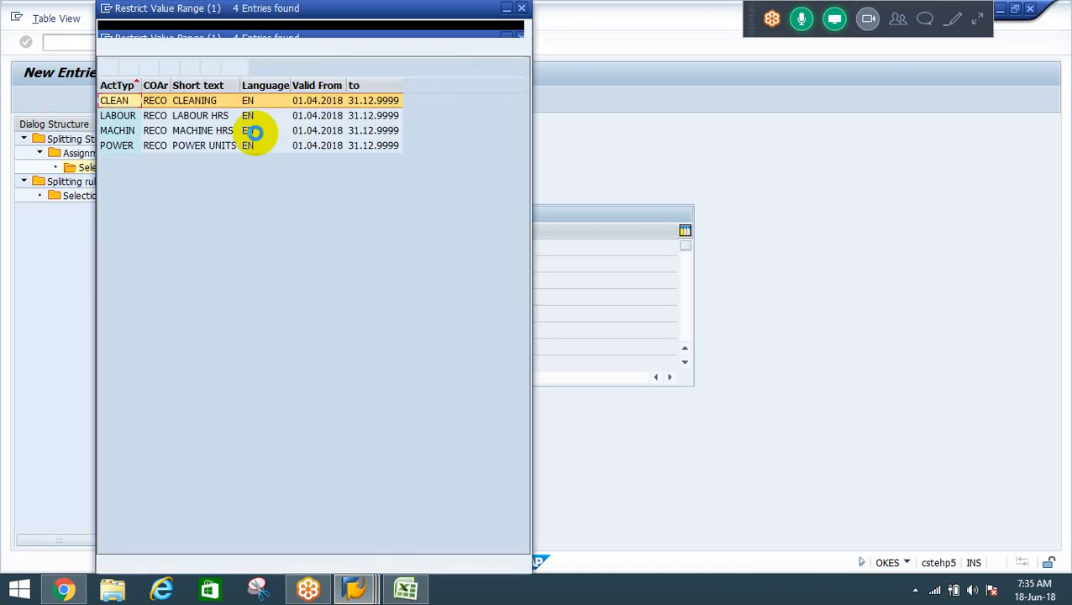
click(209, 118)
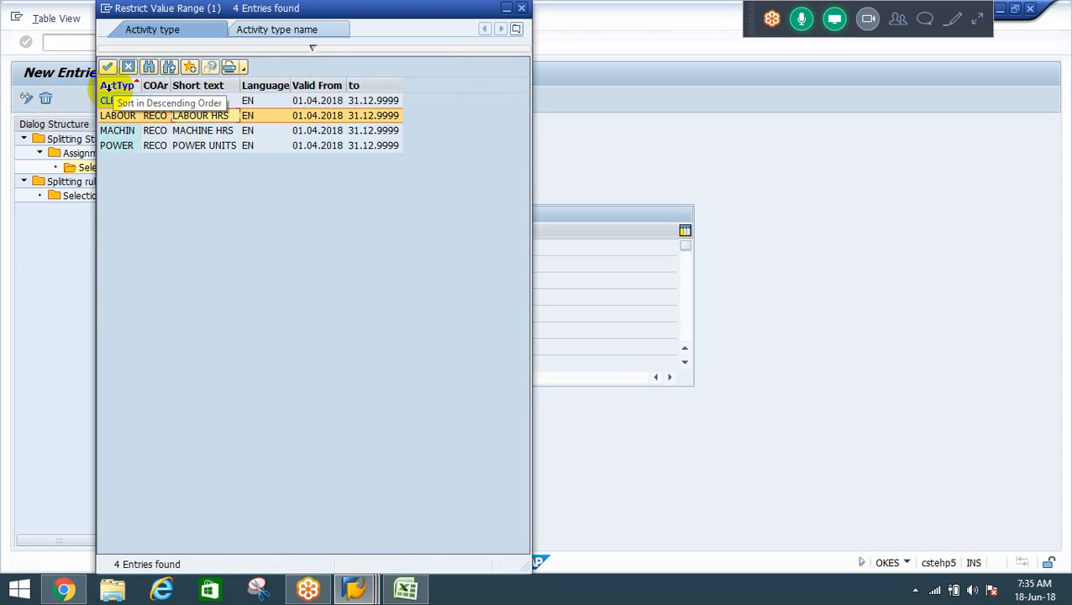
click(109, 86)
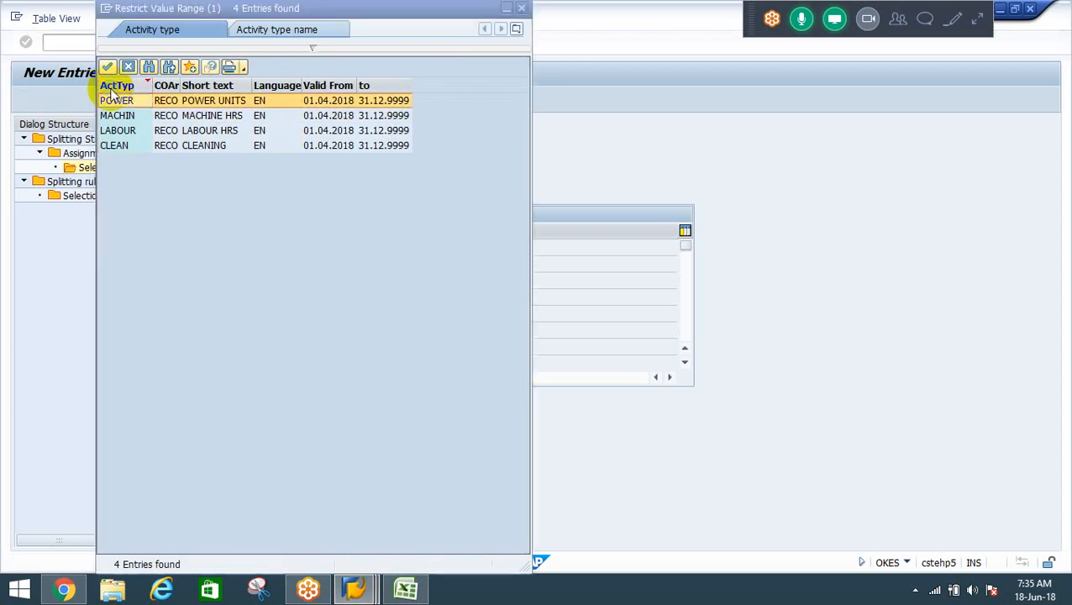
click(119, 131)
click(119, 146)
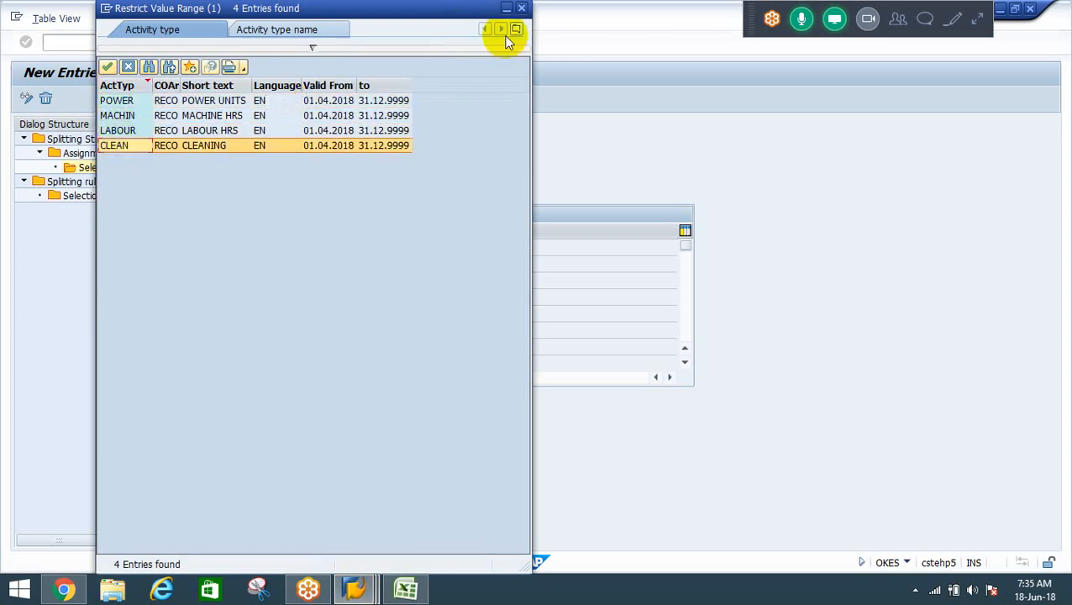
click(521, 9)
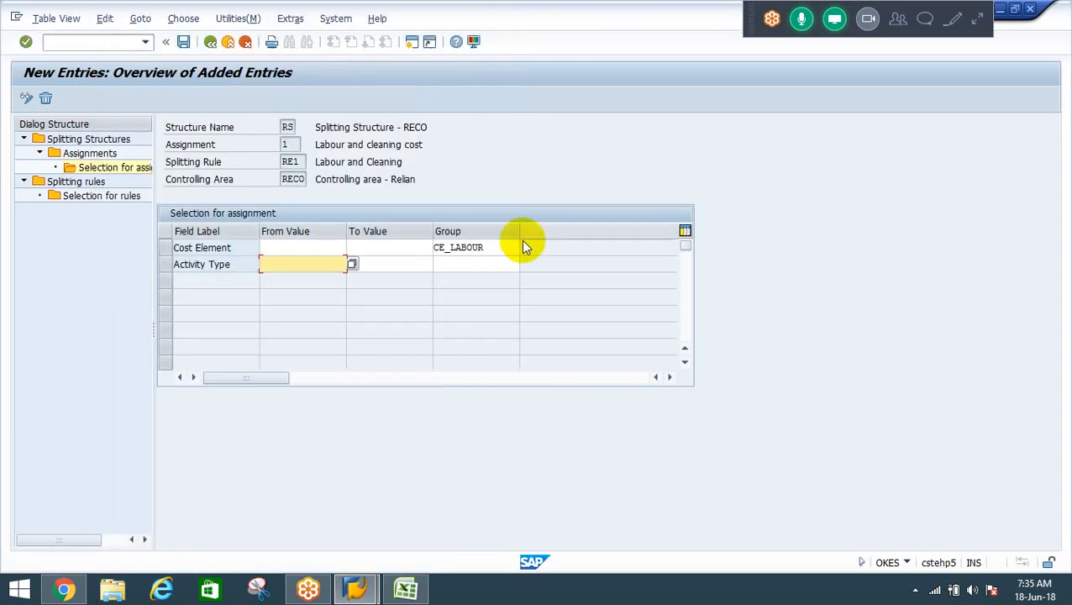
Step: Try to create a group named L+C for the Activity Type row of the selection for assignment
click(467, 262)
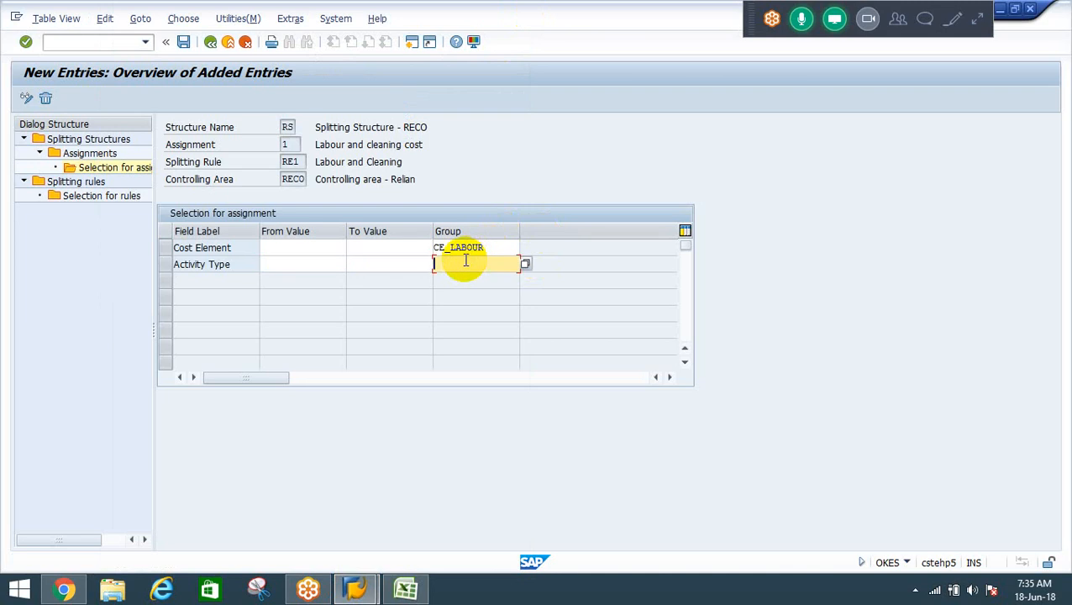
text(L)
text(_)
key(BackSpace)
text(+C)
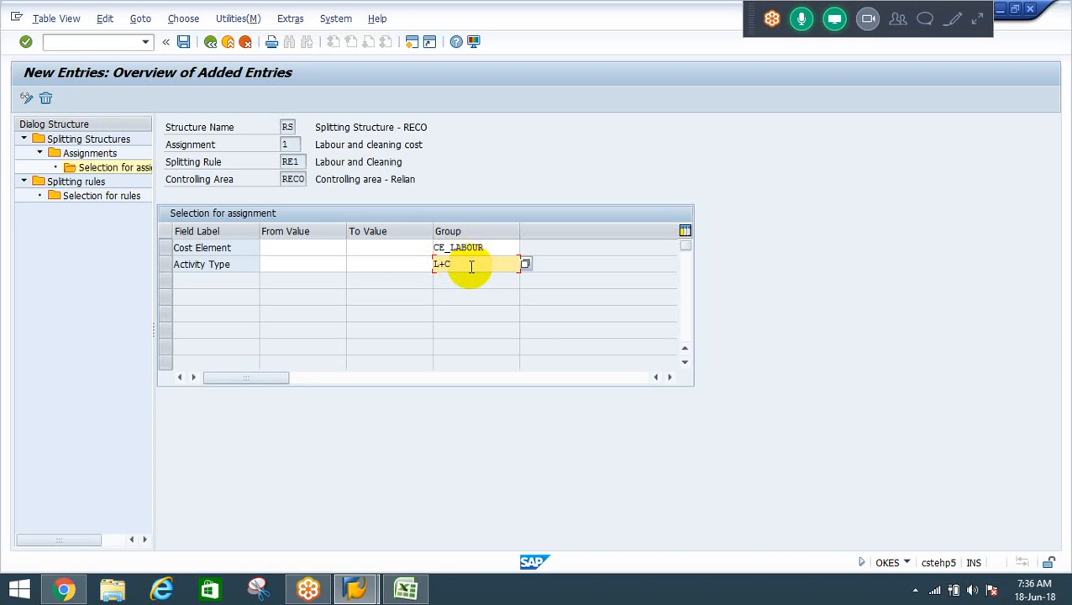
click(290, 21)
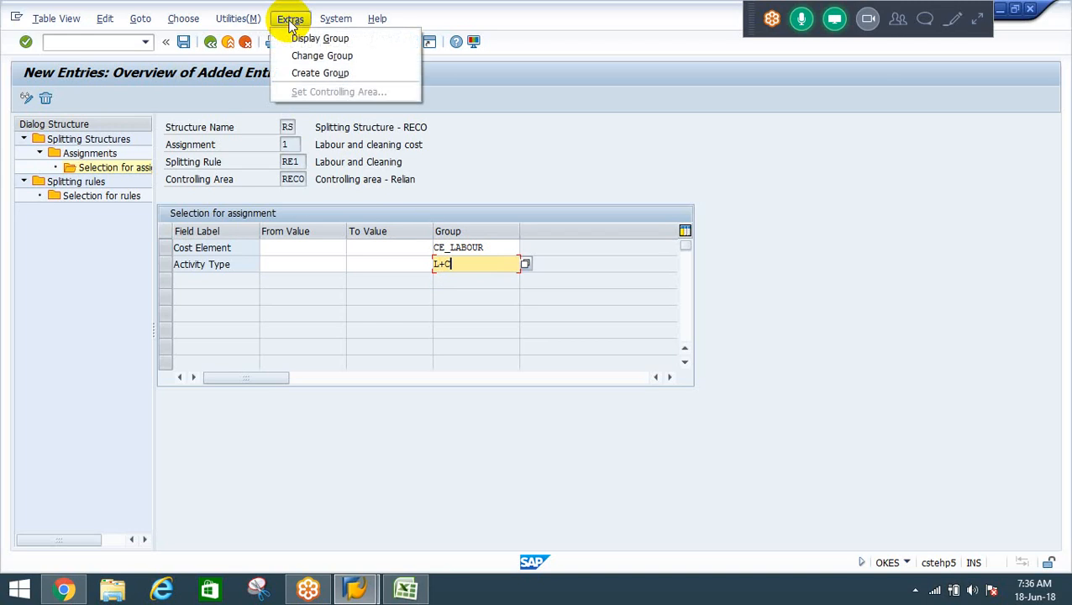
click(306, 75)
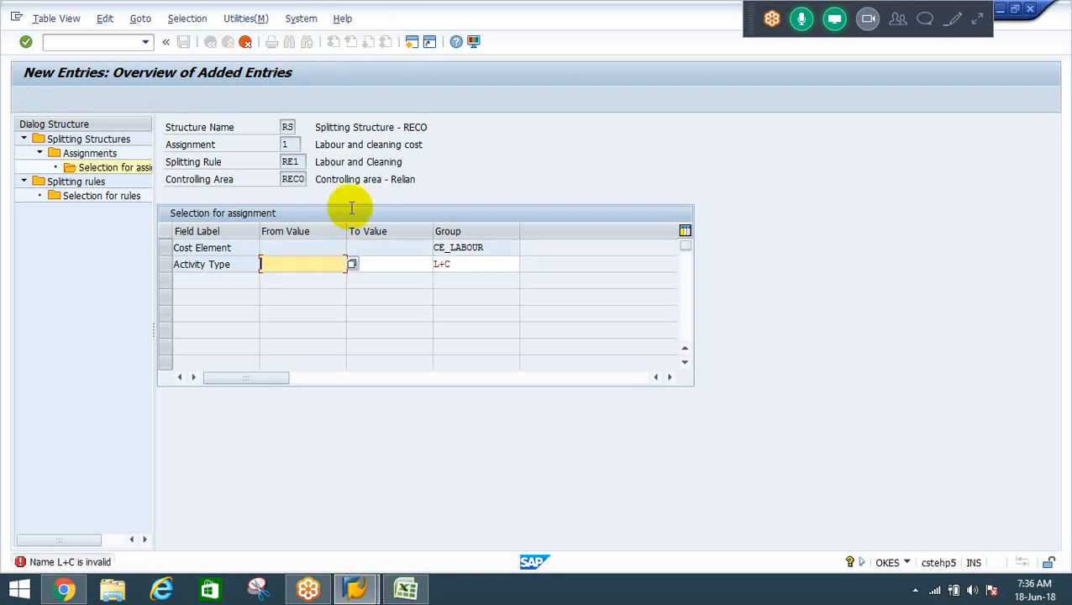
click(445, 264)
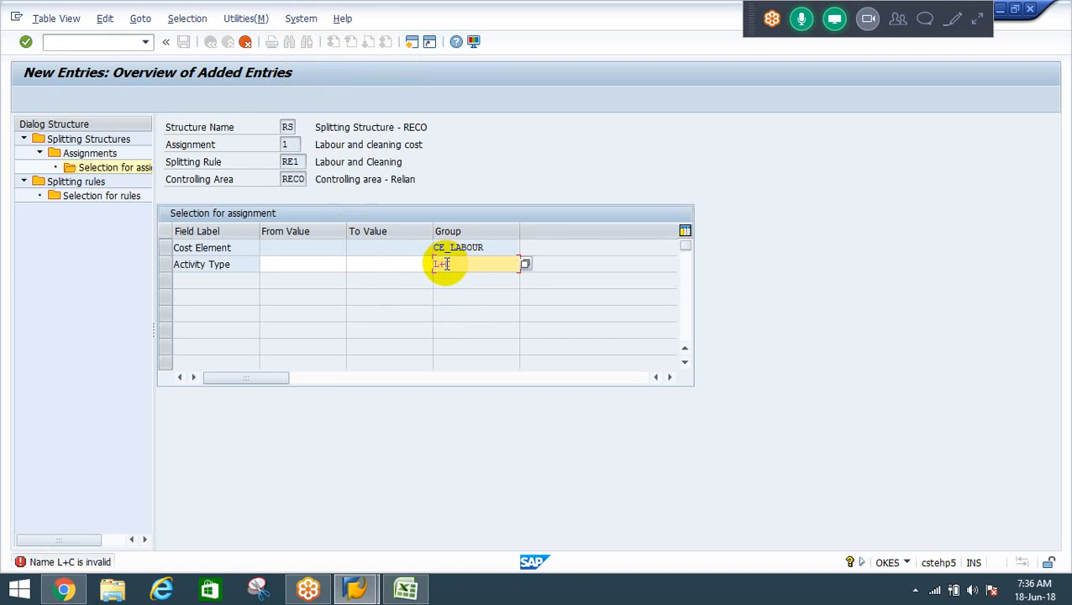
key(BackSpace)
text(_)
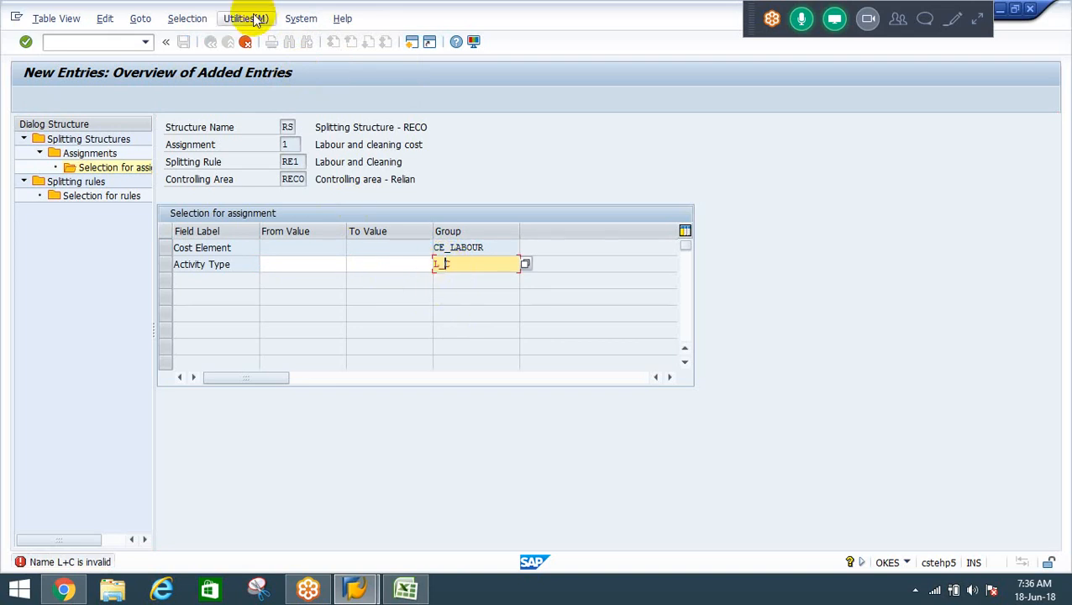
key(Return)
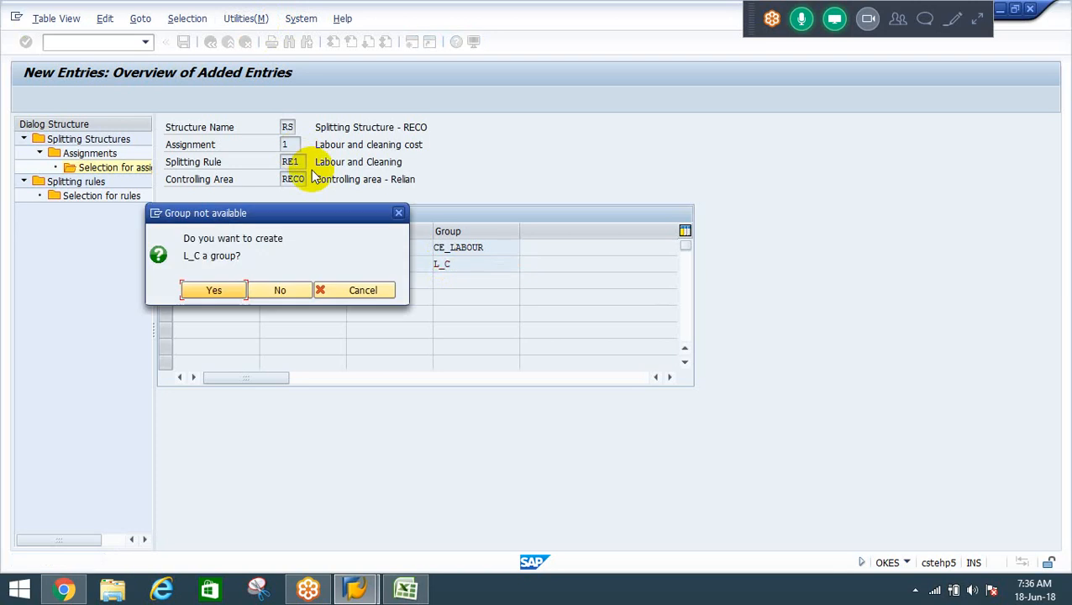
click(210, 291)
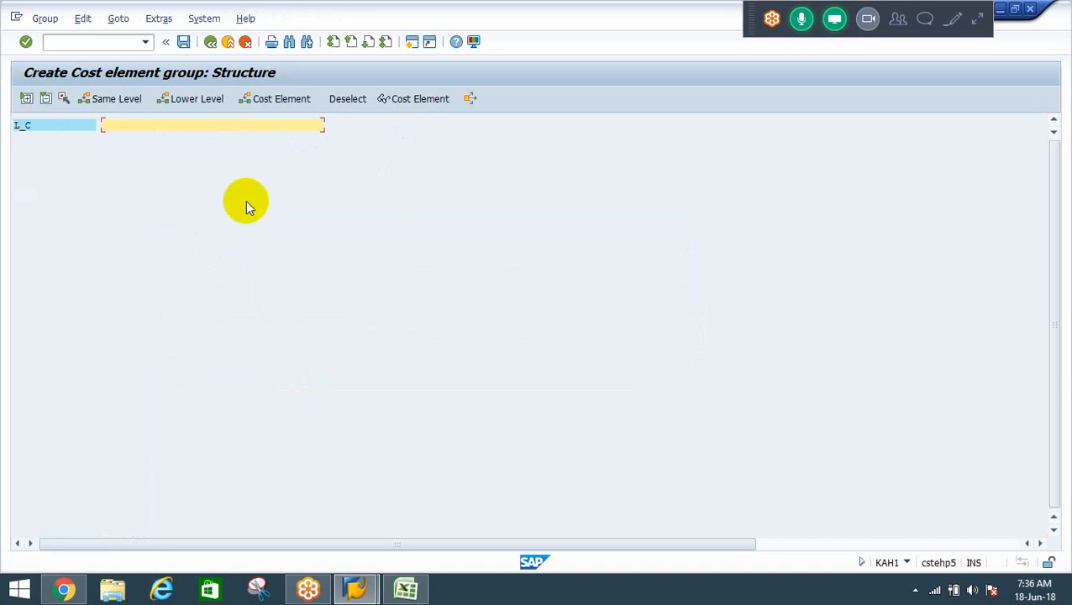
text(Labour and Cleaning)
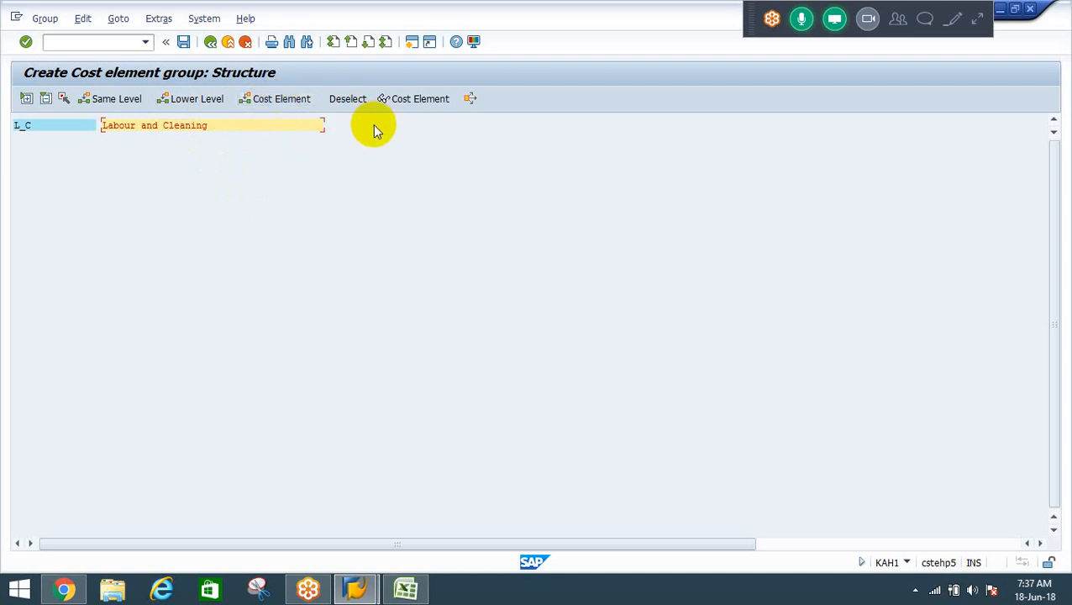
click(211, 42)
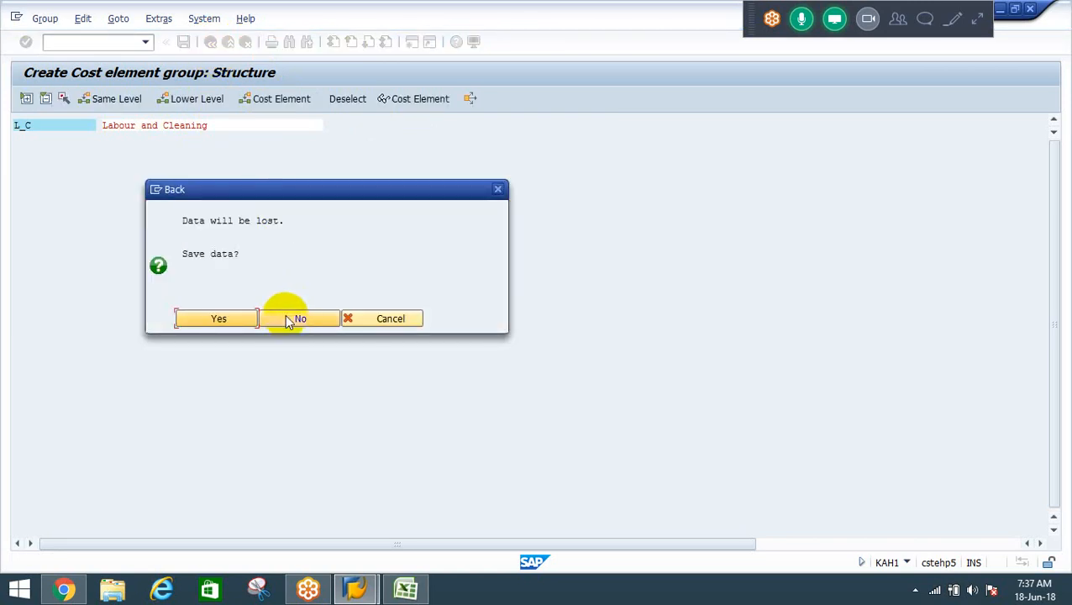
click(285, 320)
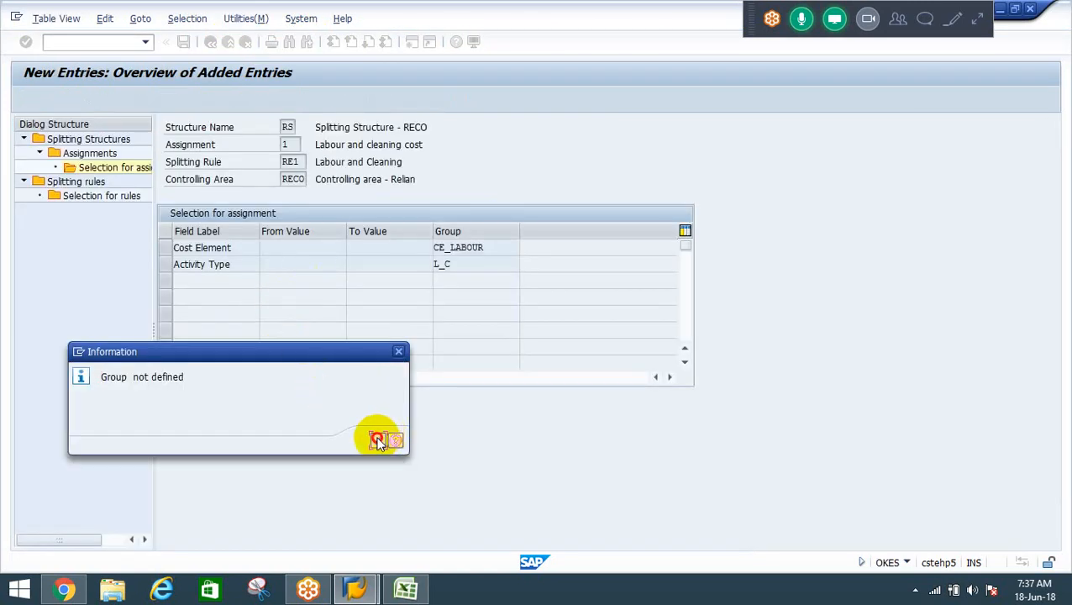
click(377, 438)
Step: Create the activity type group L_C from the Activity Type row, insert entry rows and describe it as "Labour and cleaning"
click(464, 264)
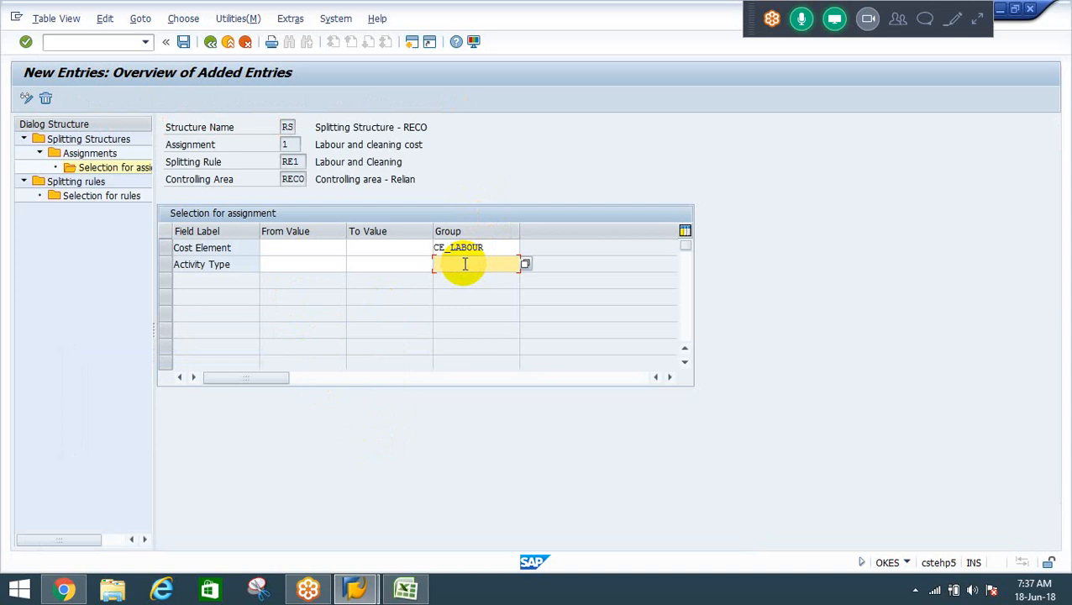
text(l)
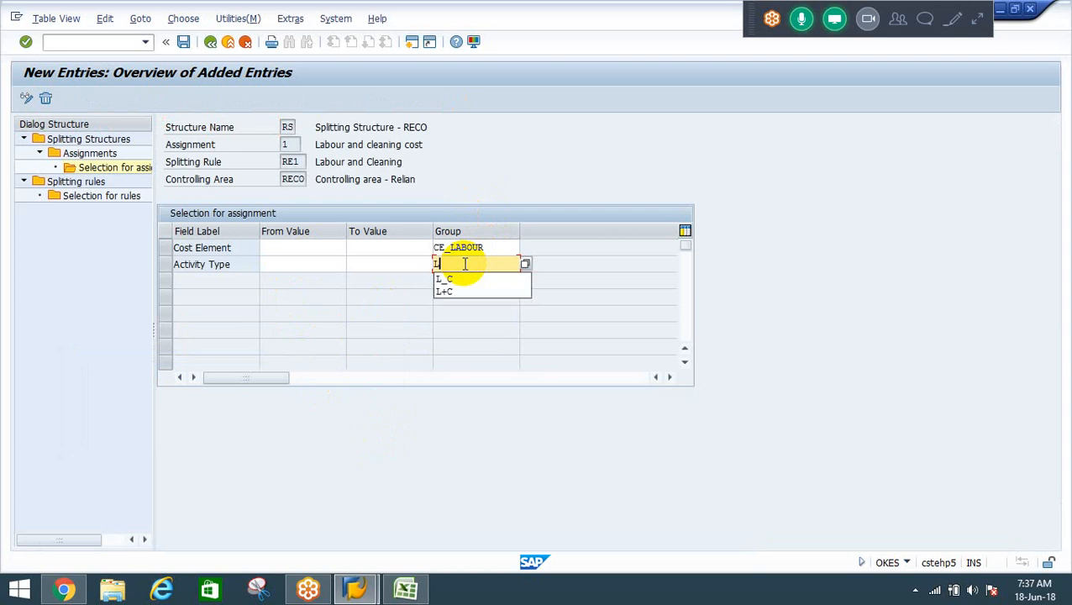
key(Down)
key(Return)
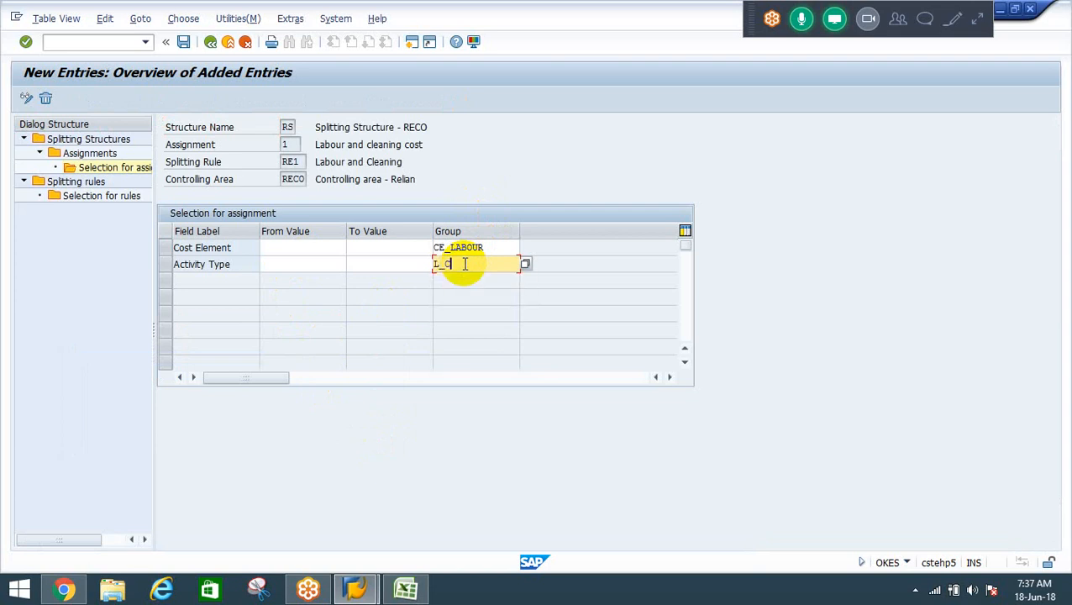
click(290, 18)
click(315, 73)
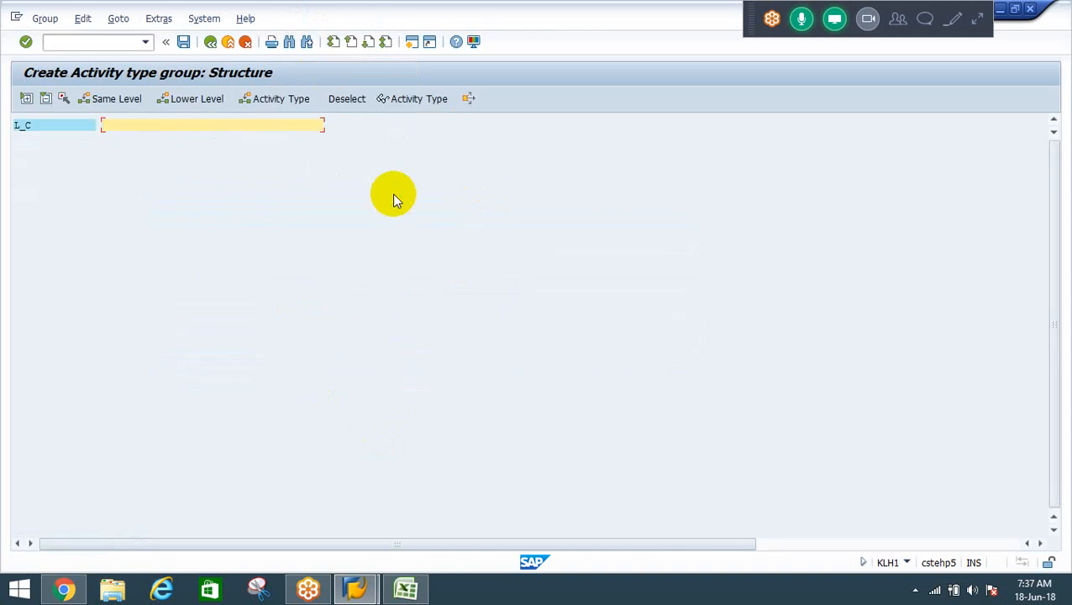
click(265, 98)
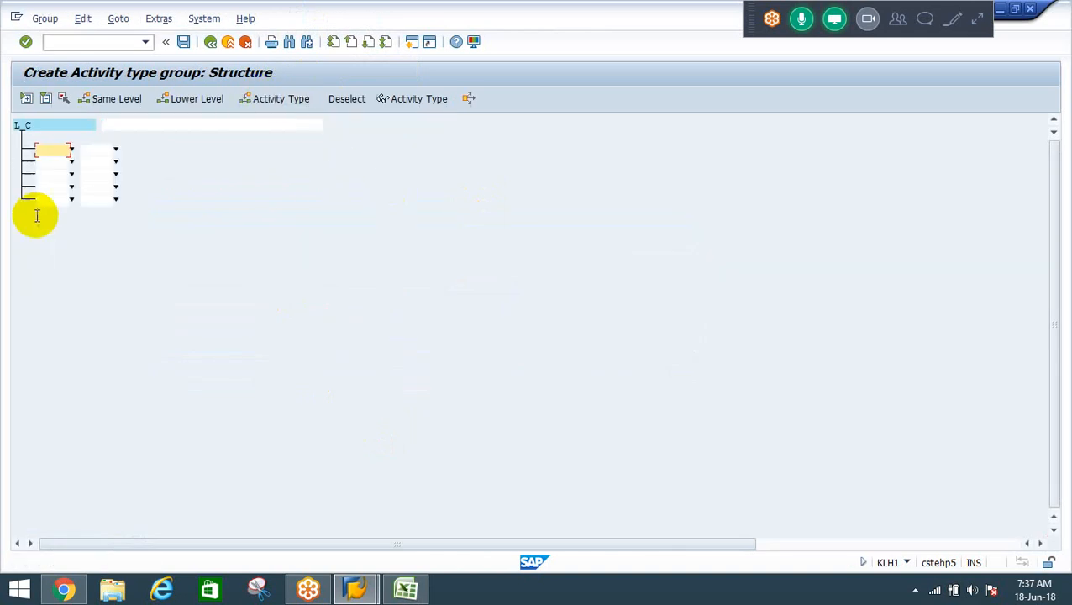
text(Lab)
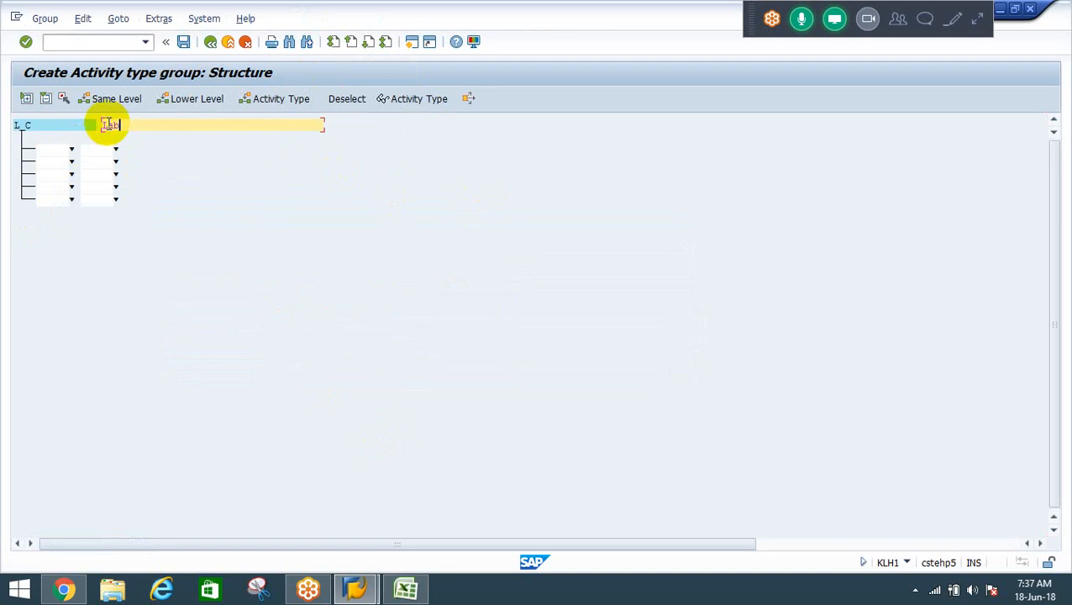
text(our and cleaning)
Step: Add the activity types LABOUR and CLEAN as the first and second entries of the L_C group
click(50, 149)
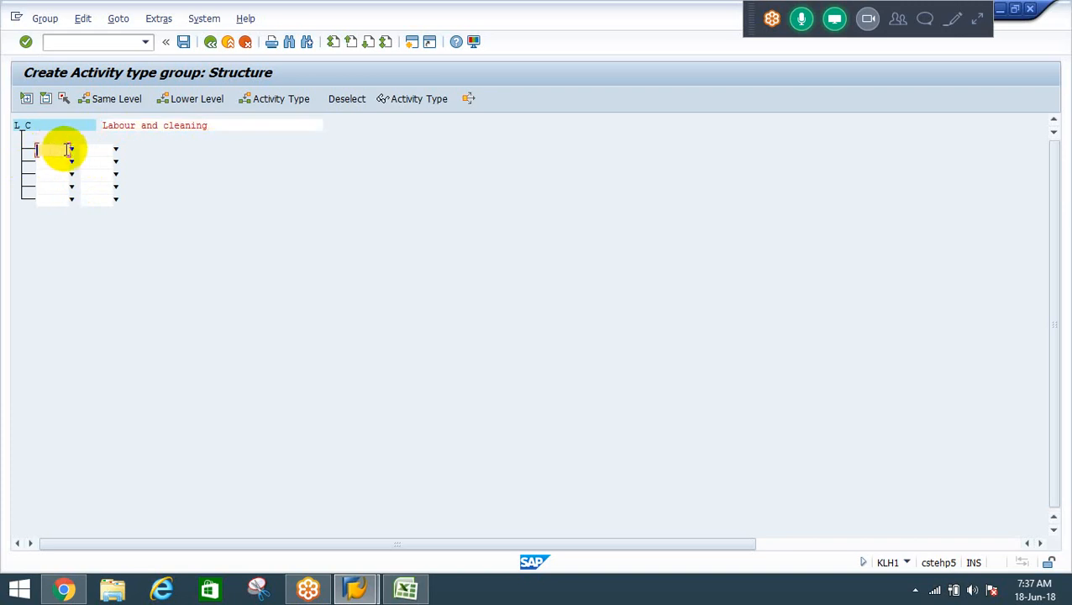
click(72, 151)
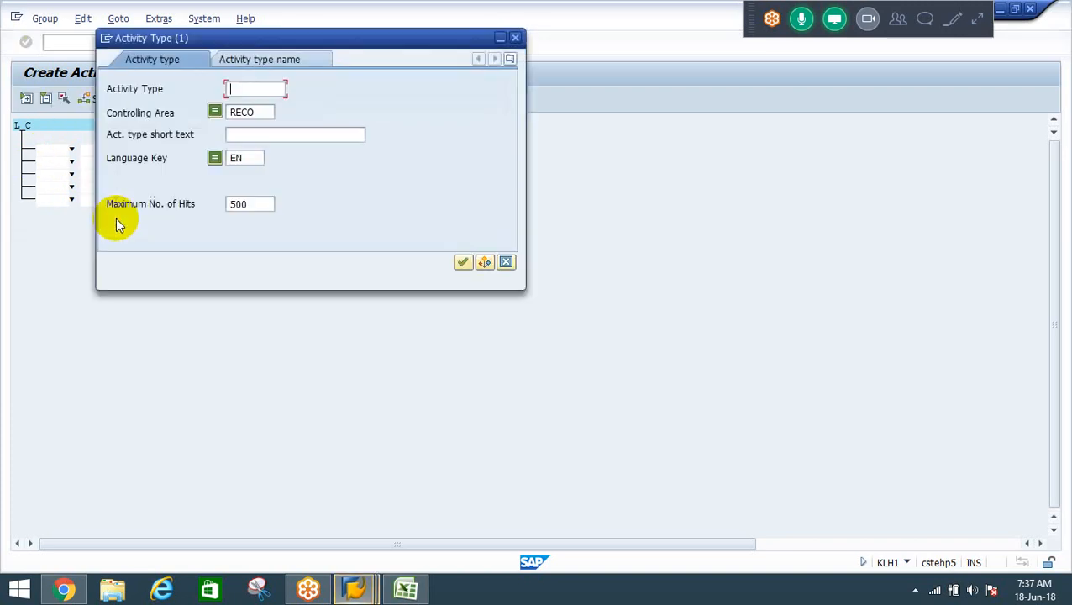
key(Return)
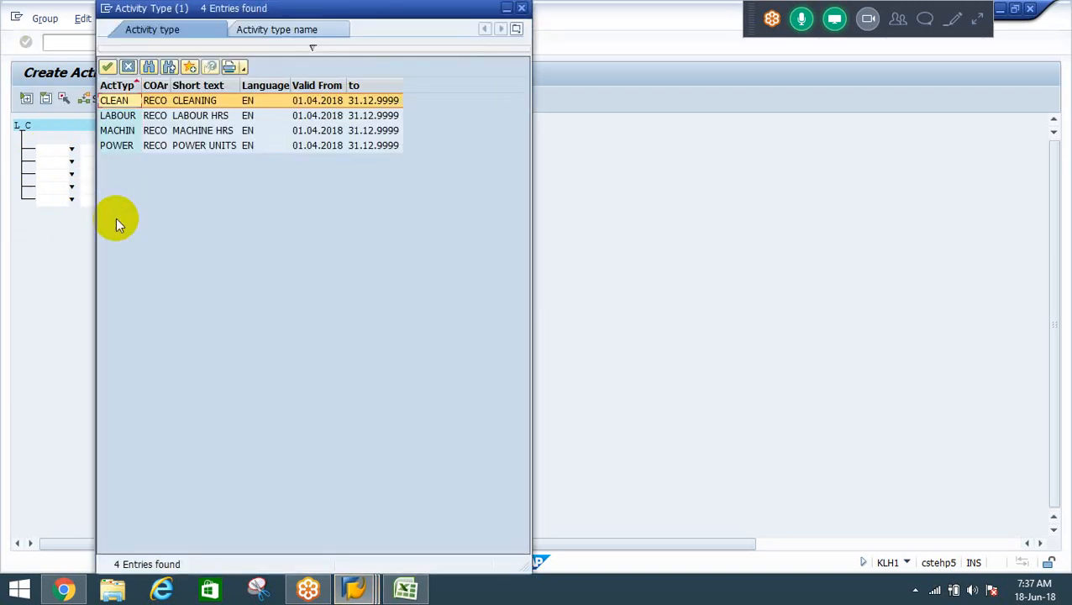
key(Down)
key(Return)
key(Down)
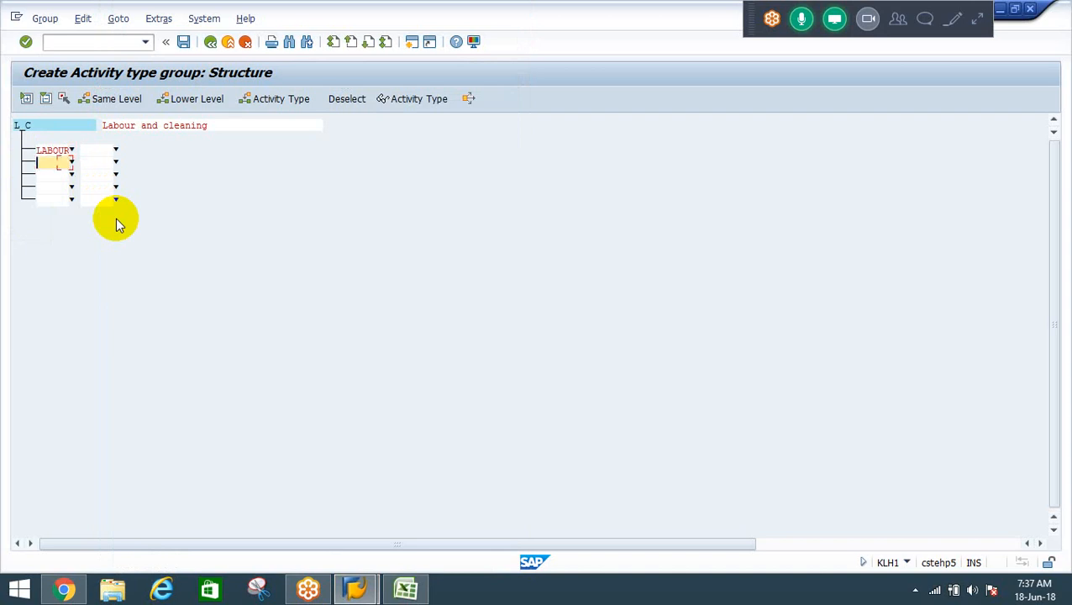
key(F4)
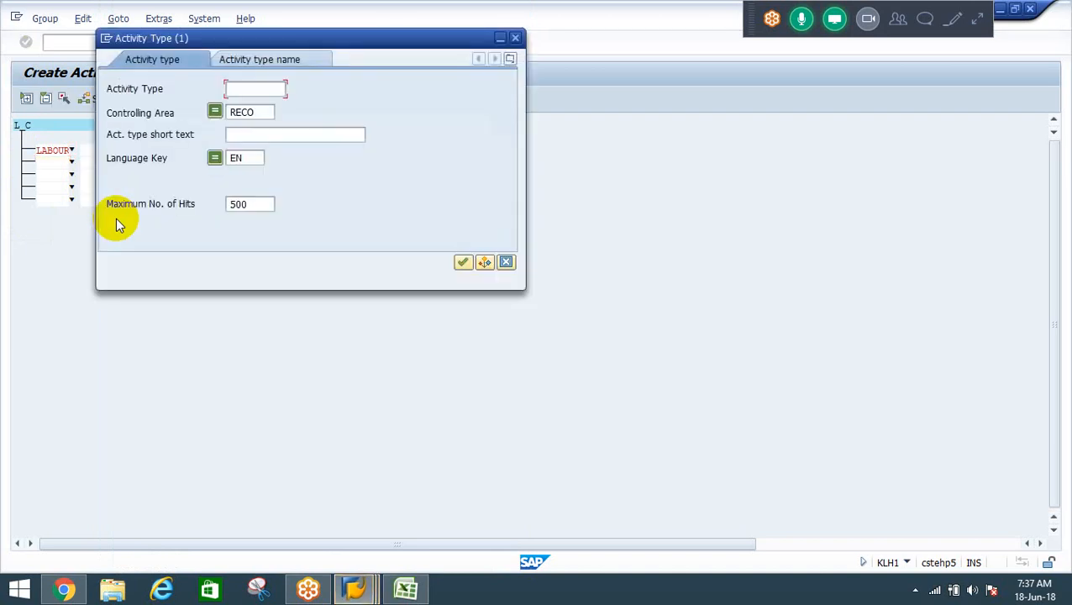
key(Return)
key(Return)
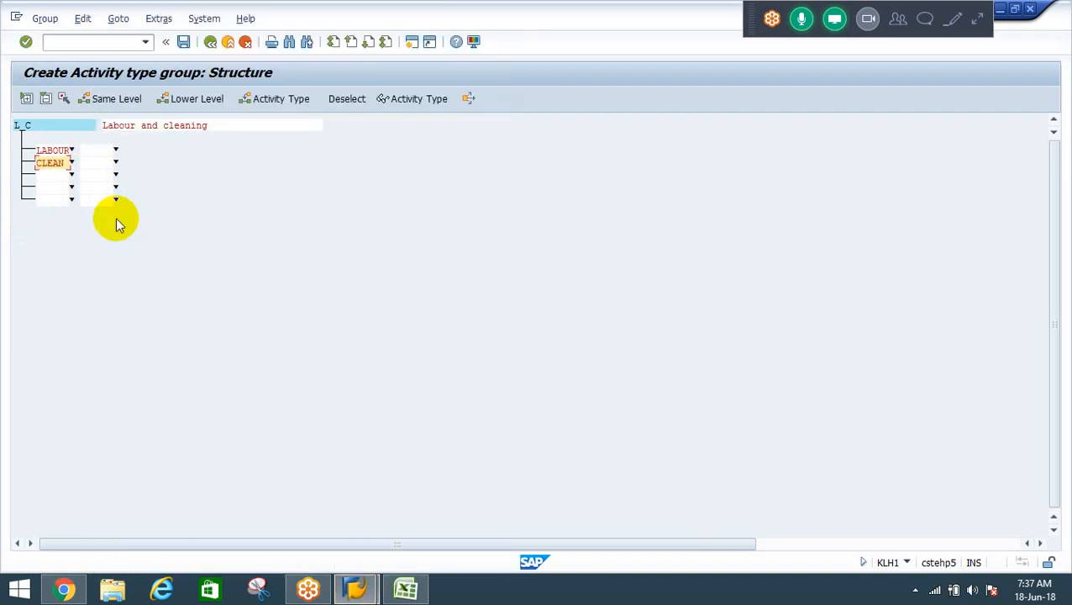
Step: Validate the LABOUR and CLEAN entries, save the activity type group L_C and return to the selection for assignment
key(Return)
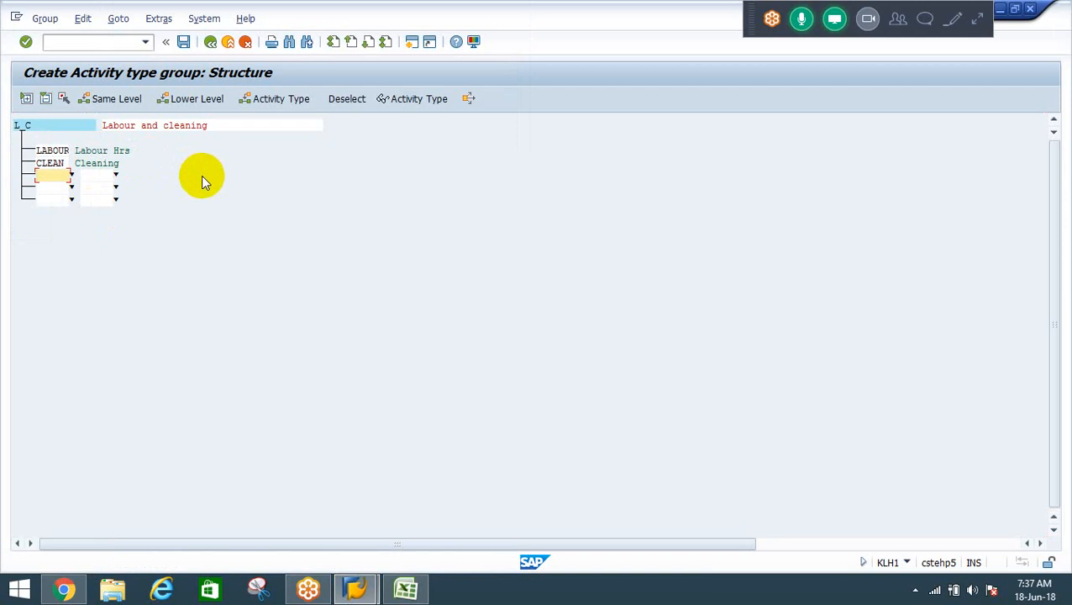
click(183, 48)
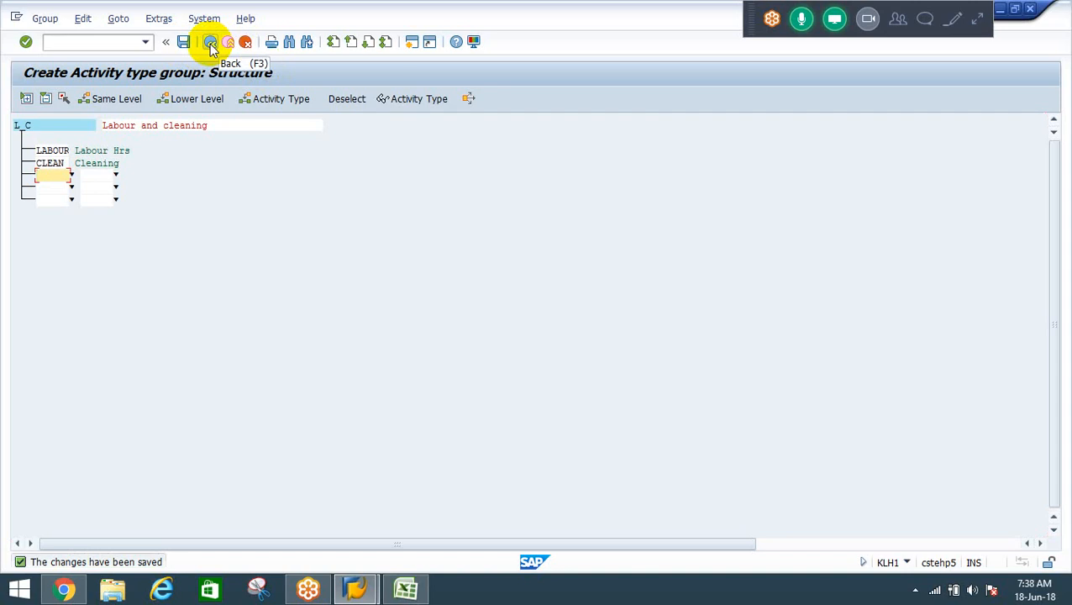
click(211, 47)
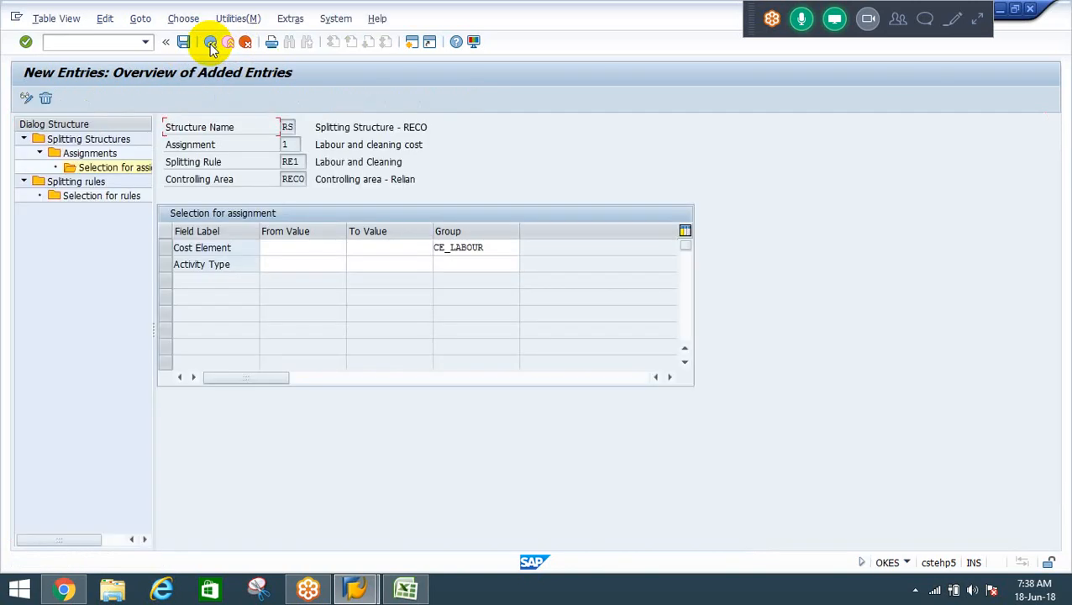
Step: Try to assign the group L_C to the Activity Type row of assignment 1, and cancel the maintenance
click(447, 263)
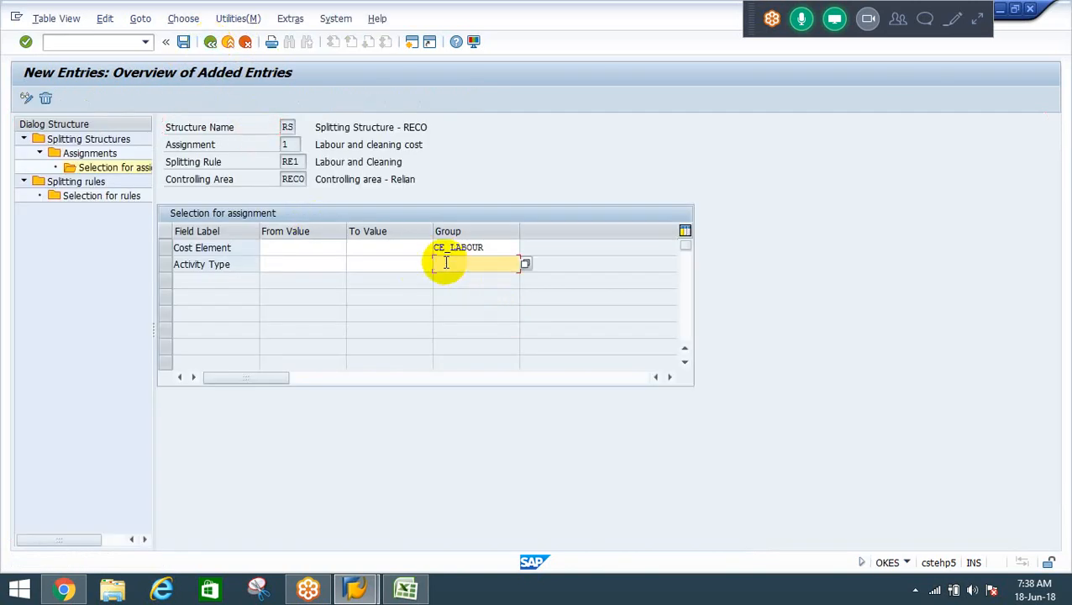
key(Down)
key(Down)
key(Return)
key(Return)
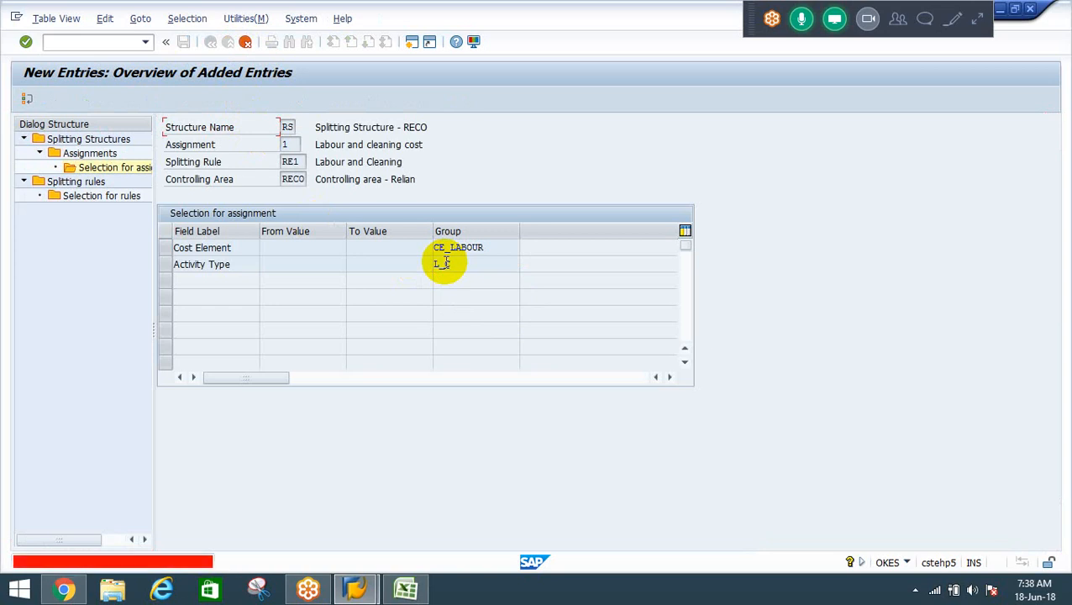
key(F12)
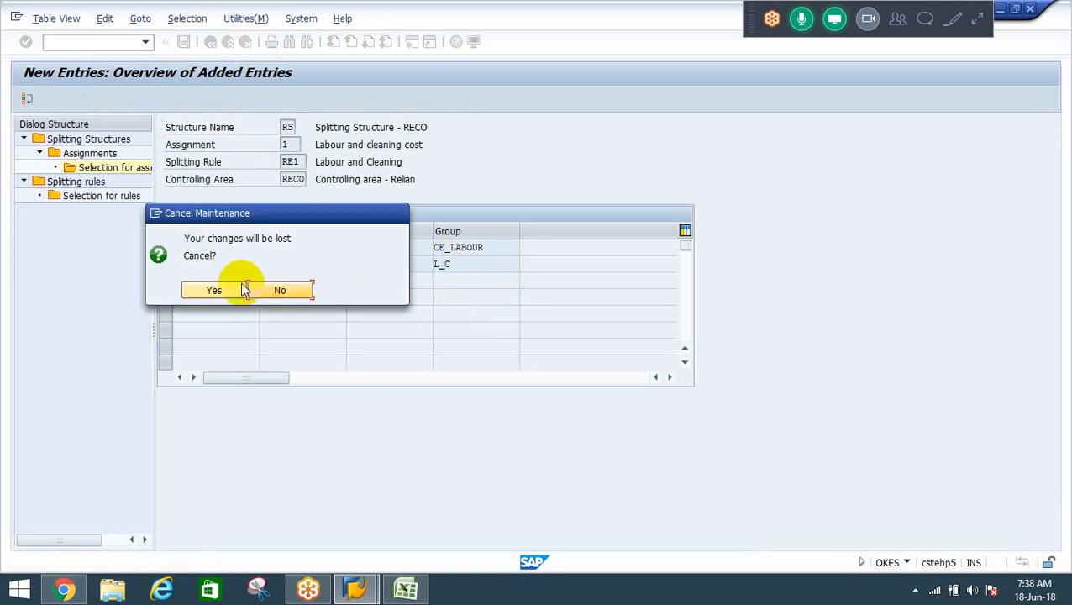
click(212, 289)
Step: Set the Activity Type row's group to L_C for assignment 1, save, and leave the new-entry maintenance
click(446, 264)
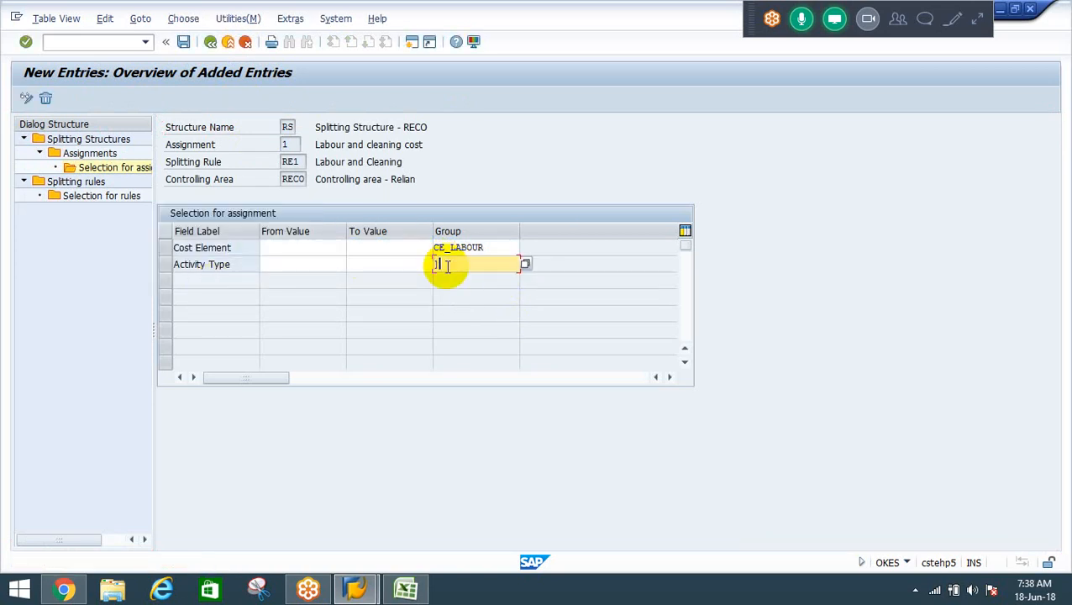
key(Down)
key(Return)
click(184, 42)
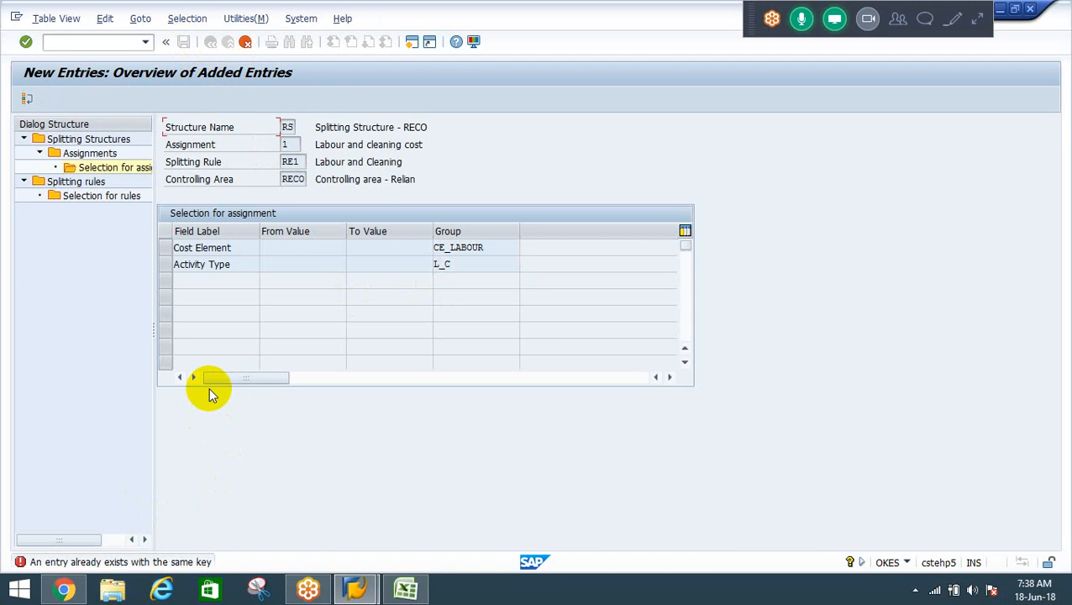
click(245, 42)
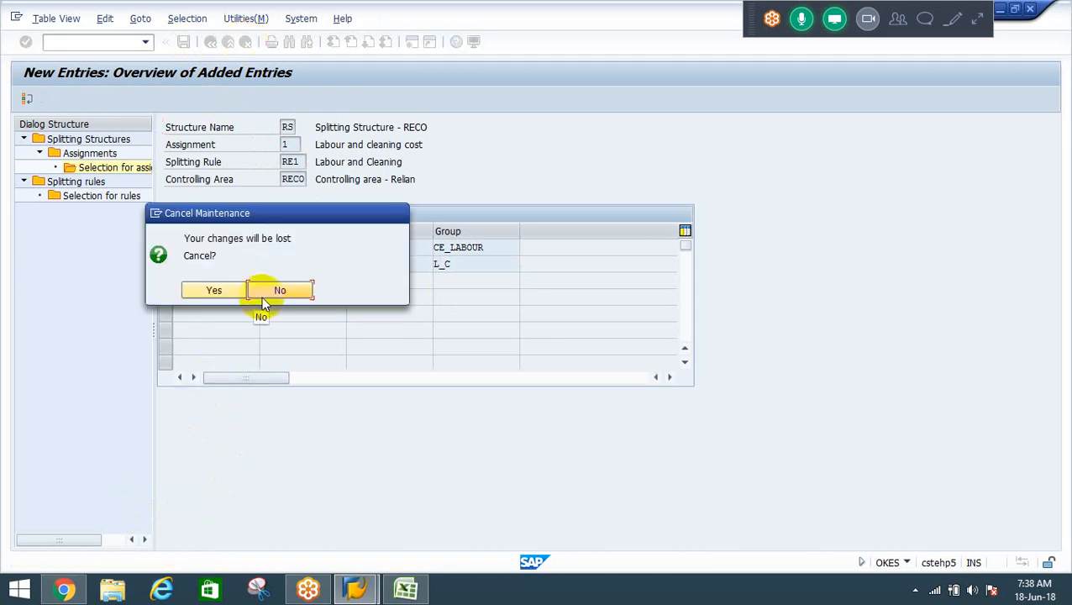
key(Left)
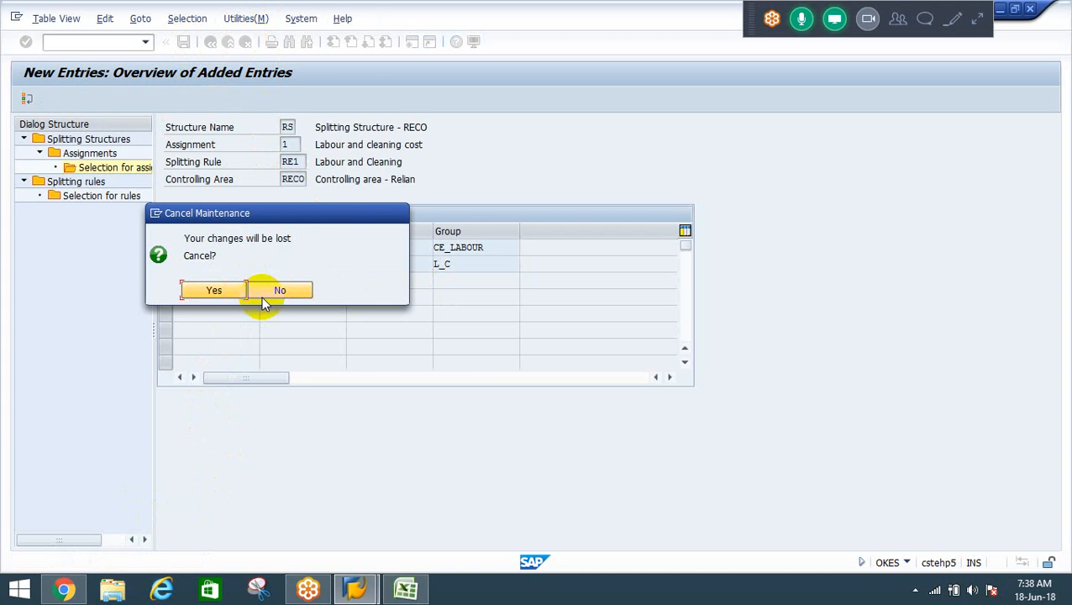
key(Return)
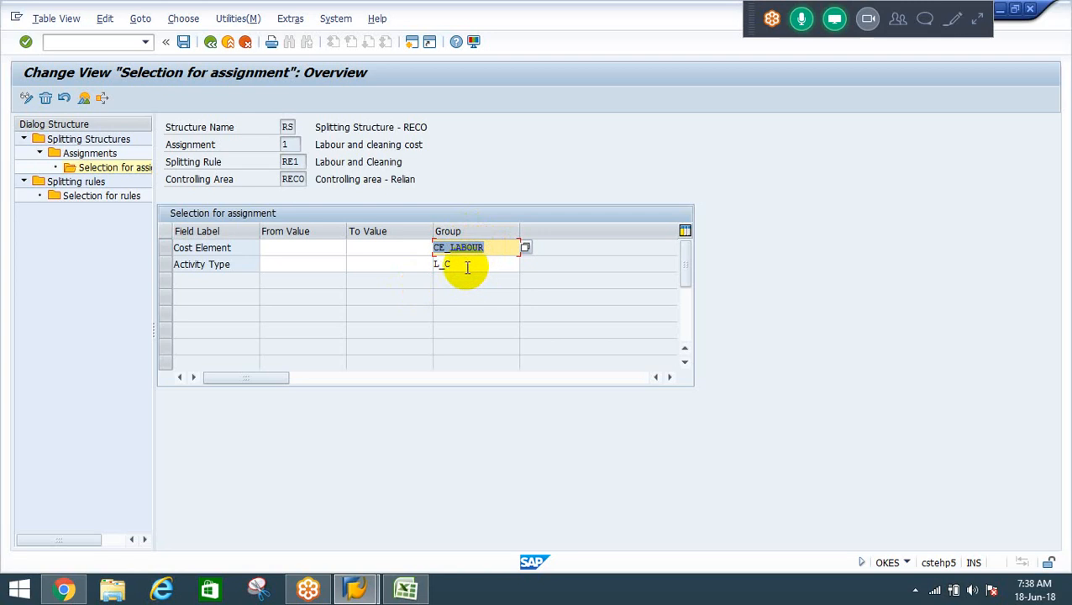
Step: Reopen the selection for assignment 1 from the assignments list and review its cost element group, activity type group and splitting rule
key(F3)
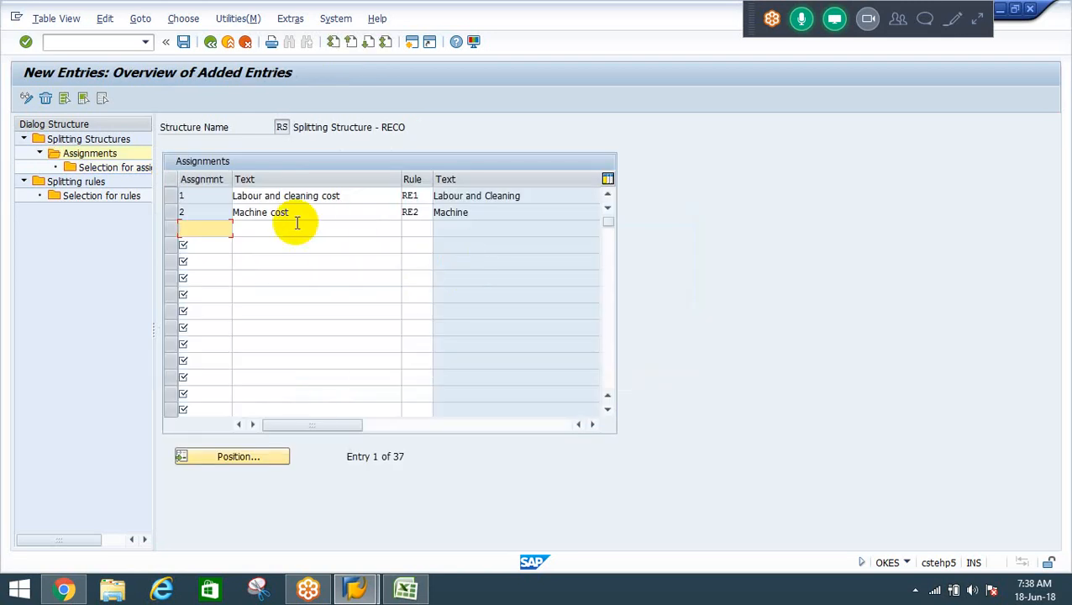
click(172, 199)
double_click(102, 167)
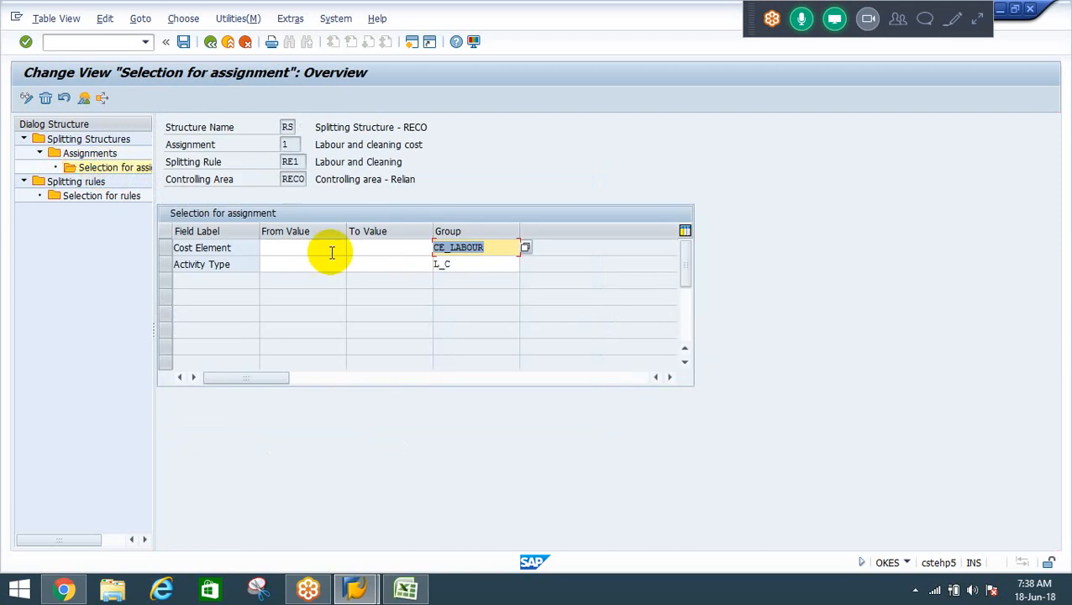
drag(492, 248, 417, 243)
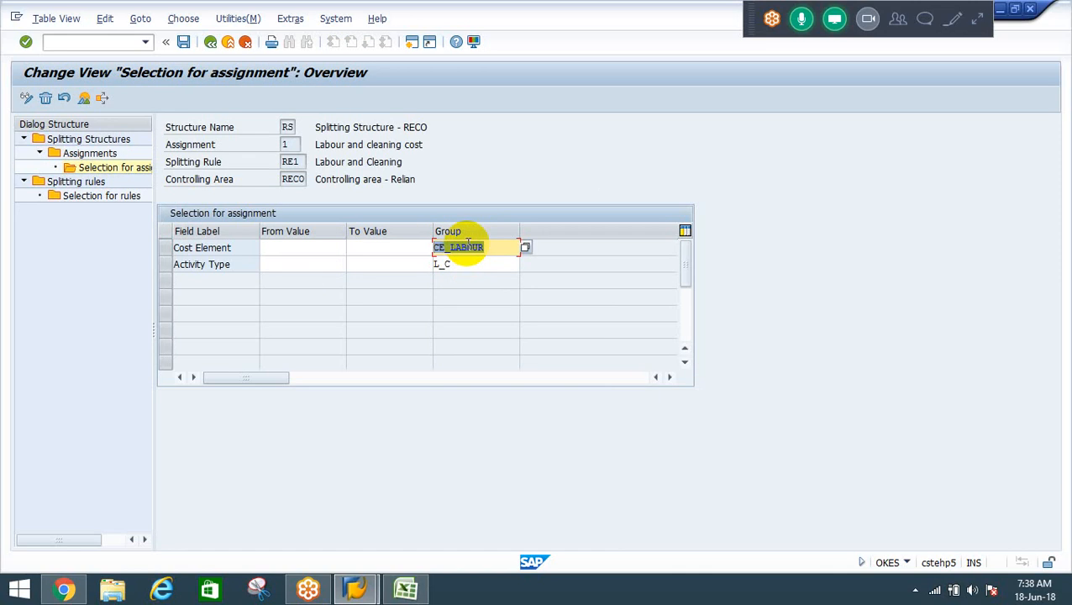
drag(458, 265, 406, 256)
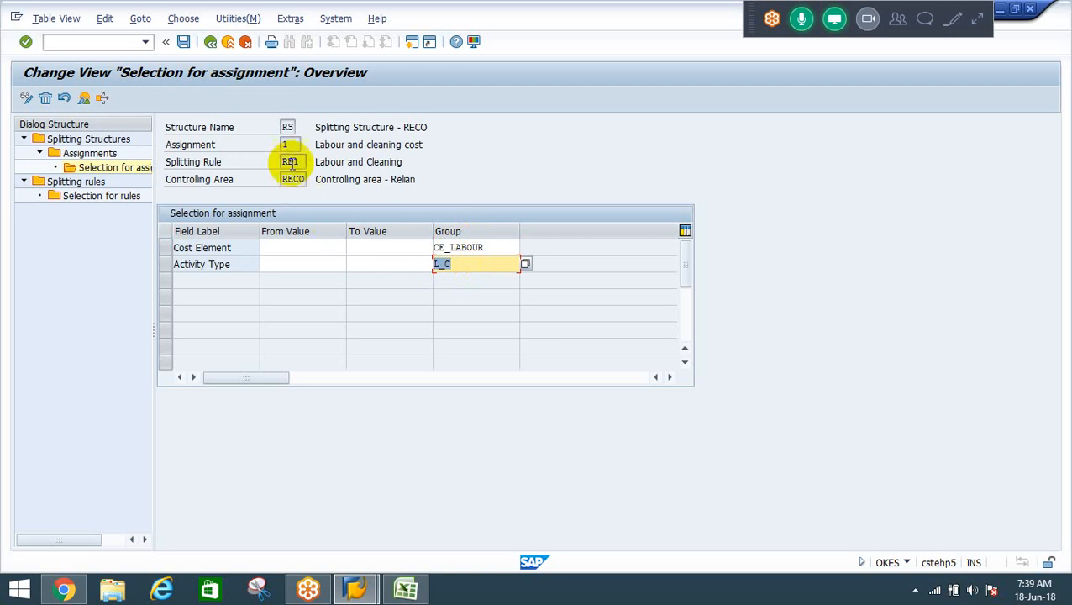
click(299, 161)
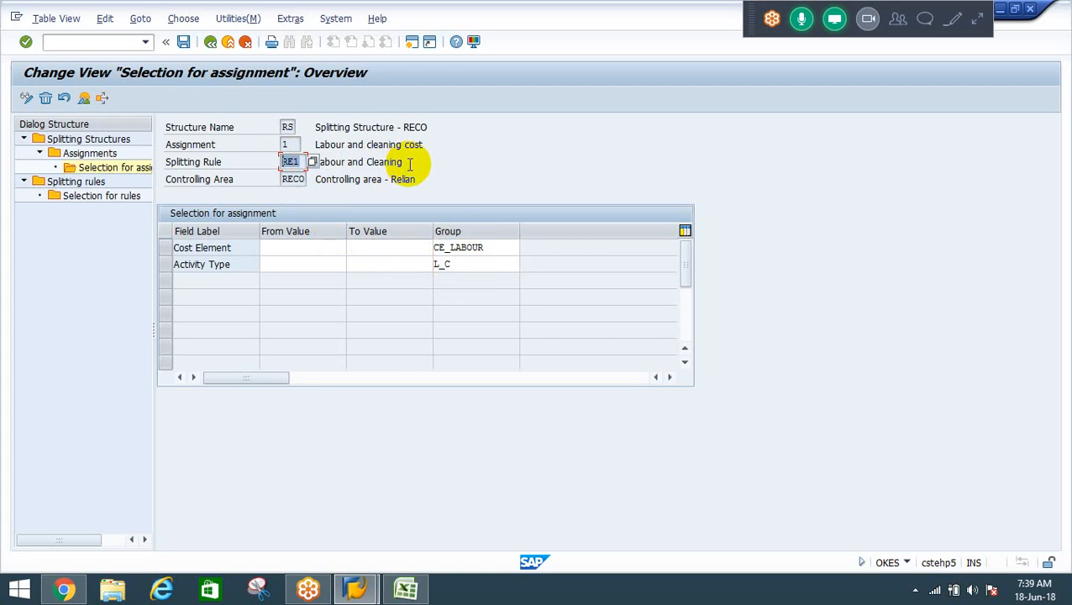
click(490, 247)
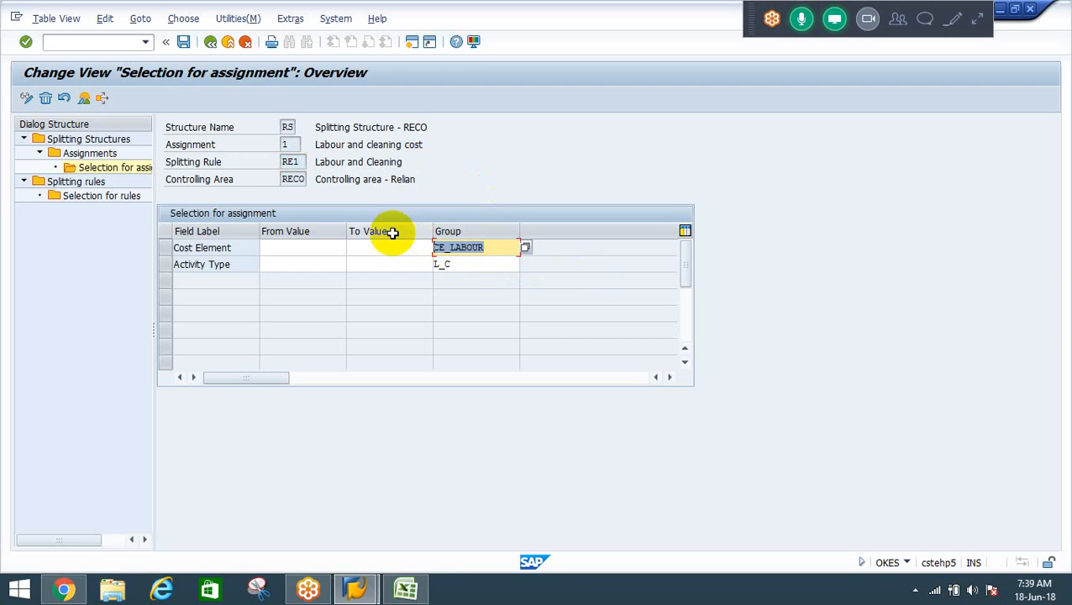
click(465, 264)
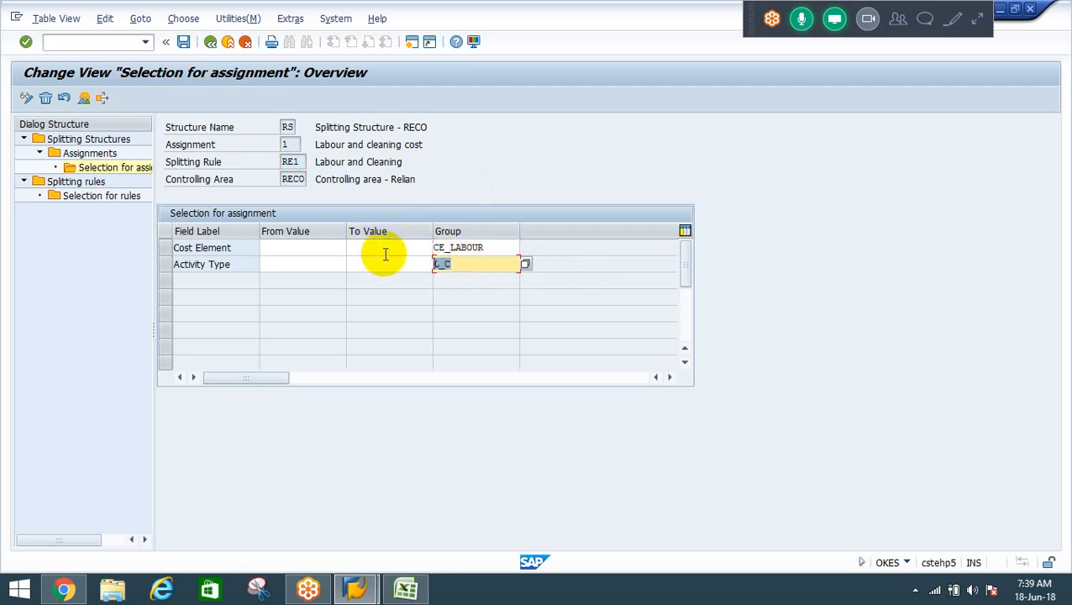
click(290, 161)
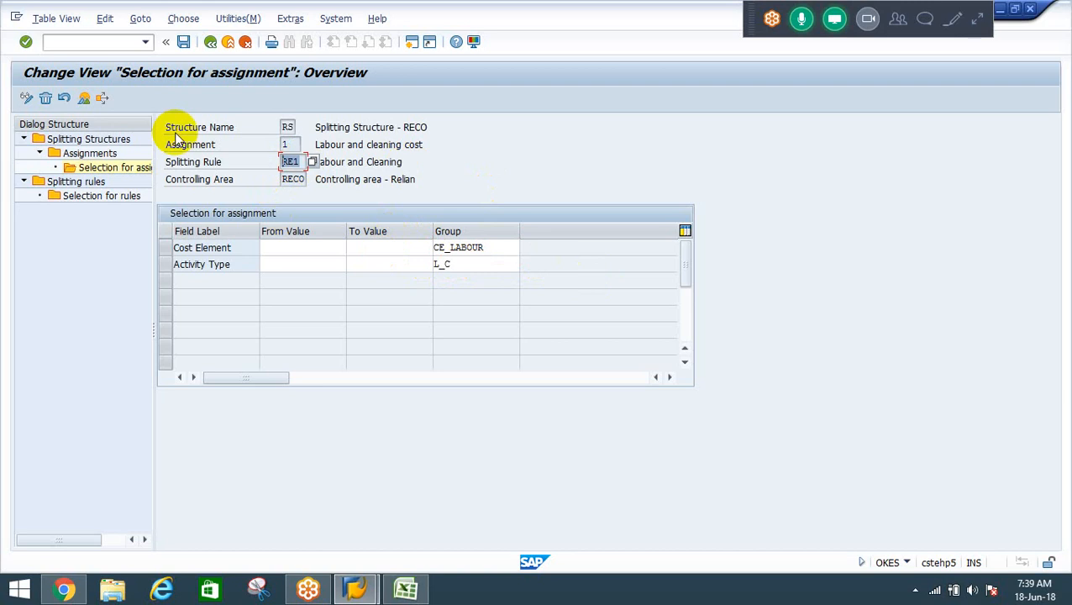
Step: Switch to the Excel workbook and review the cost elements, activity types and Act Qty basis planned for splitting structure RS
click(404, 588)
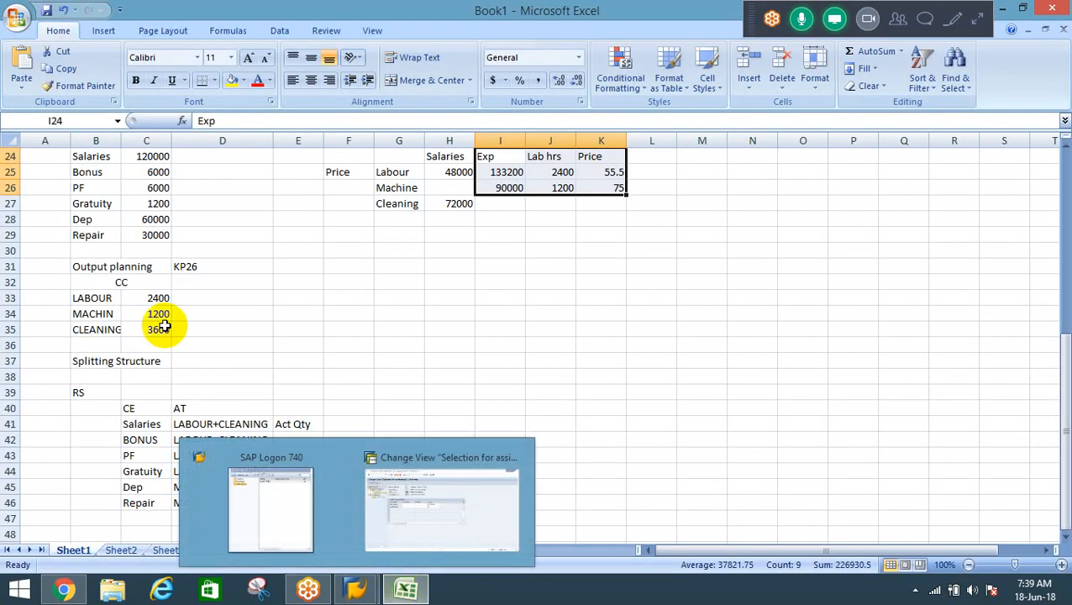
click(139, 423)
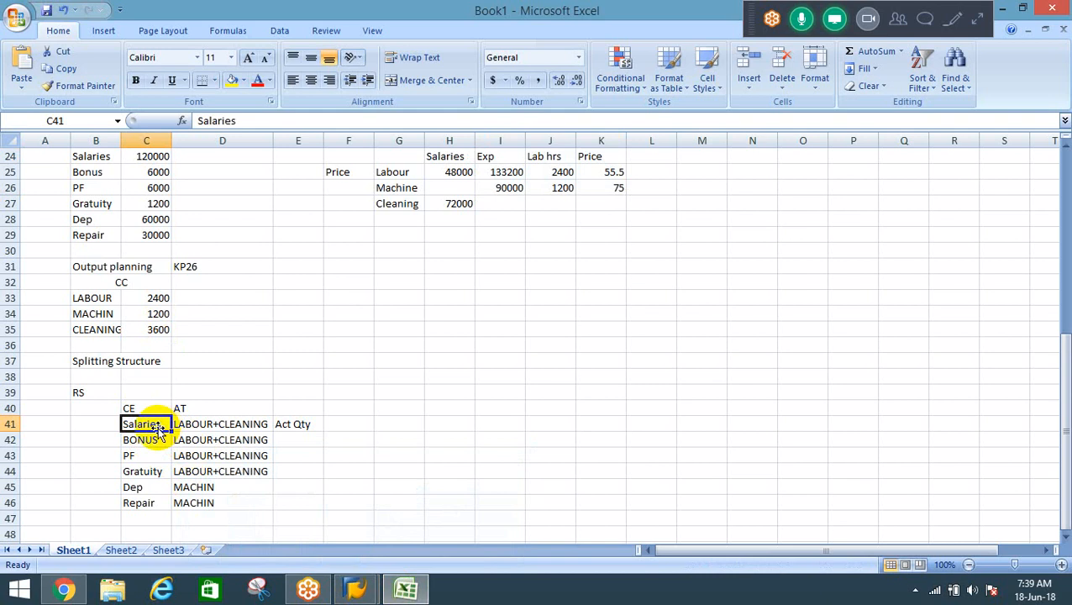
drag(143, 471, 210, 462)
click(193, 423)
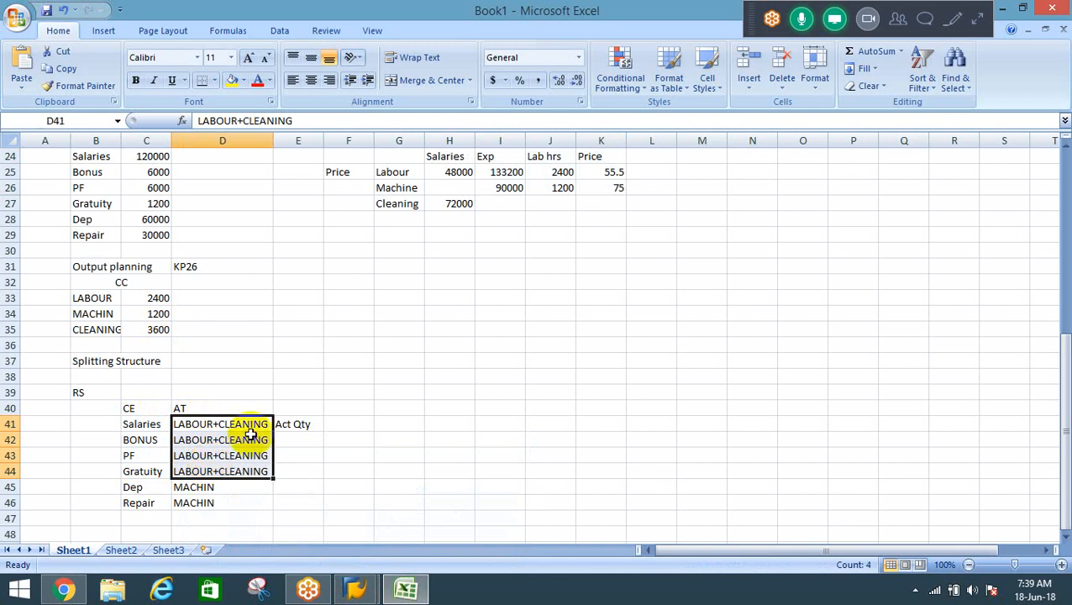
click(298, 425)
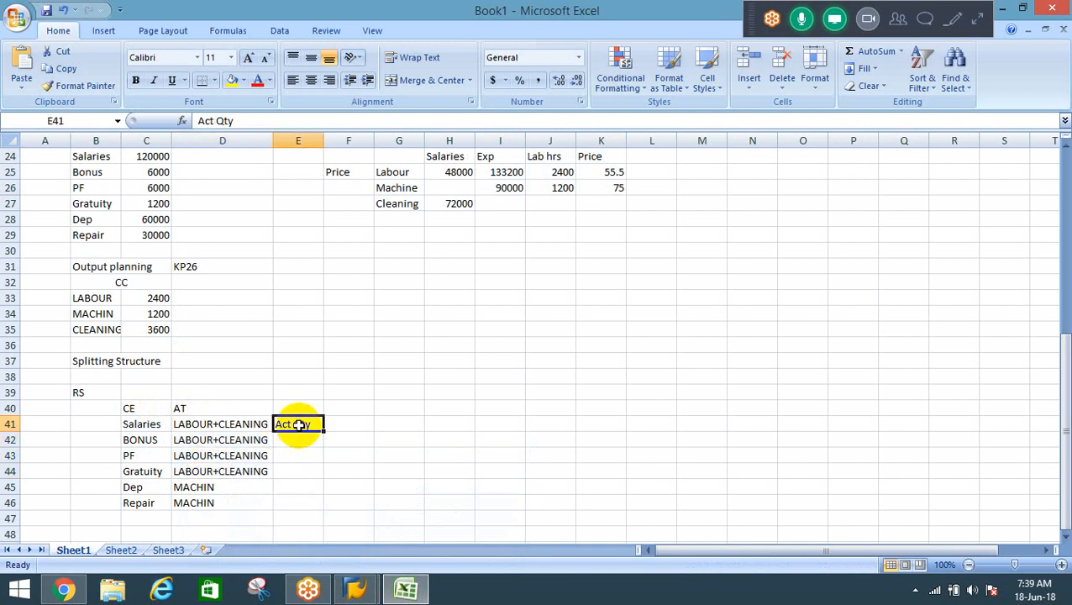
Step: Switch back to SAP and start new selection entries for assignment 2, Machine cost
key(alt+Tab)
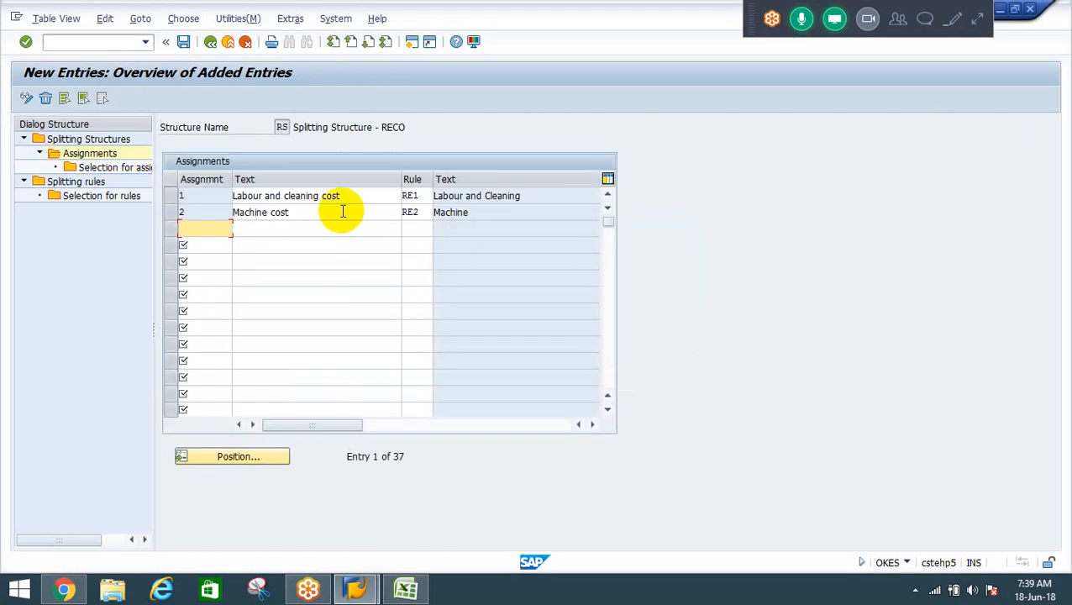
click(171, 214)
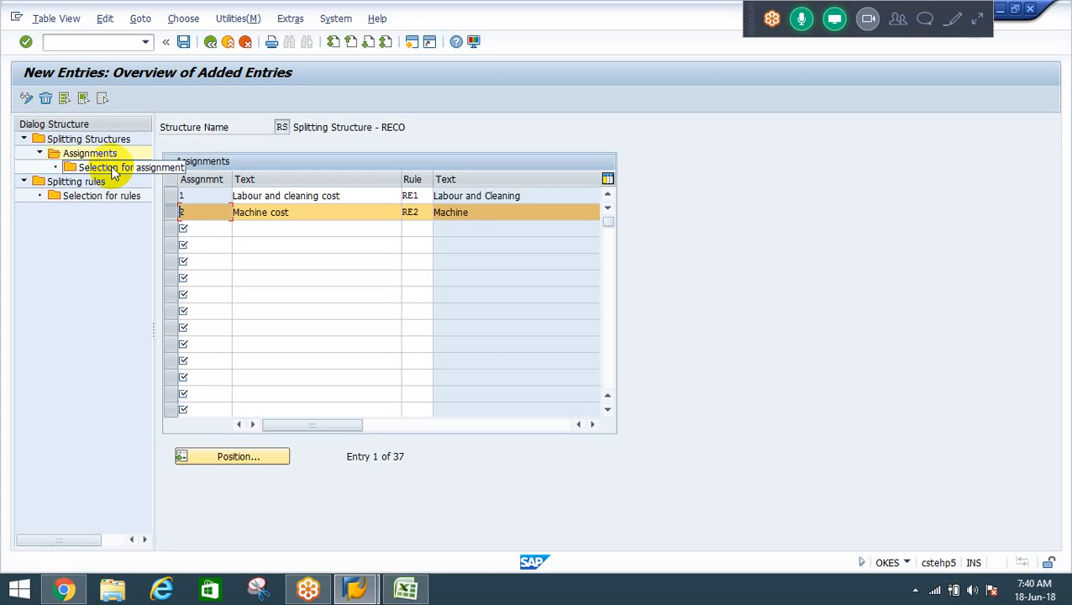
click(113, 171)
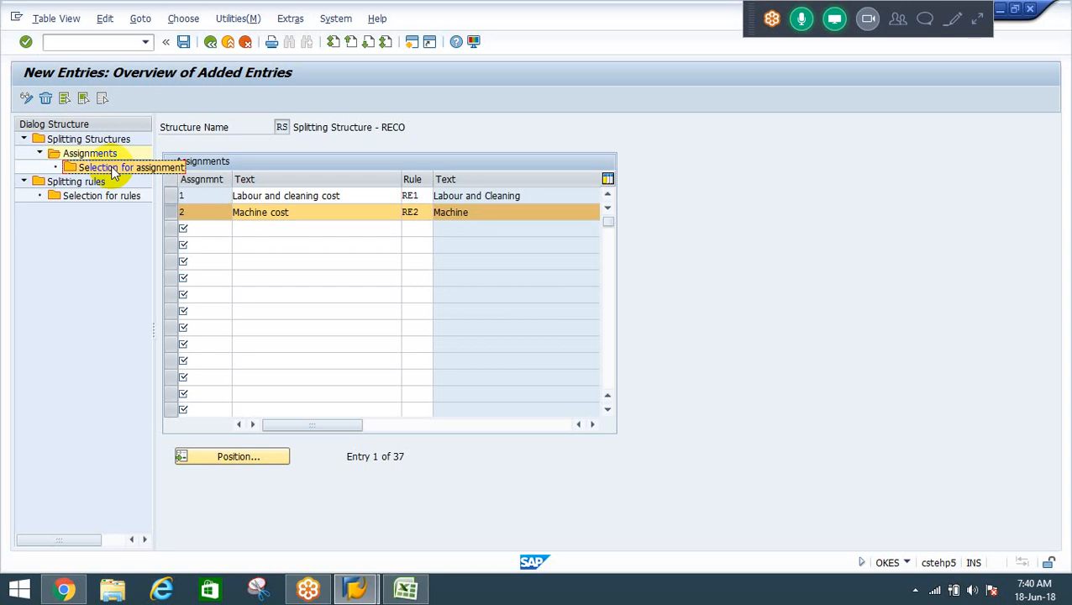
double_click(113, 172)
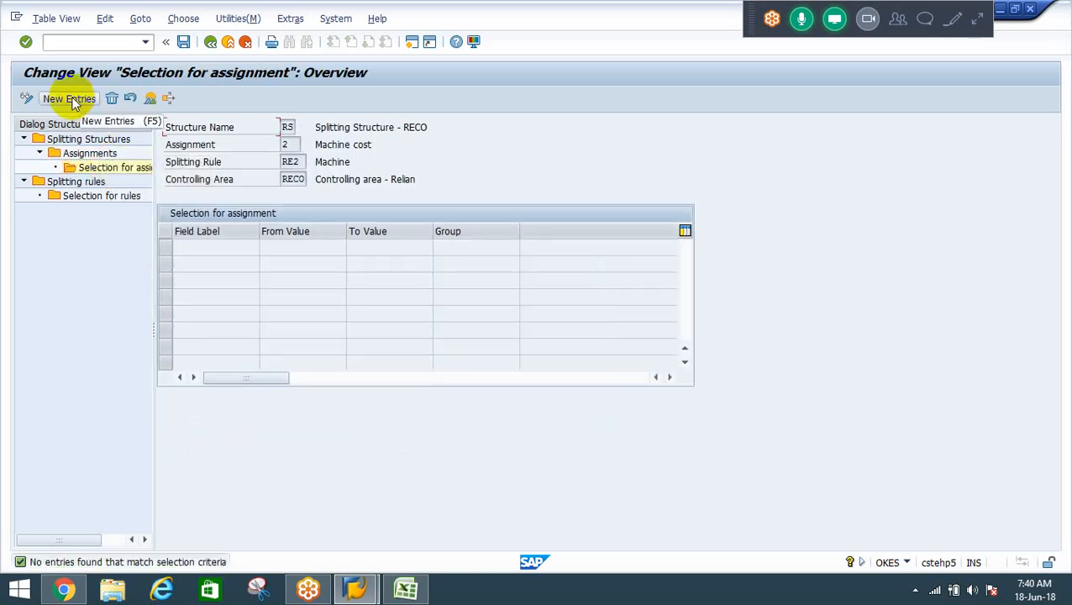
click(71, 98)
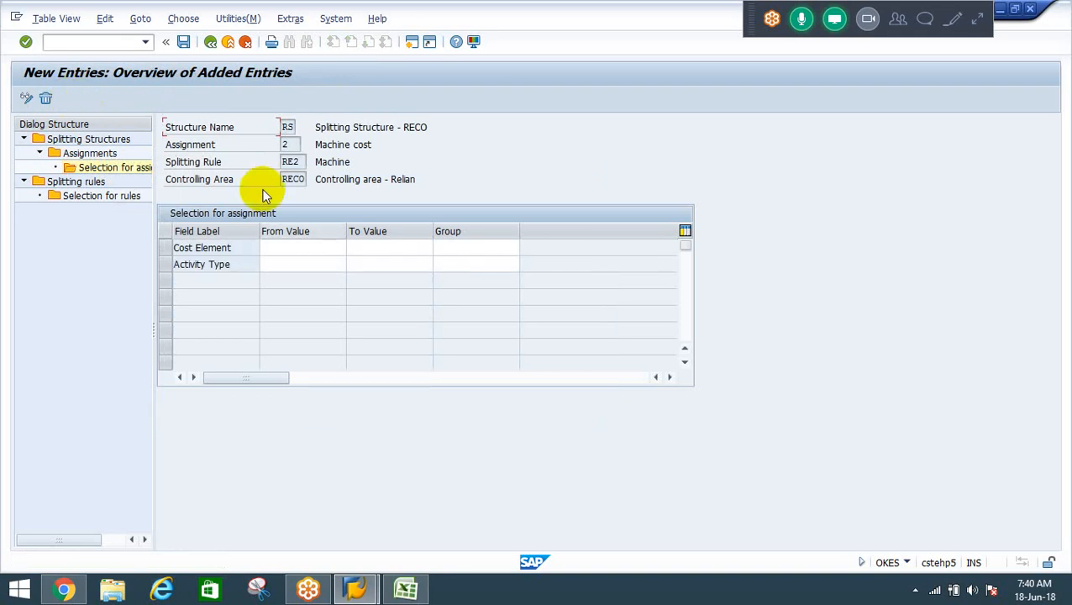
Step: Create the cost element group CE_MACHIN from the Cost Element row, describe it as "Machine cost" and insert cost element entry rows
click(465, 248)
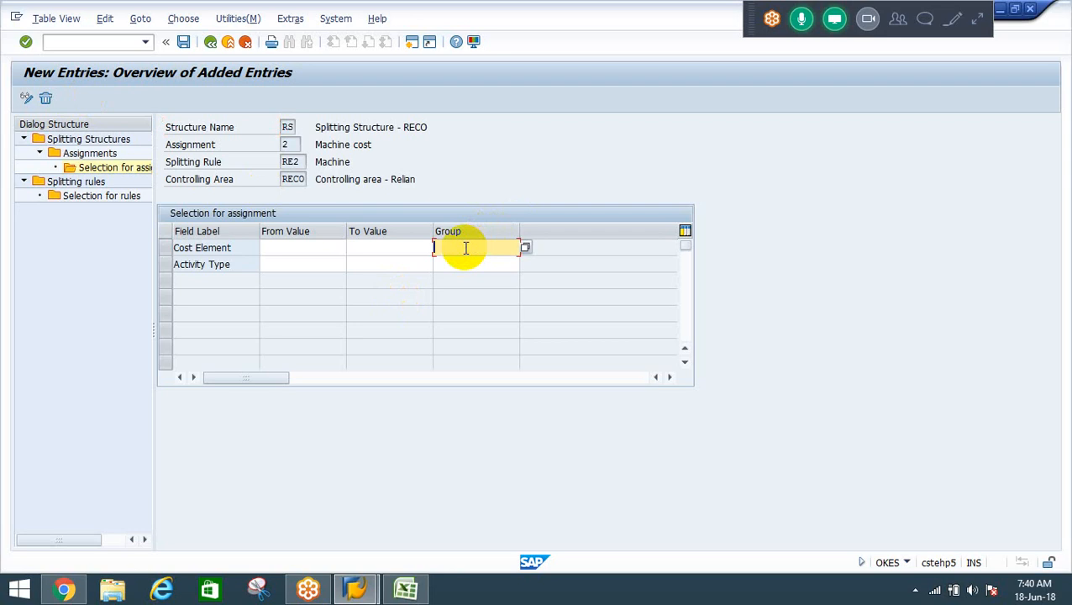
text(CE_)
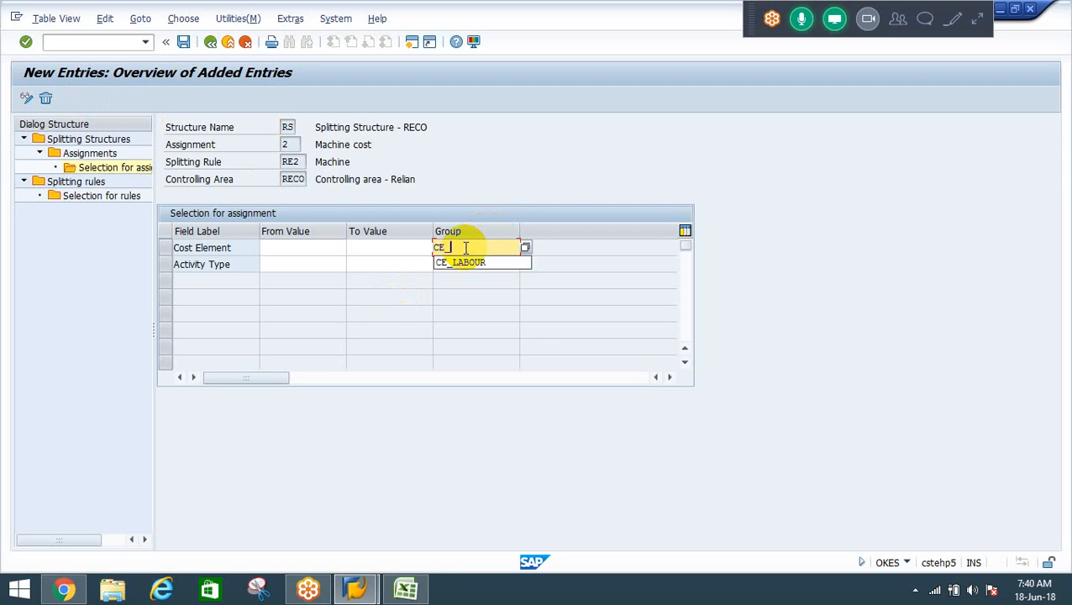
text(MACHIN)
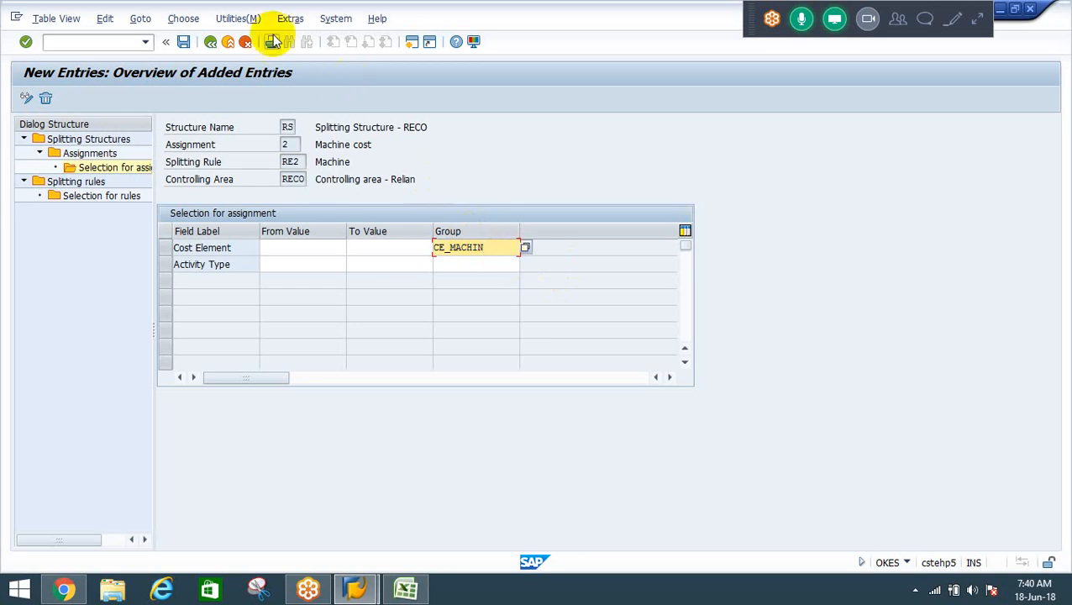
click(291, 19)
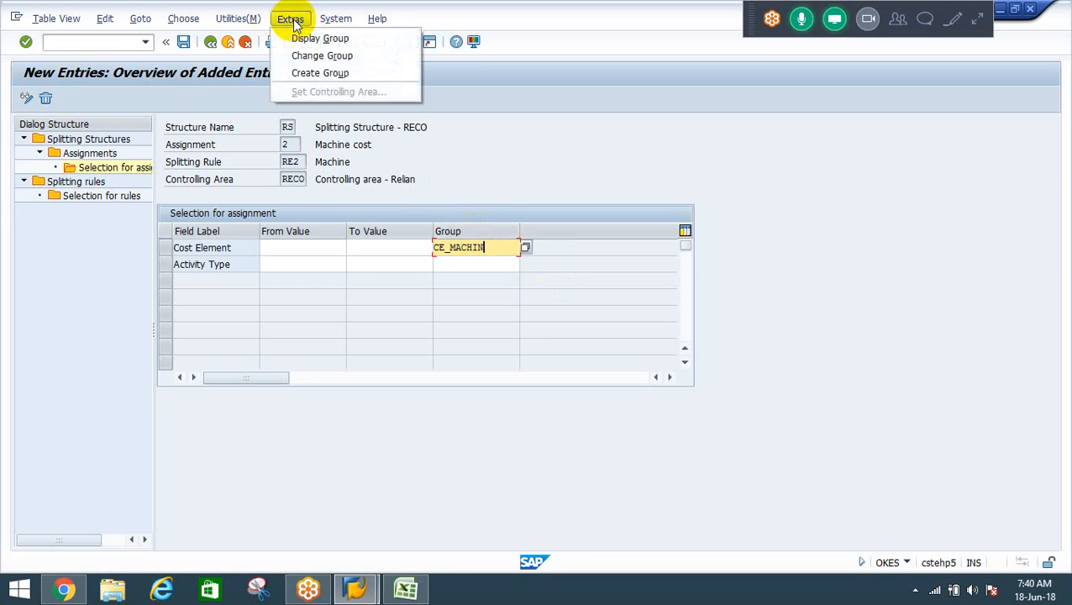
click(332, 74)
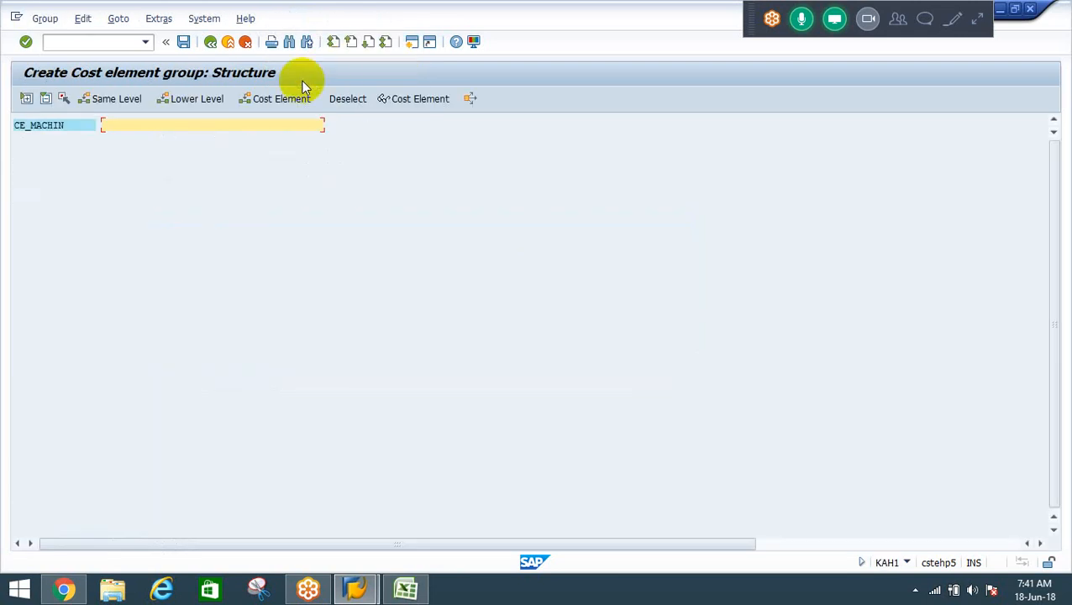
text(Machine cost)
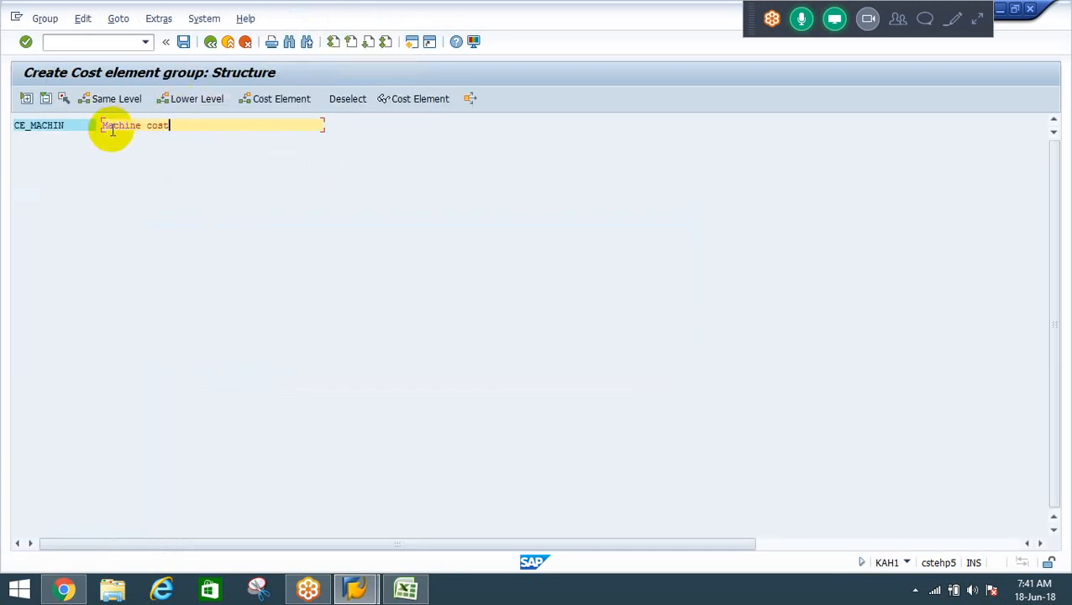
click(284, 100)
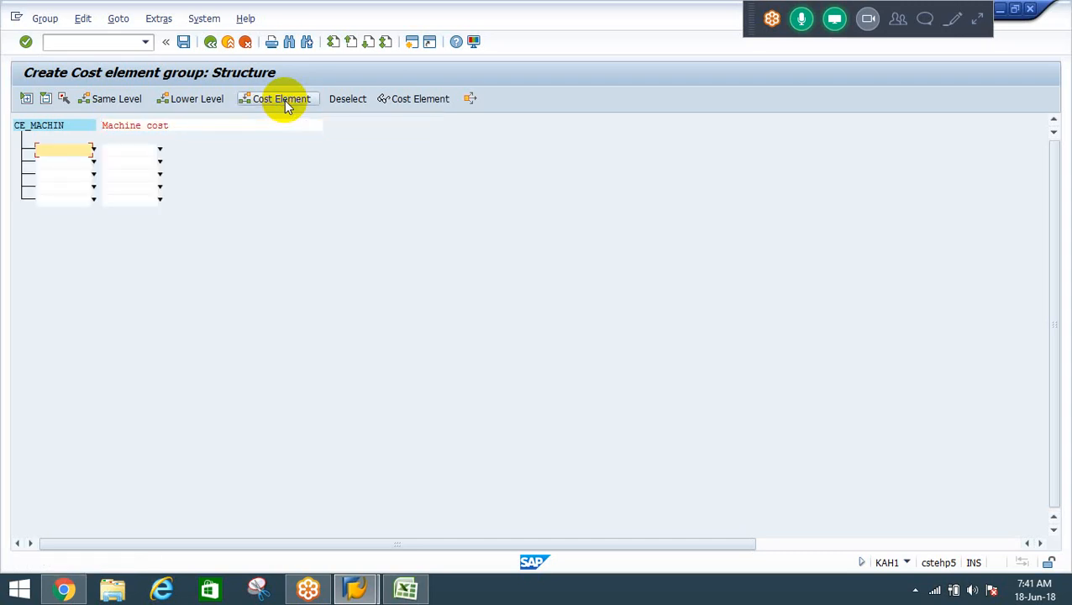
Step: Choose cost element 400015 (Repairs) from the possible entries for the first row of group CE_MACHIN
click(93, 151)
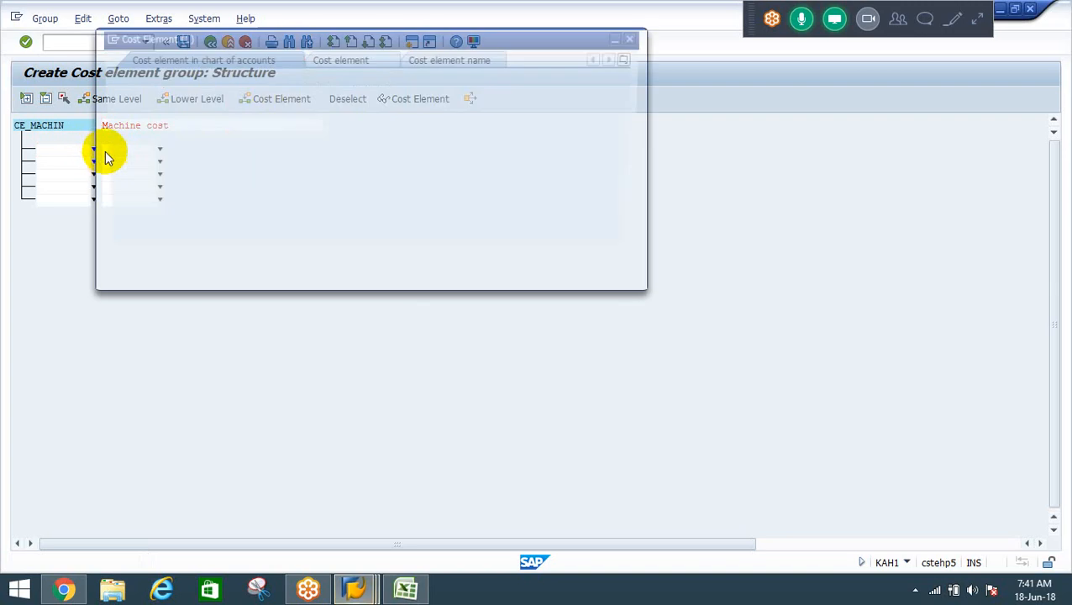
key(Return)
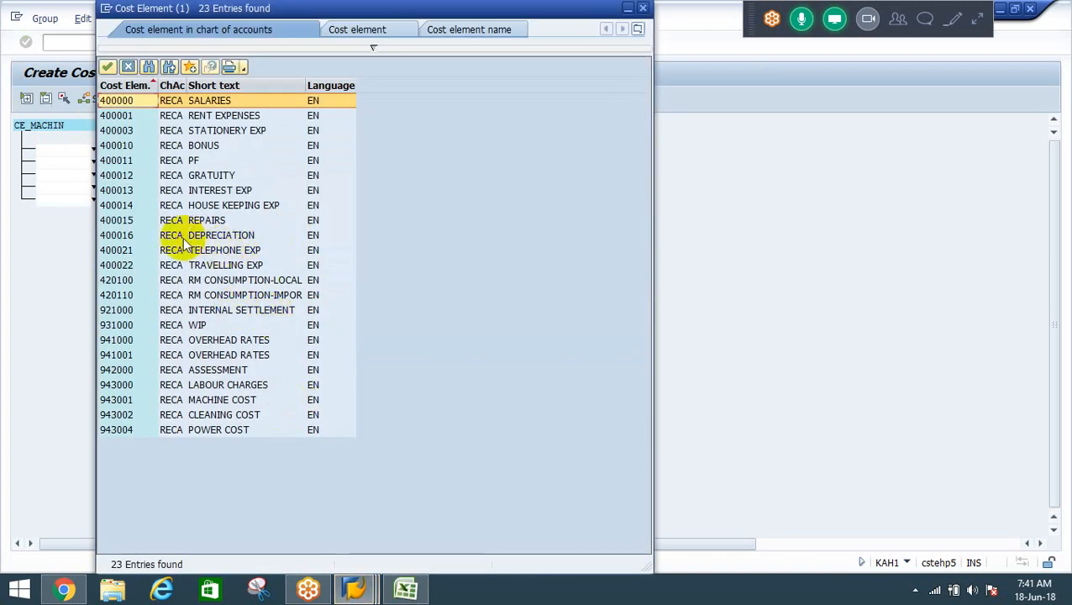
double_click(120, 220)
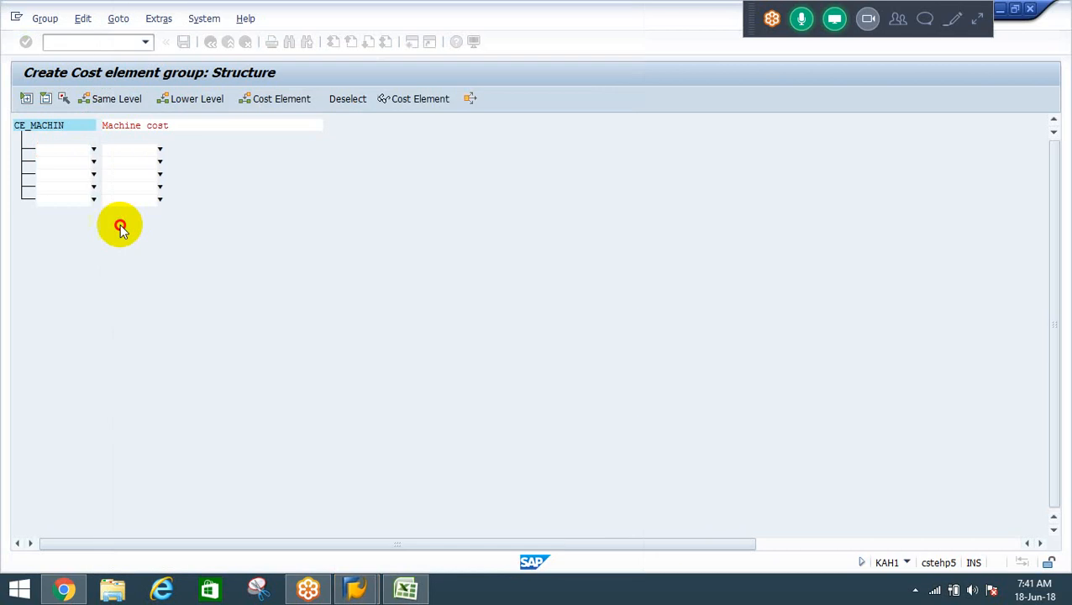
Step: Enter cost element 400016 in the second row of CE_MACHIN, save the group and return to the selection for assignment 2
drag(71, 149, 3, 156)
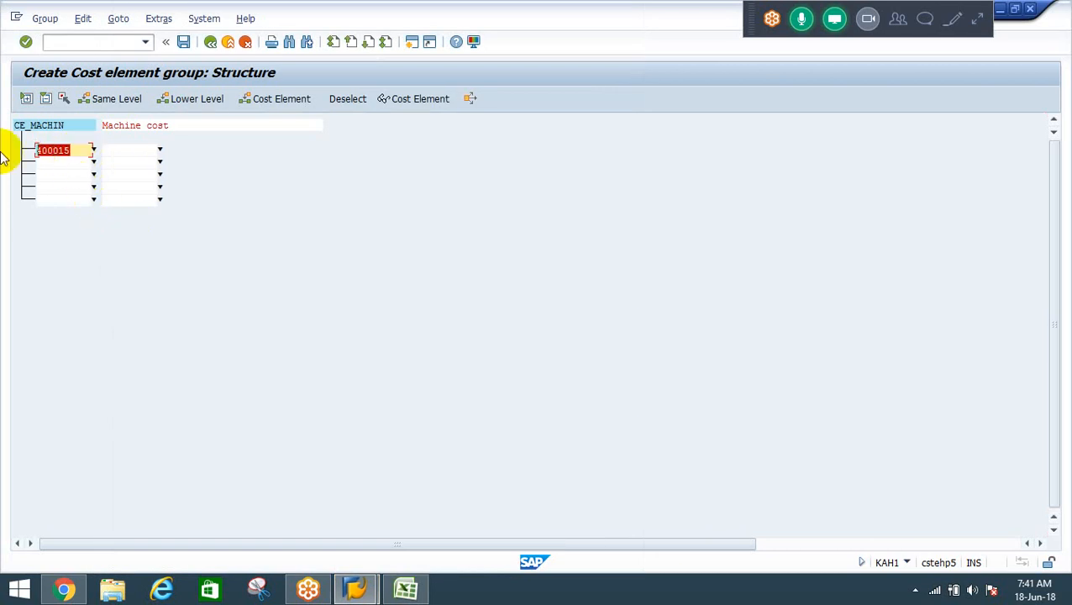
key(ctrl+c)
click(54, 164)
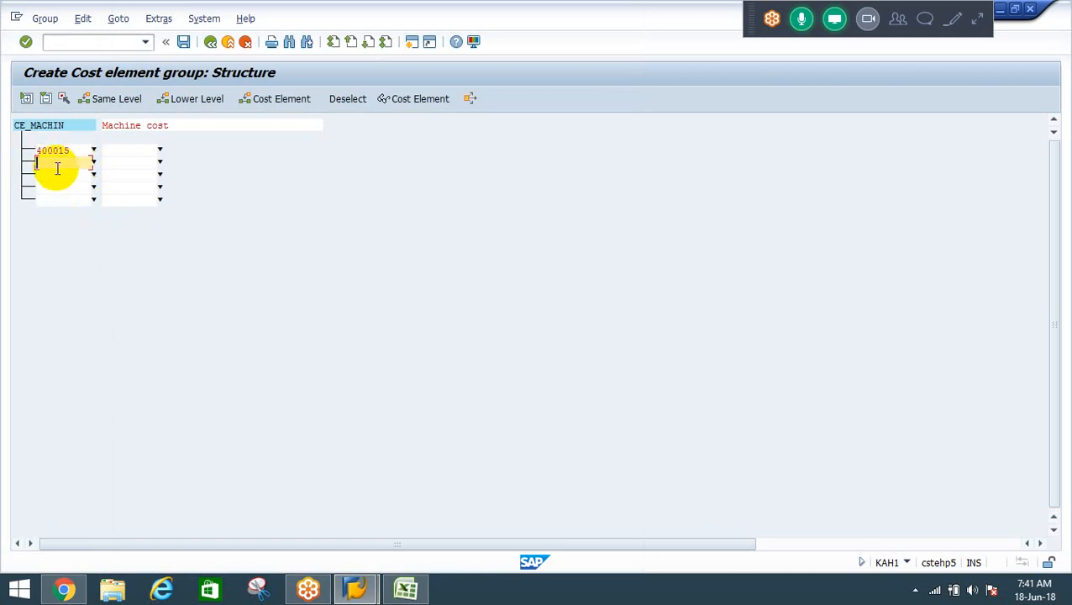
key(ctrl+v)
key(BackSpace)
text(6)
key(Return)
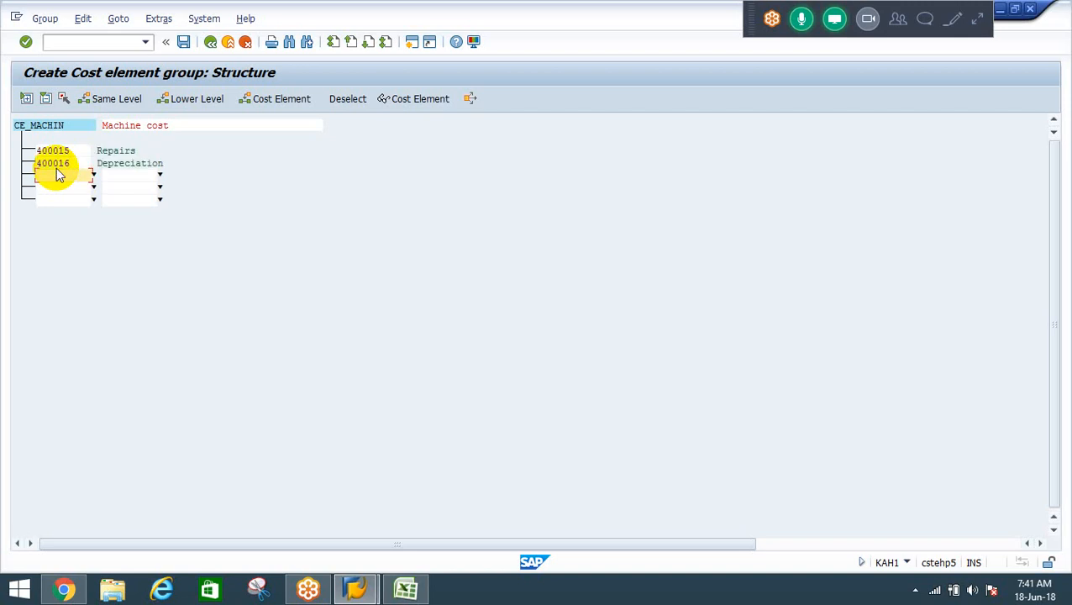
click(184, 42)
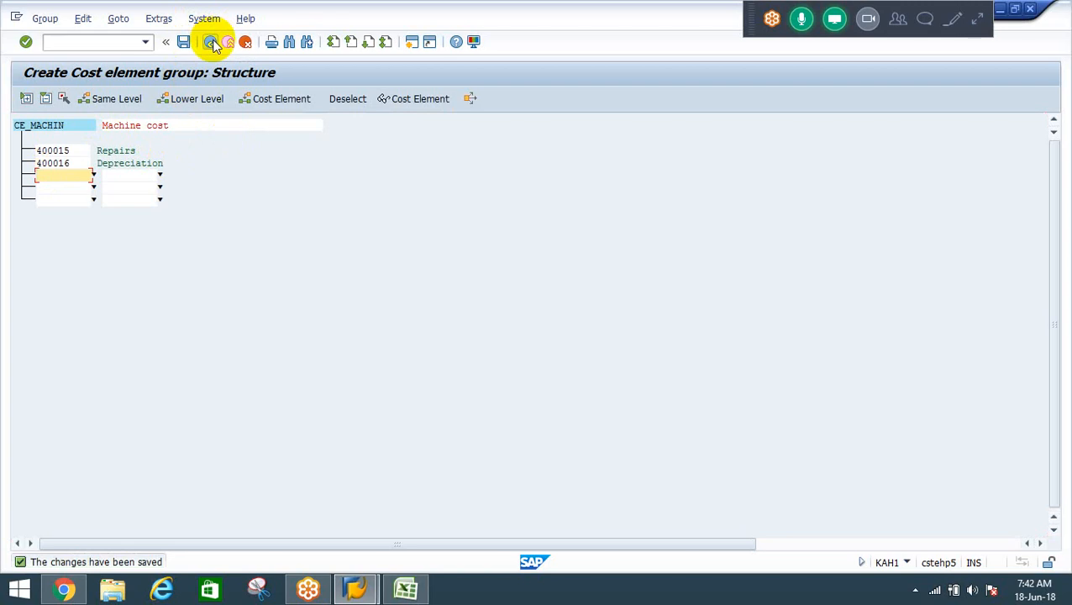
click(211, 42)
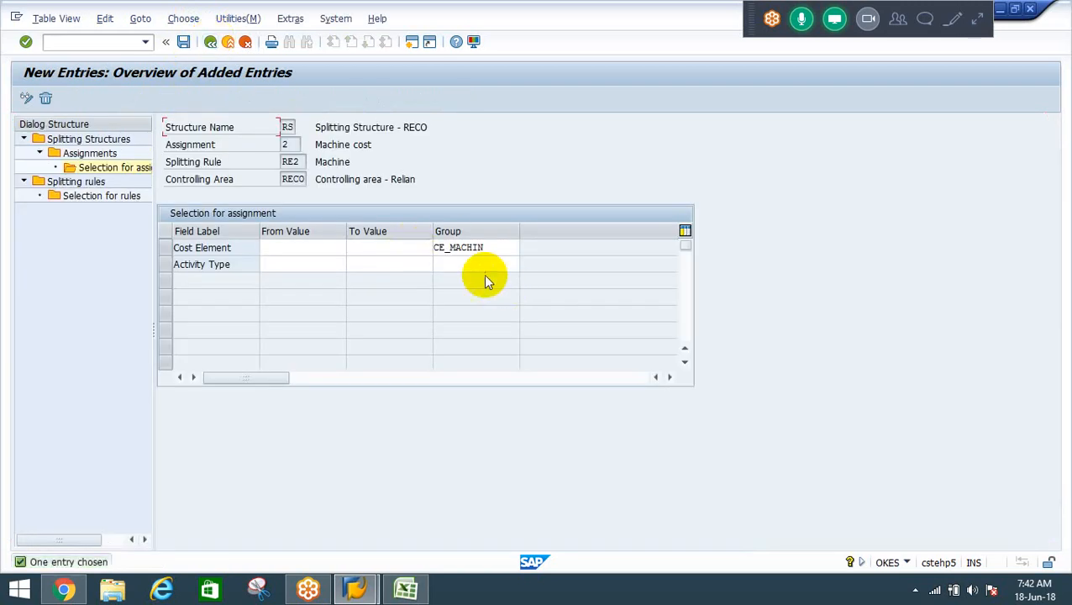
Step: Choose activity type MACHIN from the possible entries as the Activity Type From Value in the new entries for assignment 2
click(447, 262)
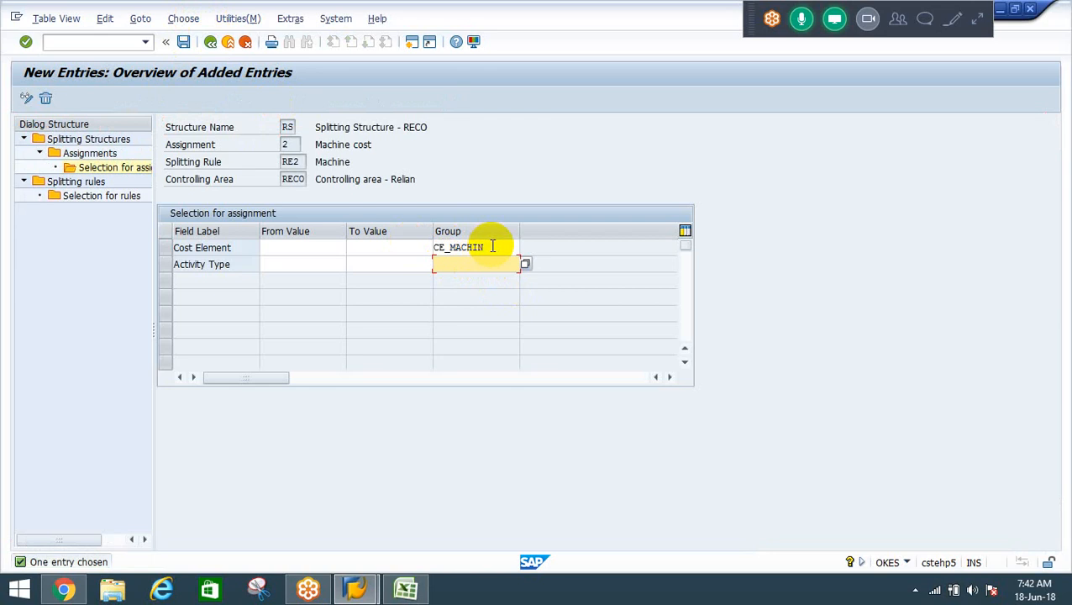
double_click(467, 247)
click(446, 264)
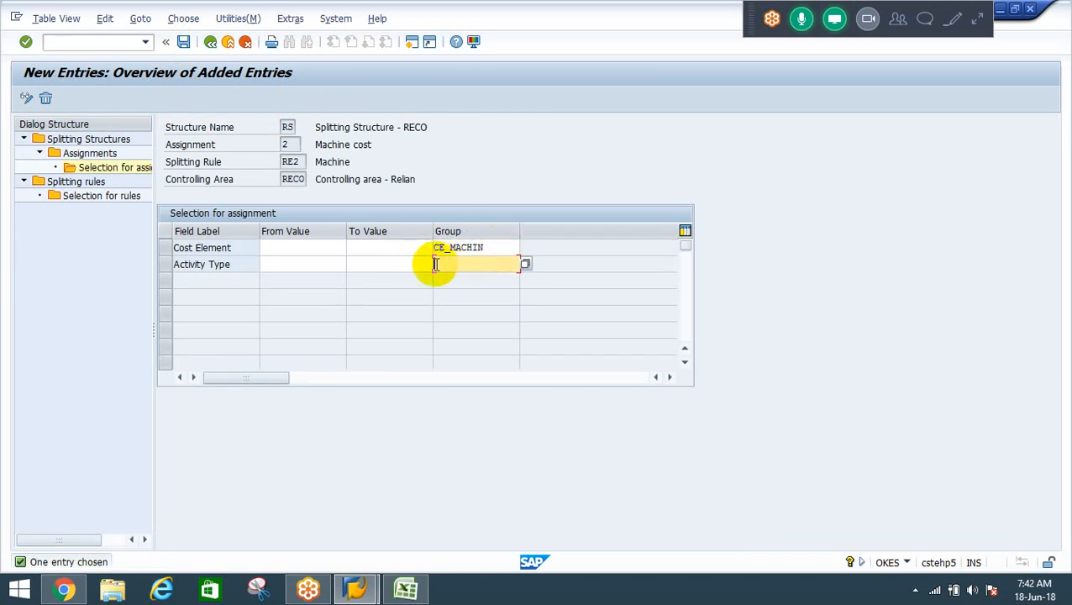
click(309, 265)
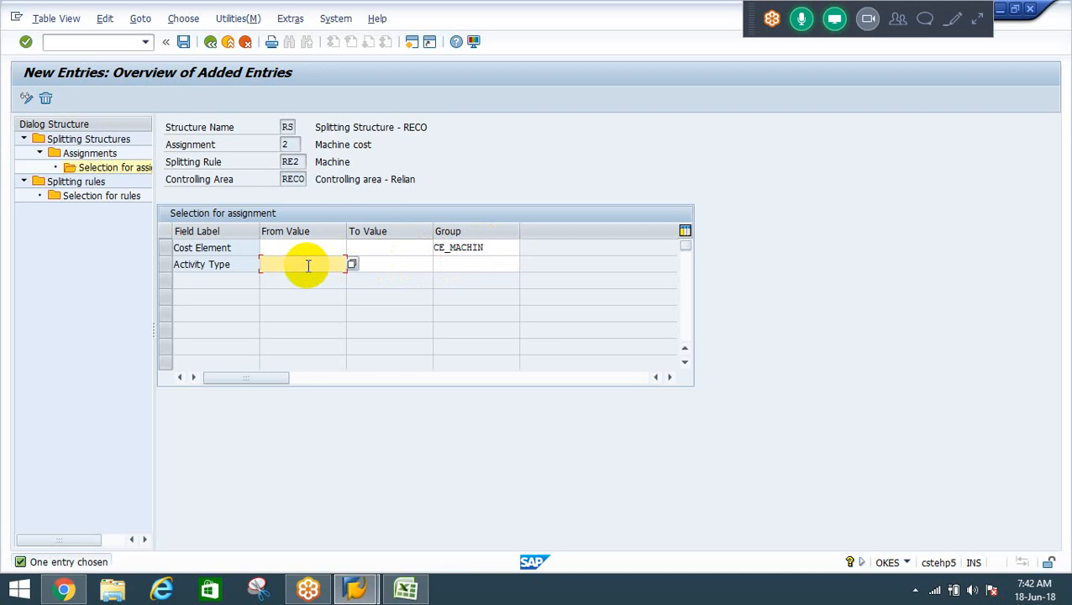
click(352, 265)
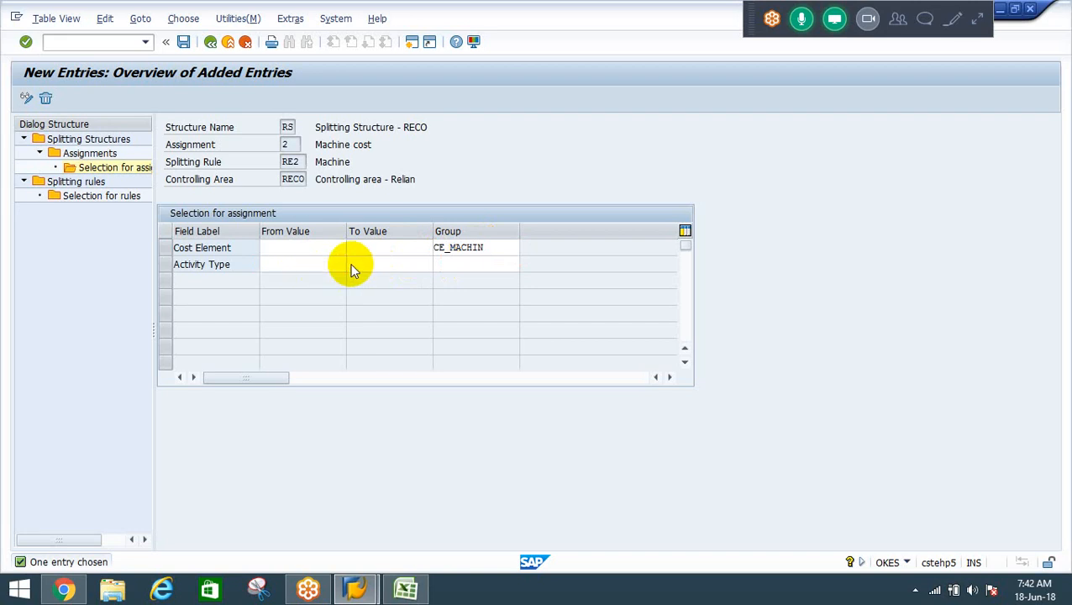
key(Return)
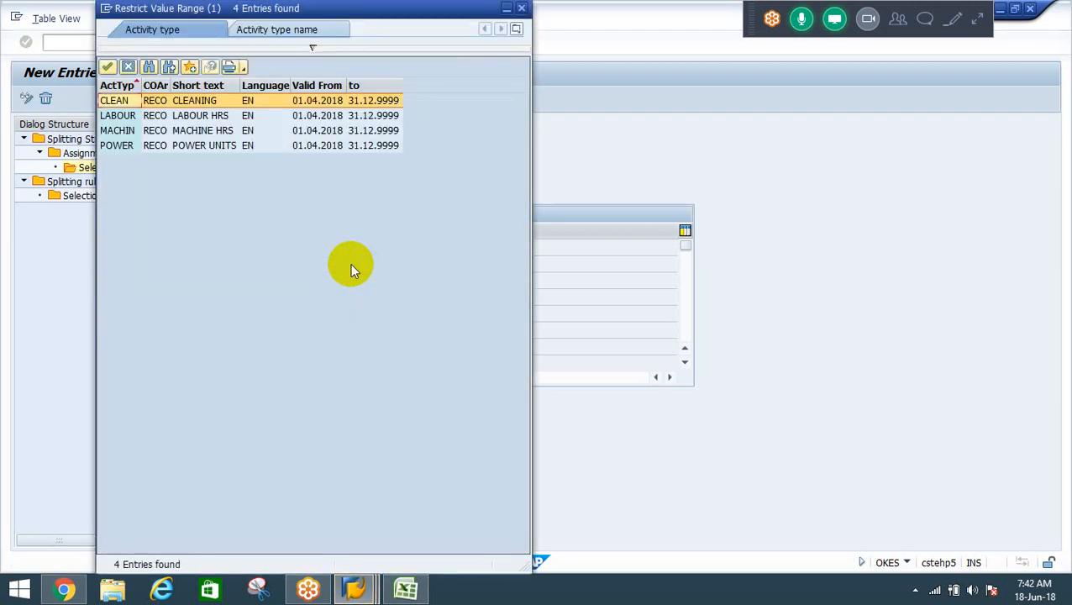
key(Down)
key(Down)
key(Return)
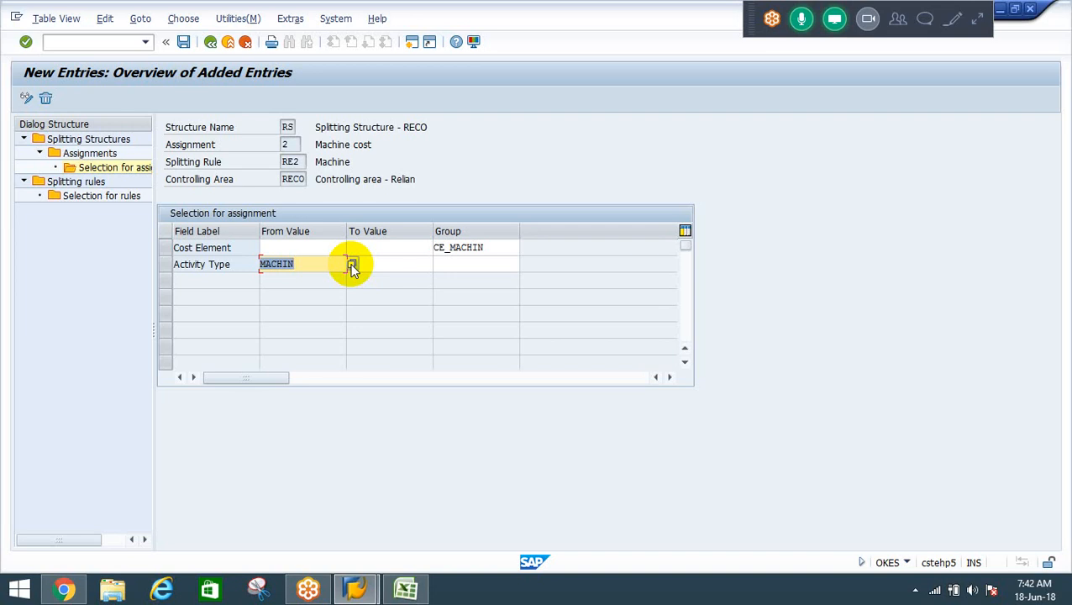
right_click(309, 265)
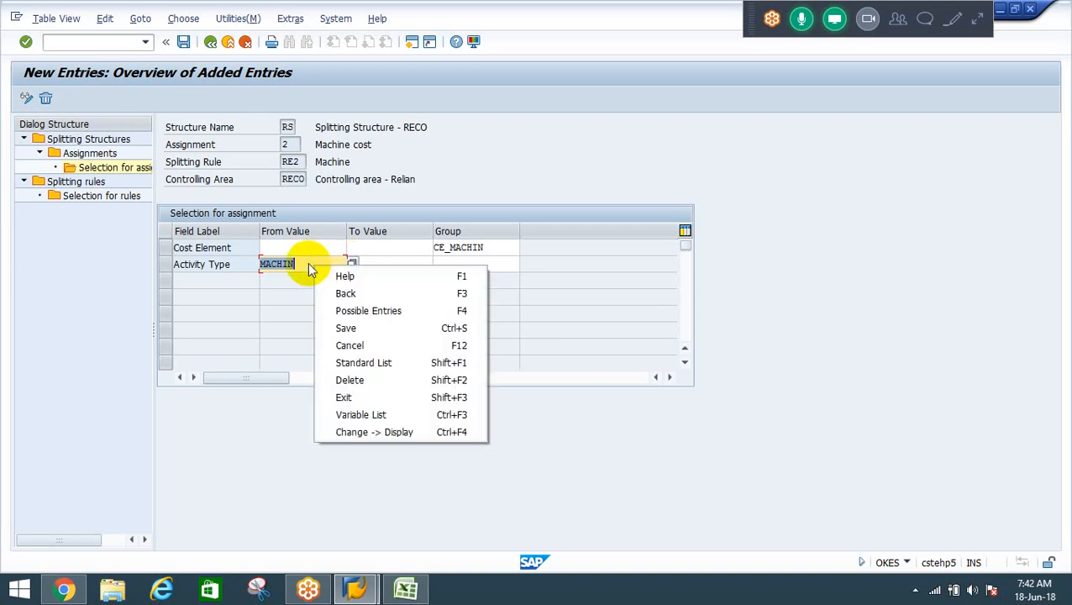
click(298, 264)
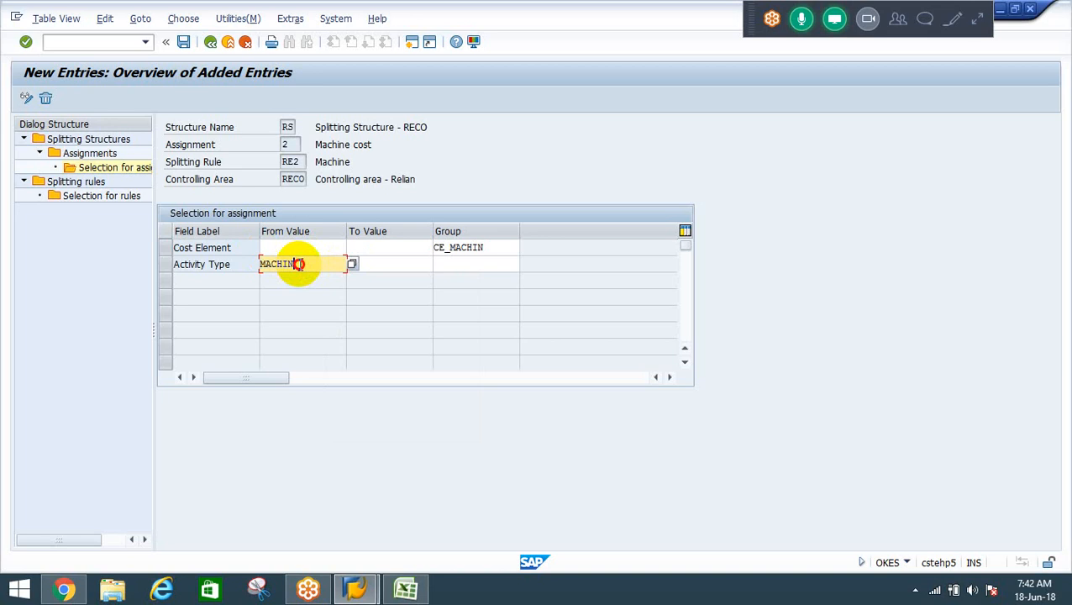
drag(298, 264, 227, 262)
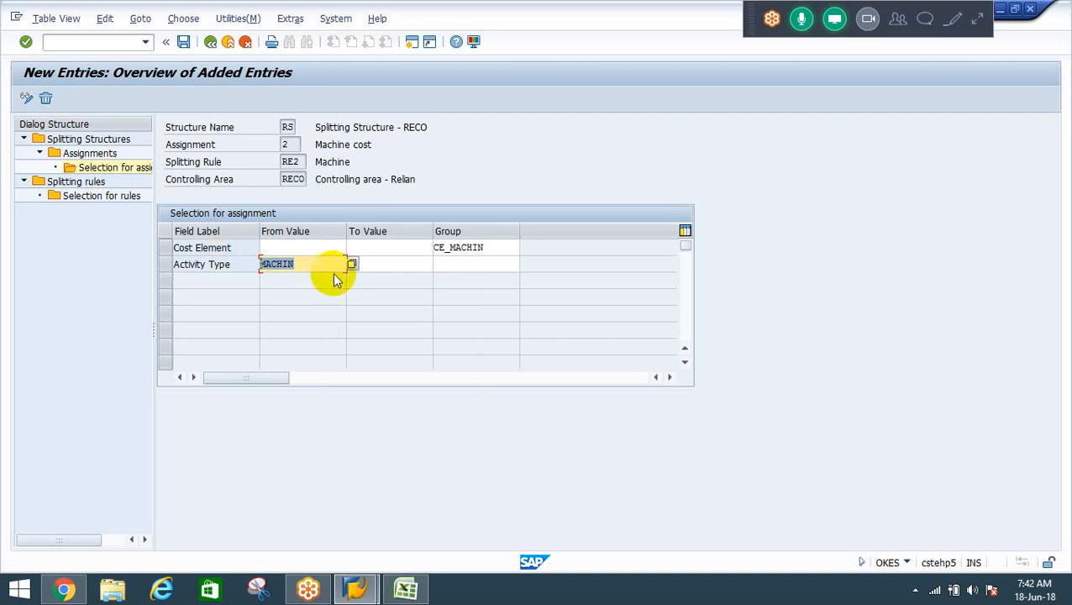
click(457, 259)
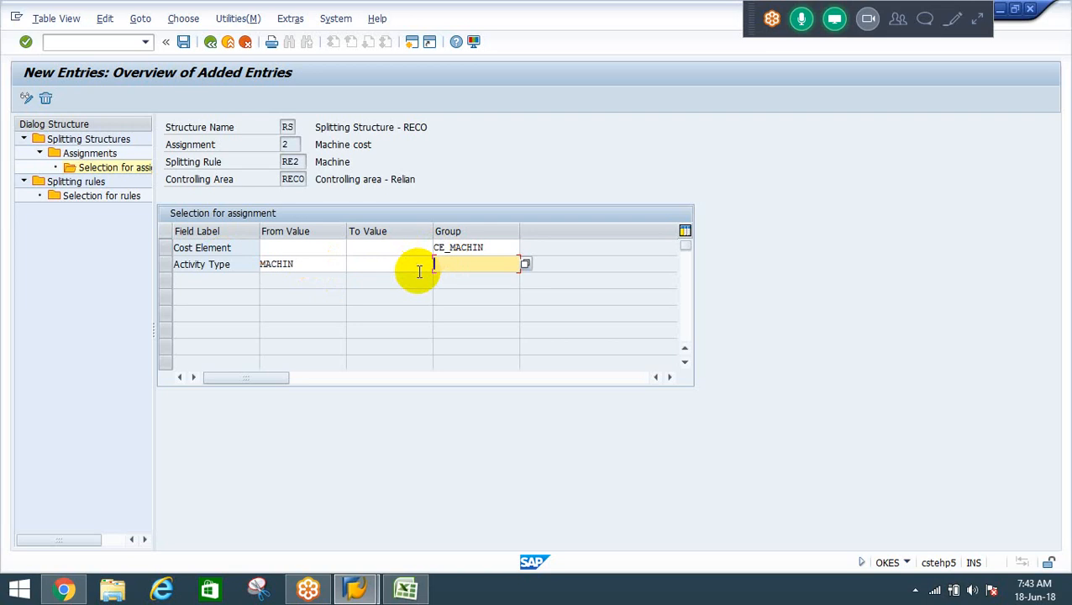
double_click(495, 248)
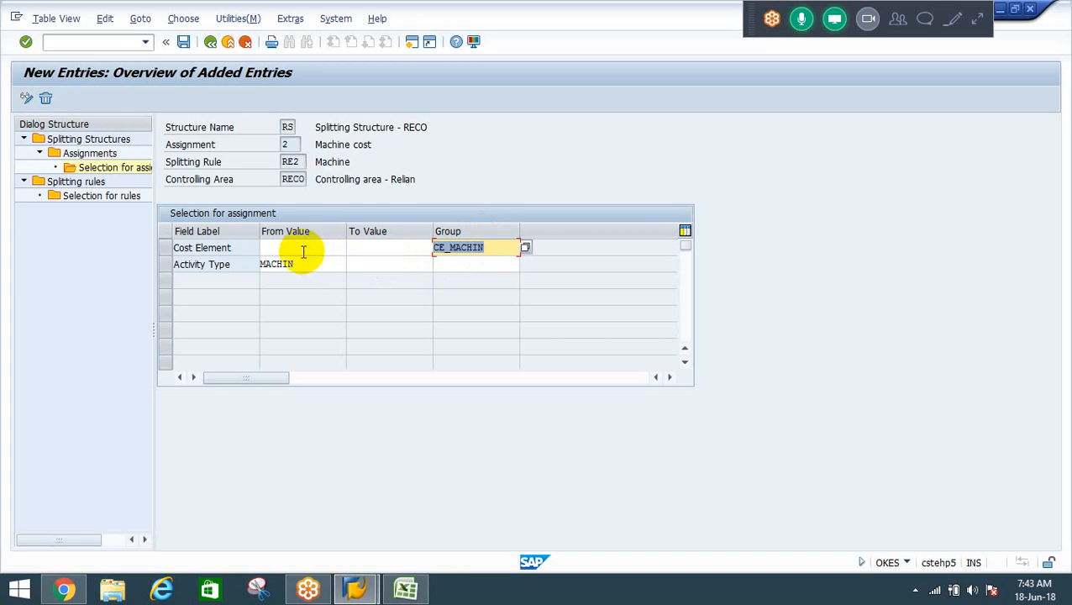
click(298, 246)
click(384, 245)
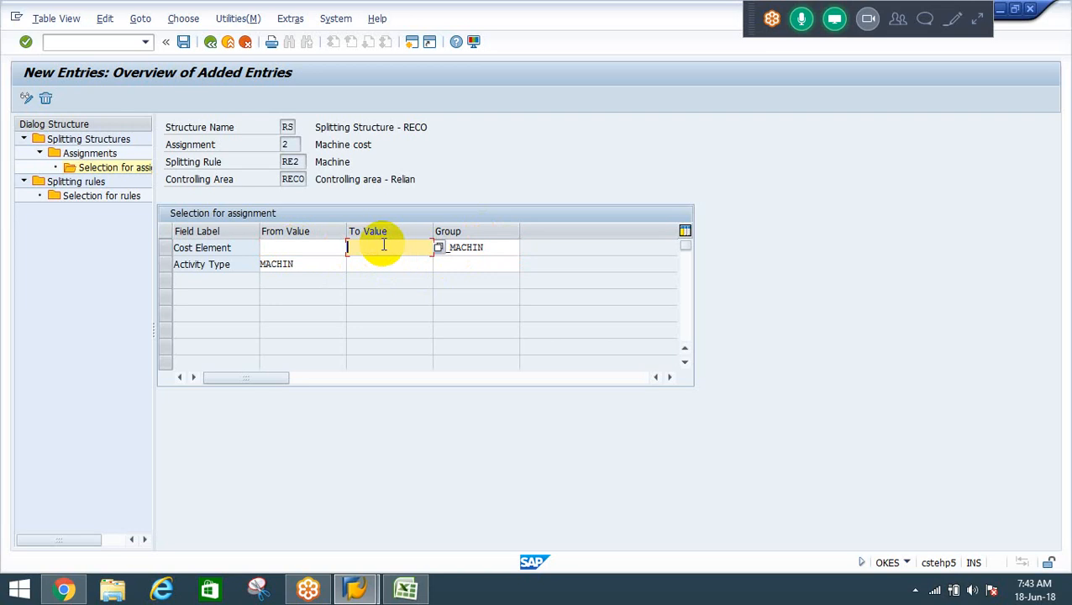
click(319, 248)
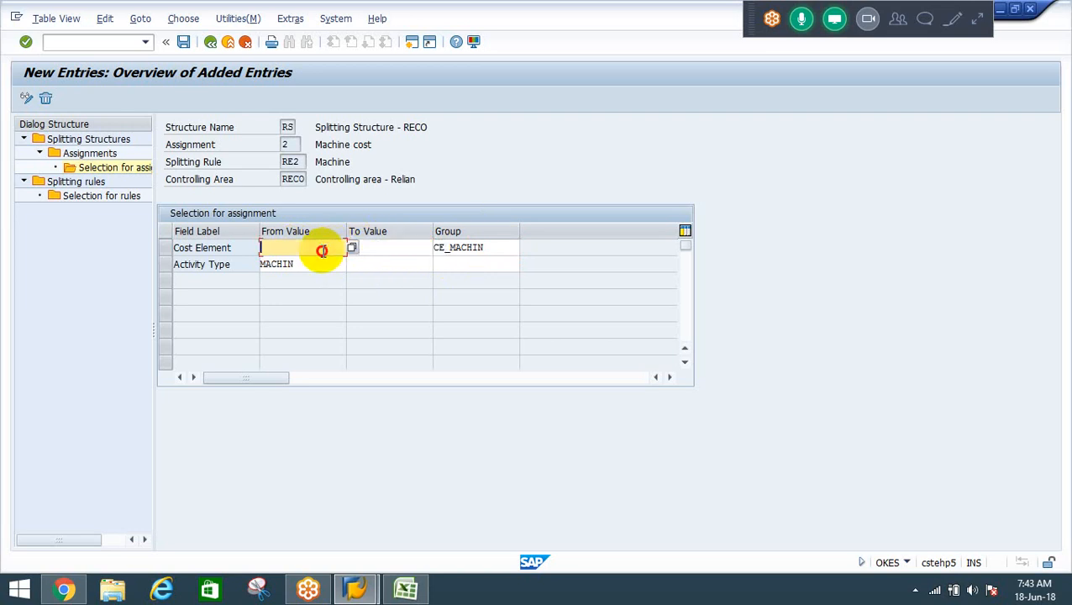
right_click(373, 251)
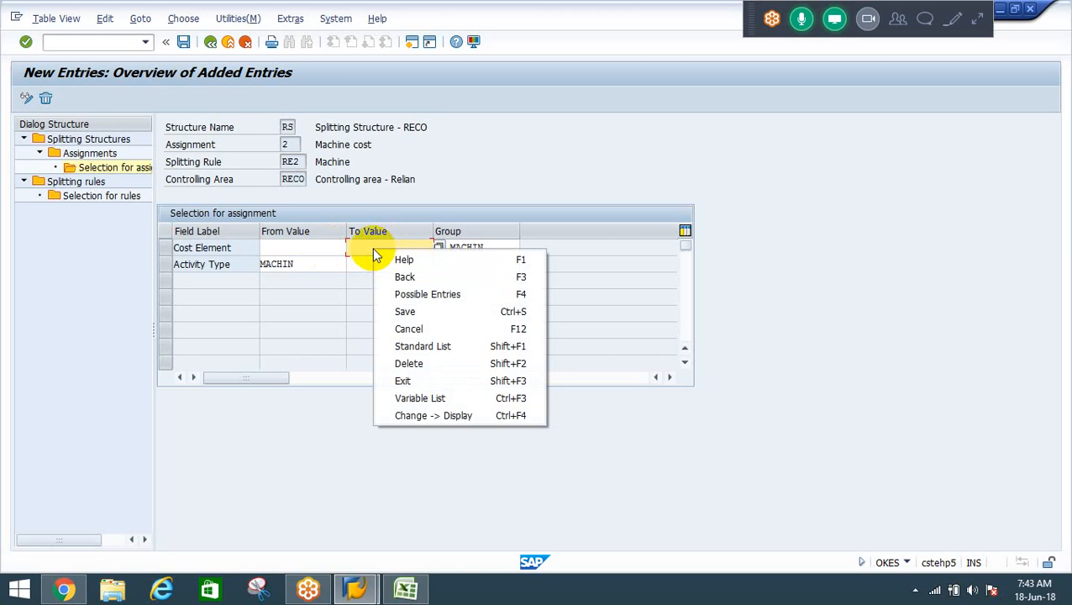
right_click(492, 240)
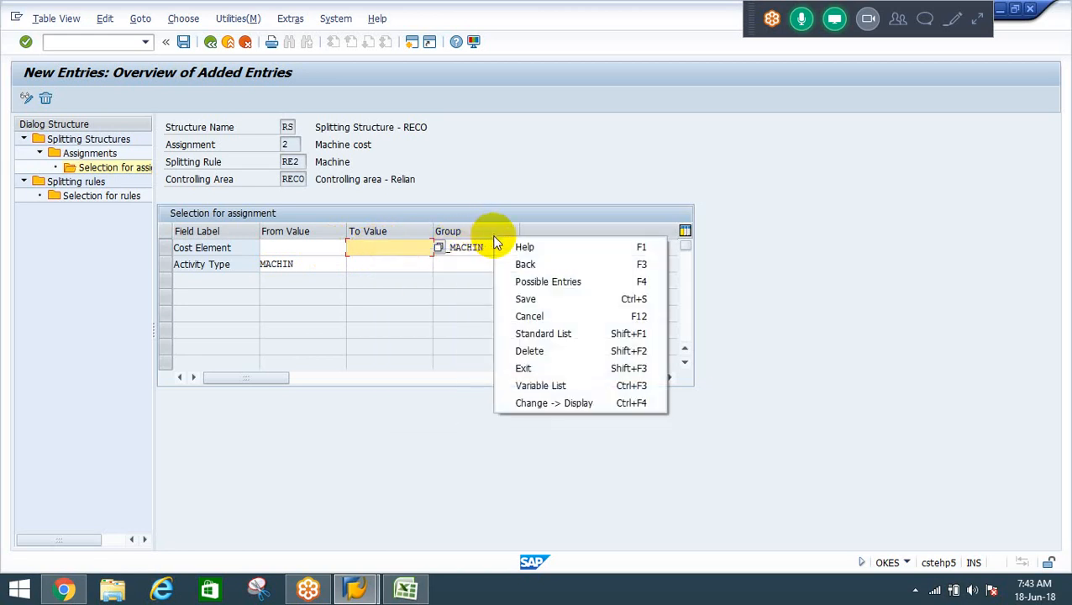
click(479, 246)
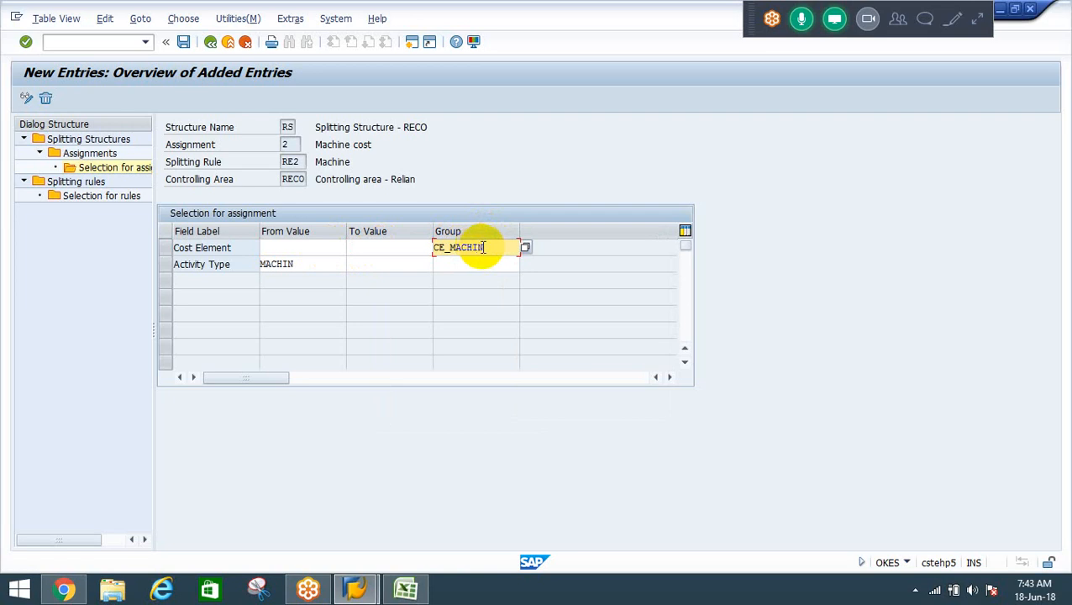
drag(480, 245, 400, 240)
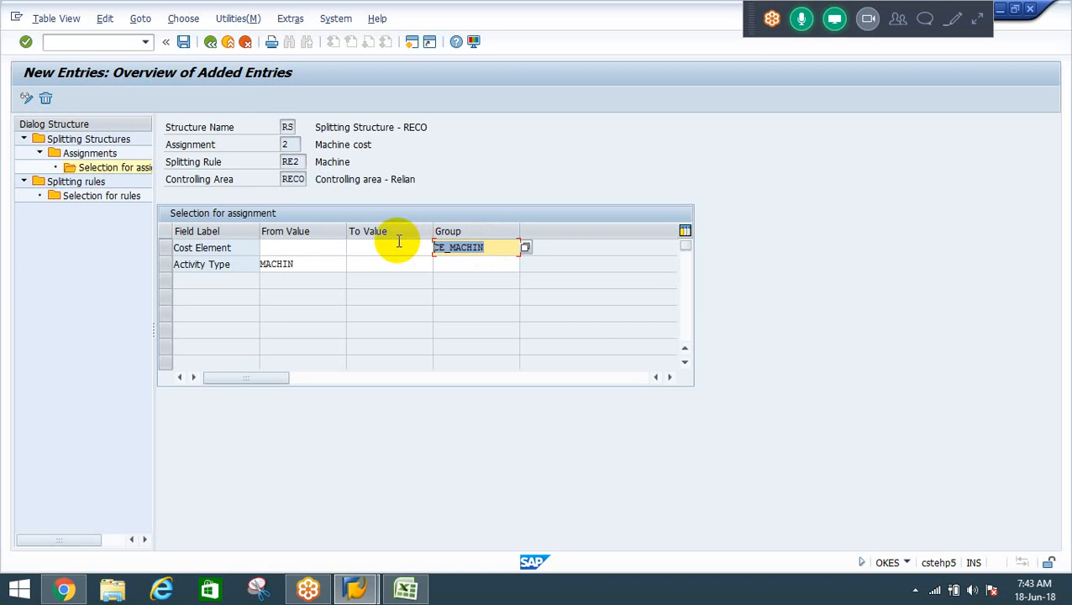
click(308, 264)
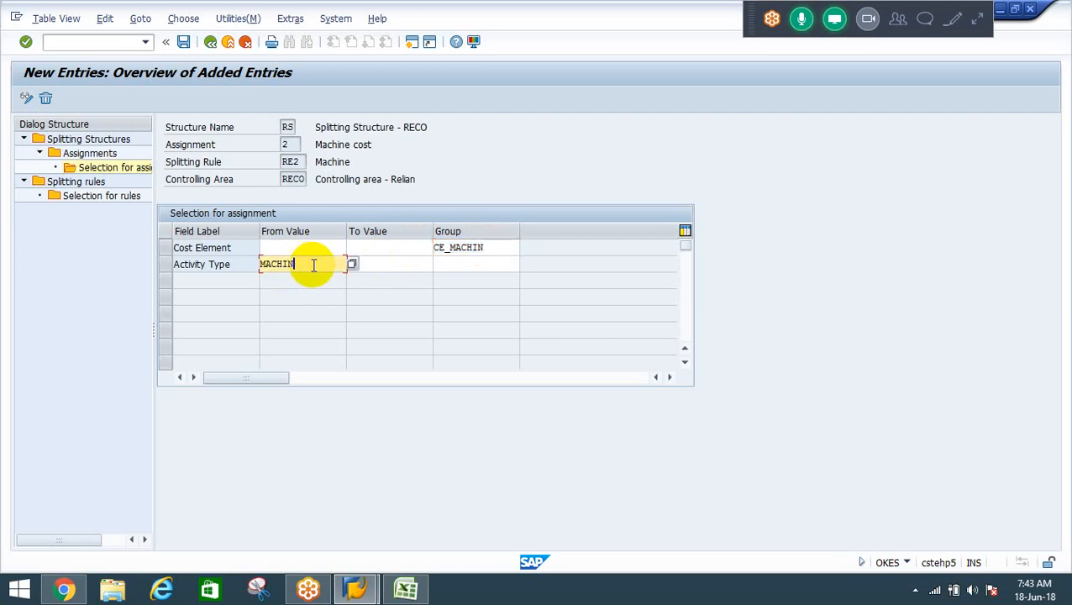
Step: Try to save the new selection entries for assignment 2, and cancel the maintenance, discarding the changes
click(183, 40)
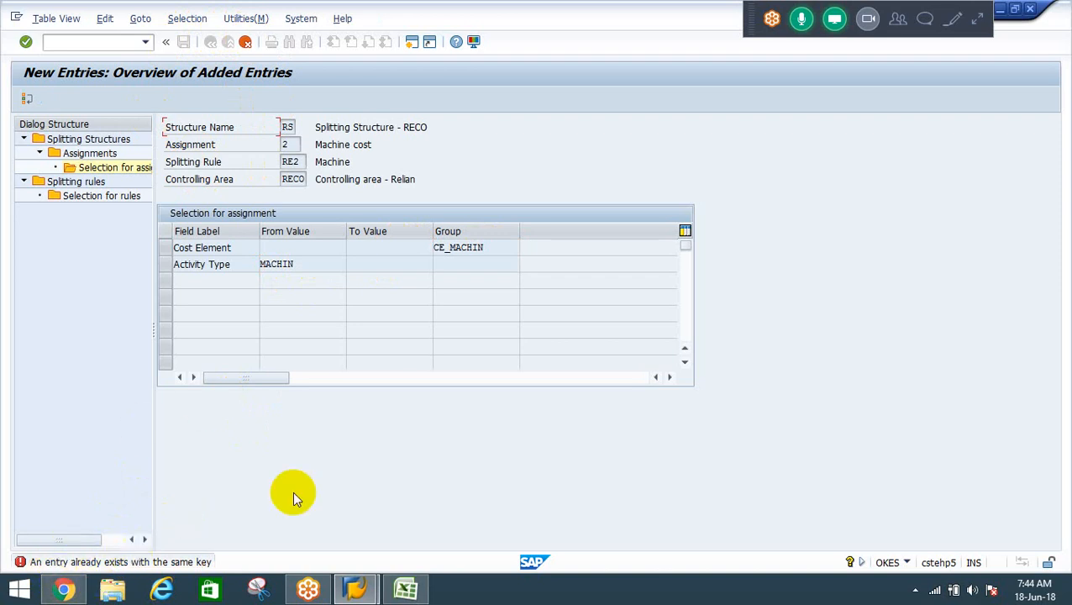
key(F12)
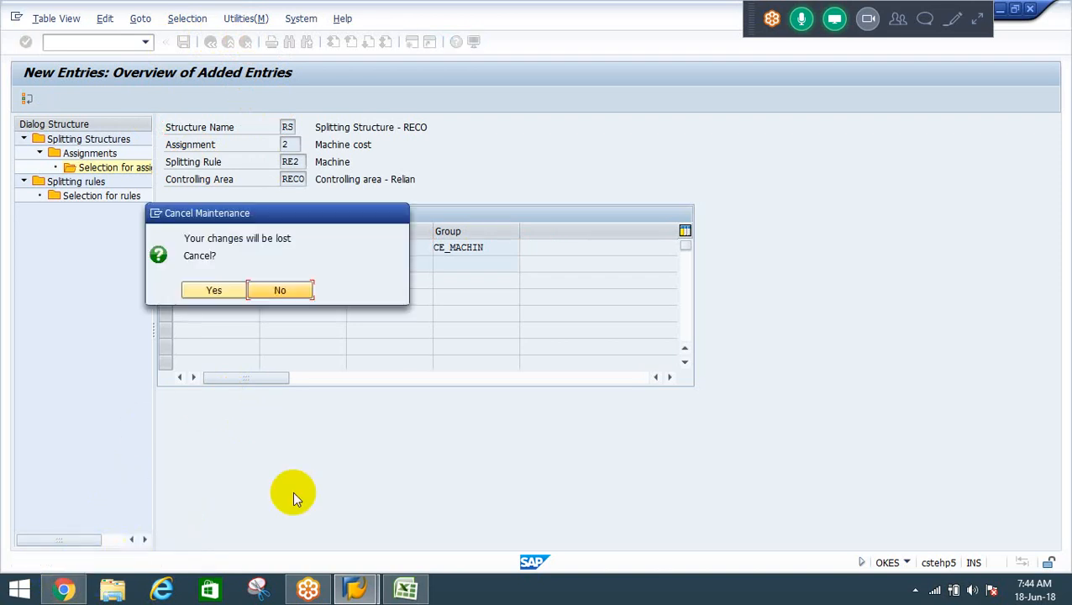
click(204, 287)
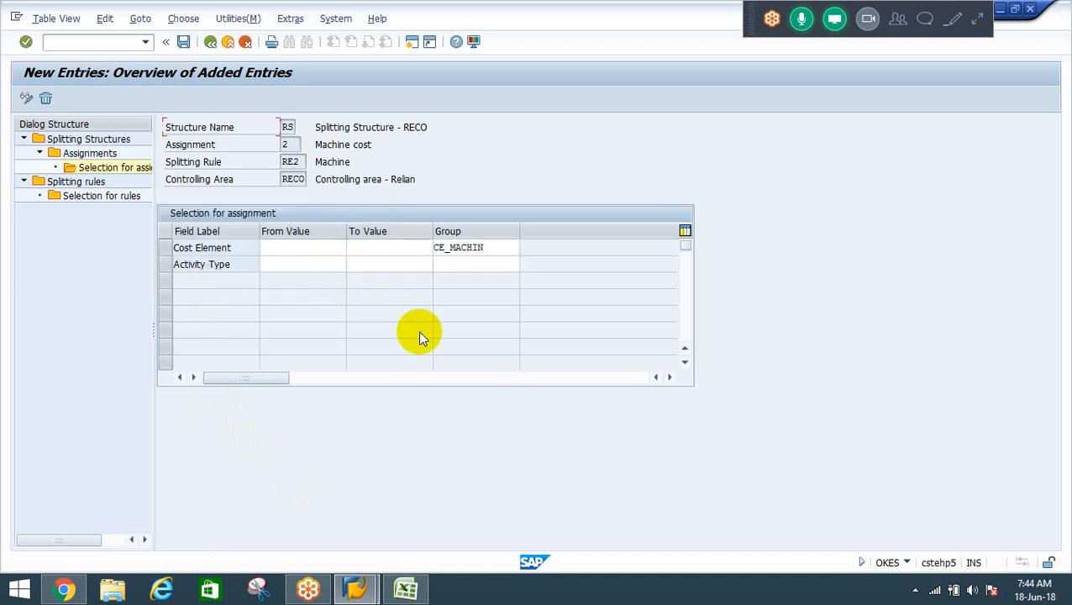
Step: Reopen the Machine cost selection from the assignments list, set its Activity Type From Value to MACHIN, save and return to the list
key(F3)
key(F3)
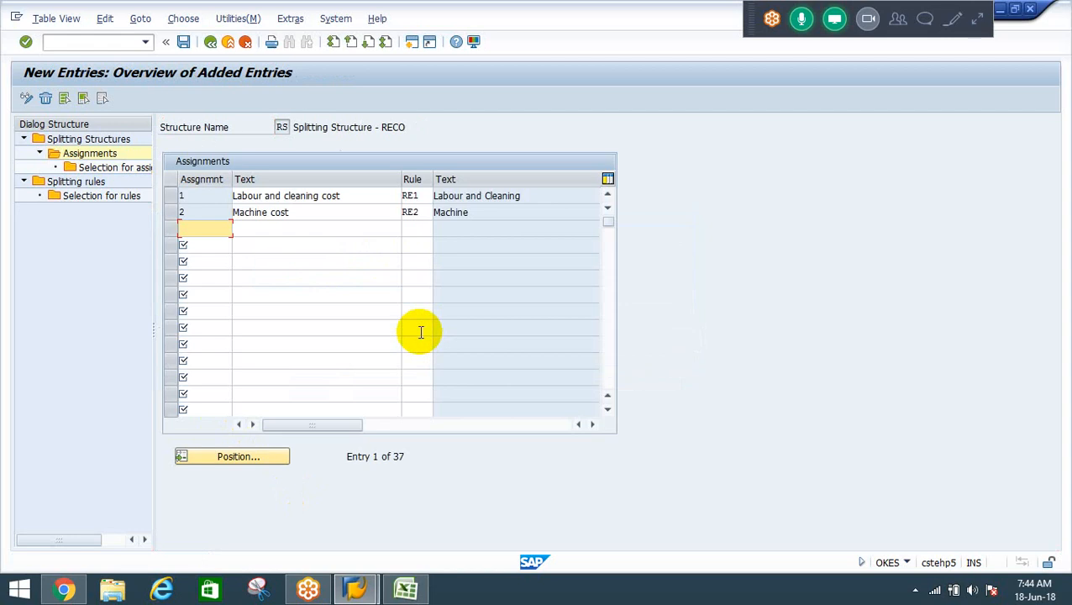
click(171, 212)
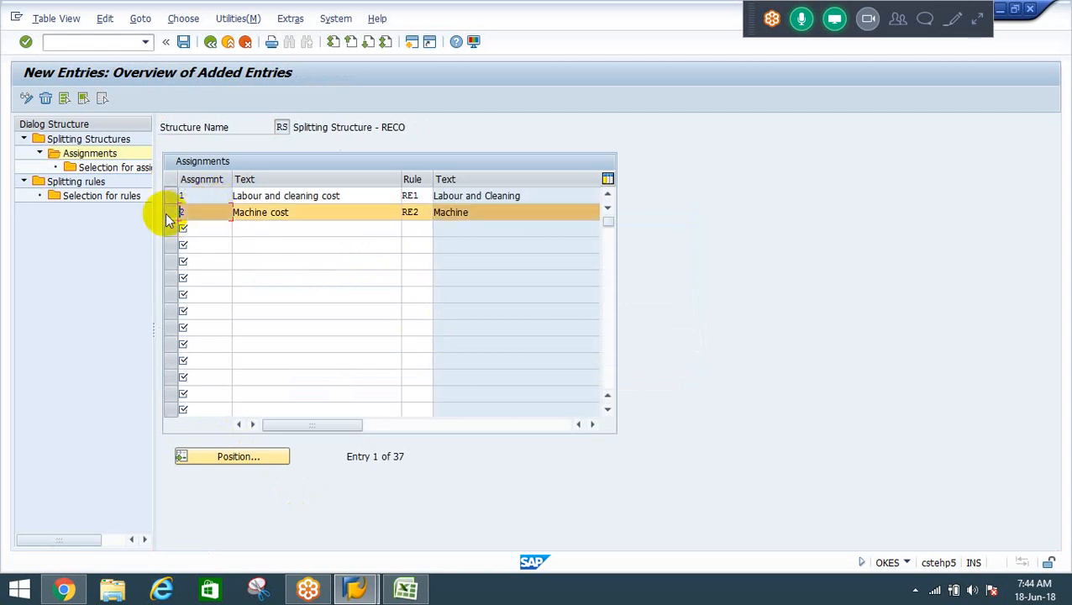
double_click(86, 168)
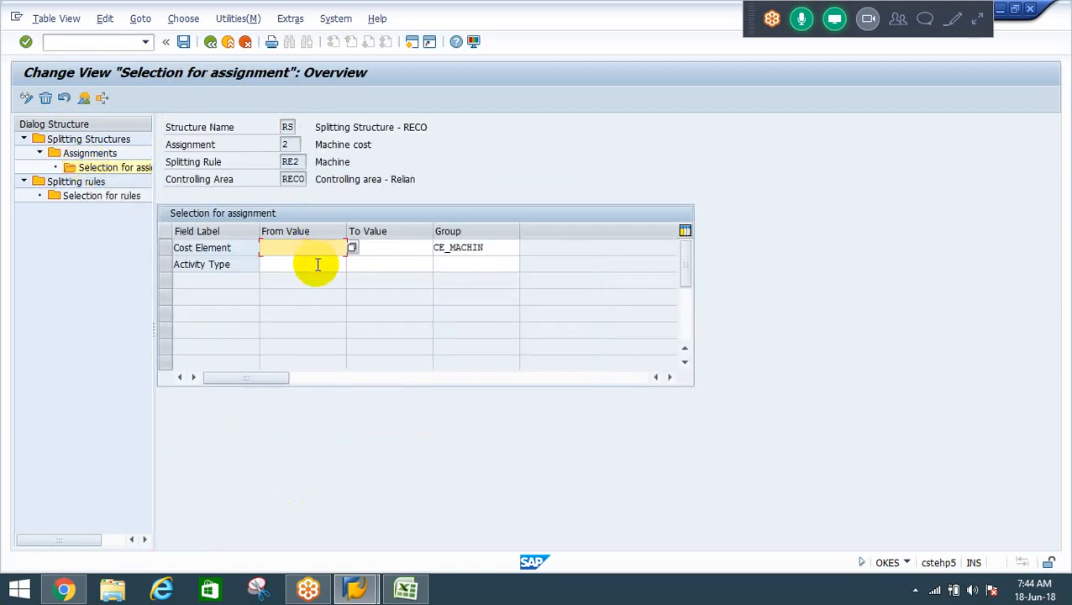
click(318, 265)
key(Down)
key(Return)
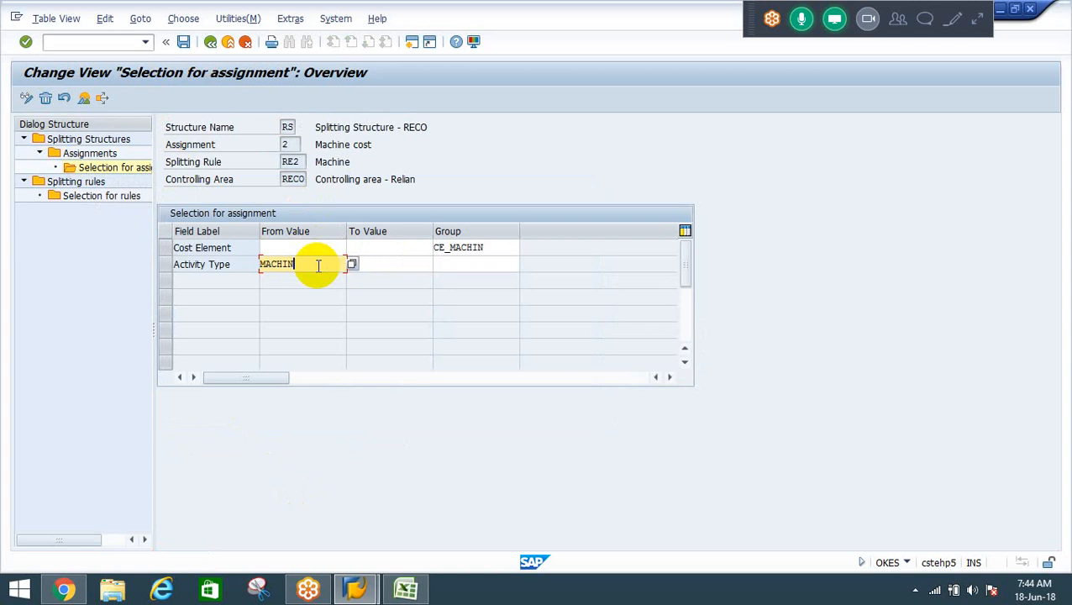
click(183, 41)
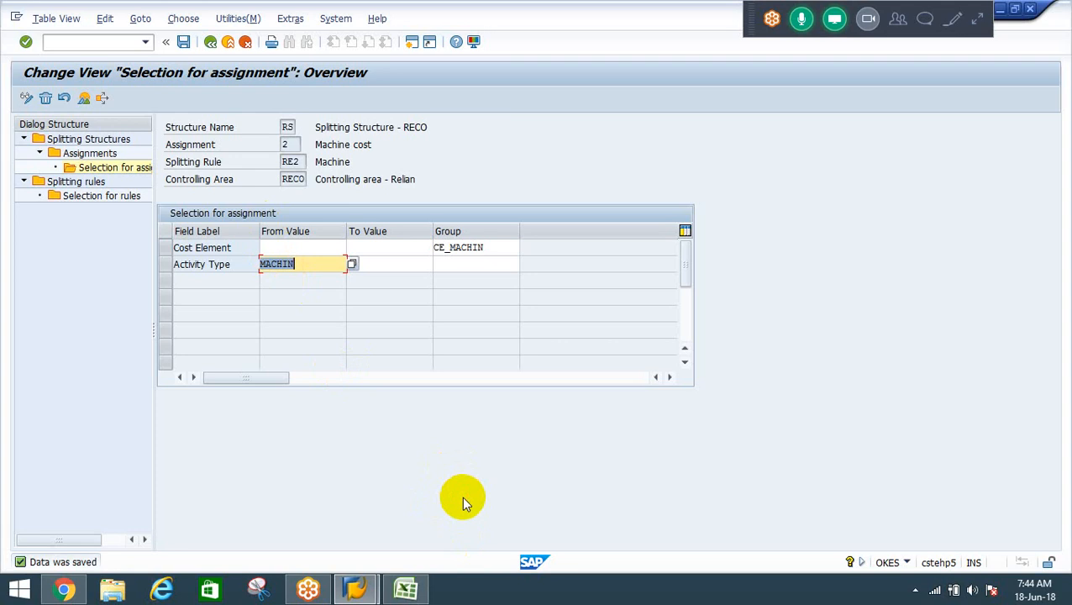
key(F3)
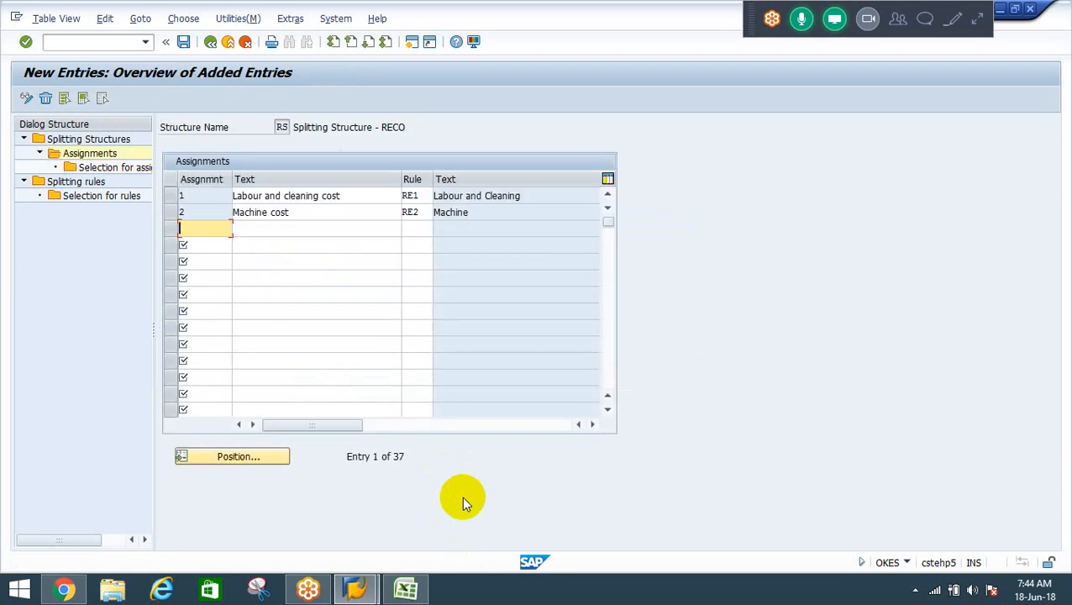
Step: Return to the overview of all splitting structures and select structure RS, Splitting Structure - RECO
key(F3)
key(F3)
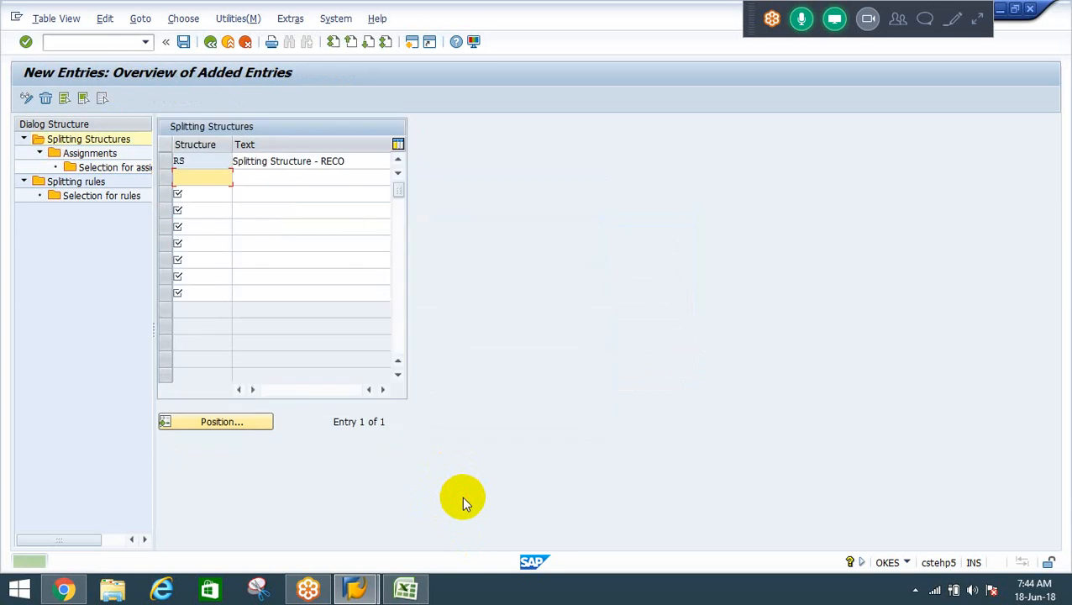
key(F3)
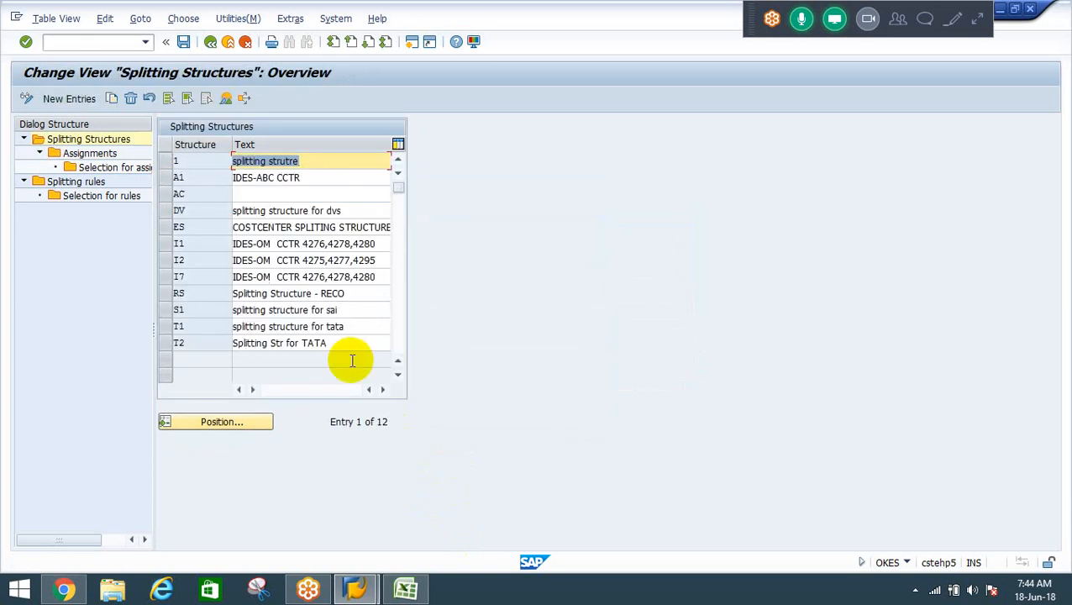
click(165, 293)
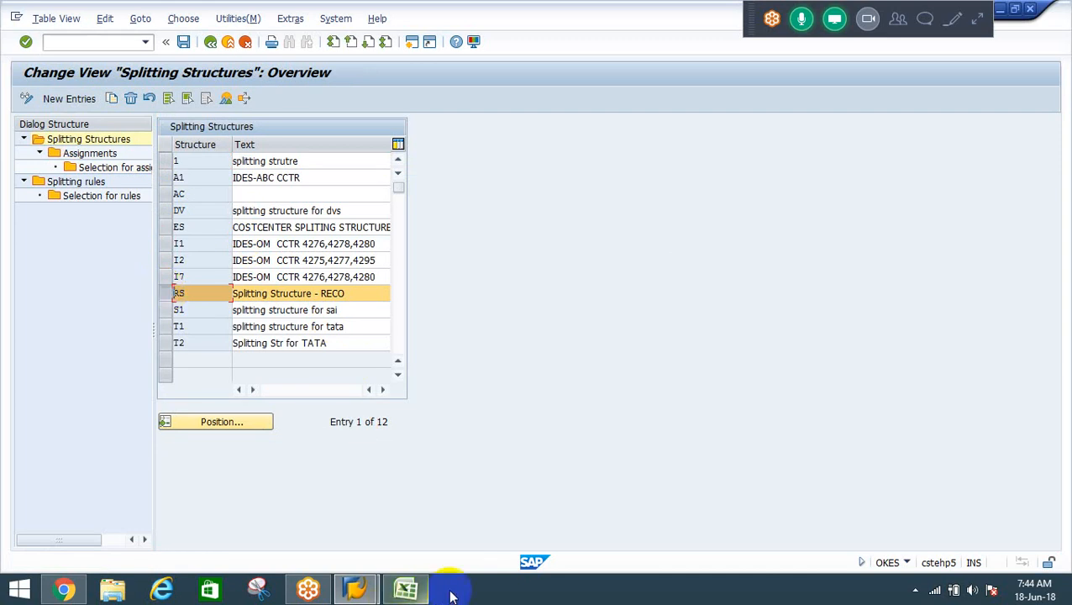
Step: Switch to the Excel workbook, examine which cost elements and activity types belong to RS and its Act Qty rule, and return to SAP
click(406, 589)
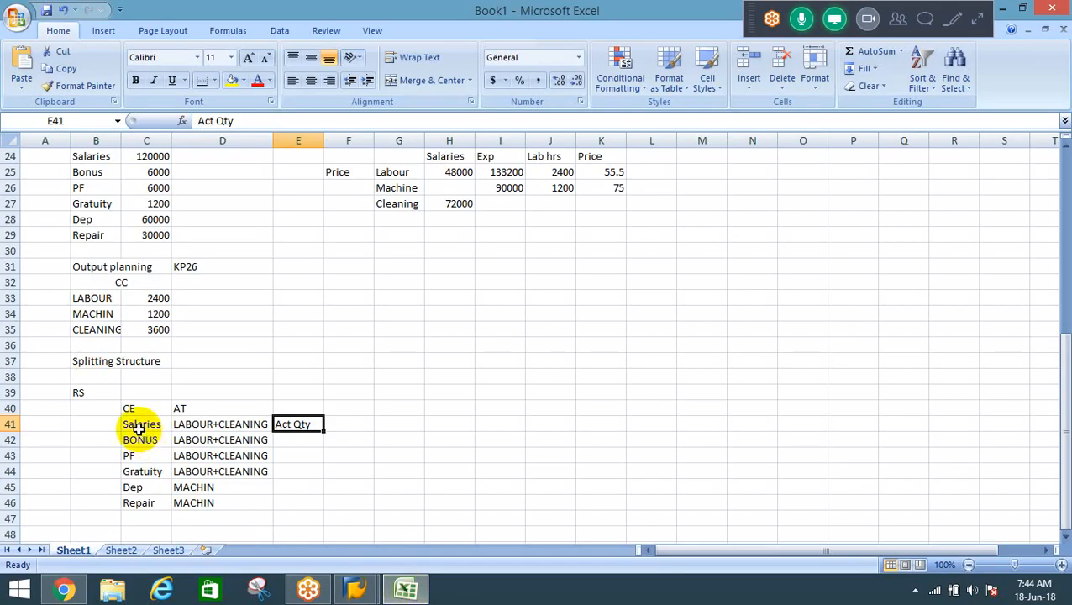
drag(143, 423, 236, 497)
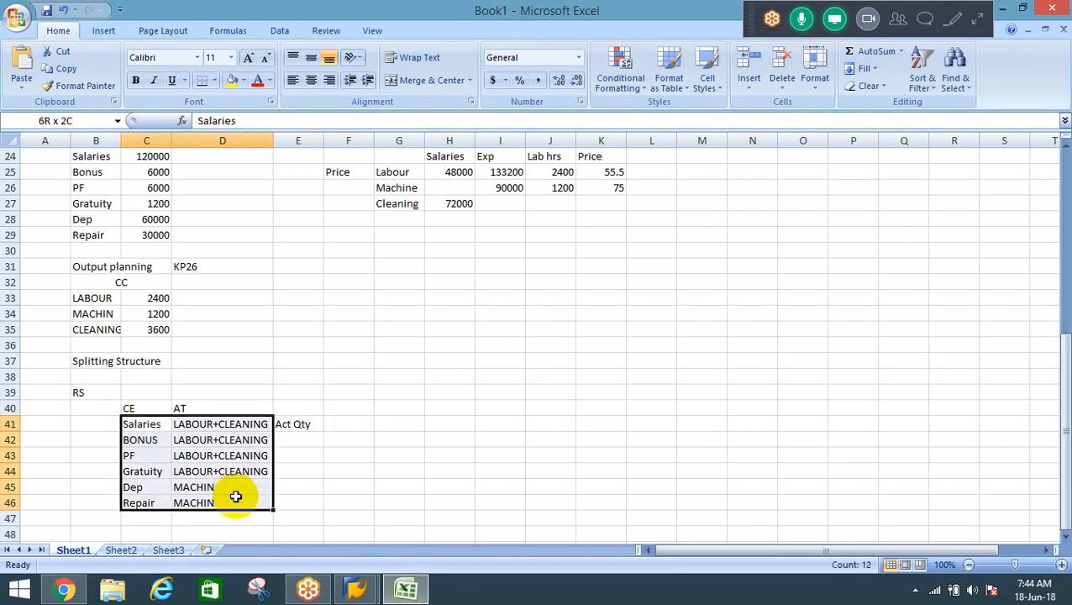
click(81, 398)
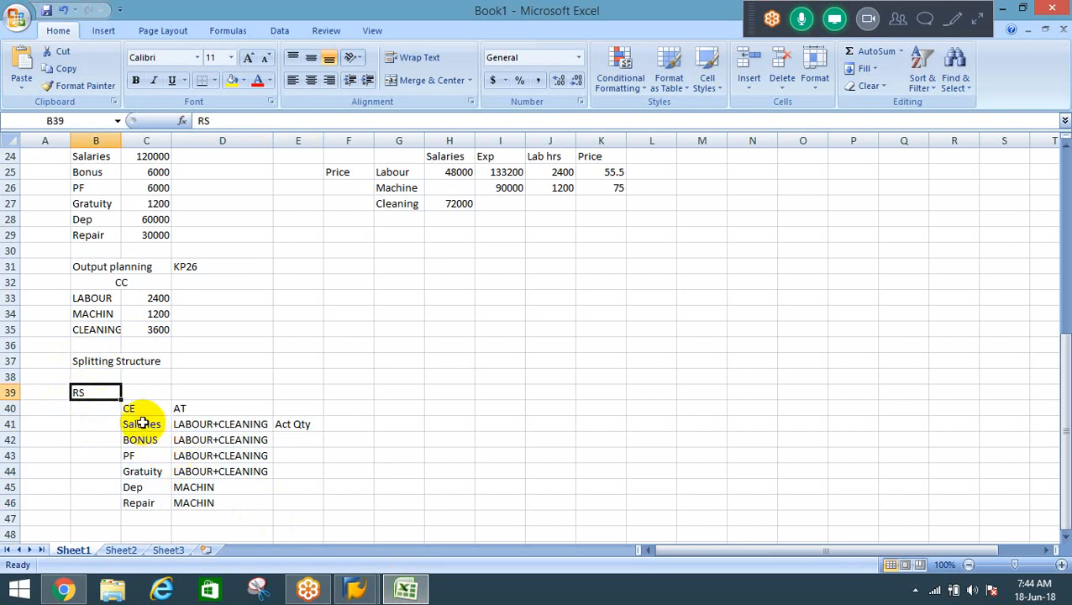
drag(143, 422, 134, 504)
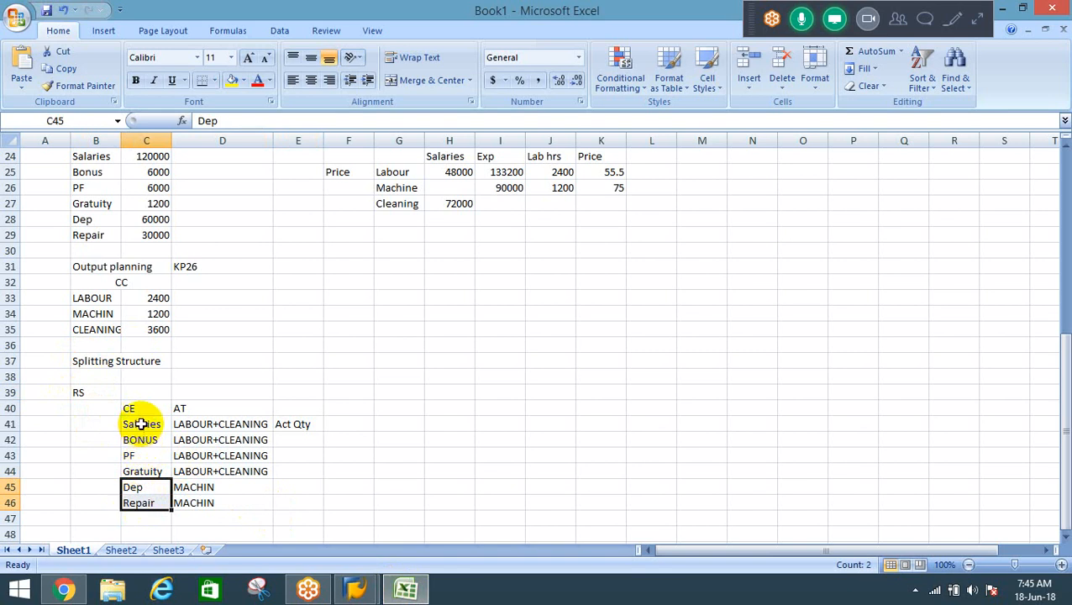
drag(143, 422, 154, 453)
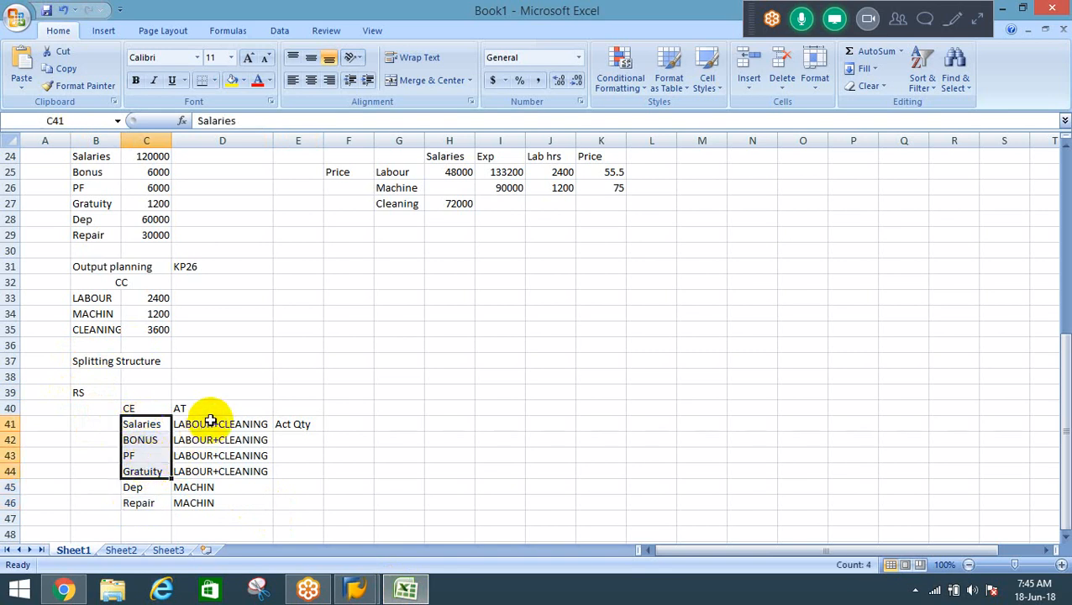
drag(211, 420, 211, 475)
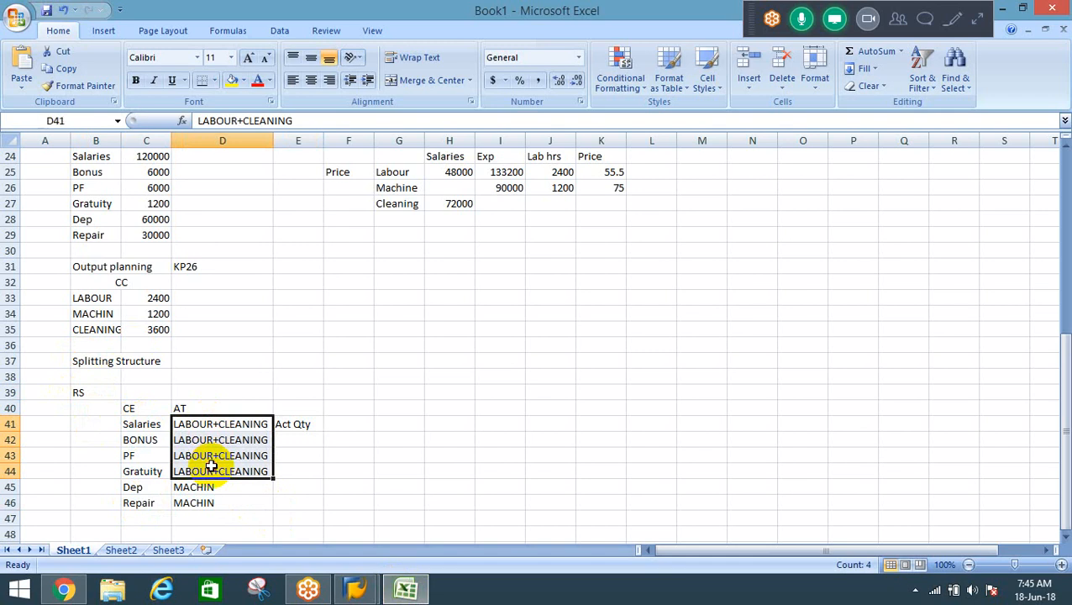
double_click(305, 424)
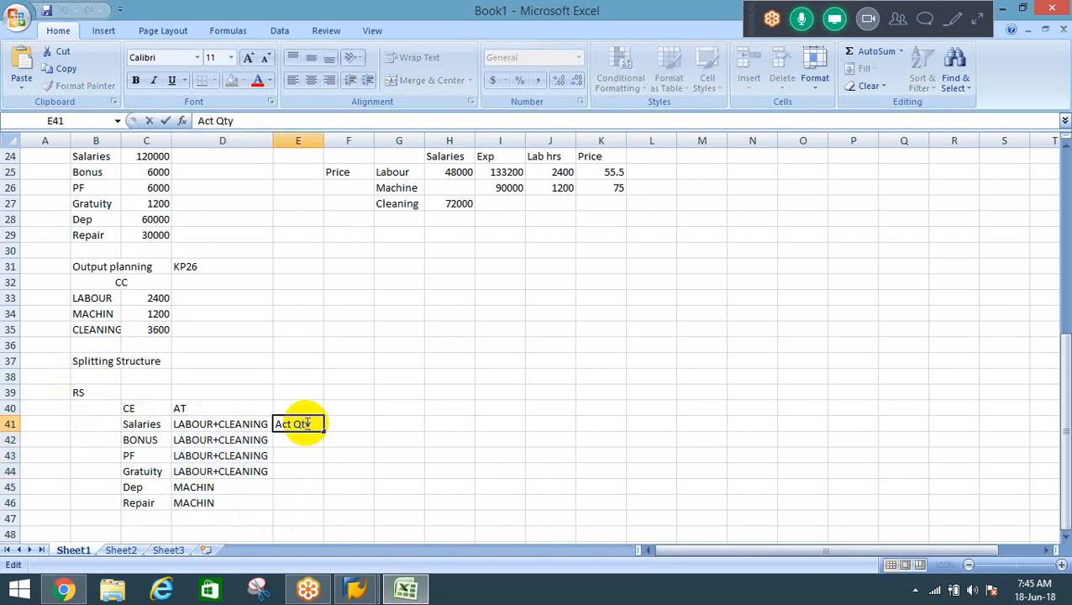
key(Escape)
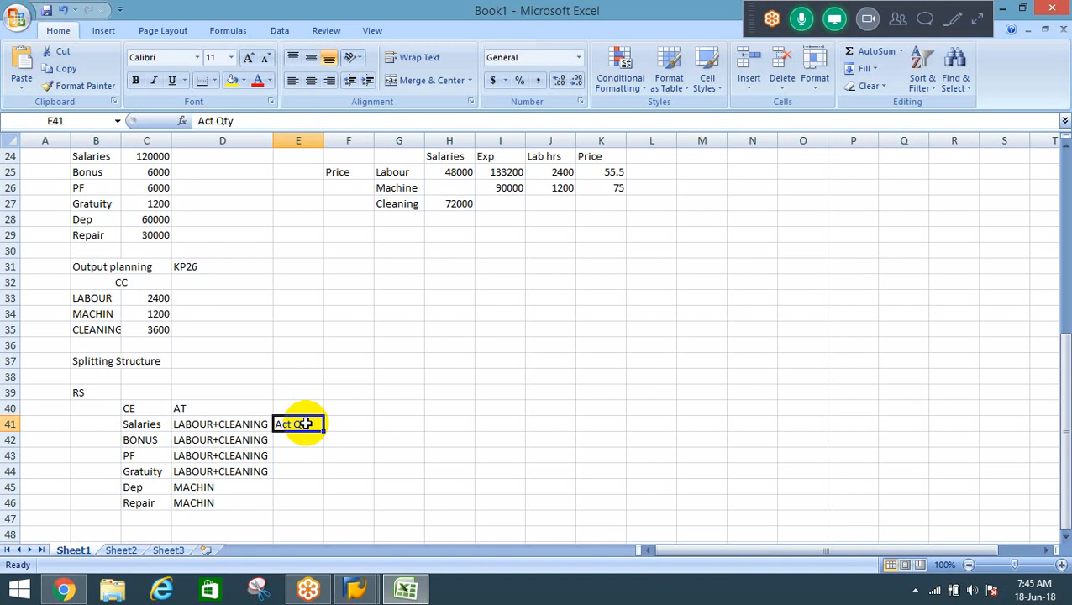
key(alt+Tab)
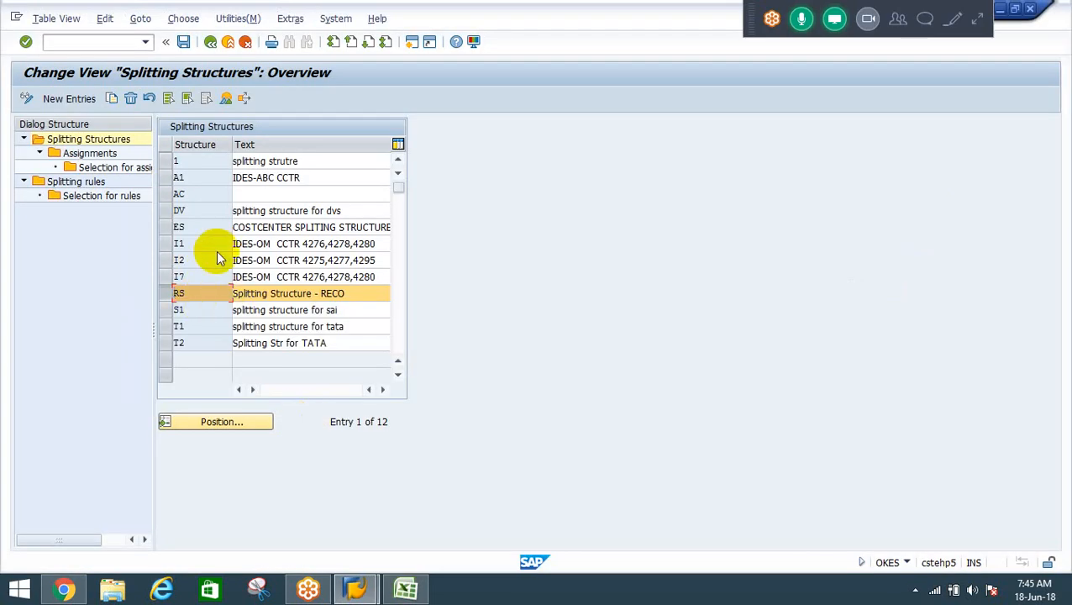
Step: Leave the splitting structure maintenance, accepting the loss of unsaved changes, and open the IMG activity Assign Splitting Structure to Cost Centers
key(F12)
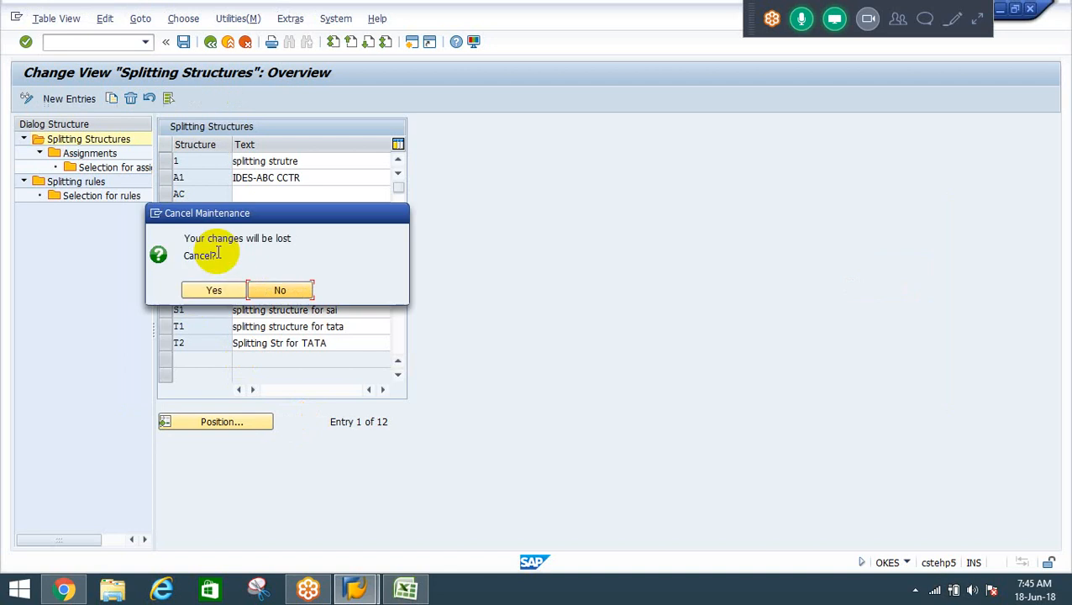
click(209, 288)
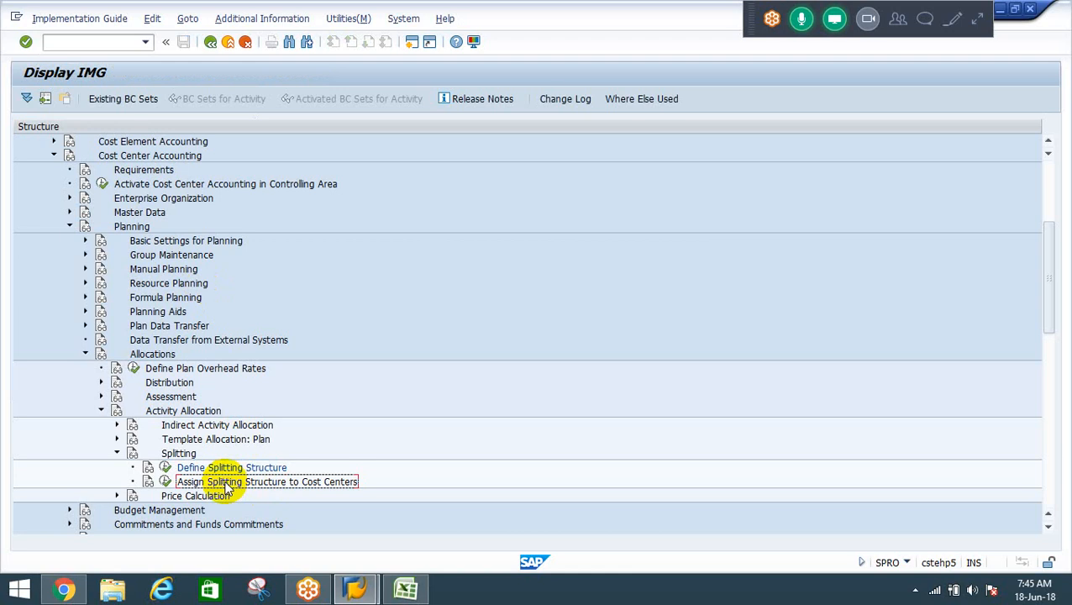
click(166, 483)
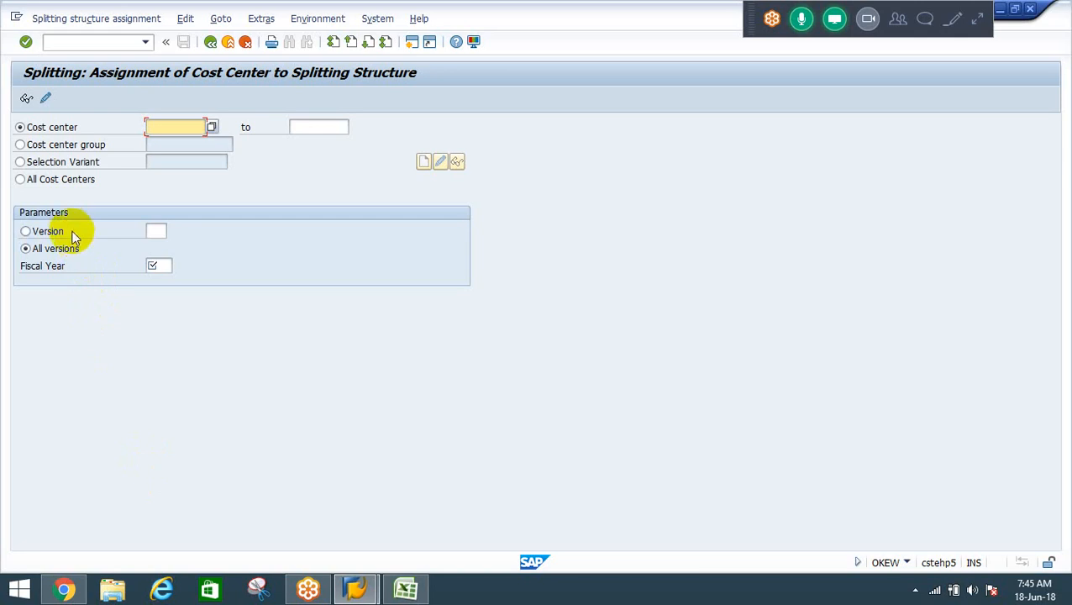
Step: Select all cost centers and all versions for fiscal year 2018, and open the splitting assignment list for changing
click(20, 146)
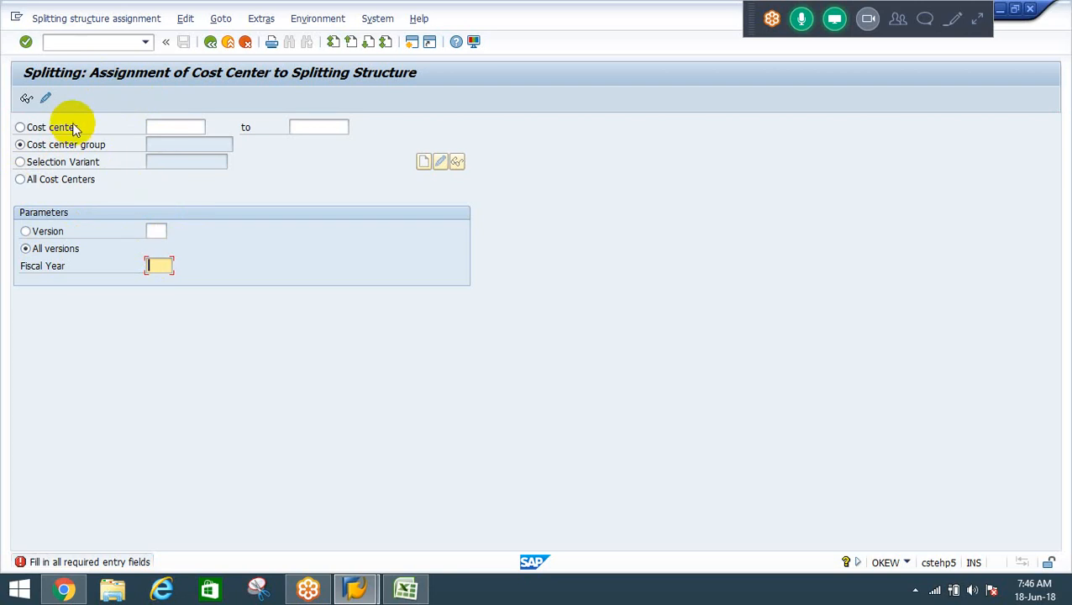
click(25, 231)
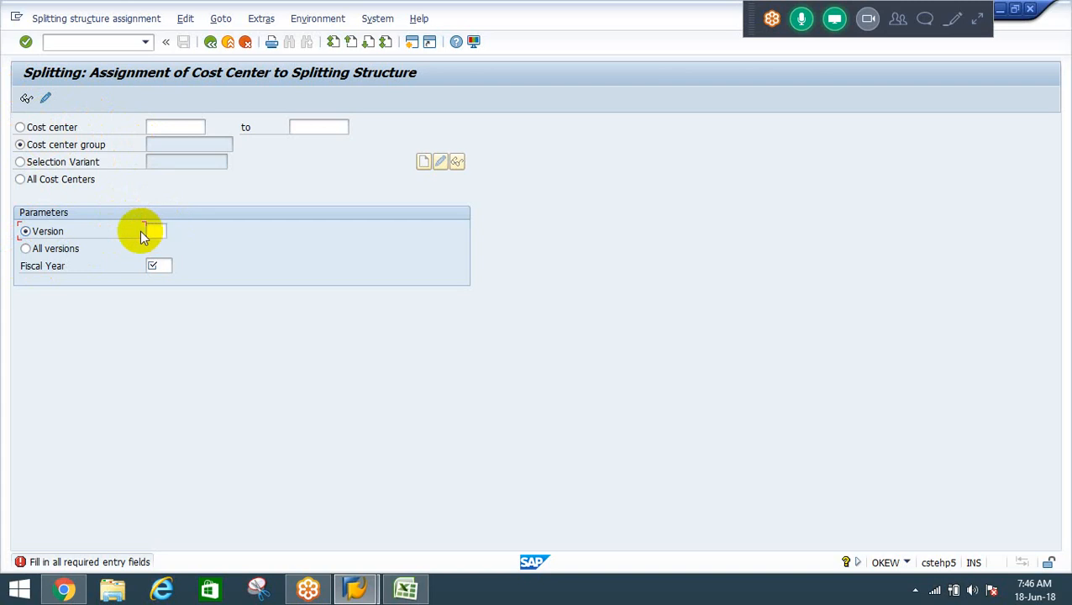
click(29, 249)
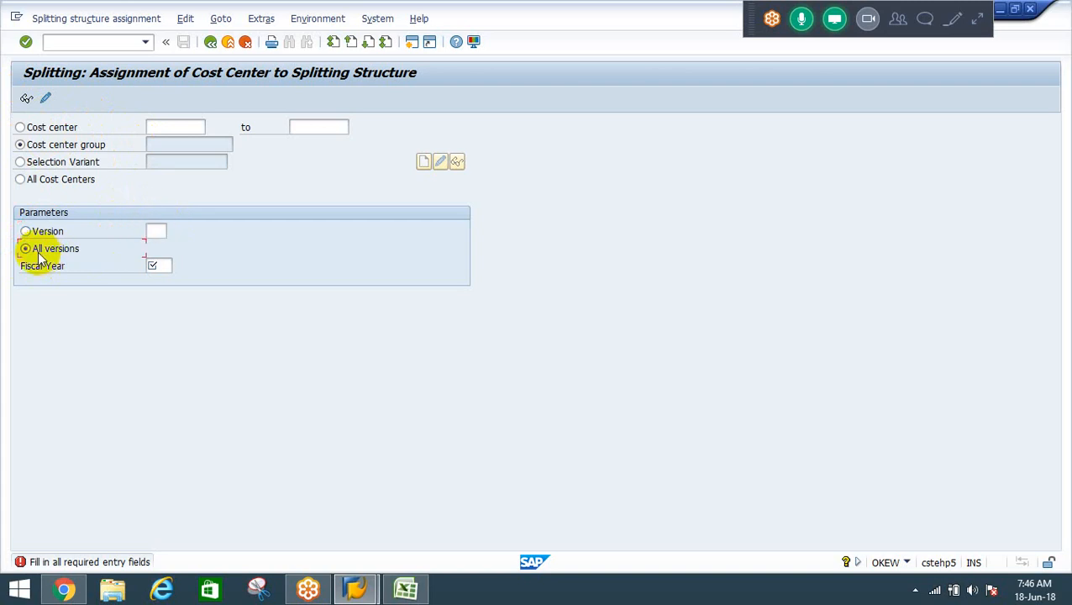
click(158, 264)
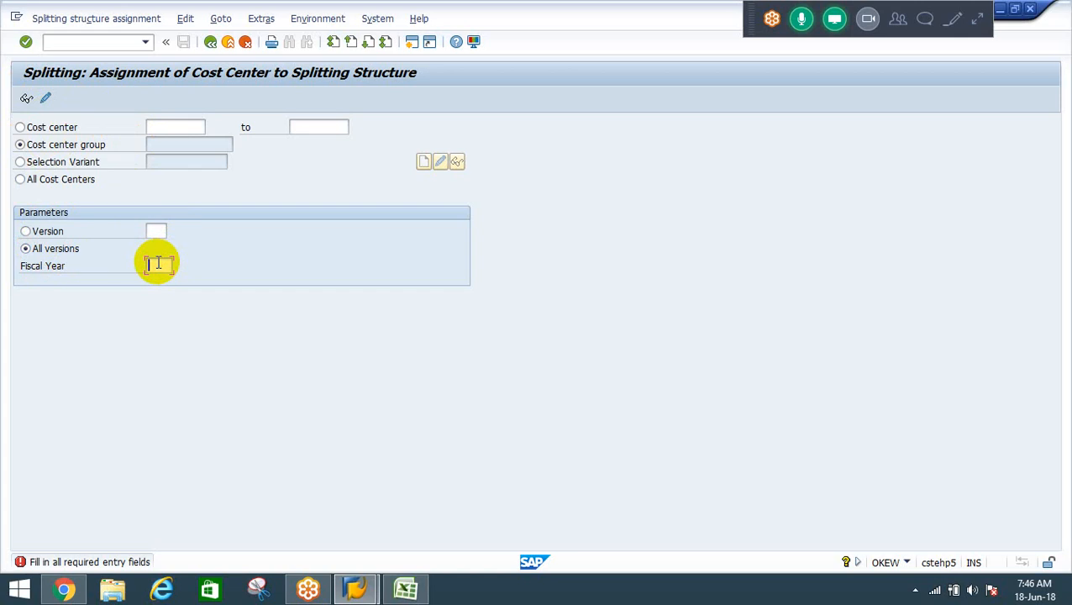
text(2)
key(Down)
key(Return)
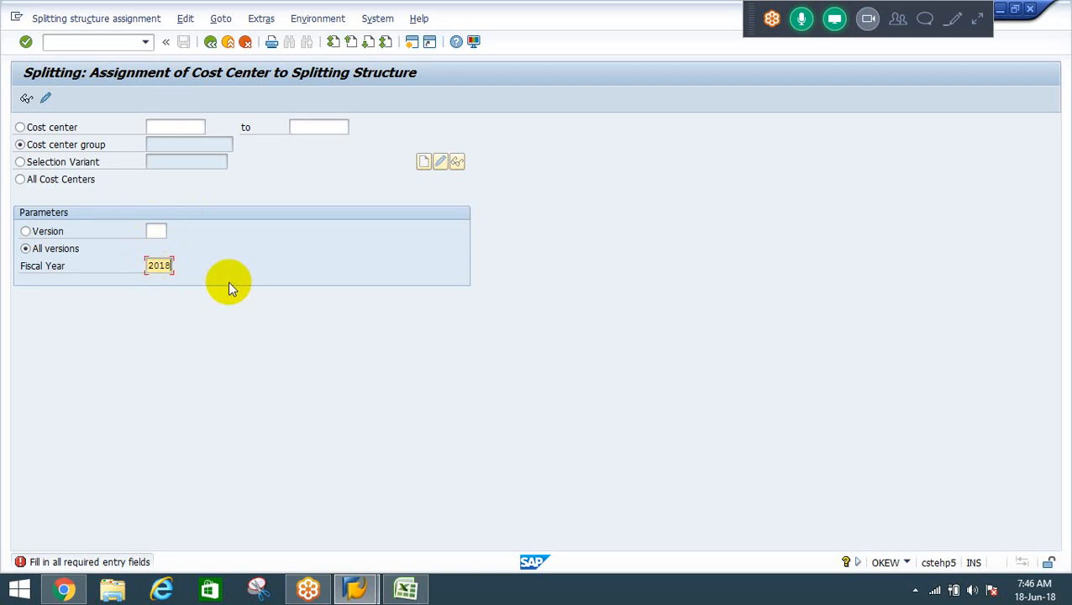
click(19, 181)
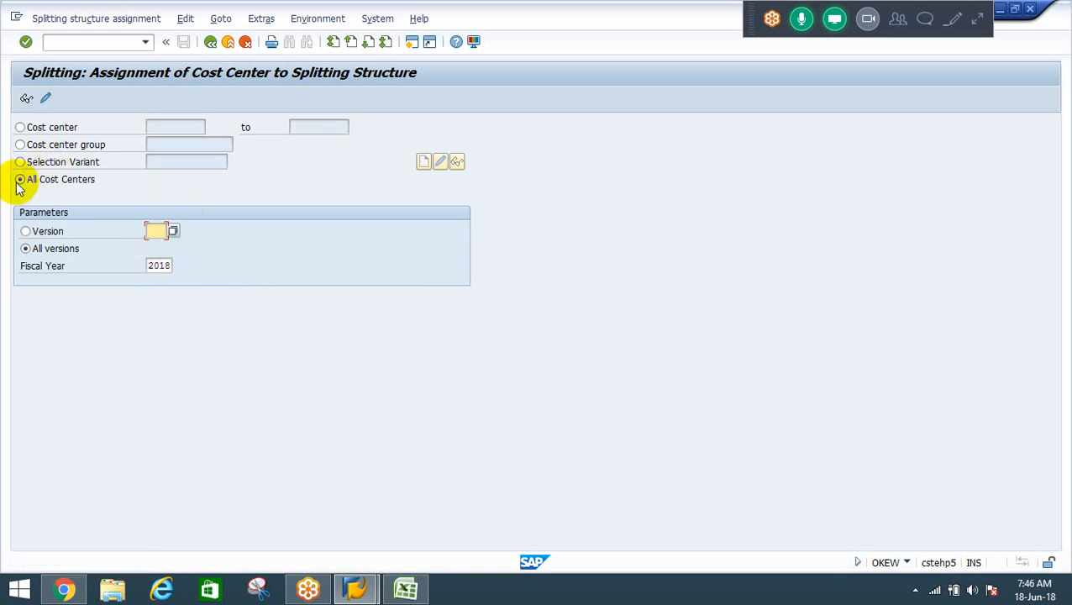
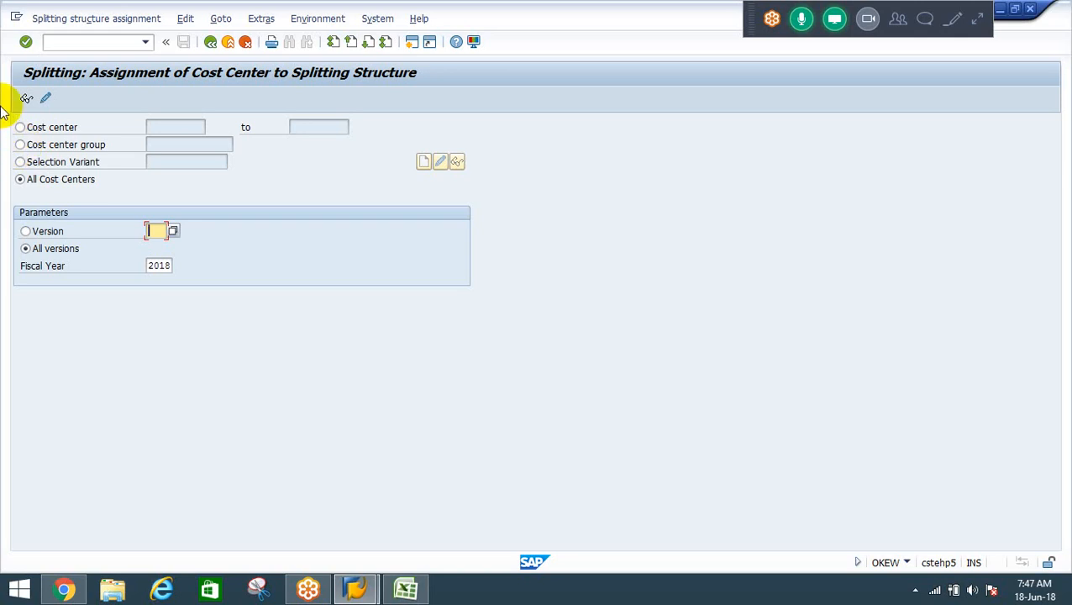
click(47, 99)
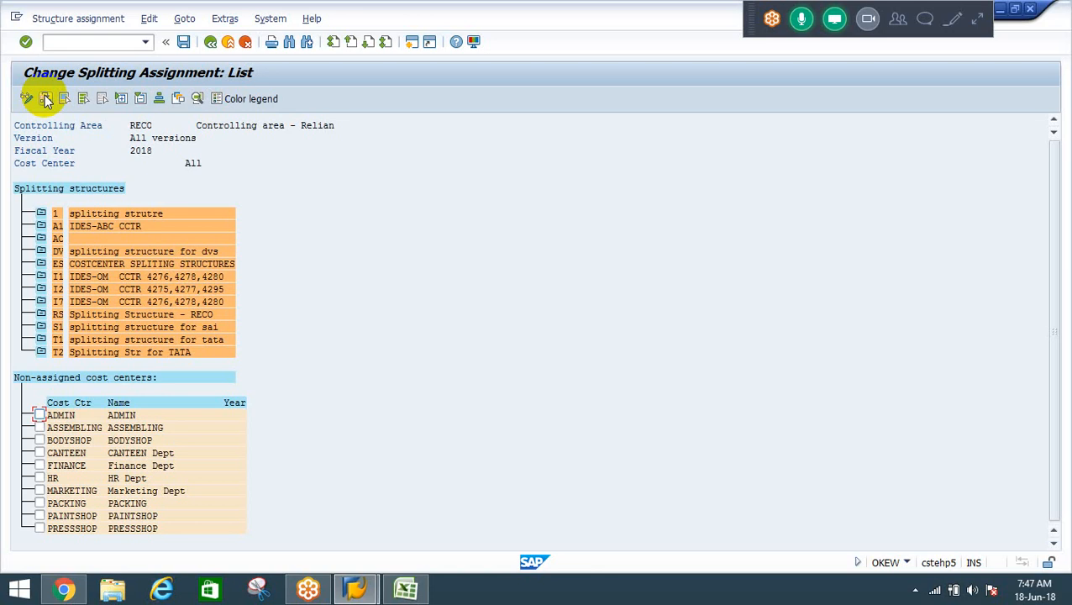
Step: Restrict the selection to cost center group MNFG, open its splitting assignment list for changing, and return to the selection screen
click(210, 43)
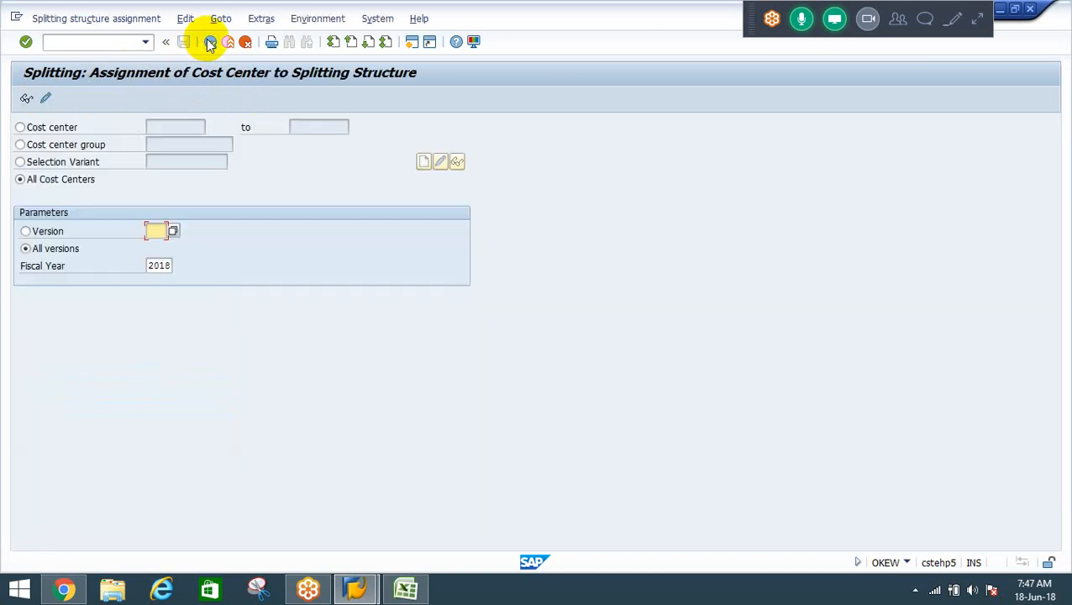
click(20, 146)
click(46, 98)
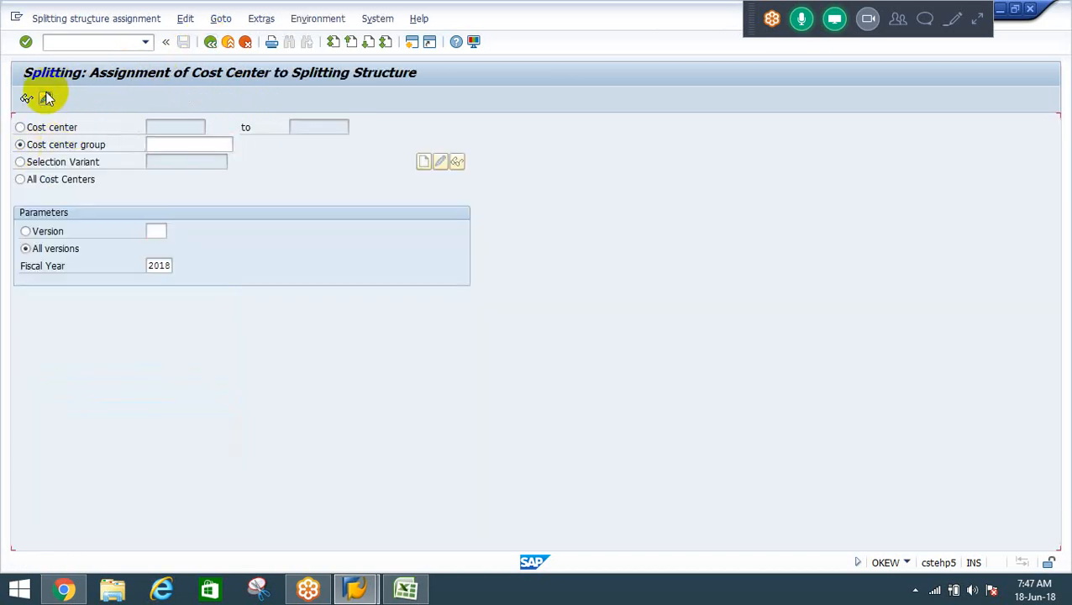
click(167, 144)
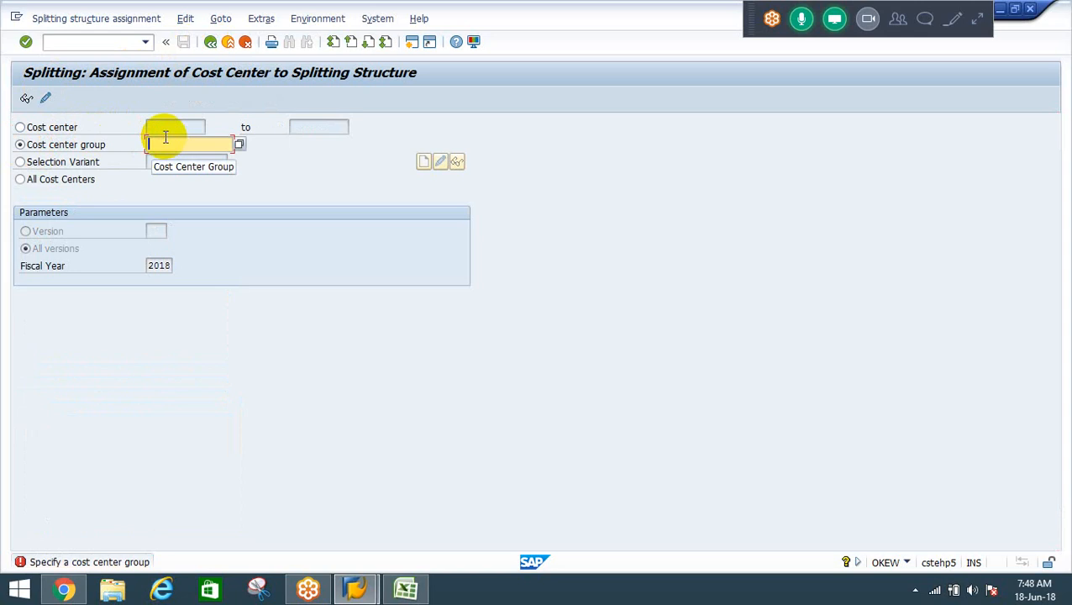
click(240, 144)
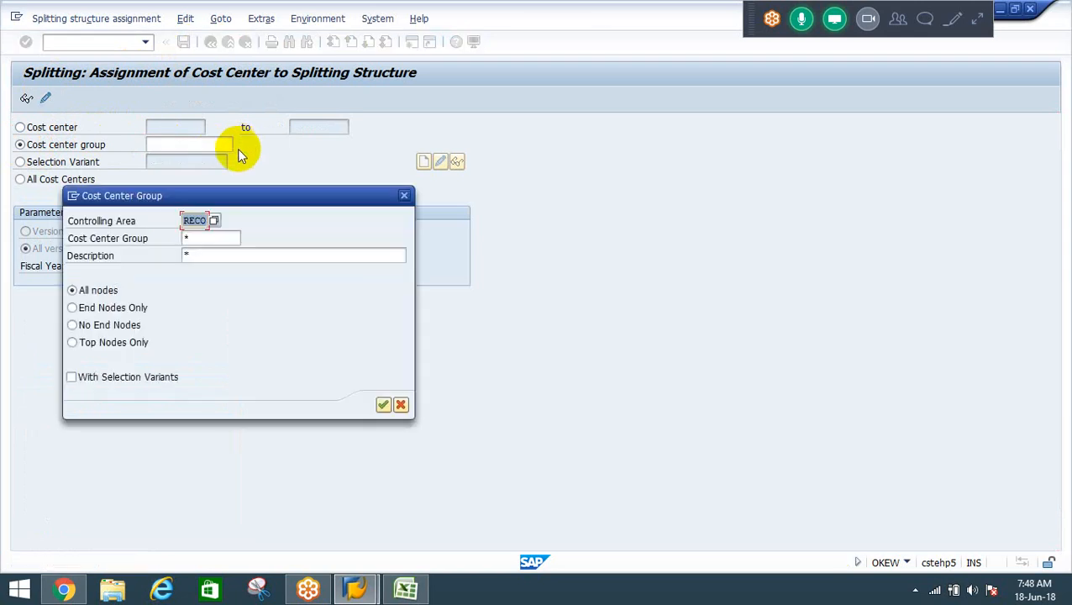
key(Return)
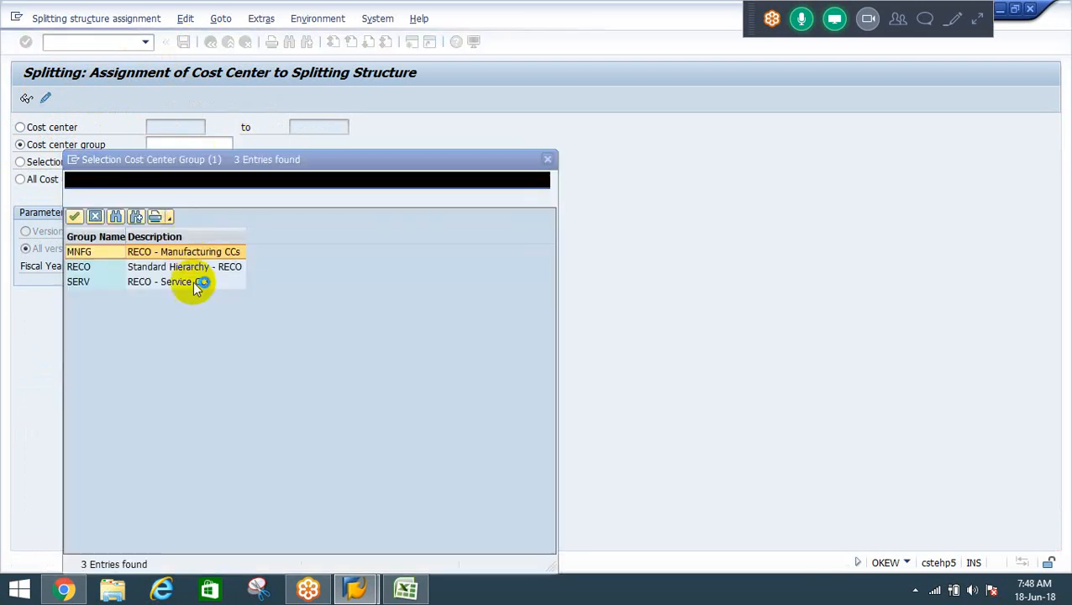
double_click(80, 252)
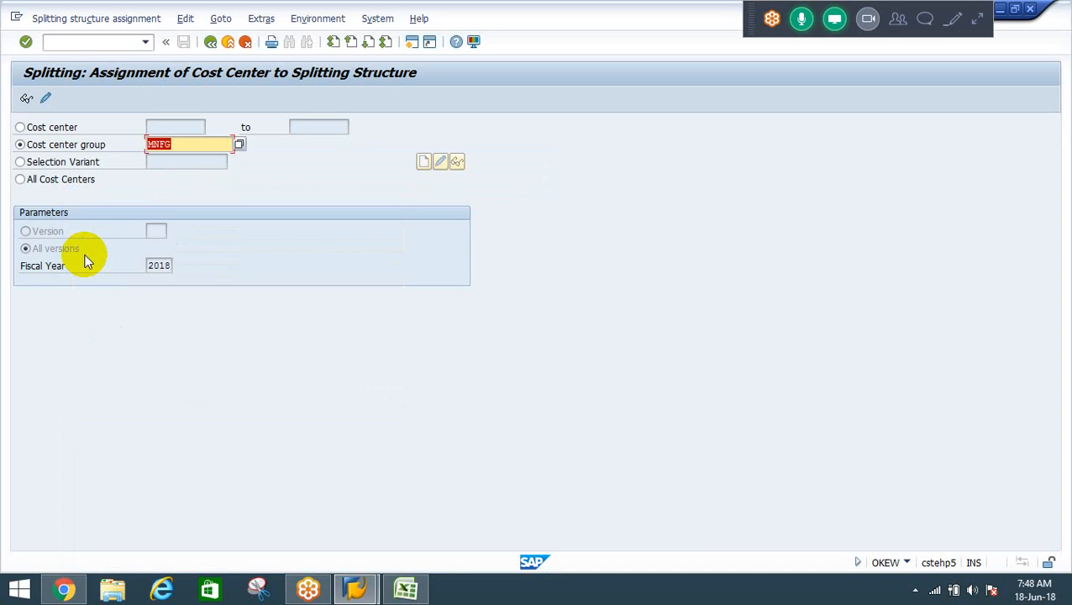
click(43, 102)
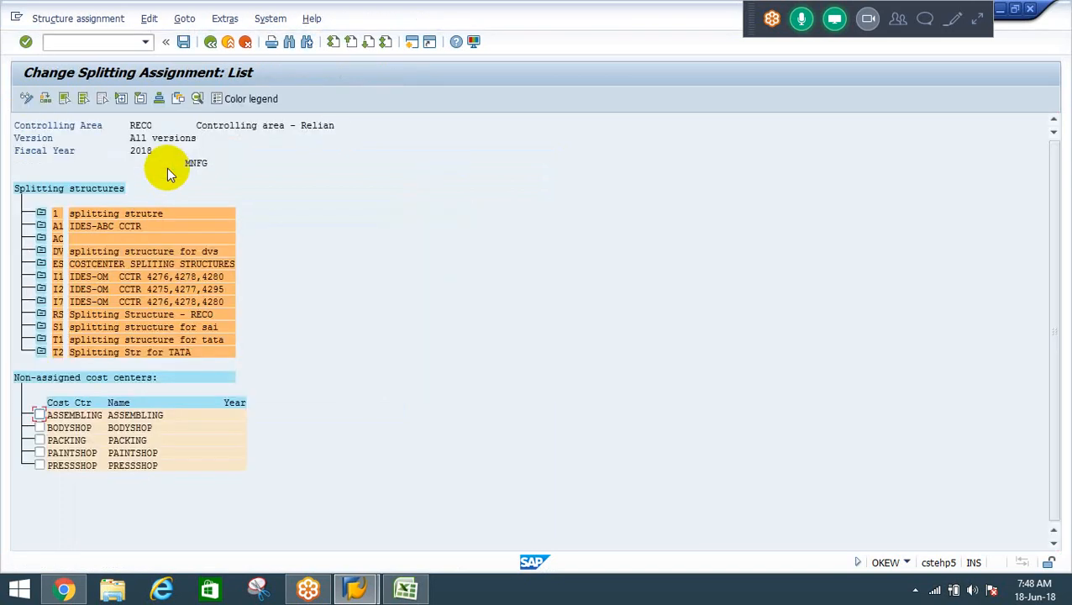
click(210, 42)
Step: Switch the selection back to all cost centers and reopen the splitting assignment list for changing
click(20, 179)
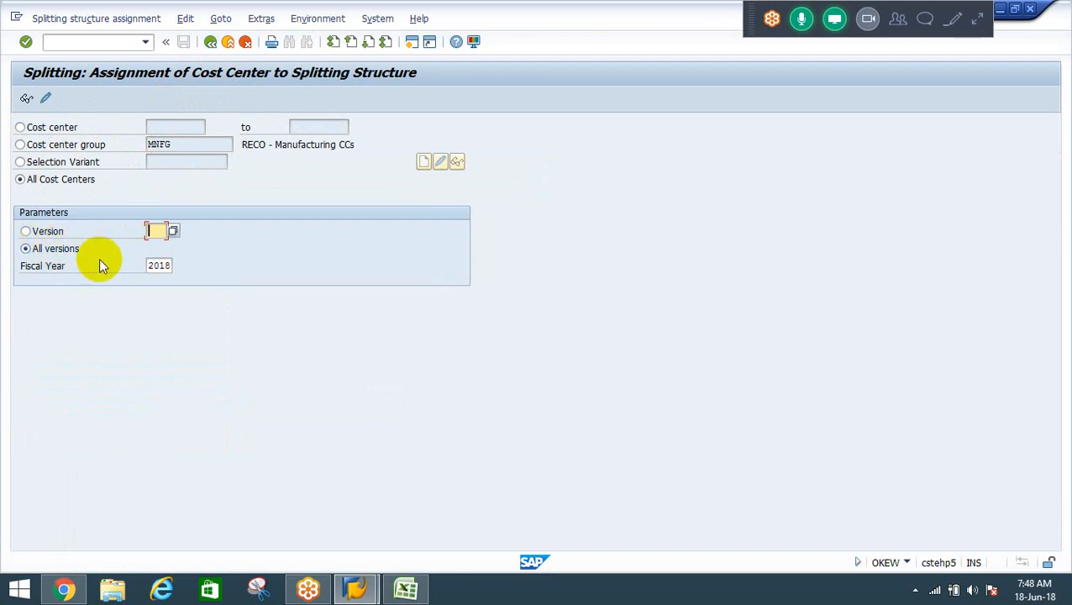
click(152, 265)
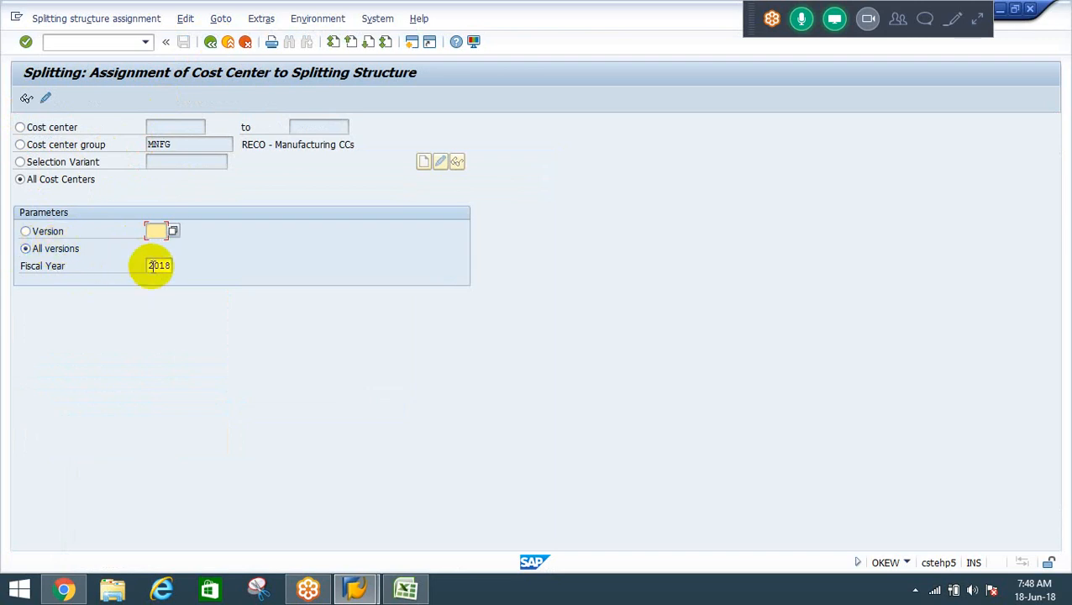
click(46, 98)
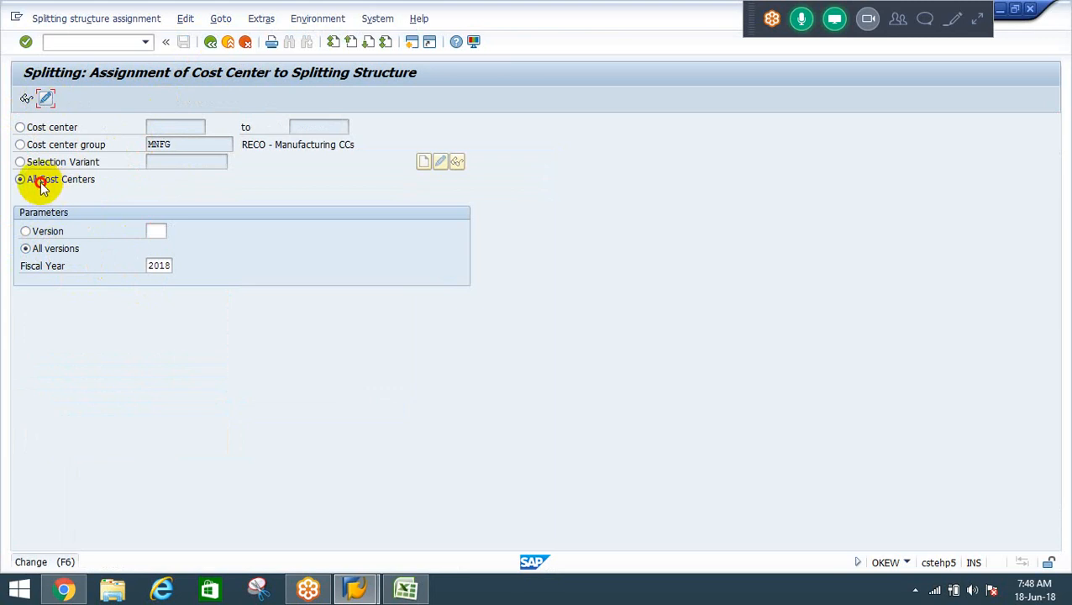
click(178, 141)
click(298, 257)
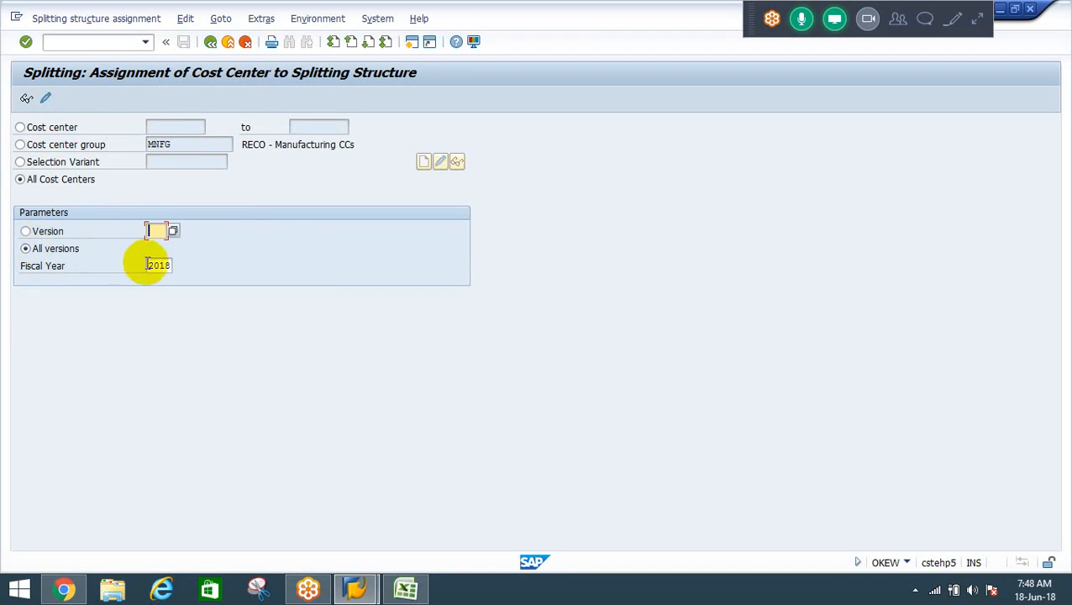
click(45, 99)
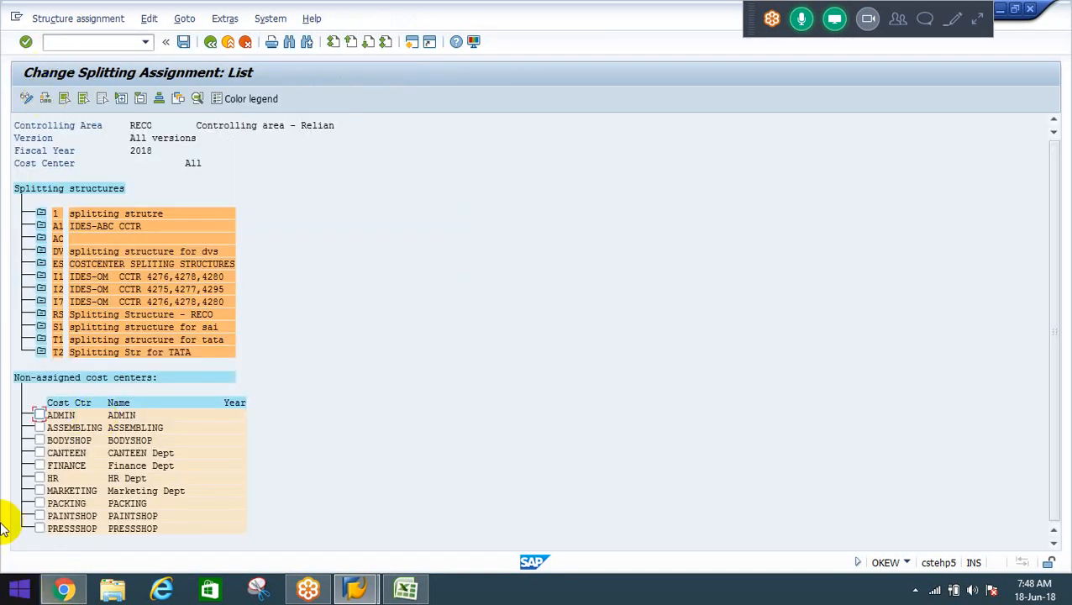
Step: Mark the non-assigned cost centers ASSEMBLING, BODYSHOP, PACKING, PAINTSHOP and PRESSSHOP for assignment
click(39, 428)
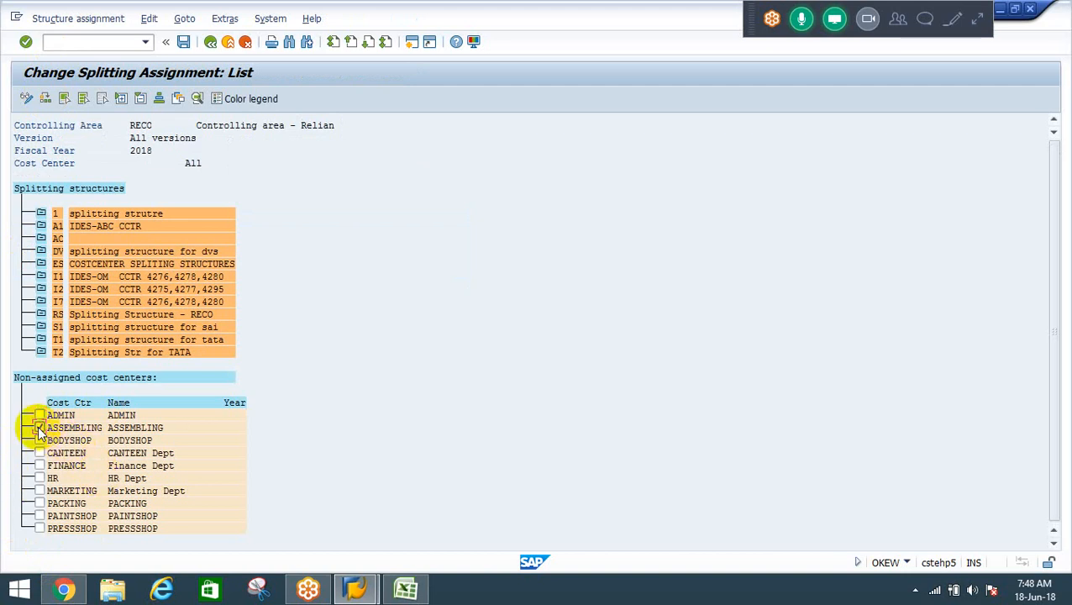
click(40, 441)
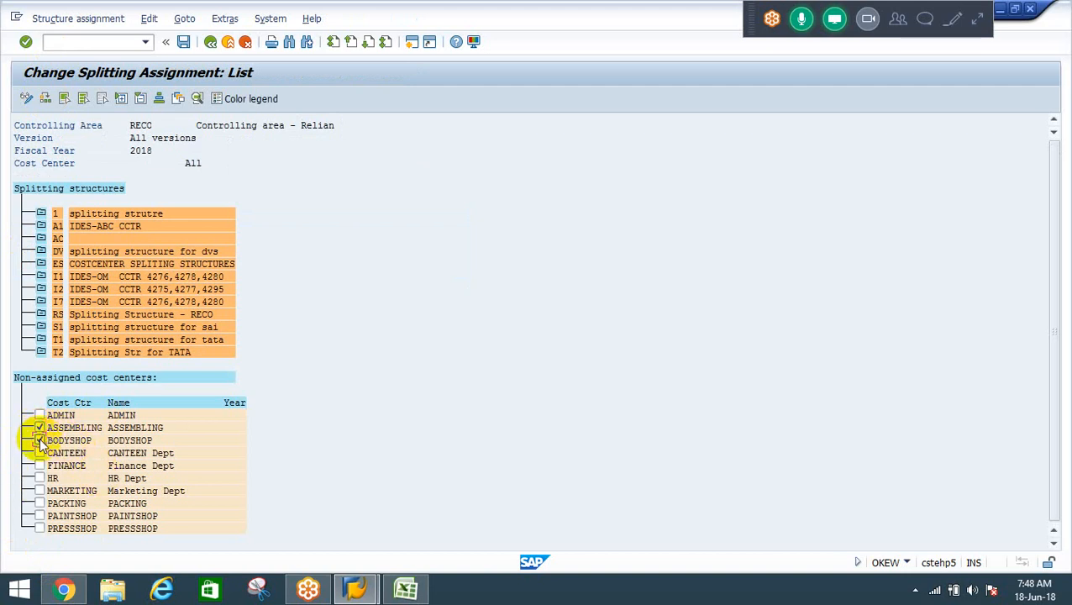
double_click(38, 492)
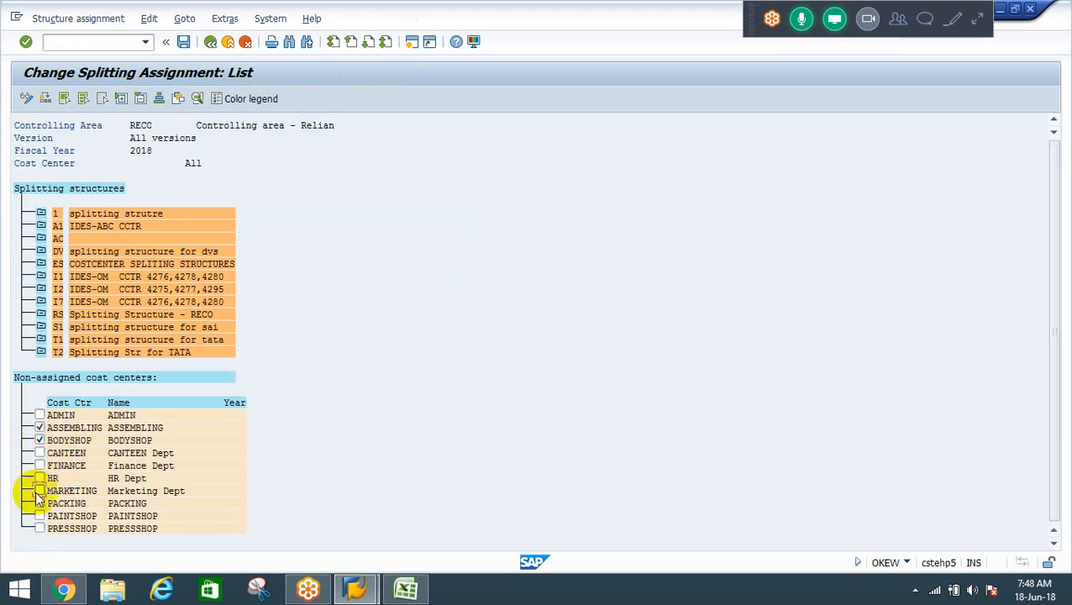
click(38, 492)
click(38, 503)
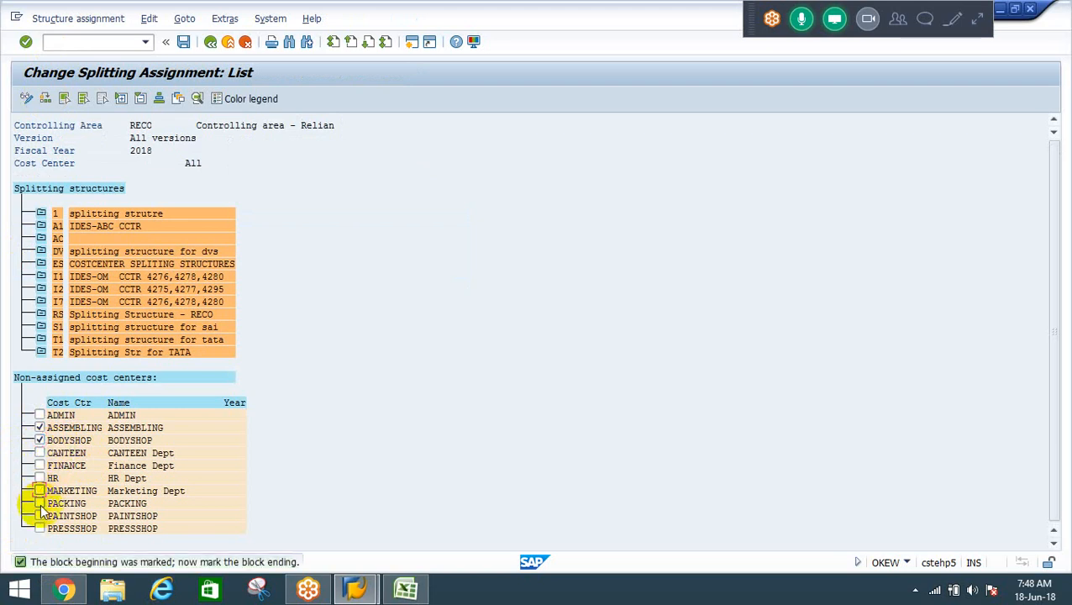
click(39, 516)
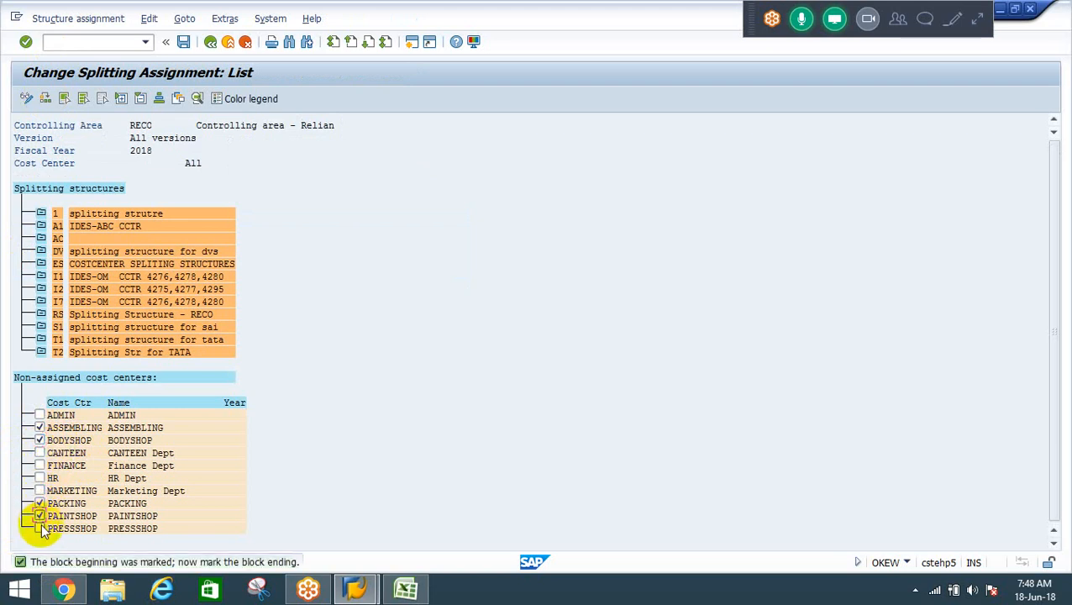
click(40, 528)
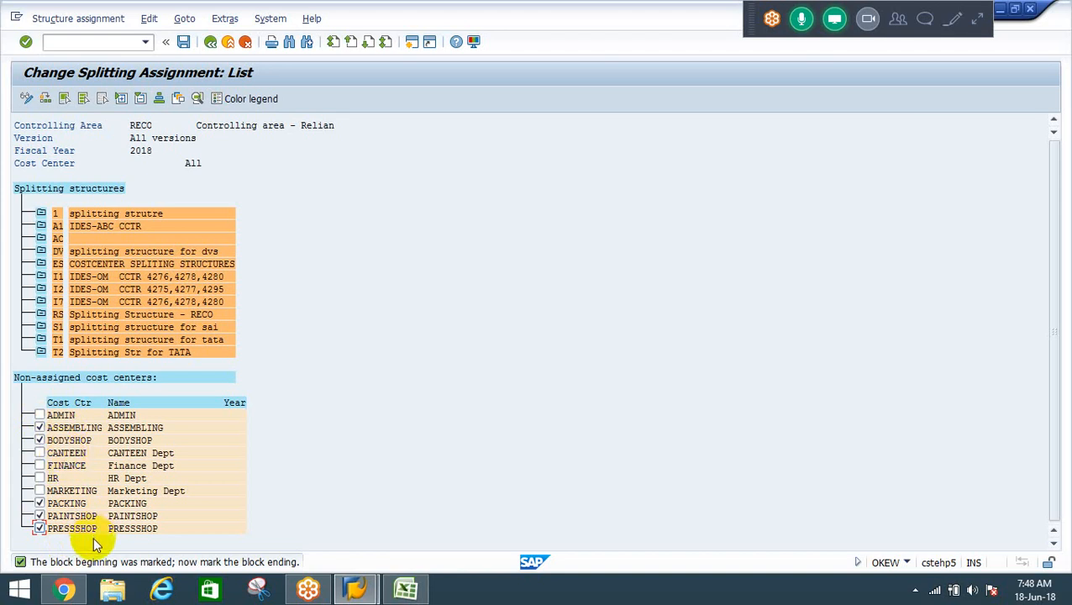
Step: Check the overview of splitting structure RS, return to the list, and assign the marked cost centers to RS
double_click(59, 320)
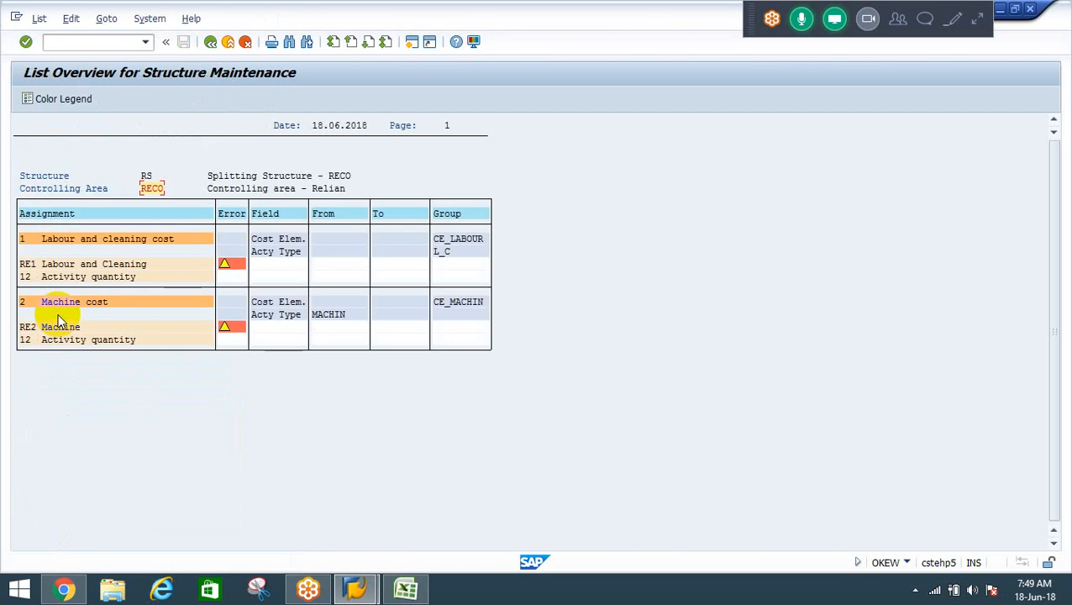
click(210, 42)
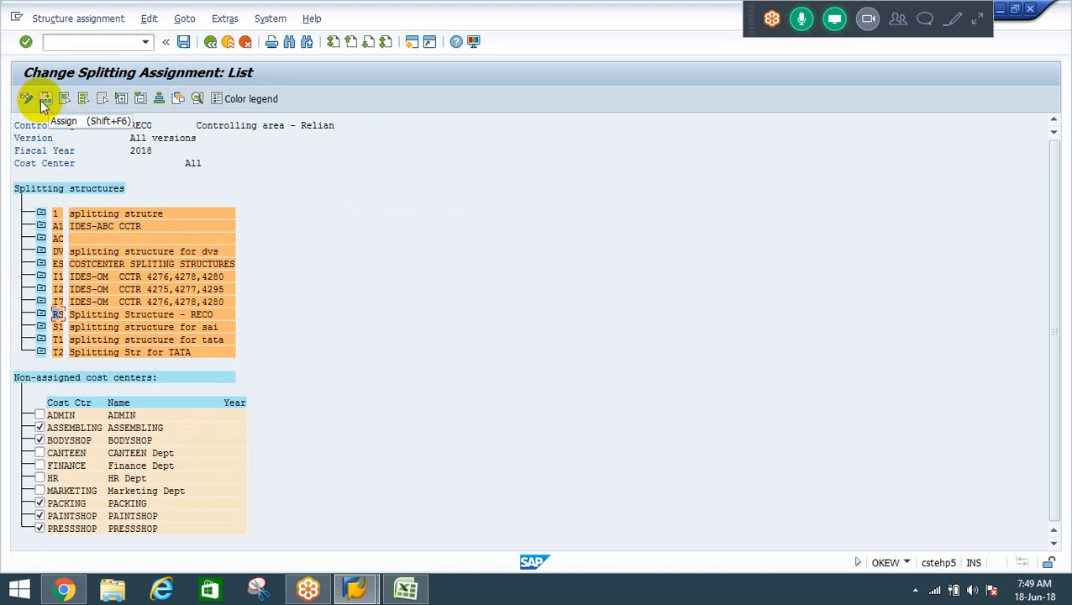
click(57, 316)
click(46, 103)
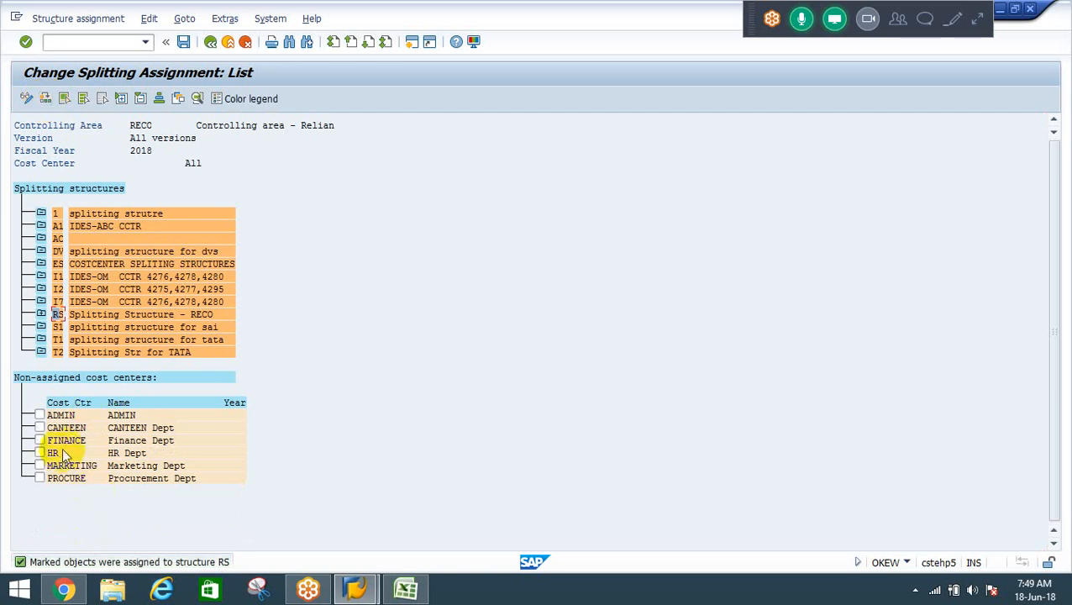
Step: Expand splitting structure RS to show its assigned cost centers and save the assignment under customizing request CSTK900761
click(41, 314)
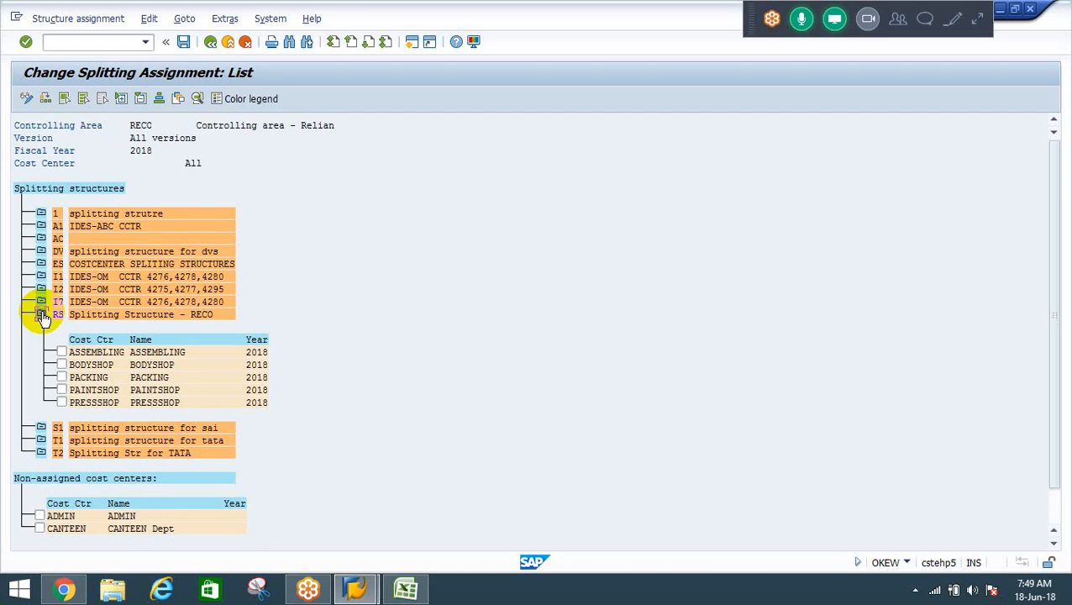
click(184, 42)
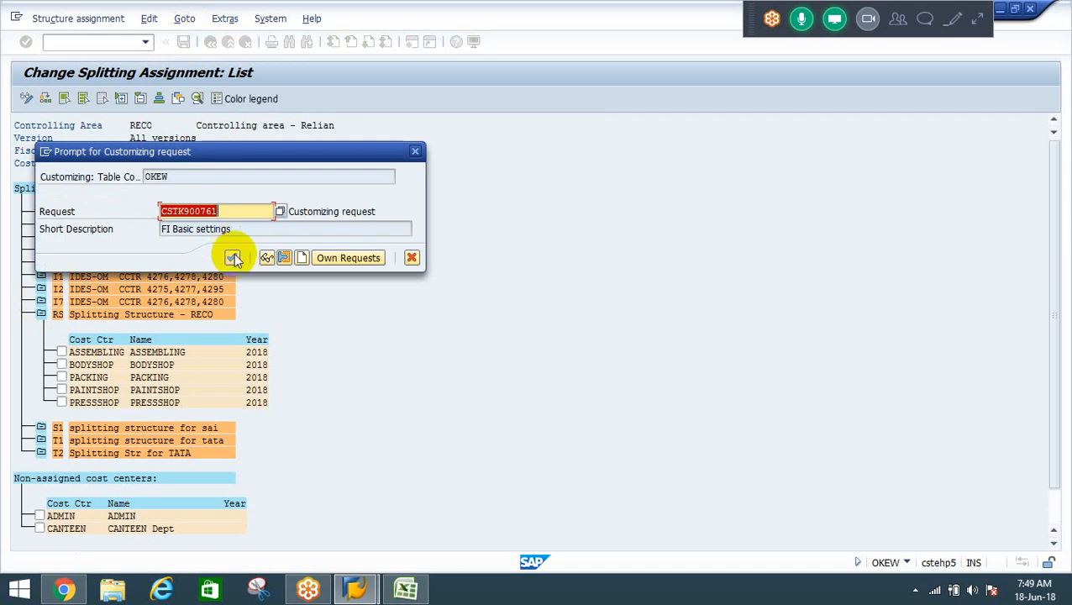
click(233, 257)
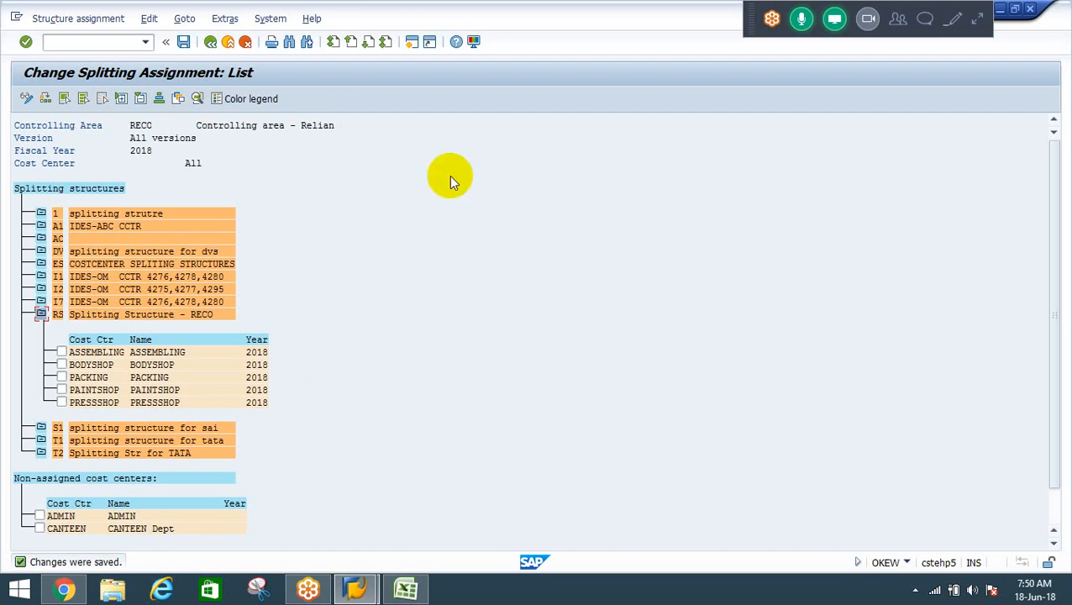
Step: Open an additional SAP session and start cost element and activity input planning with transaction KP06
click(412, 43)
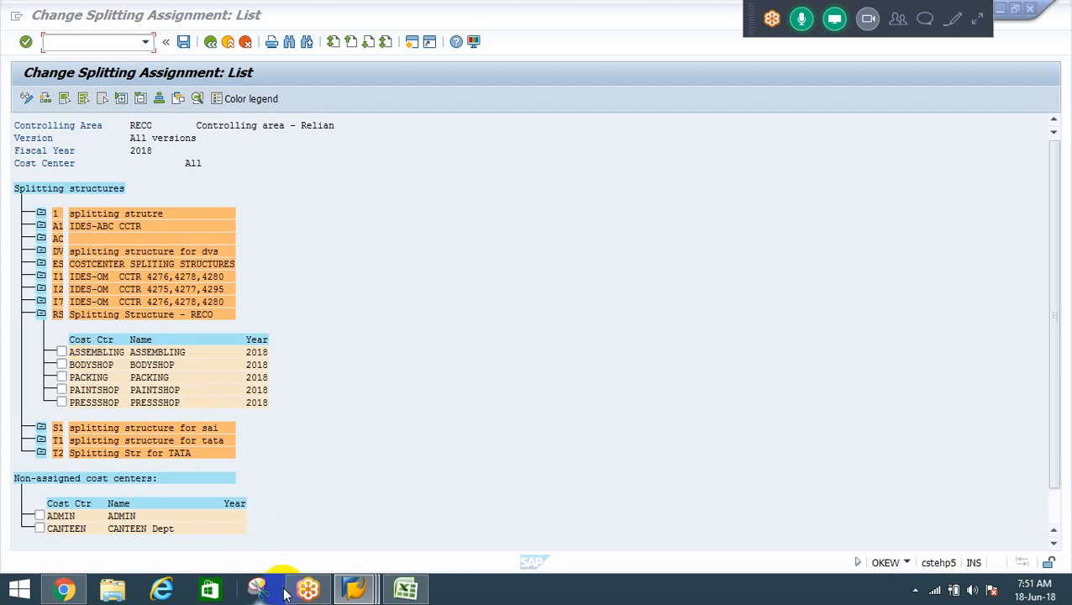
mouse_move(360, 589)
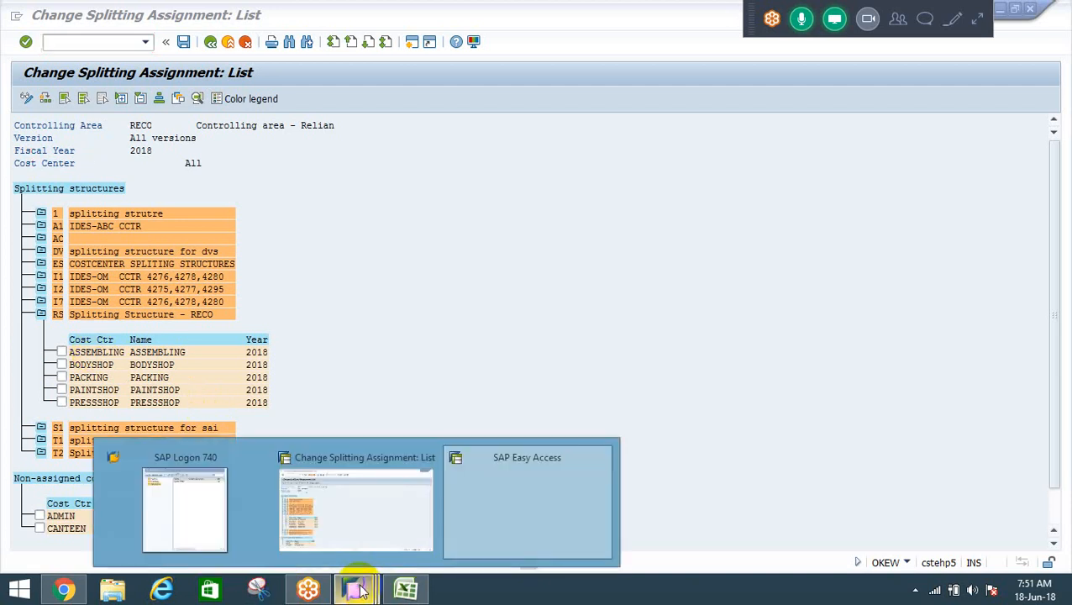
click(447, 483)
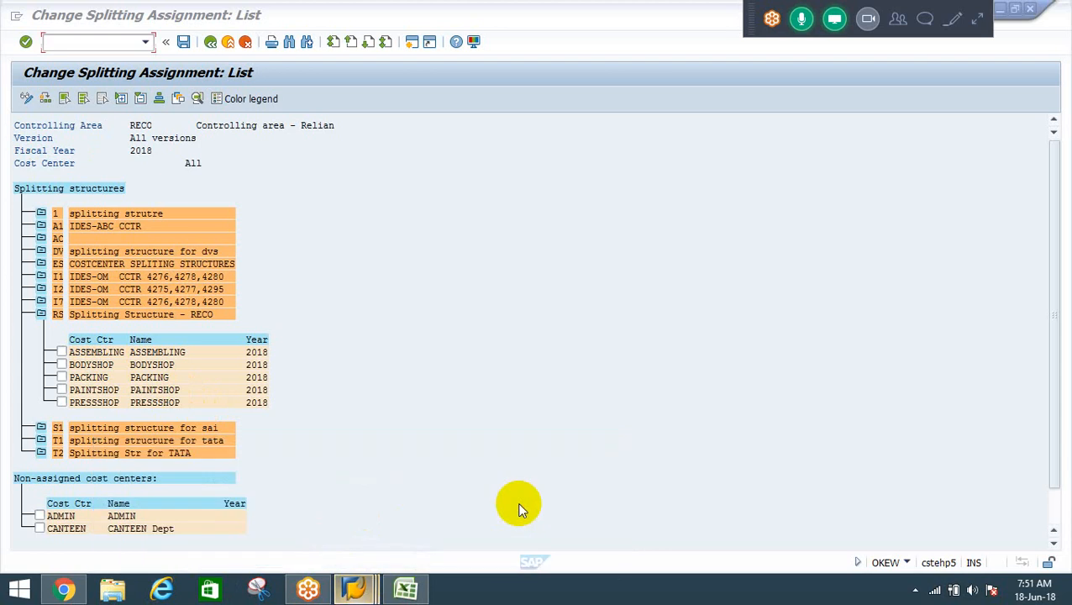
click(74, 41)
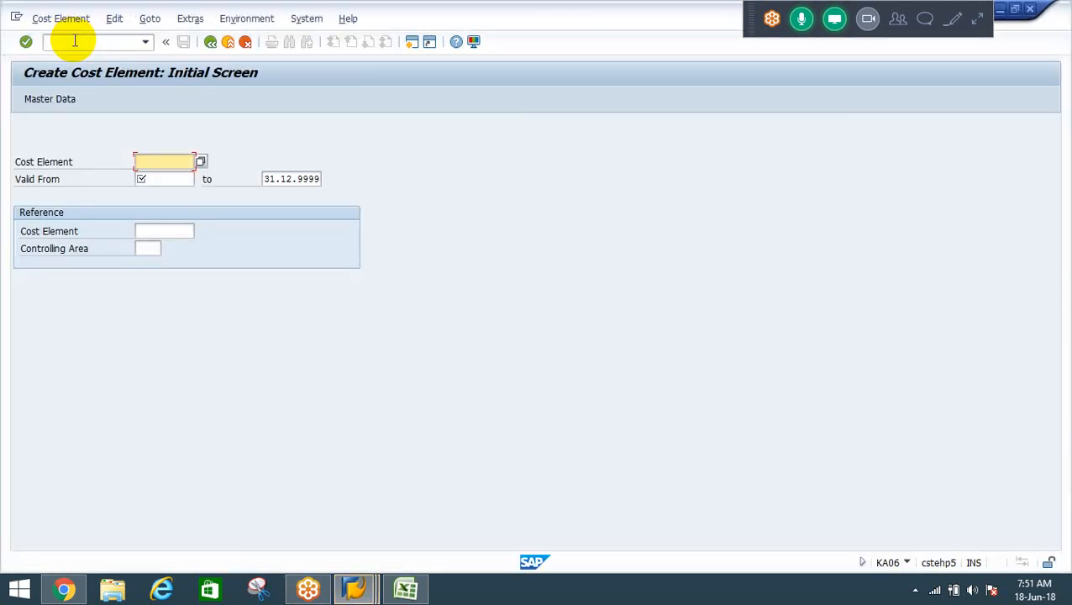
key(F3)
text(kp0)
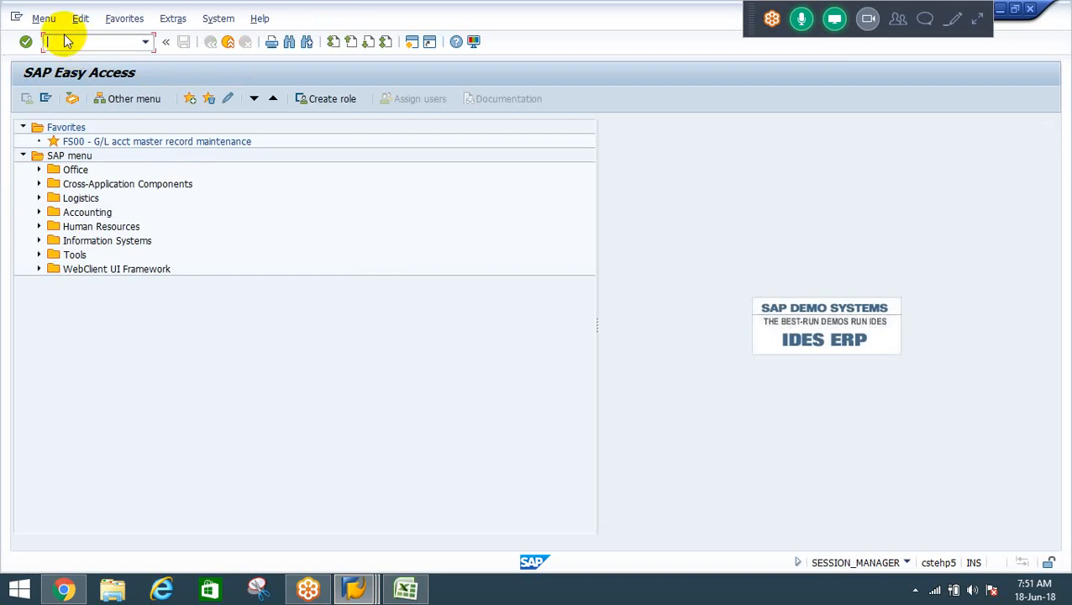
text(6)
key(Return)
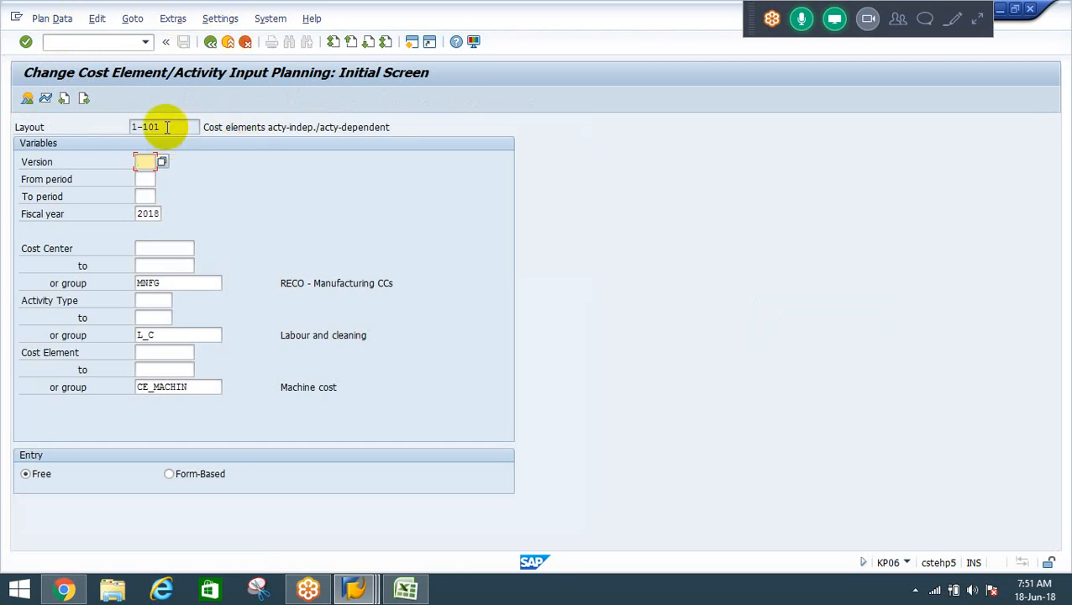
Step: Set the planner profile for cost element planning to SAP103
click(174, 20)
mouse_move(212, 18)
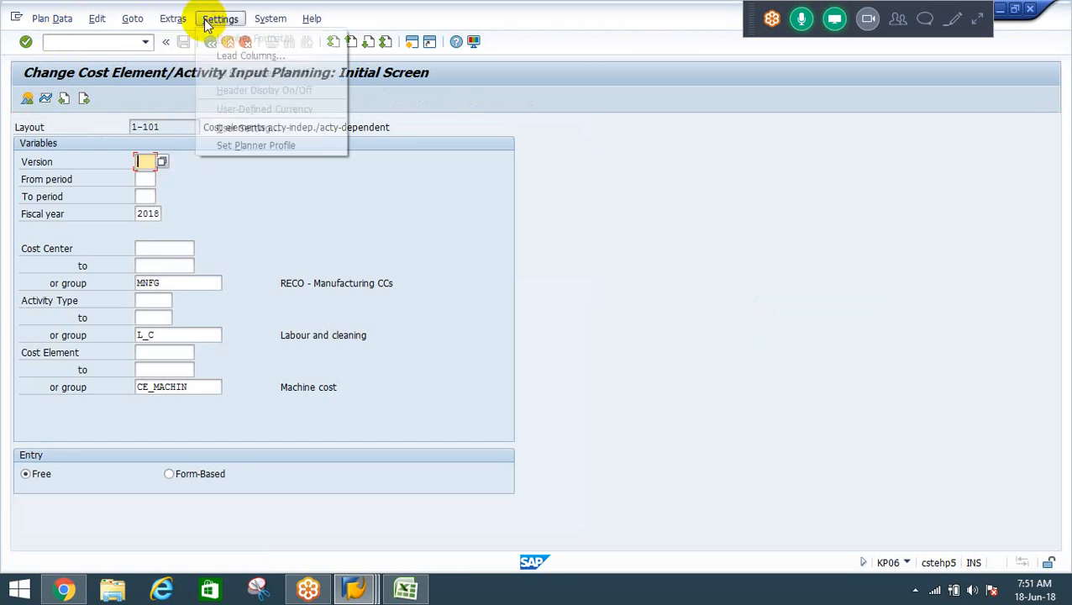
click(256, 145)
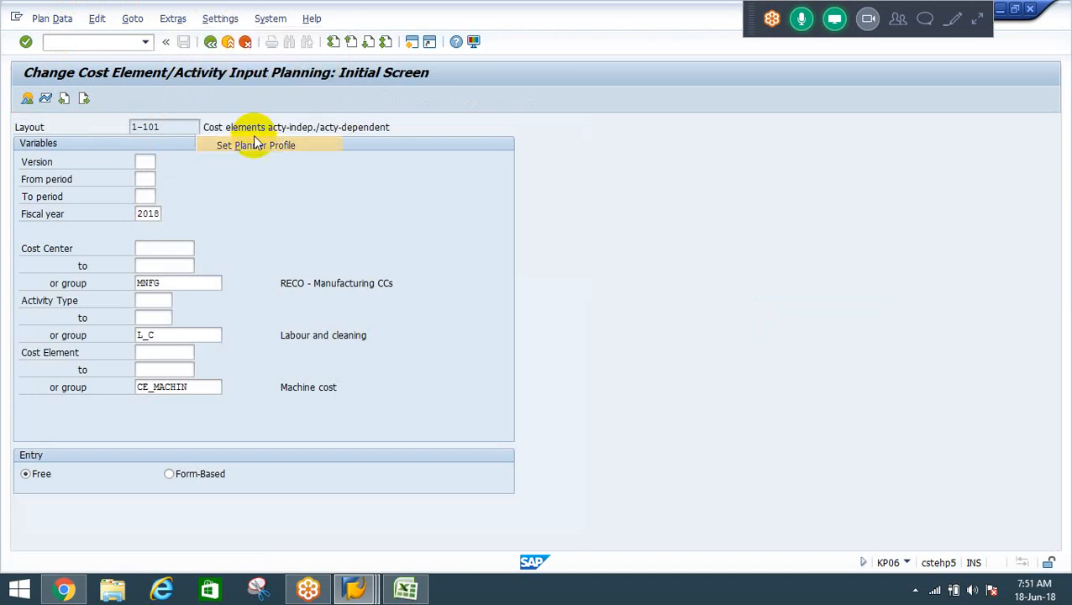
key(BackSpace)
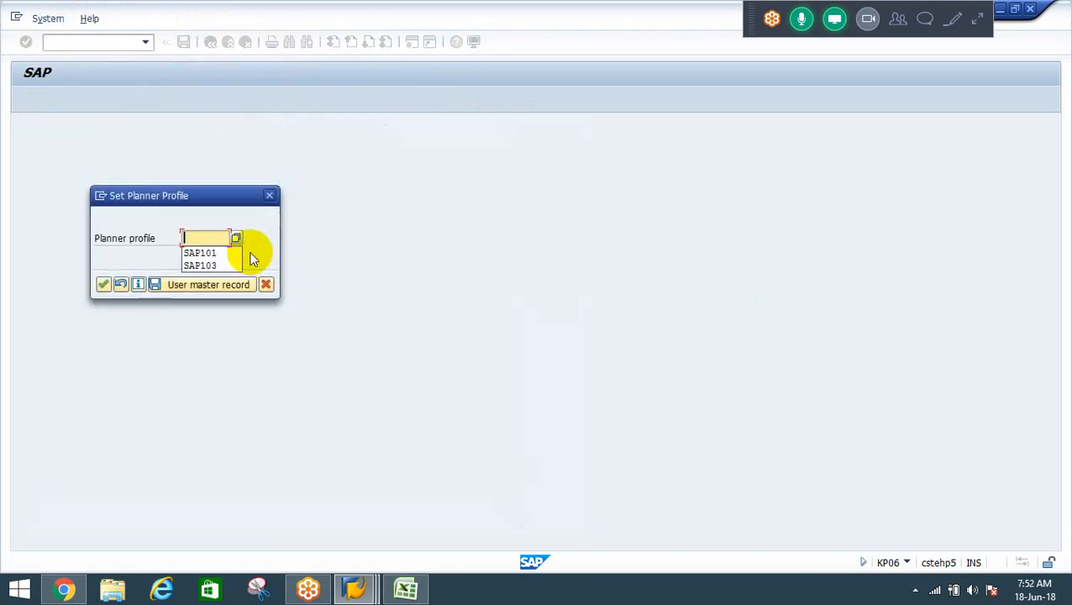
key(Down)
key(Down)
key(Return)
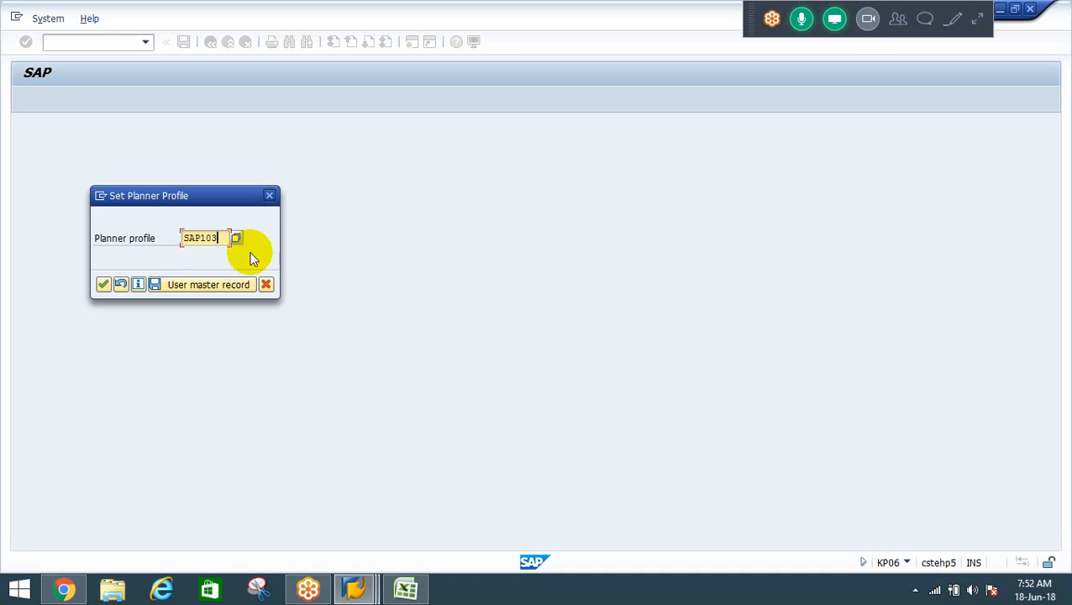
key(Return)
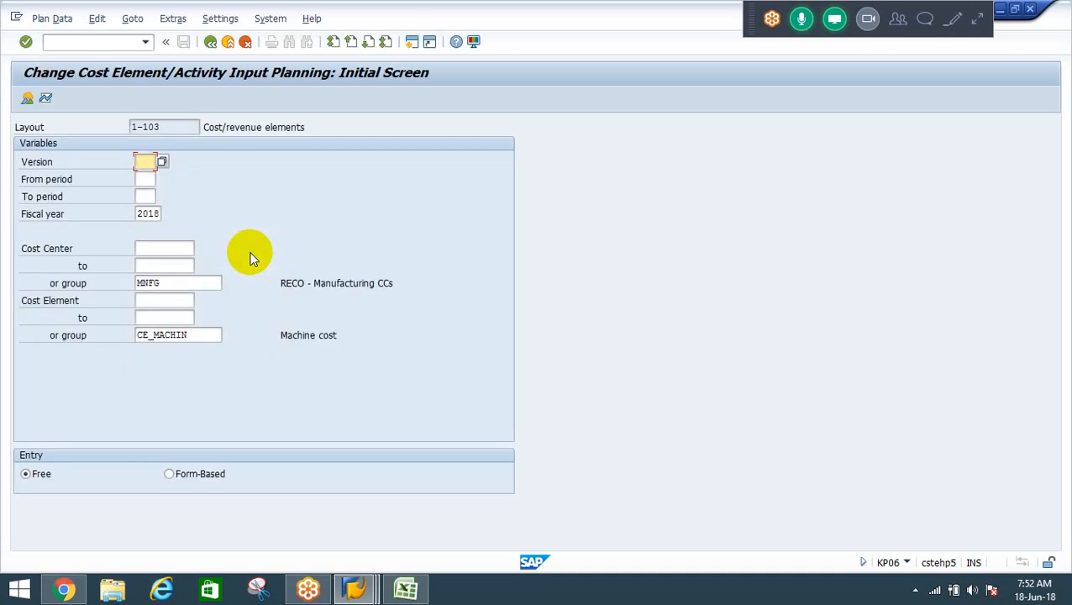
Step: Review the planner profile setting again and confirm SAP103
click(206, 21)
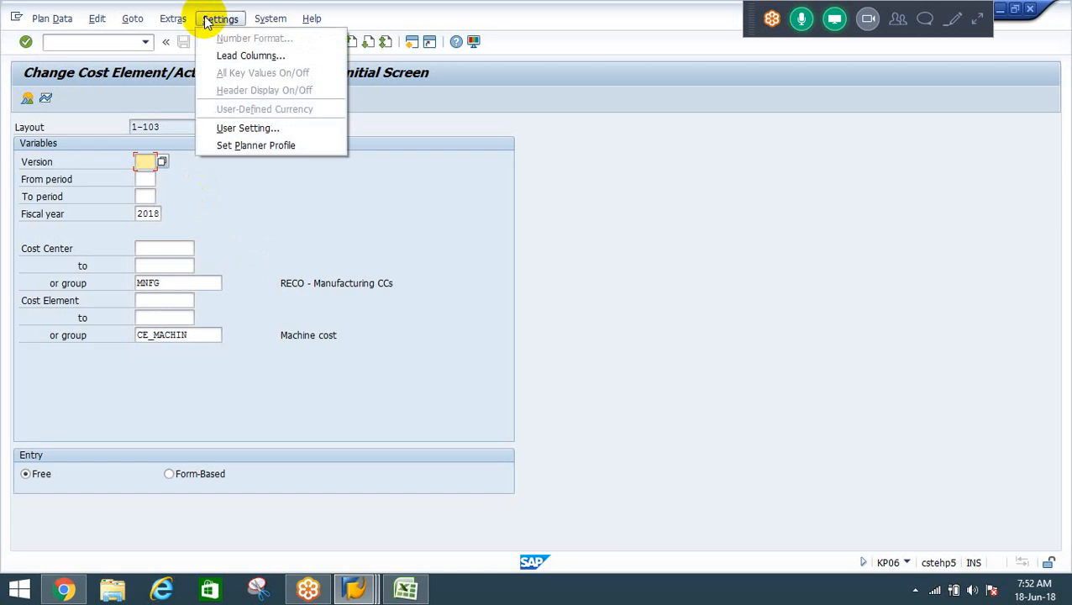
click(240, 146)
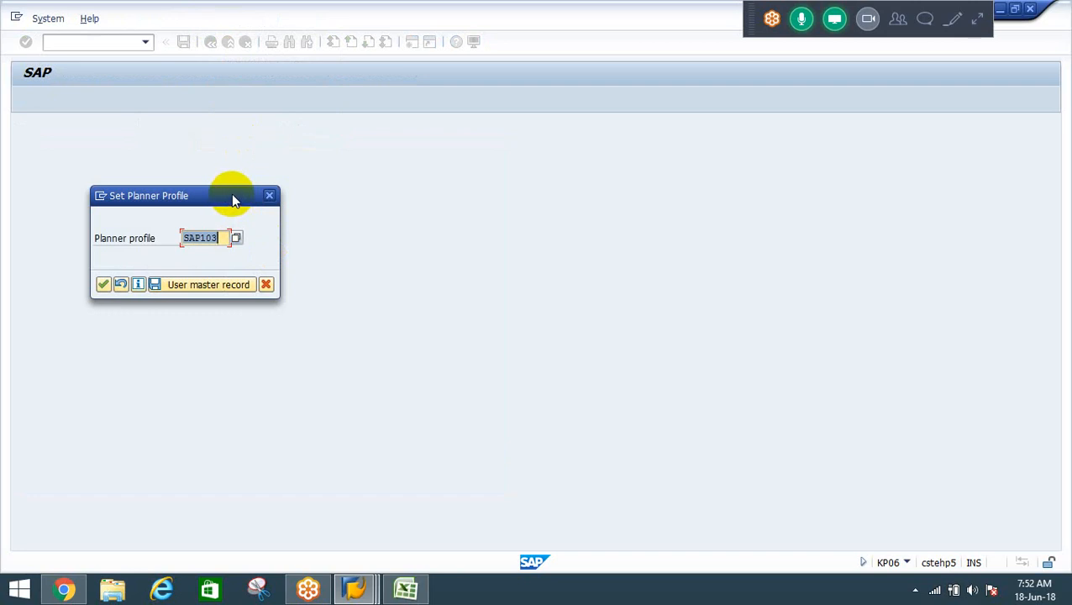
click(221, 237)
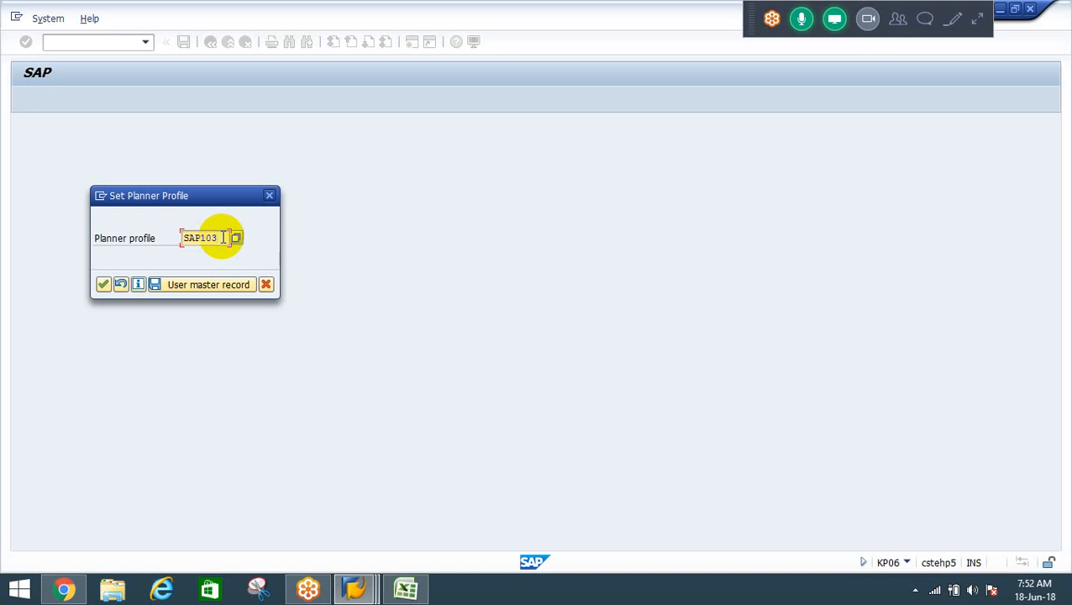
key(Return)
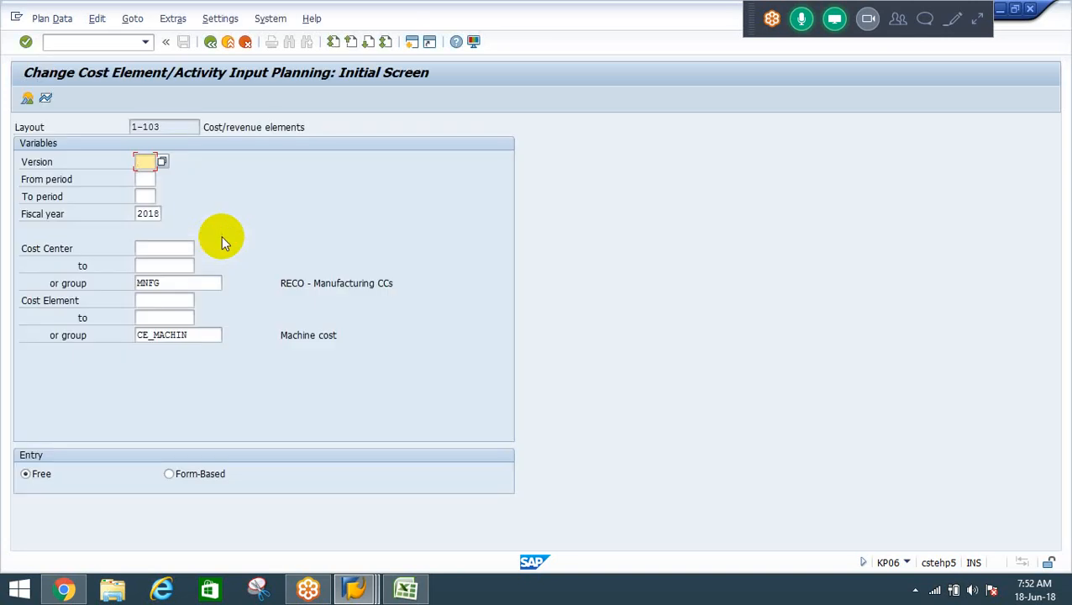
Step: Set the planning variables to version 0 and periods 1 to 12
click(139, 162)
text(0)
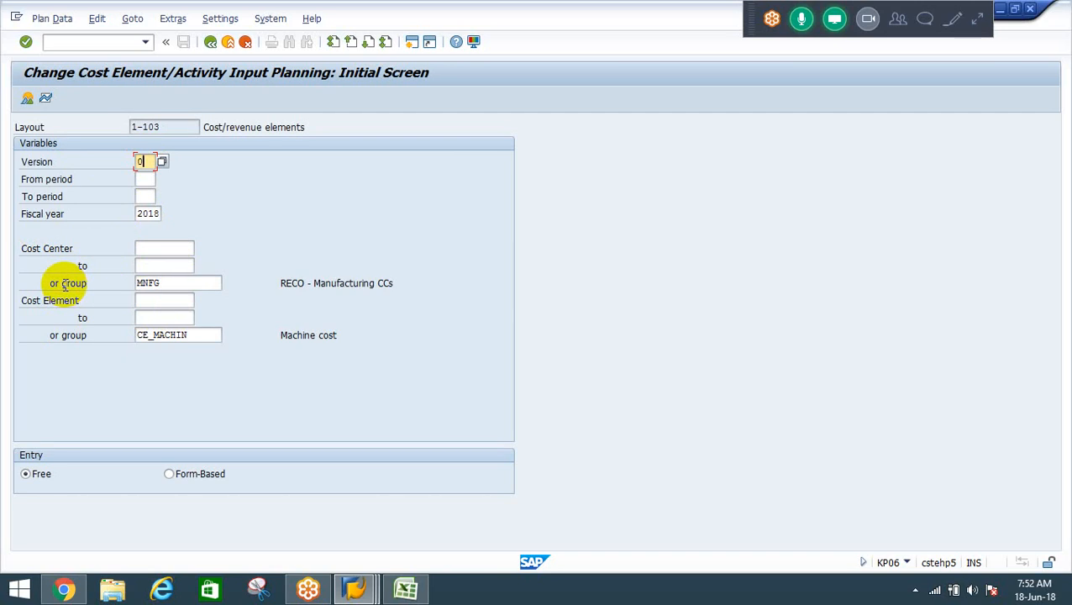
click(141, 179)
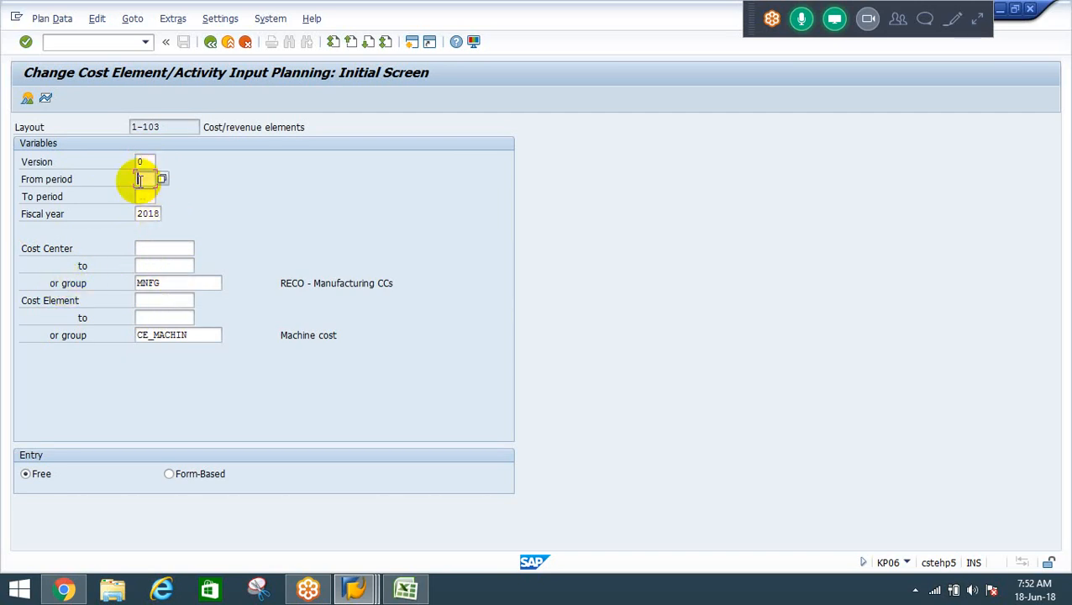
text(1)
key(Down)
key(Tab)
double_click(141, 181)
text(1)
key(Tab)
text(12)
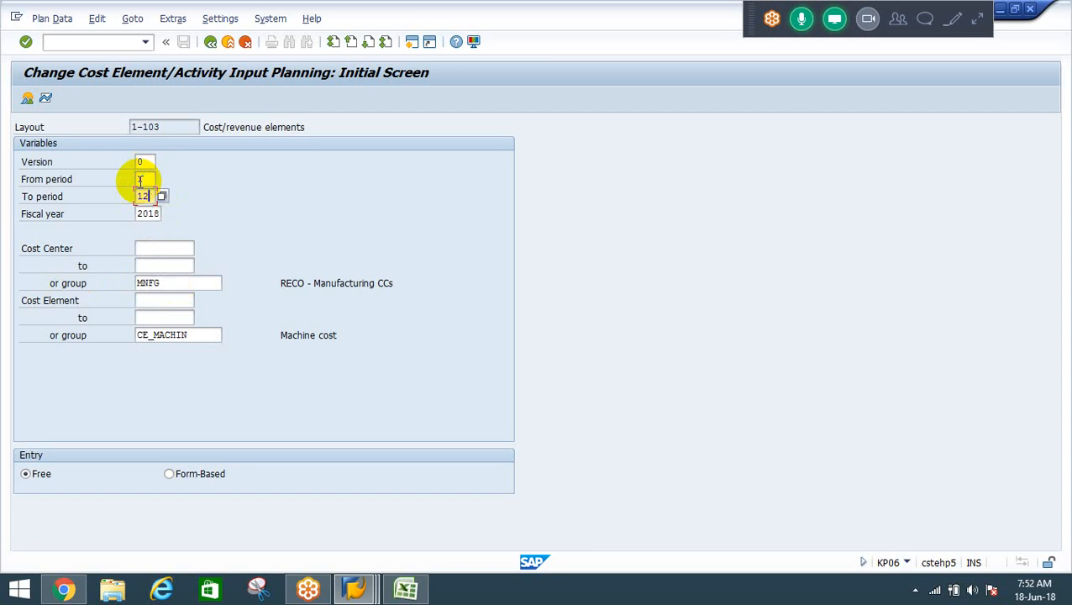
key(Tab)
key(Tab)
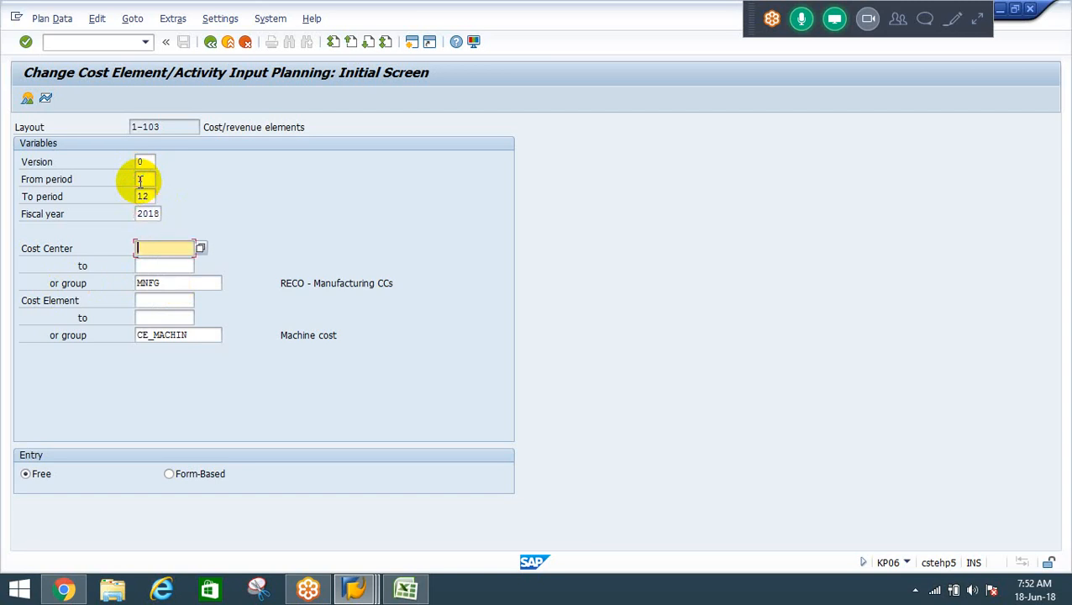
Step: Select ASSEMBLING as the cost center from the list of possible values and clear the cost center group MNFG
click(141, 180)
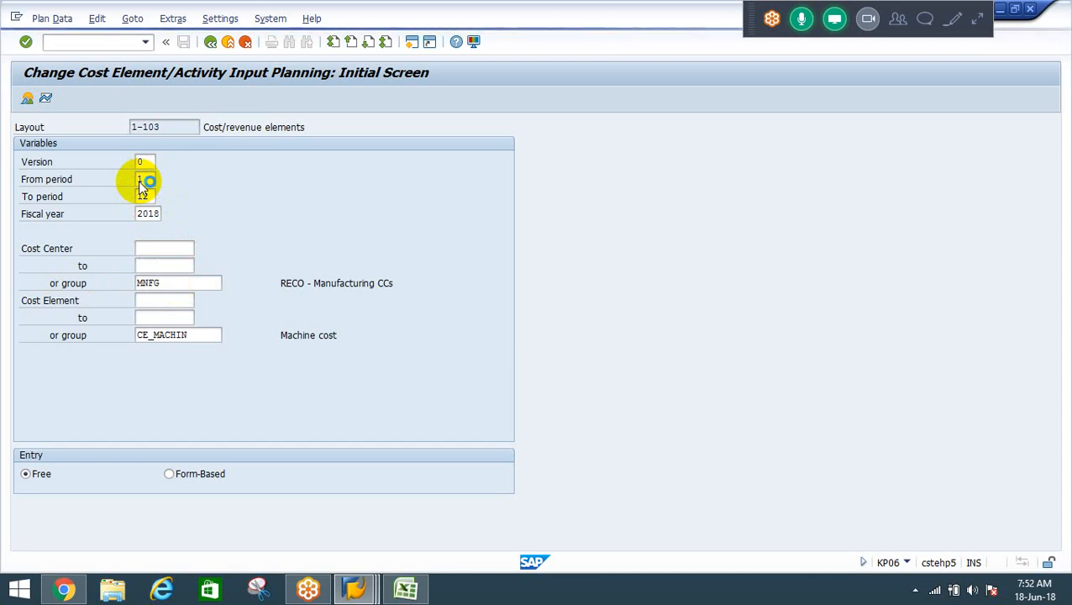
key(F4)
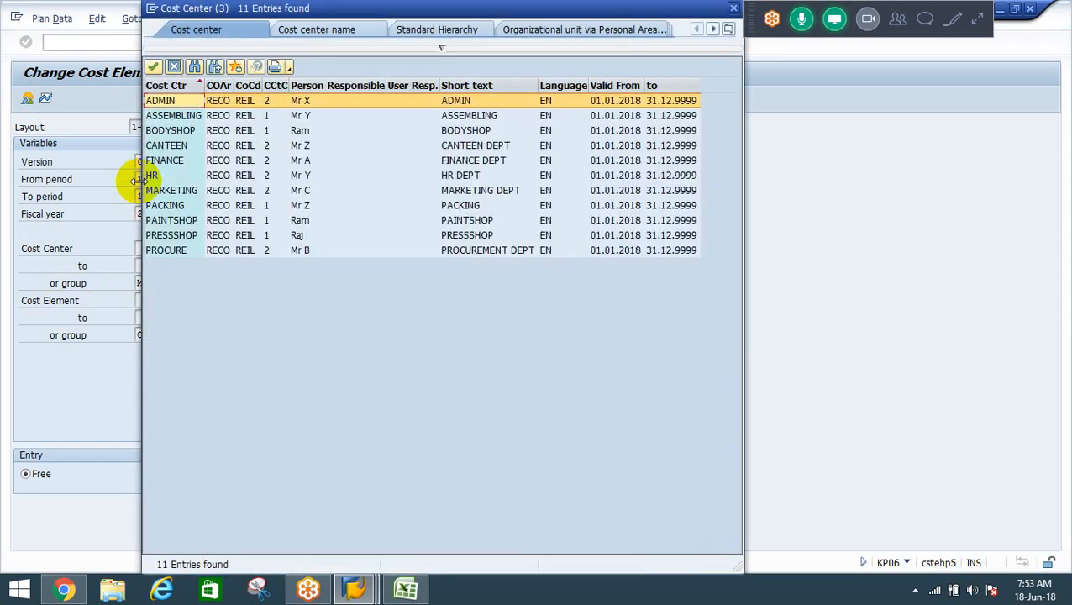
key(Escape)
key(Down)
key(Down)
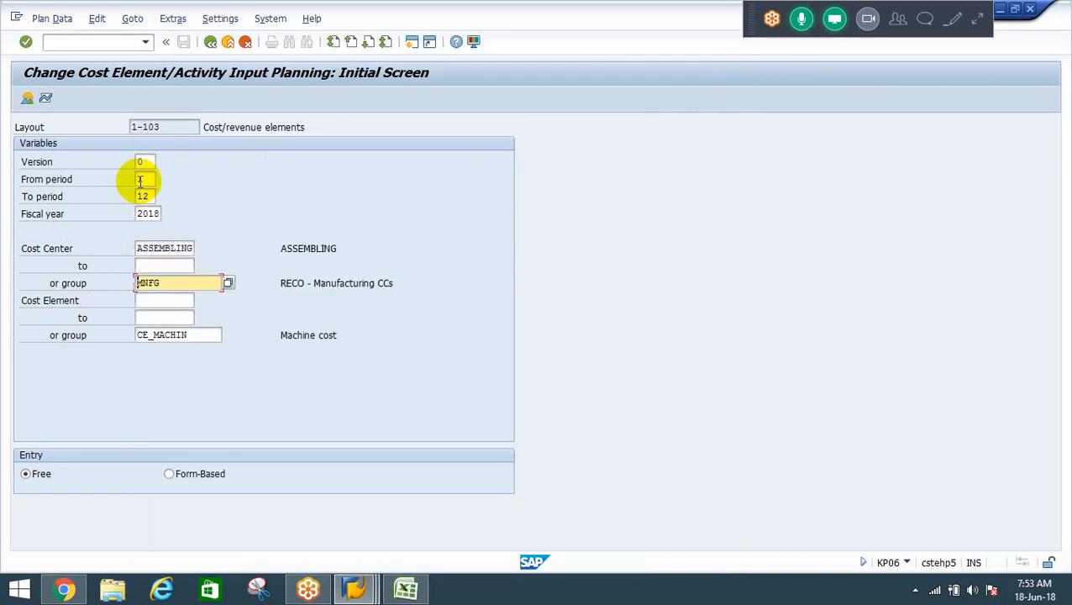
key(shift+End)
key(Delete)
key(Down)
key(Down)
key(Down)
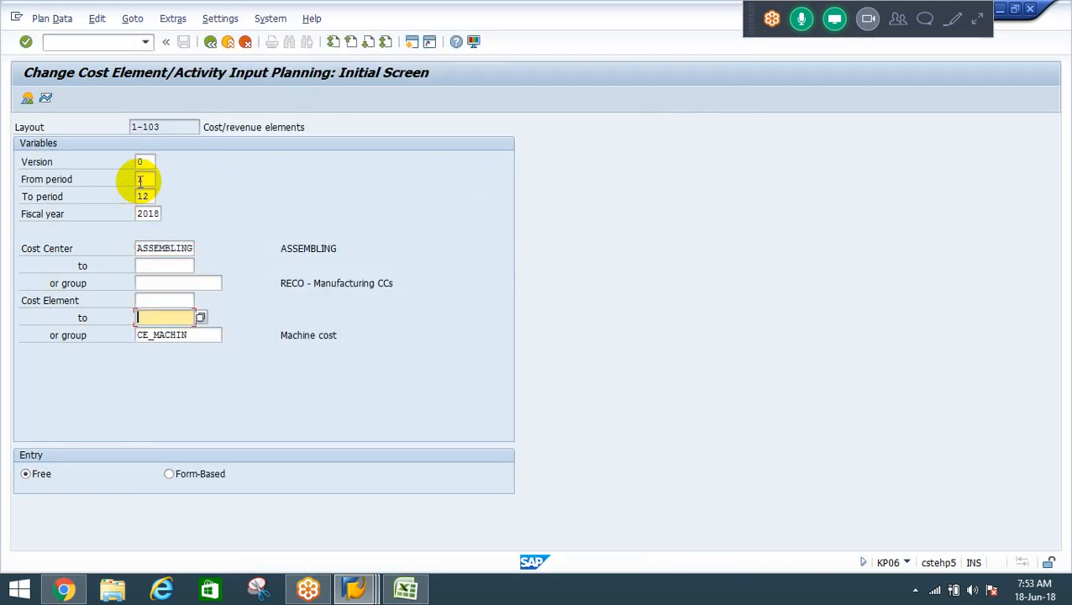
Step: Clear the cost element group CE_MACHIN and choose 400000 (Salaries) as the starting cost element from the possible values
key(shift+End)
key(Delete)
key(Up)
key(Up)
key(BackSpace)
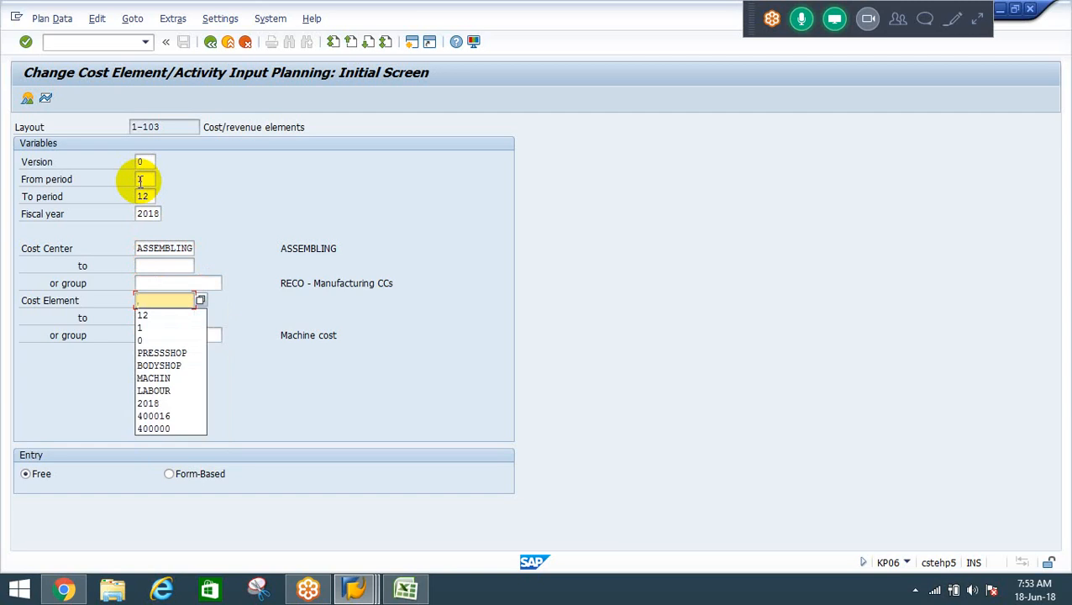
key(F4)
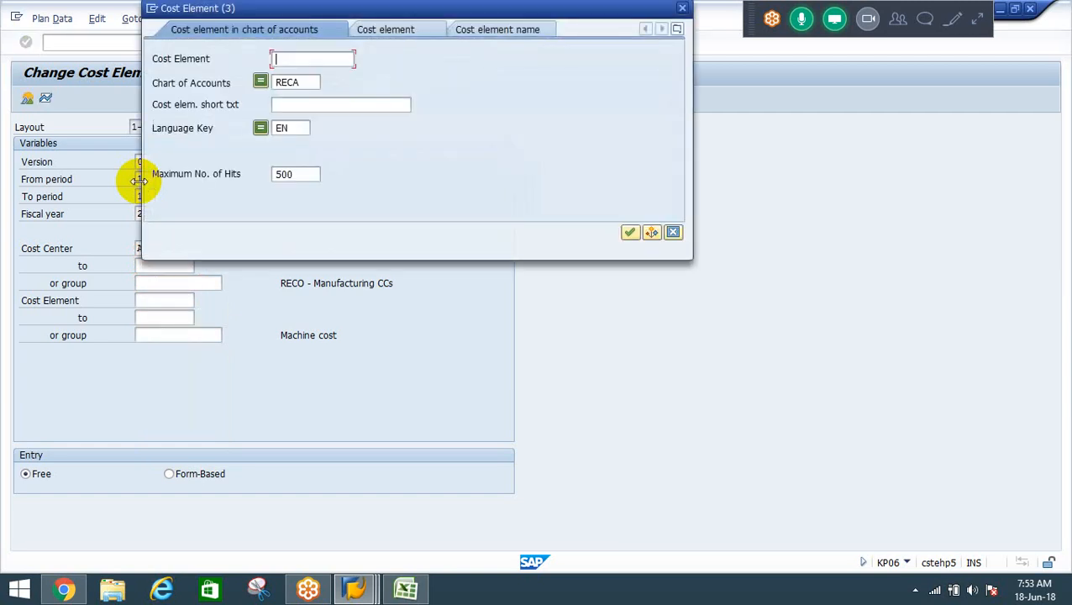
key(Return)
key(Return)
key(Tab)
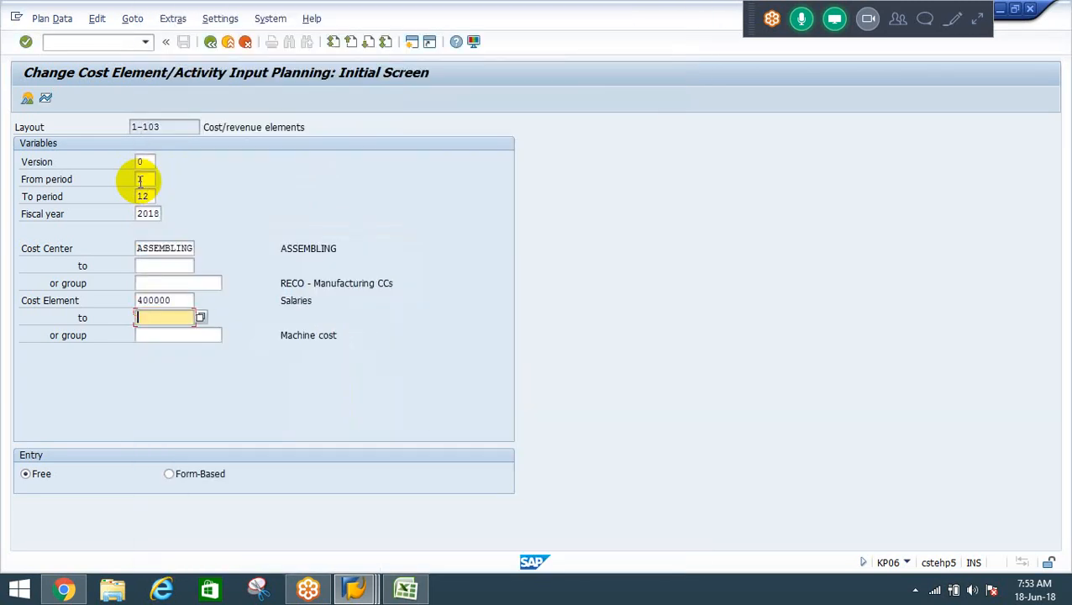
Step: Choose 400022 (Travelling exp) from the possible values as the end of the cost element range
key(F4)
key(Tab)
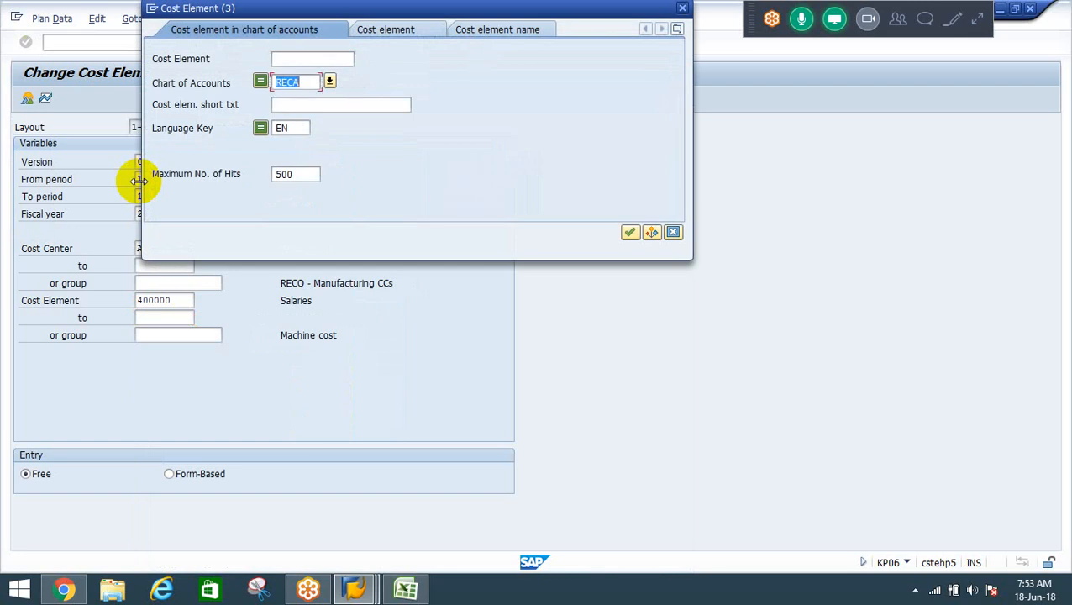
key(Return)
key(Down)
key(Down)
key(Down)
key(Down)
key(Down)
key(Down)
key(Down)
key(Down)
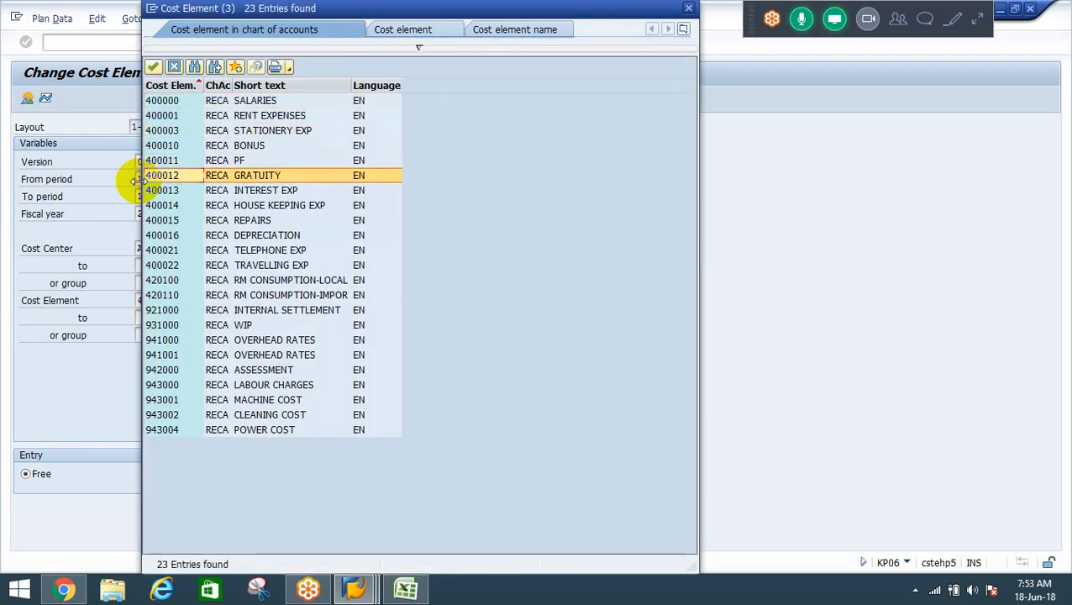
key(Down)
key(Down)
key(Down)
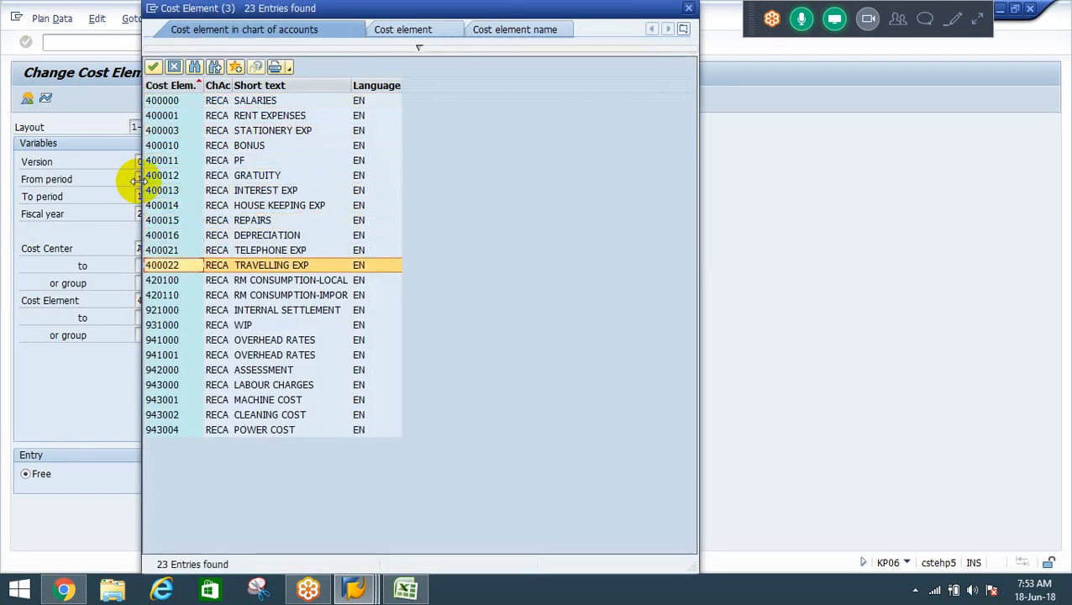
key(Return)
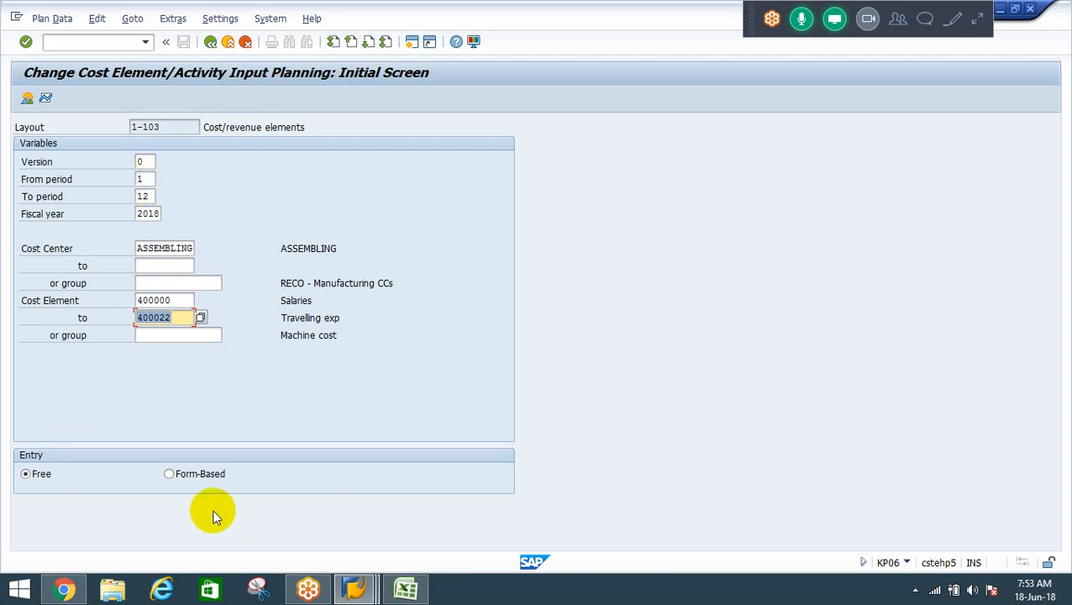
Step: Open the planning overview with form-based entry and enter total plan costs of 120000 for Salaries and 6000 for Bonus
click(169, 474)
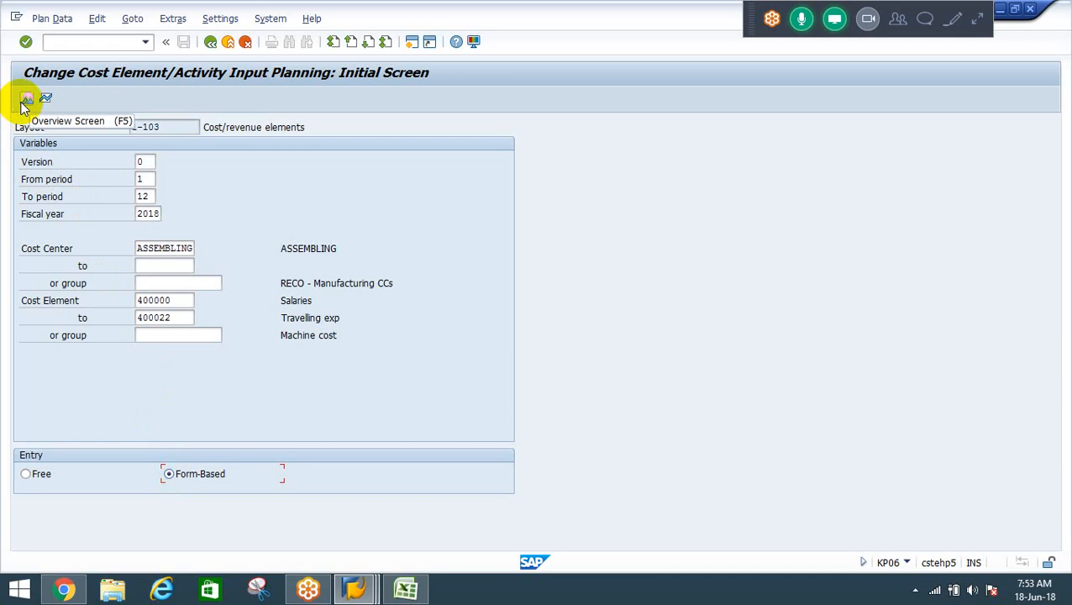
click(25, 101)
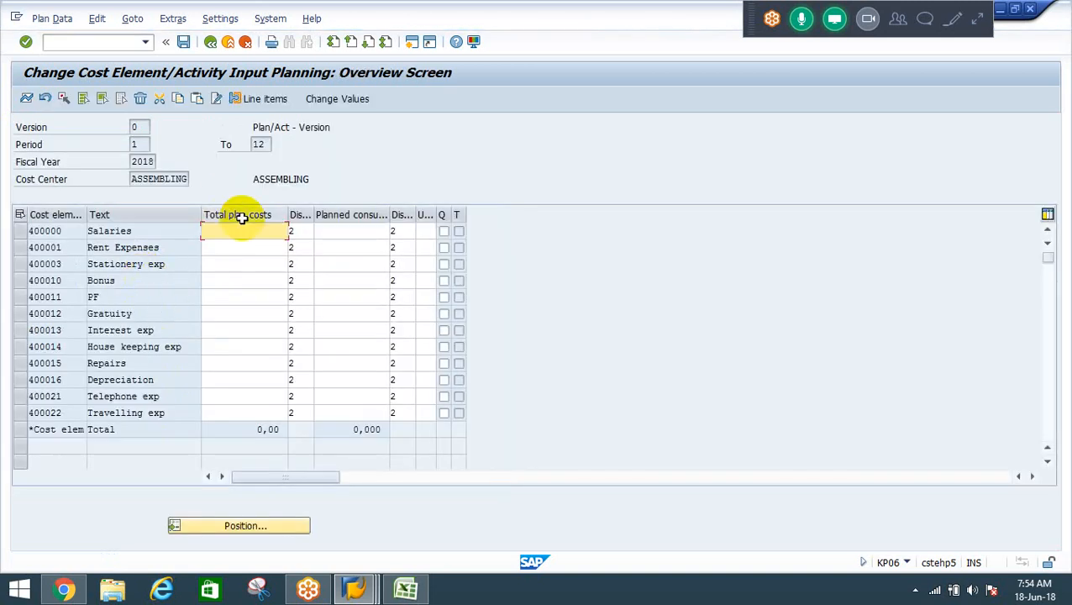
text(120000)
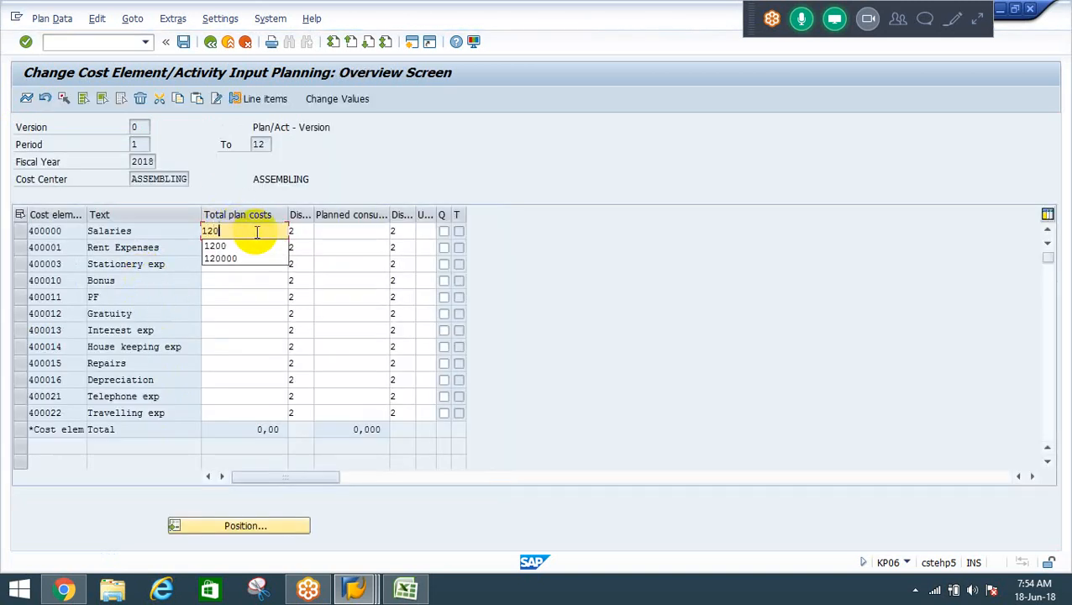
key(Down)
key(Down)
key(Down)
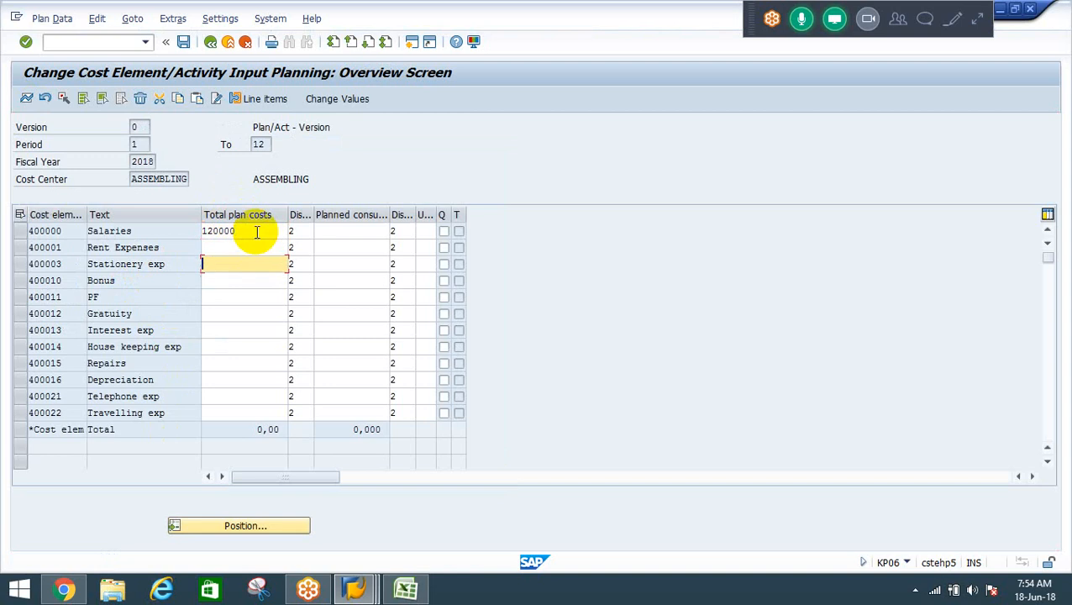
text(6000)
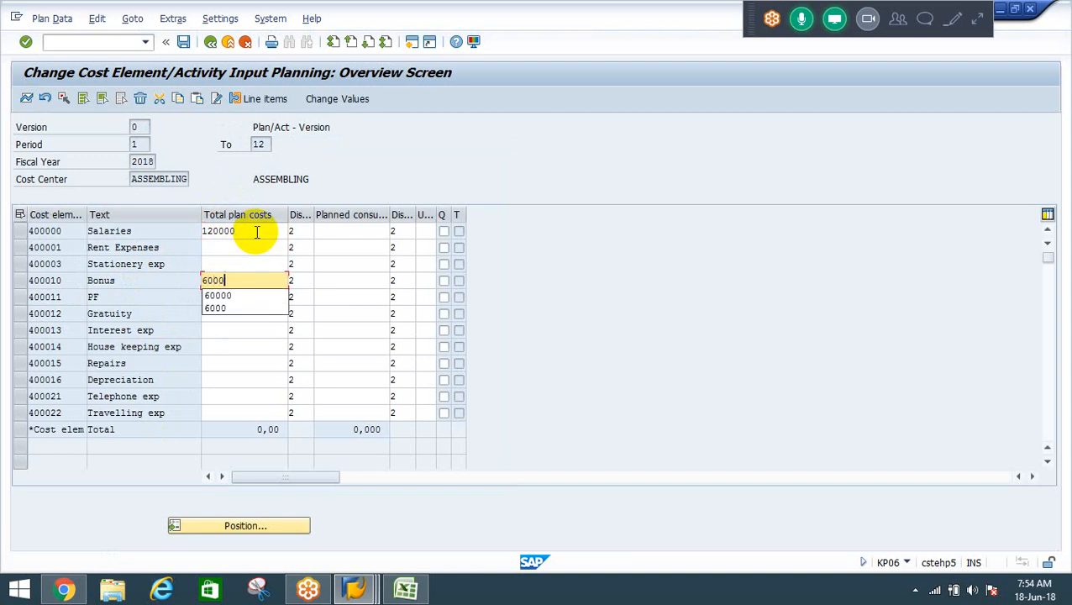
Step: Enter total plan costs of 6000 for PF and 1200 for Gratuity
key(Tab)
key(Down)
key(shift+Tab)
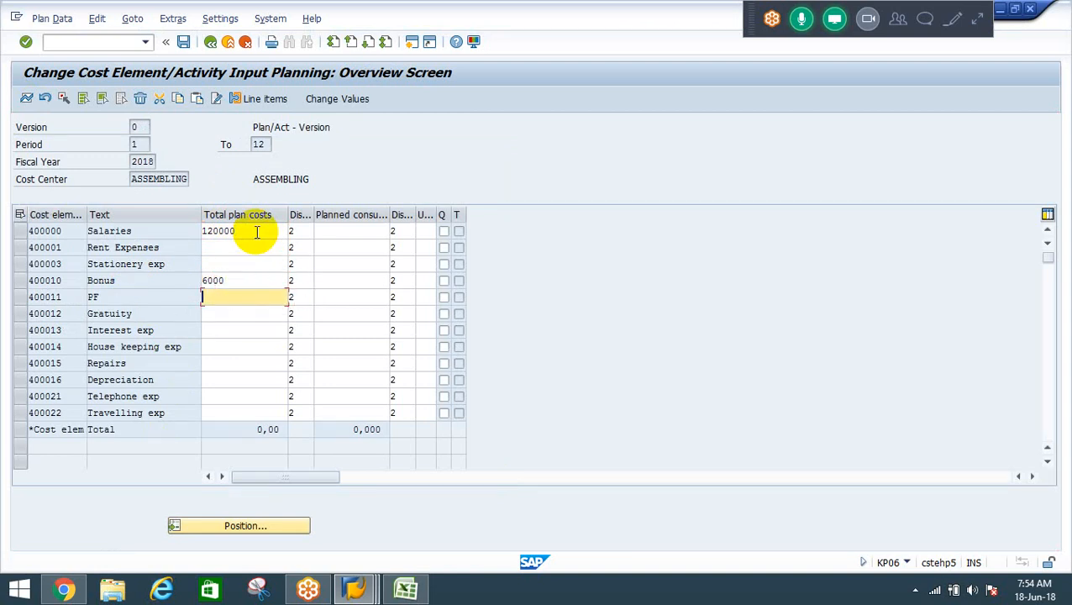
text(6000)
key(Tab)
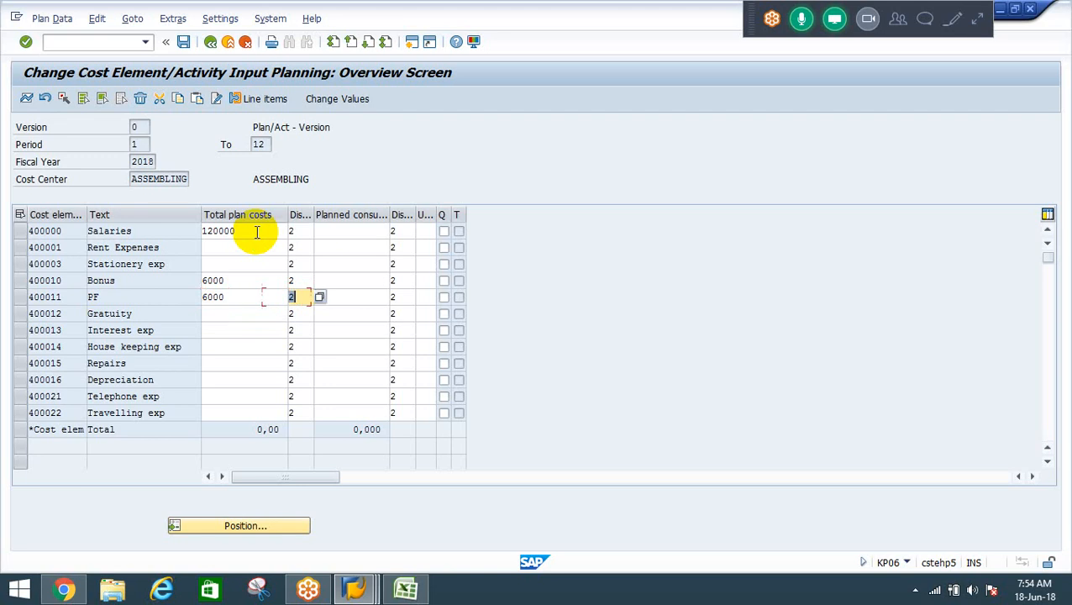
key(Down)
key(shift+Tab)
text(1200)
key(Tab)
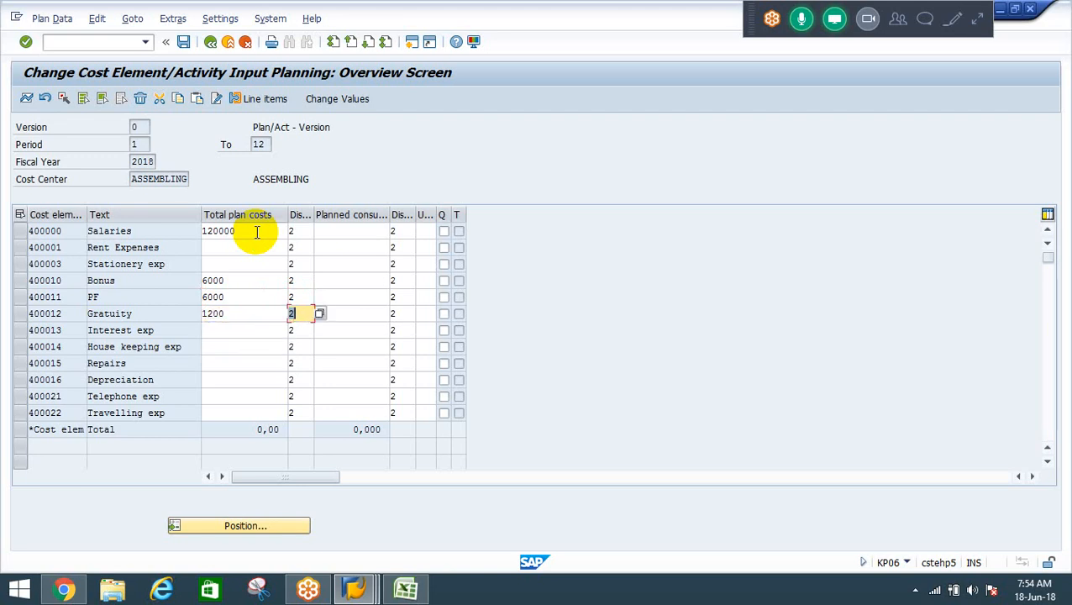
Step: Enter total plan costs of 30000 for Repairs and 60000 for Depreciation
key(Down)
key(Down)
key(shift+Tab)
key(Down)
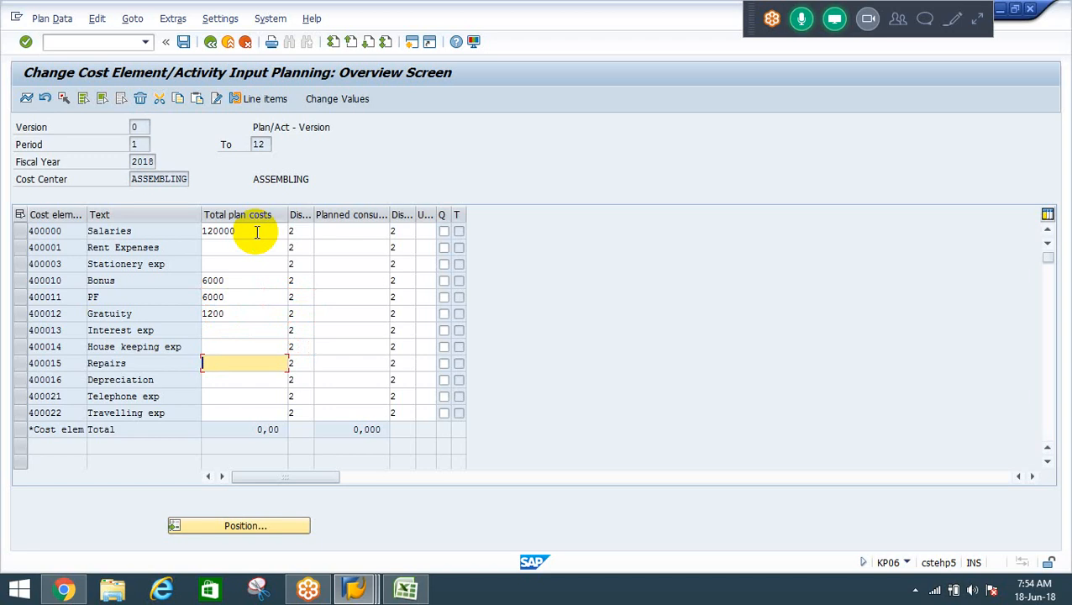
text(30000)
key(Down)
text(60000)
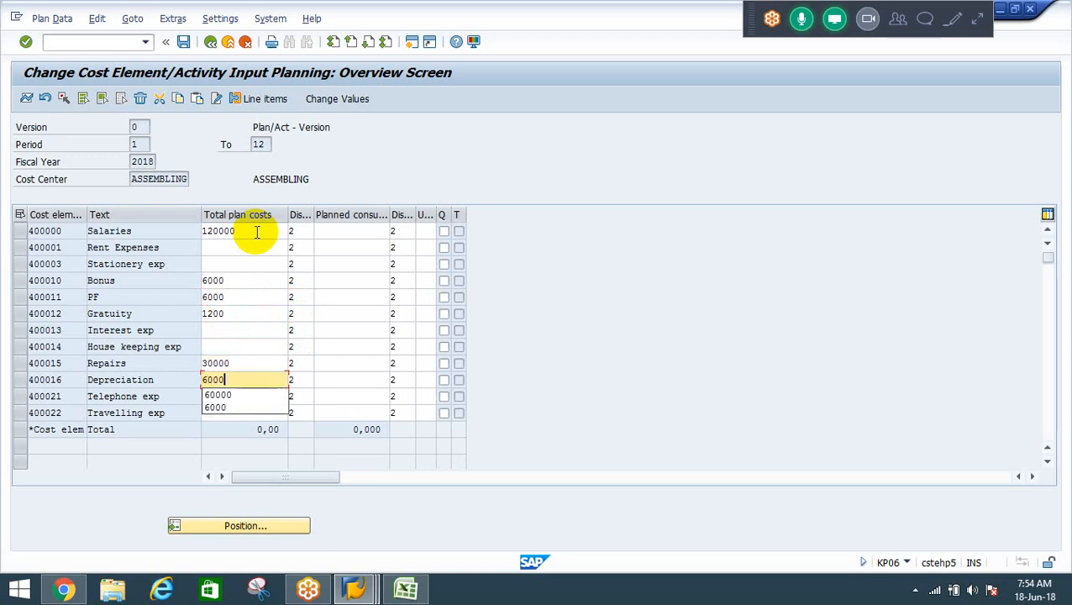
Step: Set the distribution key for the Salaries plan costs to 1
key(Up)
key(Up)
key(Up)
key(Up)
key(Up)
key(Up)
key(Up)
key(Up)
key(Up)
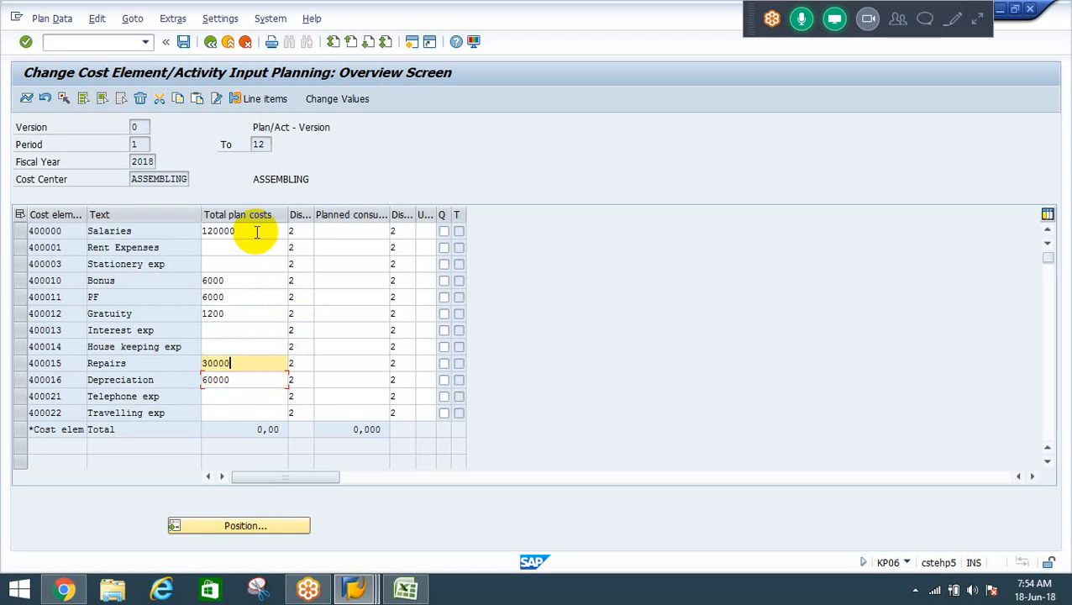
key(Tab)
text(1)
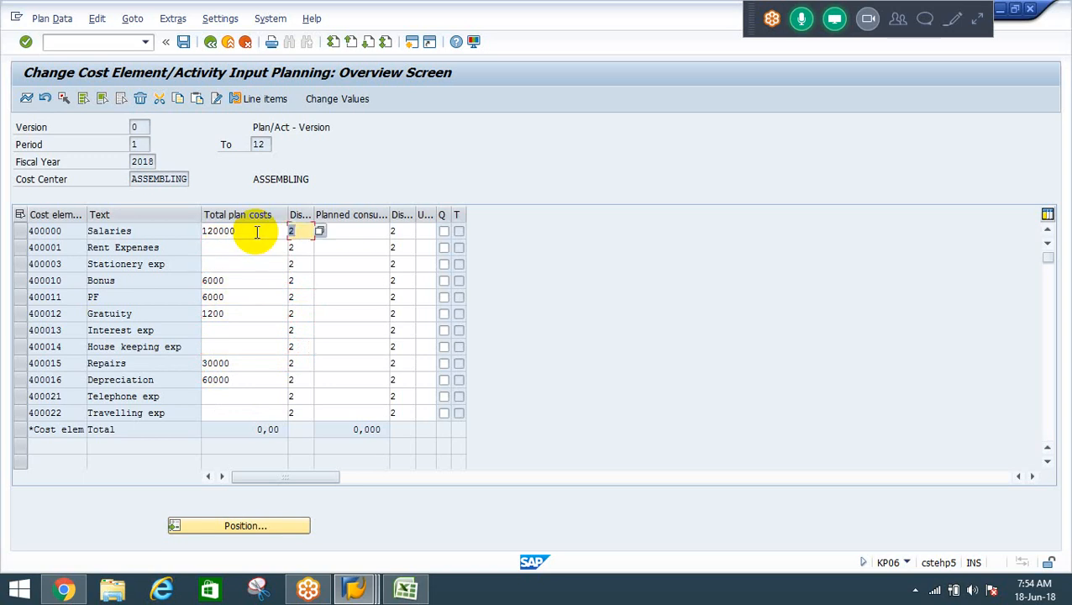
Step: Set the distribution key for the plan costs of Bonus, PF and Gratuity to 1
key(Down)
key(Down)
key(Down)
text(1)
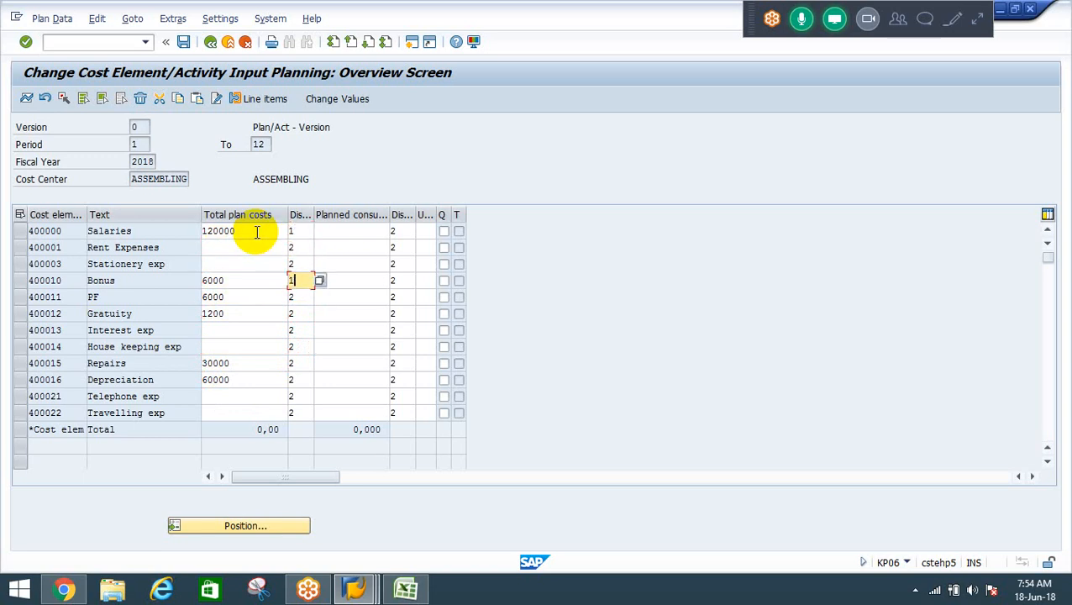
key(Down)
text(1)
key(Down)
text(1)
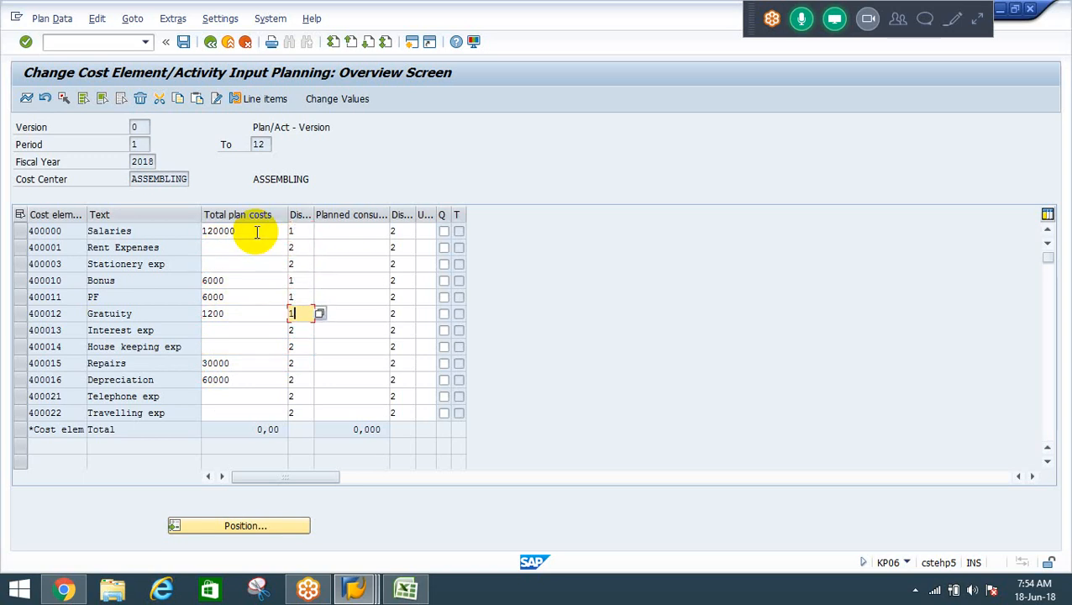
Step: Set the distribution key for the Repairs and Depreciation plan costs to 1 and save the cost planning
key(Down)
key(Down)
key(Down)
text(1)
key(Down)
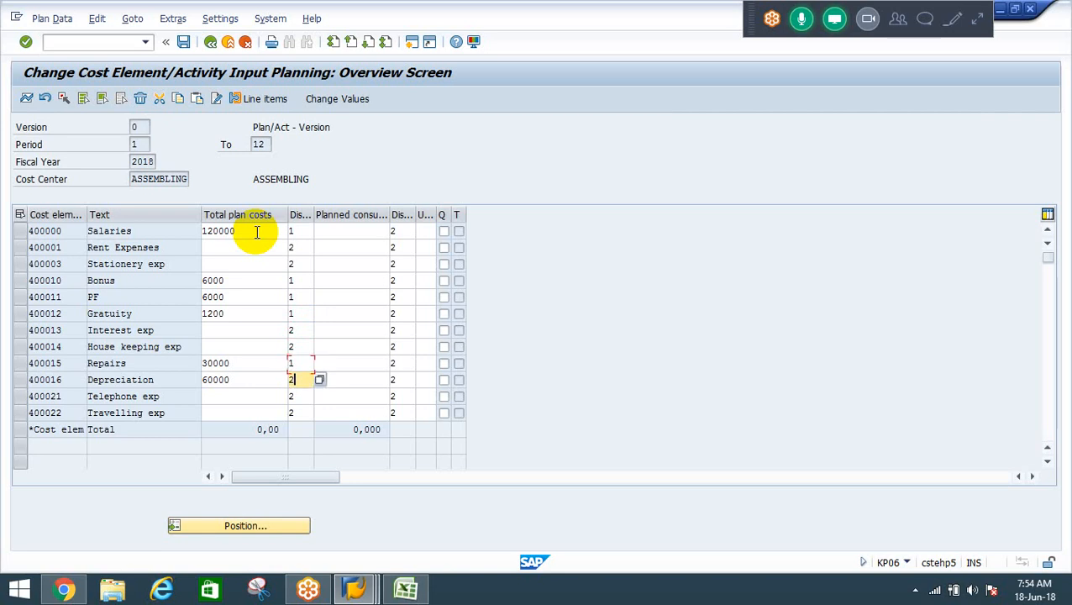
text(1)
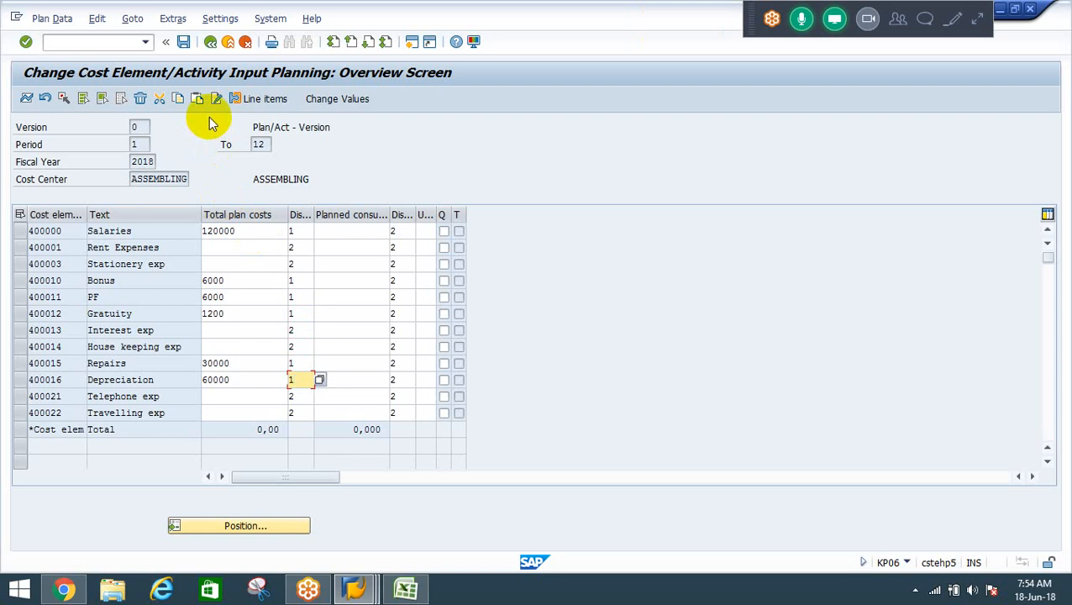
click(183, 42)
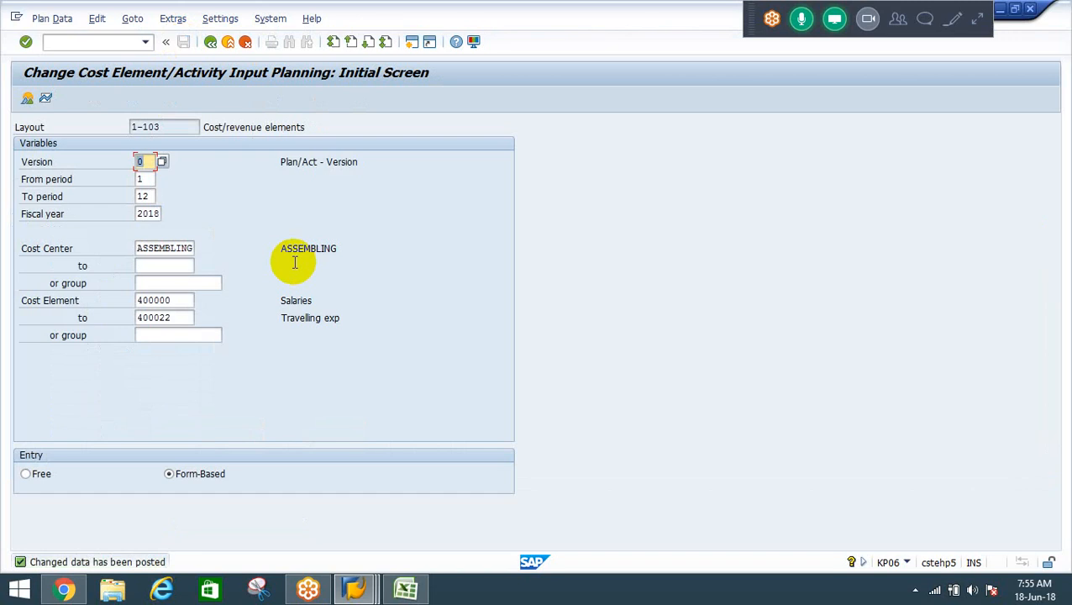
Step: Leave cost element planning, open transaction KP26 and clear the activity type group L_C
click(231, 42)
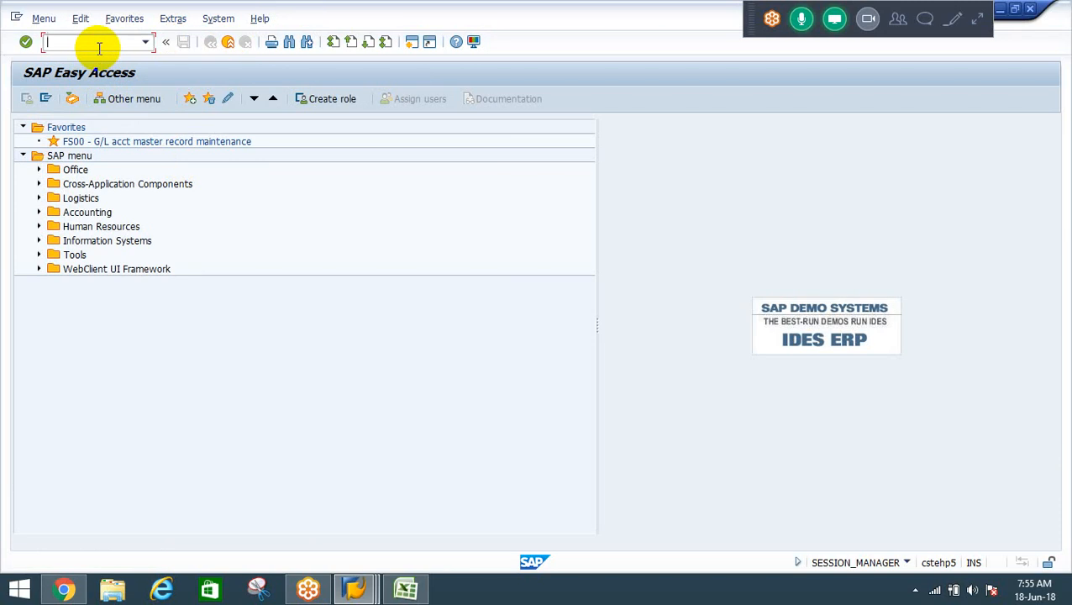
text(kp26)
key(Return)
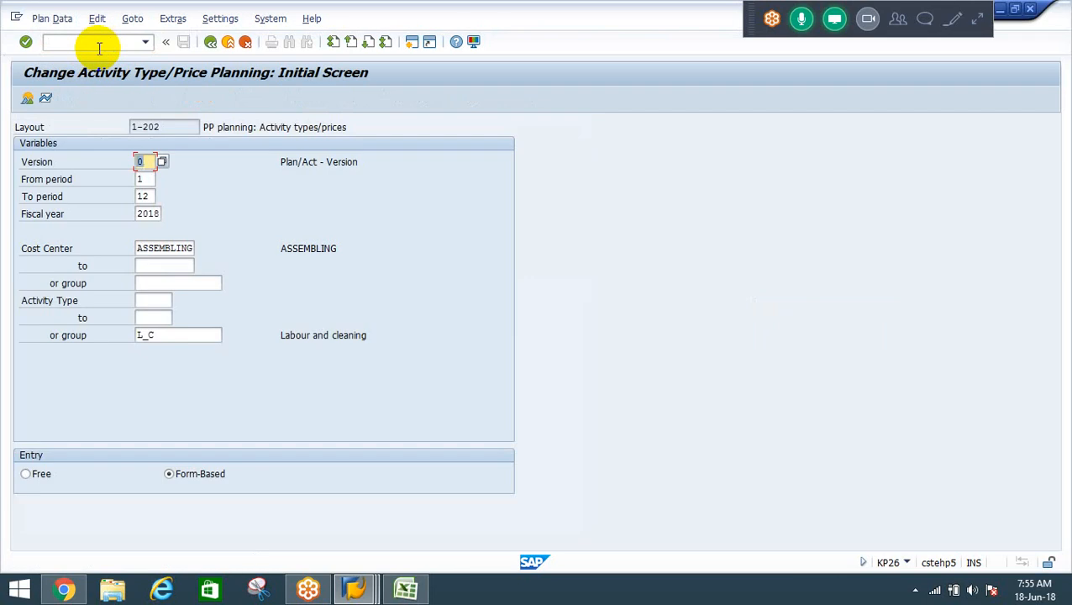
key(Tab)
key(Tab)
key(Tab)
key(Tab)
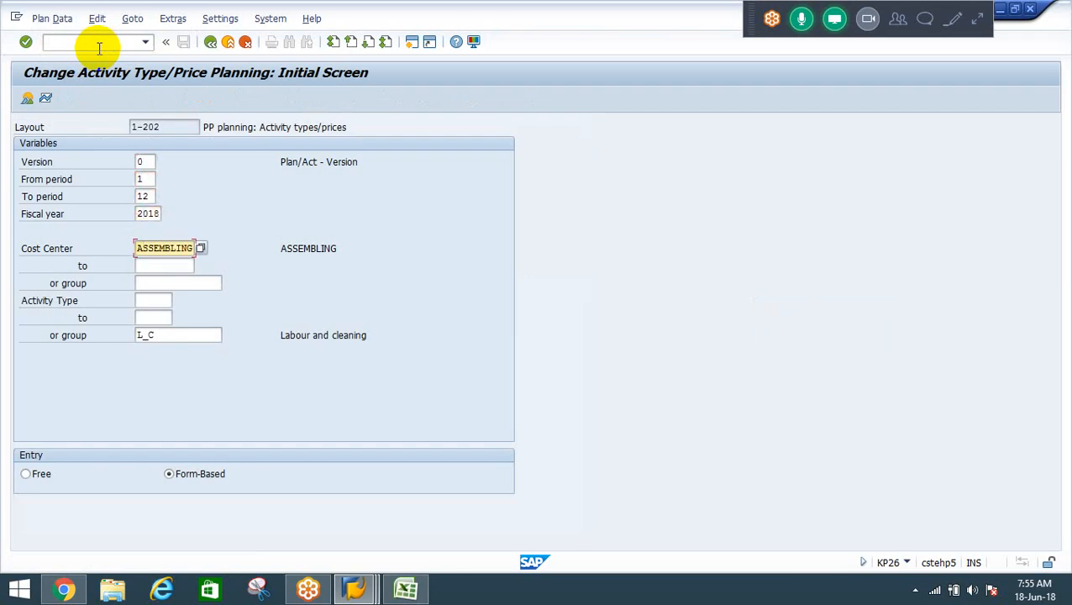
key(Tab)
key(Tab)
key(Tab)
key(Tab)
key(Tab)
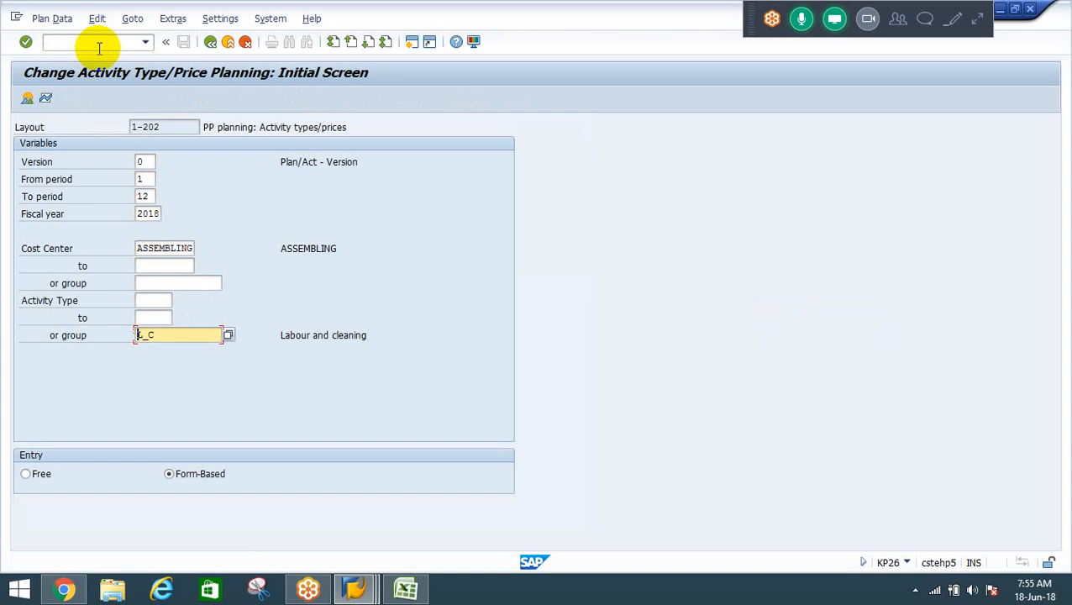
key(Delete)
key(Delete)
key(shift+Tab)
key(shift+Tab)
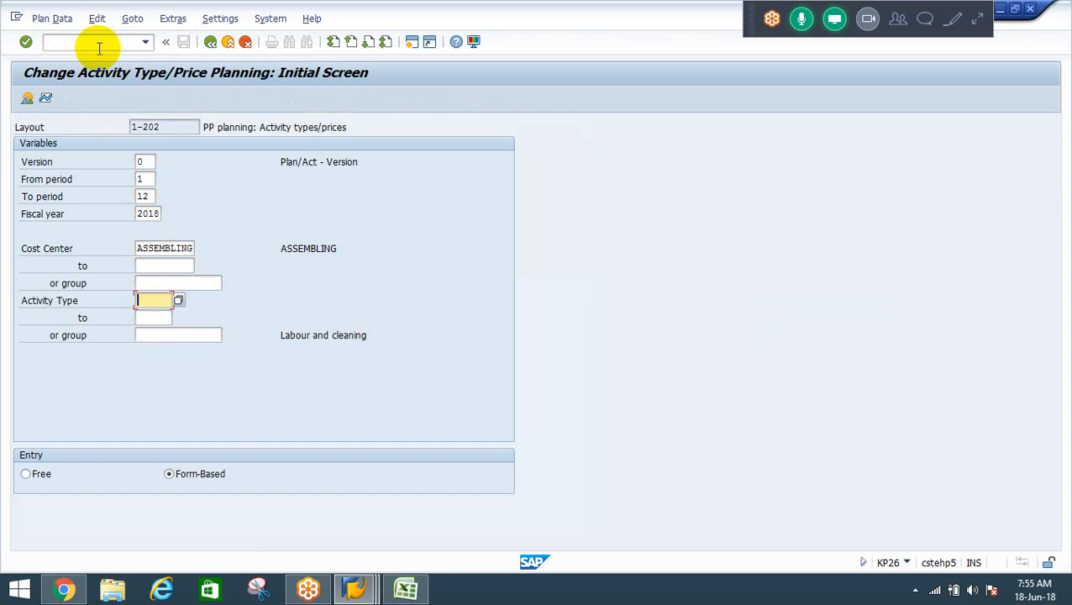
Step: Set the activity type range from CLEAN to POWER using the lists of possible values
key(F4)
key(Return)
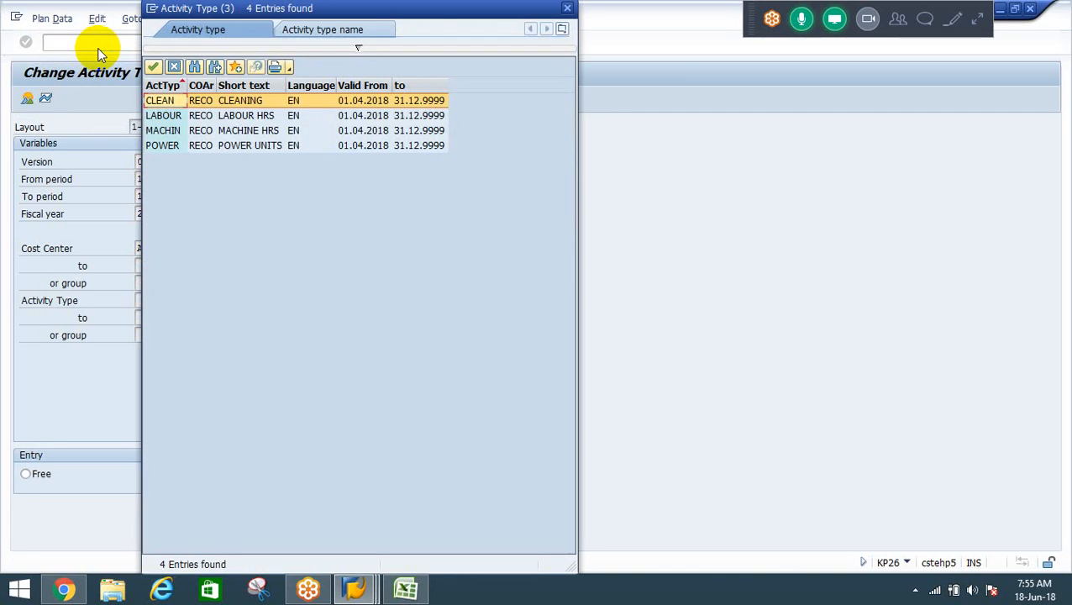
key(Return)
key(Tab)
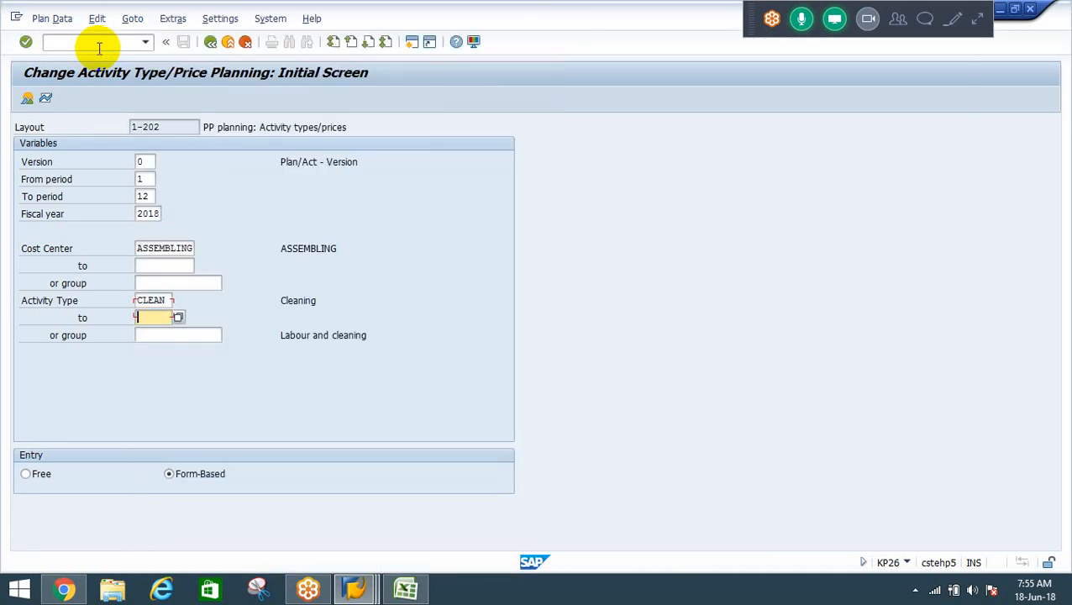
key(F4)
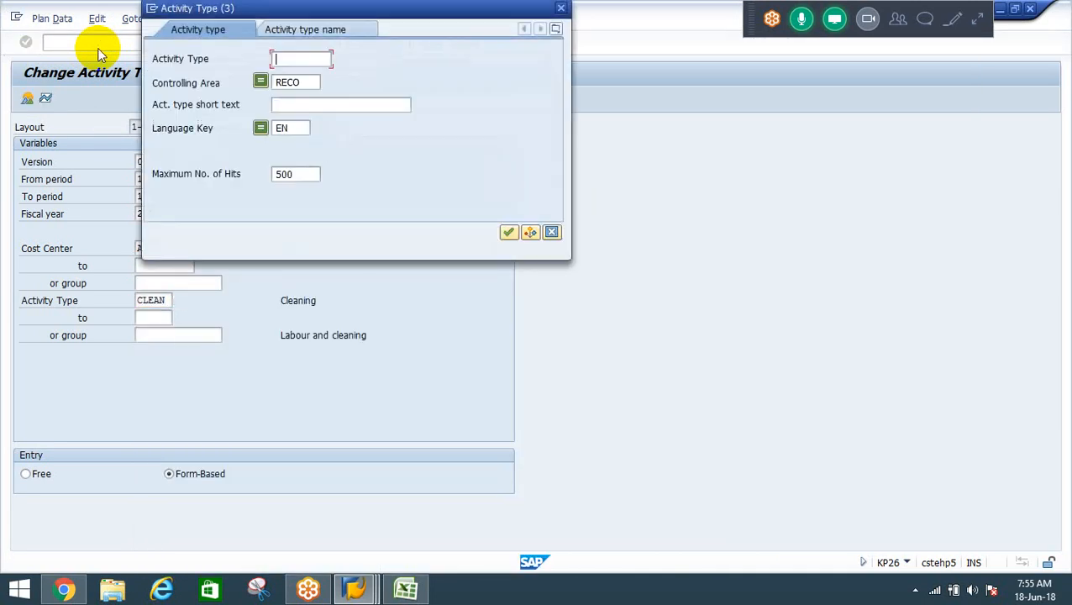
key(Return)
key(Down)
key(Down)
key(Down)
key(Return)
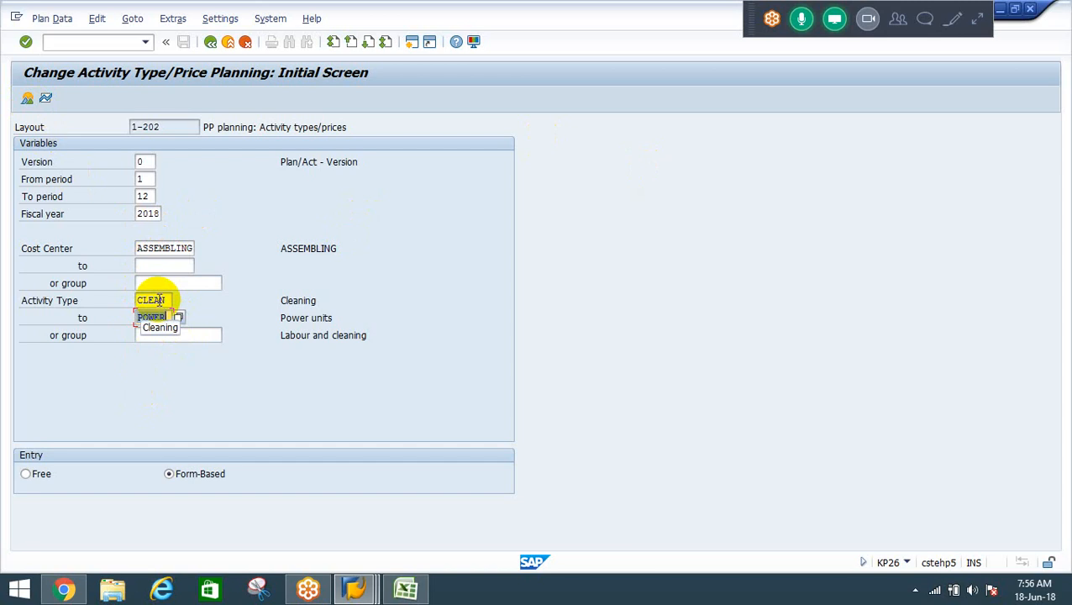
Step: Open the activity planning overview and set plan activity to 3600 for CLEAN, 2400 for LABOUR and 1200 for MACHIN
click(26, 101)
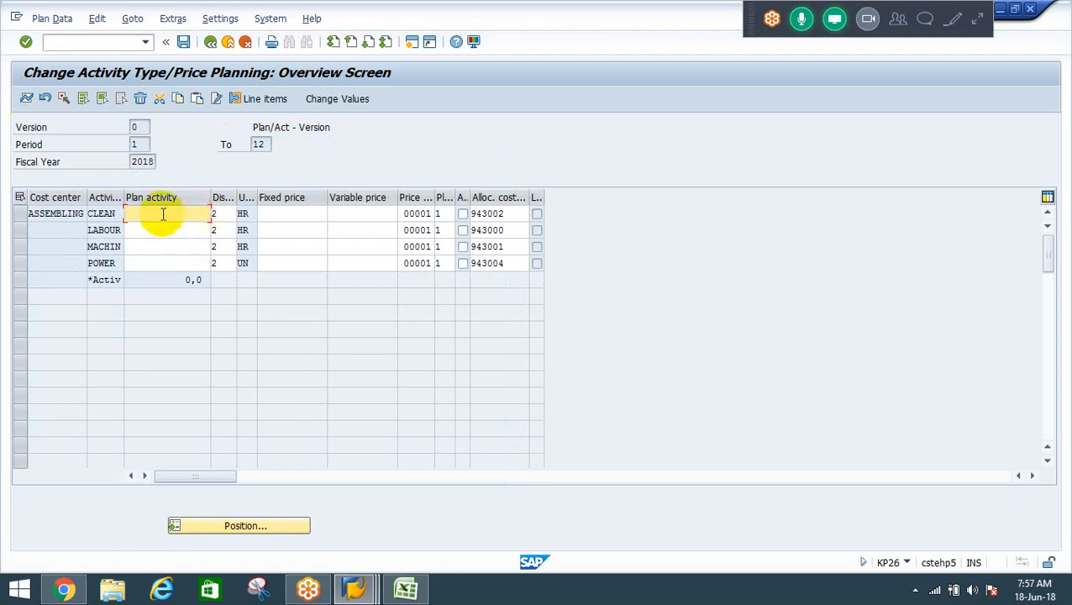
text(3)
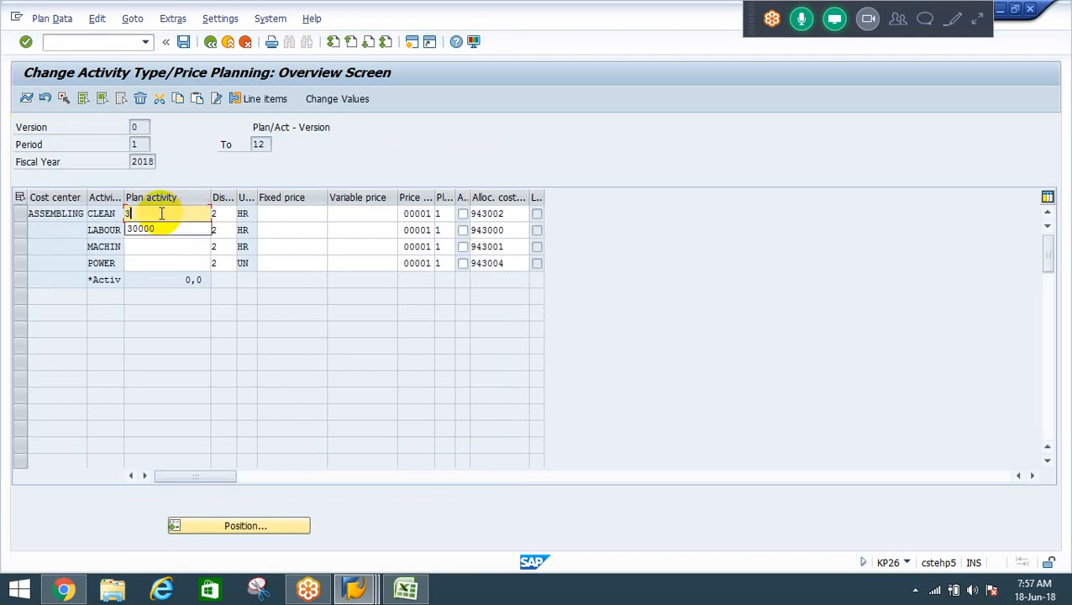
text(600)
key(Down)
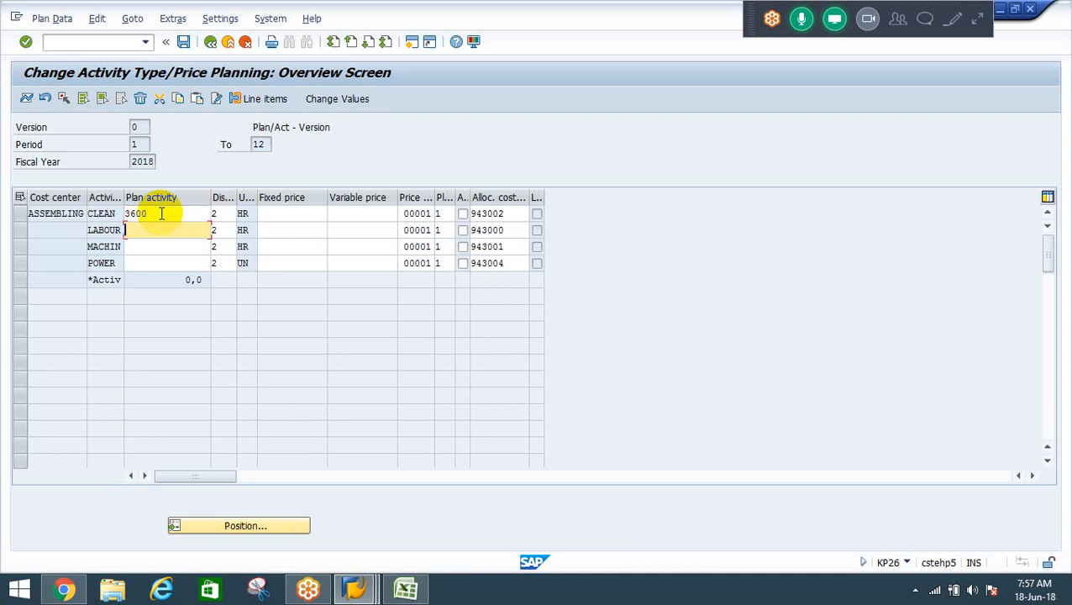
text(2400)
key(Down)
text(1200)
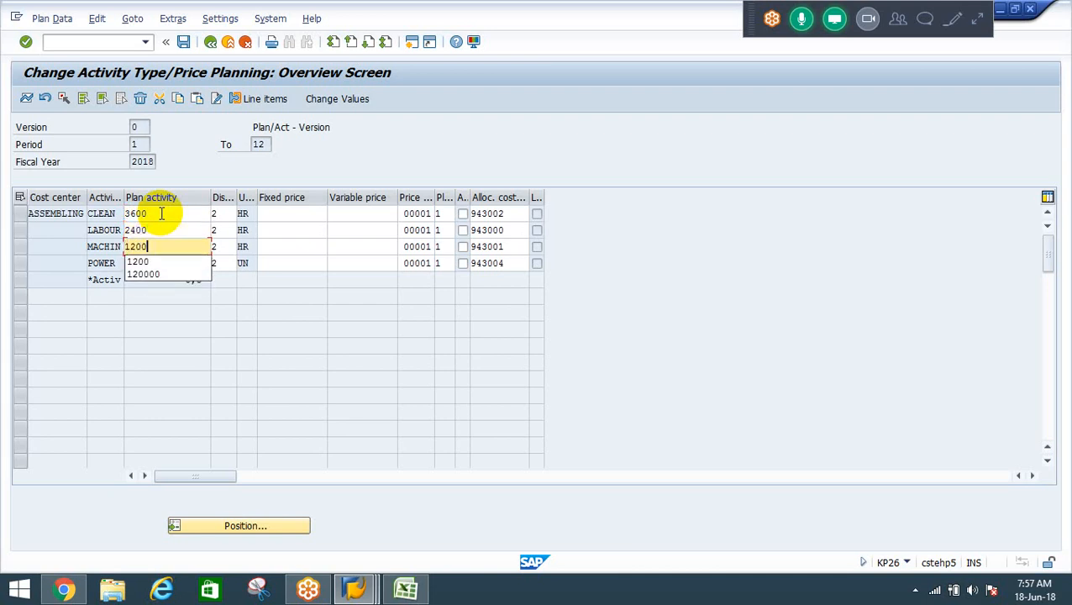
Step: Set the distribution key to 1 for CLEAN, LABOUR and MACHIN and save the activity planning
key(Tab)
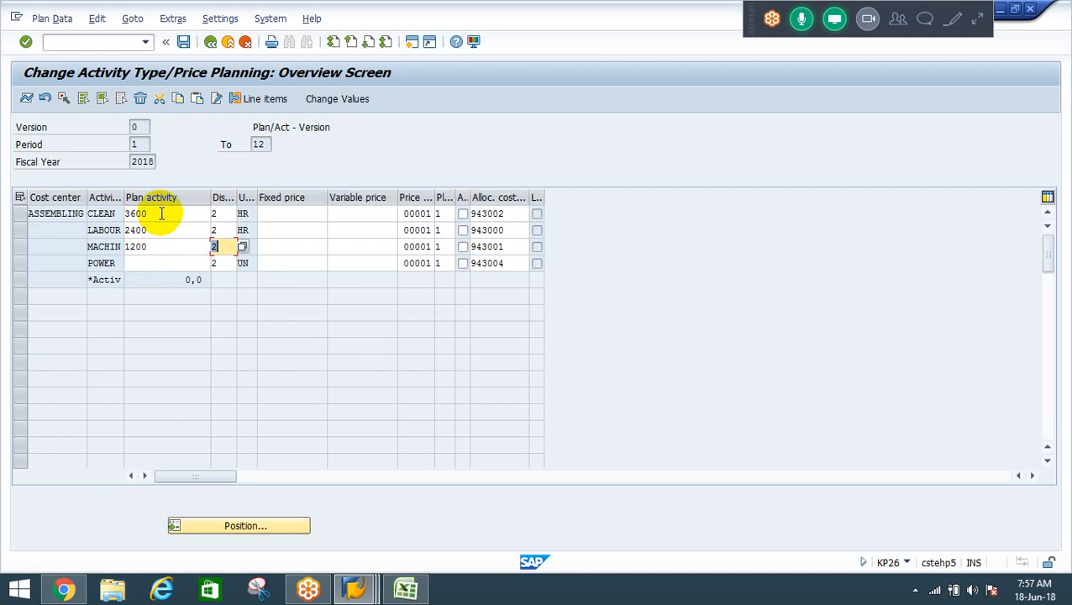
key(Up)
key(Up)
text(1)
key(Down)
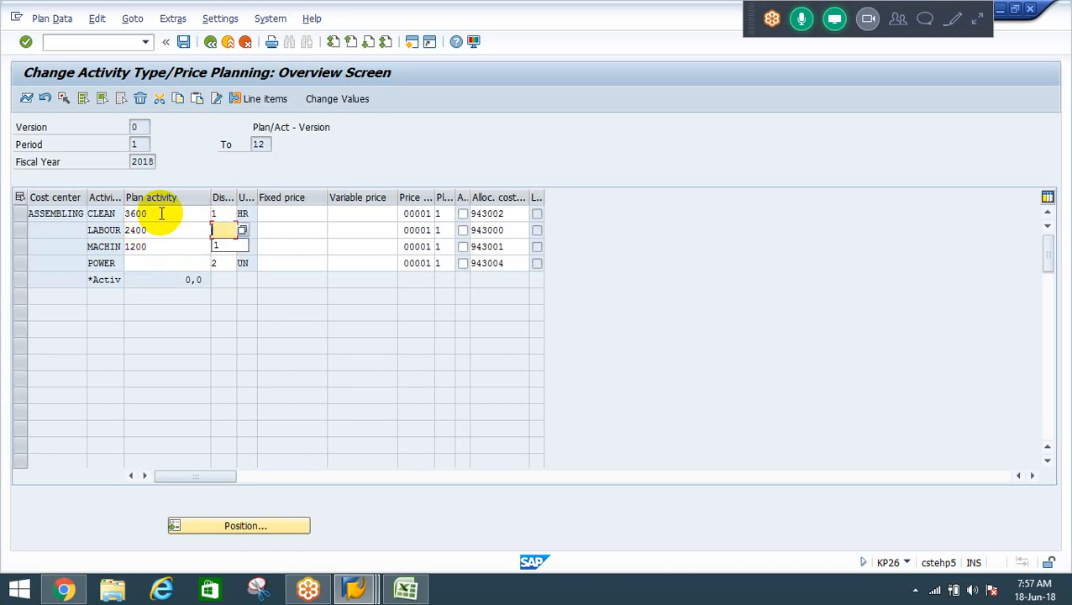
text(1)
key(Down)
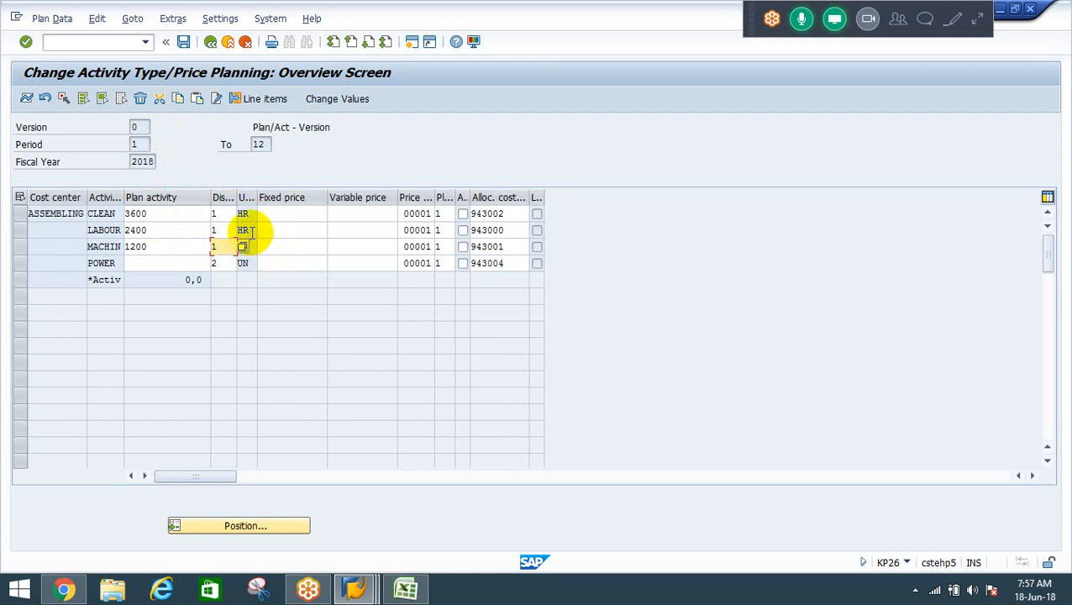
click(184, 43)
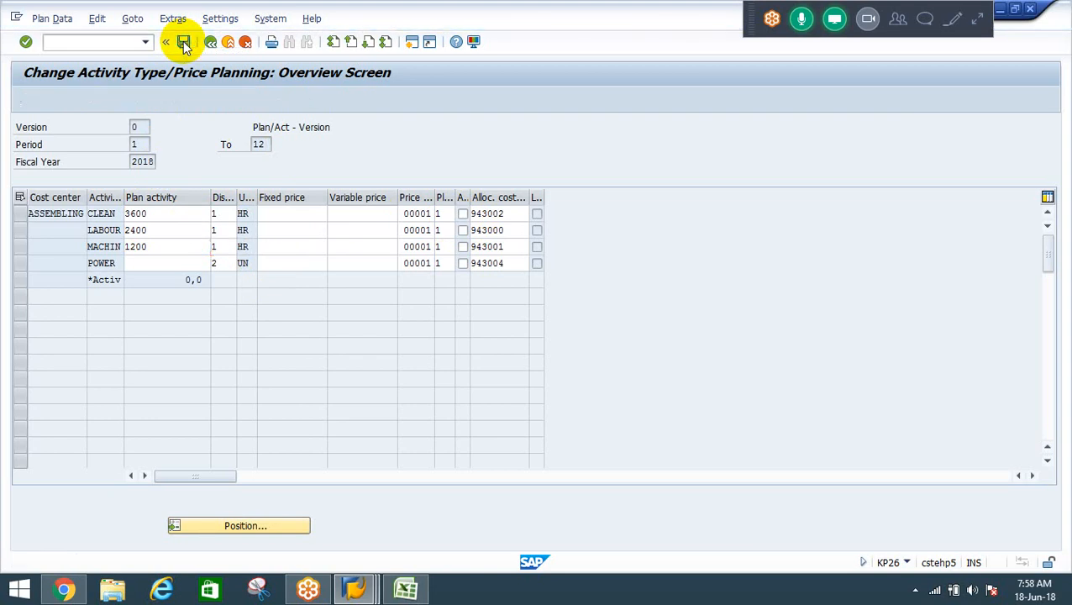
Step: Leave activity type planning and open transaction KSS4 for plan cost splitting
click(228, 44)
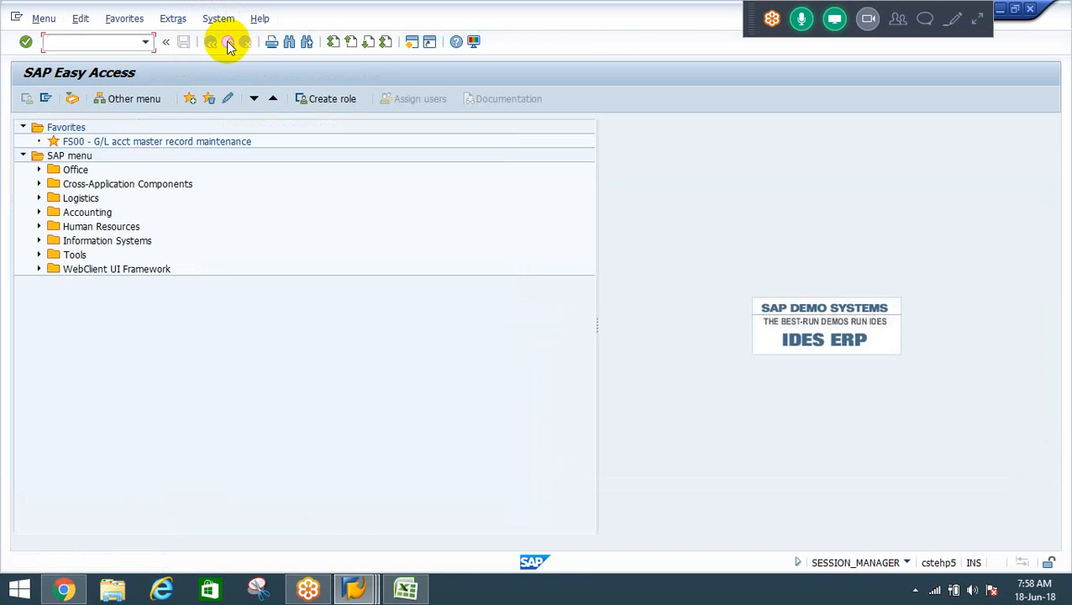
text(kss4)
key(Return)
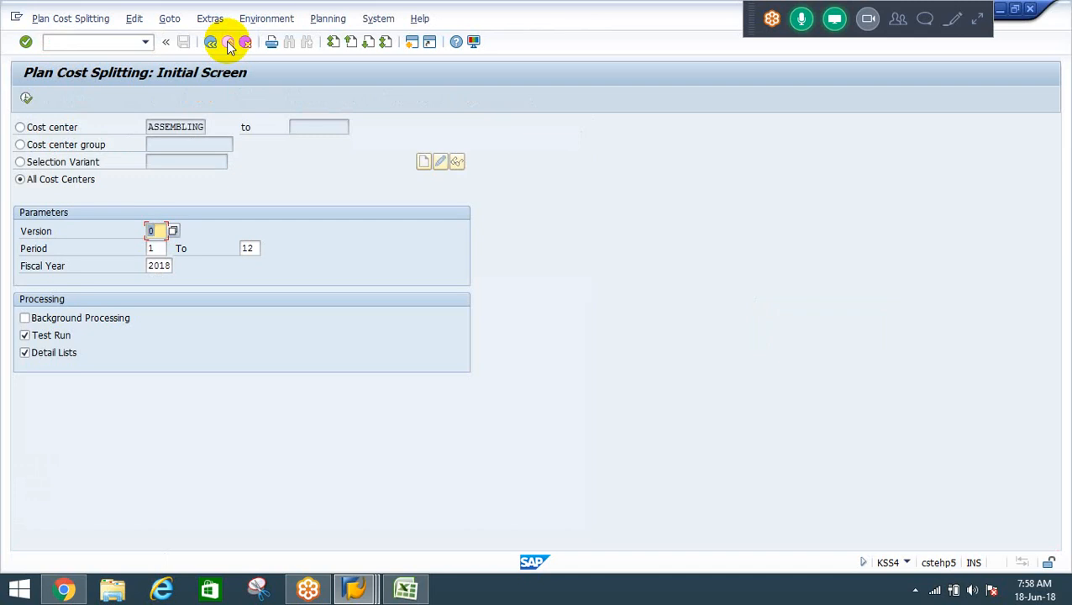
Step: Run plan cost splitting for cost center ASSEMBLING with Test Run off, and check the planned amounts per activity type
click(20, 127)
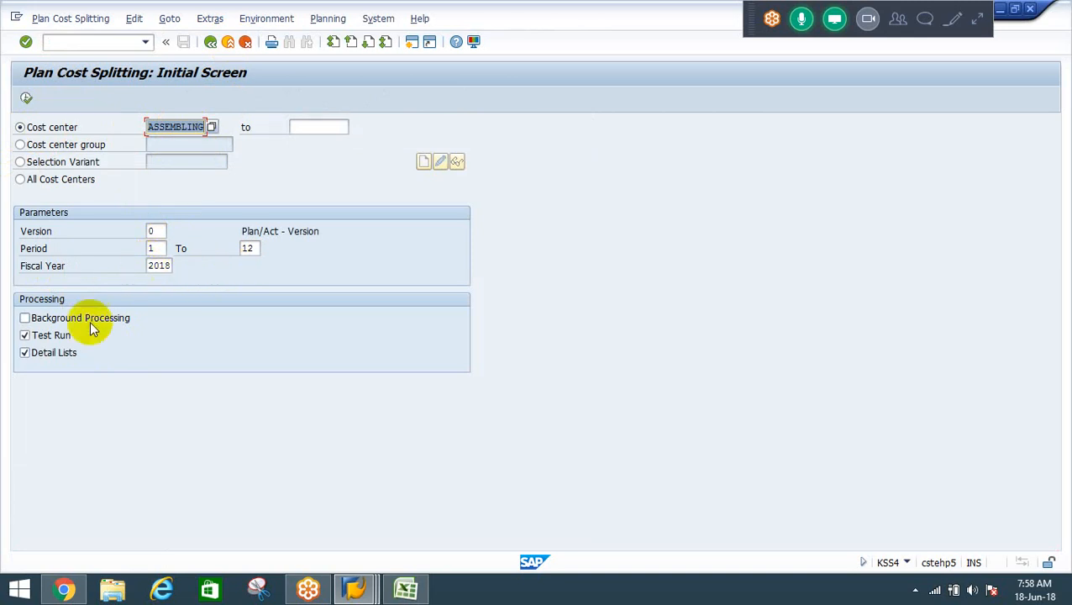
click(57, 338)
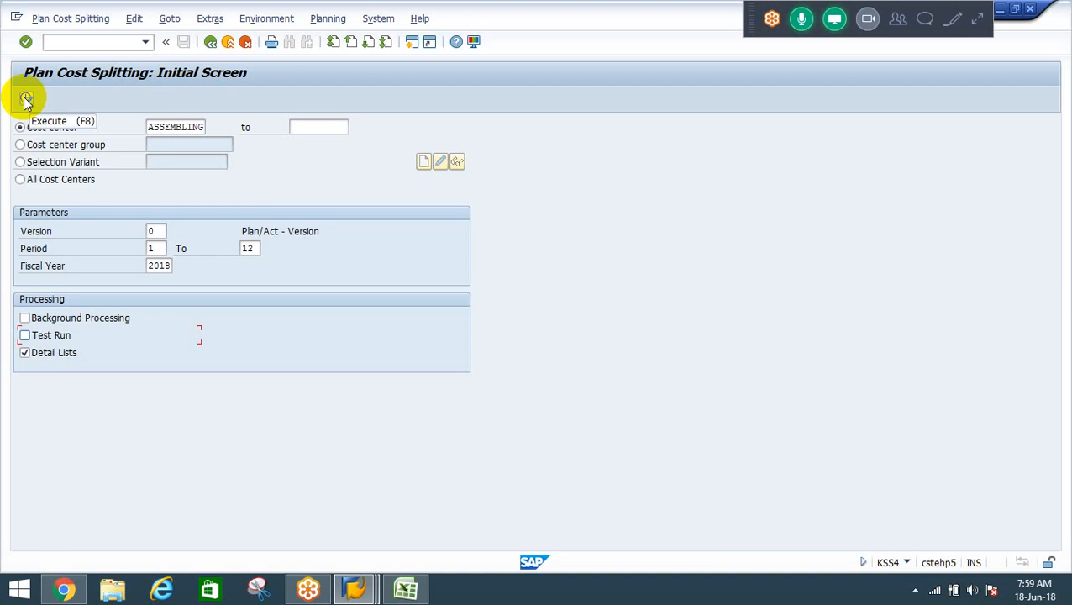
click(26, 99)
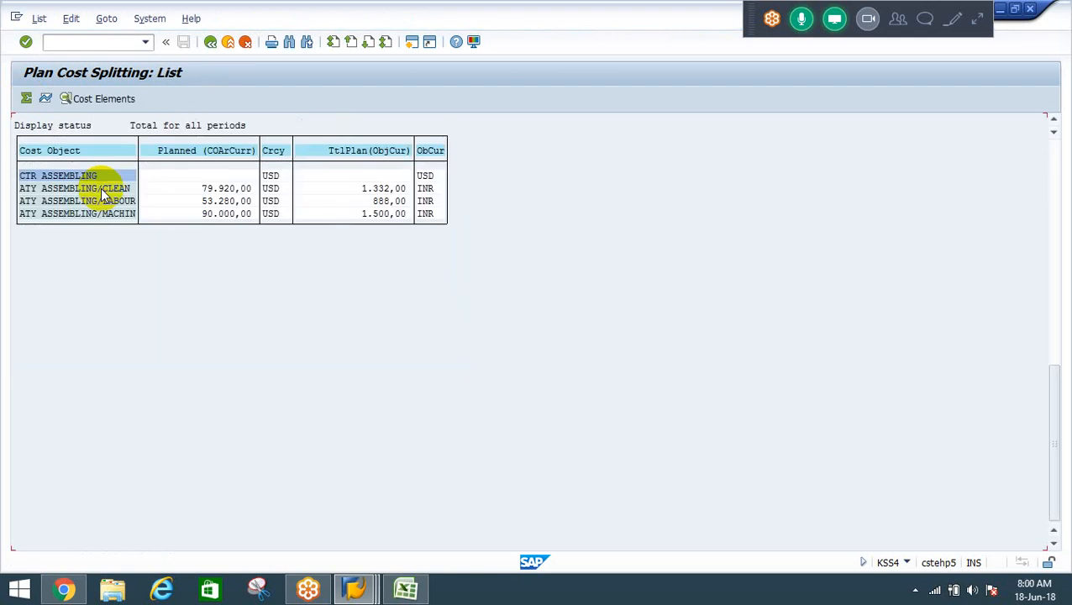
click(203, 188)
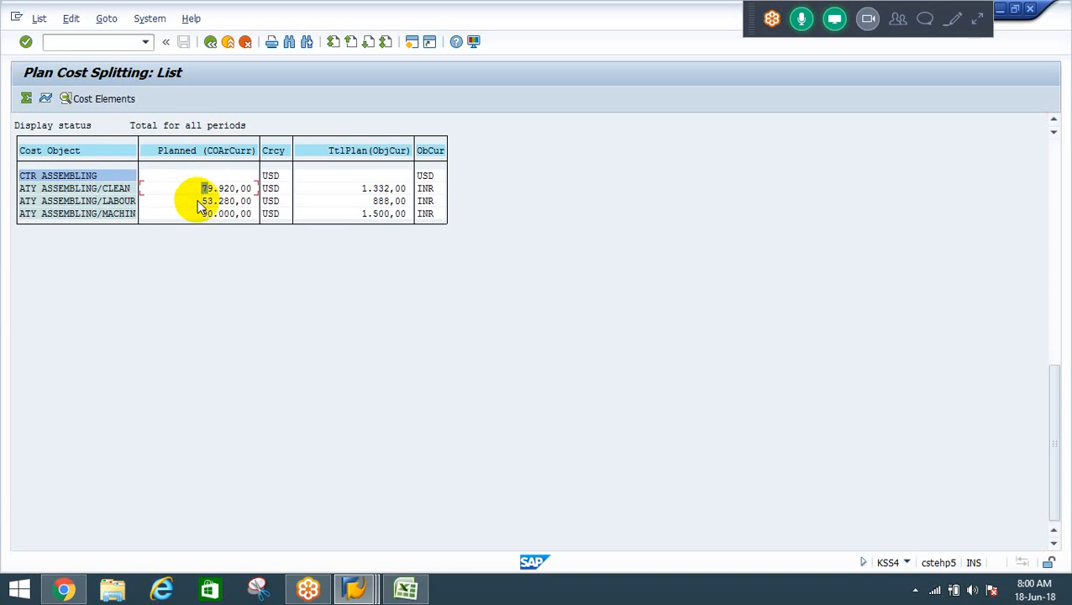
click(199, 202)
click(203, 214)
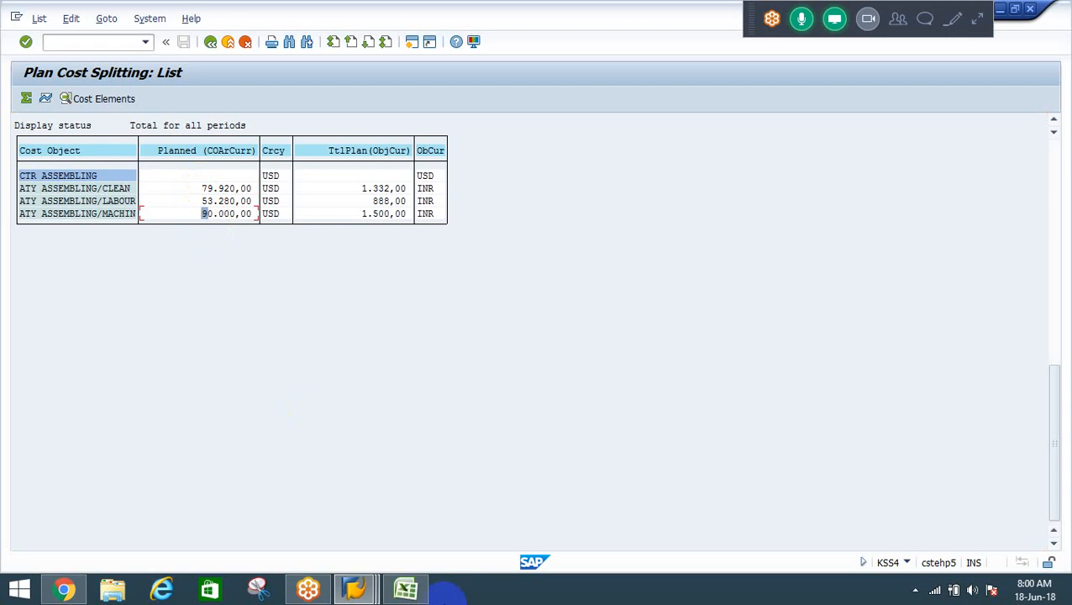
Step: Switch to the Excel workbook and review the planned cost amounts in column C from Salaries downward
click(407, 590)
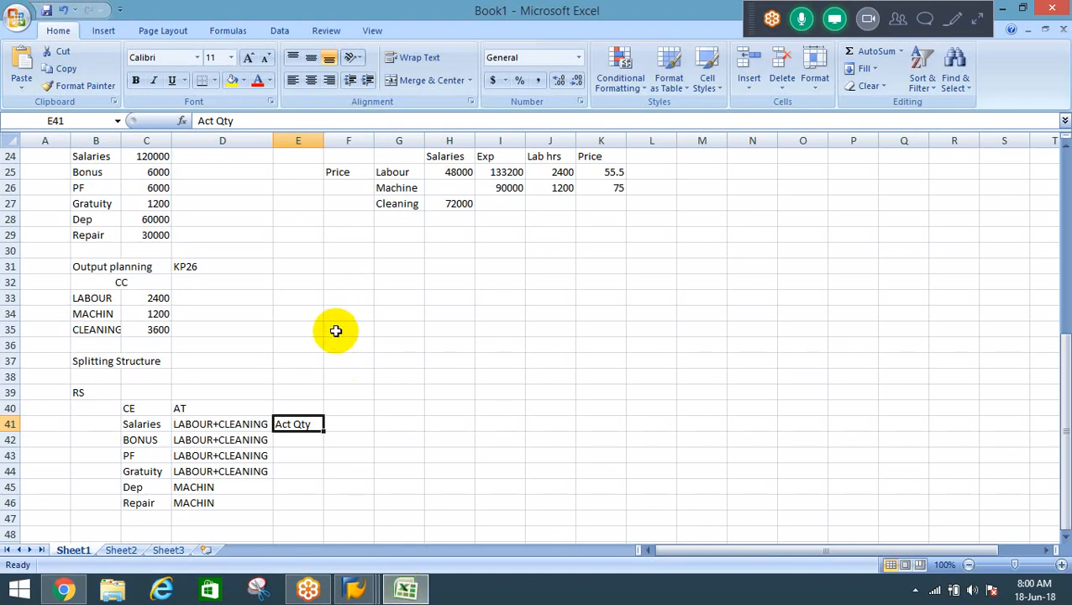
click(155, 157)
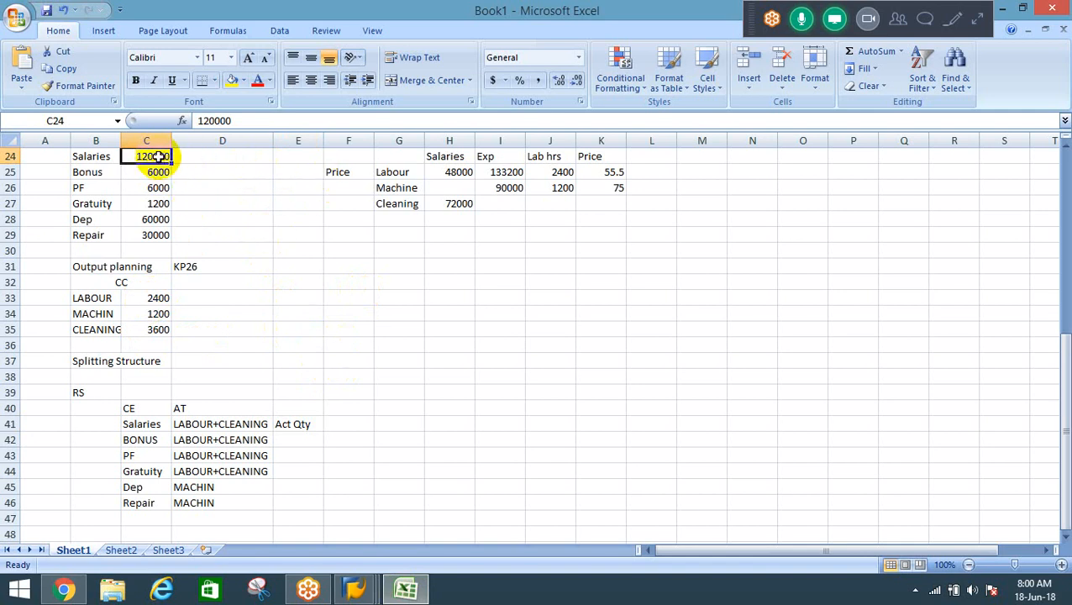
key(Up)
key(Down)
key(shift+Down)
key(shift+Down)
key(shift+Down)
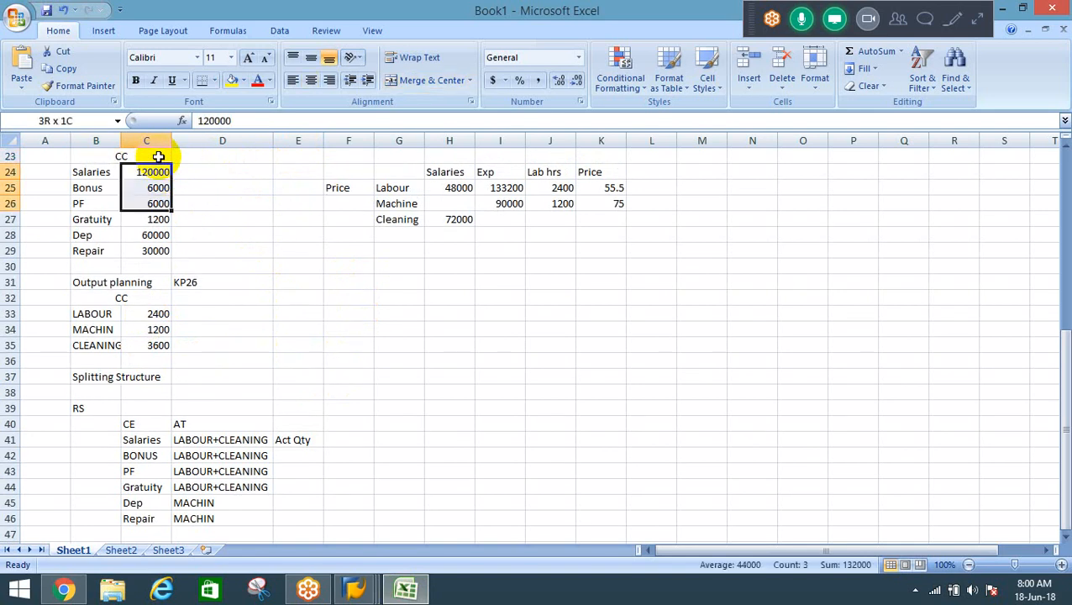
Step: Clear the Salaries column H24:H27 of the price table, including its heading
key(Right)
key(Right)
key(Right)
key(Right)
key(Right)
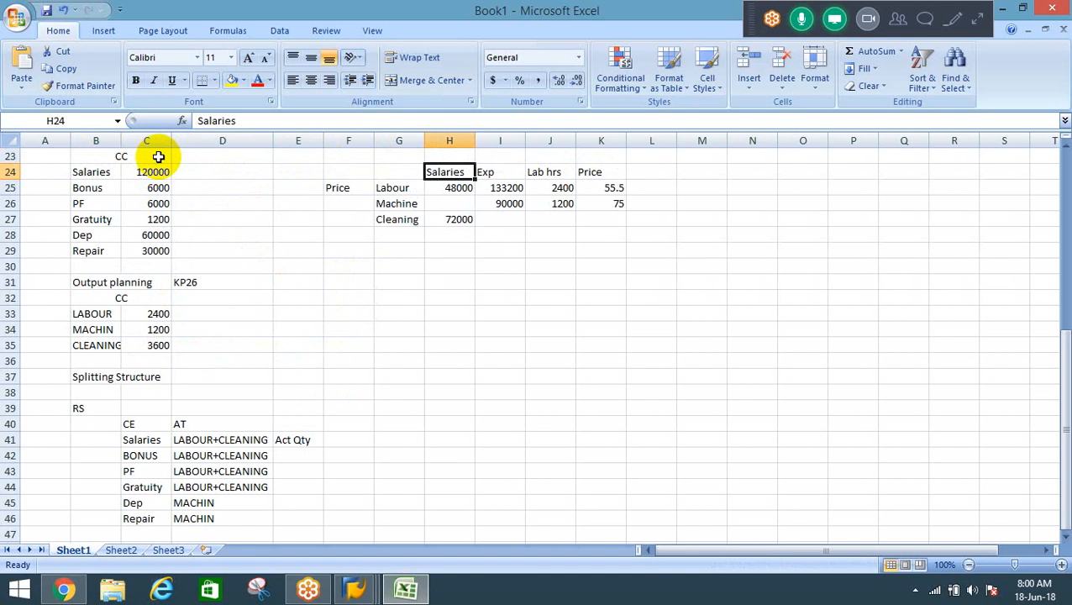
key(shift+Down)
key(shift+Down)
key(shift+Down)
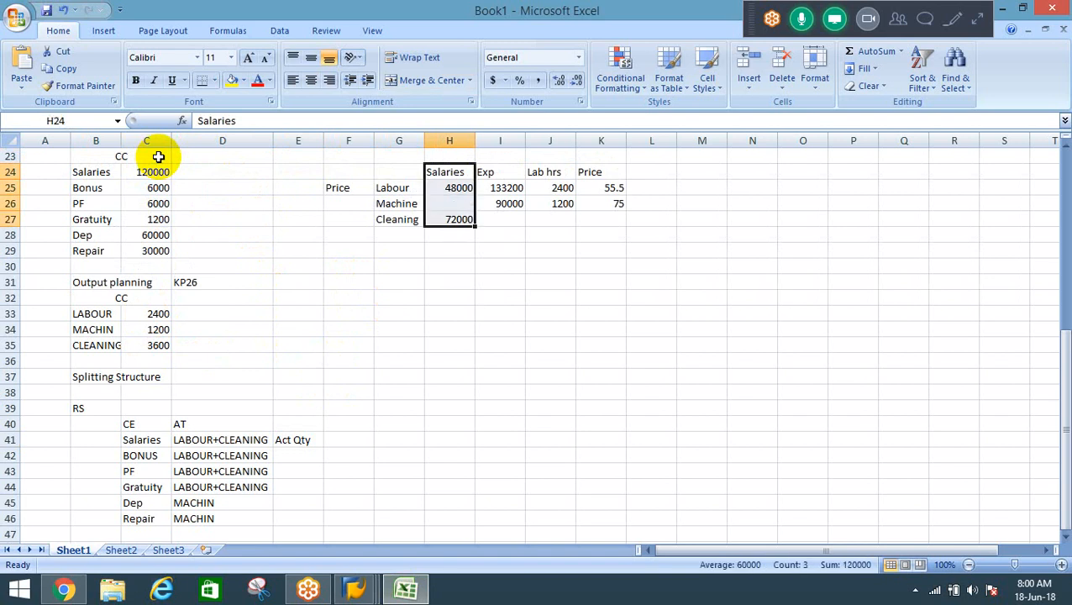
key(Delete)
Step: Move the Exp, Lab hrs and Price block I24:K26 one column over so that it starts at H24
key(Right)
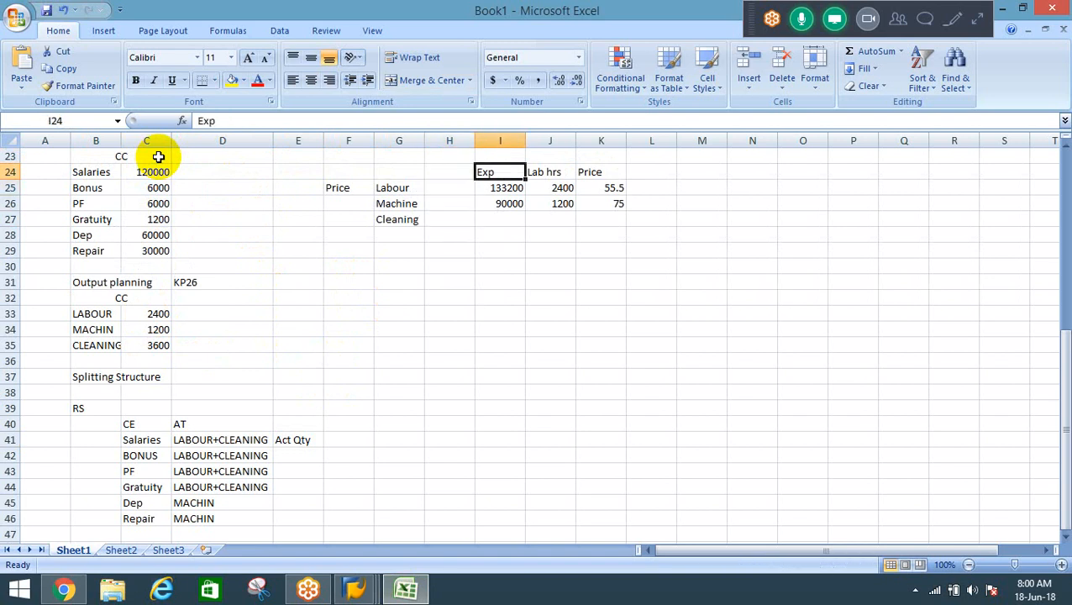
key(shift+Right)
key(shift+Right)
key(shift+Down)
key(shift+Down)
key(ctrl+c)
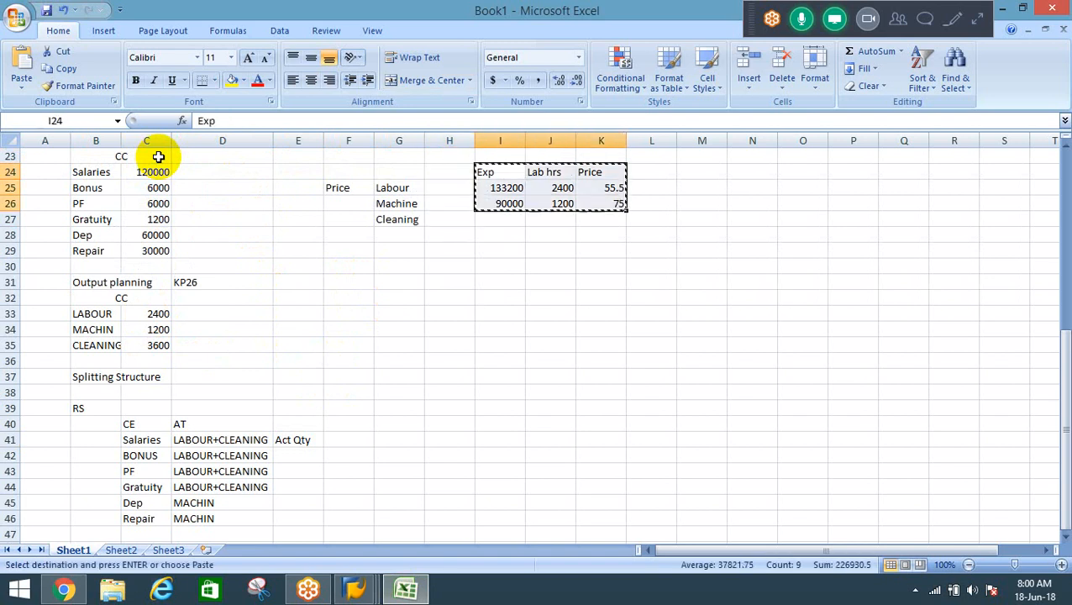
key(Left)
key(Return)
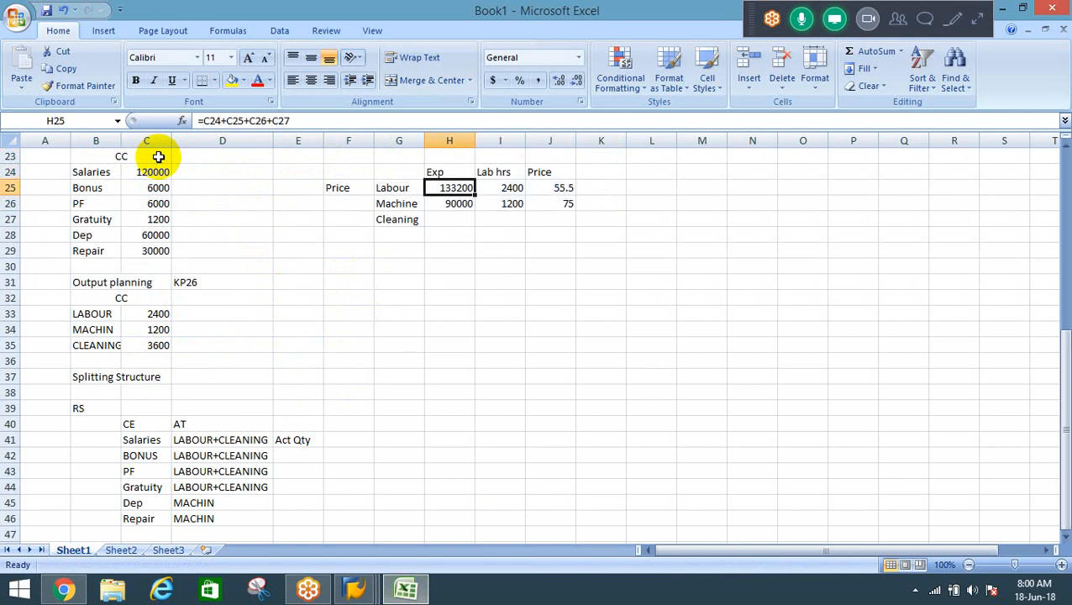
text(=)
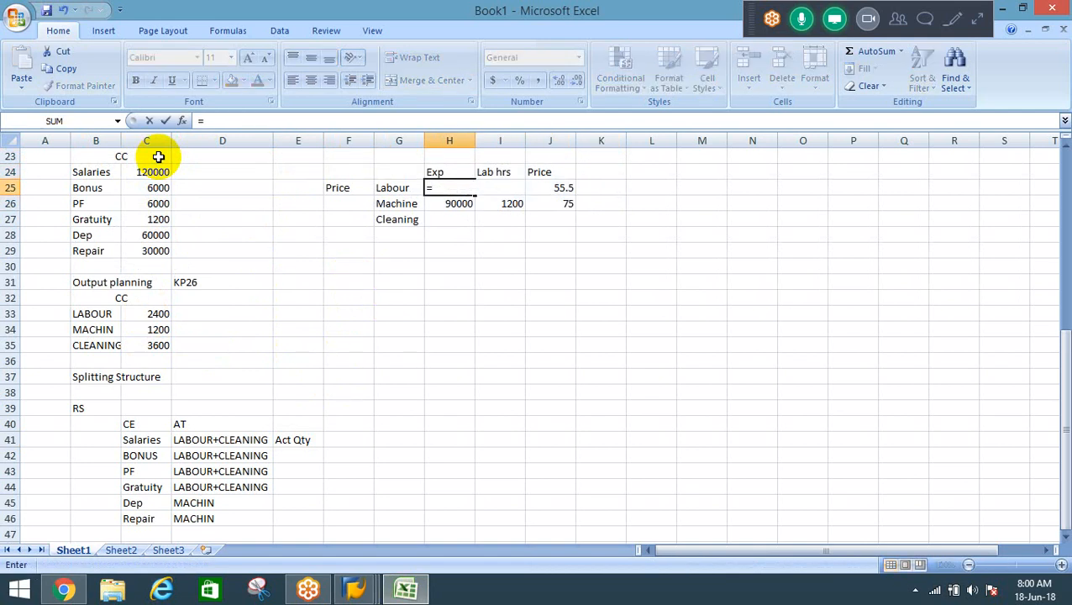
key(Left)
key(Left)
key(Left)
key(Left)
key(Left)
key(Up)
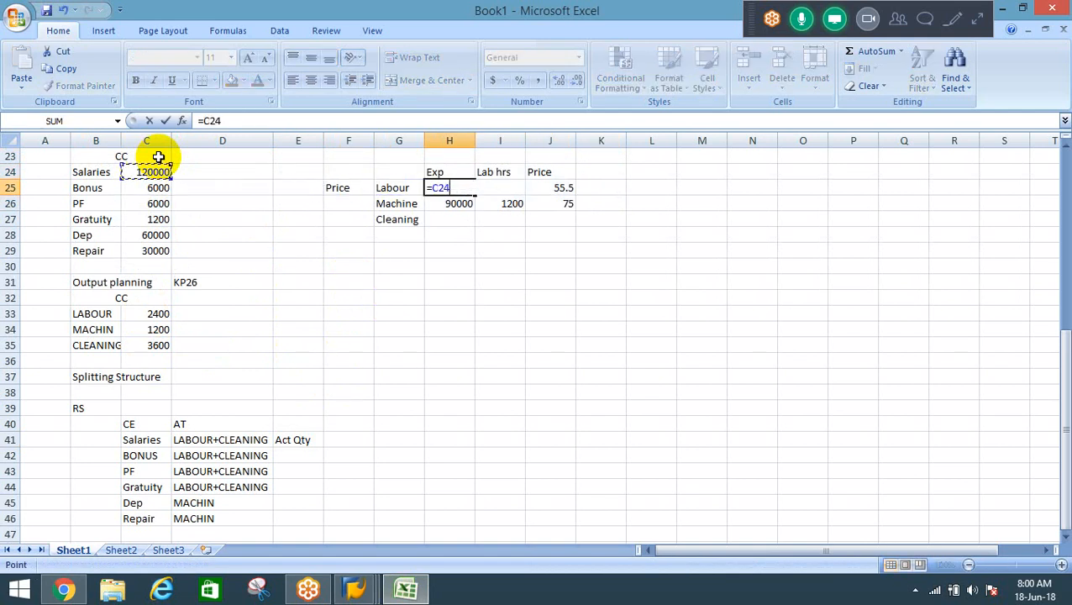
text(+)
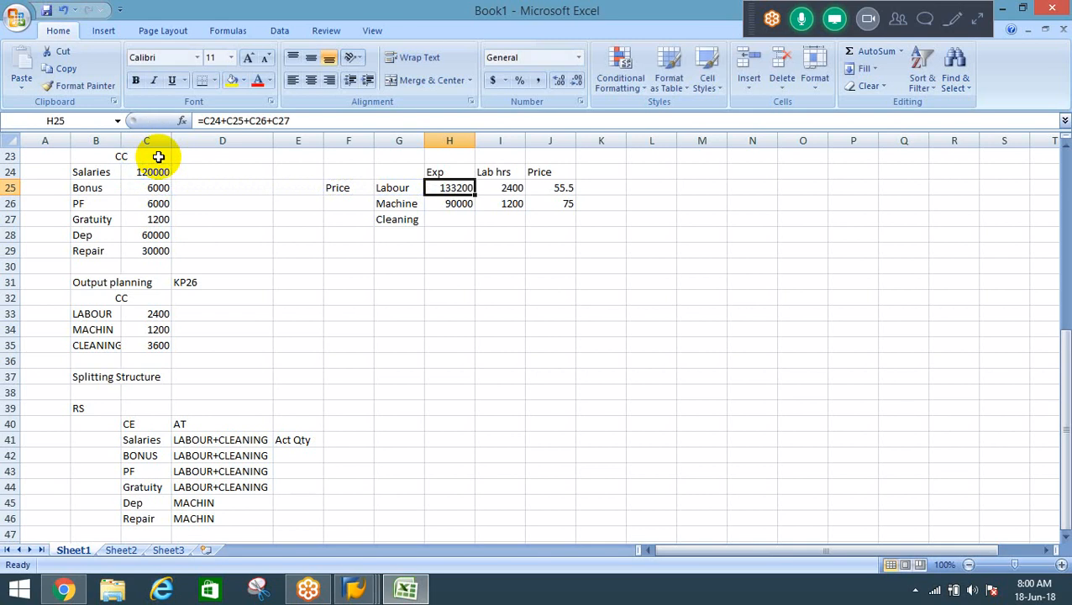
Step: Enter the Labour expense formula =(C24+C25+C26+C27)/(2400_3600)*2400 in cell H25
text(=()
click(144, 171)
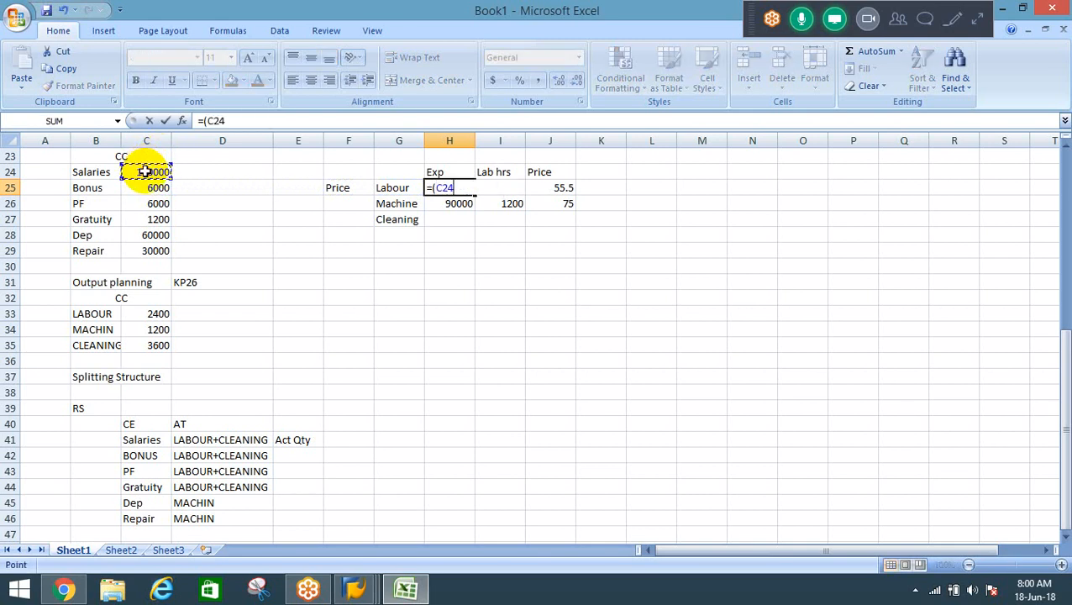
text(+)
click(144, 189)
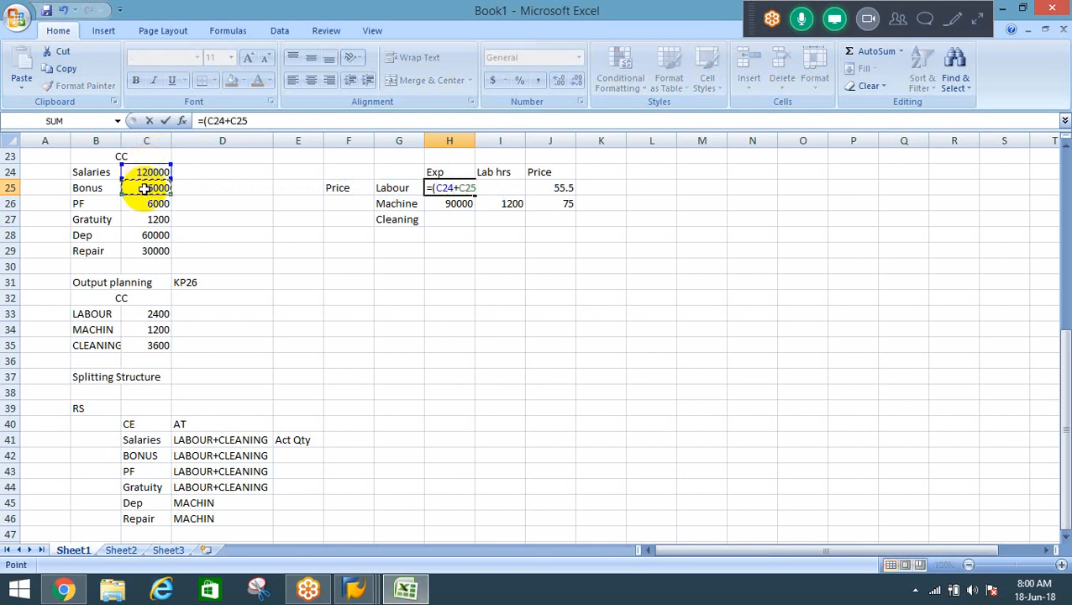
text(+)
click(146, 202)
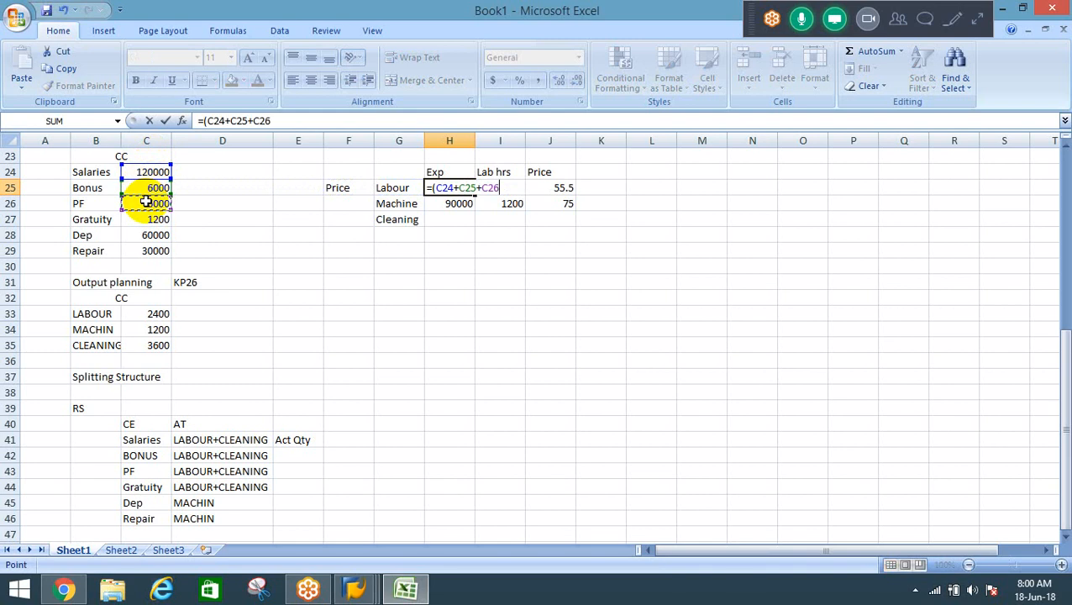
text(+)
click(148, 219)
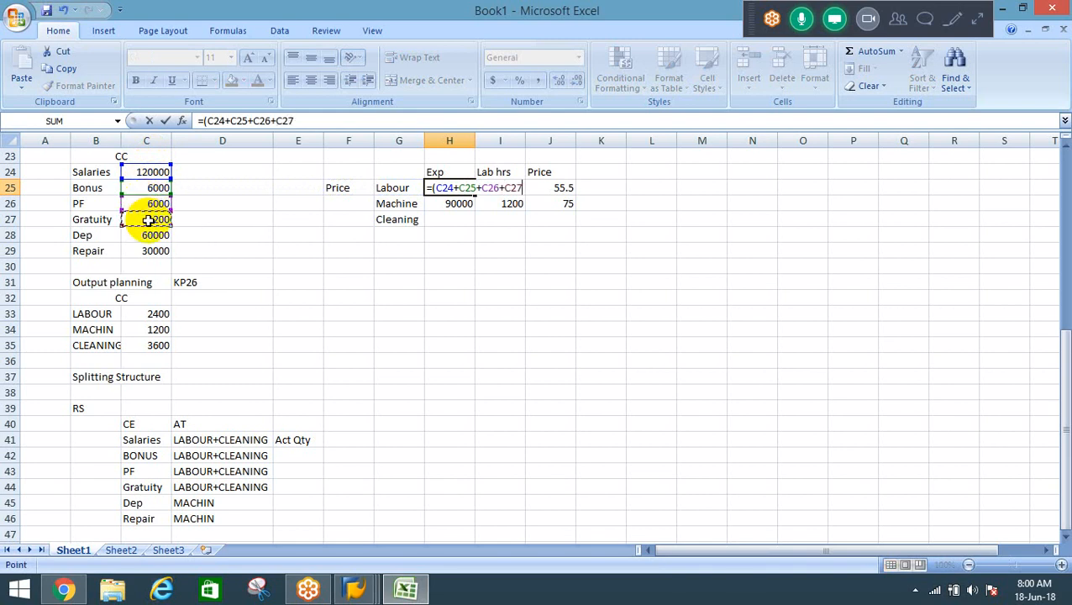
text()/(24)
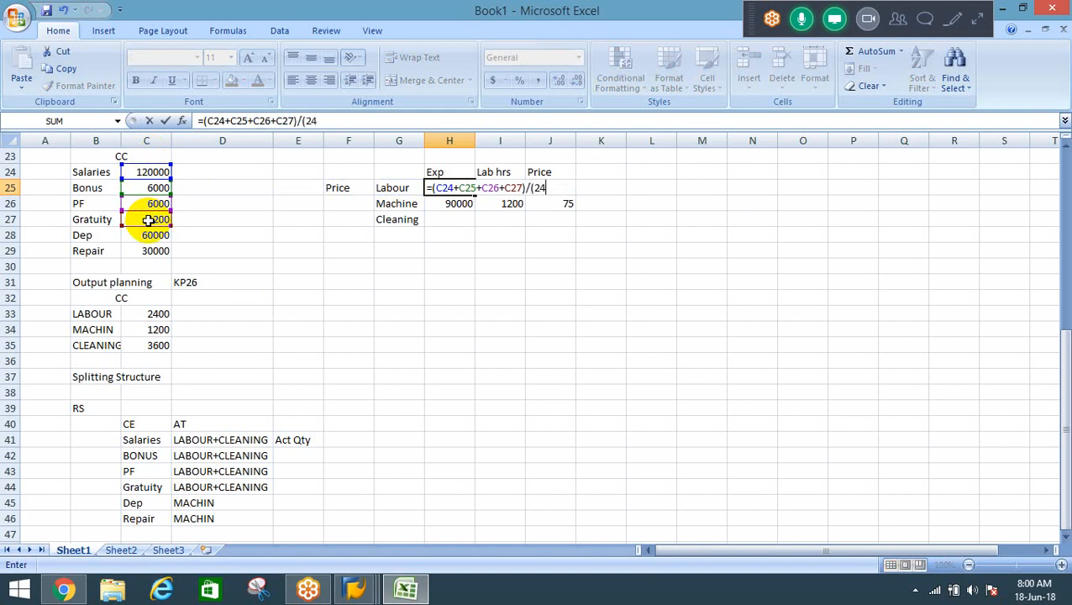
text(00_3600))
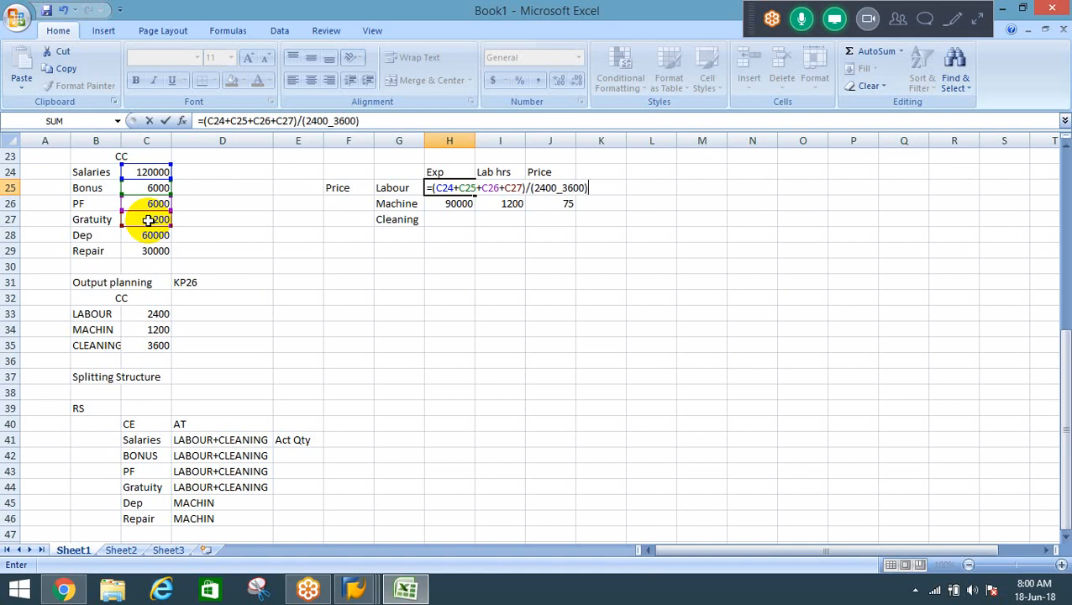
text(*2400)
key(Return)
key(Return)
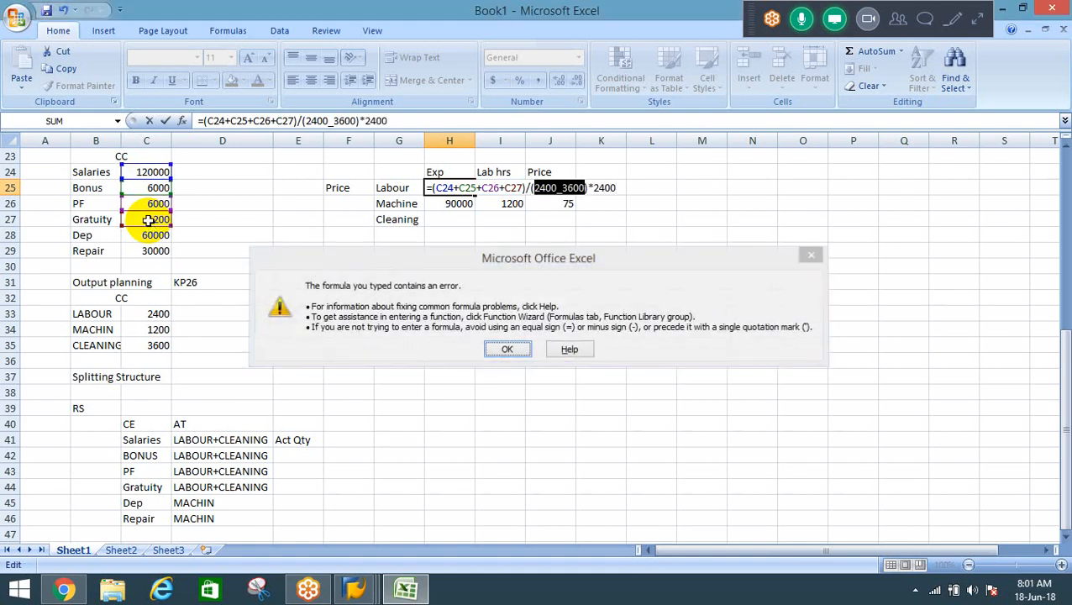
Step: Correct the divisor in the H25 formula to (2400+3600) and switch back to the SAP cost splitting list
key(Right)
key(Left)
key(Left)
key(Left)
key(Left)
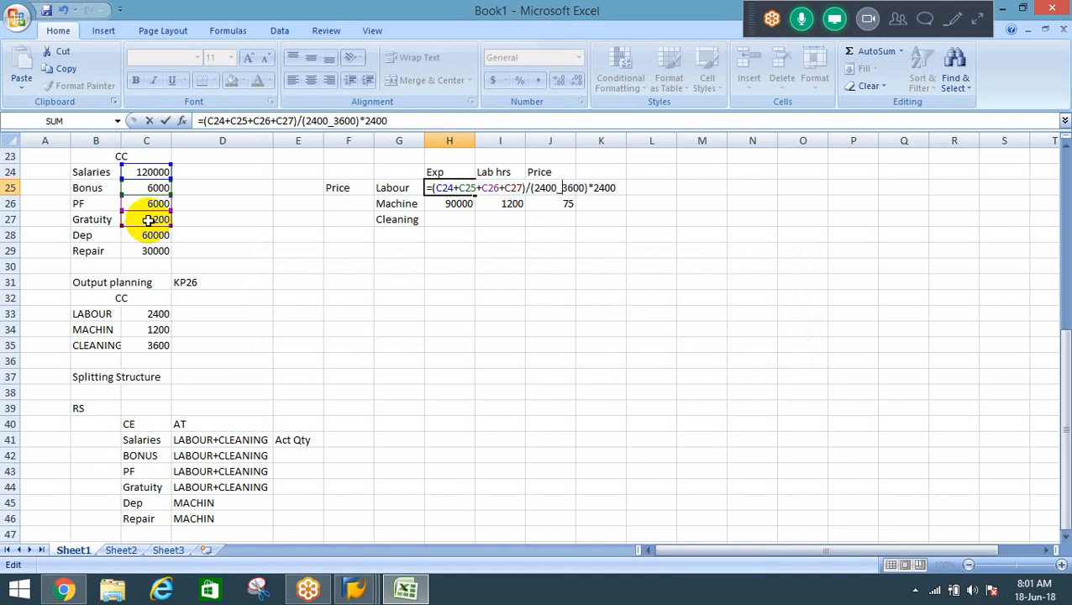
key(BackSpace)
text(+)
key(Return)
key(Up)
key(alt+Tab)
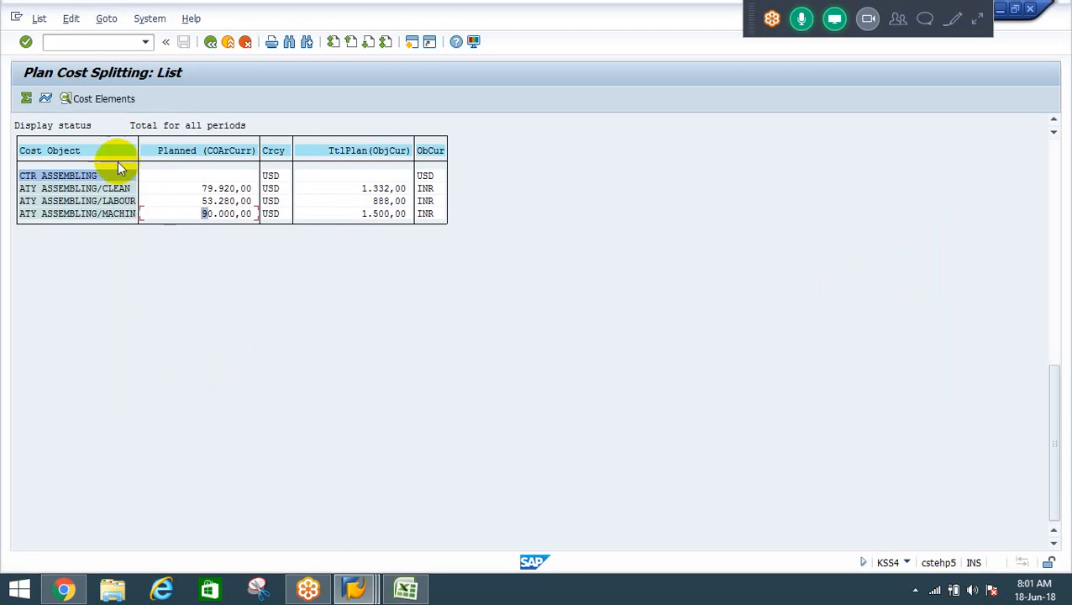
Step: Compare the planned LABOUR and MACHIN costs in the SAP cost splitting list with Excel cells H25 and H26
click(221, 201)
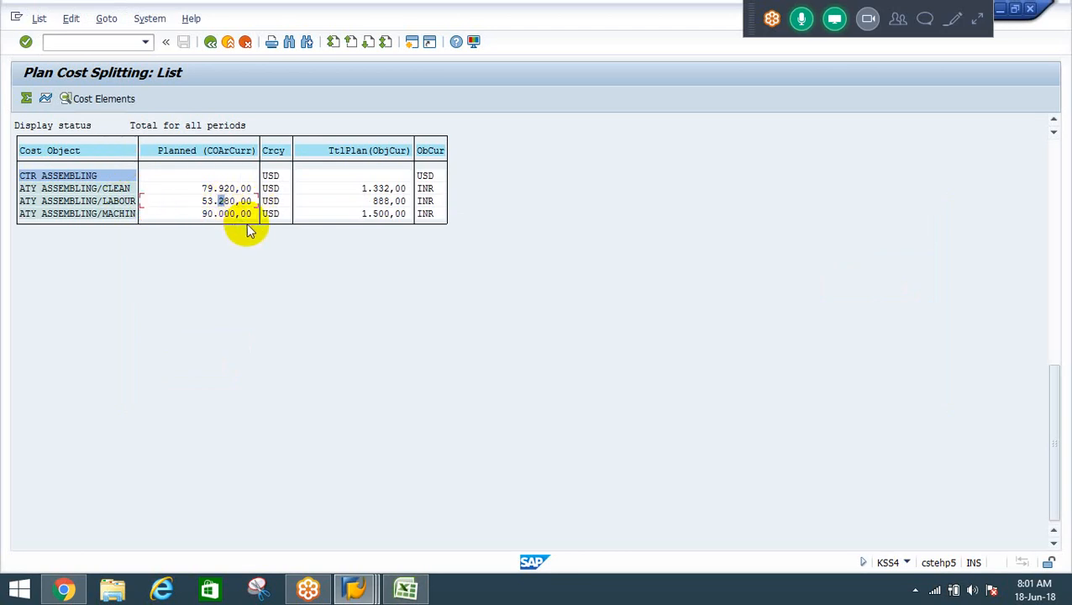
key(alt+Tab)
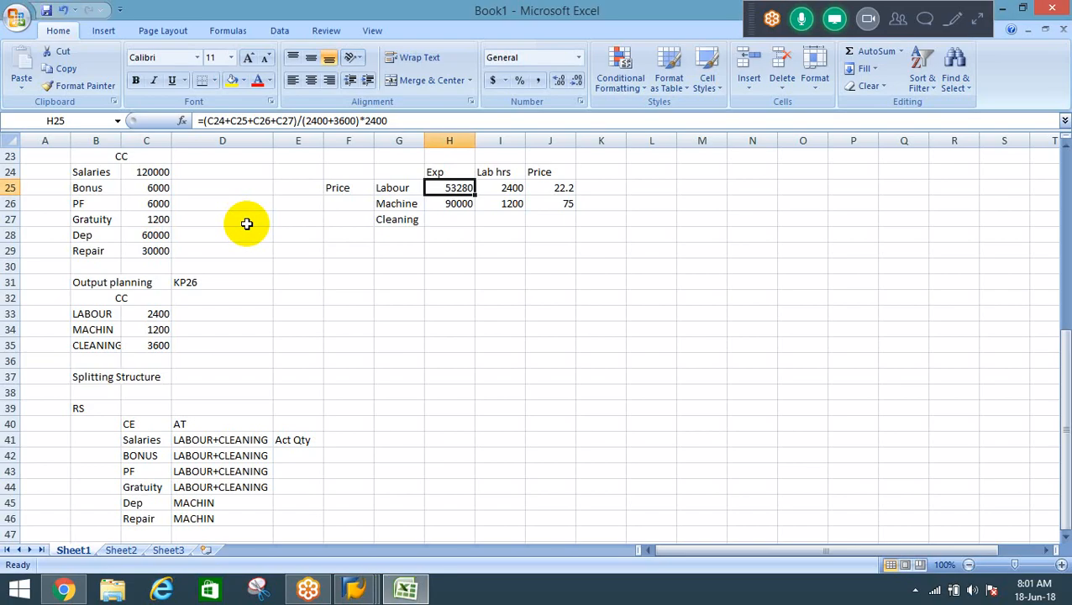
key(Down)
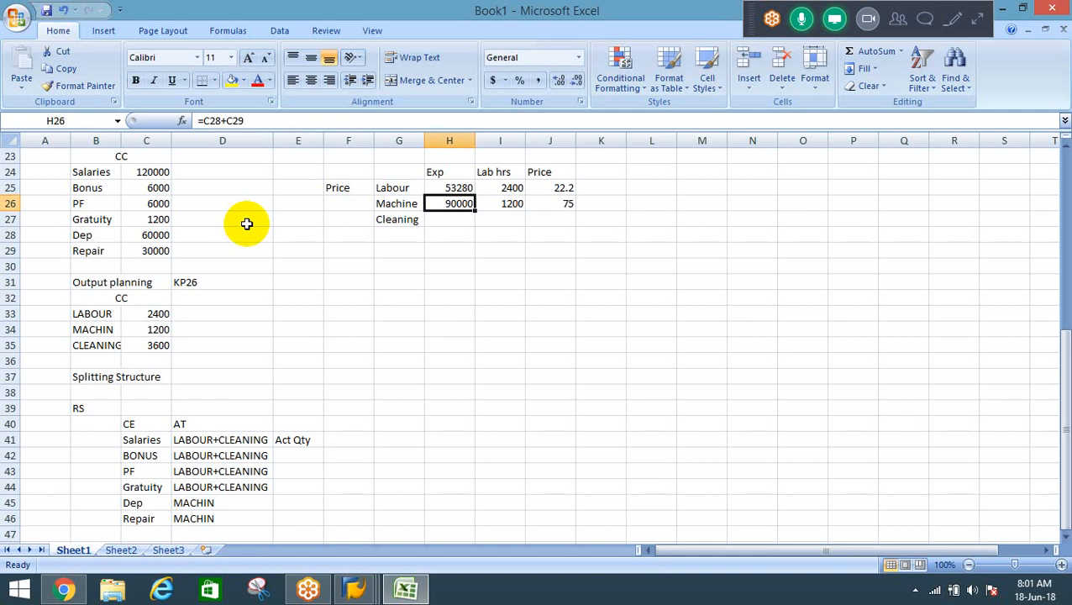
key(F2)
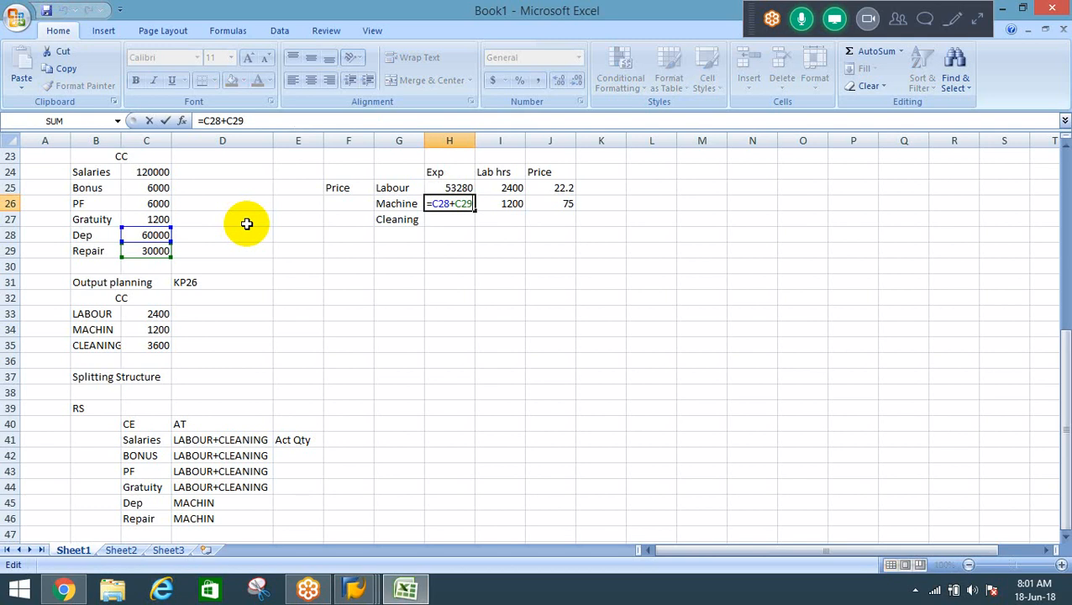
key(ctrl+Return)
key(alt+Tab)
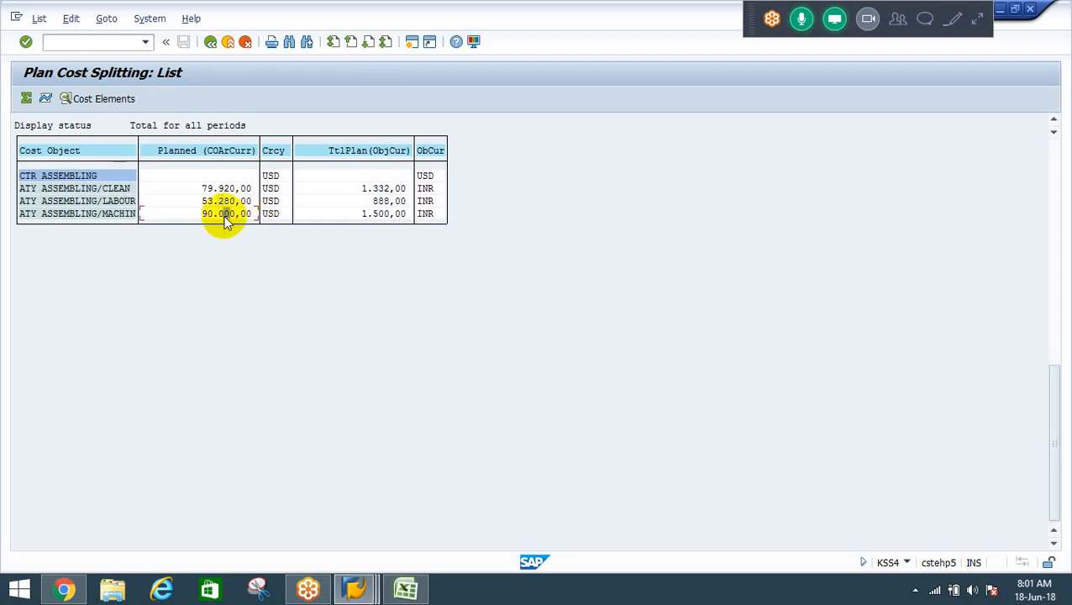
key(alt+Tab)
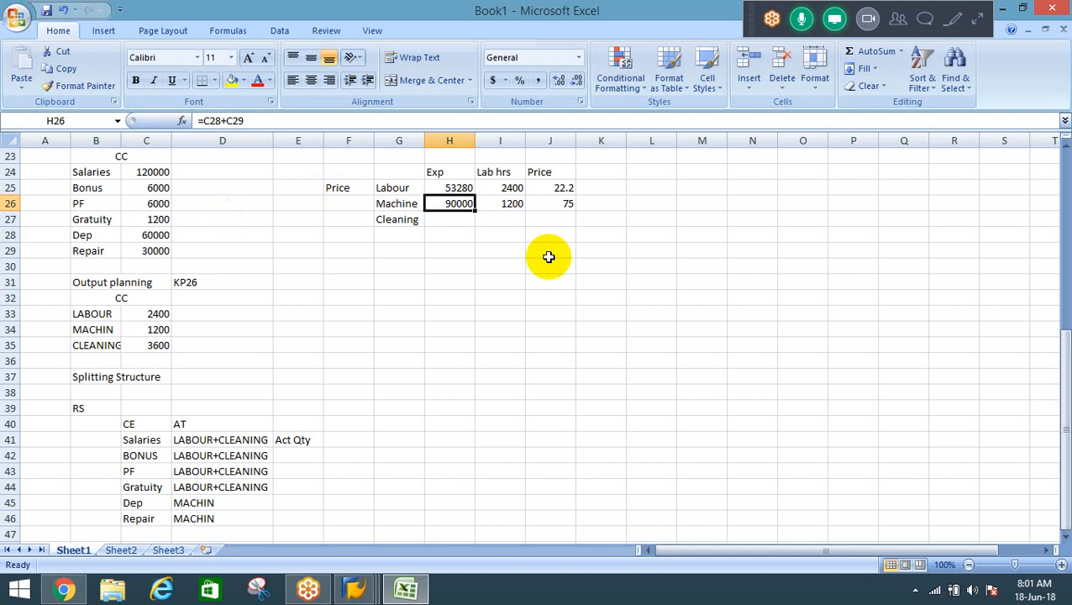
key(Down)
text(=)
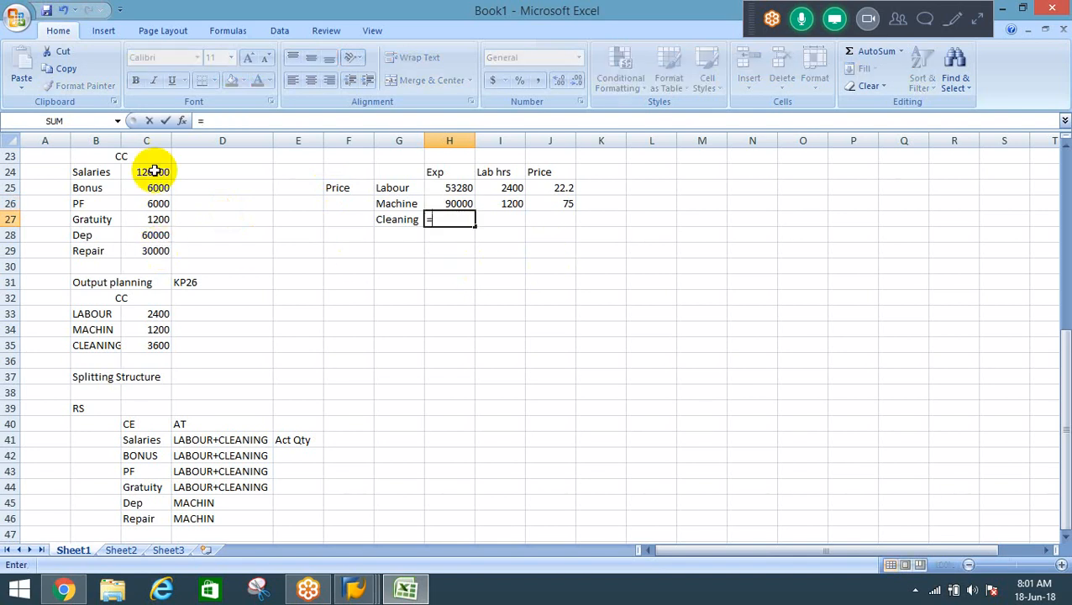
key(Escape)
Step: Copy the Labour expense formula text from H25 unchanged into the Cleaning expense cell H27
key(Up)
key(Up)
key(F2)
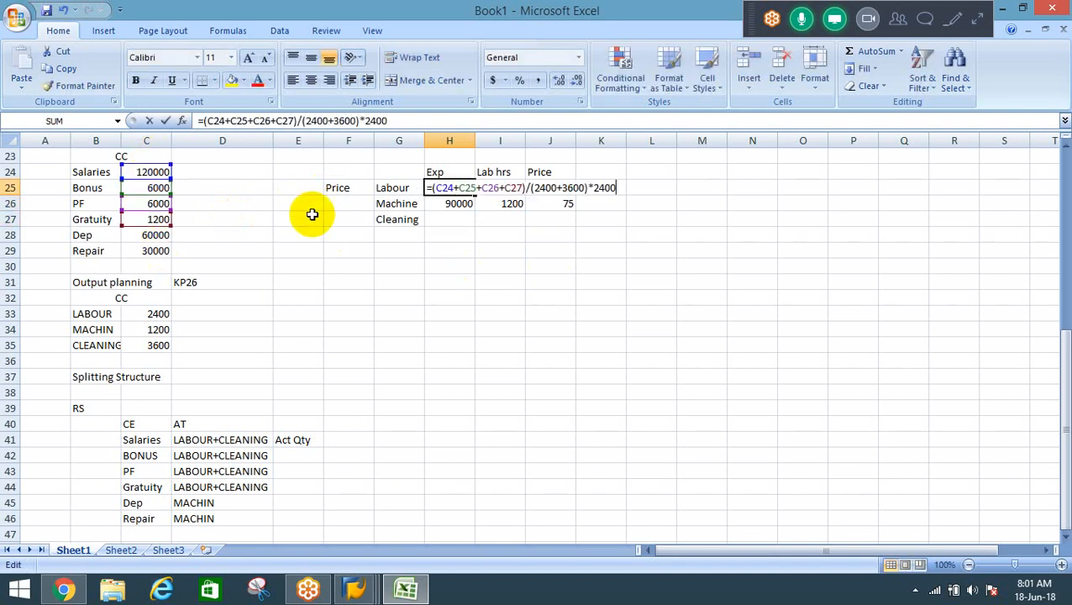
key(ctrl+shift+Left)
key(ctrl+shift+Left)
key(ctrl+shift+Left)
key(ctrl+shift+Left)
key(ctrl+shift+Left)
key(ctrl+shift+Left)
key(ctrl+shift+Left)
key(ctrl+shift+Left)
key(ctrl+shift+Left)
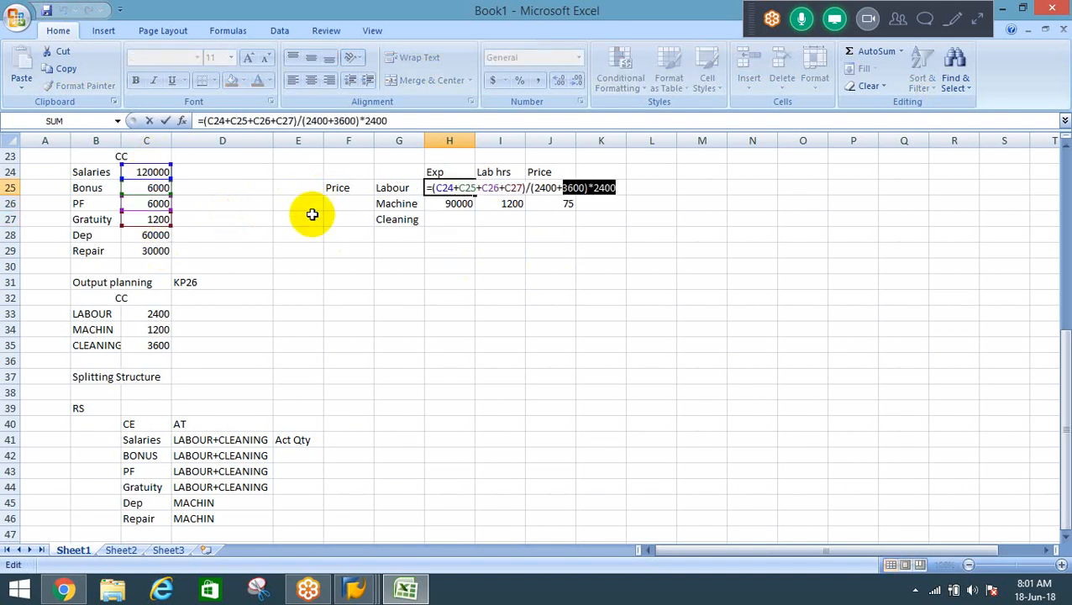
key(ctrl+c)
key(Escape)
key(Down)
key(Down)
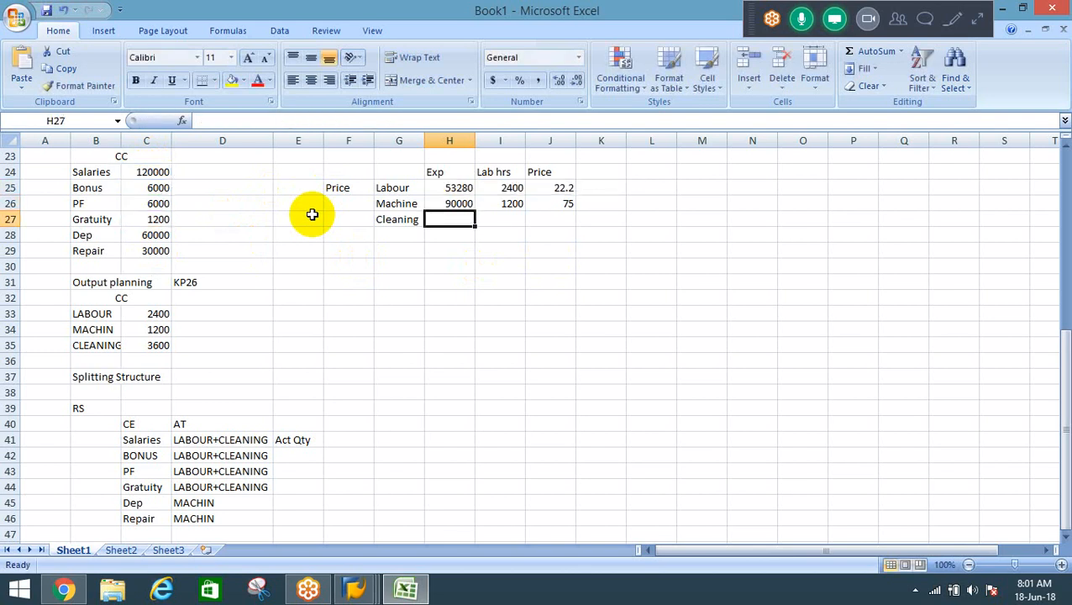
key(ctrl+v)
Step: Change the multiplier at the end of the Cleaning expense formula in H27 to 3600
key(F2)
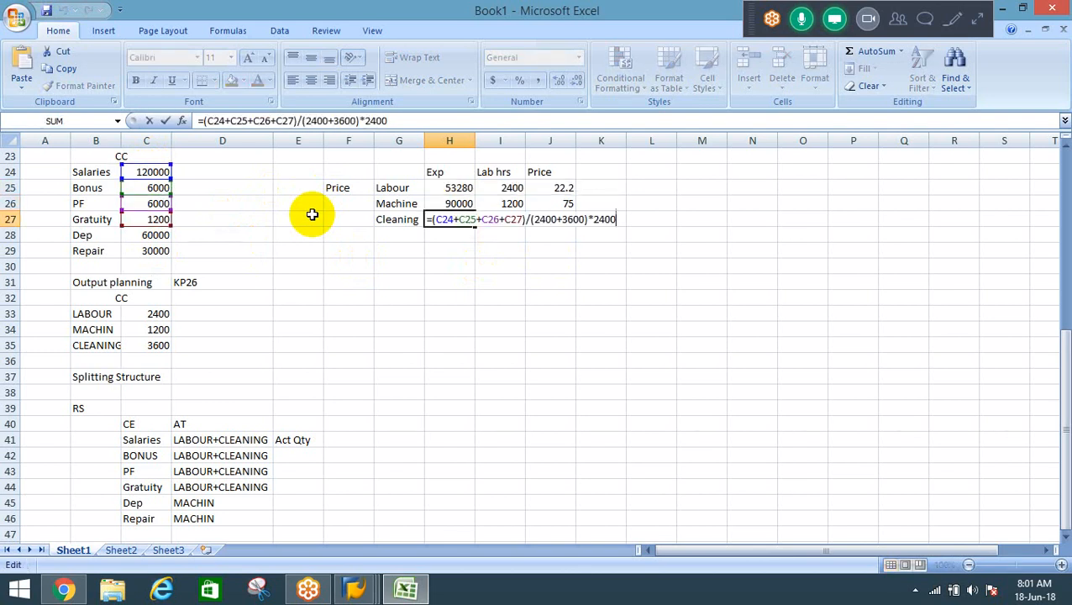
key(BackSpace)
key(BackSpace)
key(BackSpace)
key(BackSpace)
text(3600)
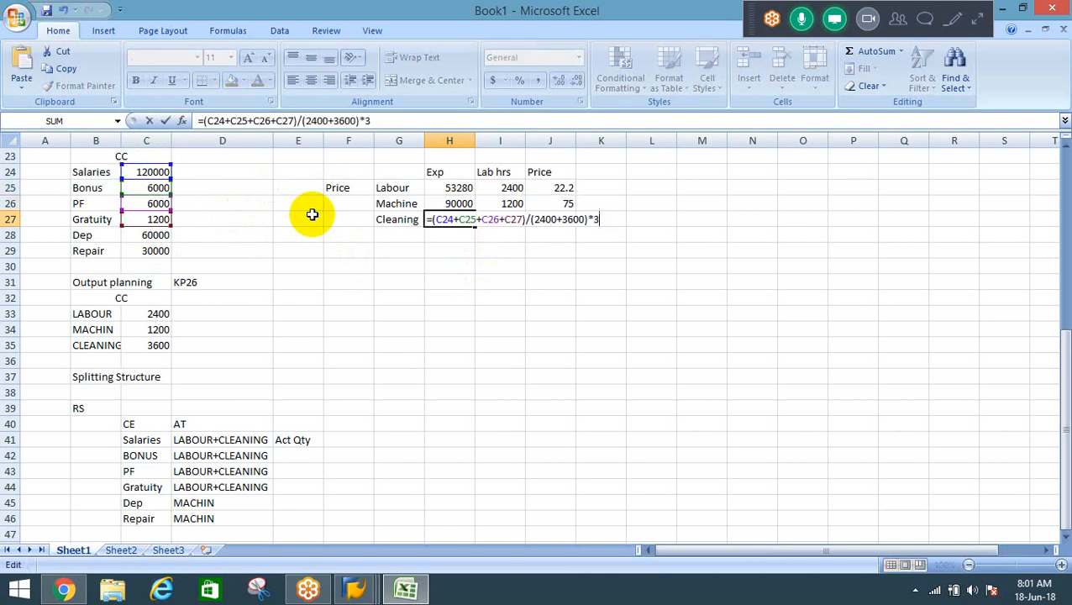
key(Return)
key(Up)
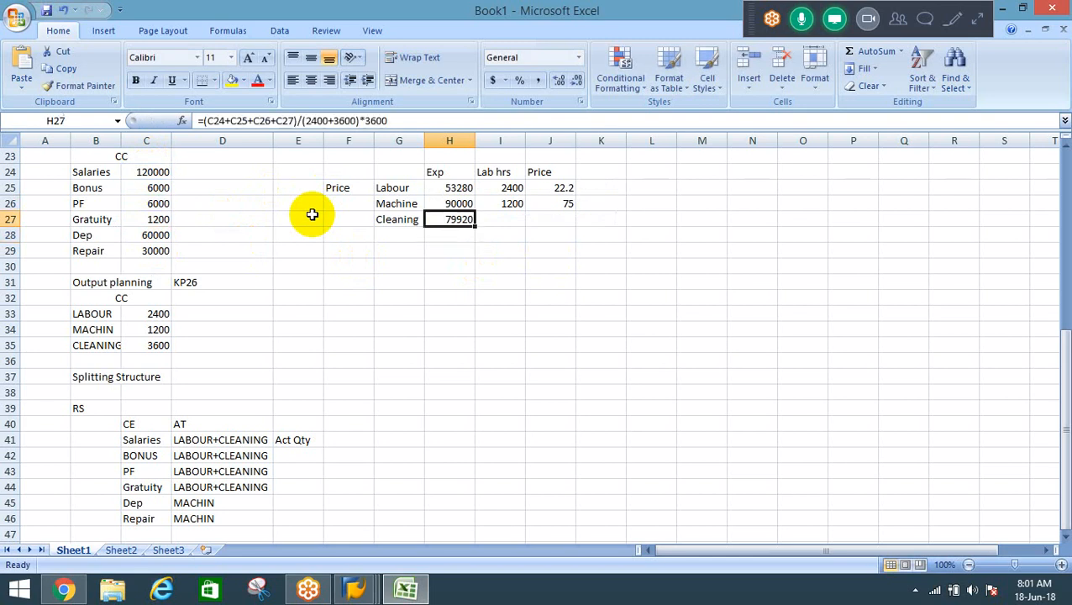
Step: Check the Cleaning expense in H27 against the planned CLEAN amount in the SAP cost splitting list, then return to Excel
key(alt+Tab)
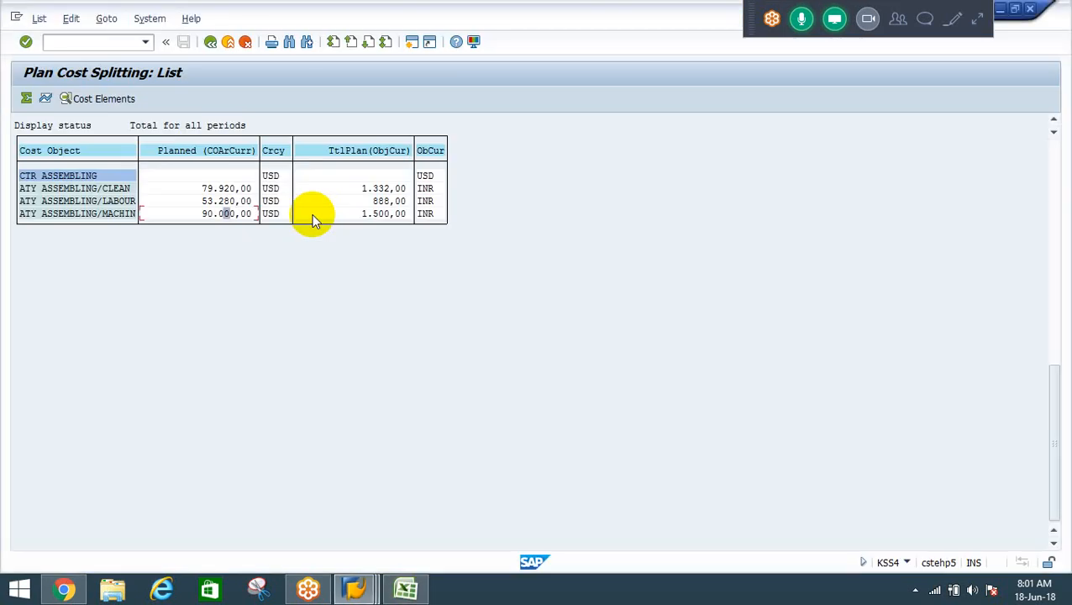
click(216, 190)
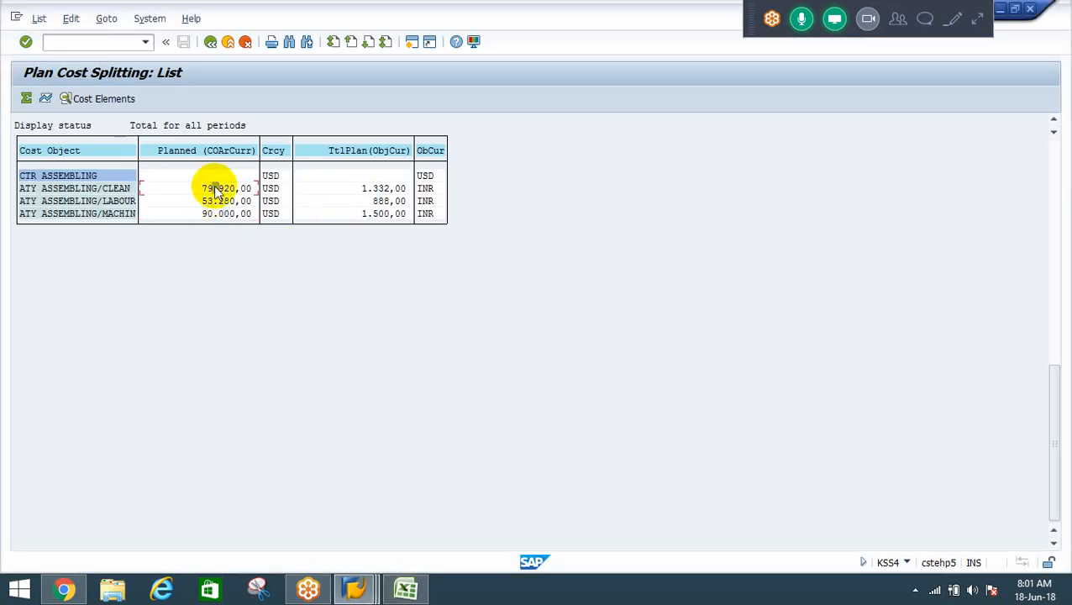
key(alt+Tab)
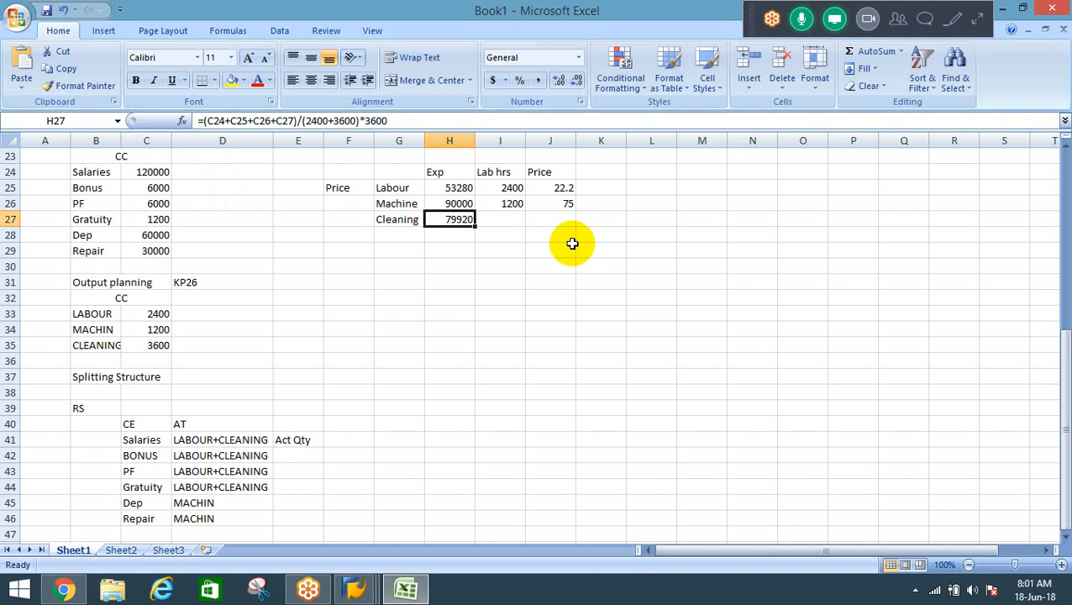
Step: Enter 3600 as the Cleaning hours in I27 and fill the price formula from J26 down into J27
key(Right)
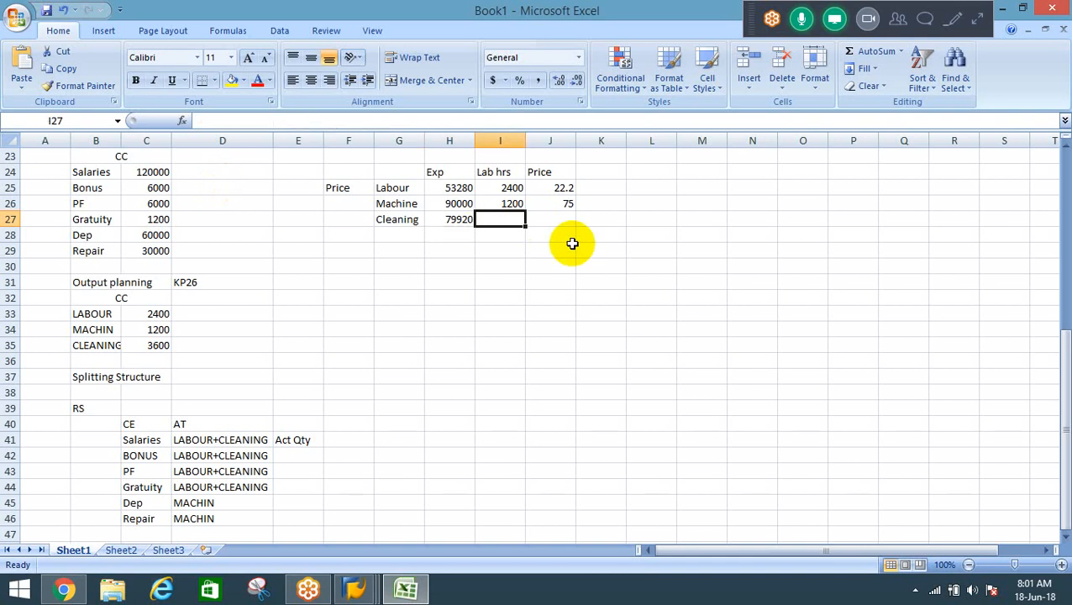
text(3600)
key(Tab)
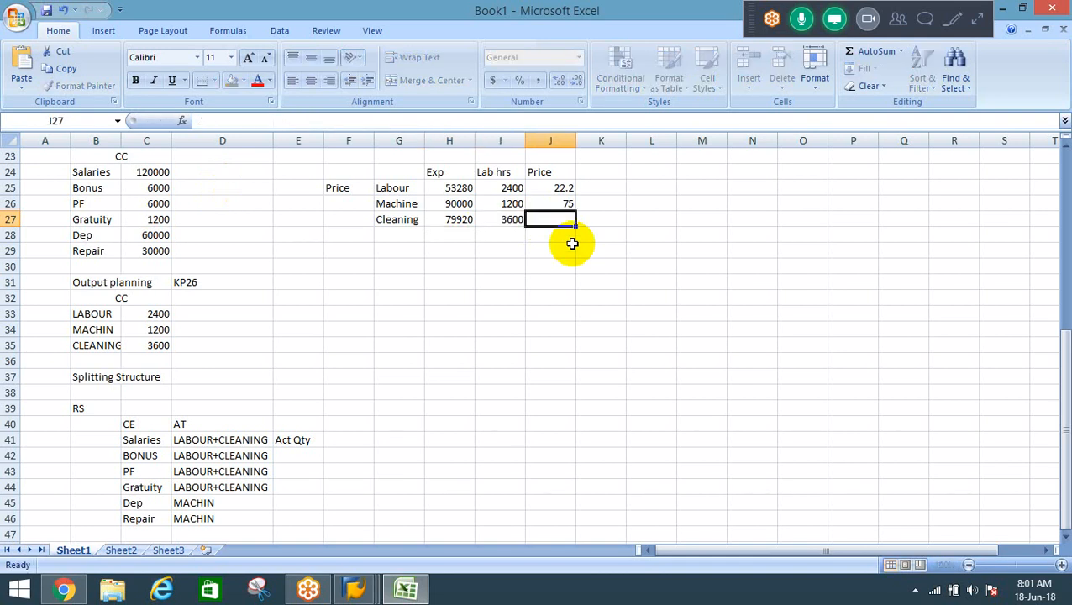
key(Up)
key(Up)
key(Down)
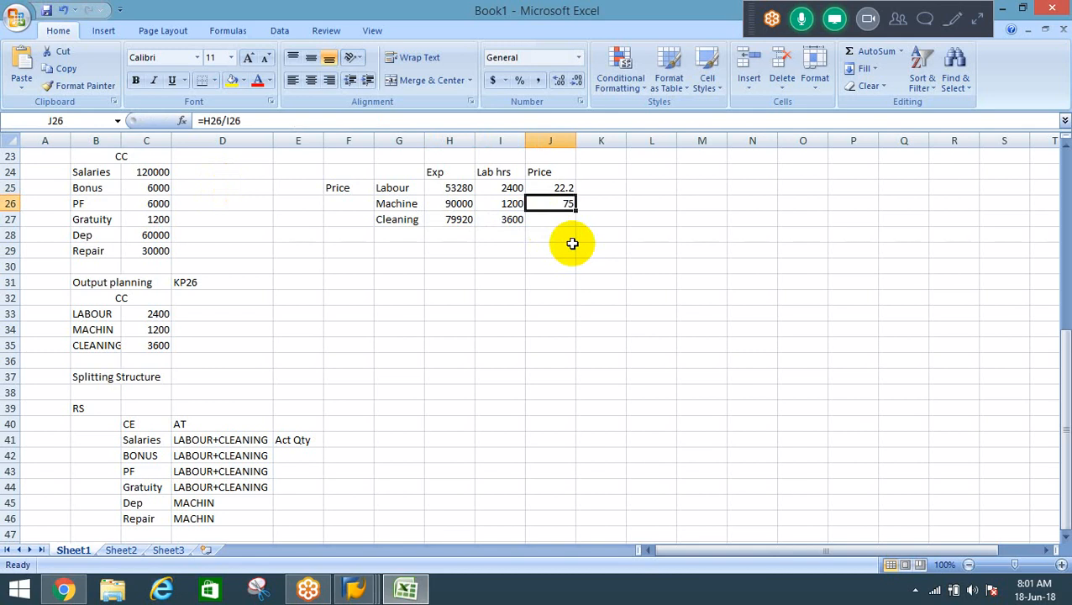
key(F2)
key(Return)
key(ctrl+d)
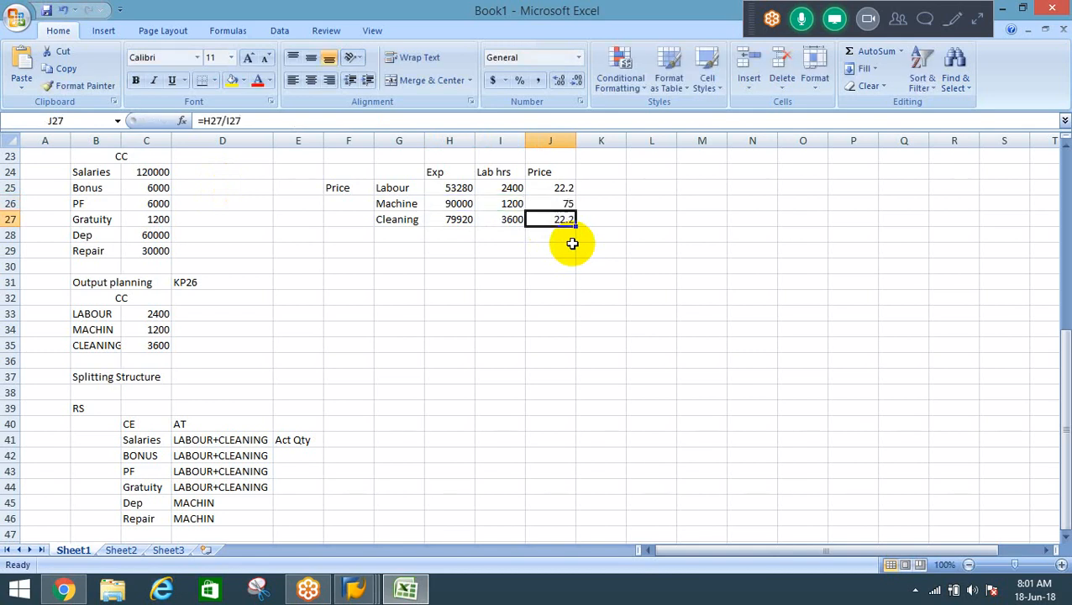
Step: Review the expense-divided-by-hours price formulas for Labour, Machine and Cleaning in J25:J27
key(F2)
key(Return)
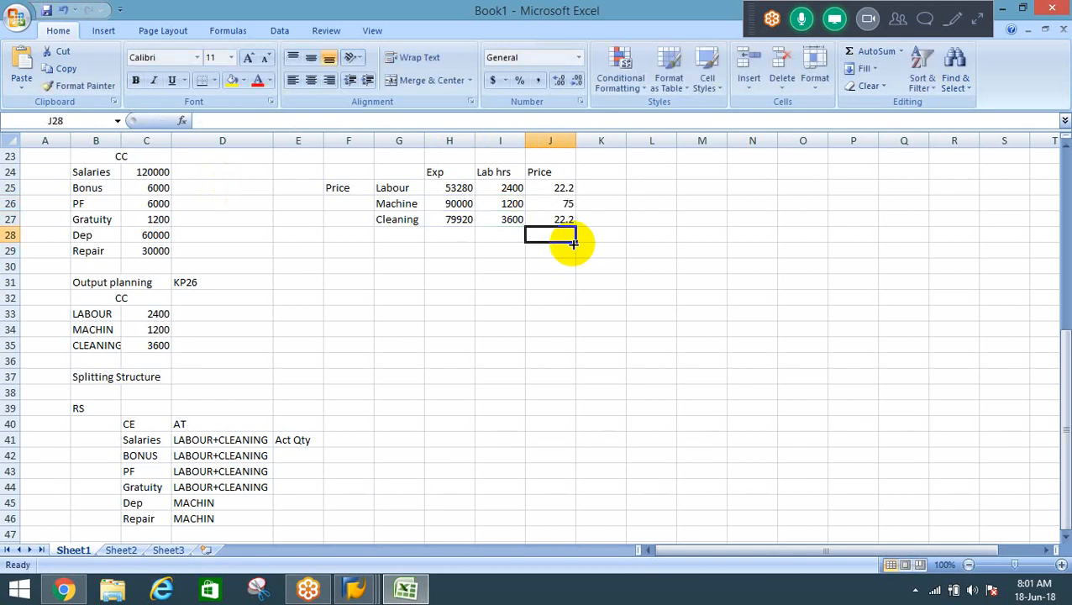
key(Up)
key(Up)
key(Up)
key(F2)
key(Return)
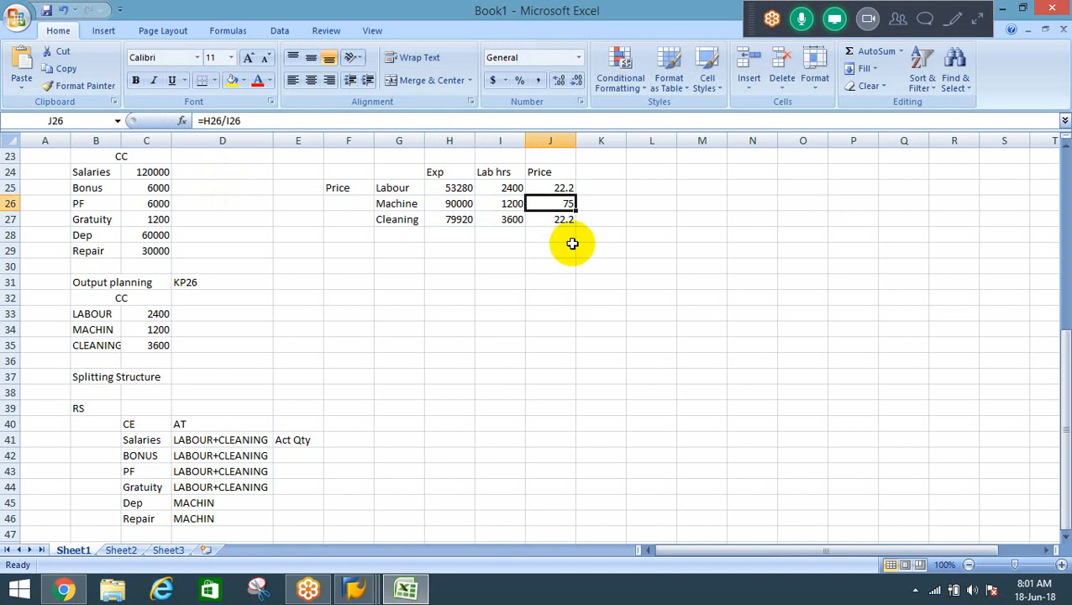
key(F2)
key(Return)
key(F2)
key(Return)
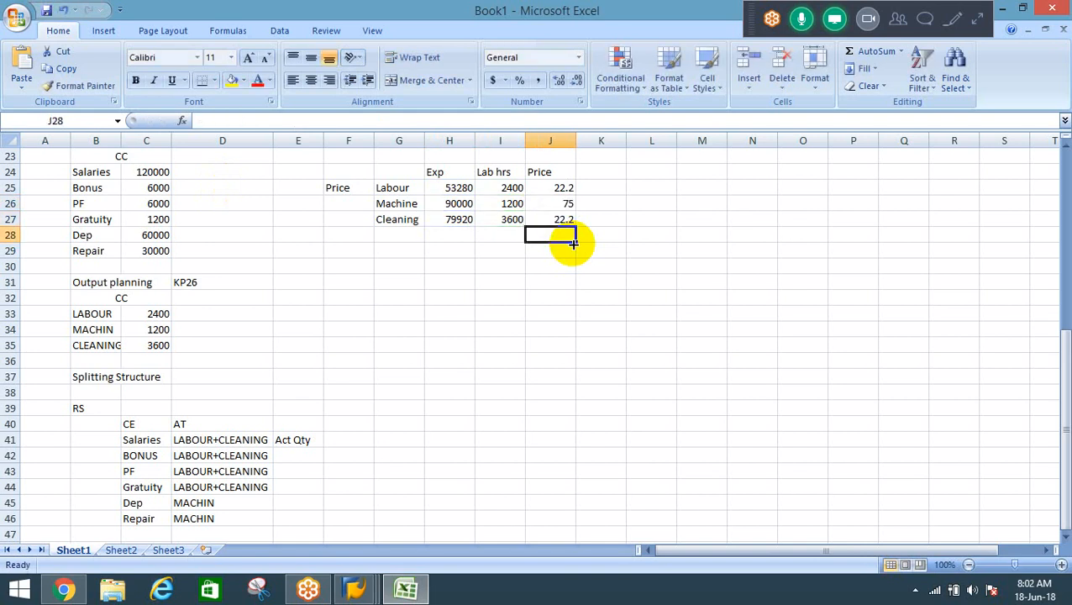
key(Up)
key(Up)
key(Up)
key(F2)
key(Return)
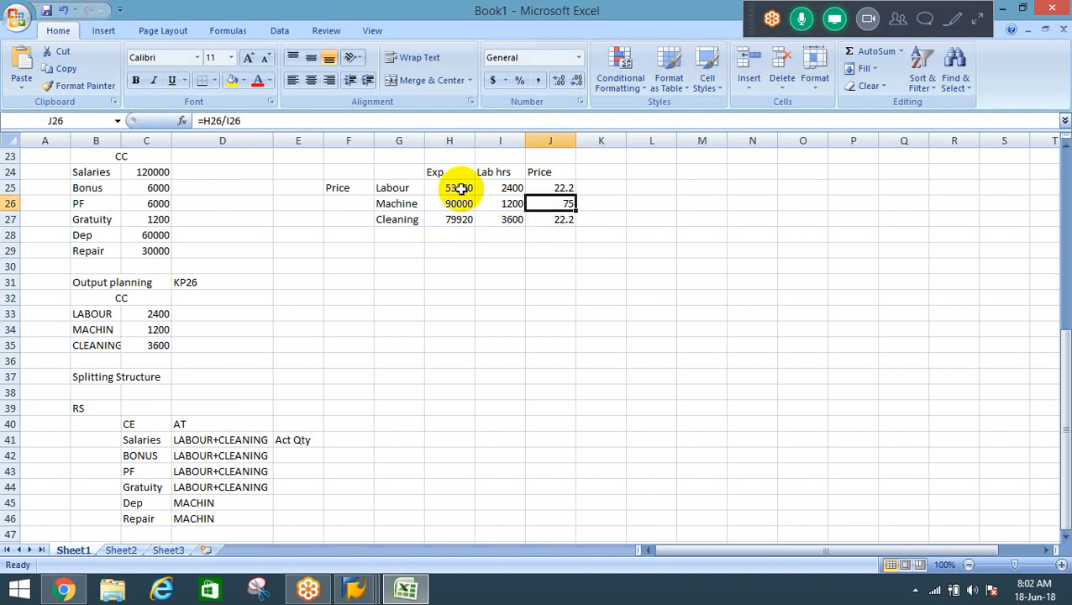
drag(389, 174, 449, 218)
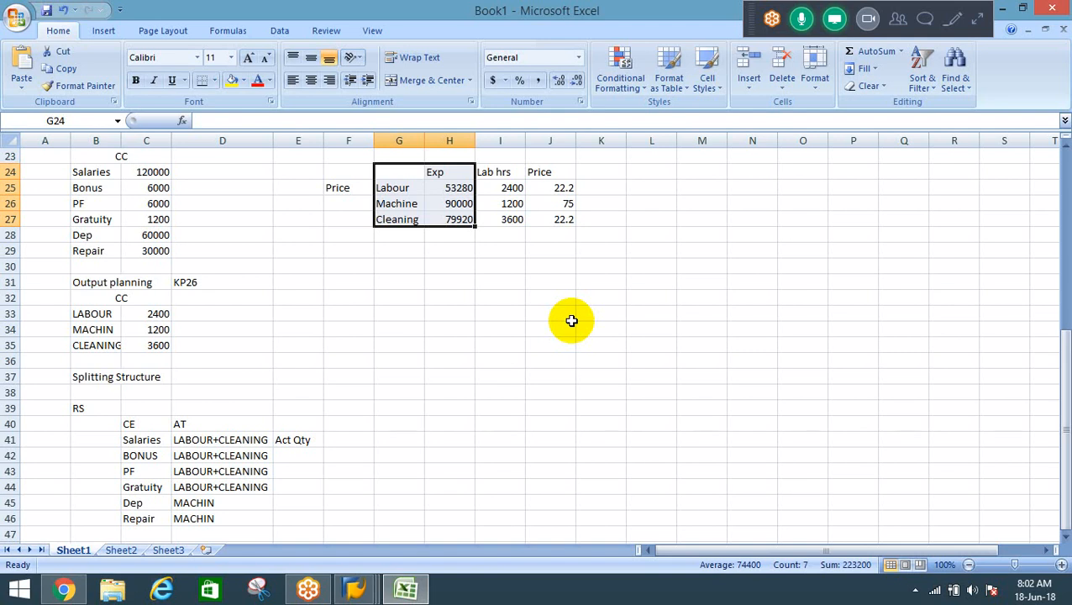
key(Right)
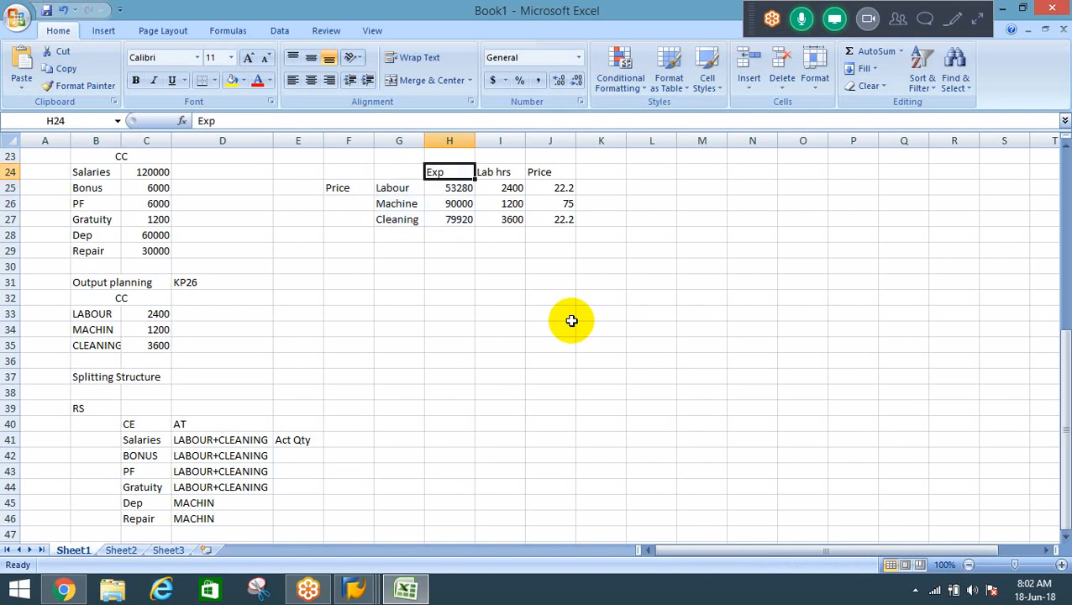
key(Down)
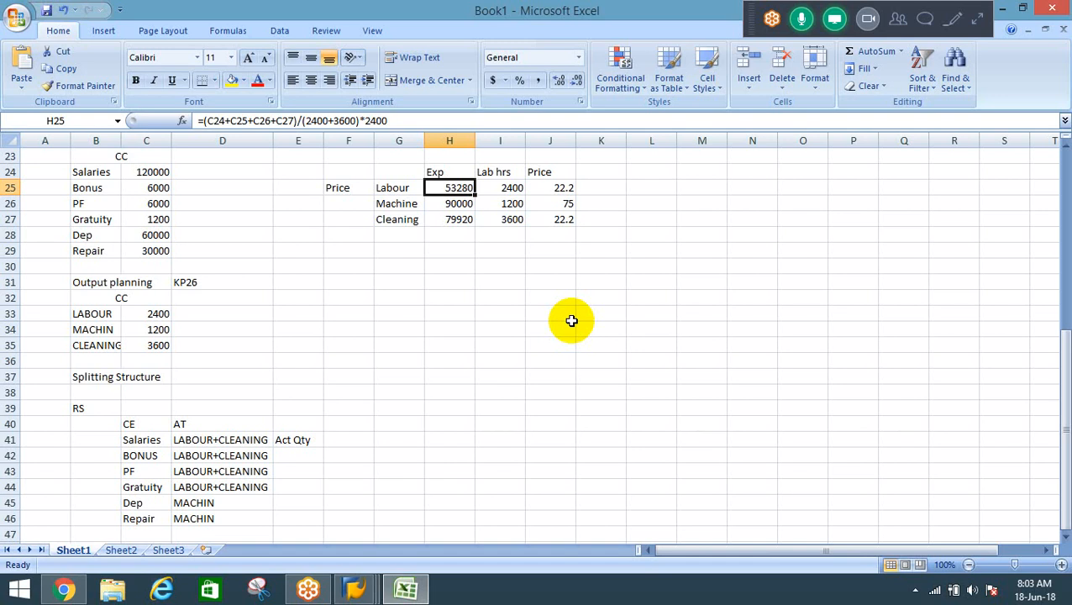
key(alt)
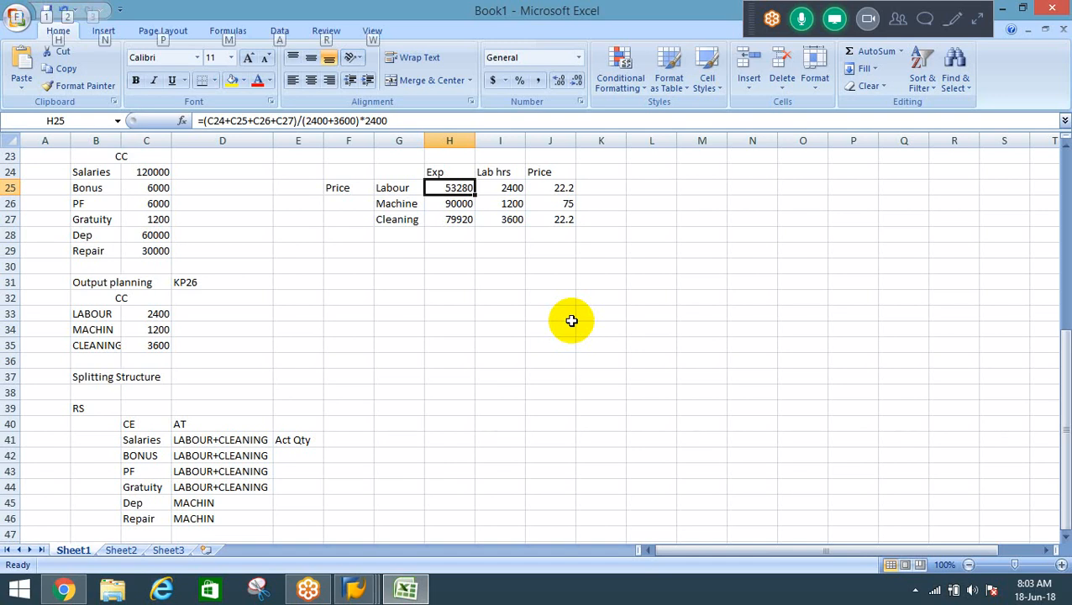
key(alt)
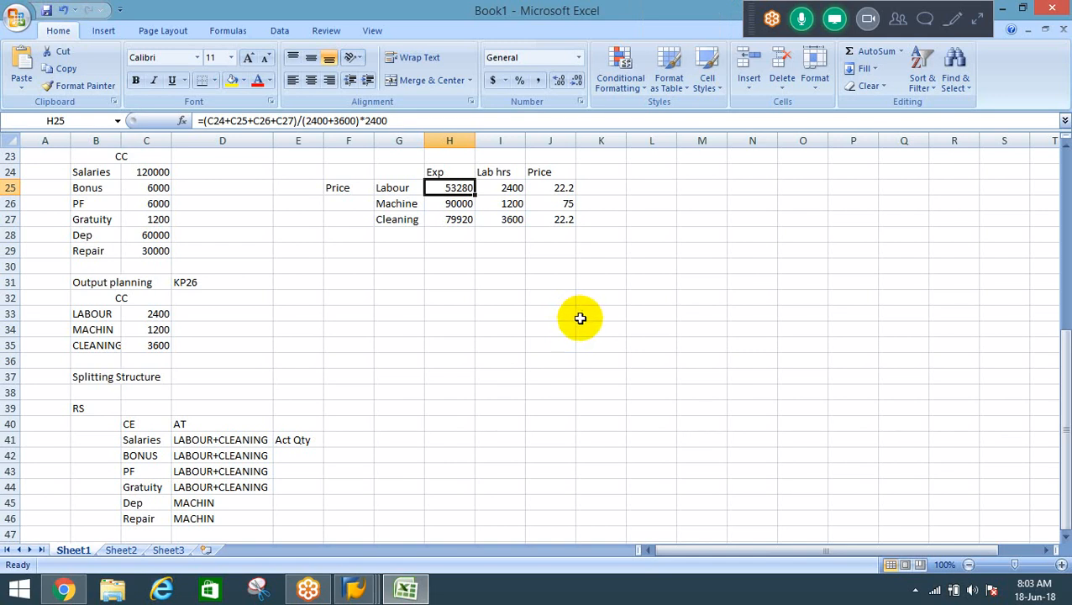
key(alt+Tab)
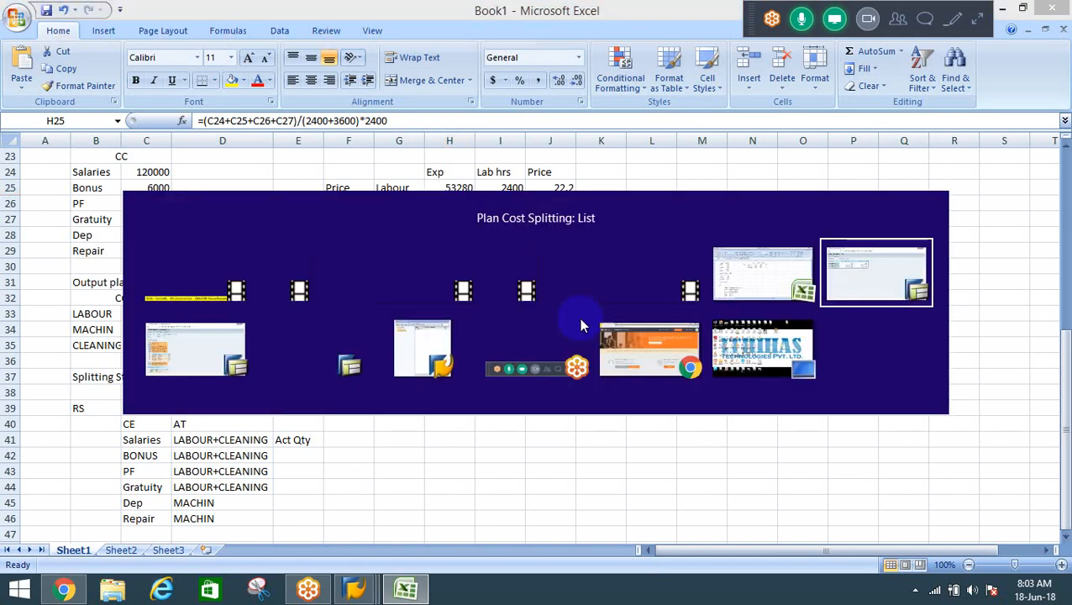
key(alt+Tab)
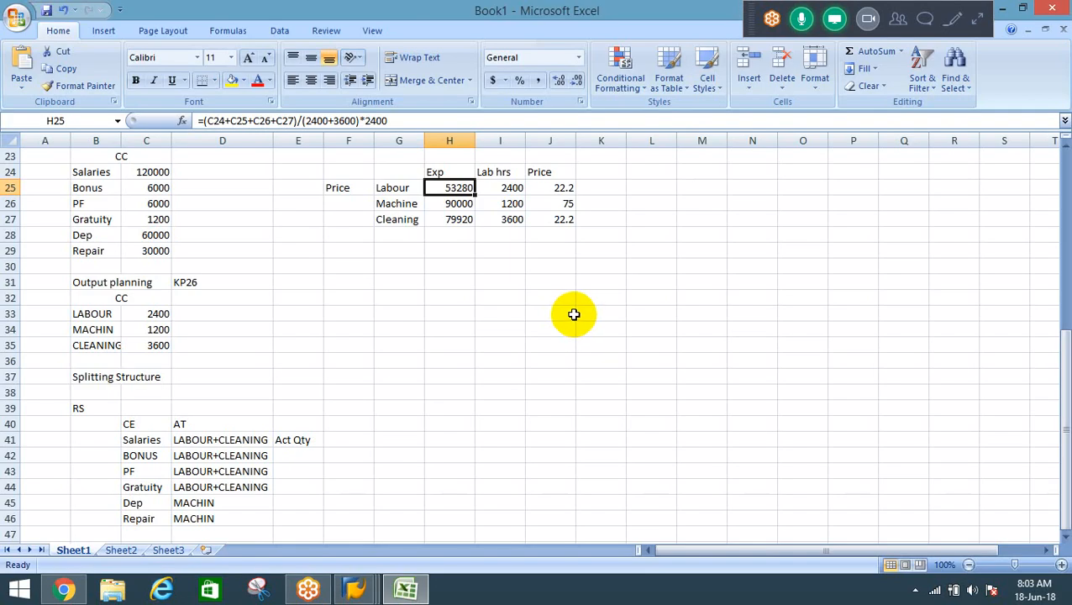
key(alt+Tab)
key(alt+Tab)
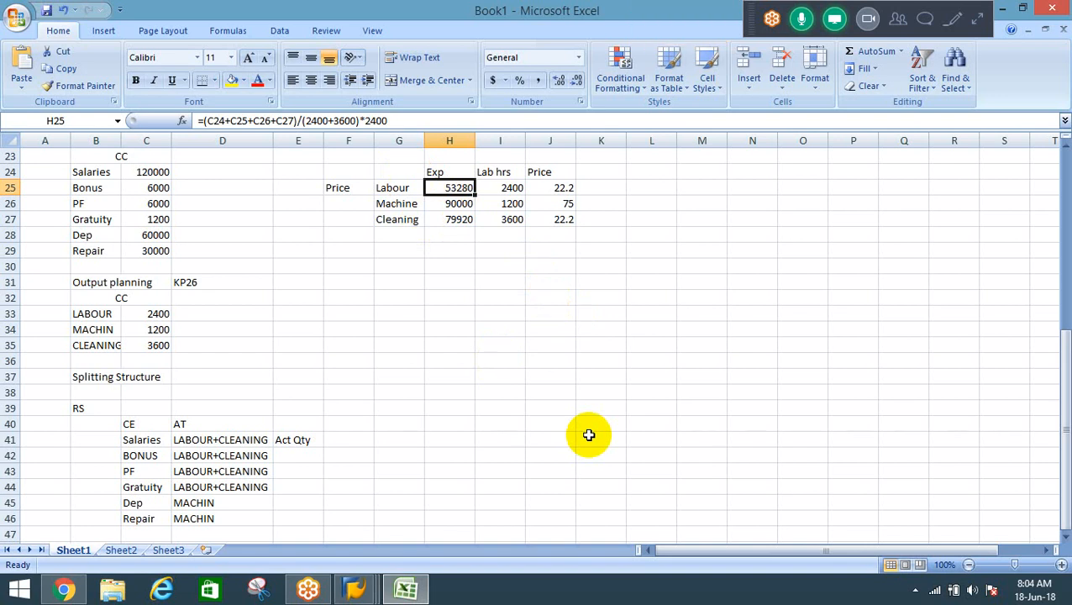
Step: Switch to SAP, leave the plan cost splitting list and exit KSS4 back to SAP Easy Access
key(alt+Tab)
key(F3)
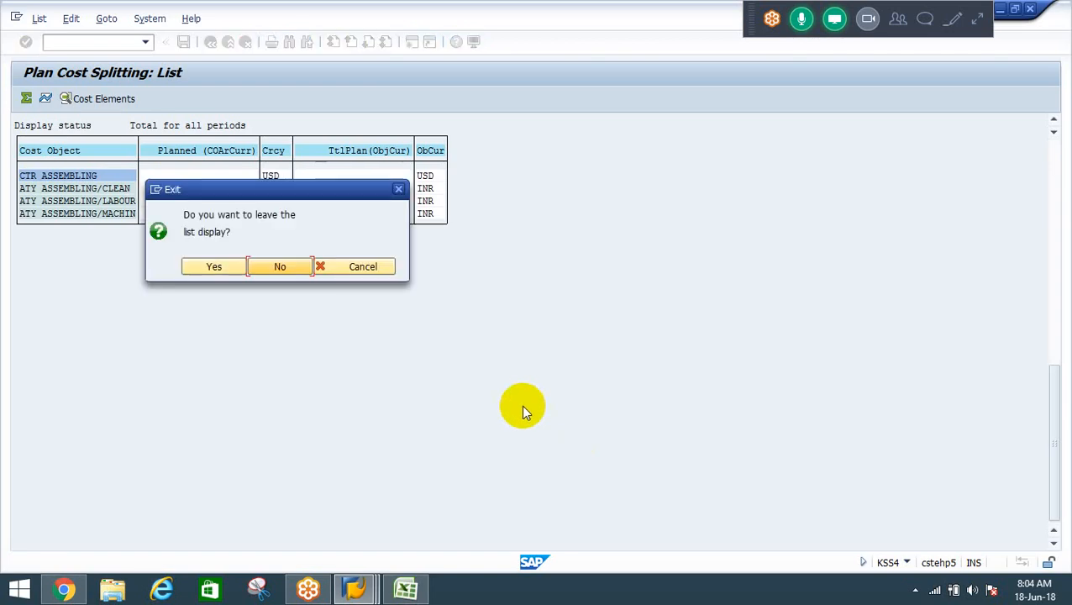
click(207, 268)
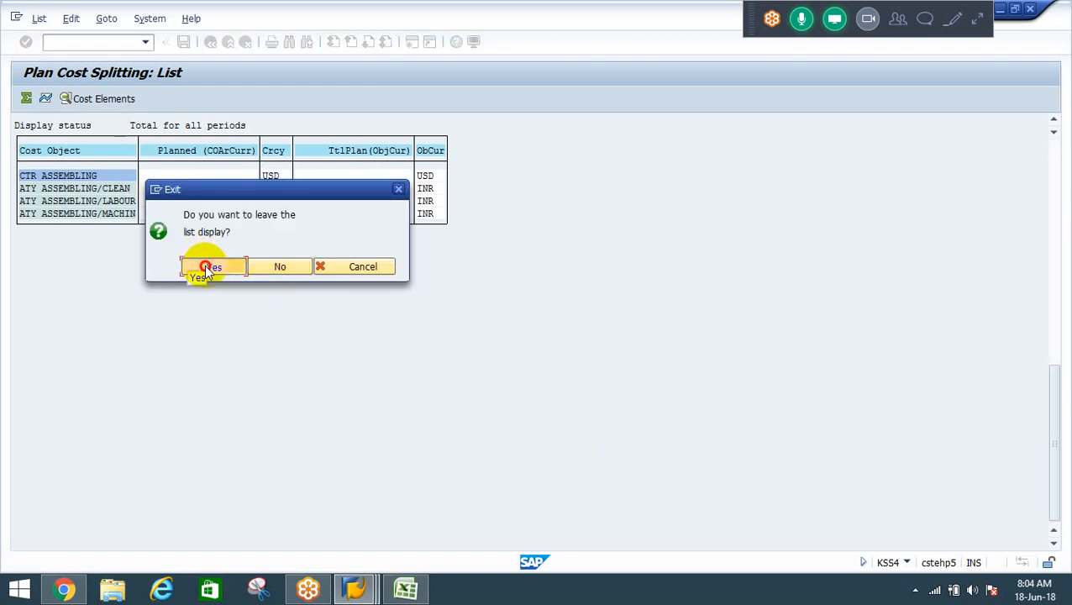
key(F3)
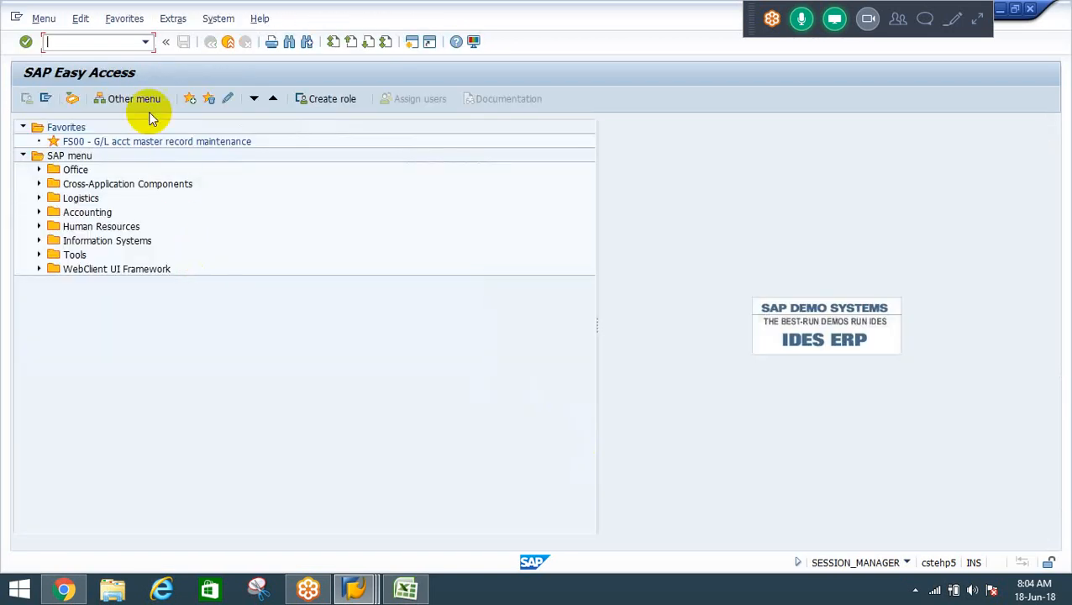
Step: Run plan price calculation KSPI for all cost centers, version 0, periods 1 to 12, fiscal year 2018, with Test Run off
text(ks)
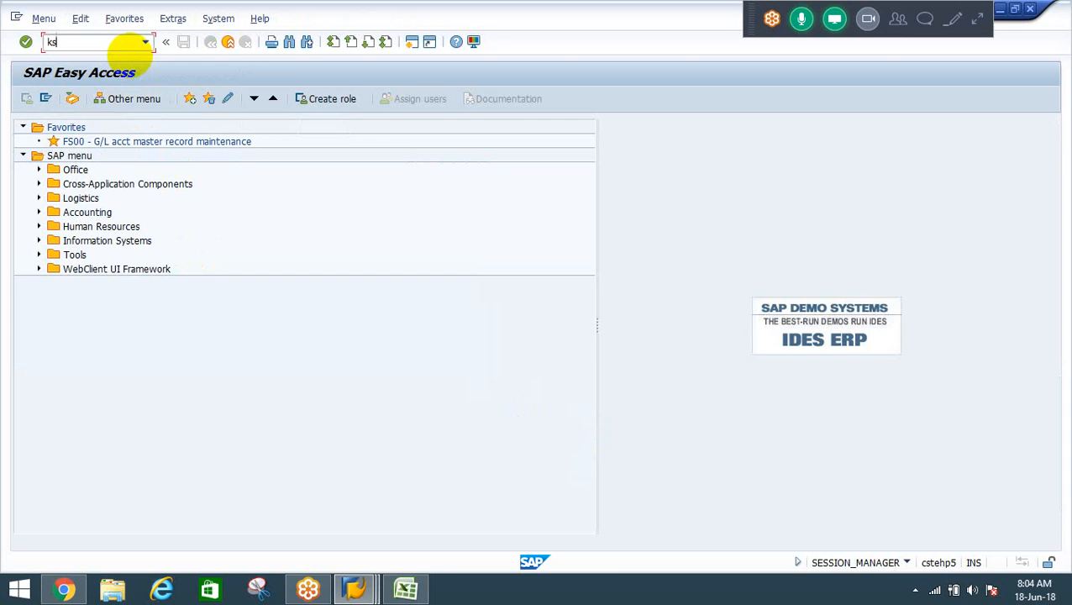
text(pi)
key(Return)
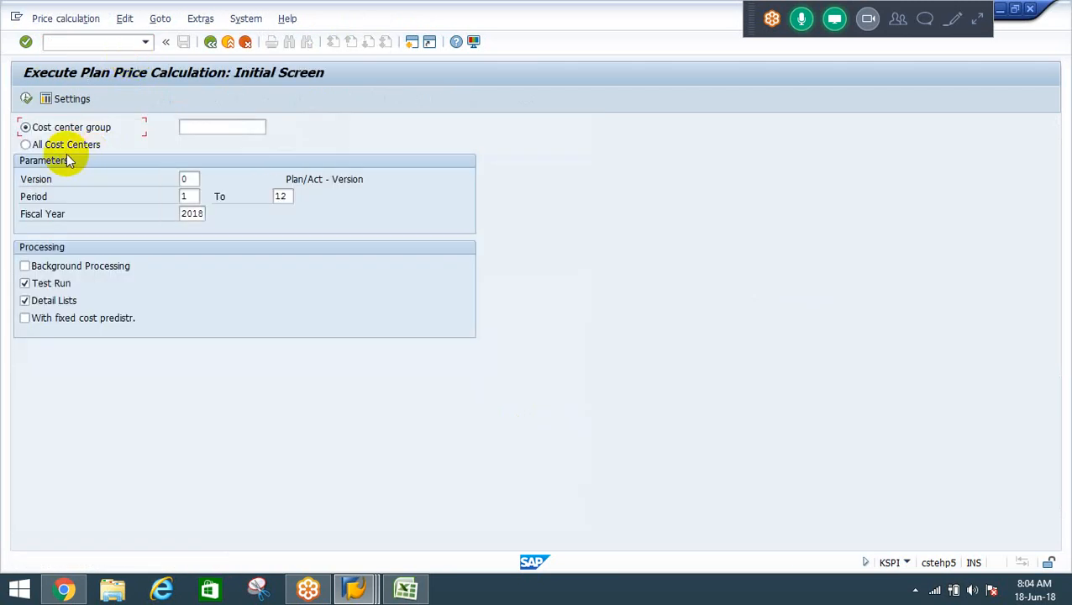
click(36, 144)
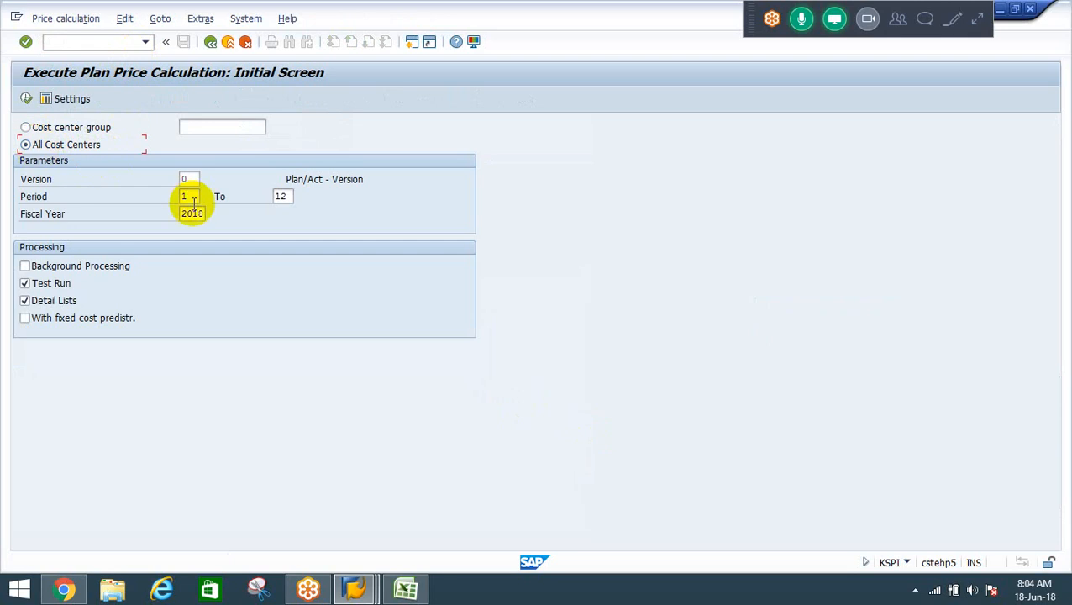
click(25, 283)
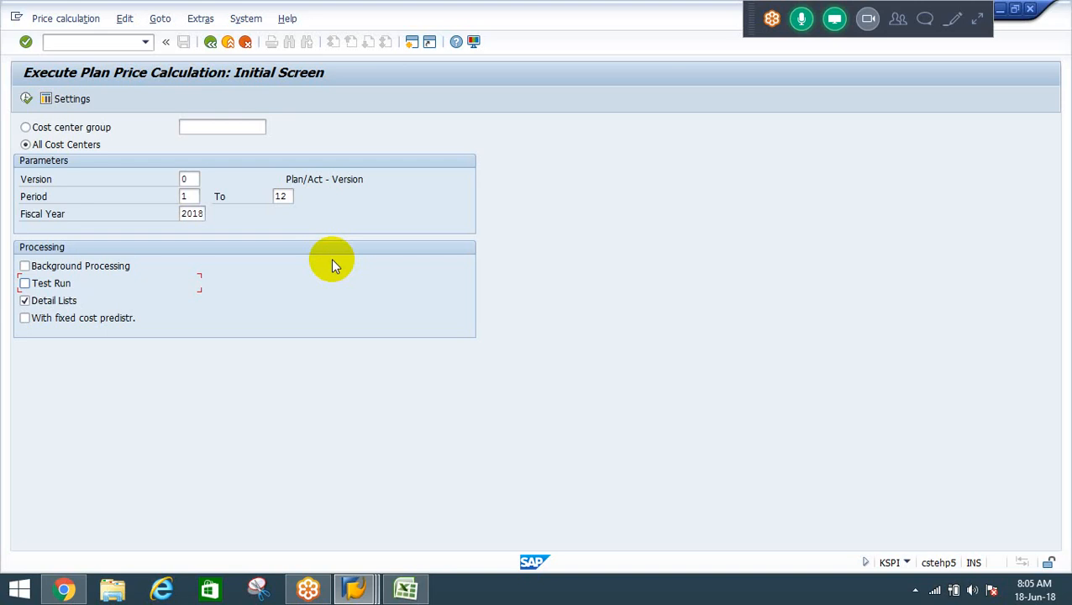
click(26, 100)
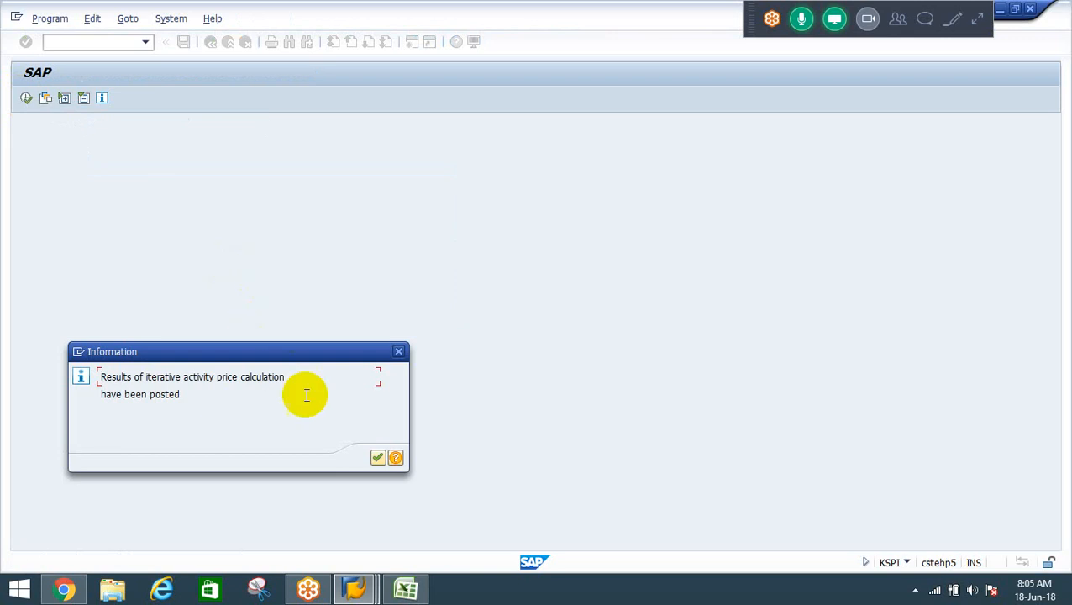
click(377, 459)
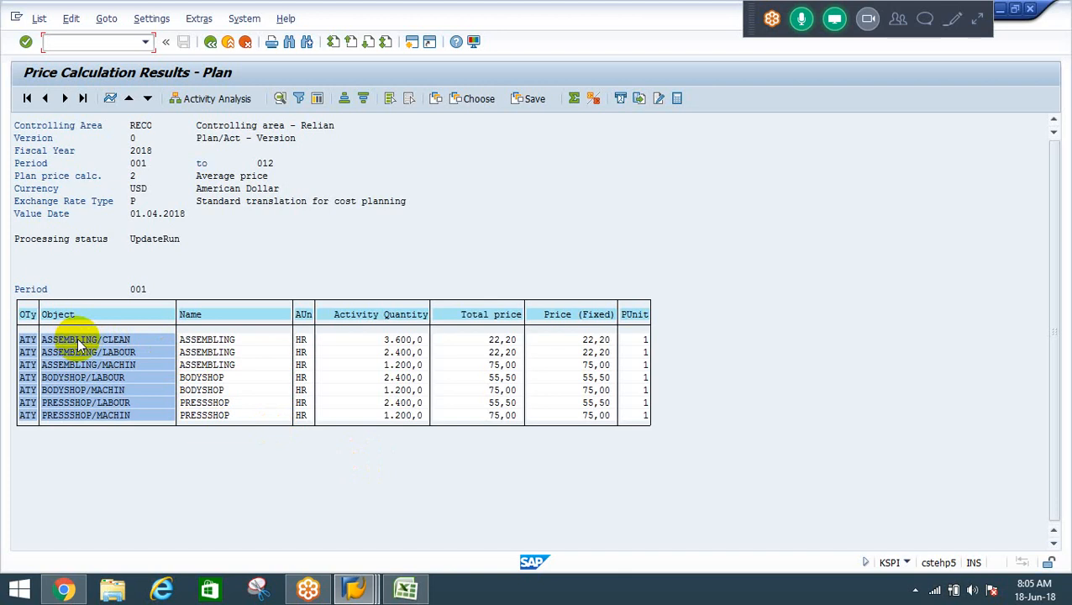
Step: Review the total prices for ASSEMBLING's CLEAN, LABOUR and MACHIN activities, end the price calculation and return to SAP Easy Access
click(114, 339)
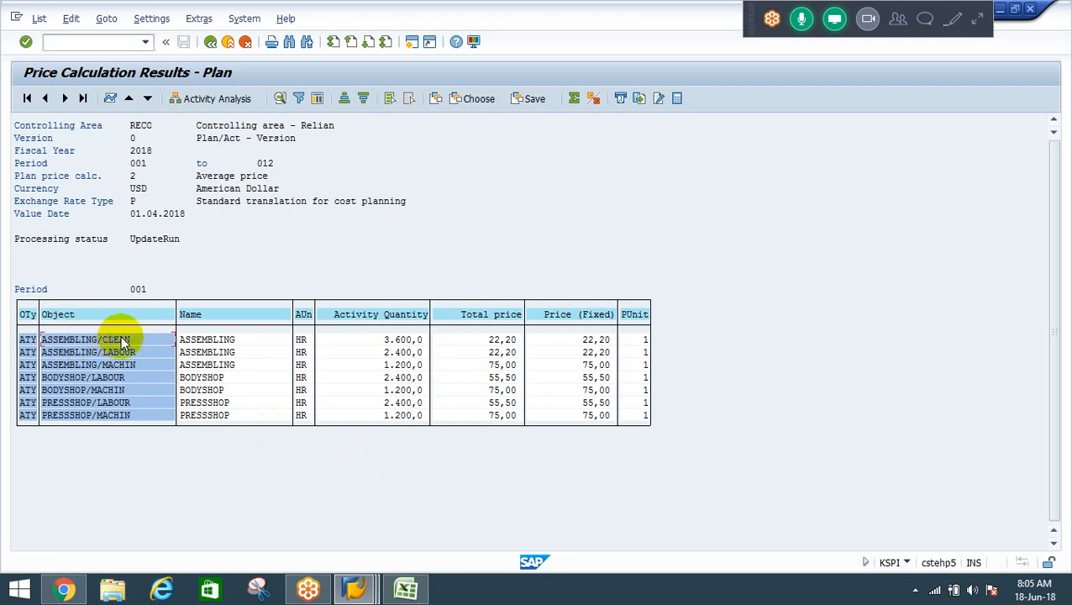
right_click(501, 339)
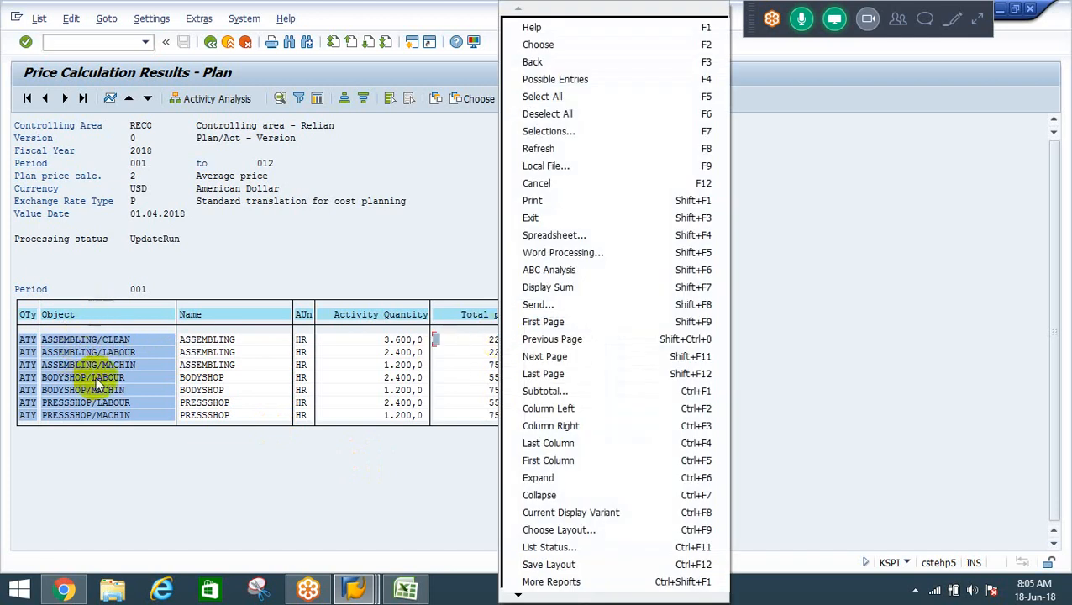
click(119, 357)
click(496, 352)
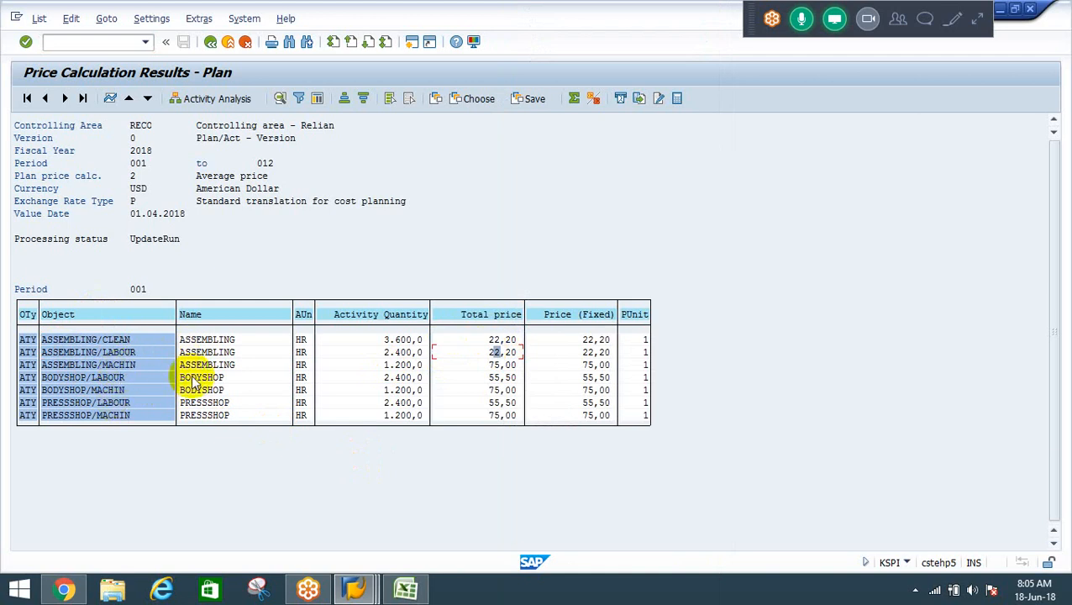
click(497, 364)
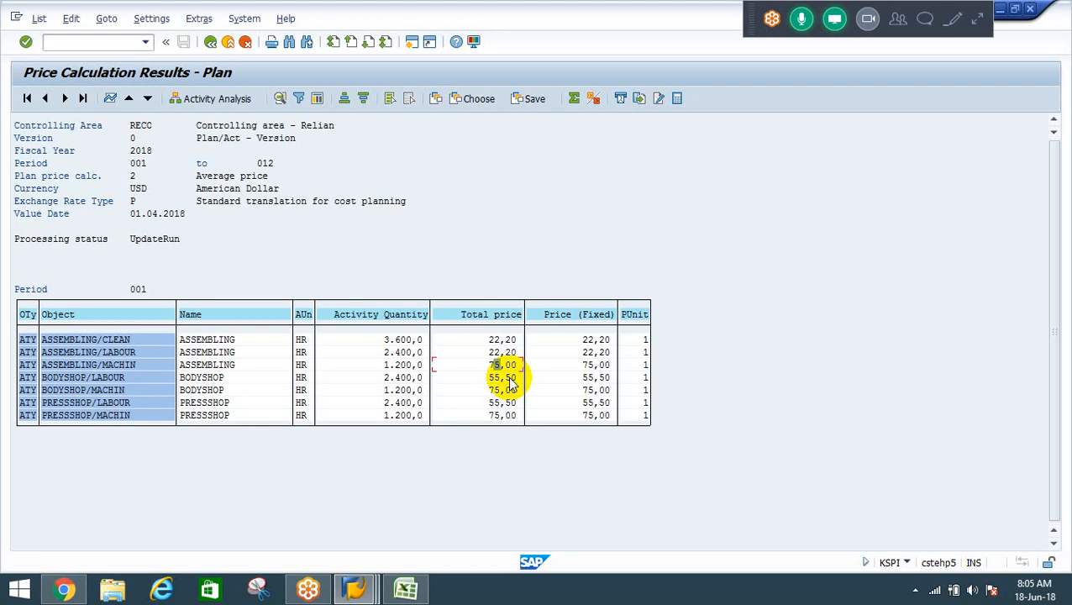
click(210, 42)
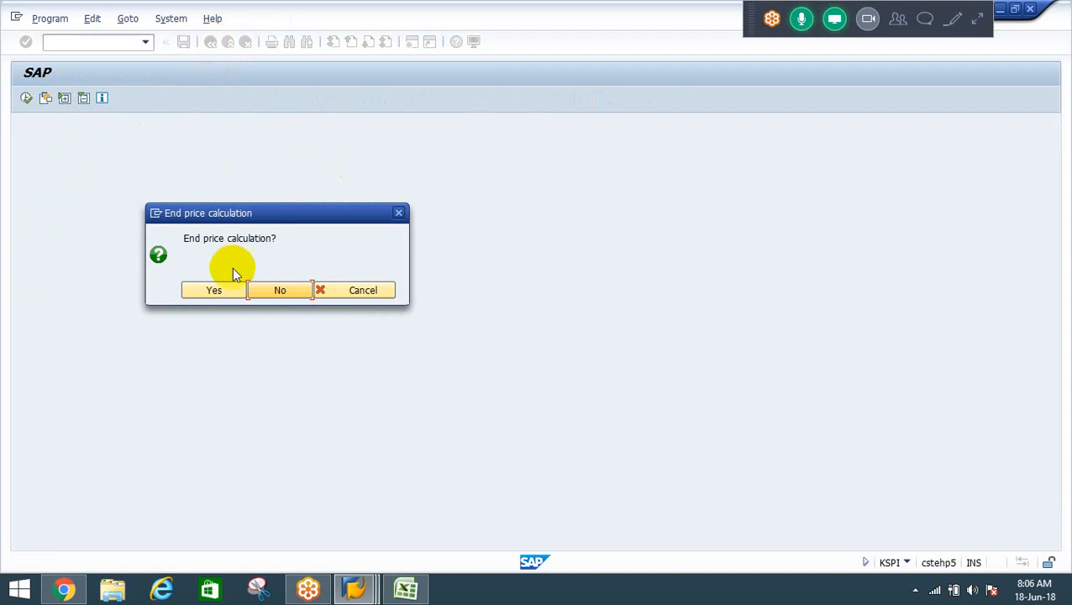
click(216, 289)
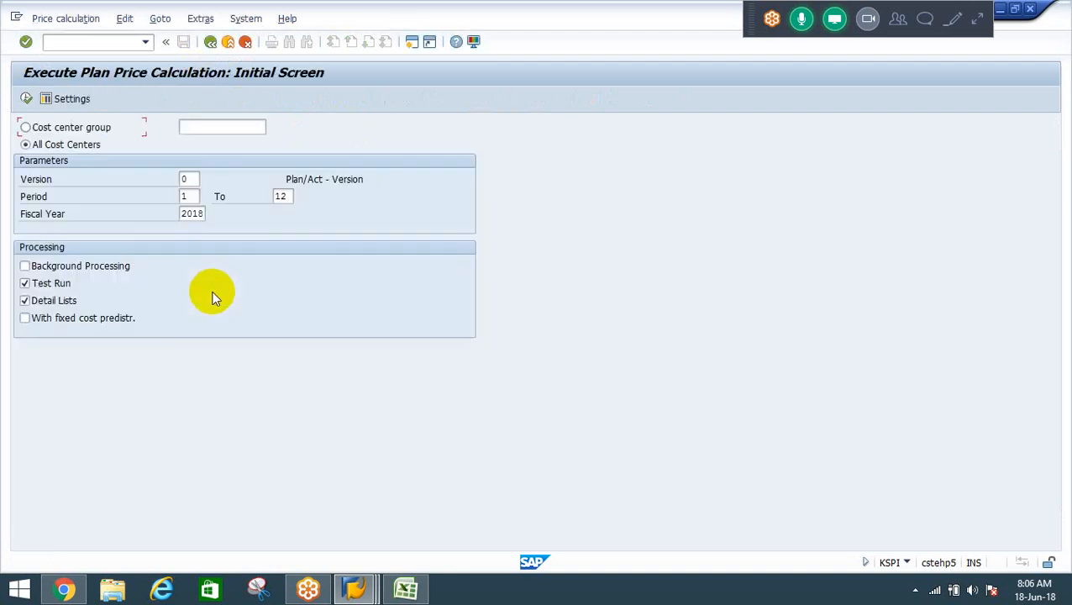
click(227, 42)
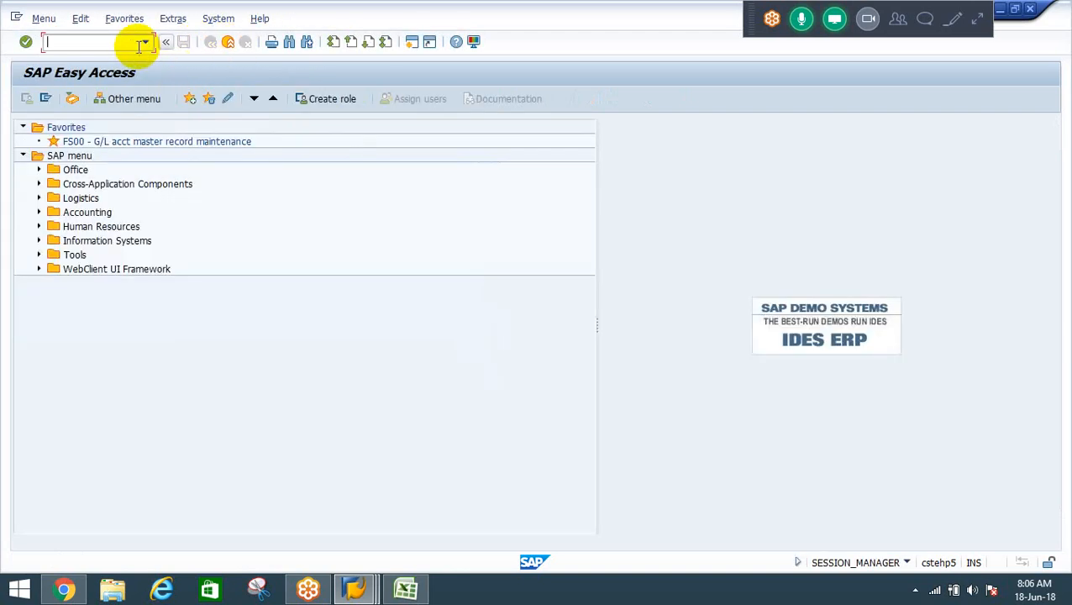
Step: Check the fixed prices of ASSEMBLING's activity types in the KP26 planning overview and return to SAP Easy Access
text(kp)
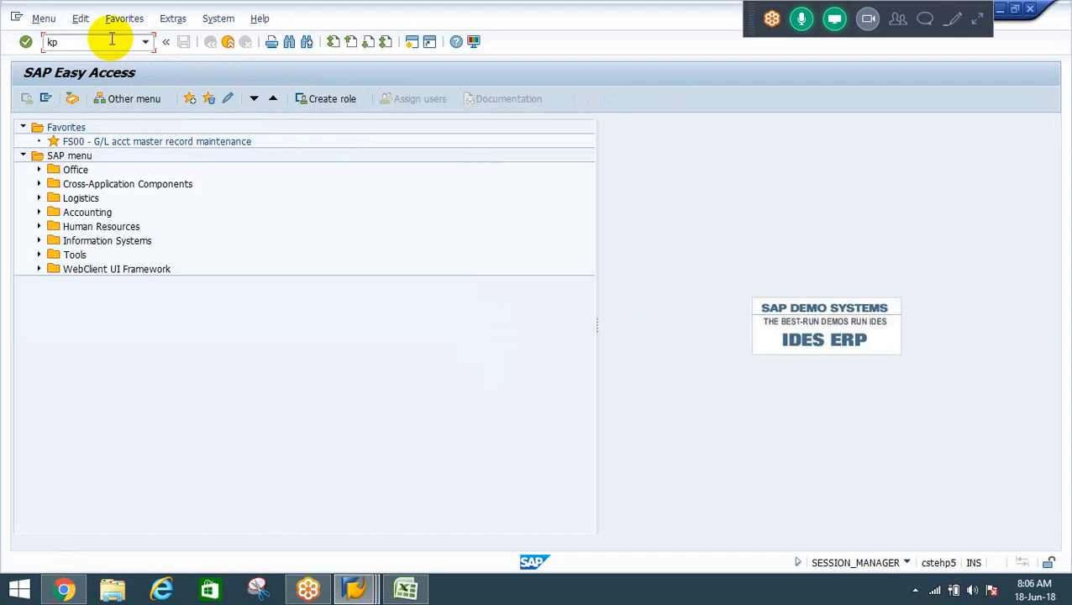
text(26)
key(Return)
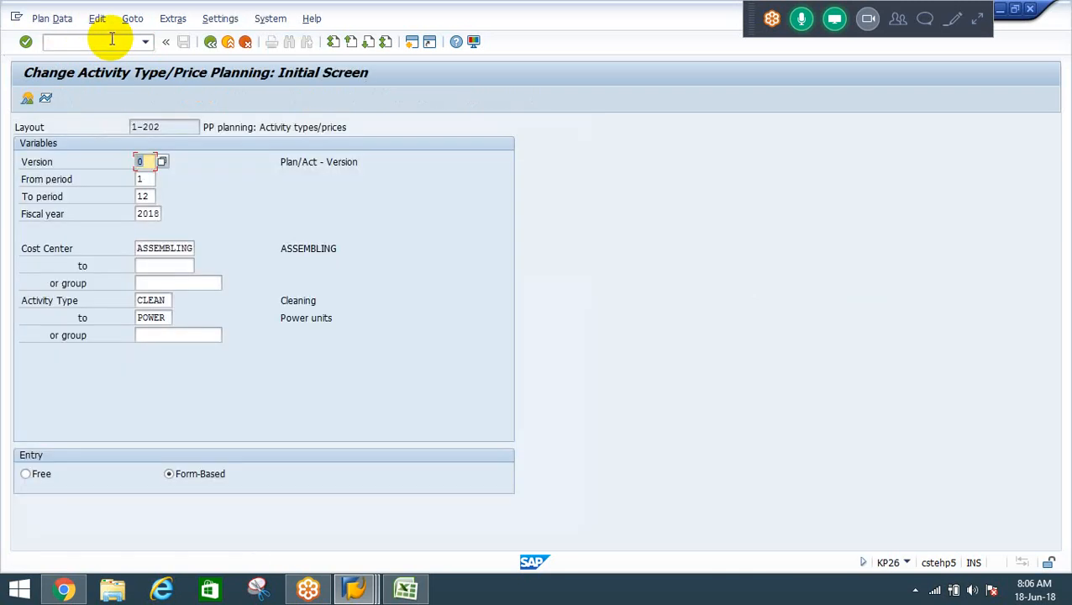
click(27, 99)
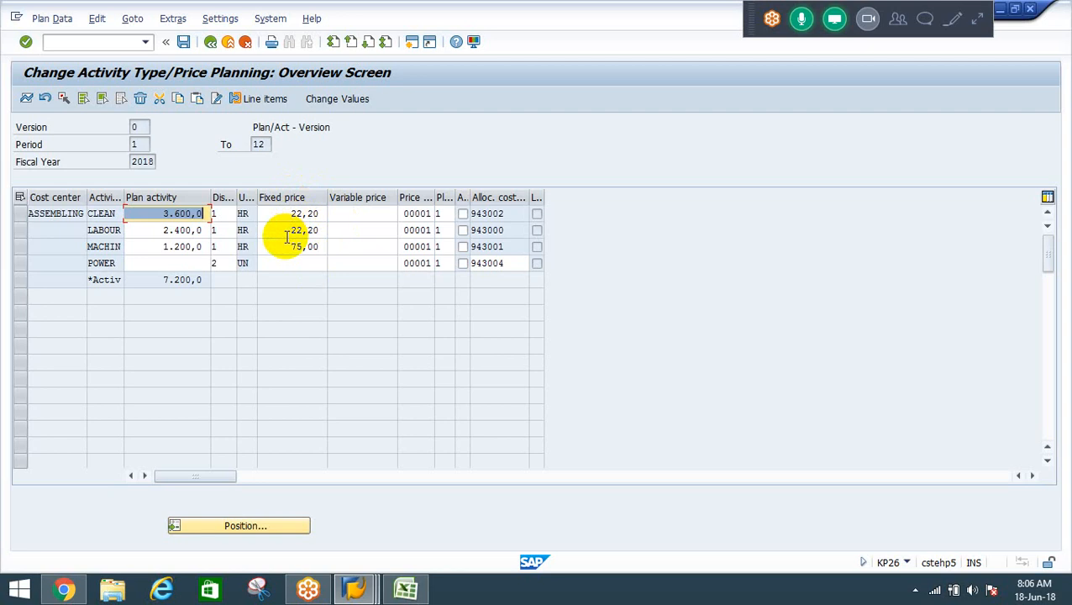
click(513, 229)
click(228, 42)
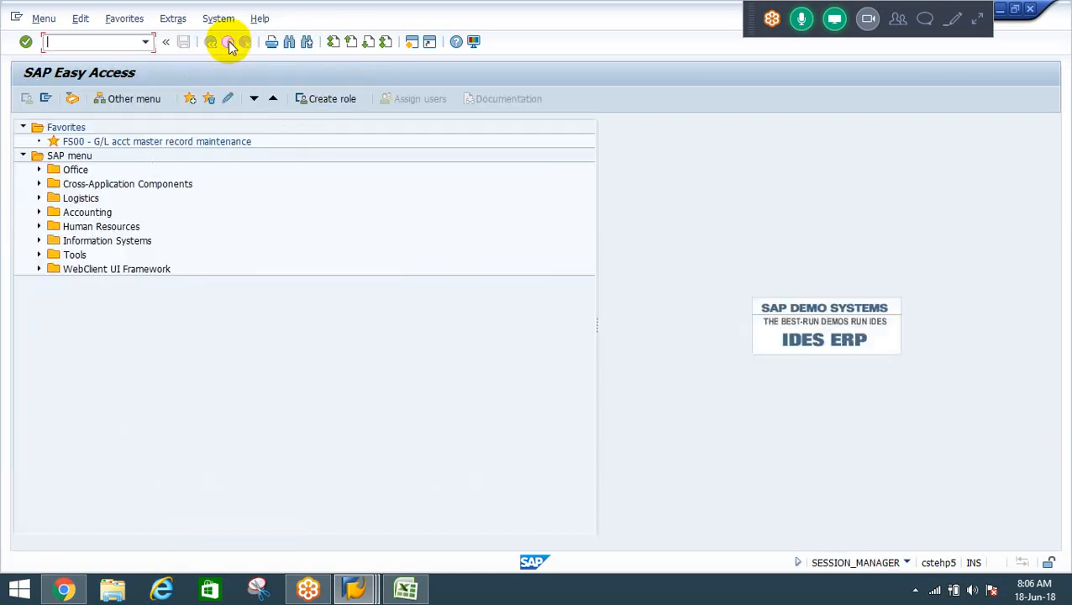
Step: Switch to Excel and enter the cost element categories 41, 42 and 43 in cells K33:K35
click(406, 588)
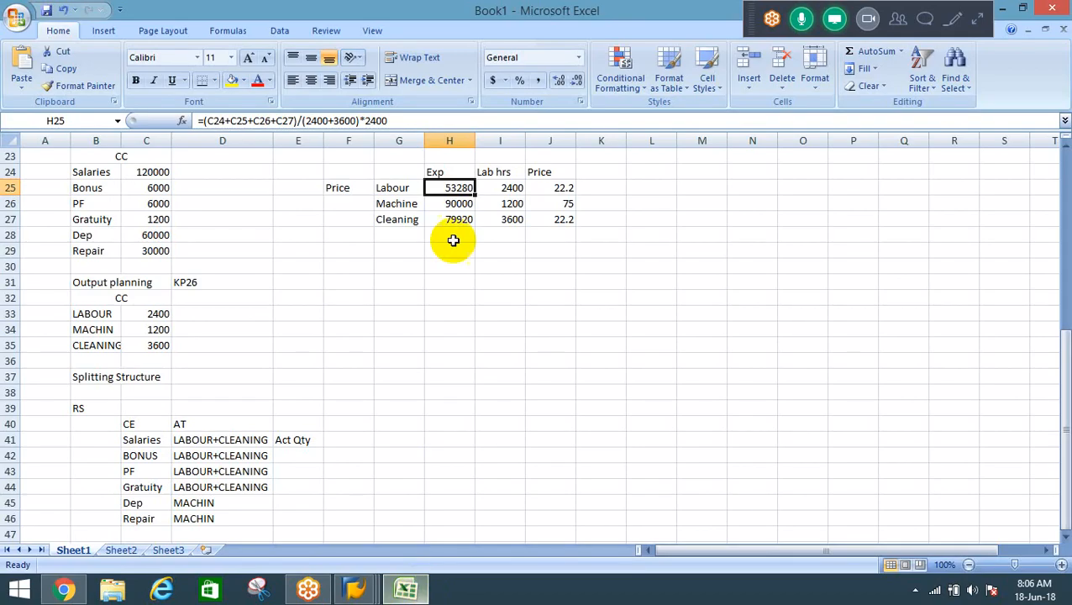
click(617, 312)
text(41)
key(Return)
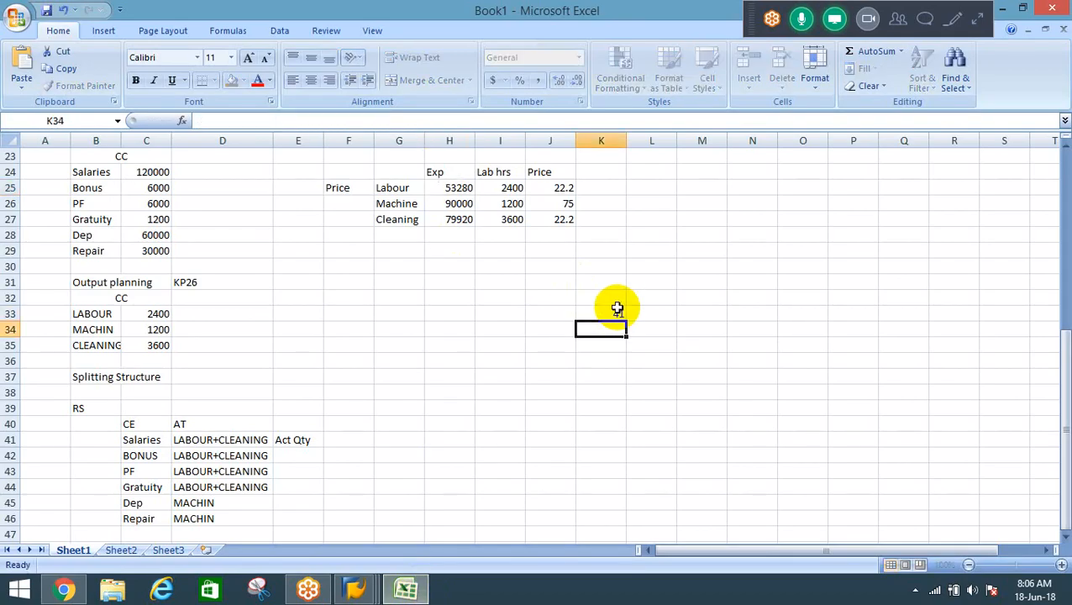
text(42)
key(Return)
text(43)
key(Return)
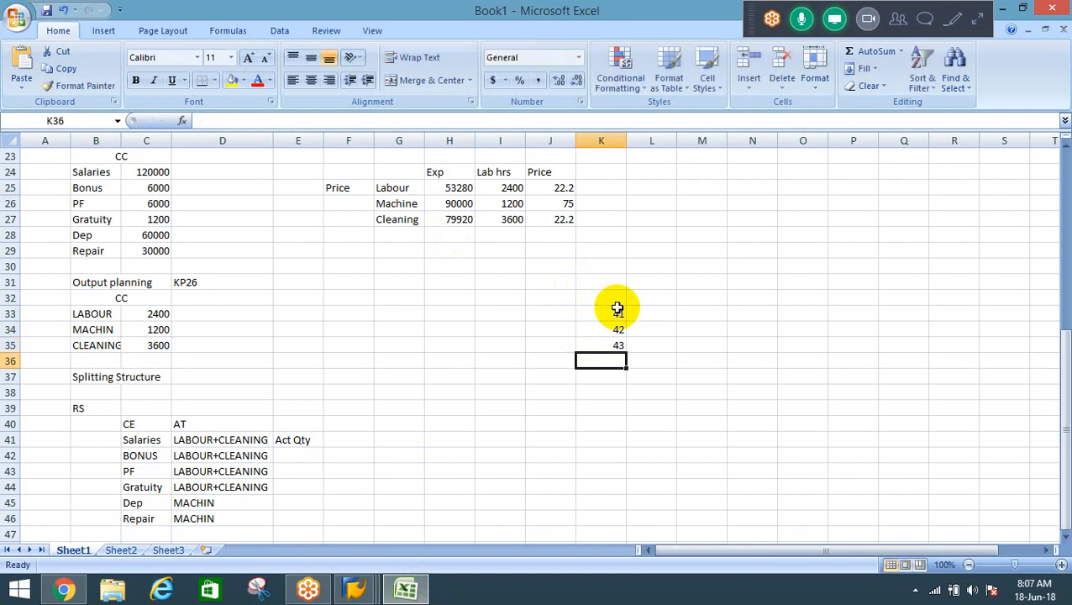
Step: Enter "Indirect OH/Costing sheet" in L33 as the description of category 41
click(617, 310)
key(Right)
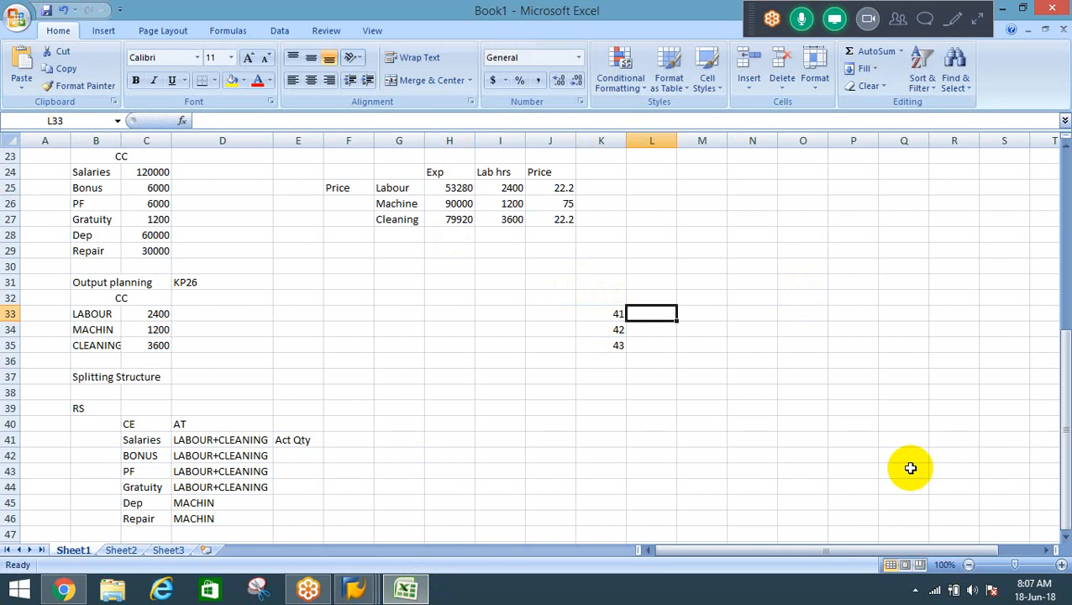
text(In)
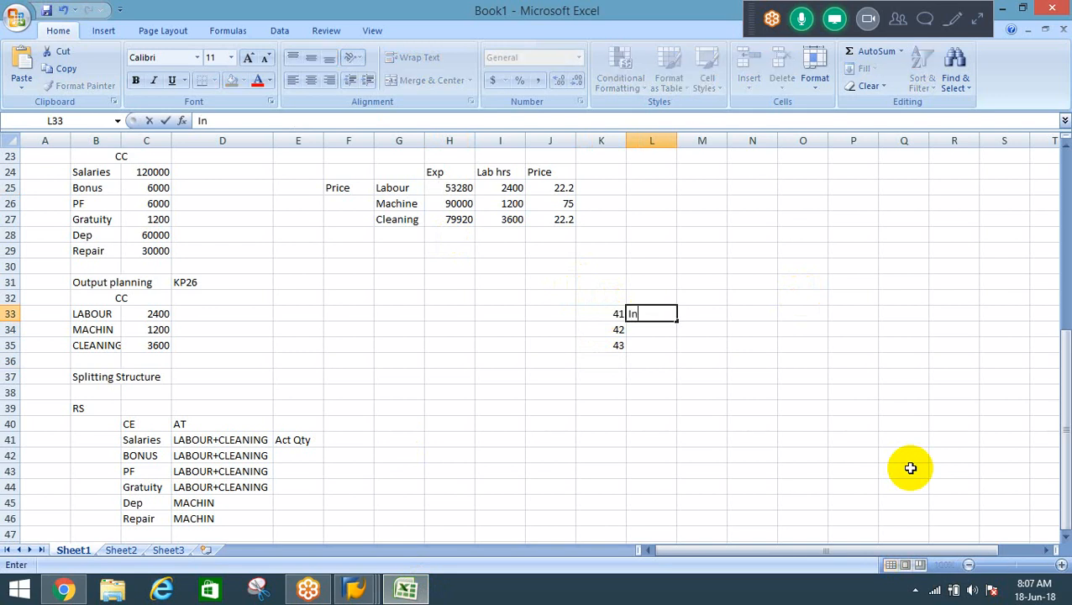
text(direct OH/C)
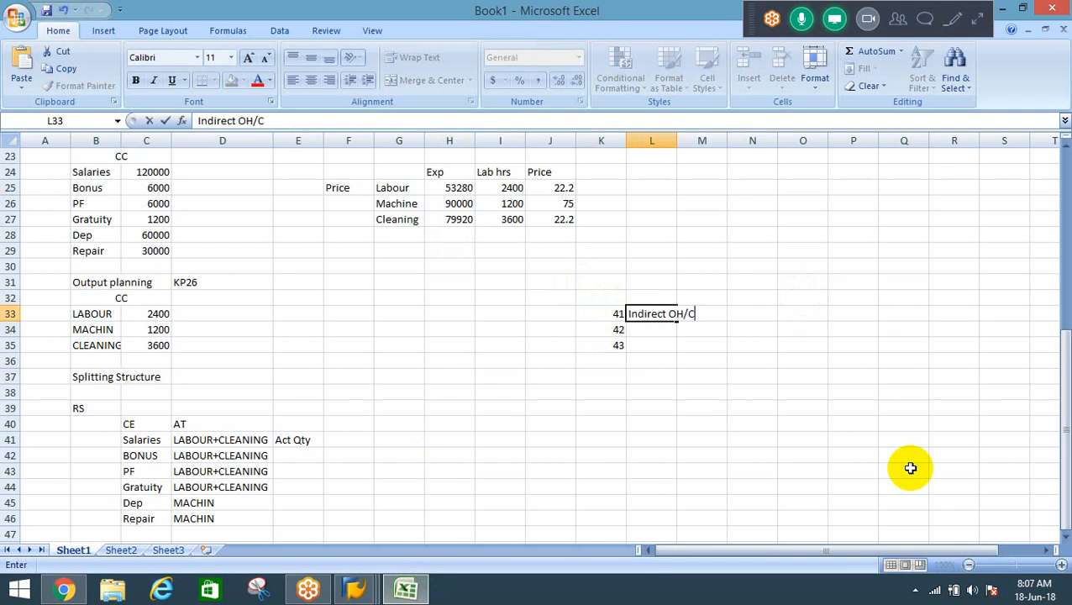
text(osting sheet)
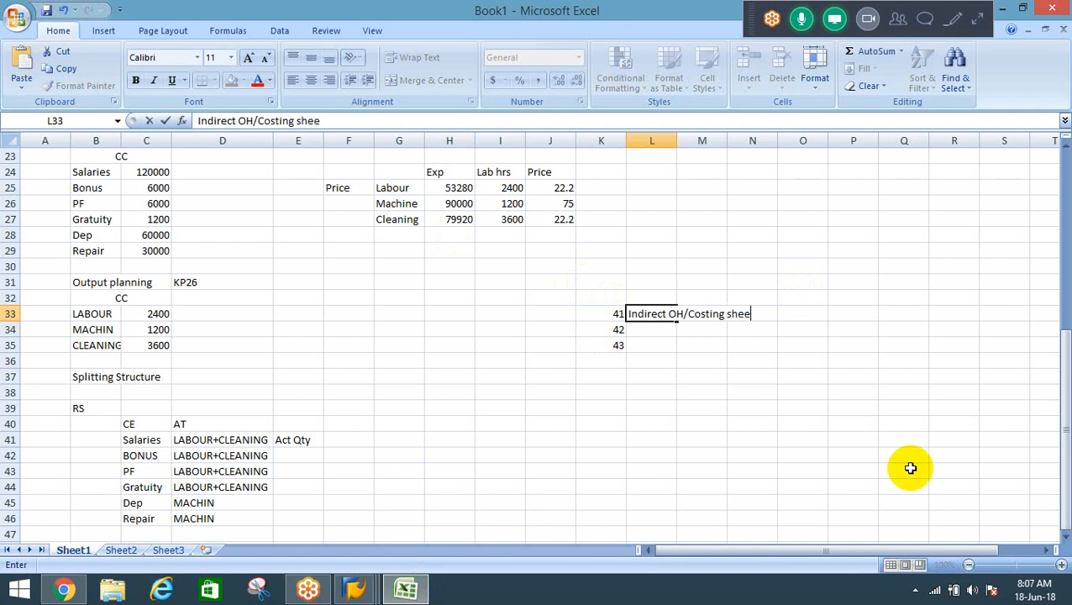
key(Return)
Step: Enter "DOH" in L35 as the description of category 43, and review the entries for 43 and 41
key(Down)
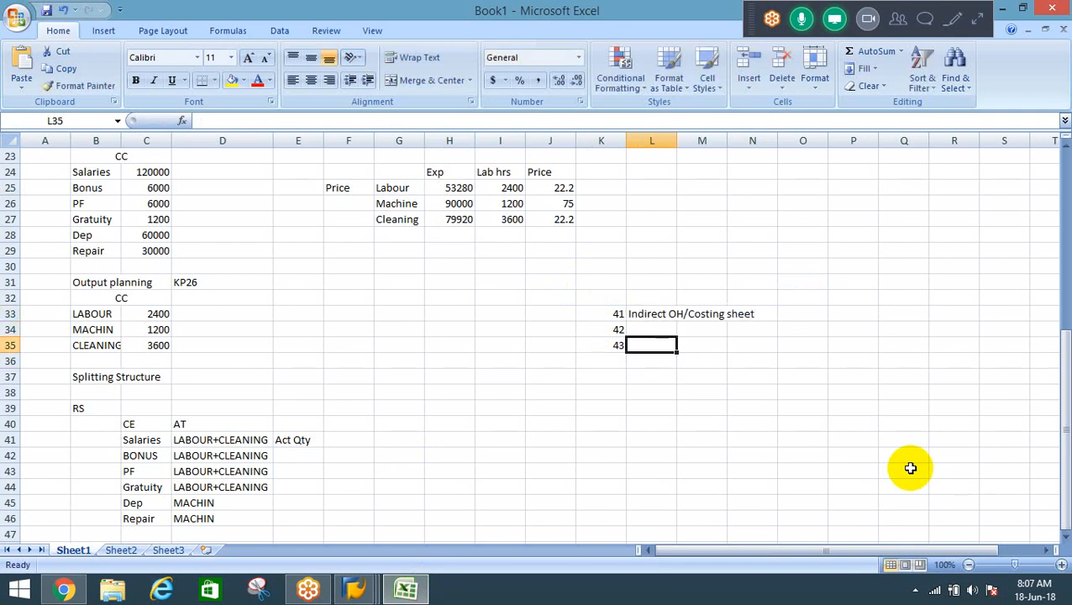
text(DOH)
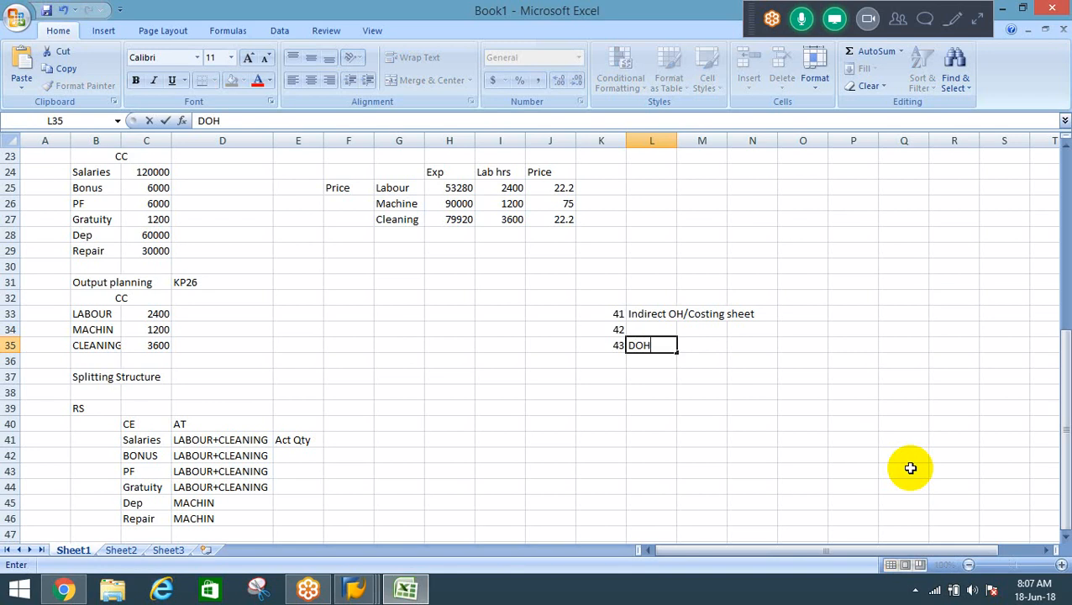
key(Return)
key(Up)
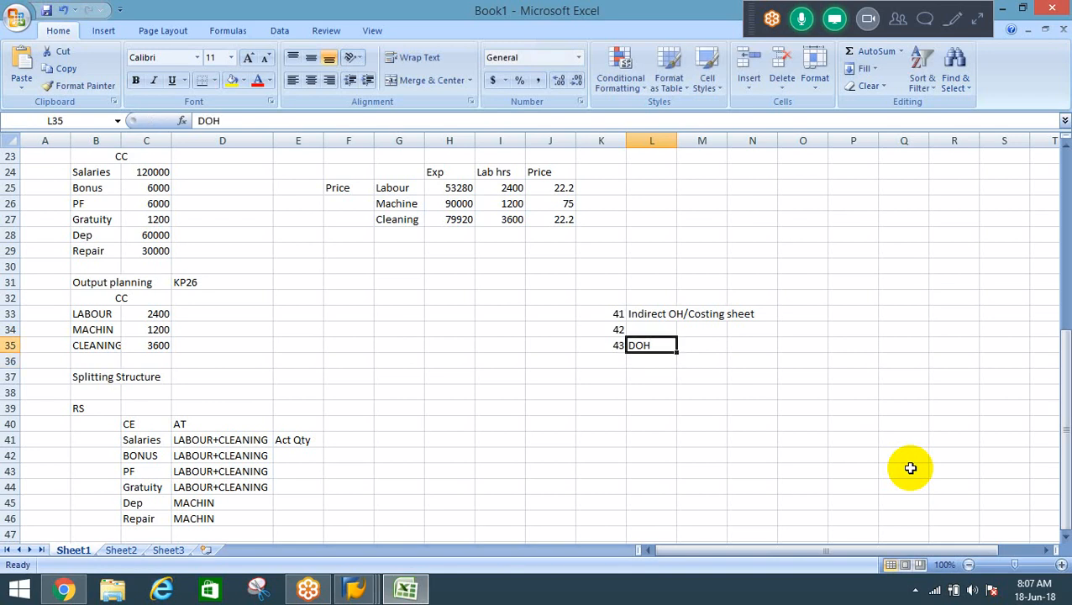
key(shift+Left)
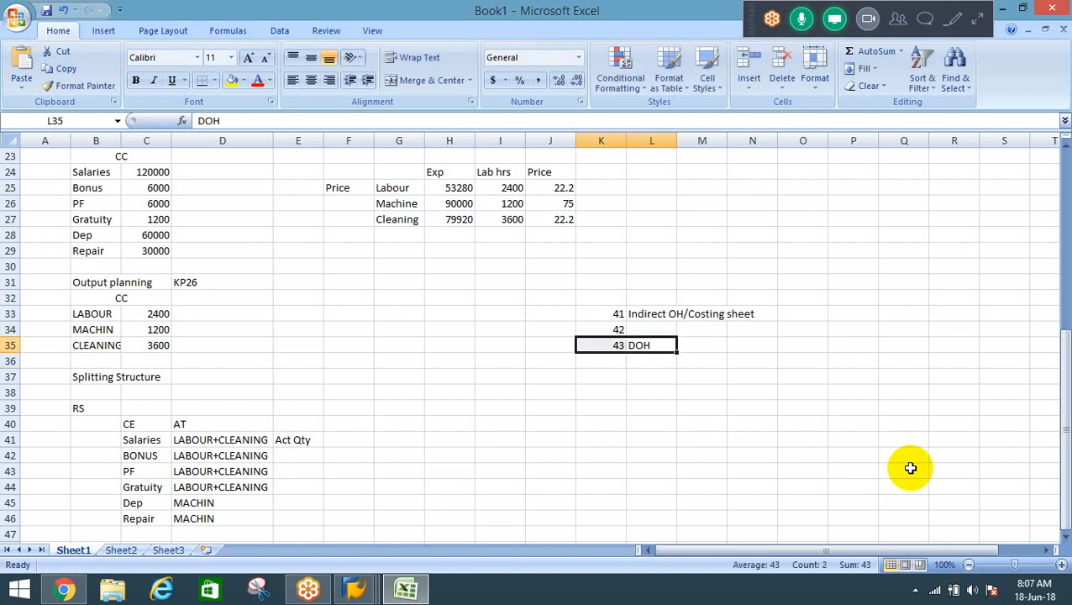
key(Up)
key(Up)
key(shift+Left)
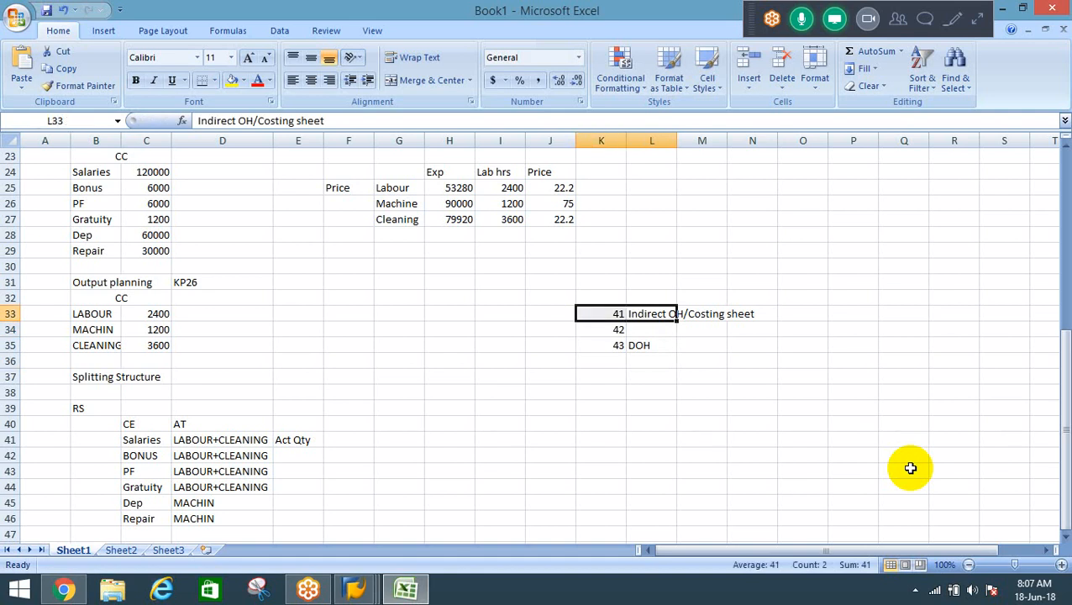
Step: Enter "Assessment" in L34 as the description of category 42, and move to the empty cell K39
key(Down)
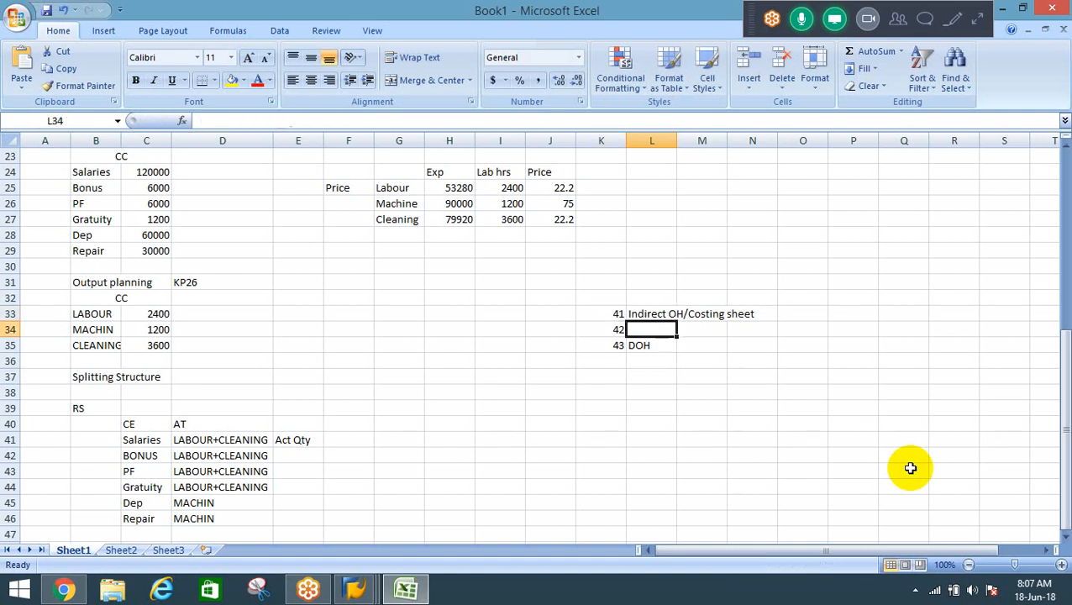
text(Ass)
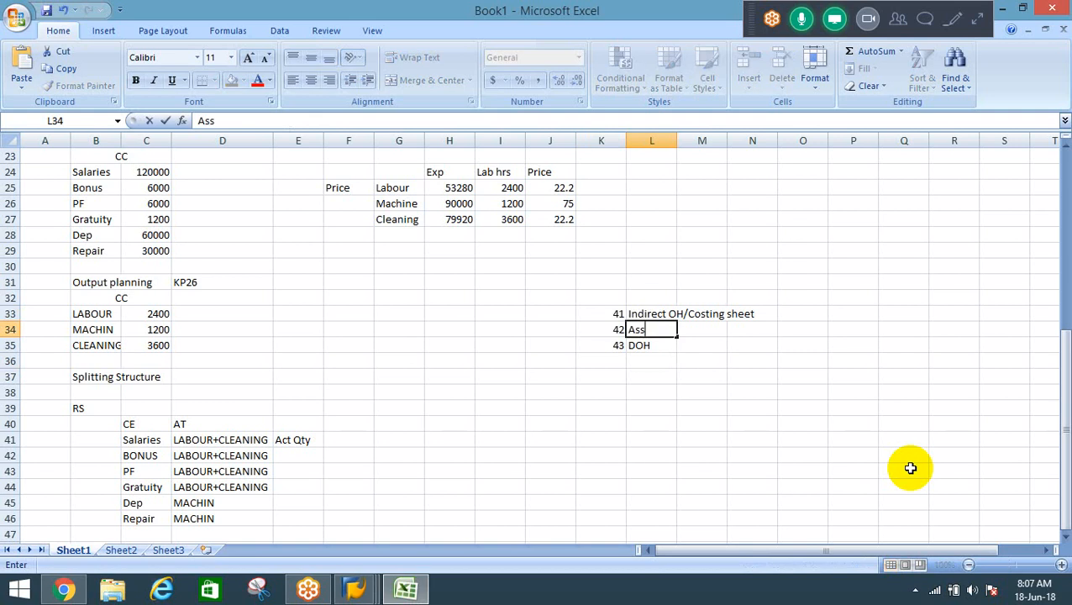
text(essment)
key(Return)
key(Up)
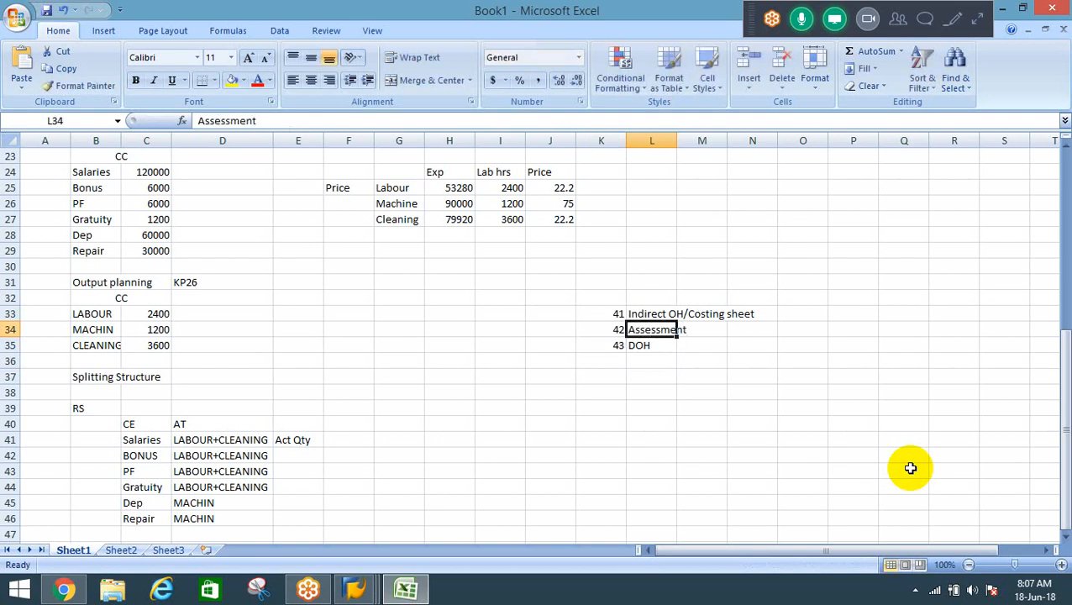
key(shift+Left)
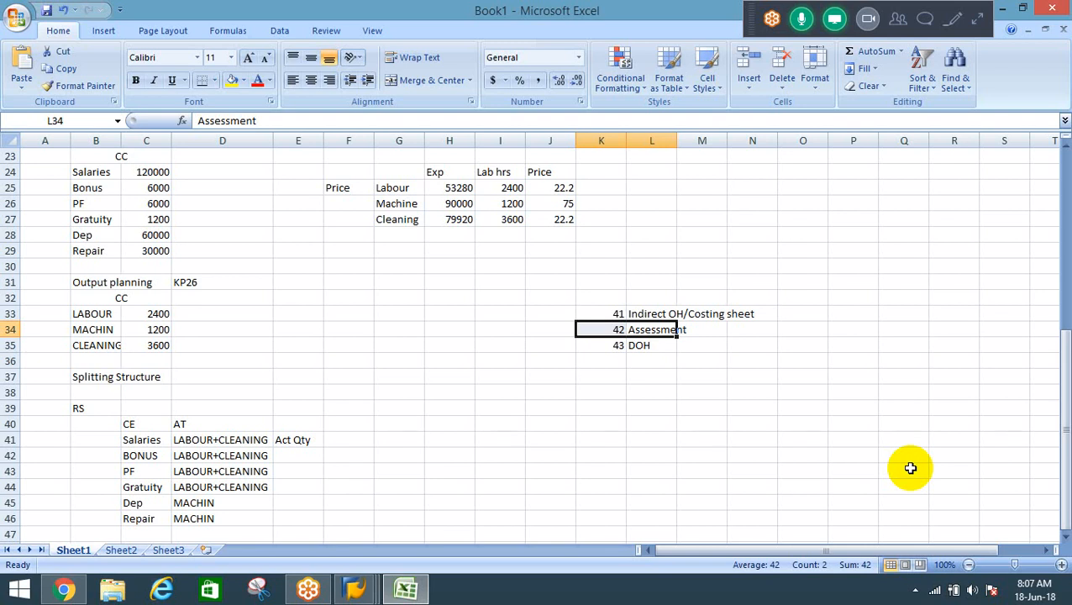
key(Down)
key(Down)
key(Down)
key(Down)
key(Down)
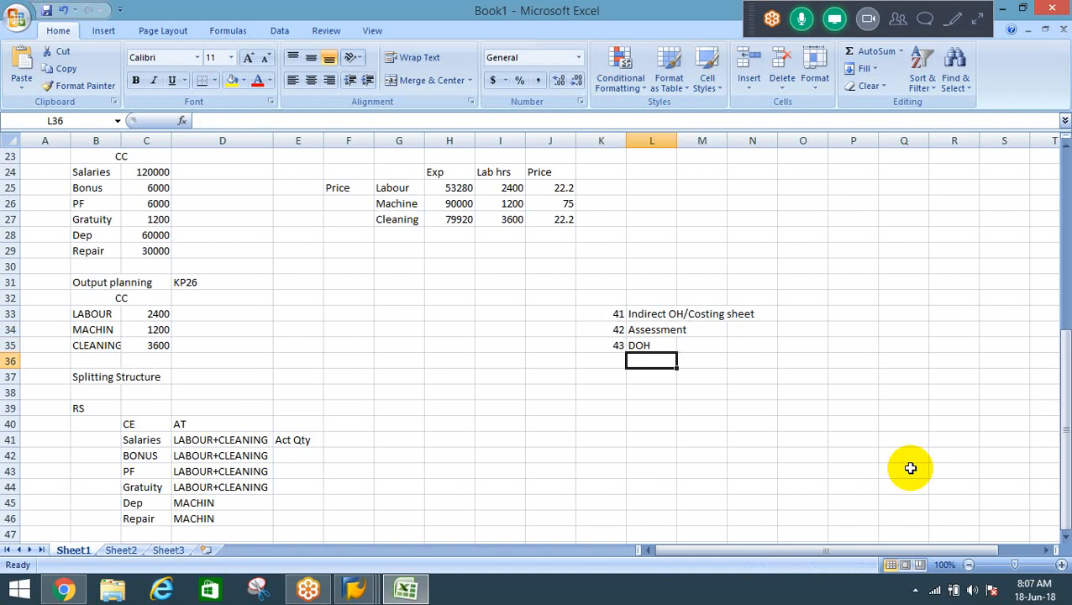
key(Left)
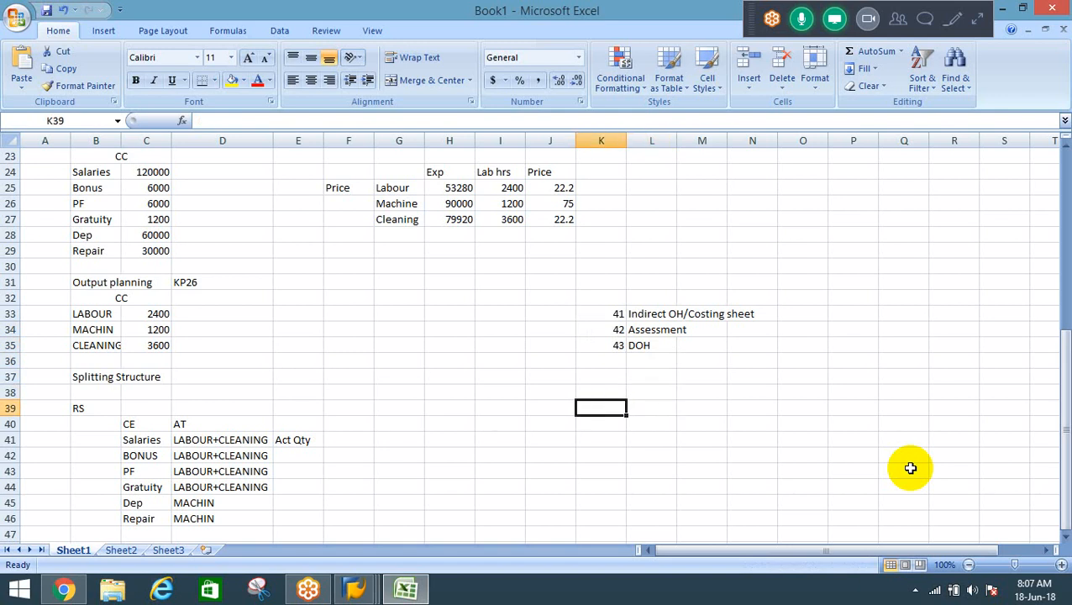
Step: Enter "Prdn" in cell K39 and "Ser" in cell K41
text(Prdn)
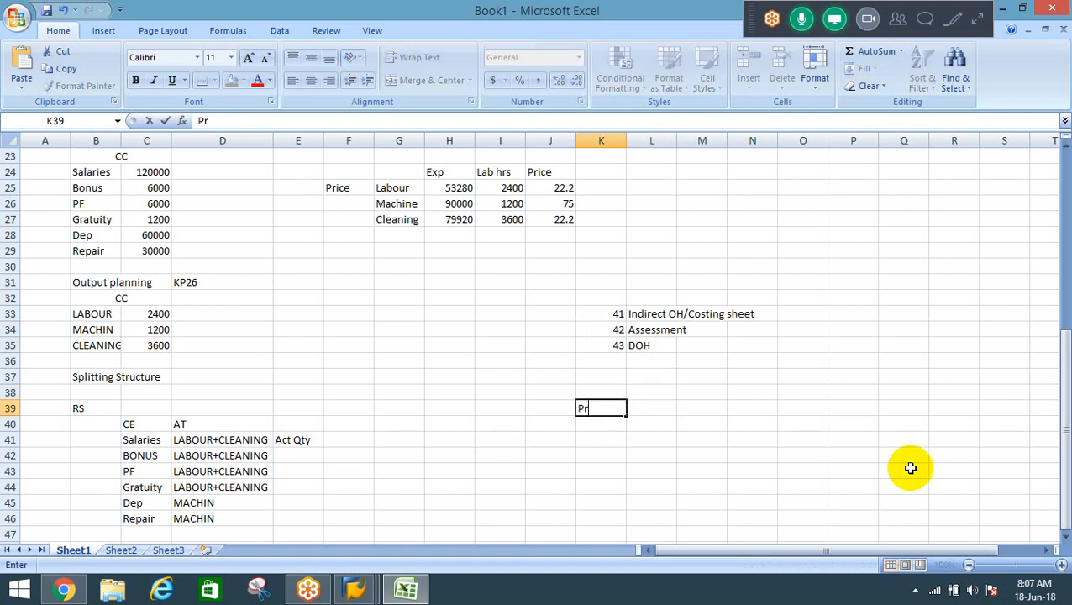
key(Down)
key(Down)
text(Ser)
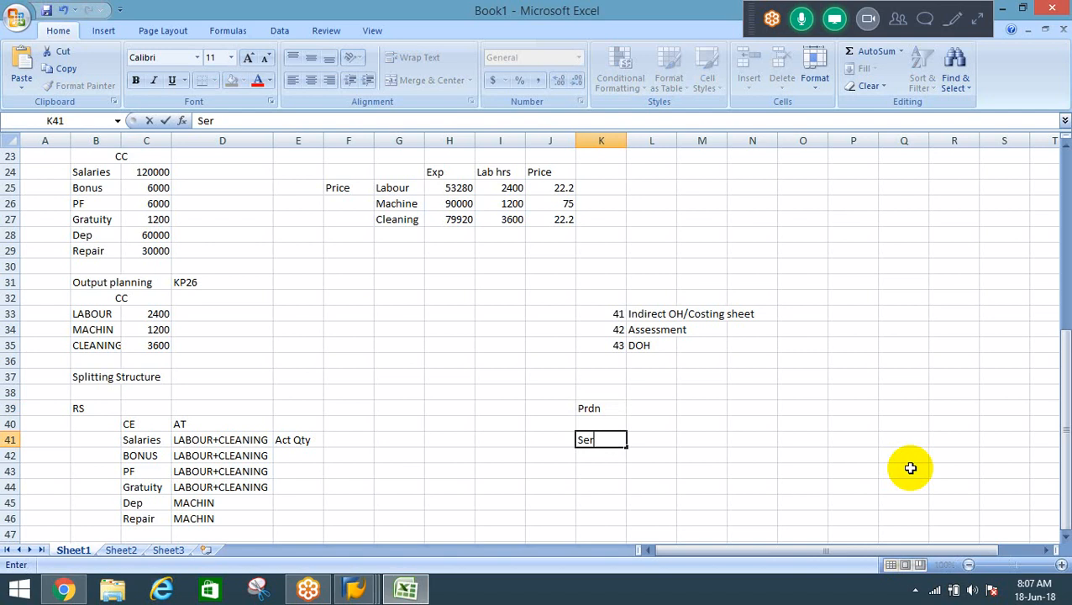
key(Return)
Step: Enter "Prod" in cell M40, beside the Prdn and Ser labels
key(Up)
key(Up)
key(Right)
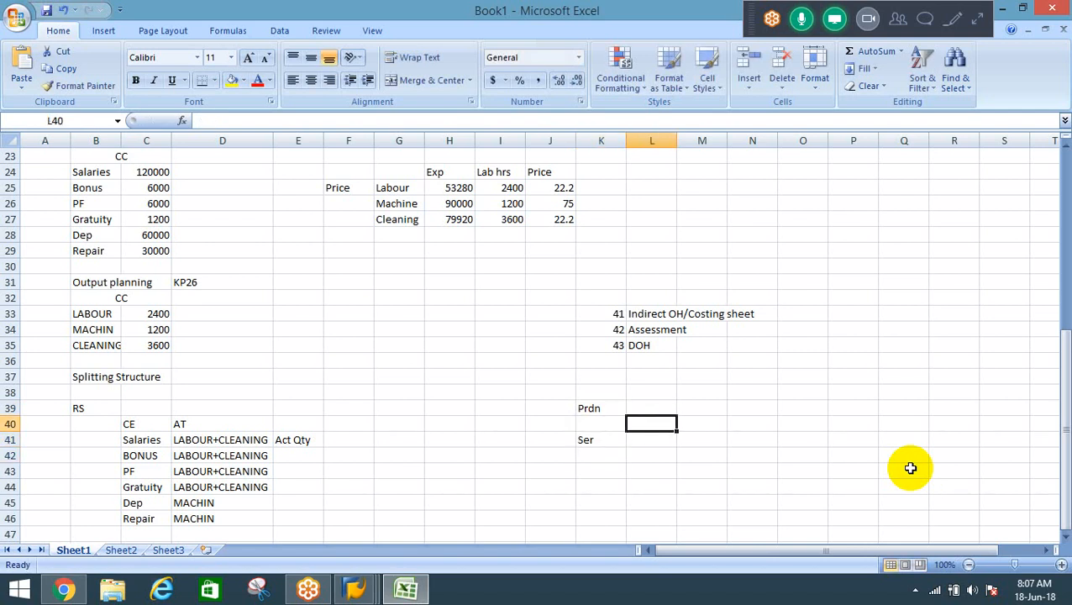
key(Right)
text(Prod)
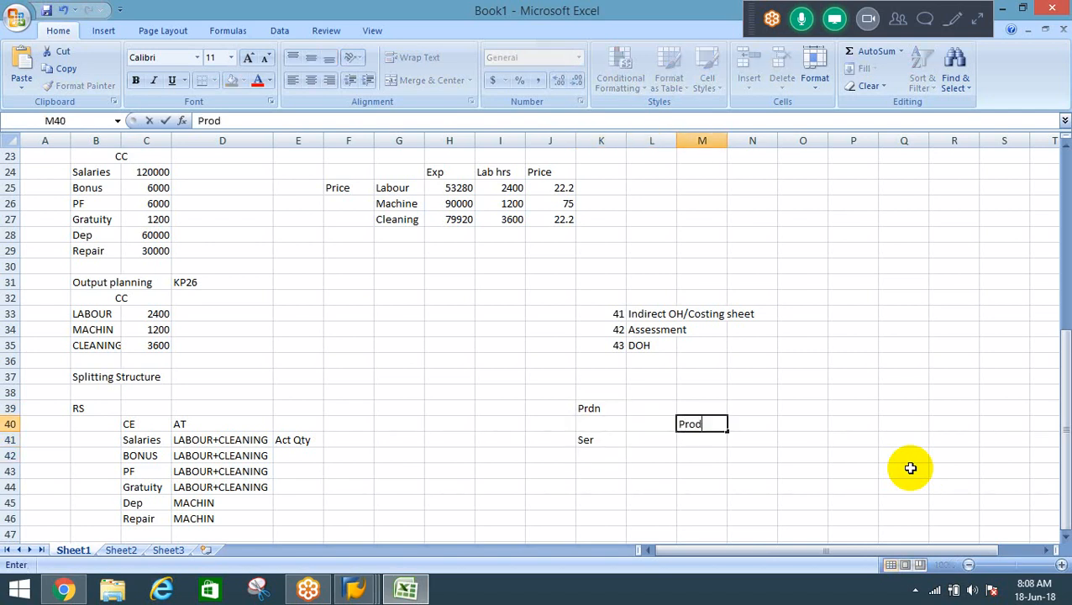
key(Return)
key(Up)
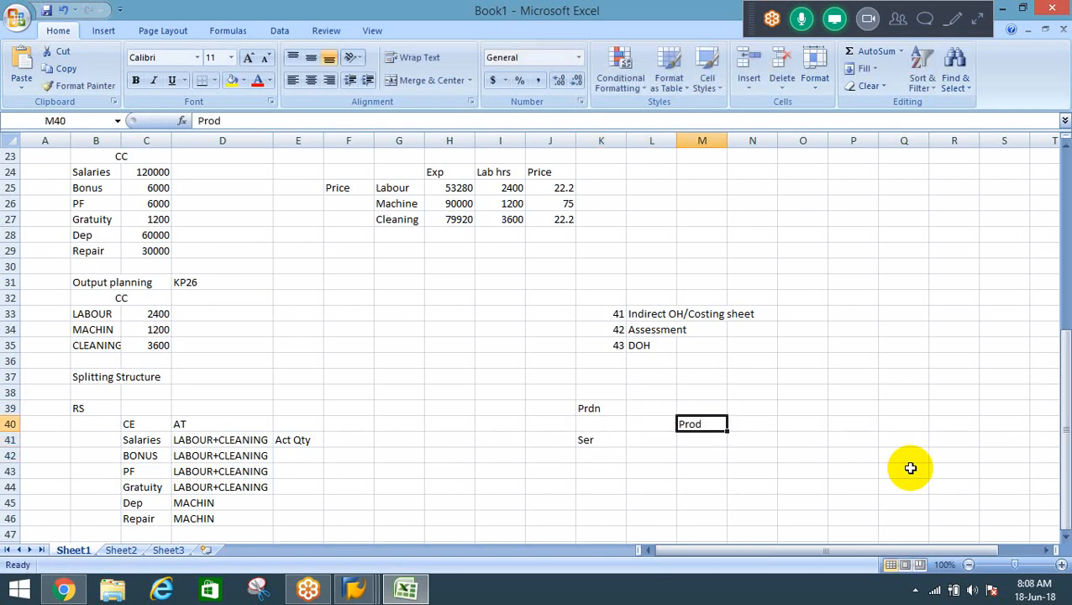
Step: Examine how the Prdn and Ser labels relate to Prod and to cost element category 43
key(Up)
key(Left)
key(Left)
key(shift+Right)
key(shift+Right)
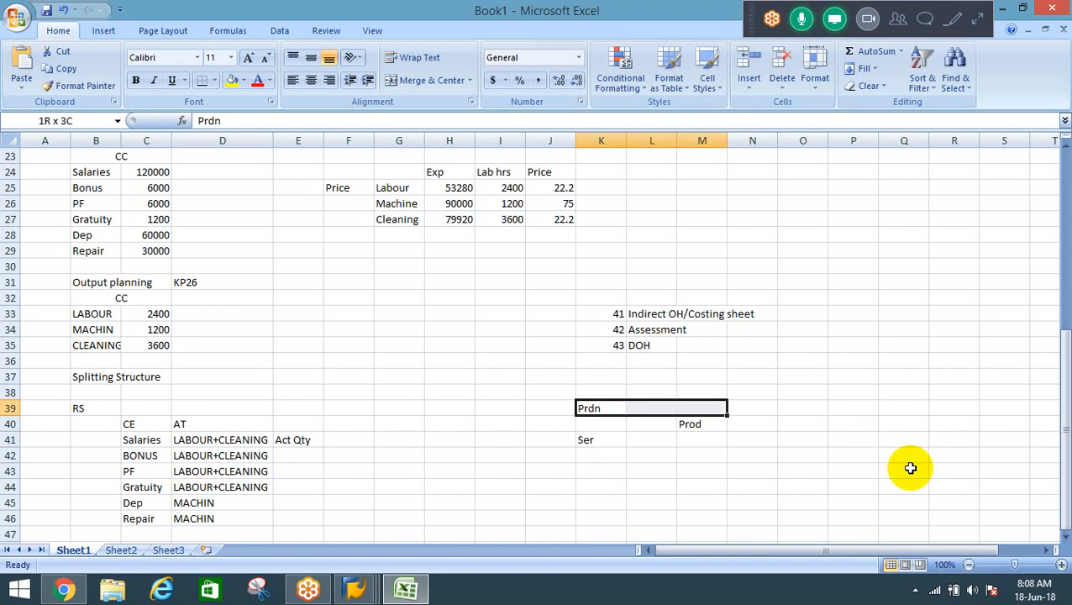
key(shift+Down)
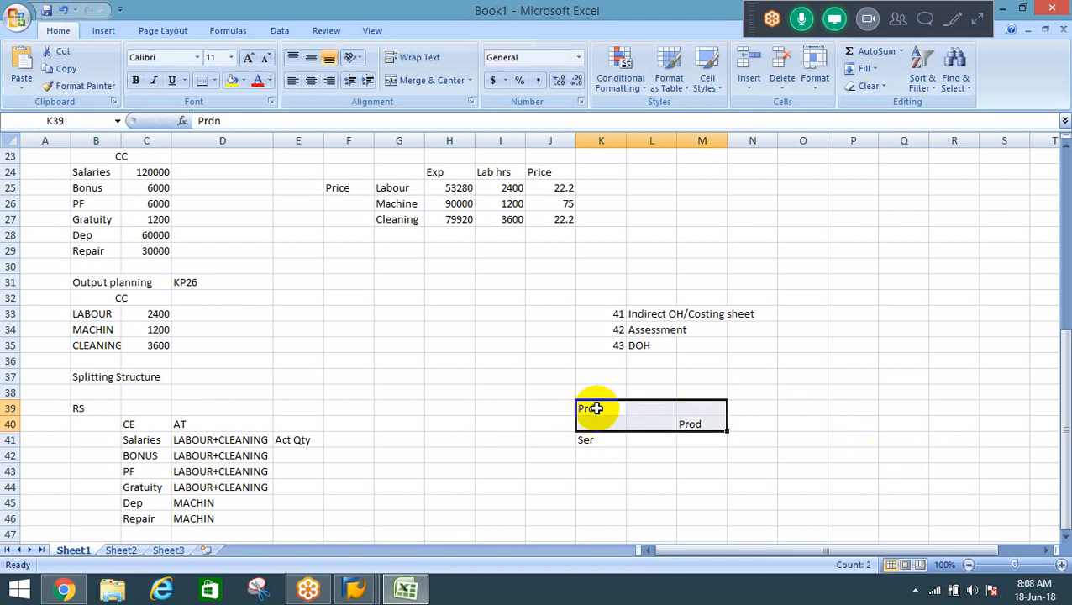
click(596, 407)
click(690, 424)
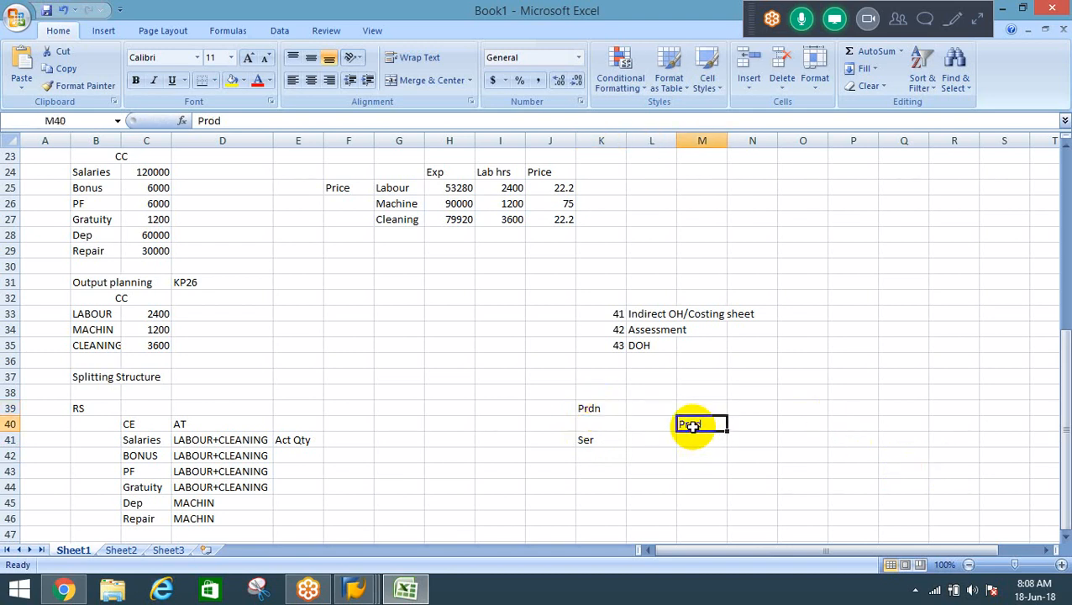
click(612, 347)
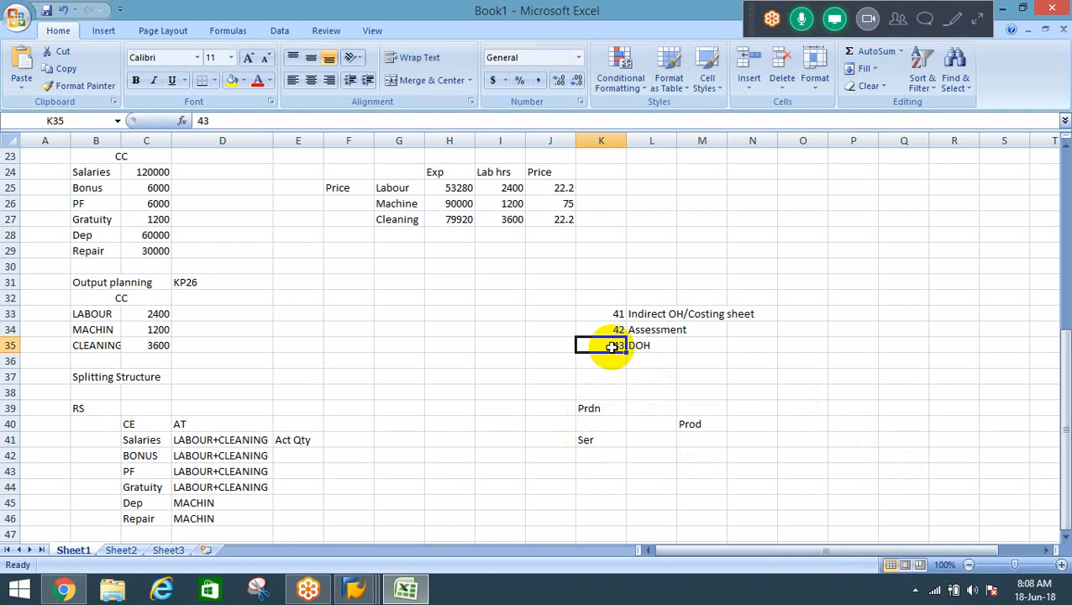
click(592, 409)
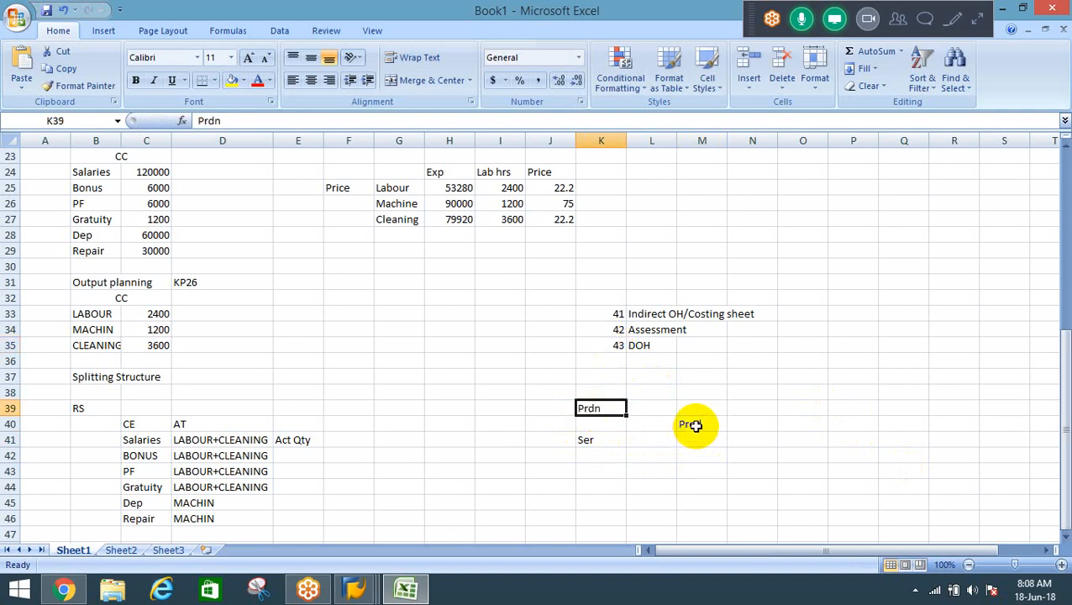
click(698, 422)
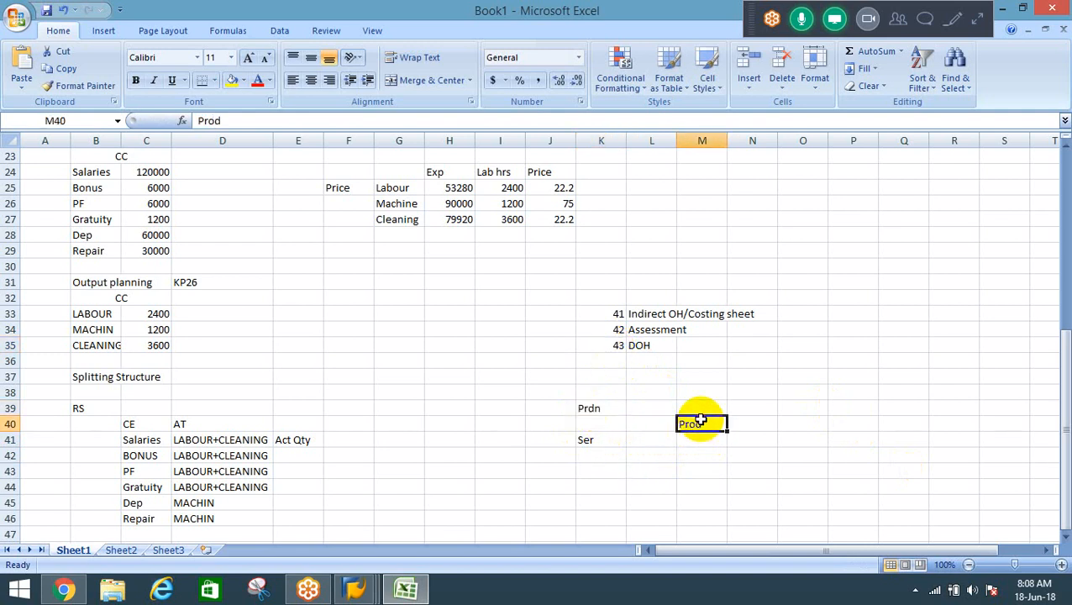
click(613, 347)
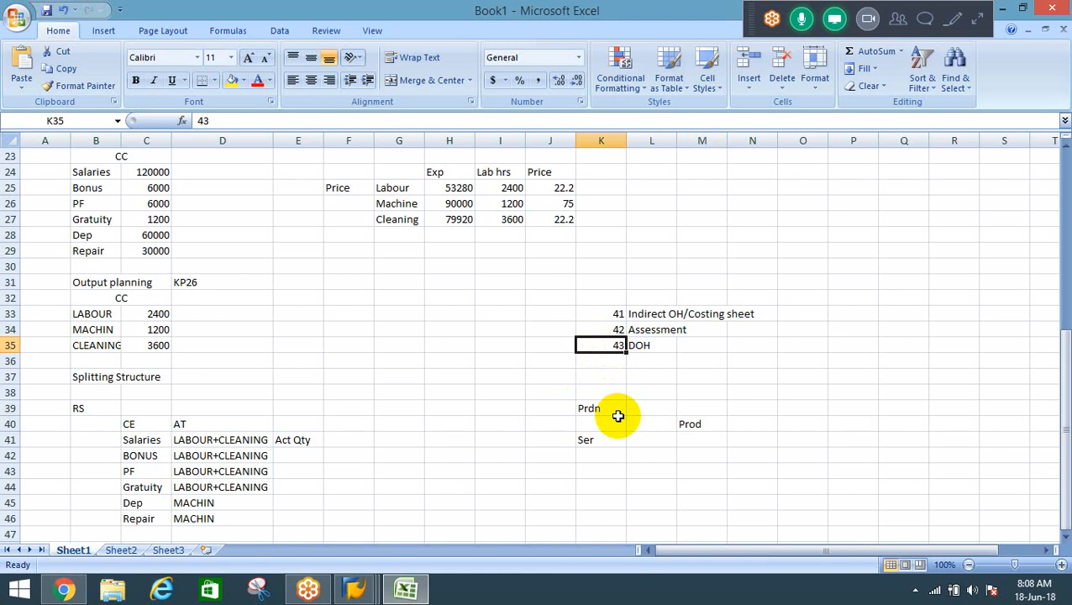
click(586, 443)
click(689, 424)
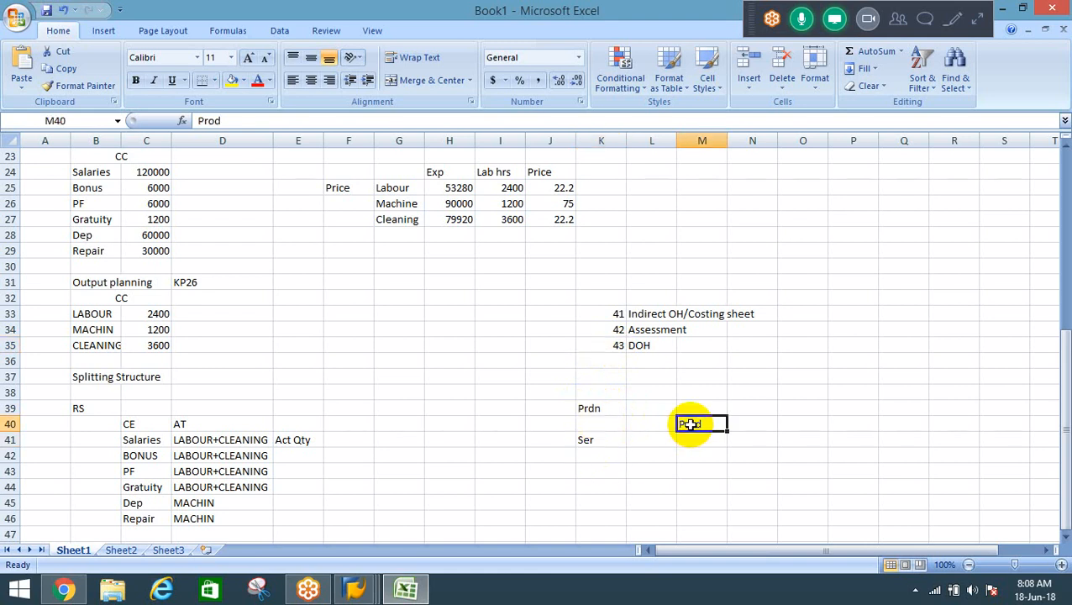
Step: Examine cost element categories 41 and 42 in relation to the Prdn, Ser and Prod labels
click(611, 311)
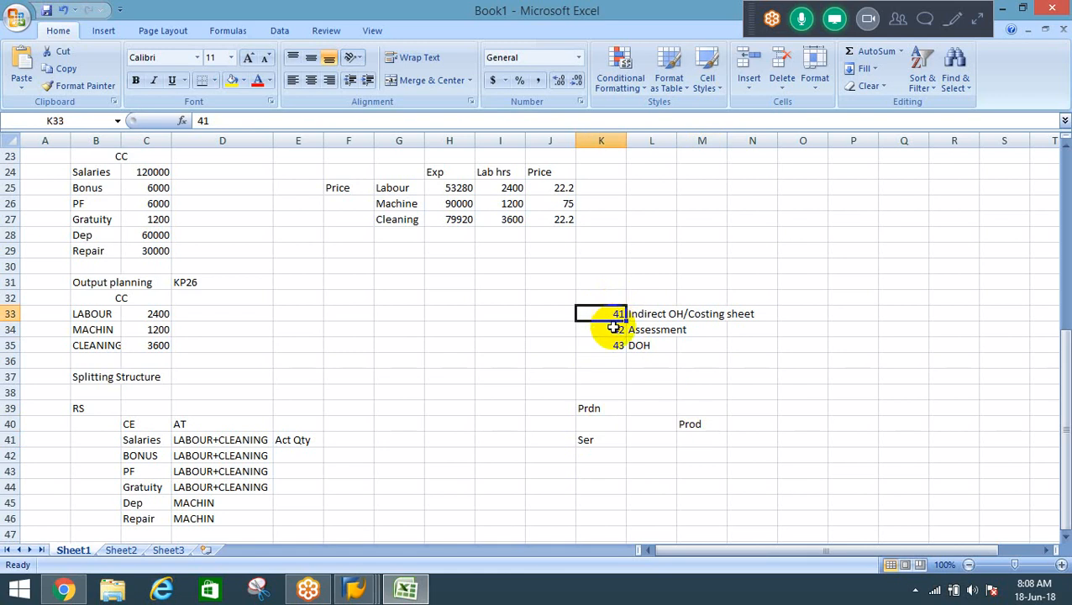
click(615, 328)
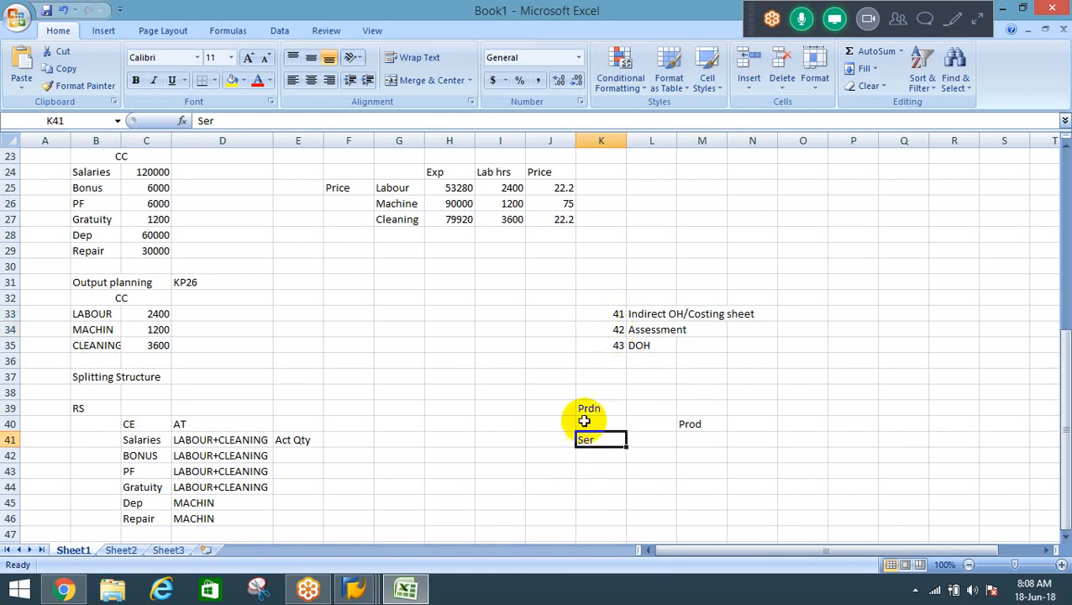
click(586, 409)
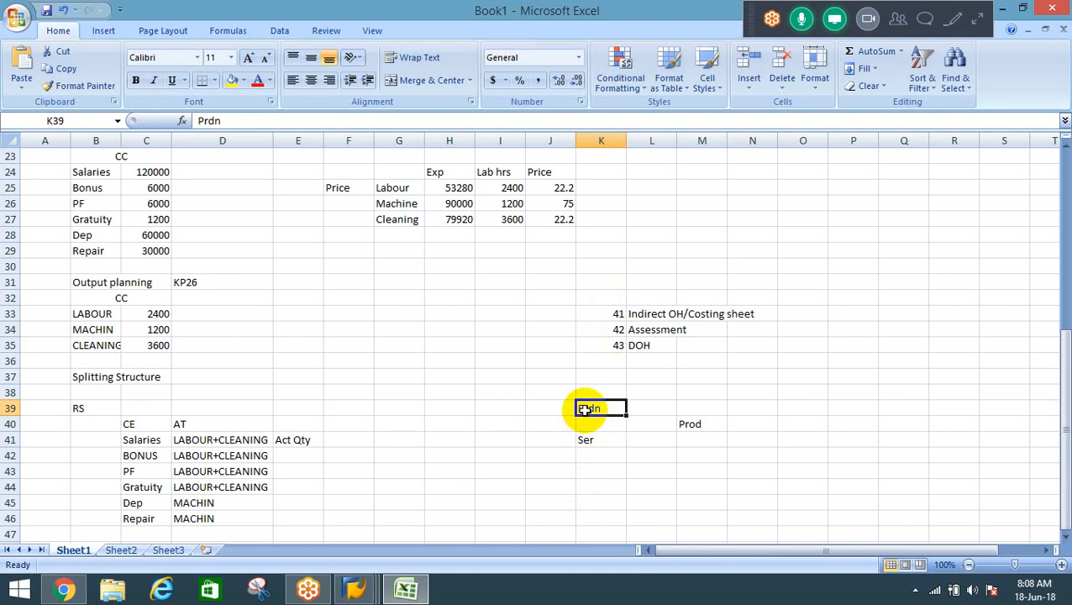
click(690, 422)
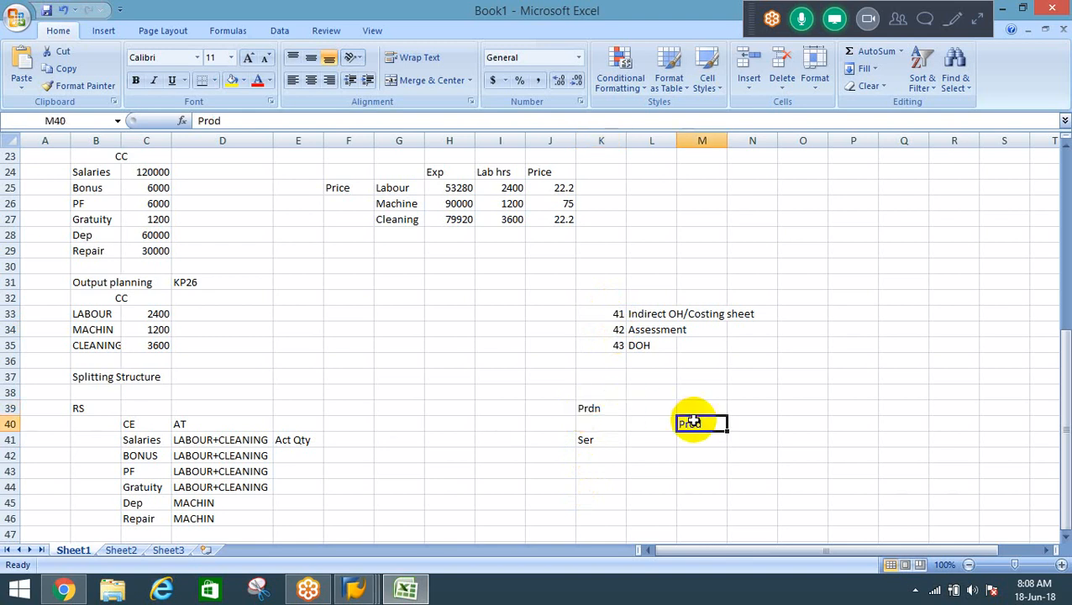
click(588, 438)
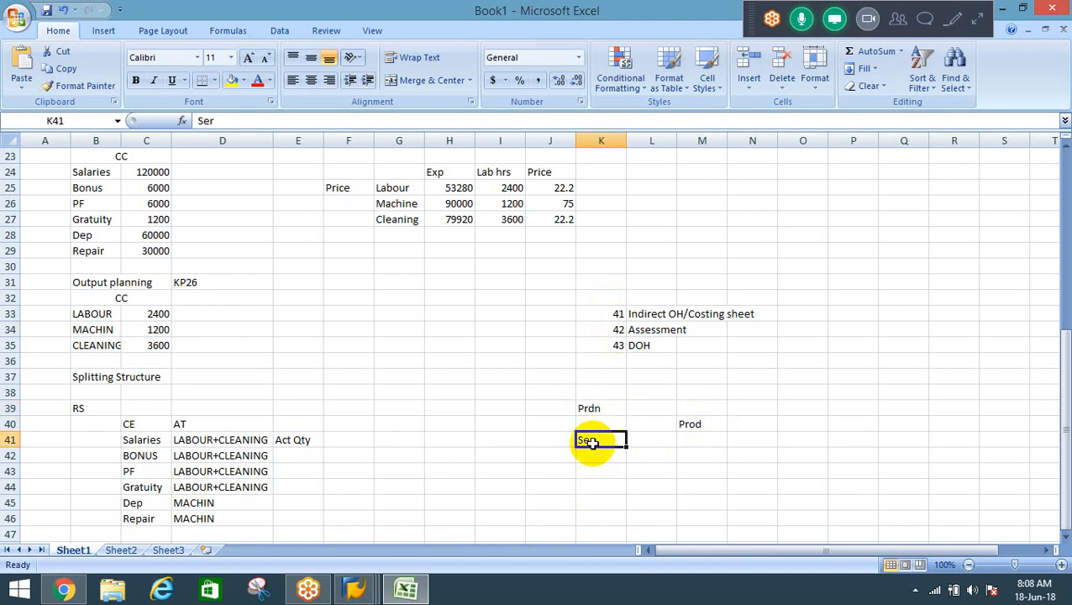
click(708, 422)
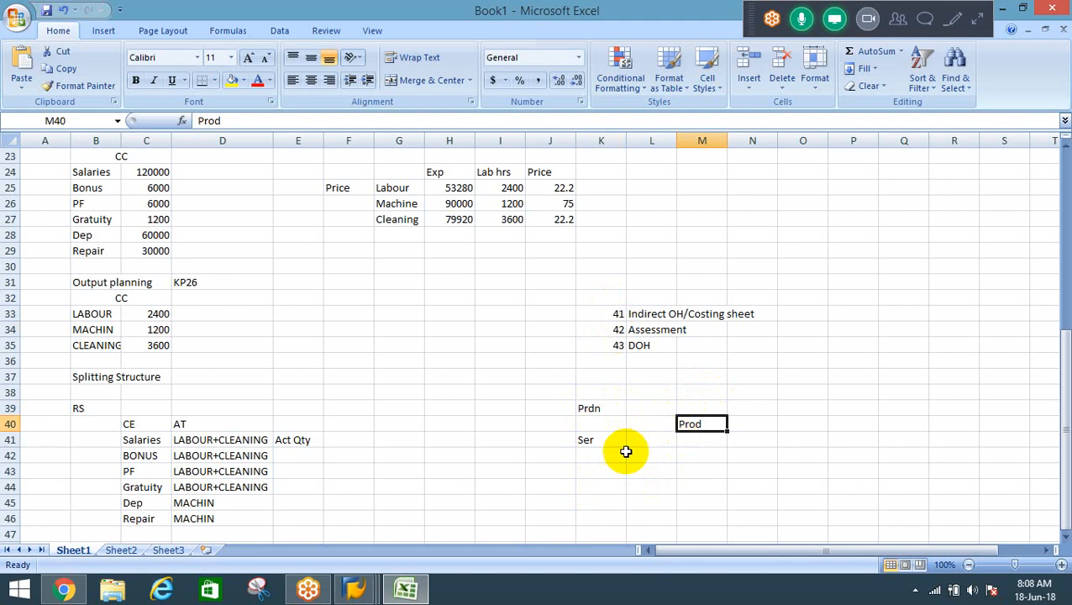
click(611, 330)
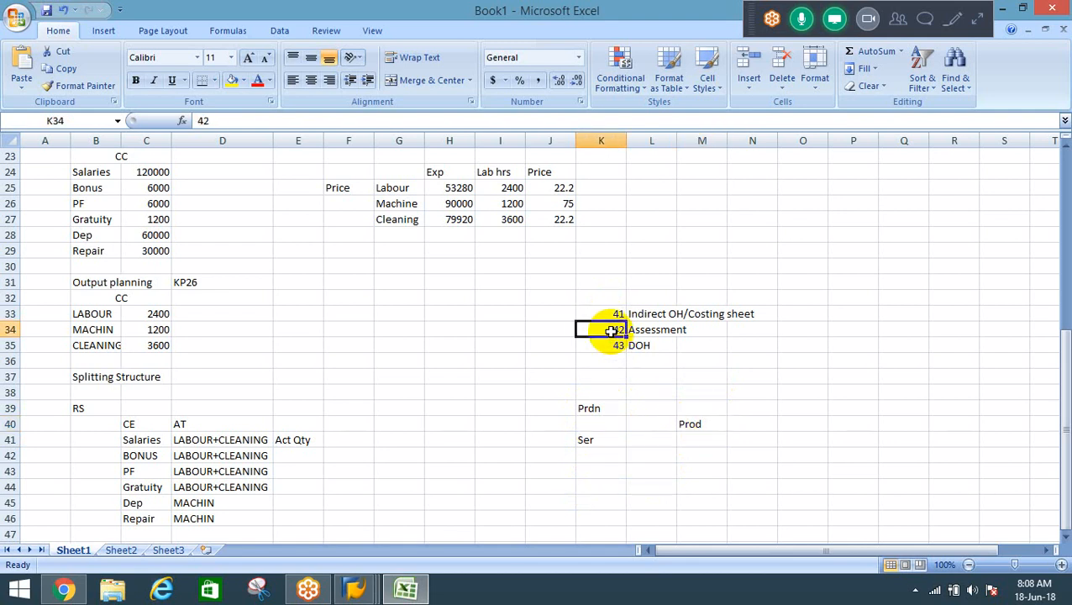
click(587, 439)
click(580, 407)
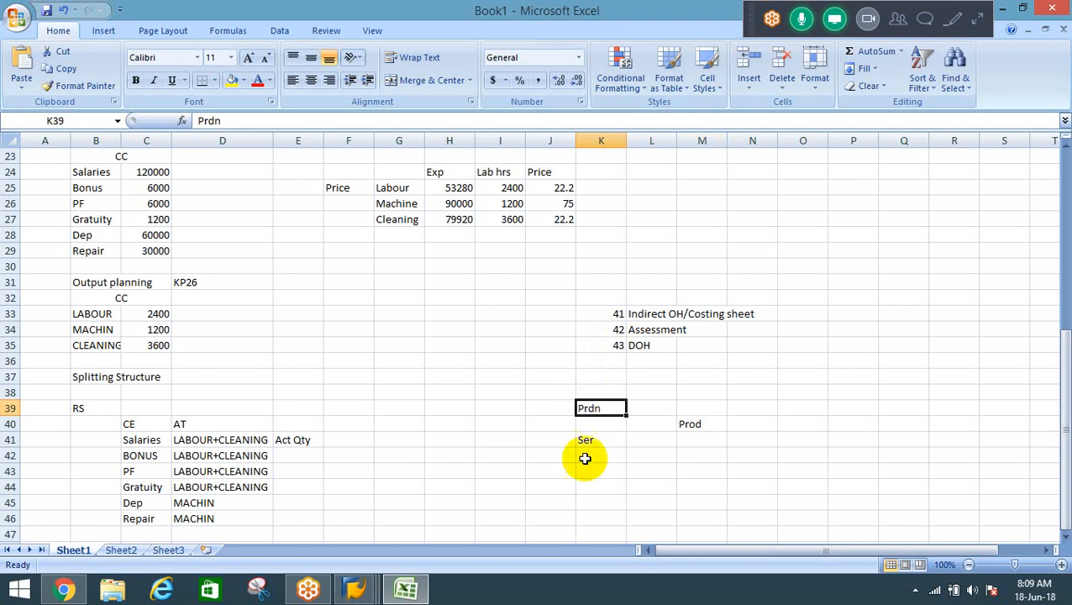
click(583, 440)
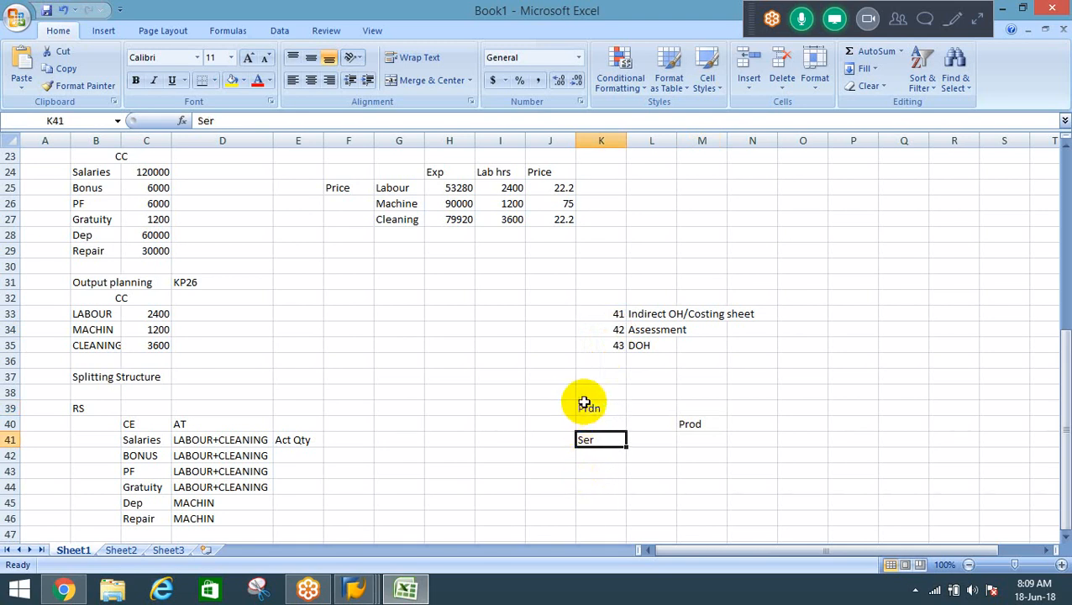
click(585, 405)
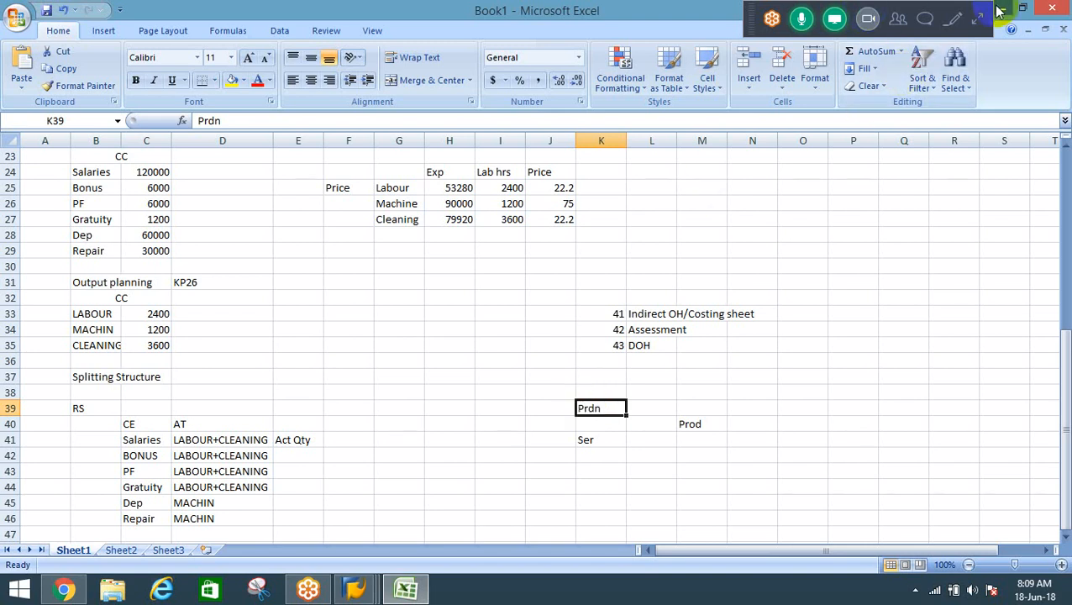
Step: Stop the meeting's screen sharing and dismiss the prompt for sharing the screen again
click(836, 19)
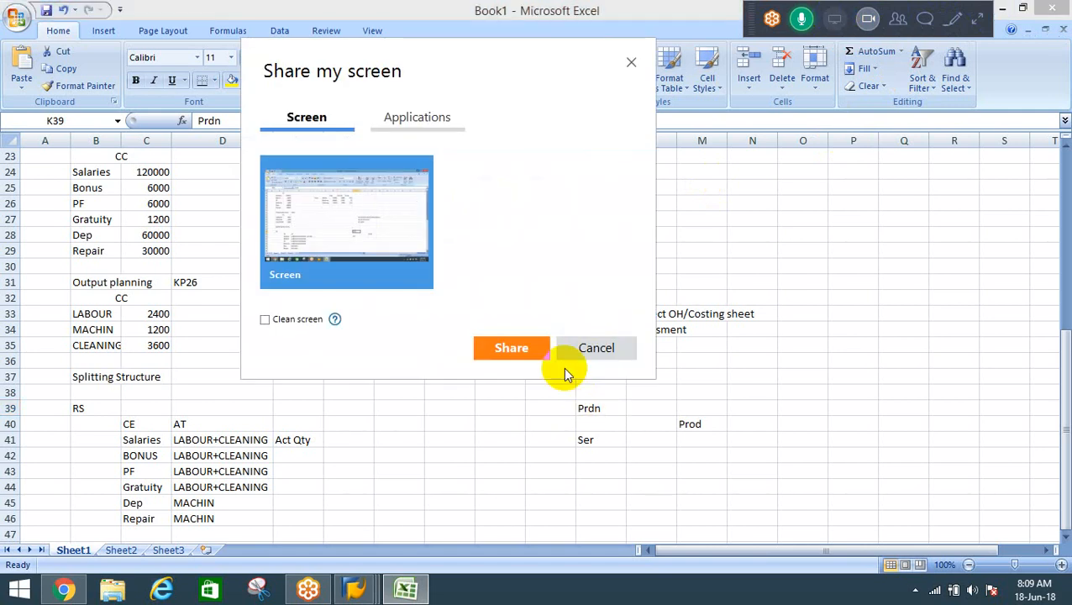
click(616, 350)
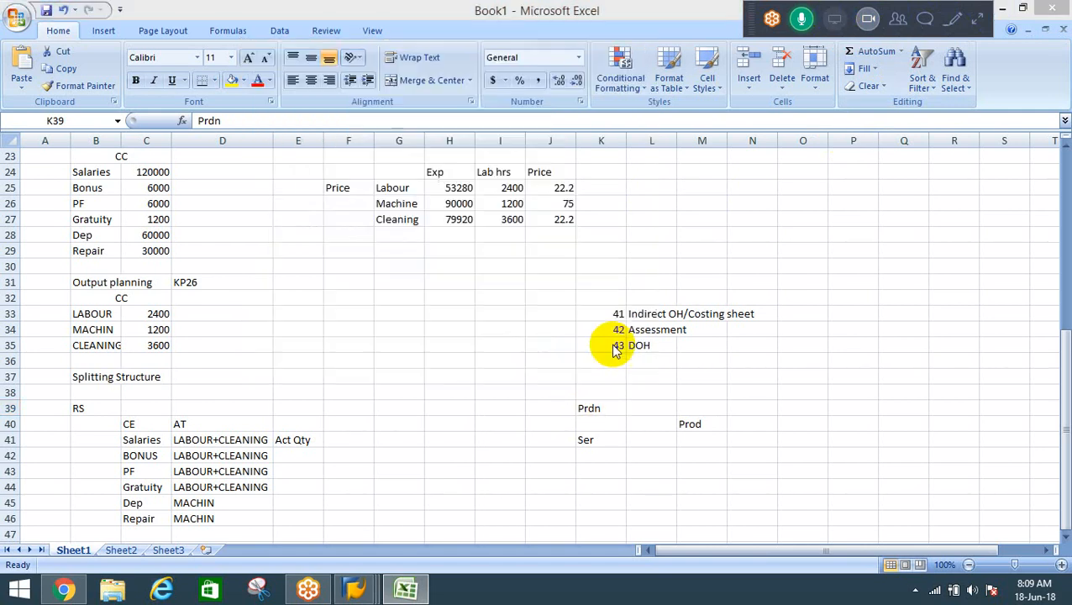